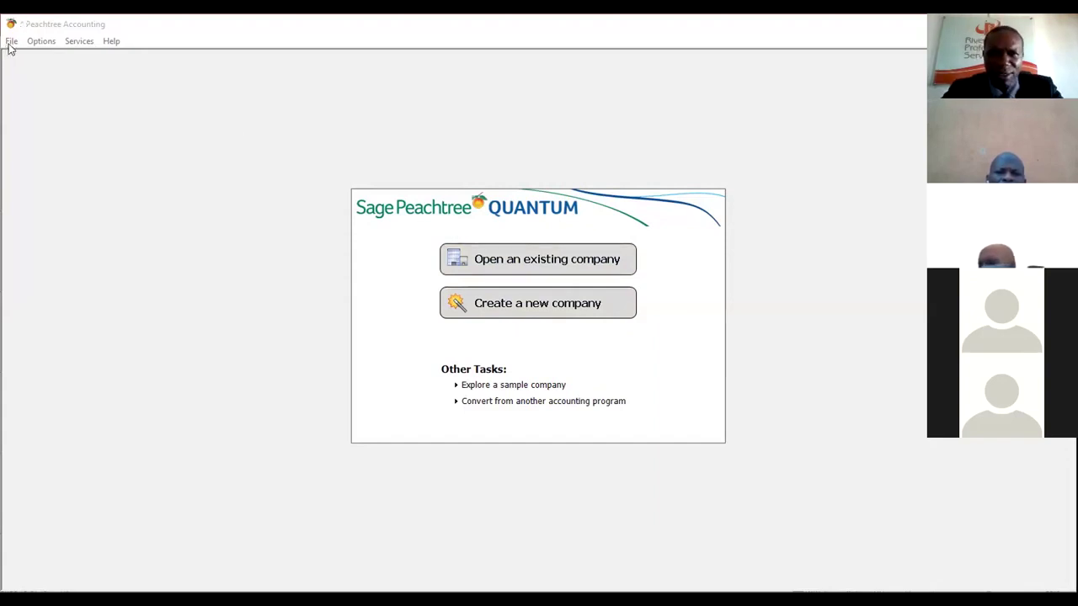
- Browse the File menu's commands several times, including the option to create a new company
{"action": "left_click", "coordinate": [11, 42]}
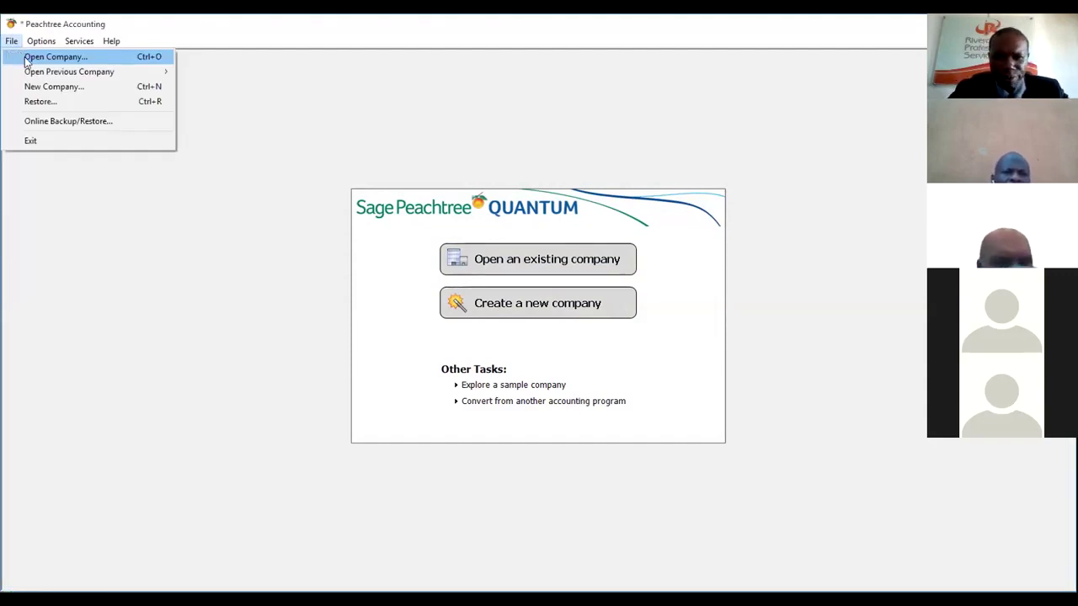
{"action": "mouse_move", "coordinate": [44, 77]}
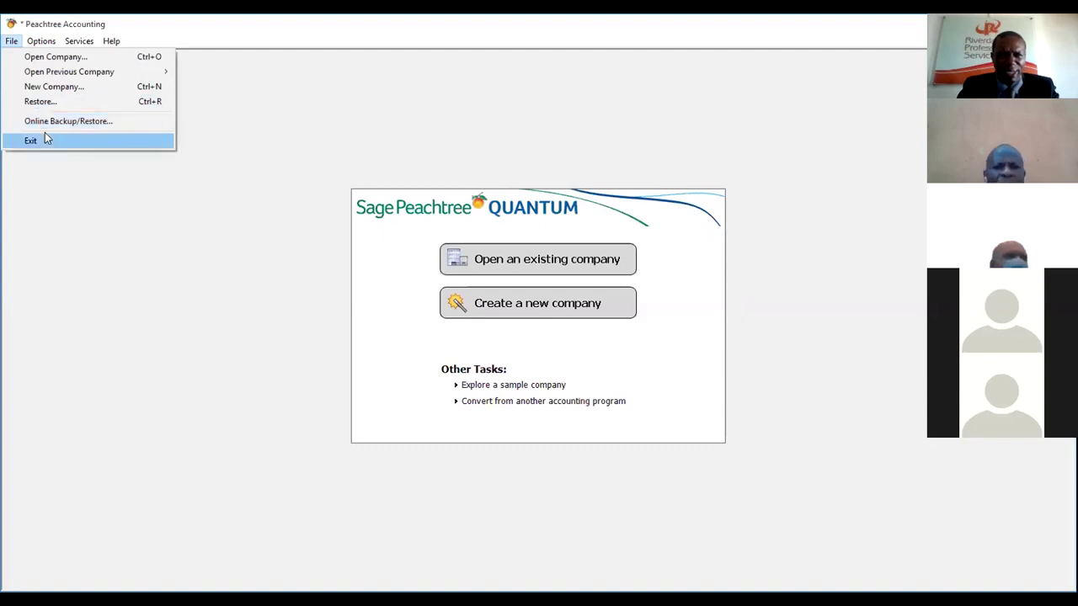
{"action": "left_click", "coordinate": [397, 156]}
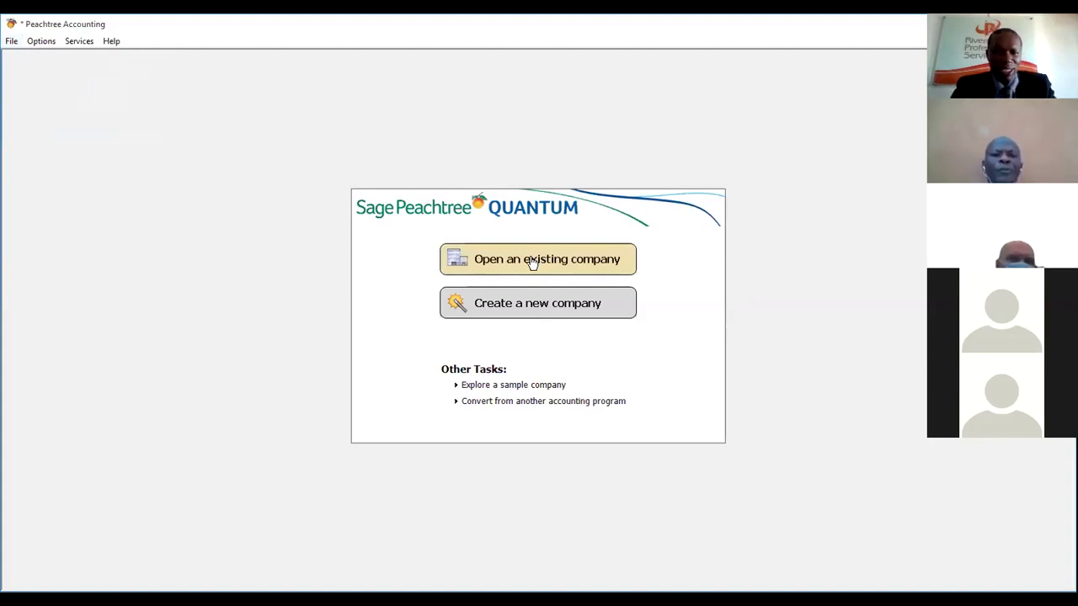
{"action": "left_click", "coordinate": [11, 41]}
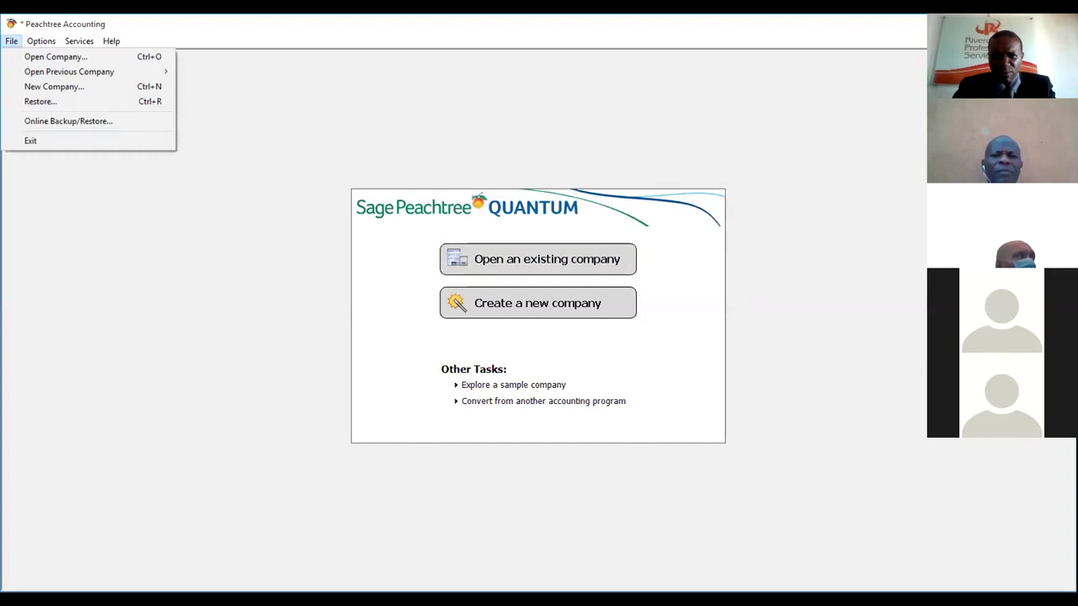
{"action": "key", "text": "alt+Tab"}
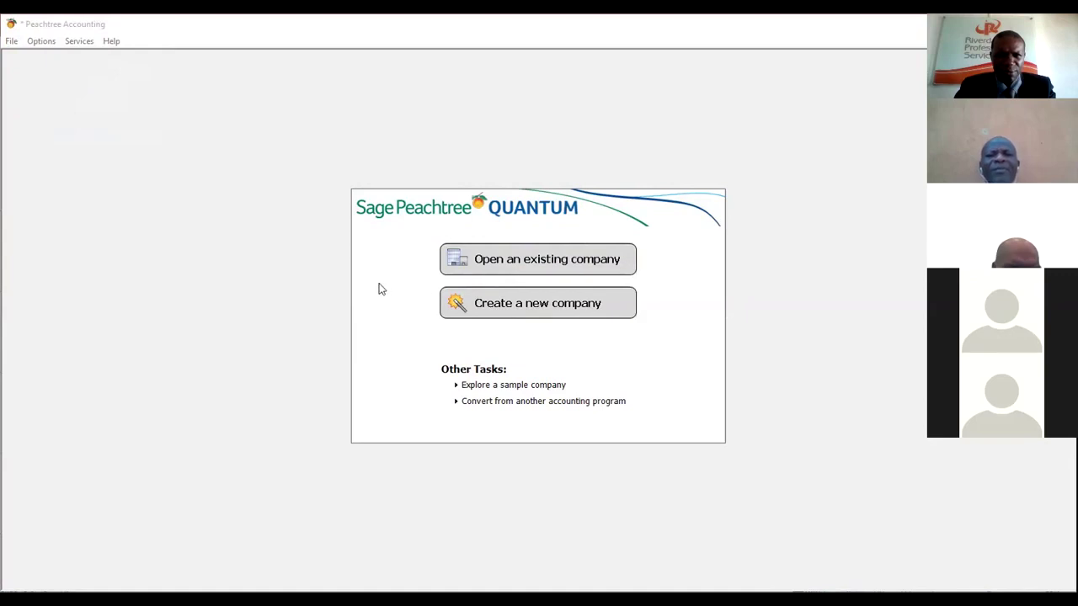
{"action": "left_click", "coordinate": [11, 42]}
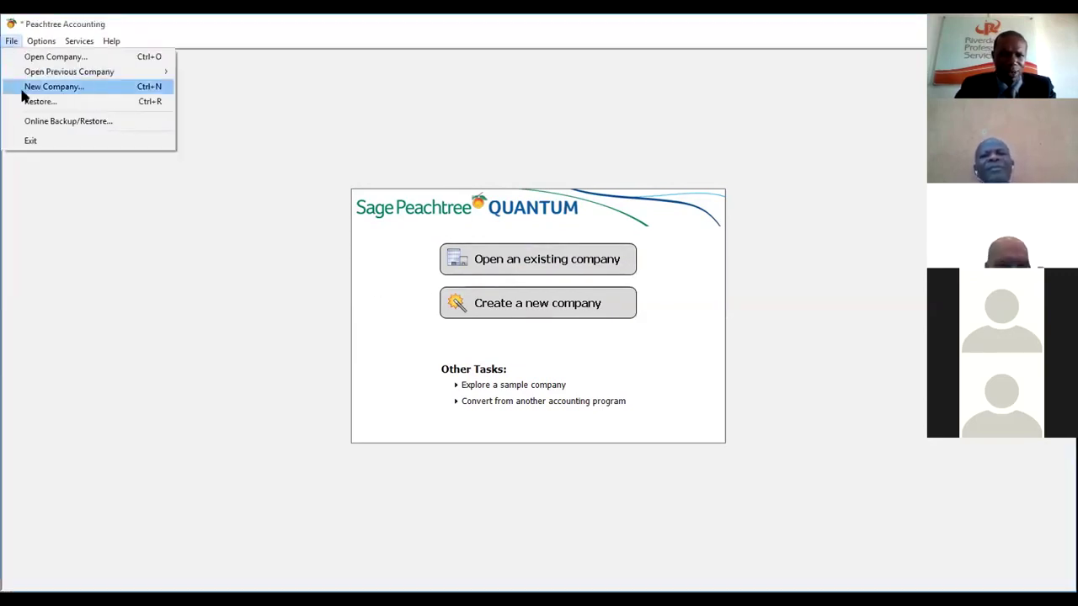
{"action": "mouse_move", "coordinate": [36, 38]}
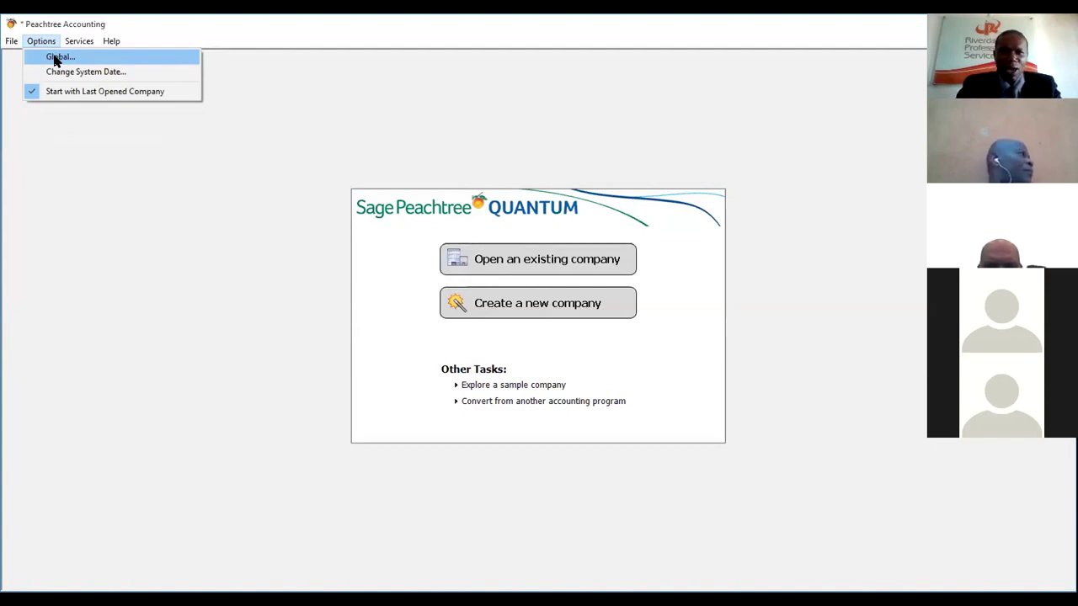
- In Global Options' General tab, uncheck Automatic field completion and check Drop-down list displays automatically, then close
{"action": "left_click", "coordinate": [55, 58]}
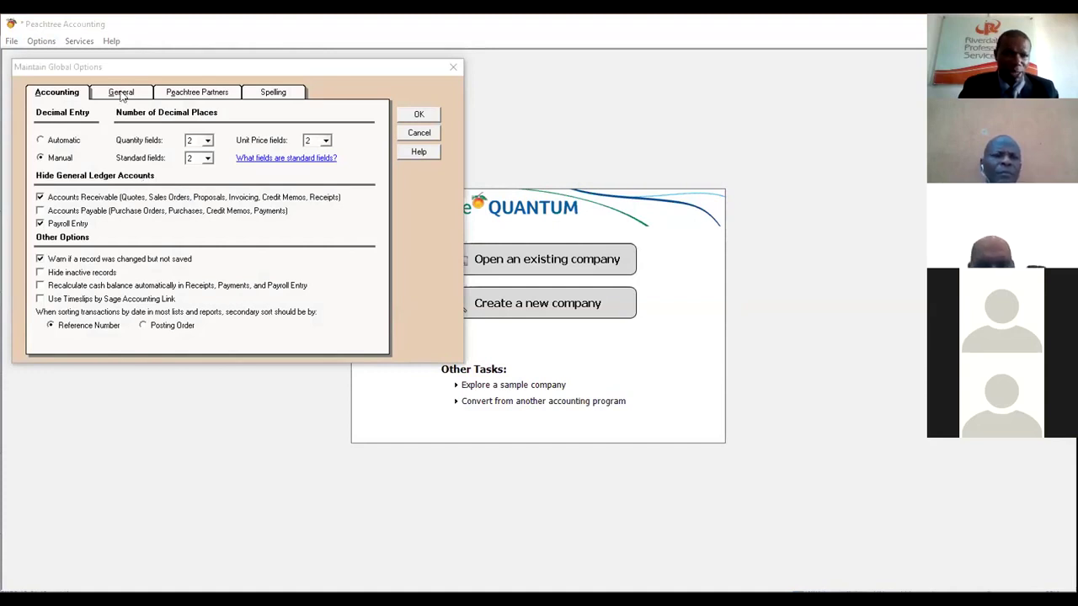
{"action": "left_click", "coordinate": [122, 94]}
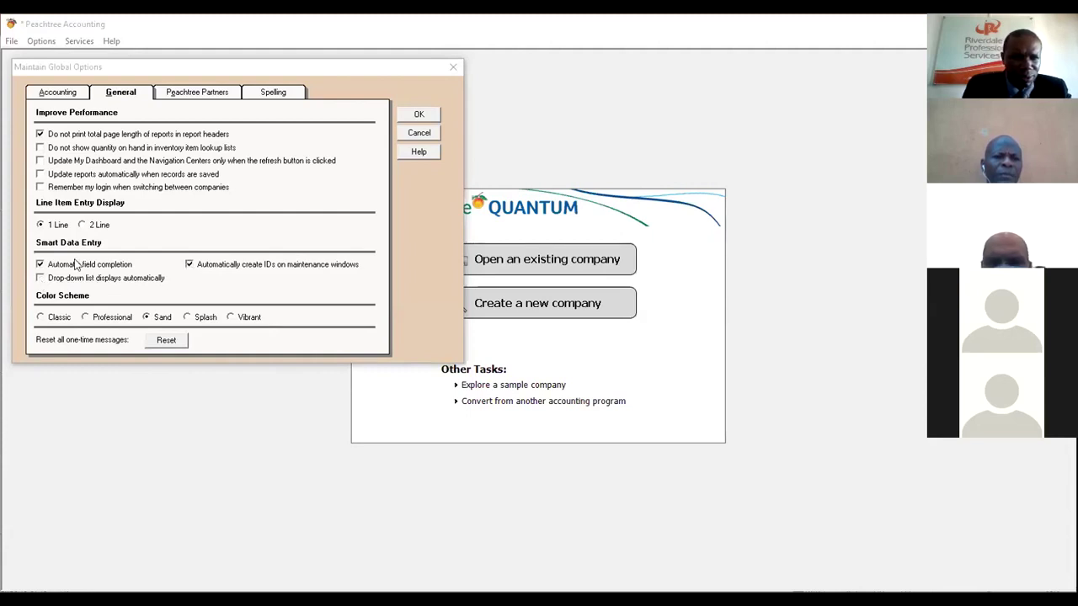
{"action": "left_click", "coordinate": [49, 266]}
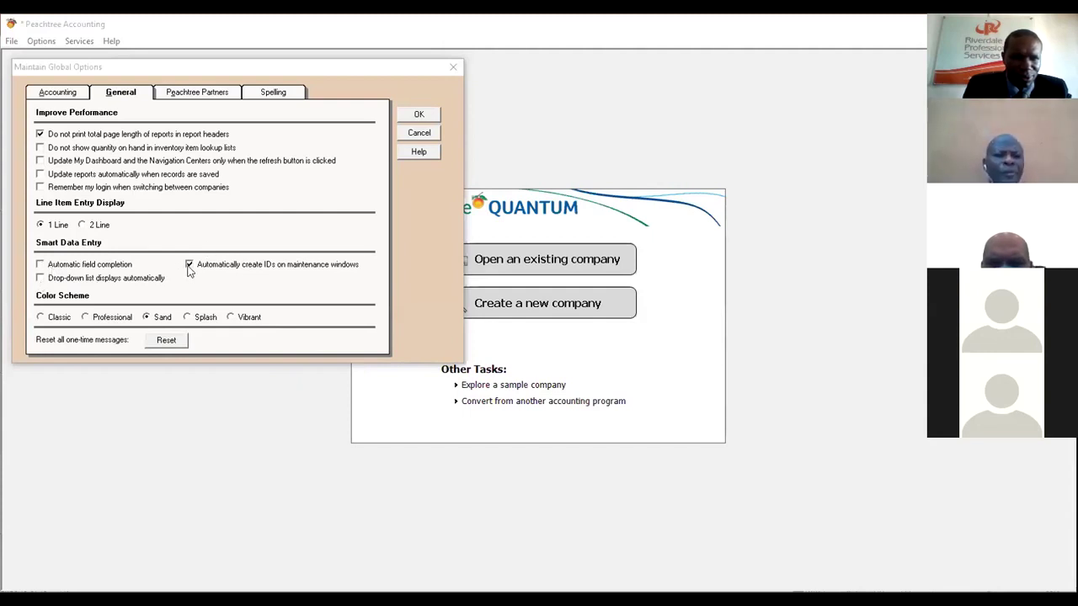
{"action": "left_click", "coordinate": [41, 279]}
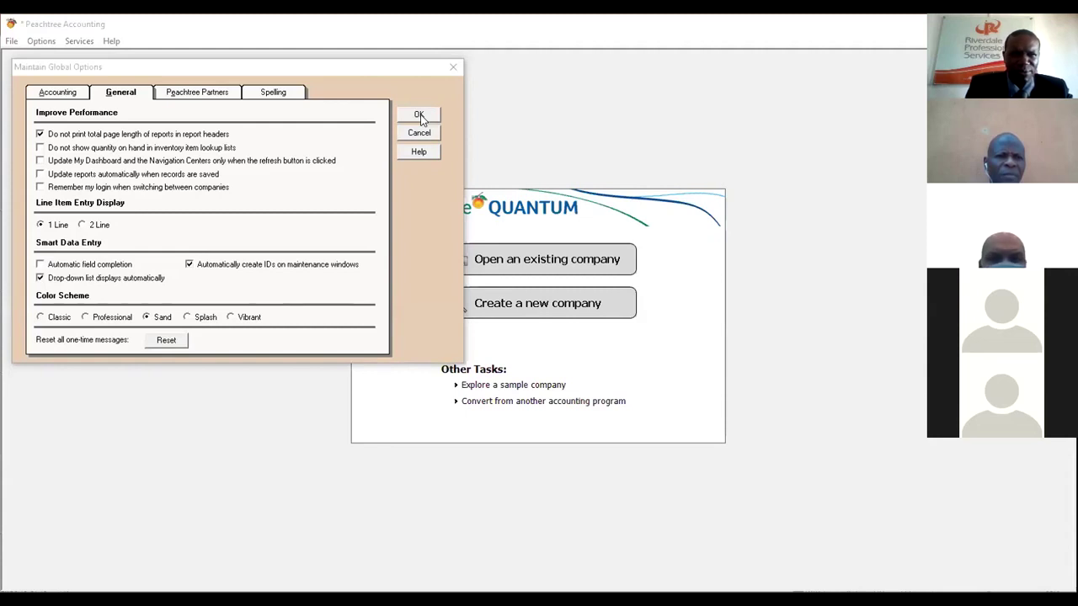
{"action": "left_click", "coordinate": [454, 68]}
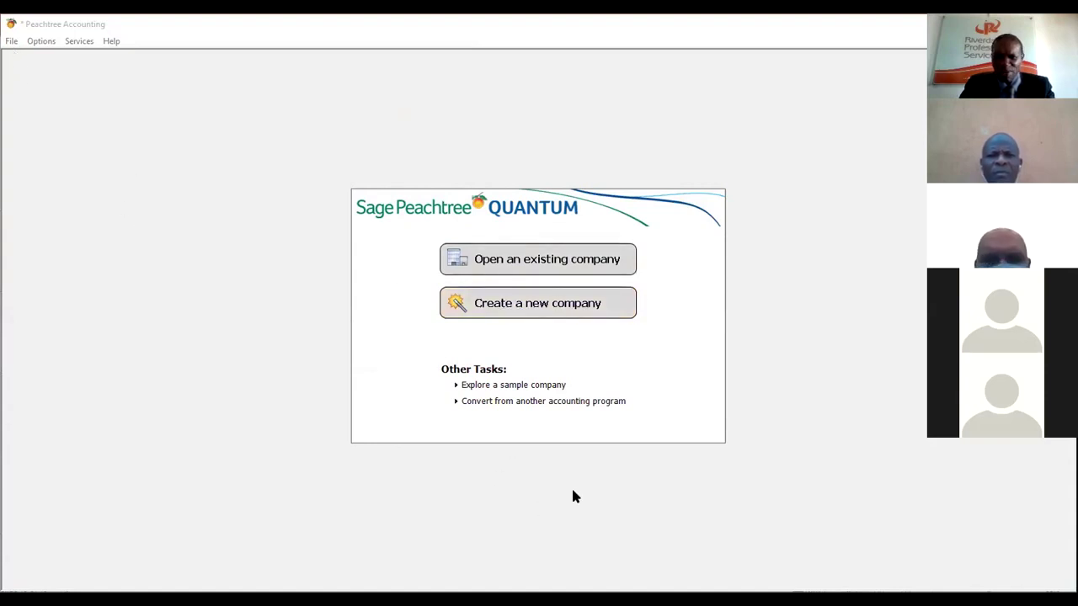
- Bring up the Open an Existing Company dialog from the start screen
{"action": "left_click", "coordinate": [512, 263]}
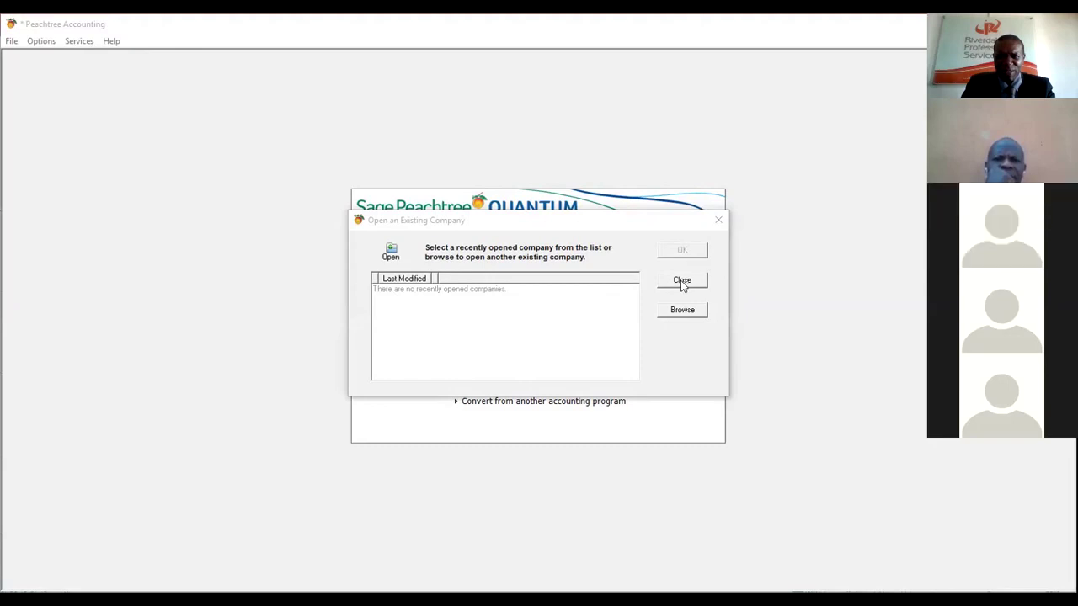
- Close the Open an Existing Company dialog and launch the Create a New Company wizard
{"action": "left_click", "coordinate": [717, 221]}
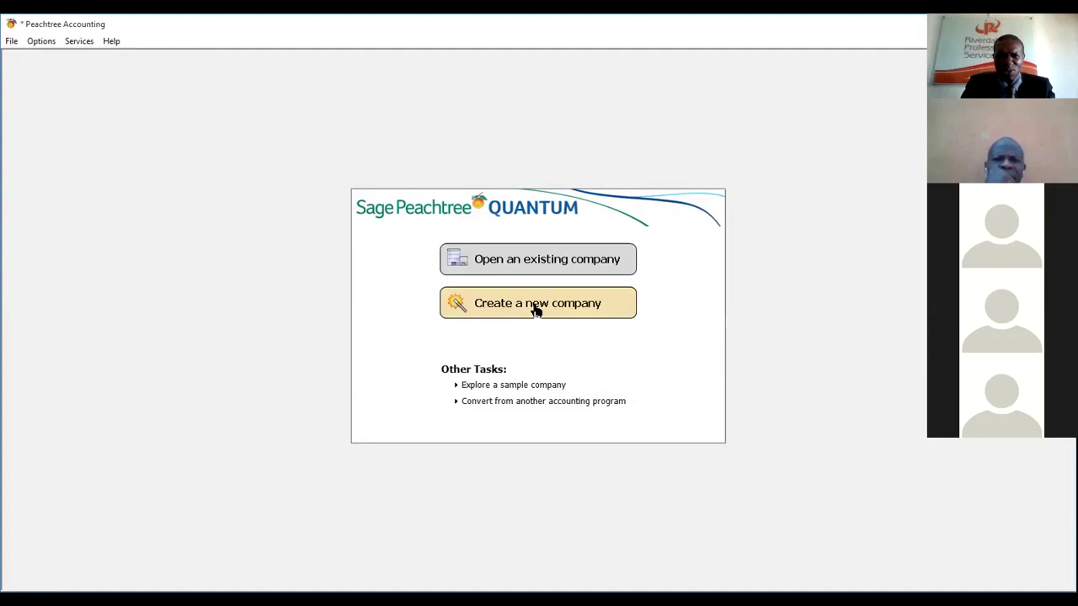
{"action": "left_click", "coordinate": [535, 310]}
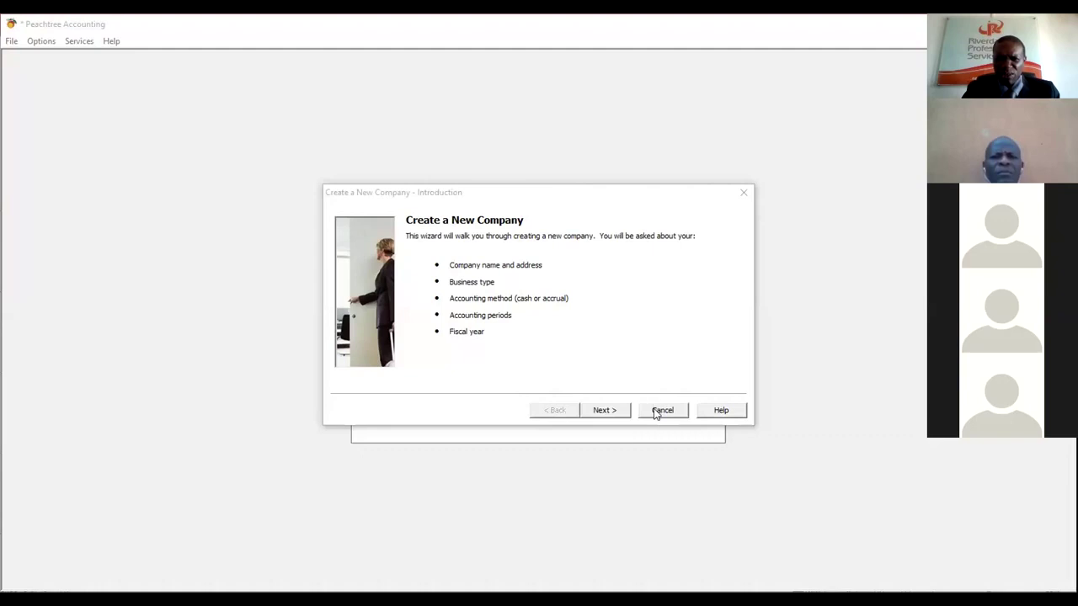
- Cancel the new-company wizard, relaunch it, then request cancellation again
{"action": "left_click", "coordinate": [743, 193]}
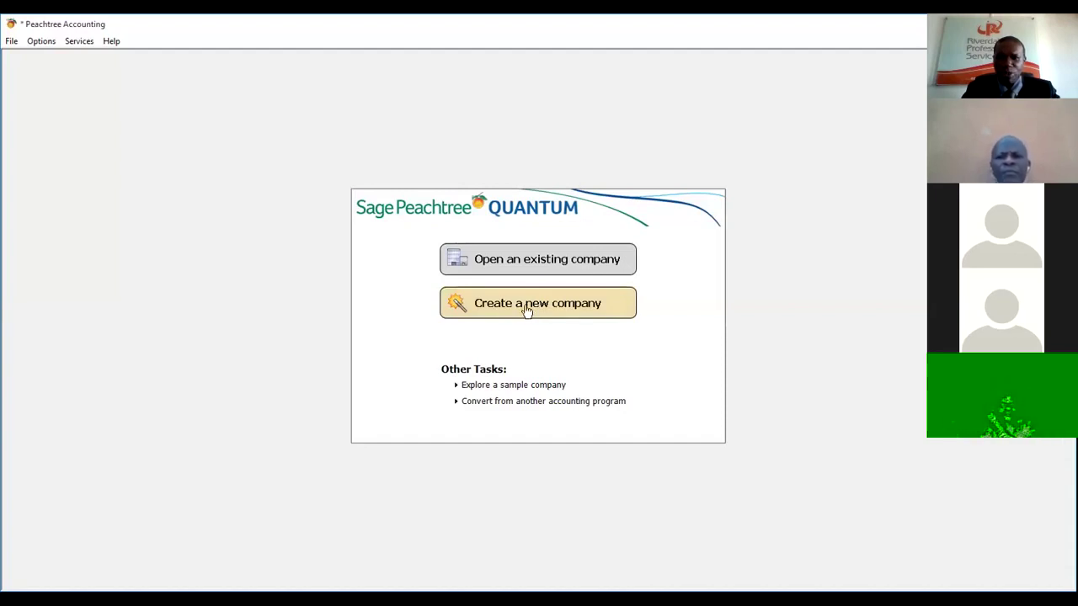
{"action": "left_click", "coordinate": [525, 309]}
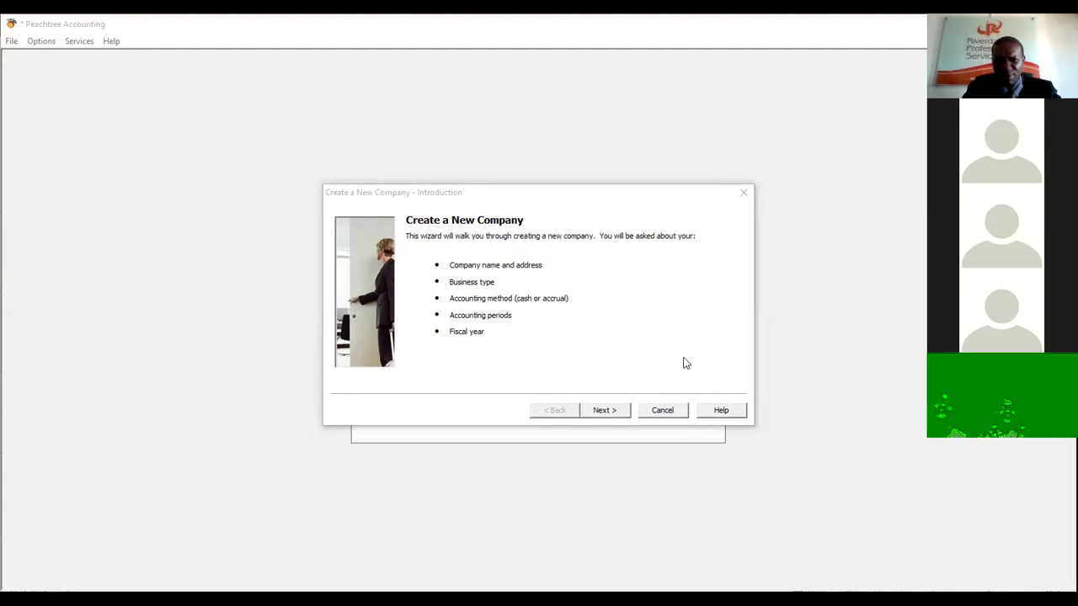
{"action": "left_click", "coordinate": [744, 195]}
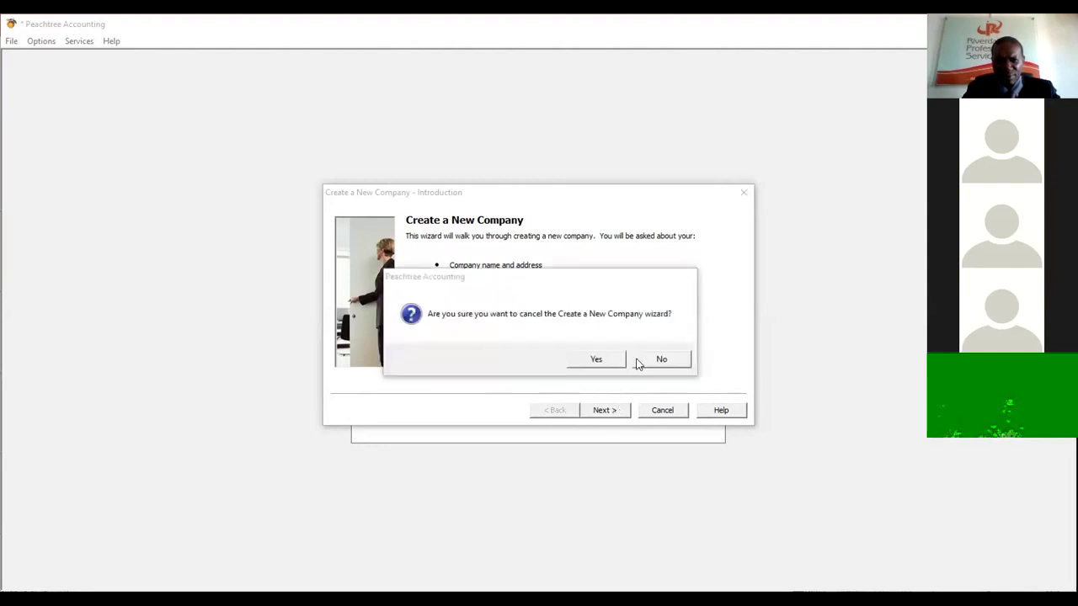
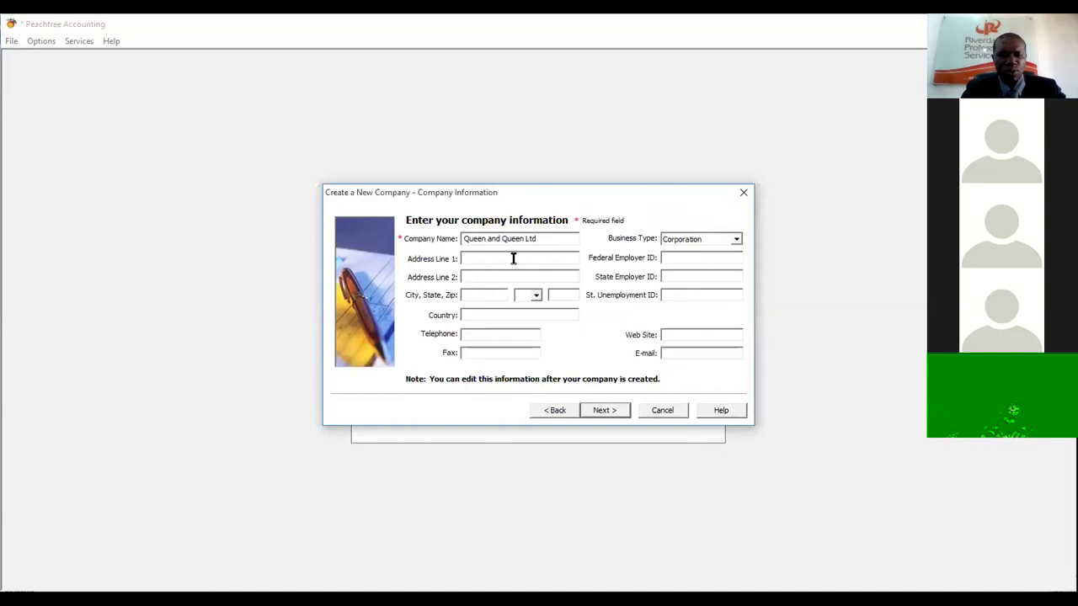
- Enter the company's street address, city Ikeja, country Nigeria and telephone number
{"action": "type", "text": "Babatund"}
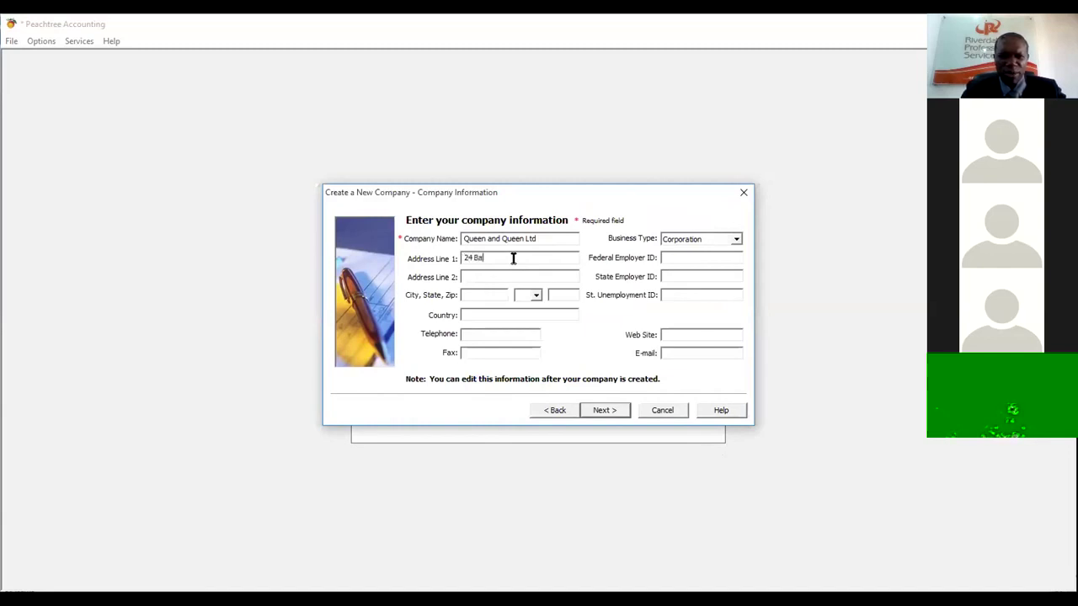
{"action": "type", "text": "e Street"}
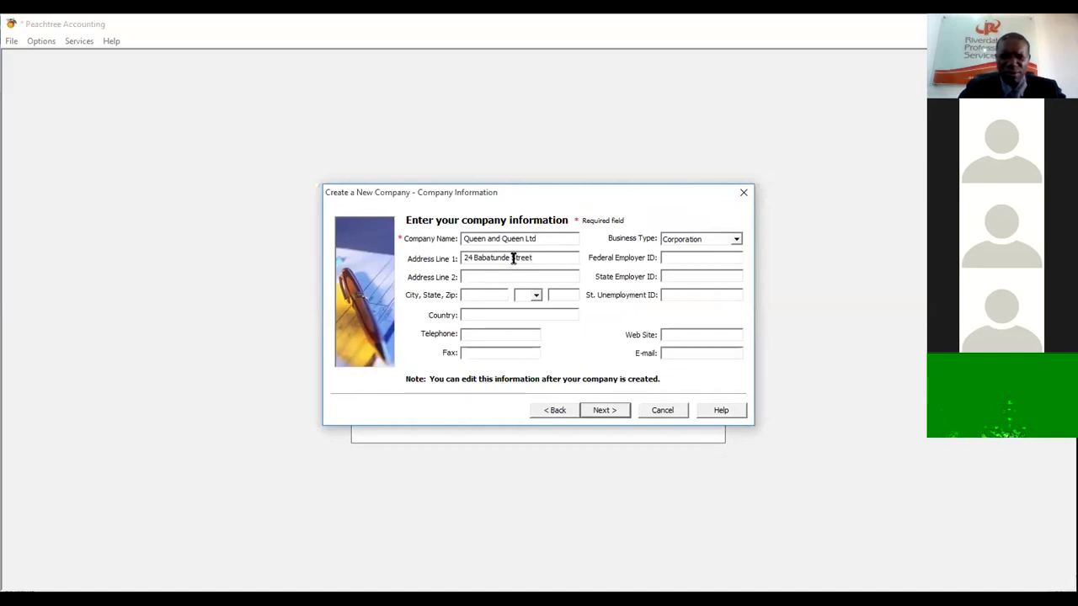
{"action": "left_click", "coordinate": [484, 296]}
{"action": "type", "text": "Ikeja"}
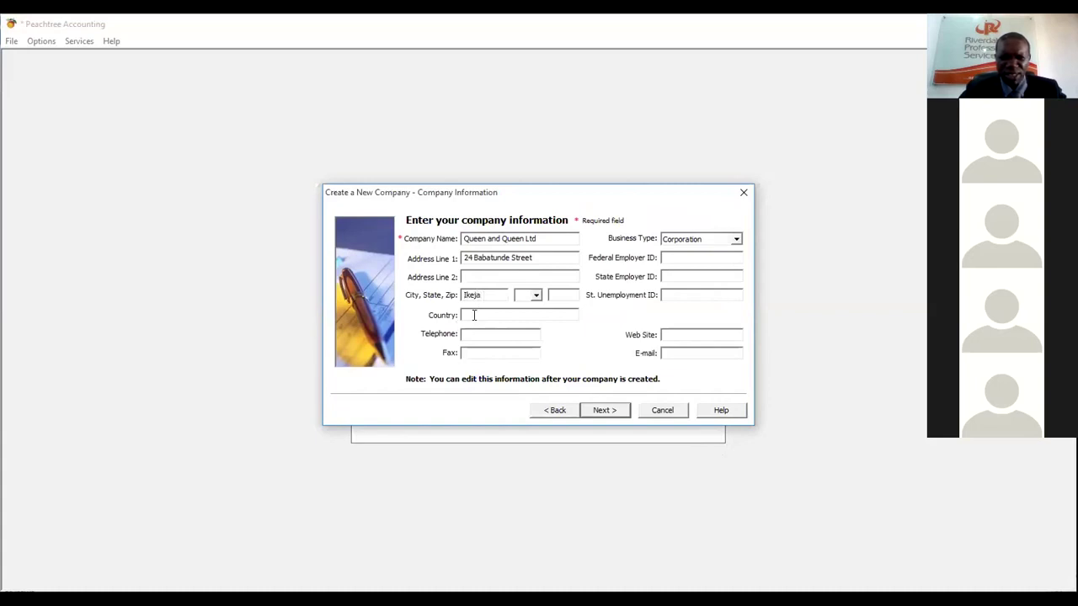
{"action": "left_click", "coordinate": [474, 315]}
{"action": "type", "text": "Nigeria"}
{"action": "left_click", "coordinate": [473, 331]}
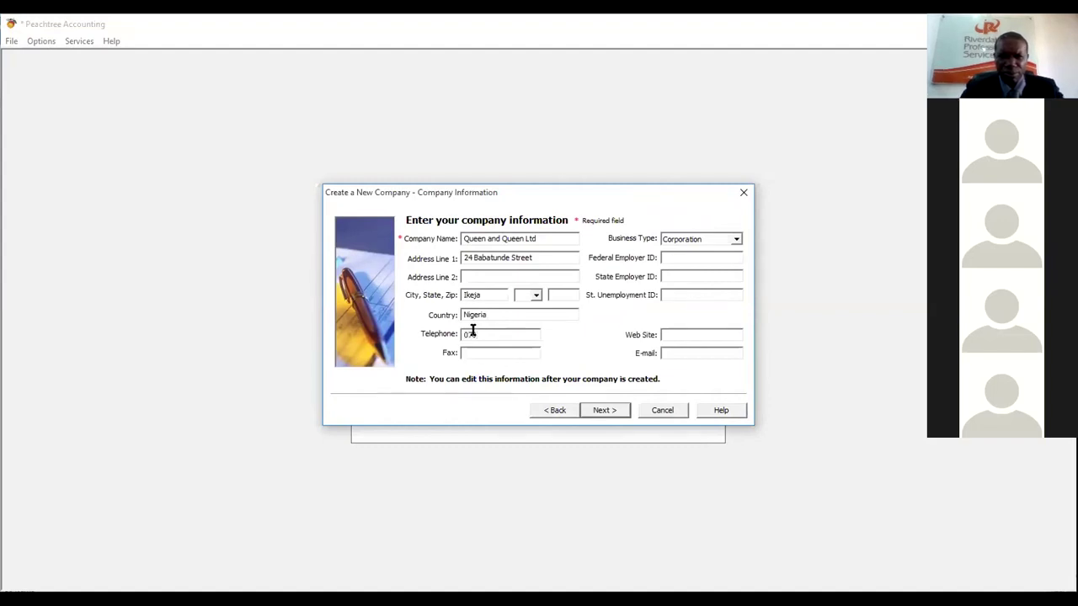
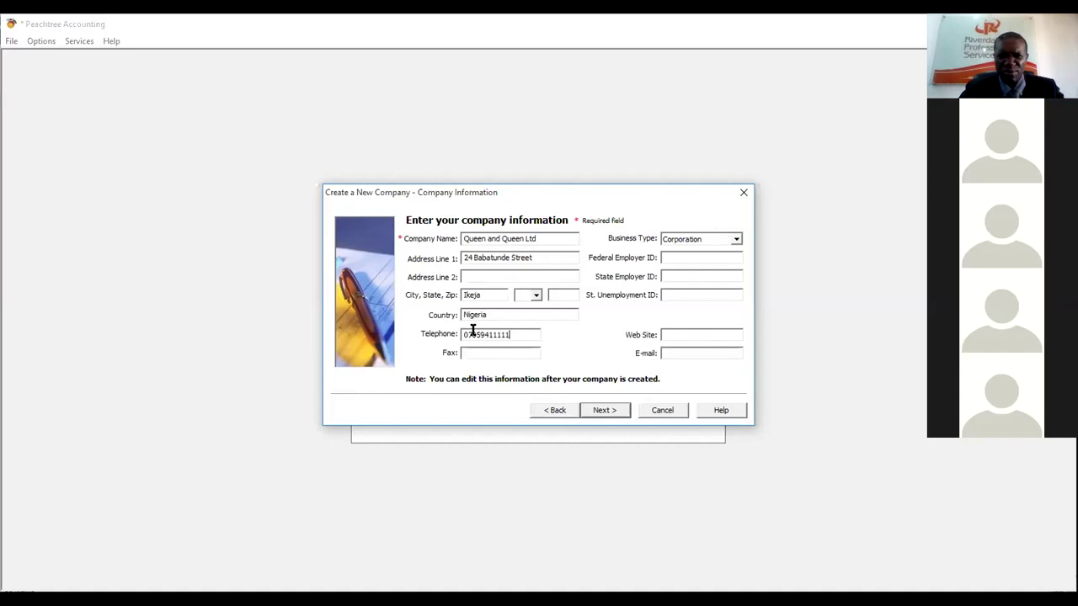
{"action": "left_click", "coordinate": [735, 240]}
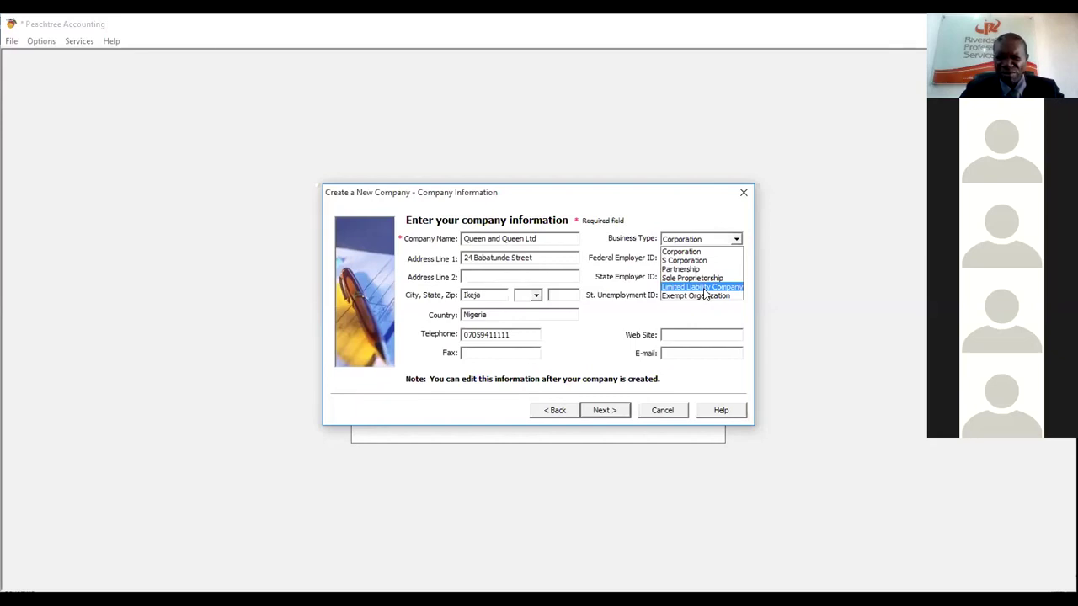
{"action": "left_click", "coordinate": [704, 287]}
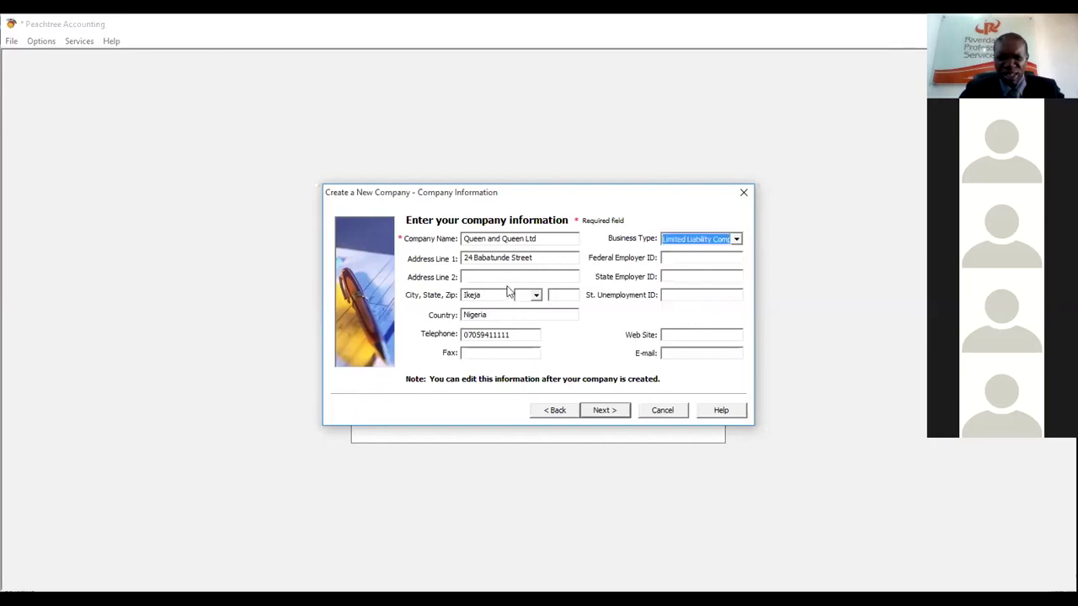
{"action": "left_click", "coordinate": [675, 333]}
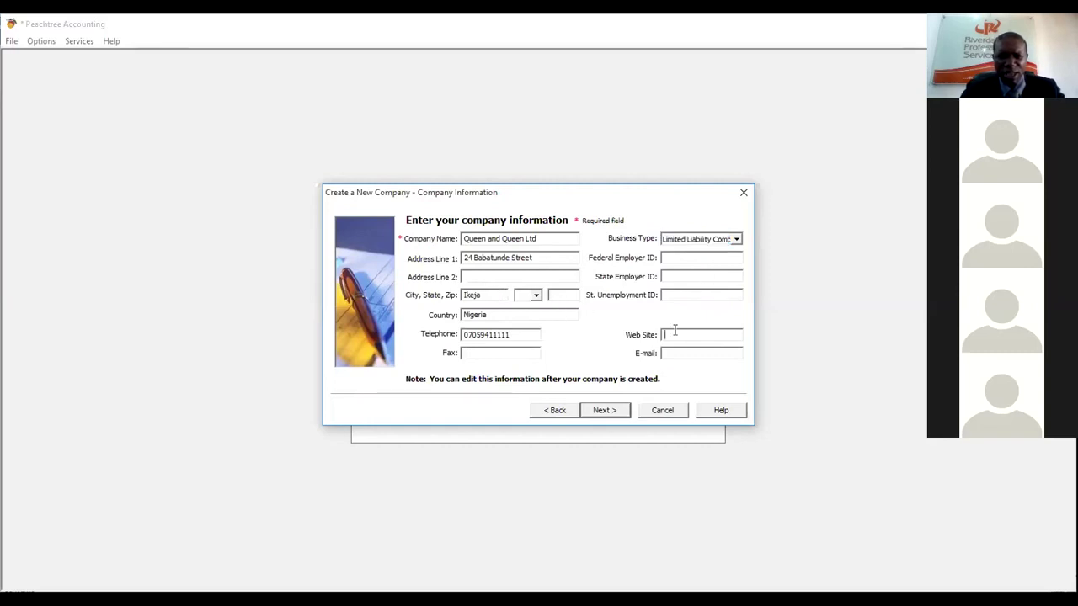
{"action": "type", "text": "www.quee"}
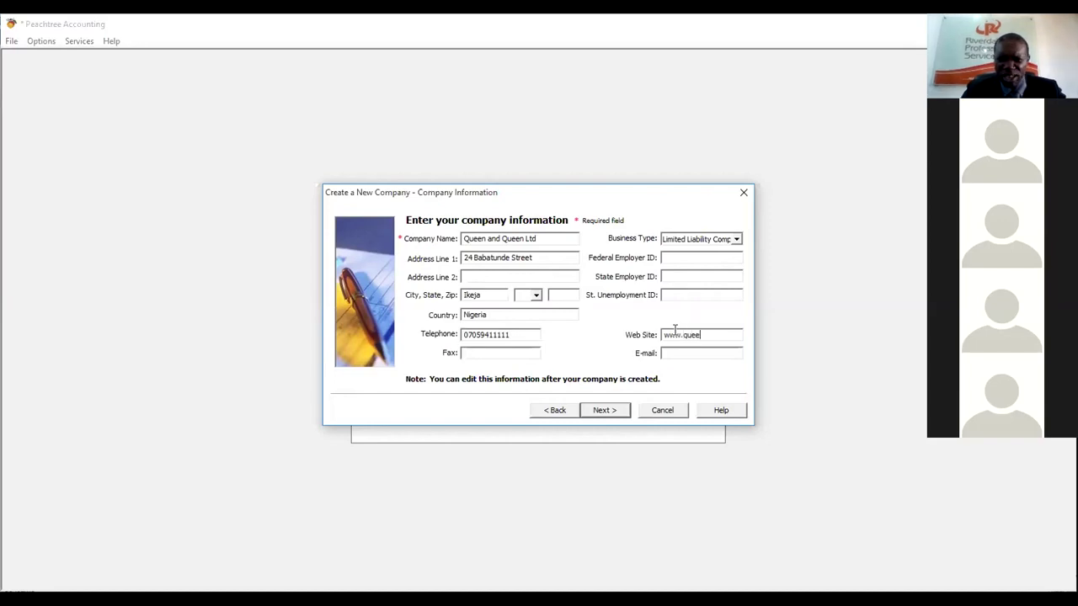
{"action": "type", "text": "nan"}
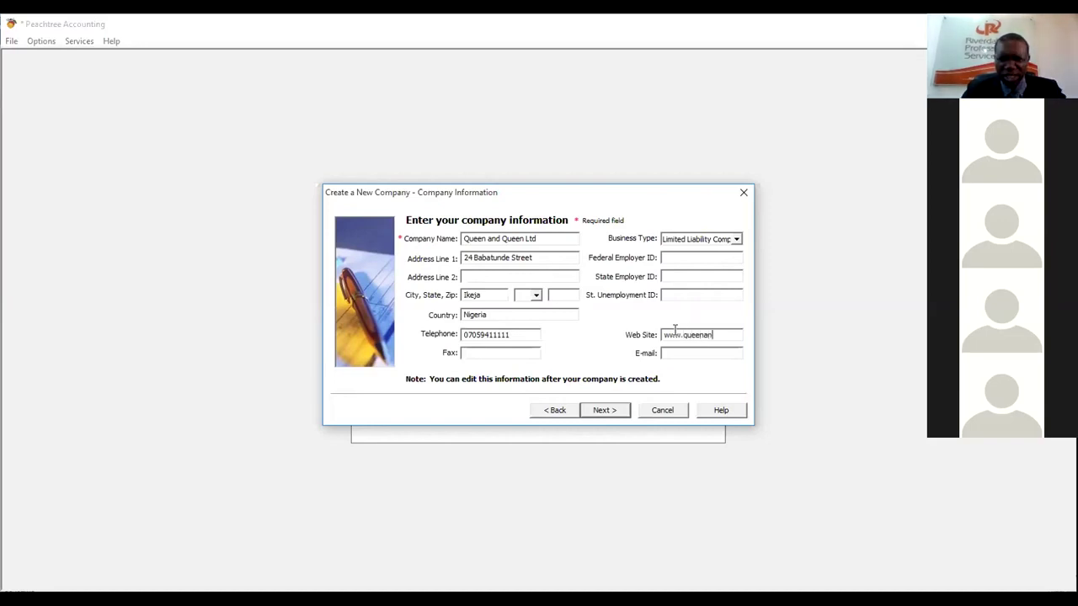
{"action": "type", "text": "dQuee"}
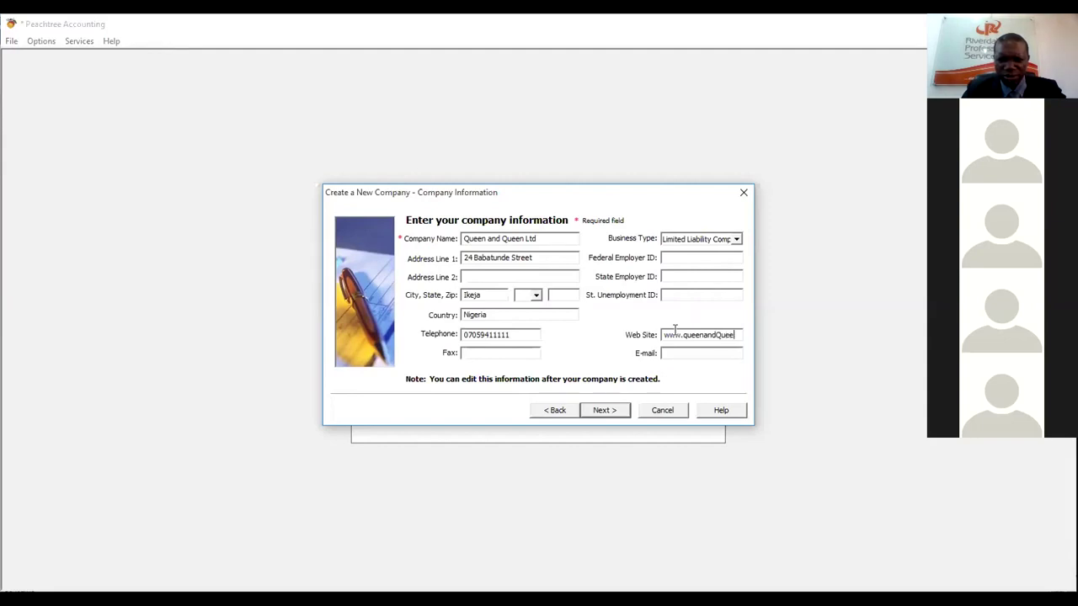
{"action": "type", "text": "n.com"}
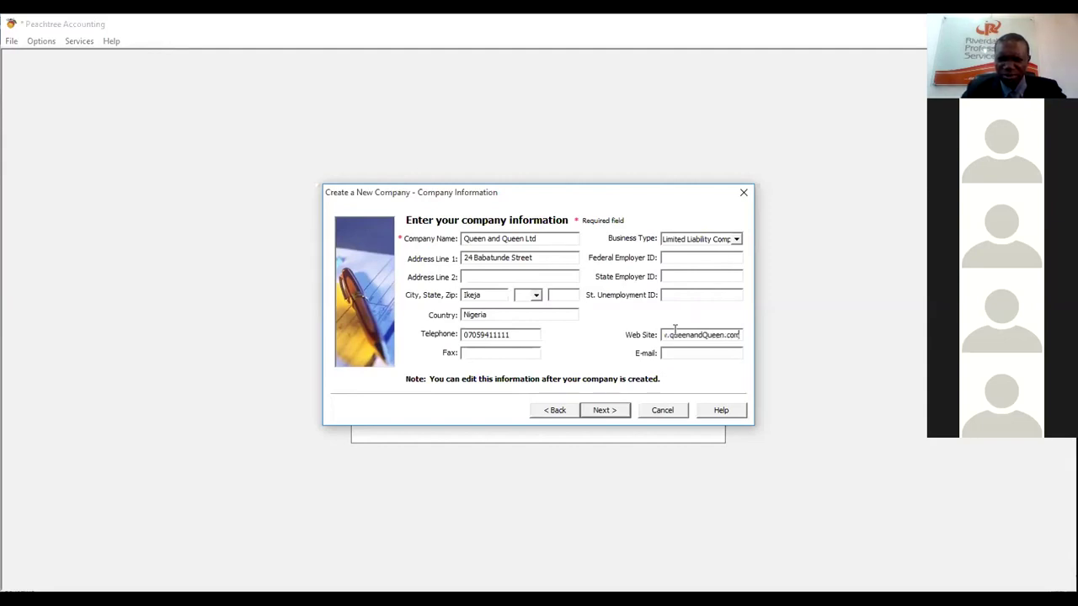
{"action": "left_click", "coordinate": [675, 352]}
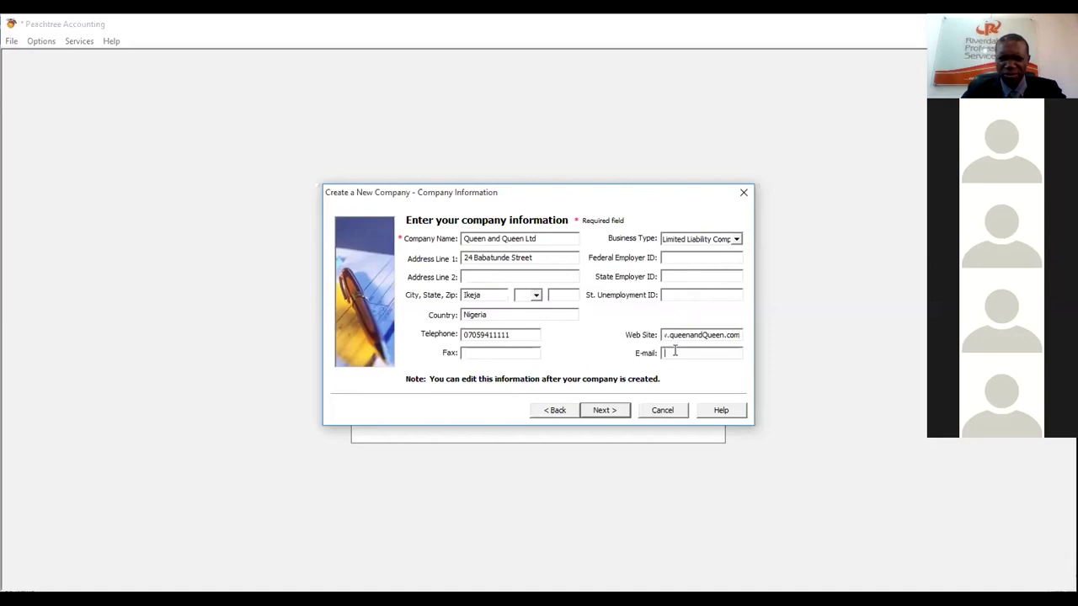
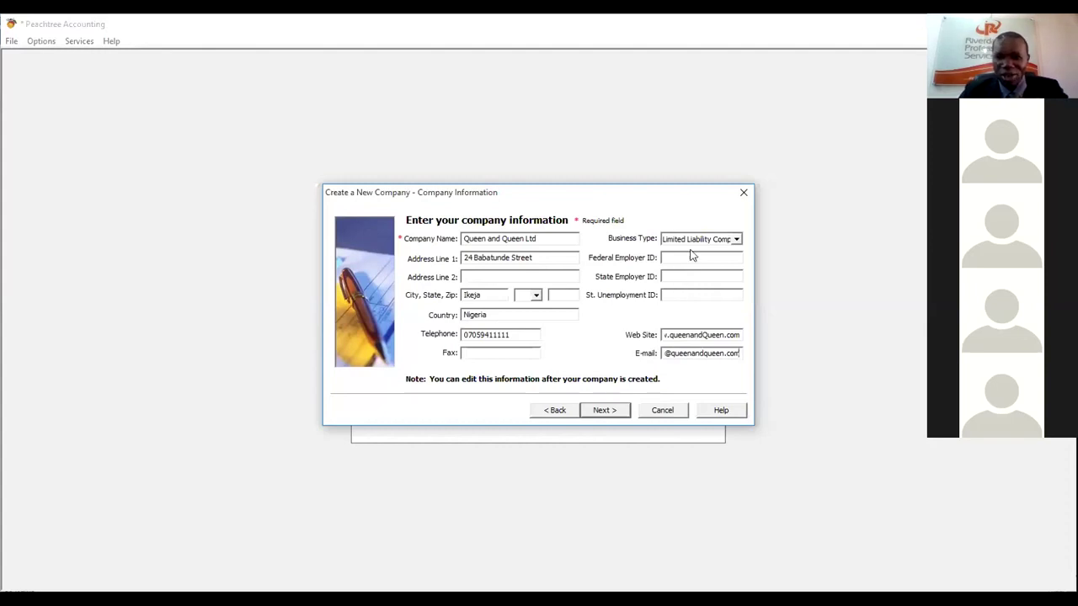
{"action": "left_click", "coordinate": [602, 417]}
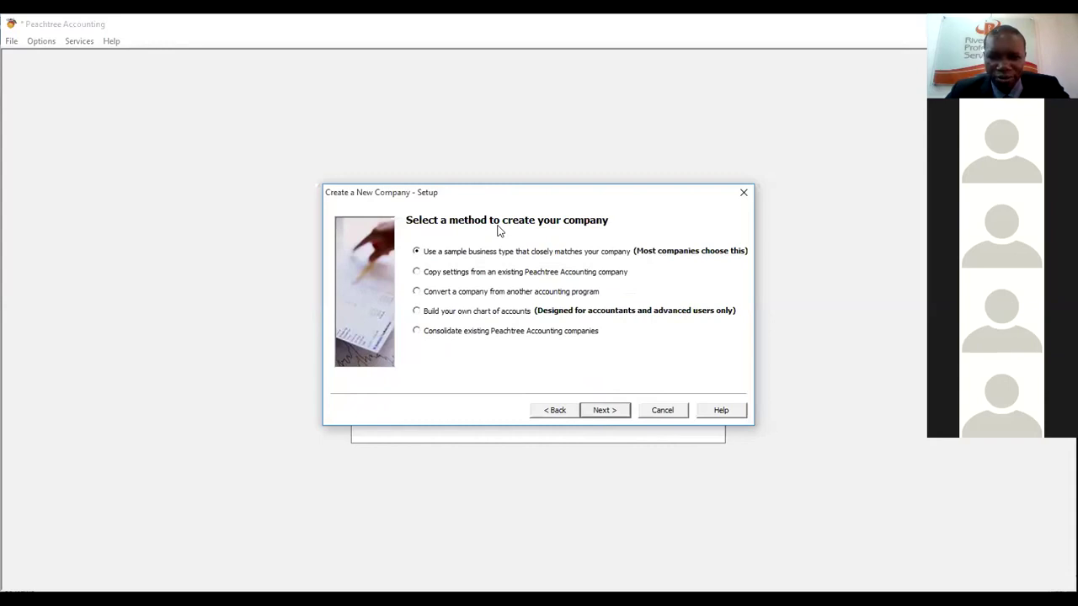
- Keep 'Use a sample business type' as the creation method and continue
{"action": "left_click", "coordinate": [671, 534]}
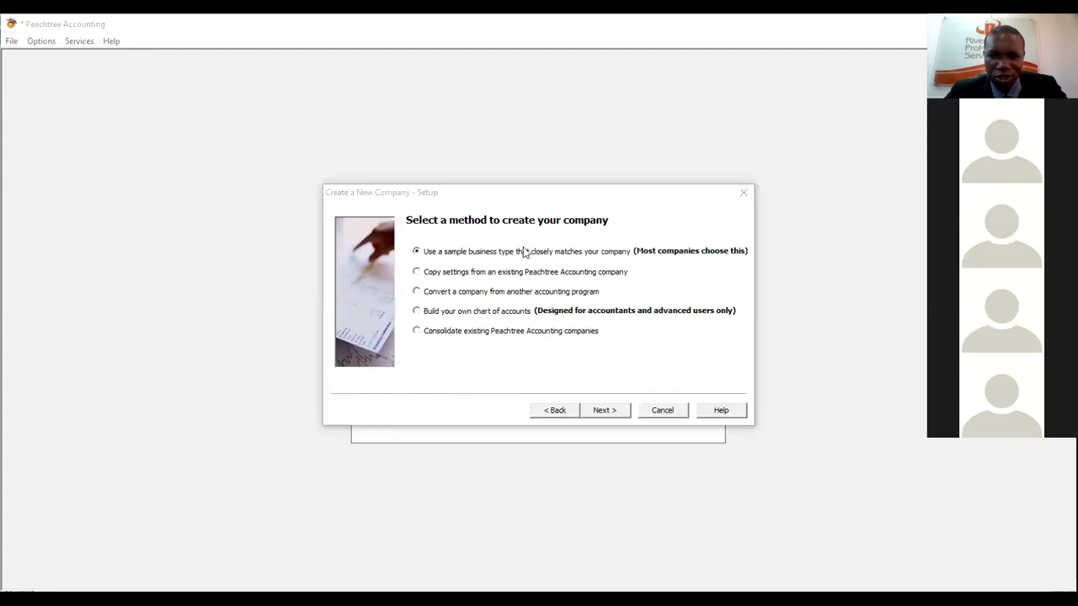
{"action": "left_click", "coordinate": [603, 413]}
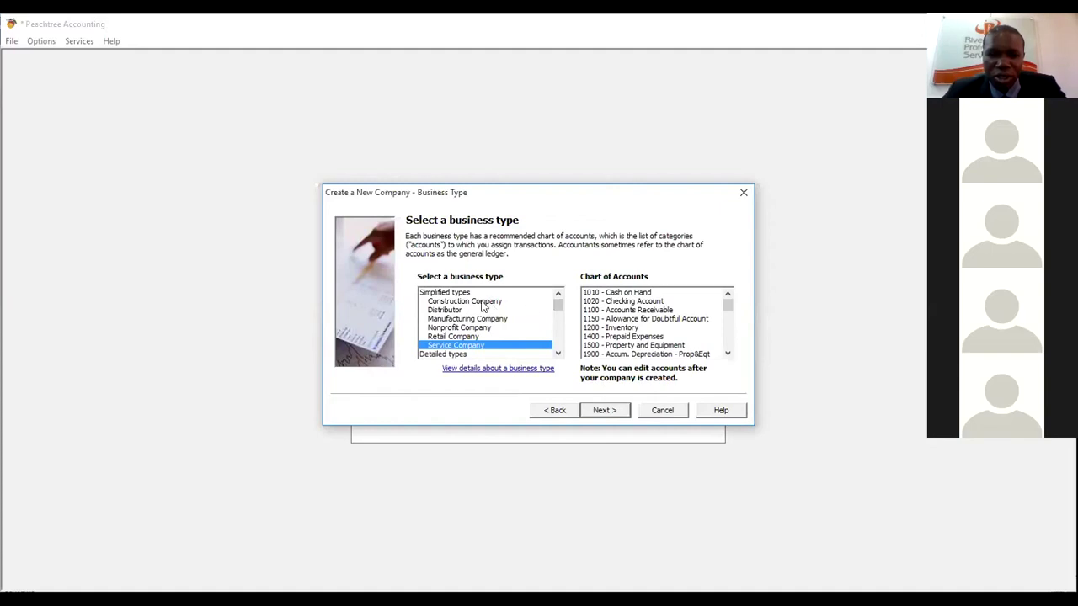
- Preview Construction Company's suggested chart of accounts, scrolling through the account list
{"action": "left_click", "coordinate": [484, 303]}
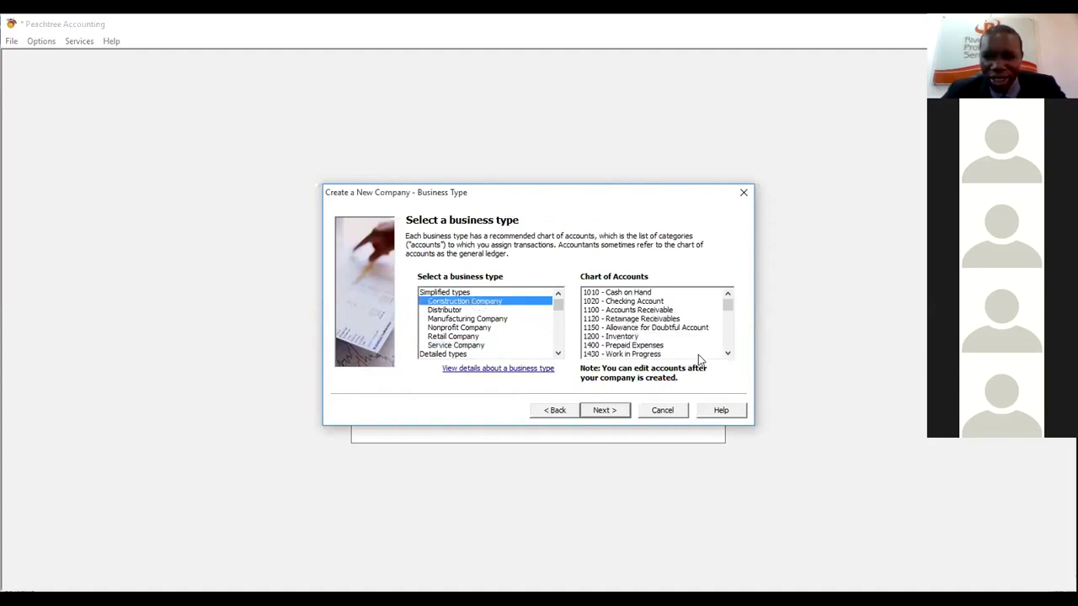
{"action": "left_click", "coordinate": [728, 354]}
{"action": "left_click", "coordinate": [727, 355]}
{"action": "left_click", "coordinate": [728, 354]}
{"action": "left_click", "coordinate": [727, 355]}
{"action": "left_click", "coordinate": [727, 355]}
{"action": "left_click", "coordinate": [728, 355]}
{"action": "left_click", "coordinate": [728, 355]}
{"action": "left_click", "coordinate": [727, 354]}
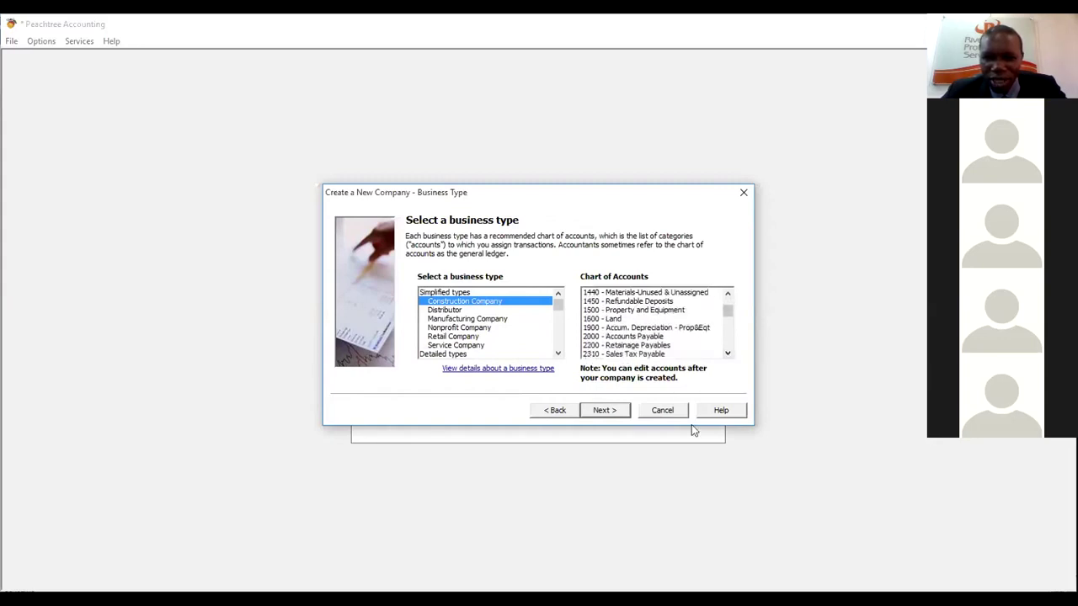
{"action": "left_click", "coordinate": [691, 425]}
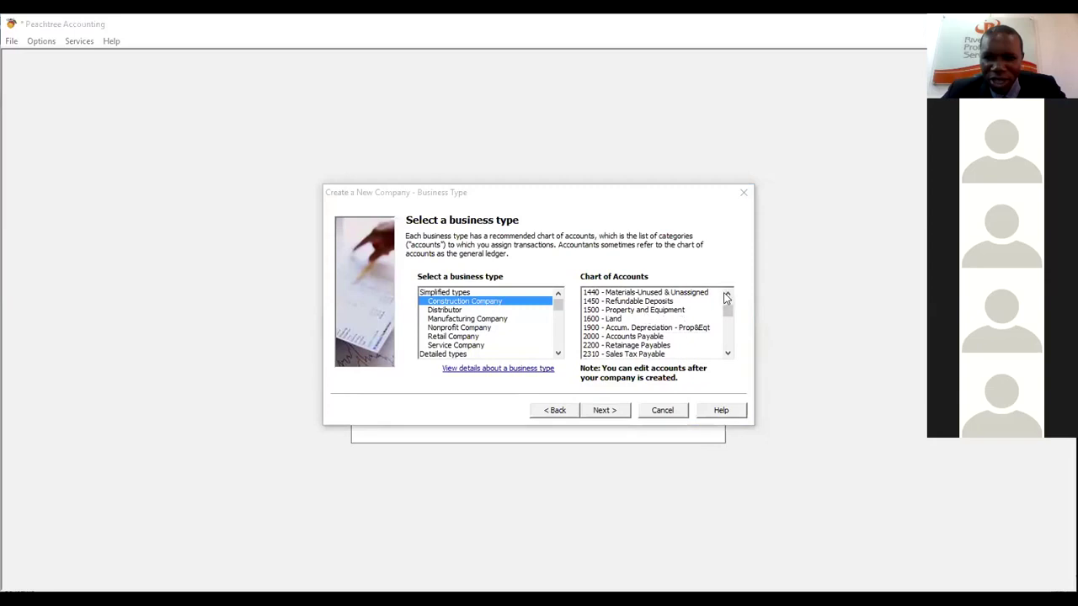
{"action": "left_click", "coordinate": [729, 293]}
{"action": "left_click", "coordinate": [729, 294]}
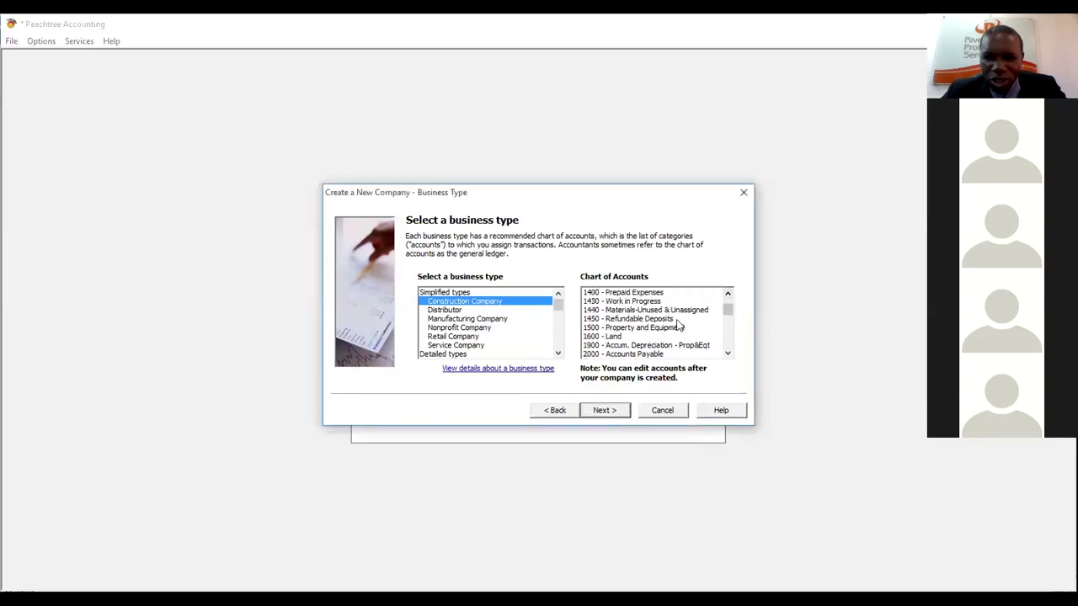
{"action": "scroll", "coordinate": [657, 316], "scroll_direction": "up", "scroll_amount": 3}
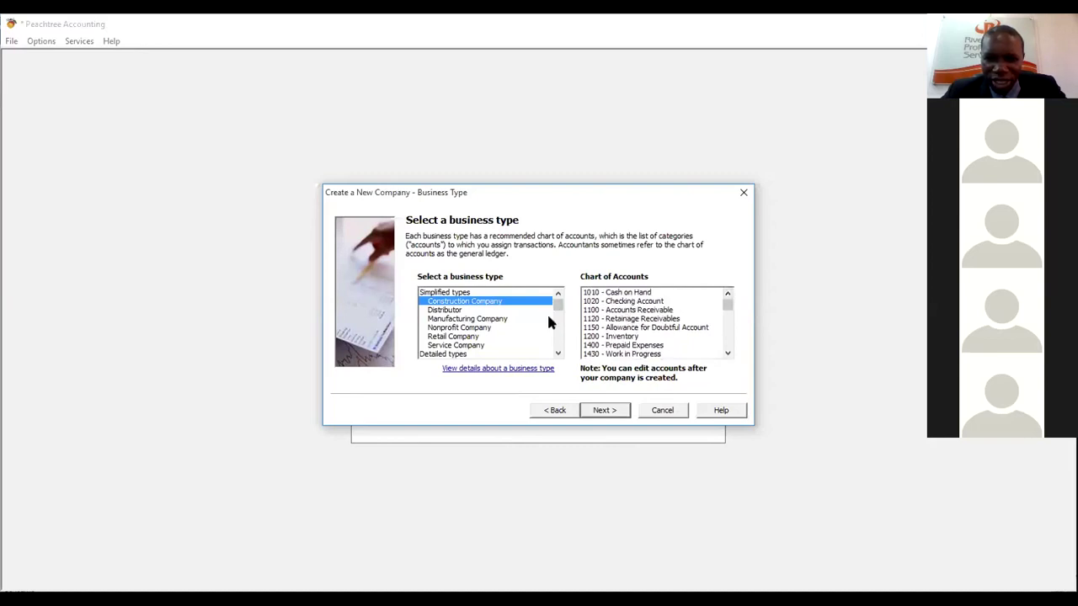
- Preview the Distributor and Manufacturing Company charts, leaving Manufacturing Company selected
{"action": "left_click", "coordinate": [463, 311]}
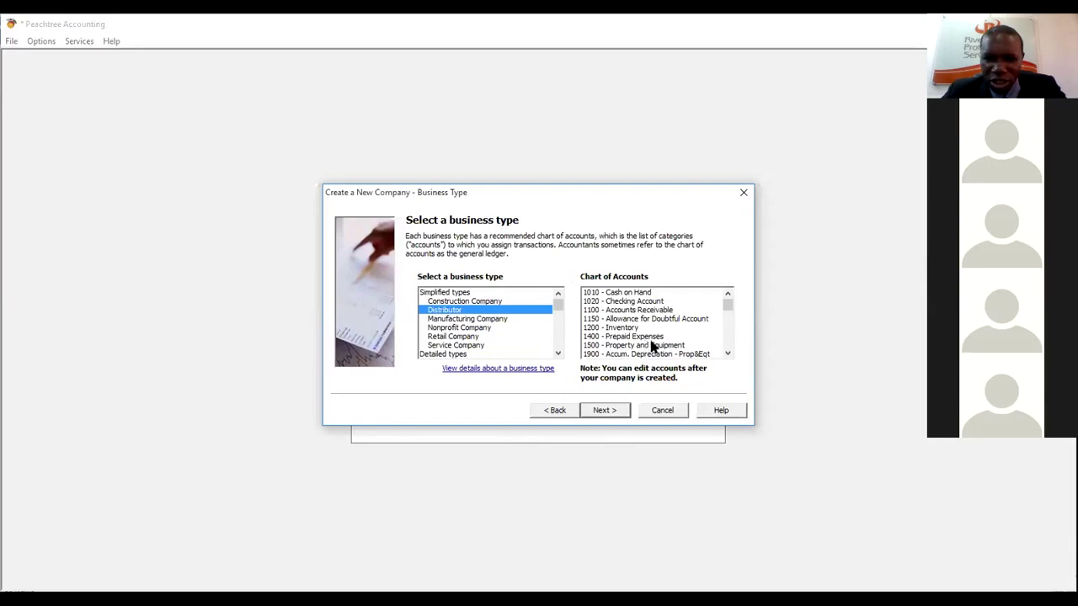
{"action": "left_click", "coordinate": [728, 354]}
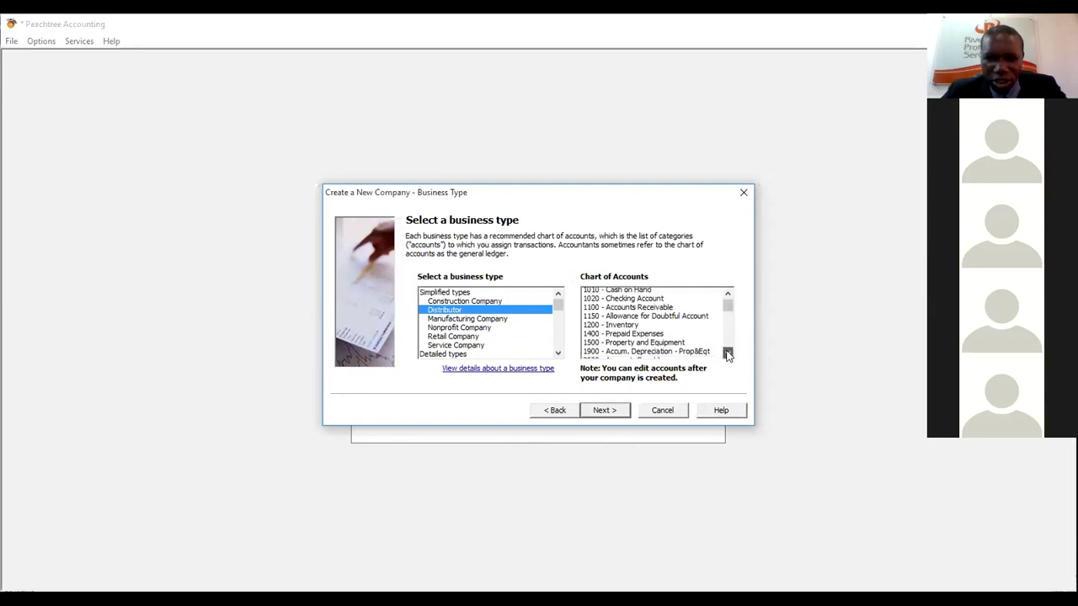
{"action": "left_click", "coordinate": [489, 320]}
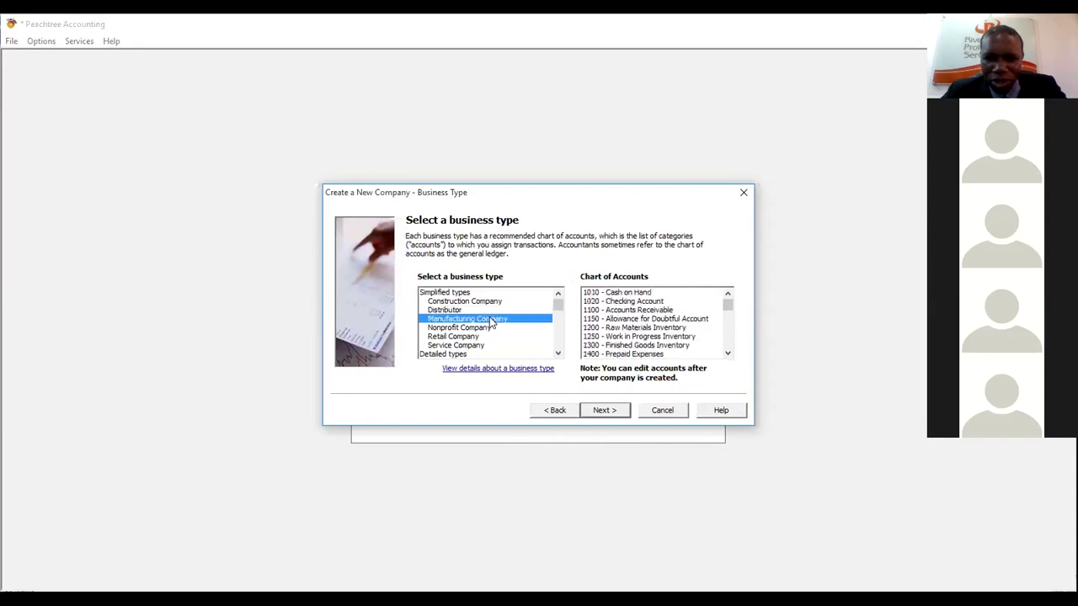
{"action": "left_click", "coordinate": [728, 355]}
{"action": "left_click", "coordinate": [728, 355]}
{"action": "left_click", "coordinate": [728, 355]}
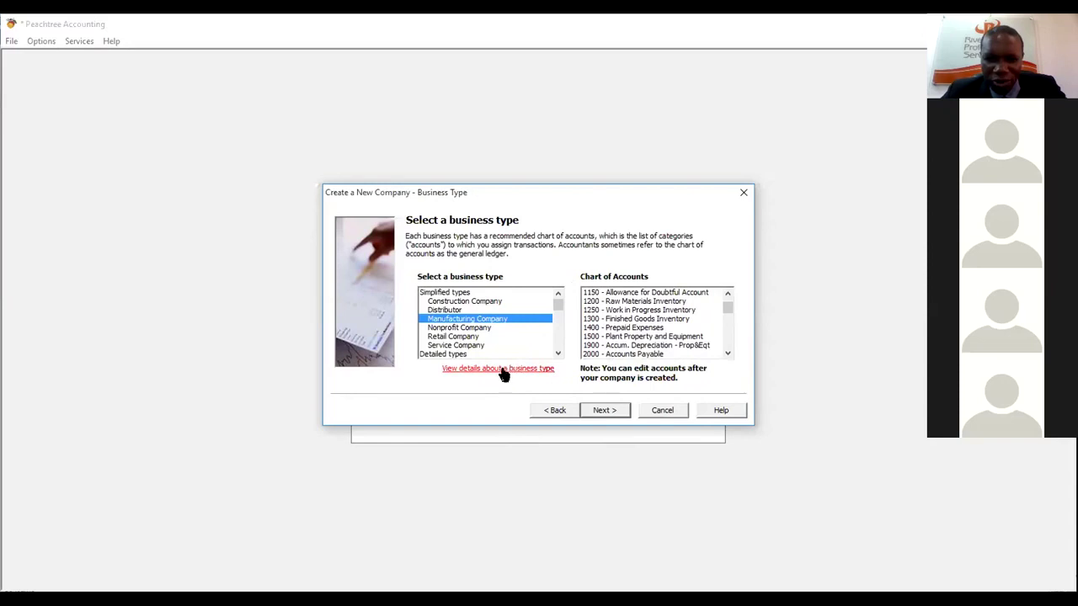
{"action": "left_click", "coordinate": [660, 531]}
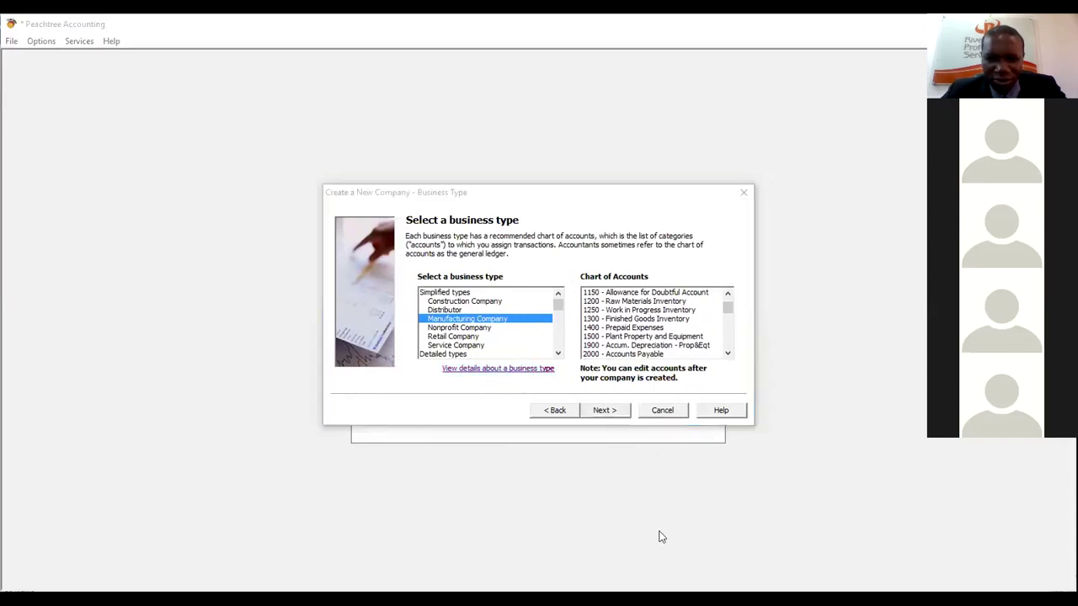
- Preview the Nonprofit Company and Service Company charts, scrolling through the business type list
{"action": "left_click", "coordinate": [451, 329]}
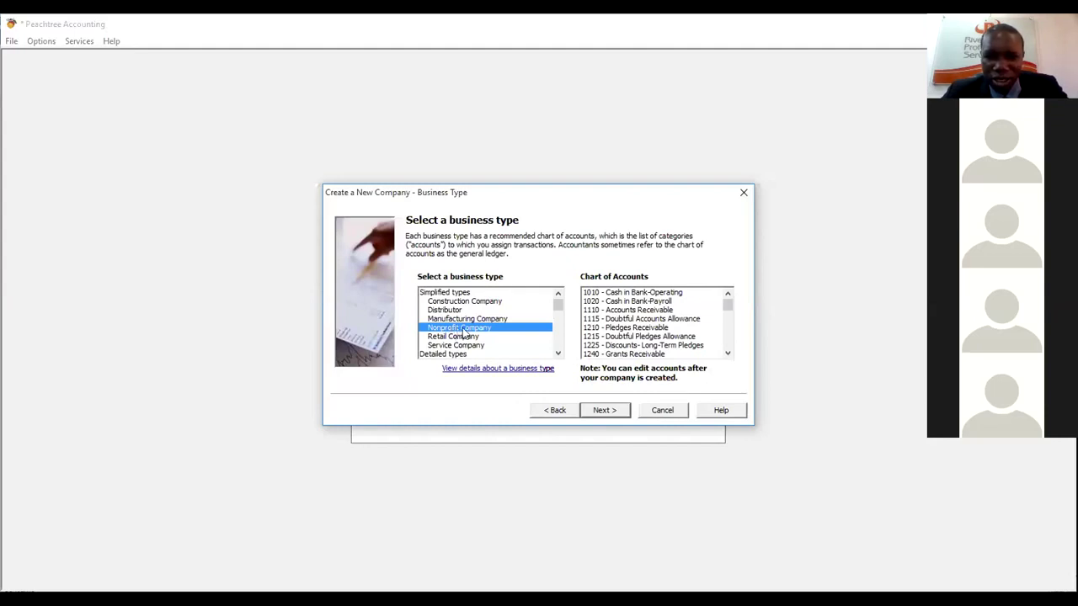
{"action": "left_click", "coordinate": [672, 528]}
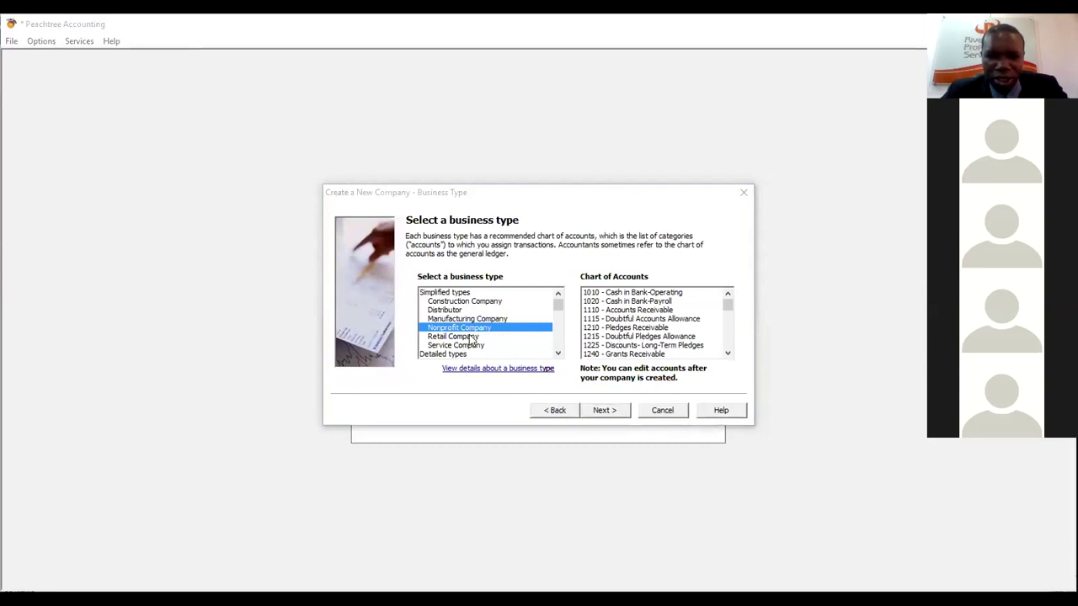
{"action": "left_click", "coordinate": [452, 345]}
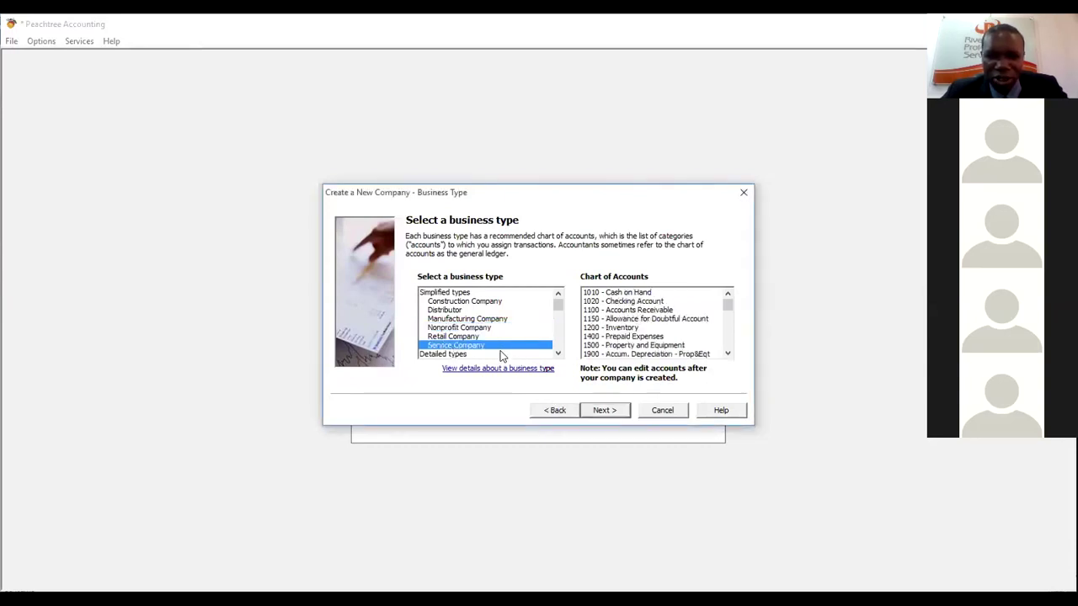
{"action": "left_click", "coordinate": [557, 353]}
{"action": "left_click", "coordinate": [557, 354]}
{"action": "left_click", "coordinate": [556, 354]}
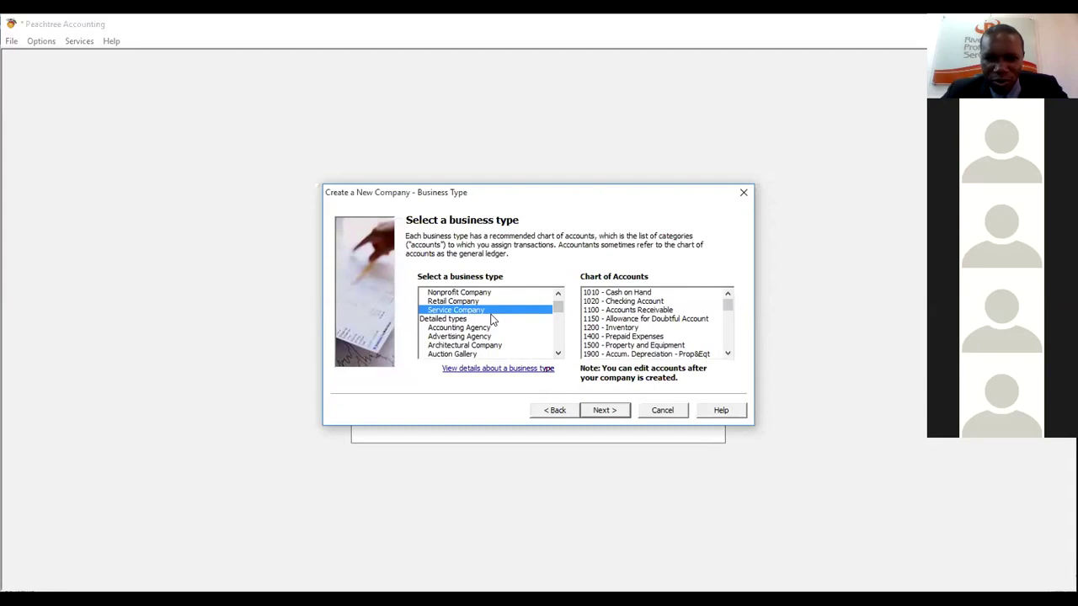
{"action": "left_click", "coordinate": [556, 354]}
{"action": "left_click", "coordinate": [556, 354]}
{"action": "left_click", "coordinate": [557, 354]}
{"action": "left_click", "coordinate": [557, 354]}
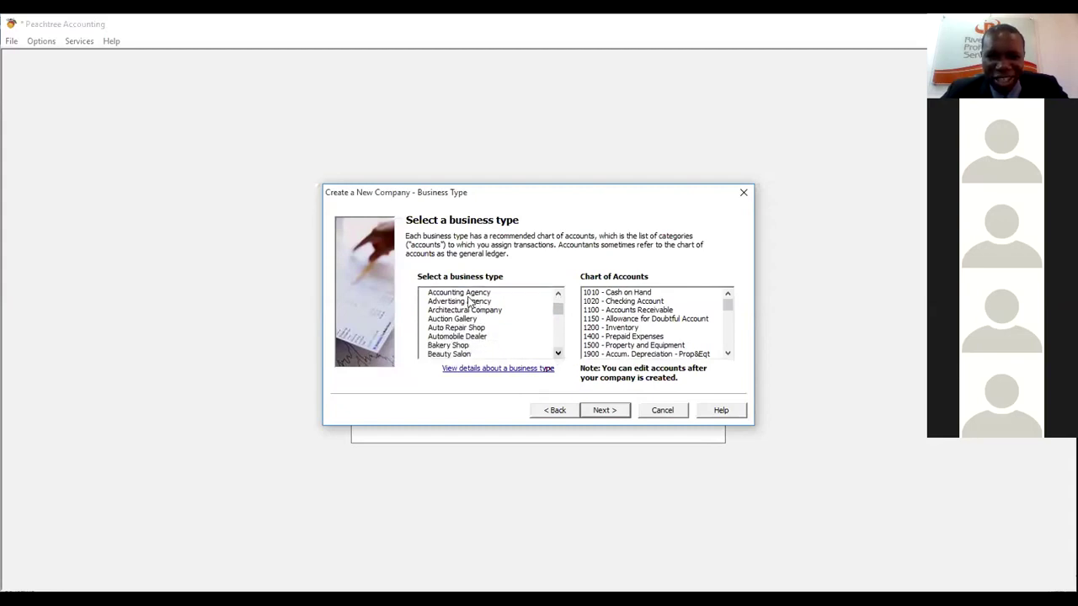
{"action": "left_click", "coordinate": [557, 294]}
{"action": "left_click", "coordinate": [557, 294]}
{"action": "left_click", "coordinate": [557, 294]}
{"action": "left_click", "coordinate": [557, 294]}
{"action": "left_click", "coordinate": [557, 294]}
{"action": "left_click", "coordinate": [558, 297]}
{"action": "left_click", "coordinate": [558, 296]}
{"action": "left_click", "coordinate": [557, 296]}
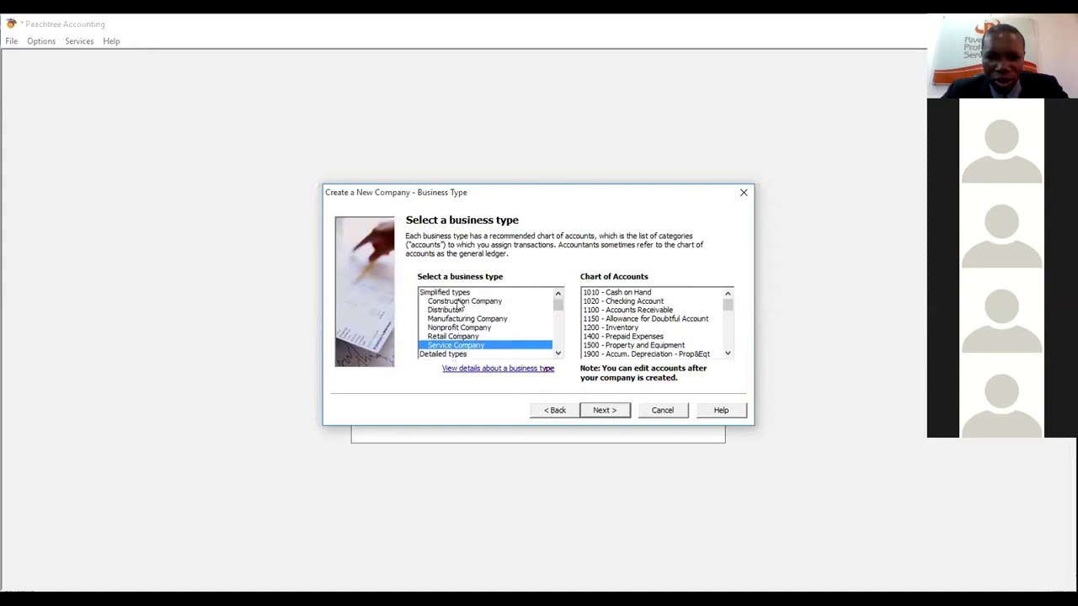
{"action": "left_click", "coordinate": [558, 356]}
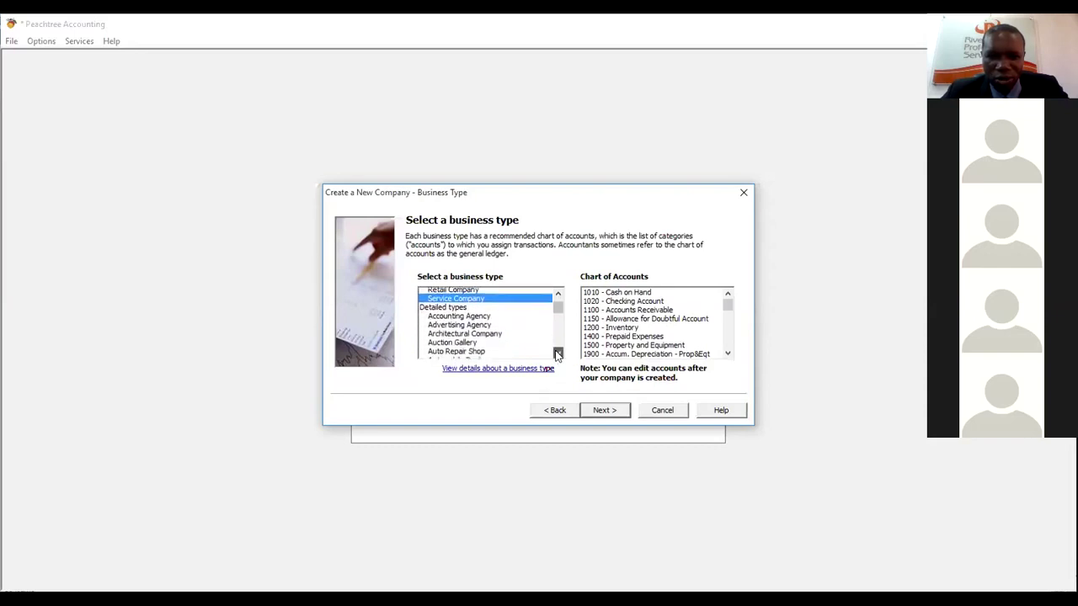
{"action": "left_click", "coordinate": [559, 295]}
{"action": "left_click", "coordinate": [559, 295]}
{"action": "left_click", "coordinate": [559, 295]}
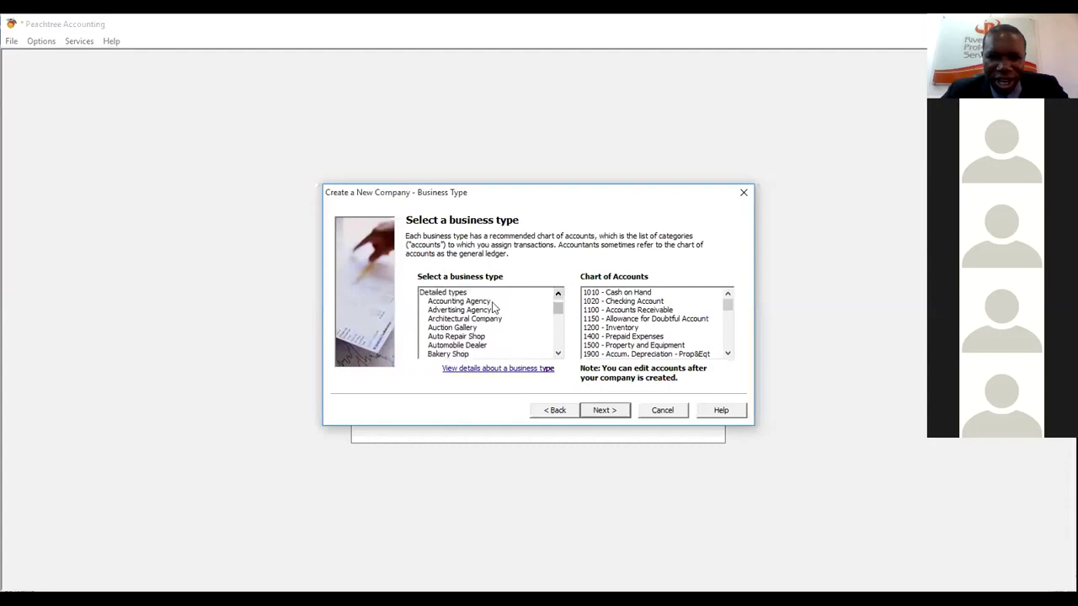
- Preview Accounting Agency, Advertising Agency, Auction Gallery and Automobile Dealer charts of accounts
{"action": "left_click", "coordinate": [491, 304]}
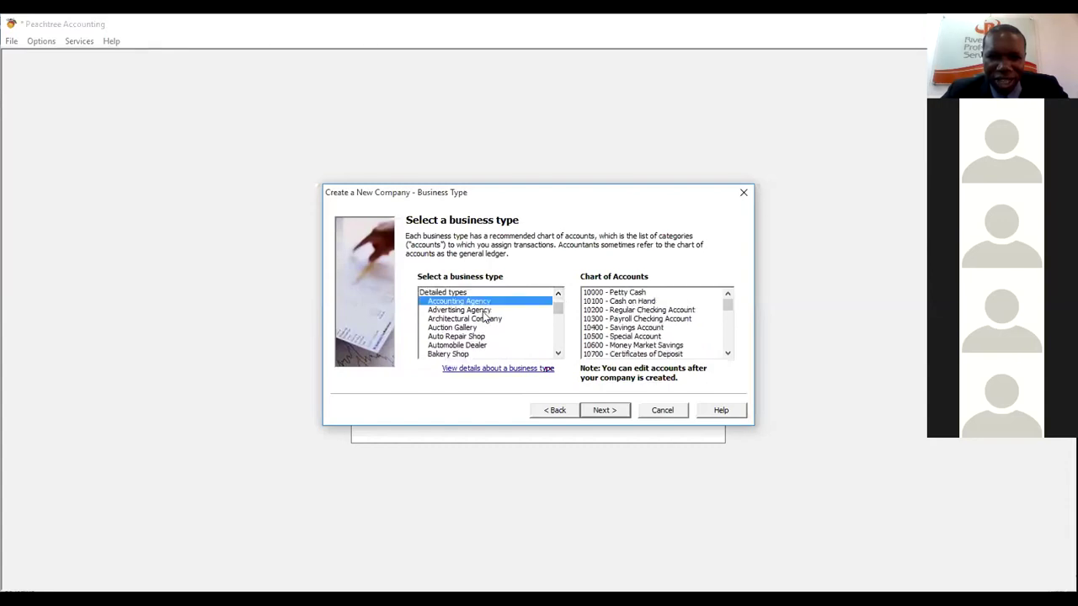
{"action": "left_click", "coordinate": [483, 311]}
{"action": "left_click", "coordinate": [475, 327]}
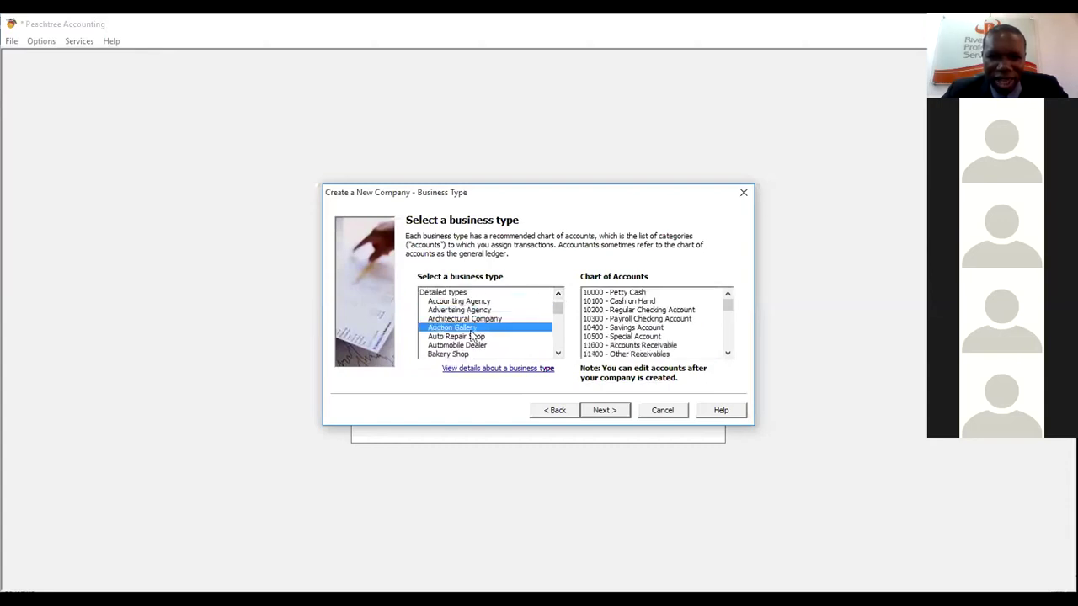
{"action": "left_click", "coordinate": [467, 346]}
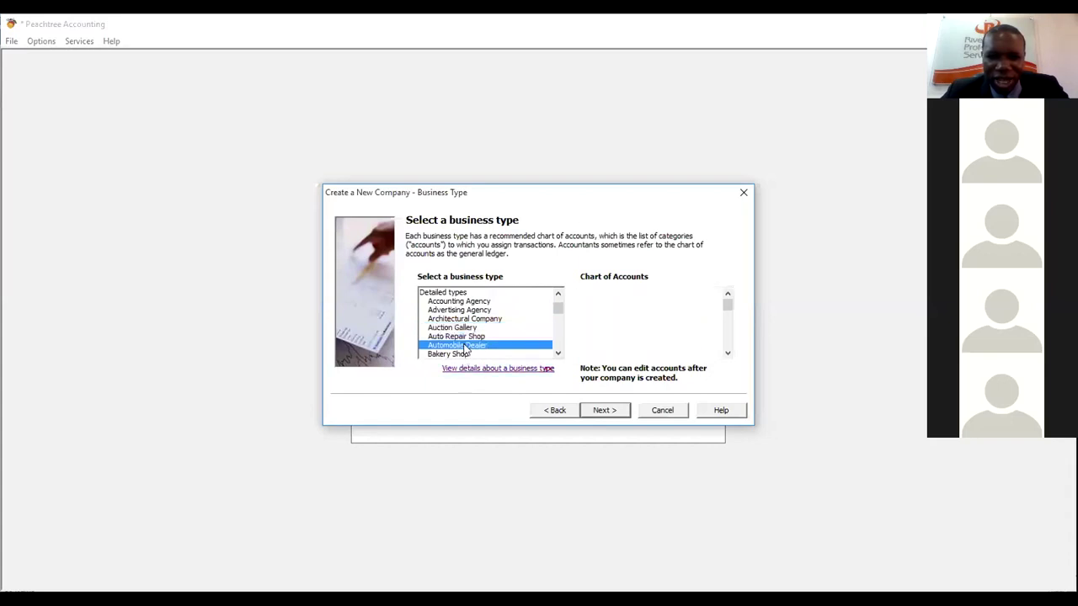
{"action": "left_click_drag", "start_coordinate": [558, 354], "coordinate": [559, 354]}
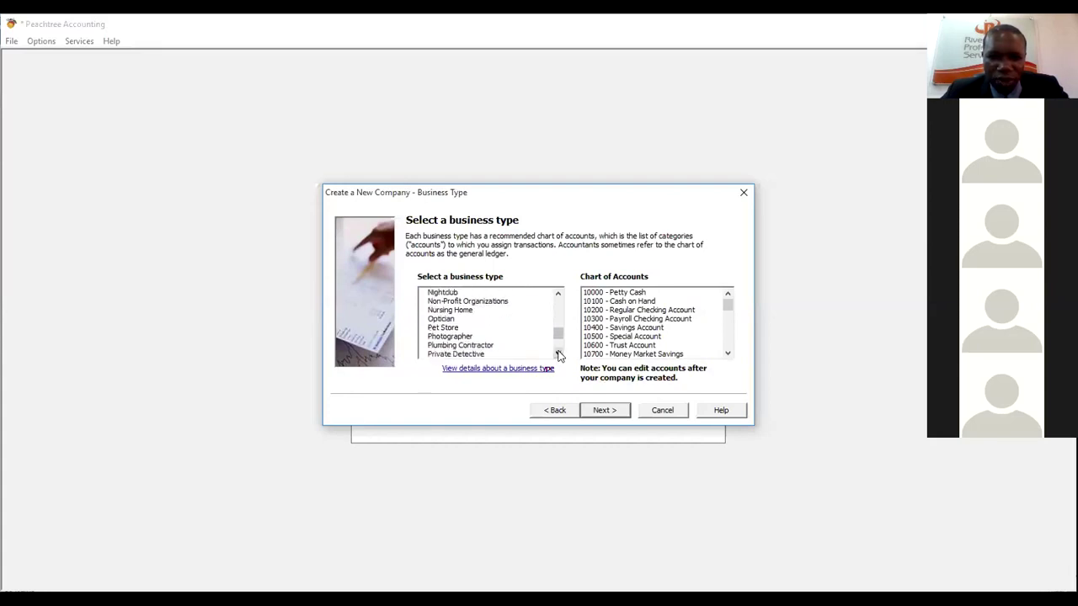
- Preview Non-Profit, Nursing Home, Pet Store, Optician and Photographer charts of accounts
{"action": "left_click", "coordinate": [496, 304]}
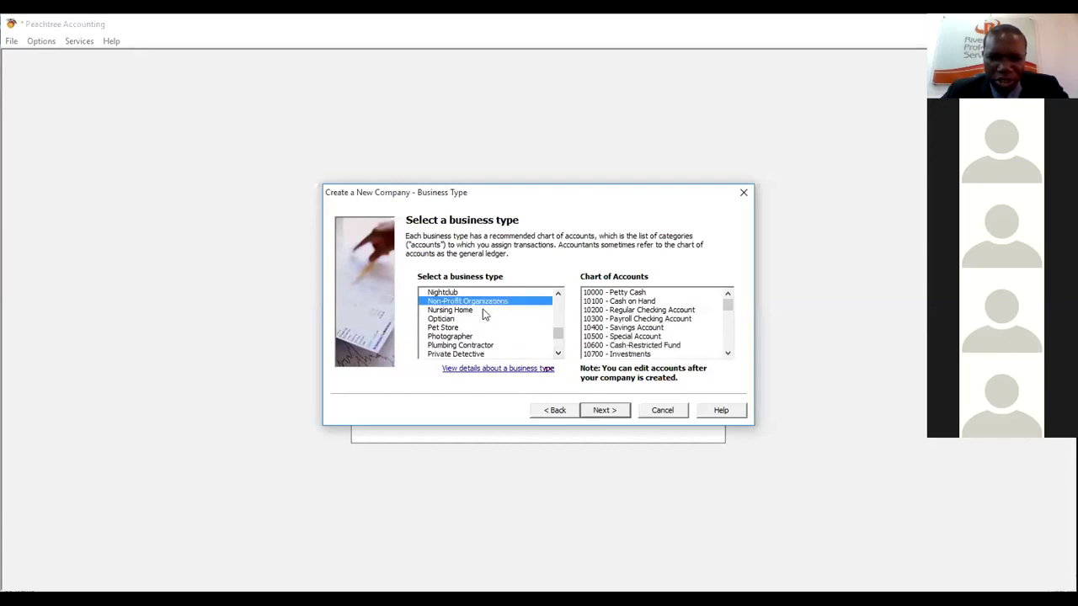
{"action": "left_click", "coordinate": [484, 312]}
{"action": "left_click", "coordinate": [476, 329]}
{"action": "left_click", "coordinate": [473, 319]}
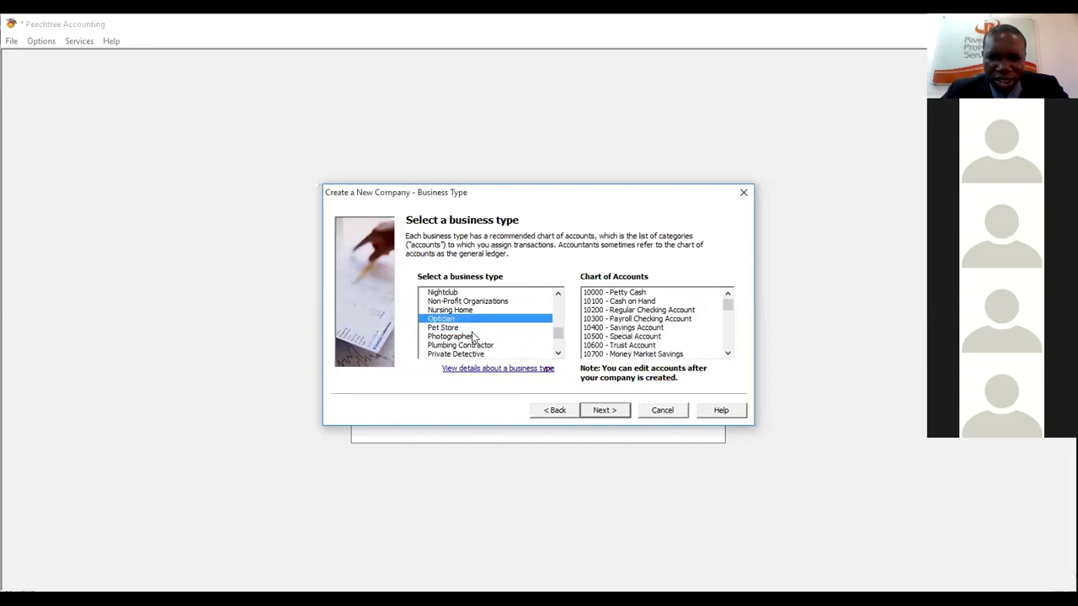
{"action": "left_click", "coordinate": [472, 337]}
{"action": "left_click", "coordinate": [474, 310]}
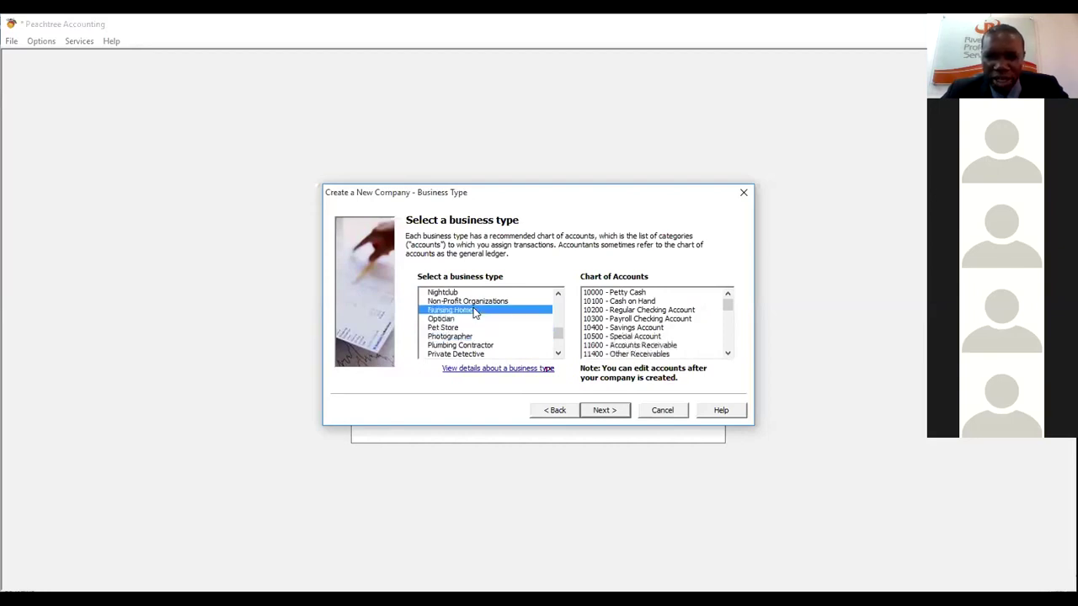
- Select Distributor as the business type and continue to the accounting method
{"action": "left_click_drag", "start_coordinate": [555, 296], "coordinate": [556, 297]}
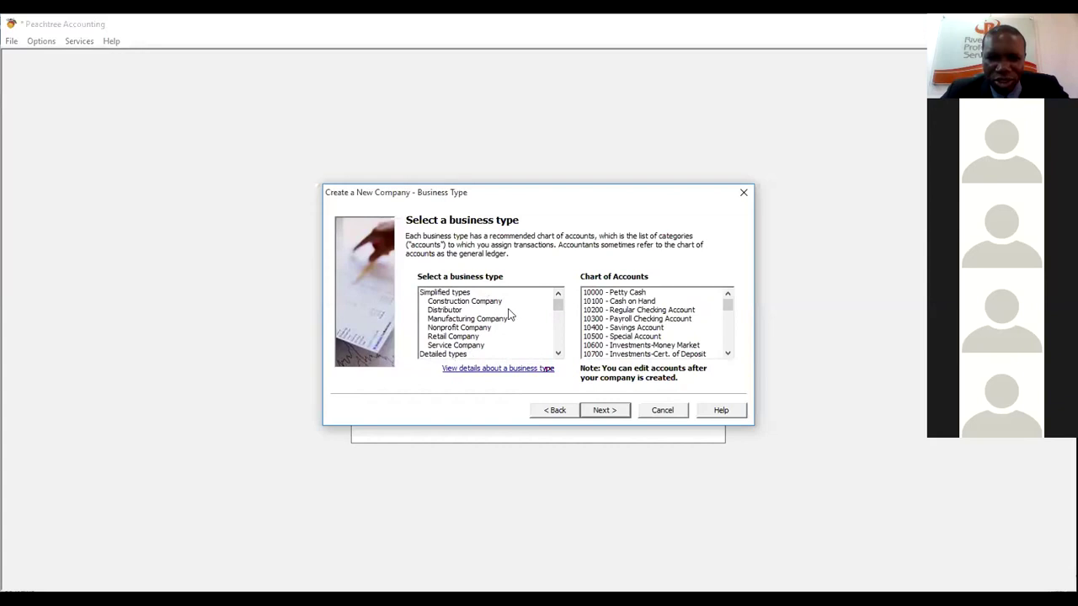
{"action": "left_click_drag", "start_coordinate": [558, 354], "coordinate": [558, 354]}
{"action": "left_click", "coordinate": [558, 354]}
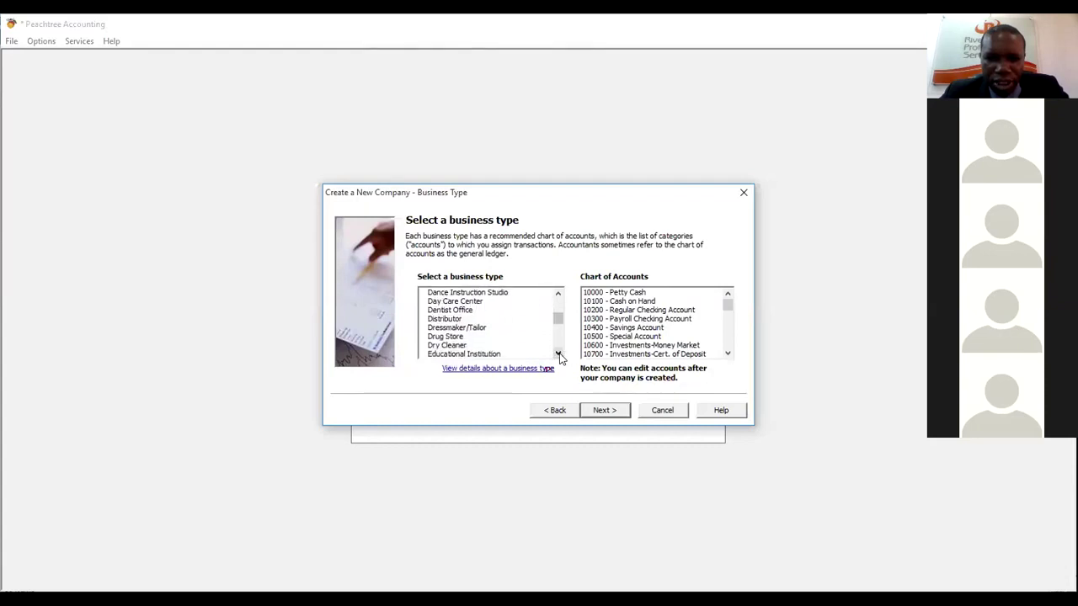
{"action": "left_click", "coordinate": [503, 318]}
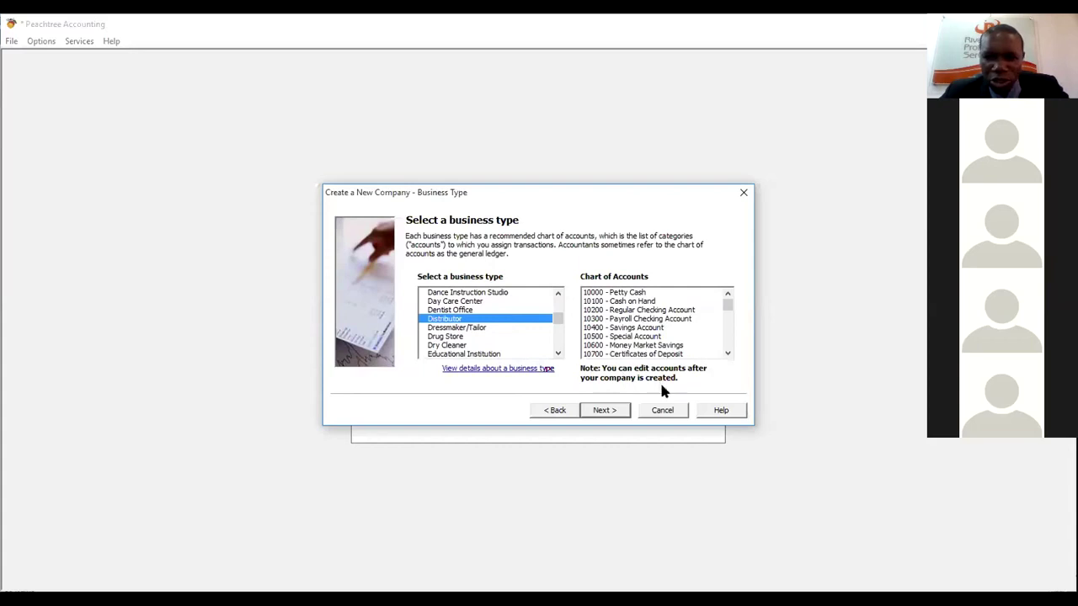
{"action": "left_click", "coordinate": [610, 415]}
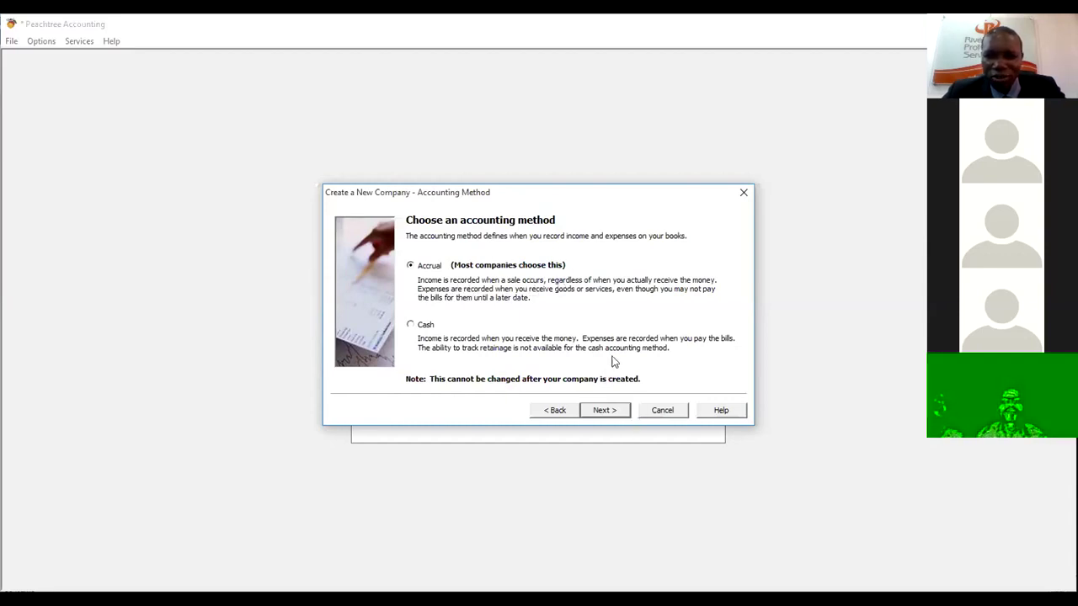
- Leave Accrual selected as the company's accounting method
{"action": "left_click", "coordinate": [666, 542]}
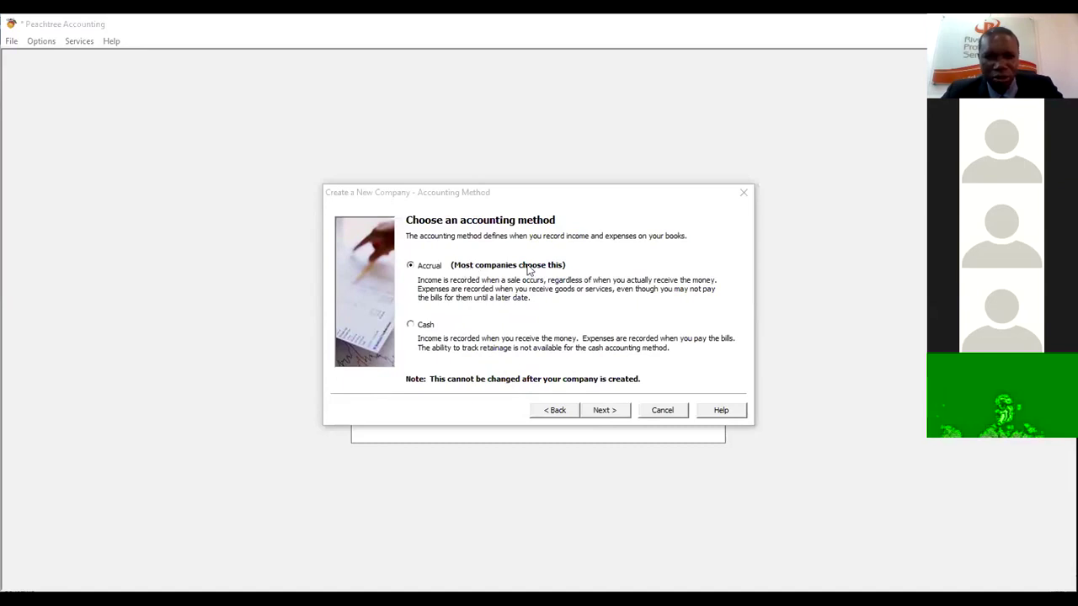
- Accept Accrual, keep SmartPosting as the posting method, and advance to accounting periods
{"action": "left_click", "coordinate": [603, 413]}
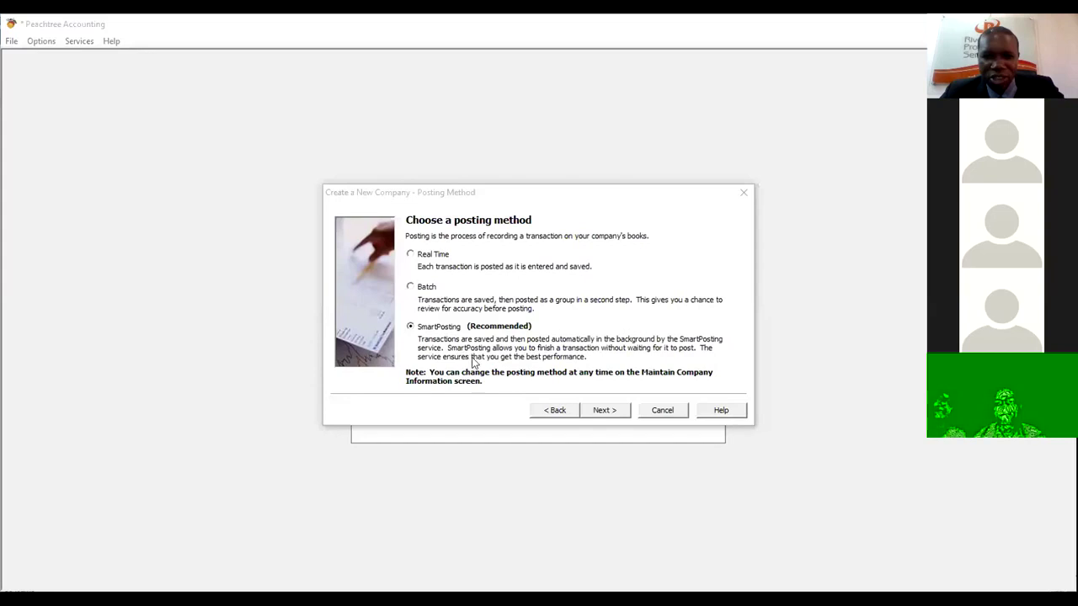
{"action": "left_click", "coordinate": [603, 412]}
{"action": "left_click", "coordinate": [604, 412]}
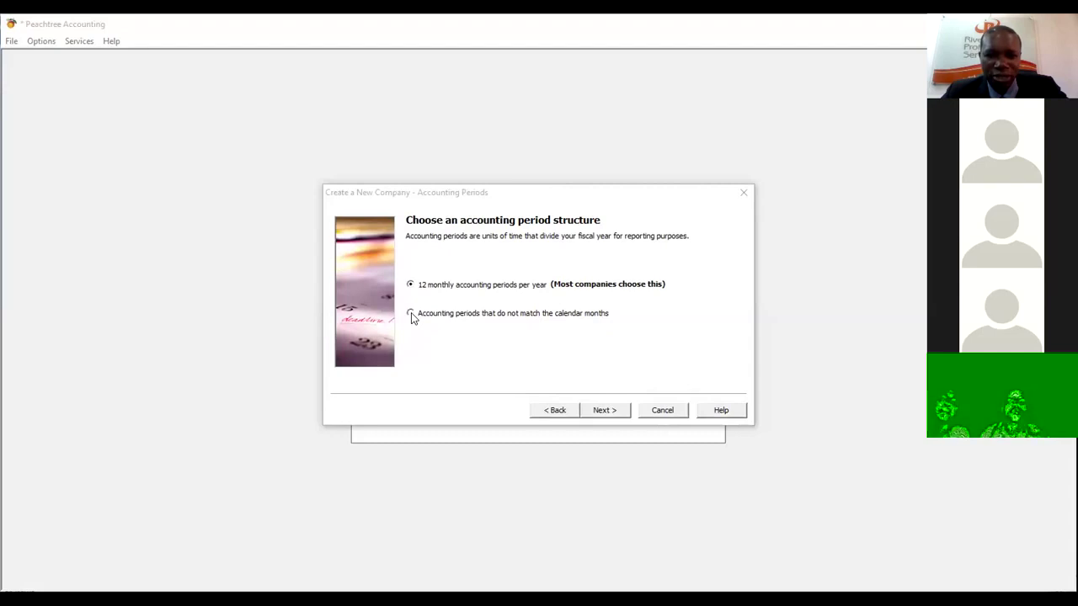
- Try the non-calendar periods option, then reselect 12 monthly accounting periods and continue
{"action": "left_click", "coordinate": [411, 314]}
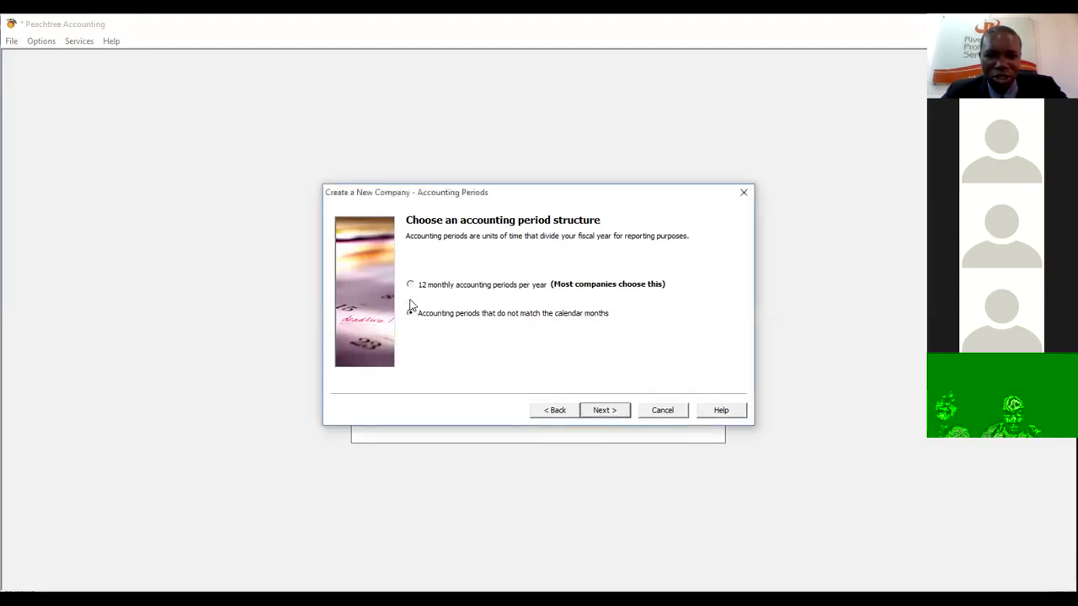
{"action": "left_click", "coordinate": [410, 286]}
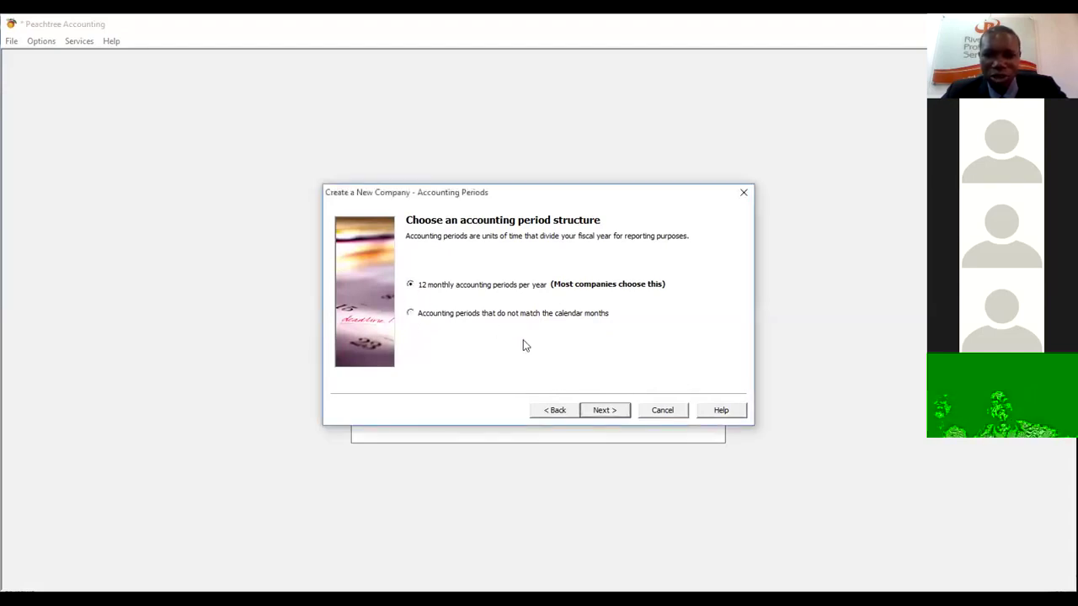
{"action": "left_click", "coordinate": [669, 437]}
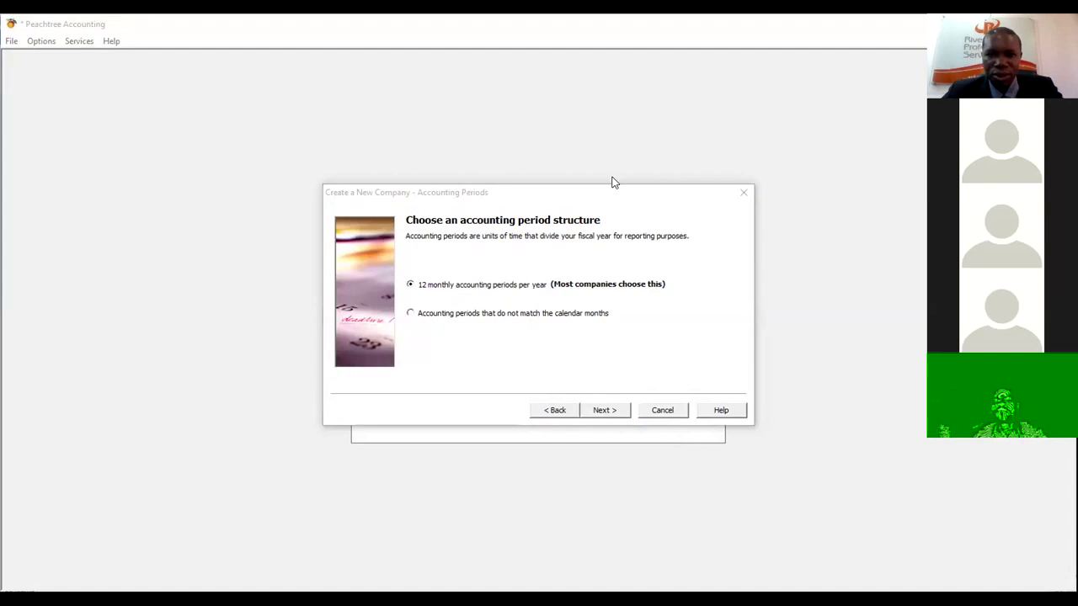
{"action": "left_click", "coordinate": [604, 410]}
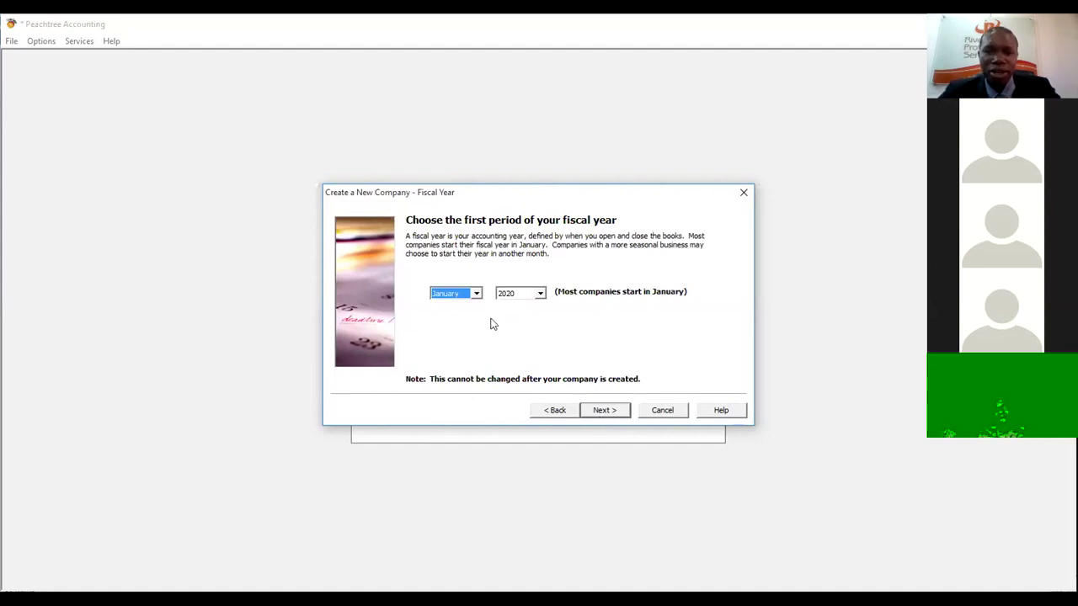
- Accept a January 2020 fiscal year start and proceed to the final step
{"action": "left_click", "coordinate": [600, 411]}
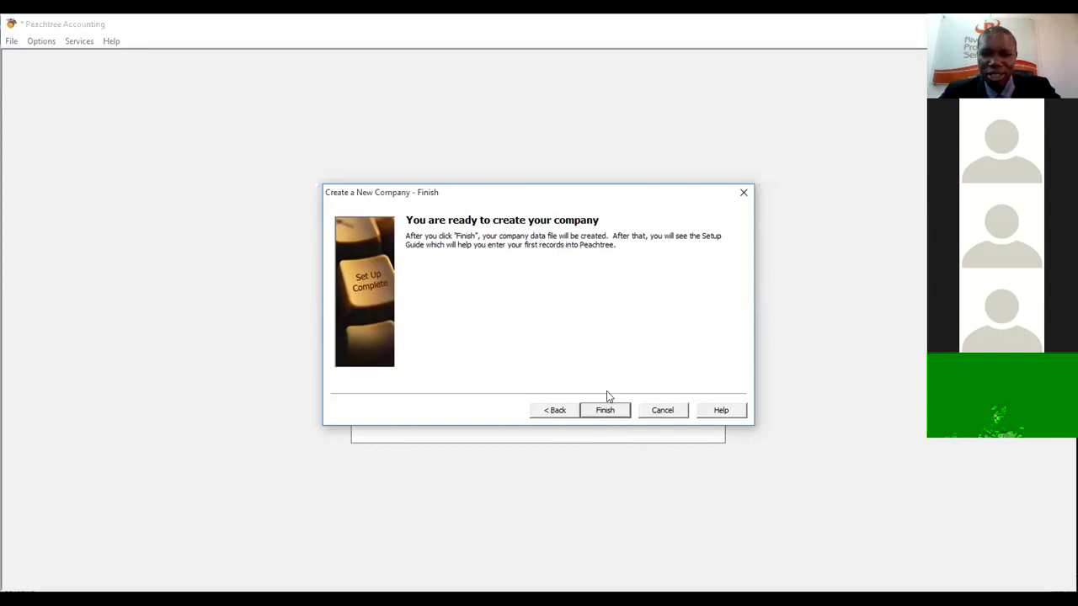
- Finish the wizard to create and open Queen and Queen Ltd
{"action": "left_click", "coordinate": [601, 413]}
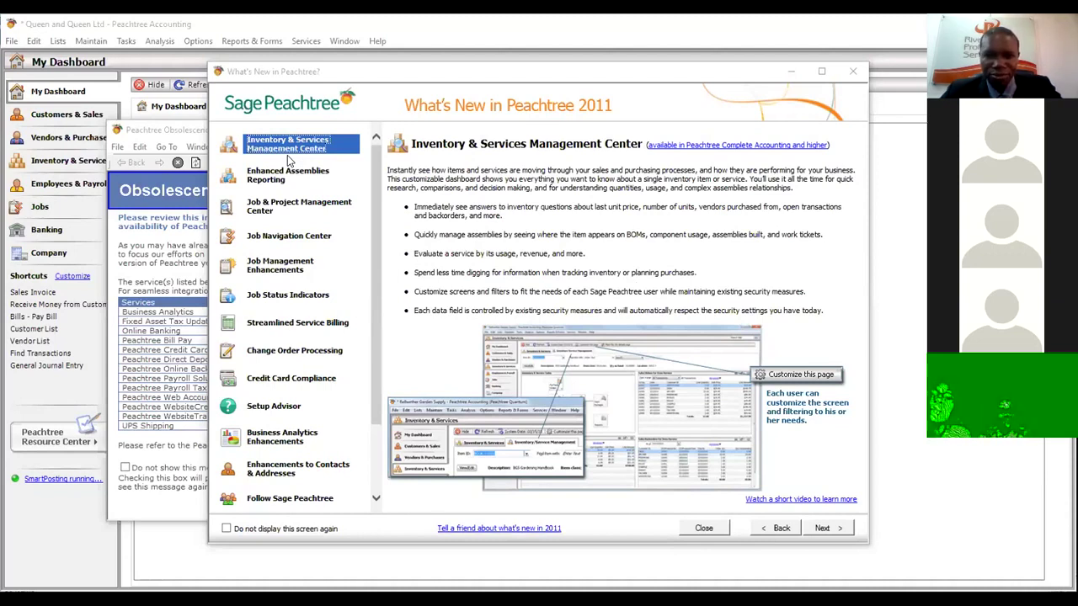
- Close the What's New in Peachtree 2011 tour and turn off both its startup display and its exit reminder
{"action": "left_click", "coordinate": [226, 528]}
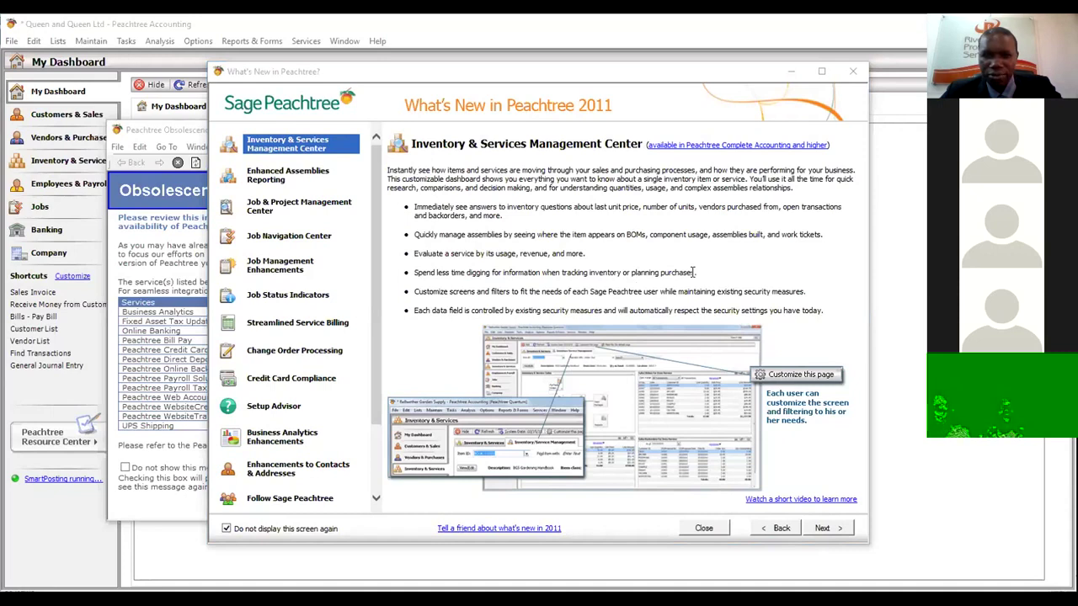
{"action": "left_click", "coordinate": [828, 531]}
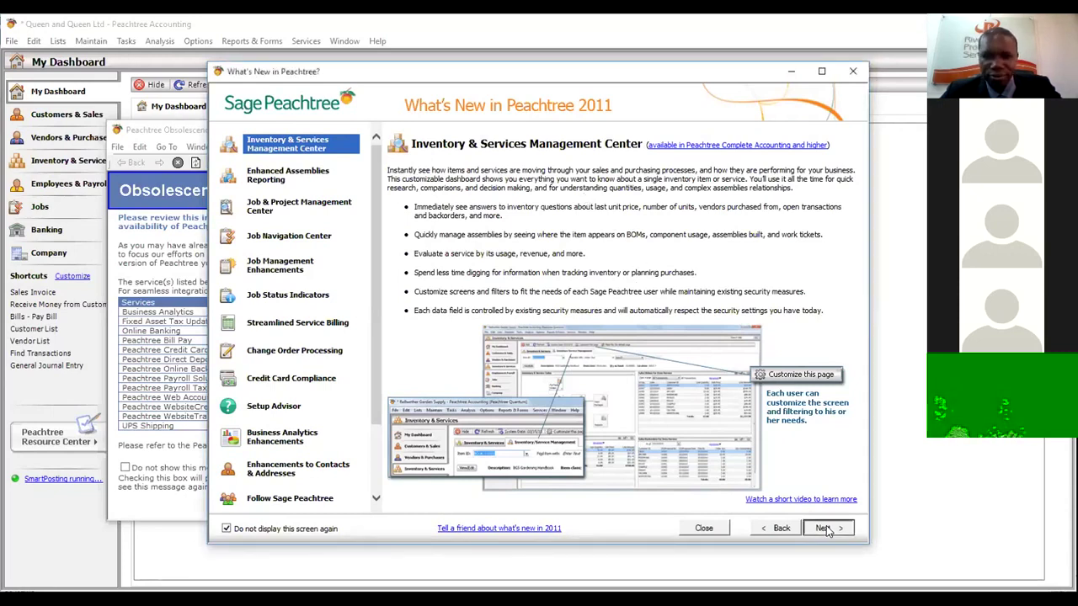
{"action": "left_click", "coordinate": [828, 529]}
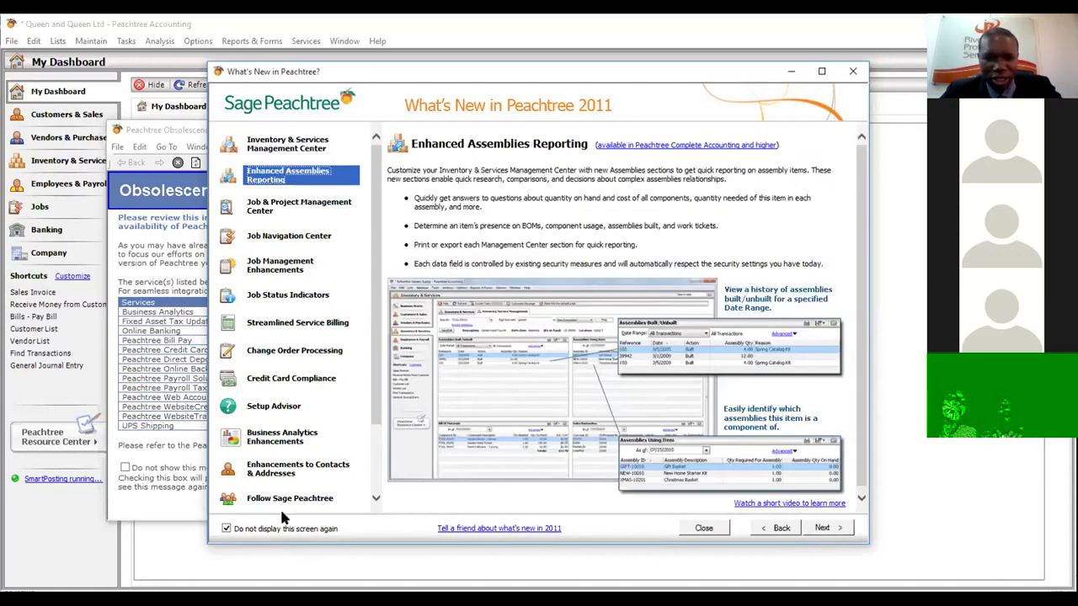
{"action": "left_click", "coordinate": [696, 529]}
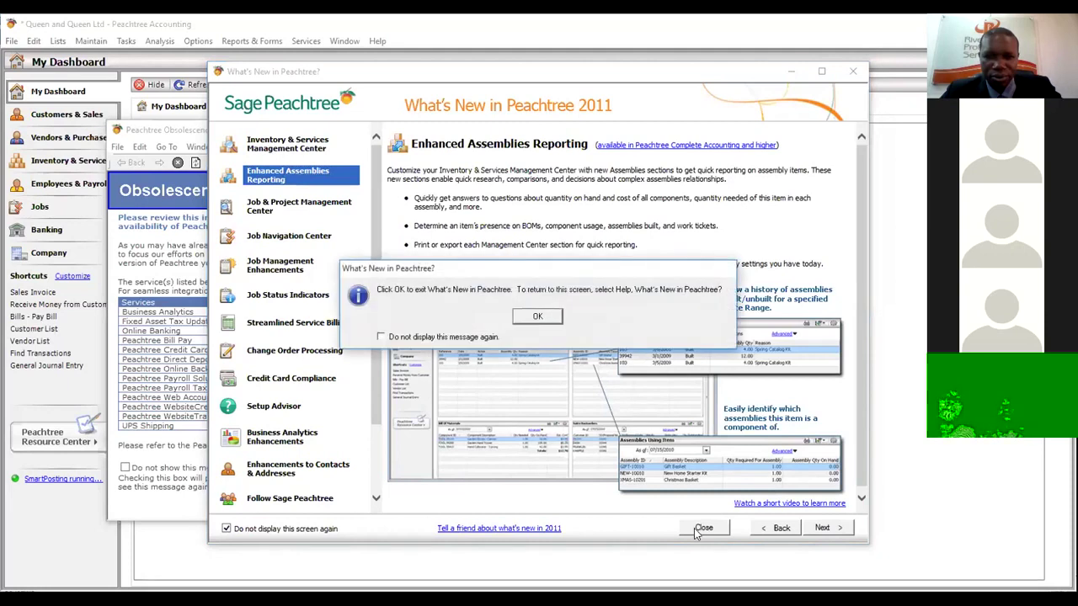
{"action": "left_click", "coordinate": [434, 338]}
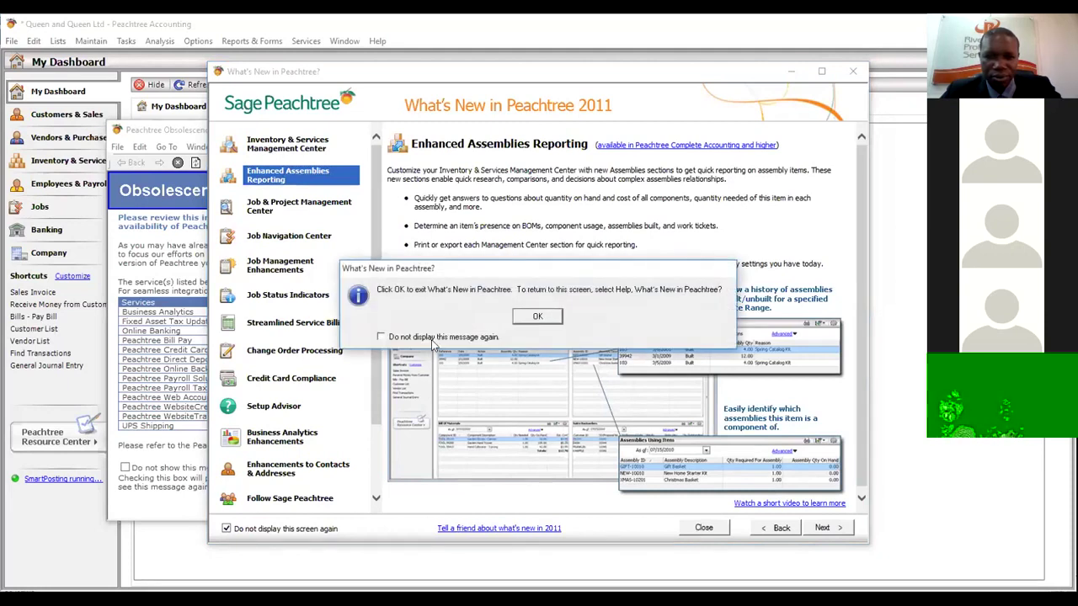
{"action": "left_click", "coordinate": [556, 316]}
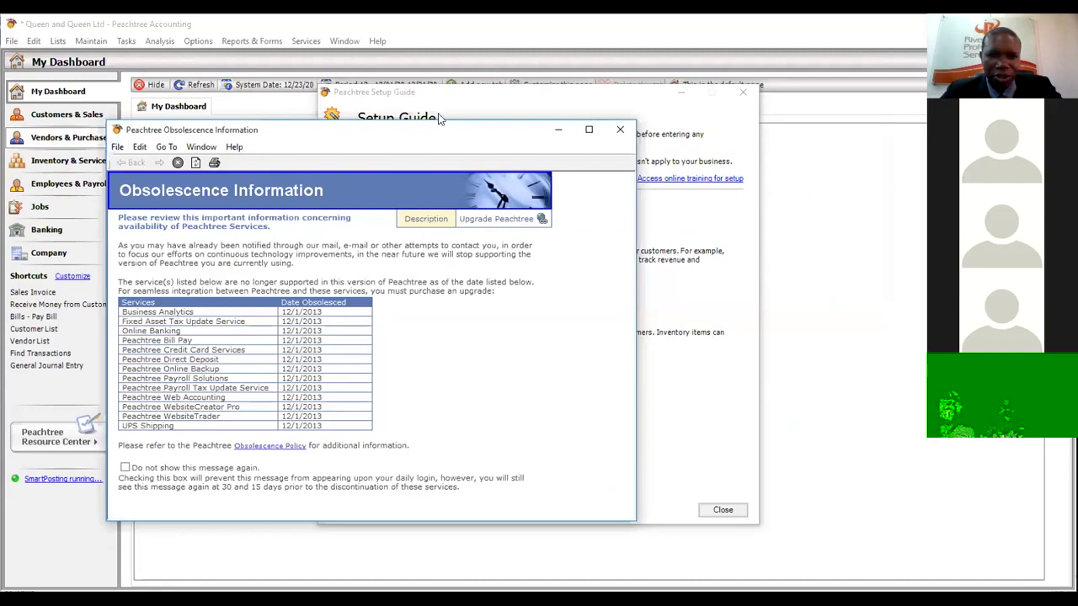
- Minimize the Obsolescence Information notice, and close the Setup Guide with its startup display and exit message turned off
{"action": "left_click", "coordinate": [557, 130]}
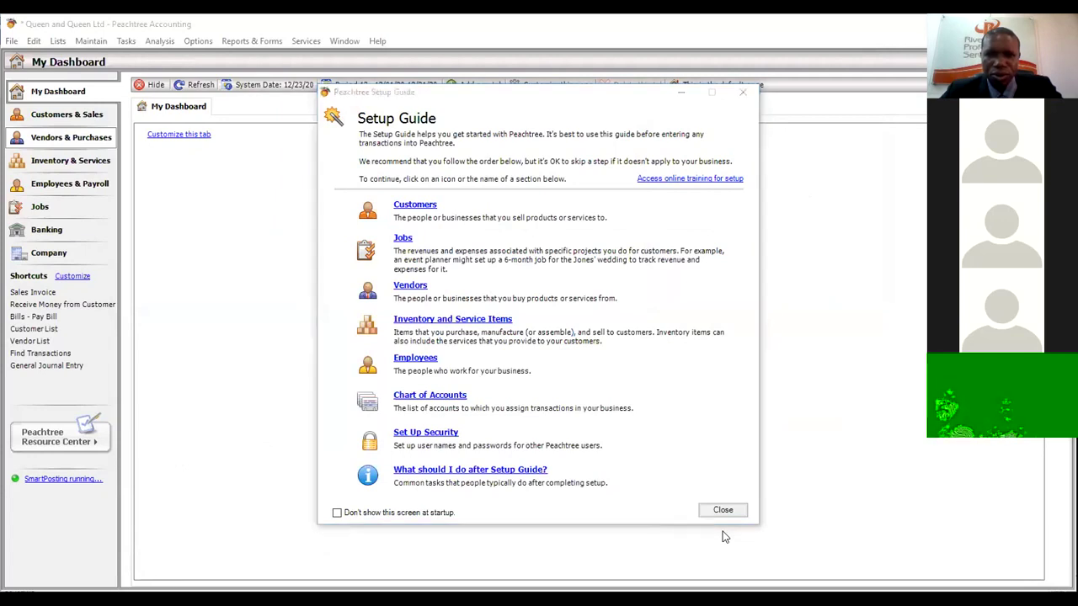
{"action": "left_click", "coordinate": [340, 514]}
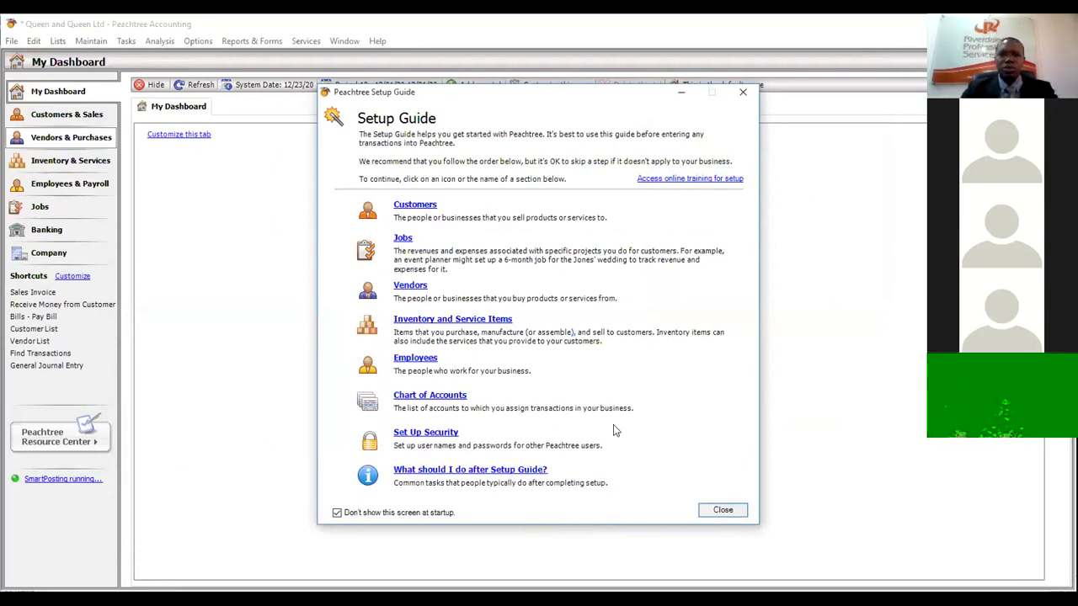
{"action": "left_click", "coordinate": [722, 510]}
{"action": "left_click", "coordinate": [366, 354]}
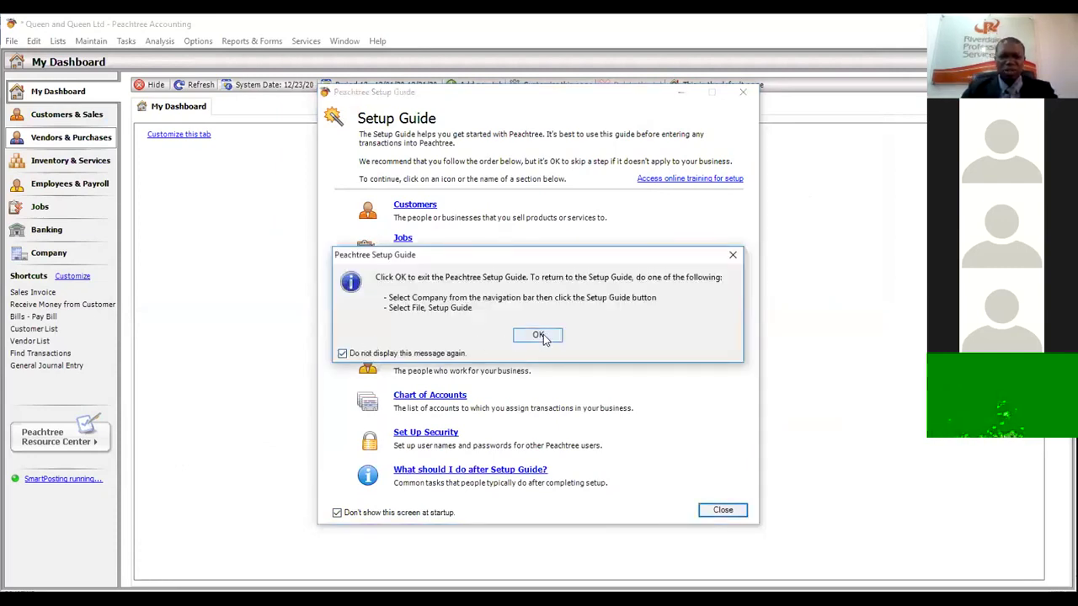
- Confirm the Setup Guide exit, then view the Customers & Sales page, My Dashboard and Customers & Sales again
{"action": "left_click", "coordinate": [543, 336]}
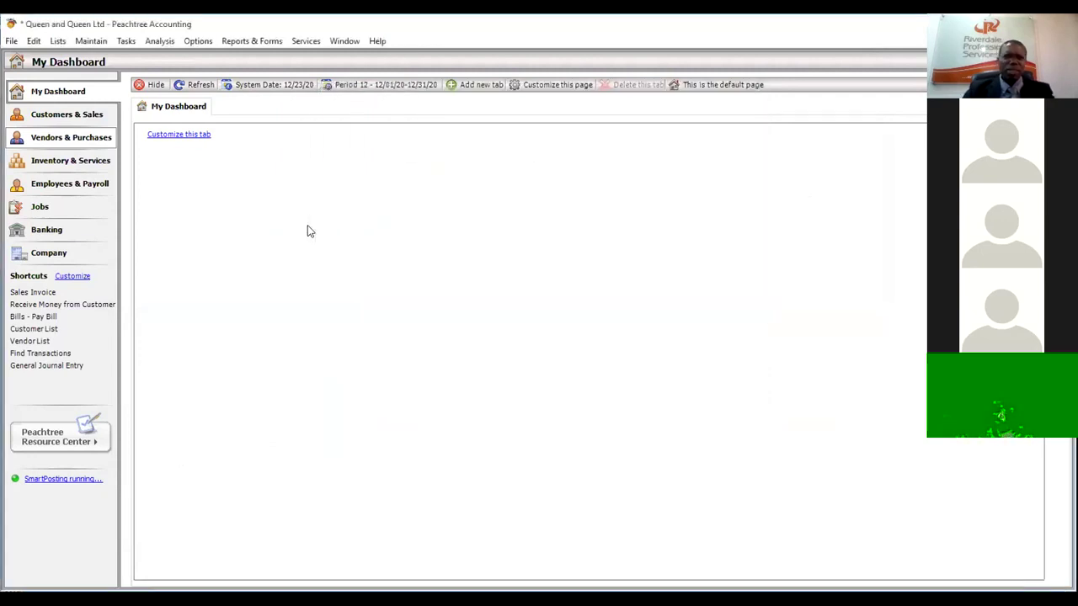
{"action": "left_click", "coordinate": [63, 118]}
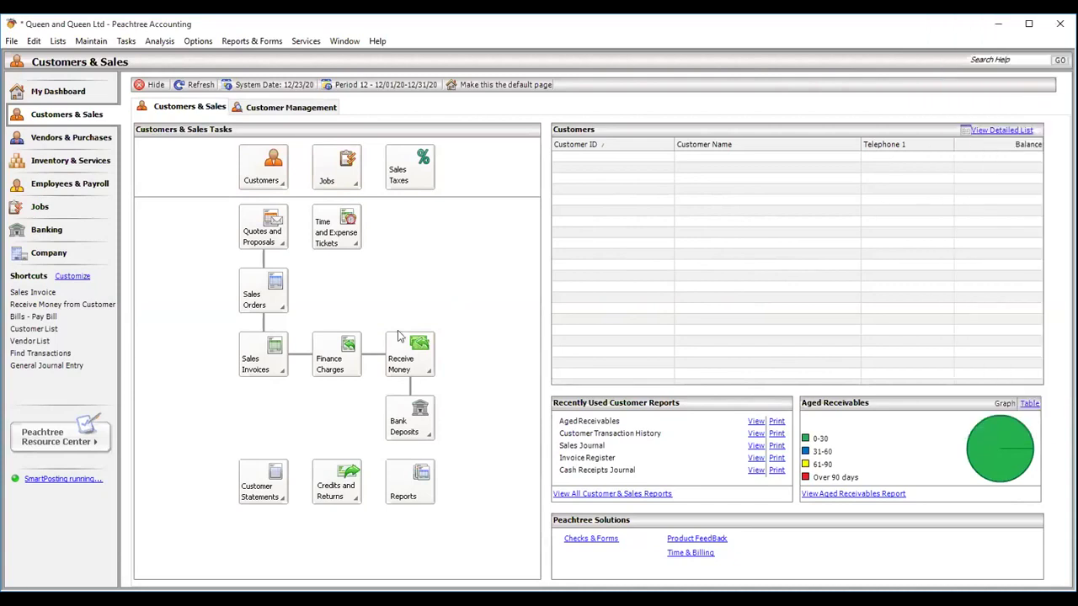
{"action": "left_click", "coordinate": [59, 91]}
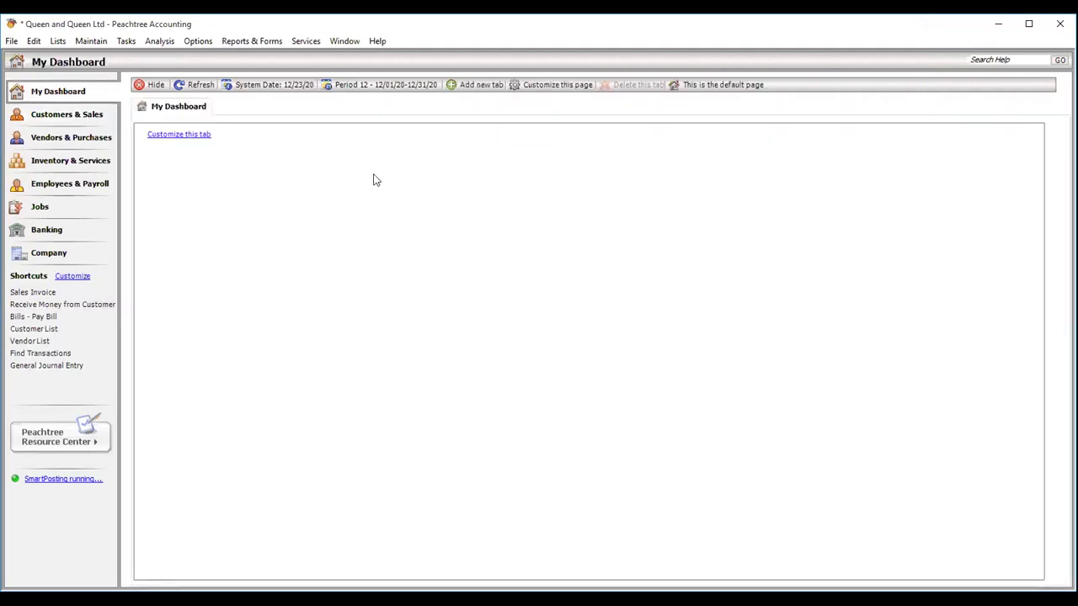
{"action": "left_click", "coordinate": [48, 119]}
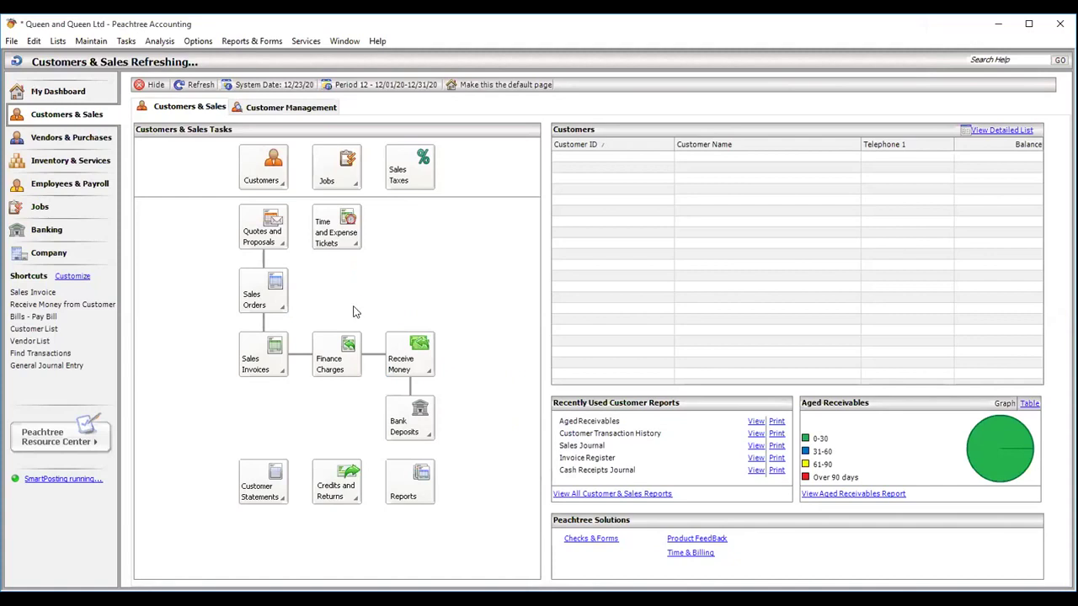
- Browse the Vendors & Purchases, Inventory & Services, Employees & Payroll, Jobs, Banking and Company pages
{"action": "left_click", "coordinate": [58, 139]}
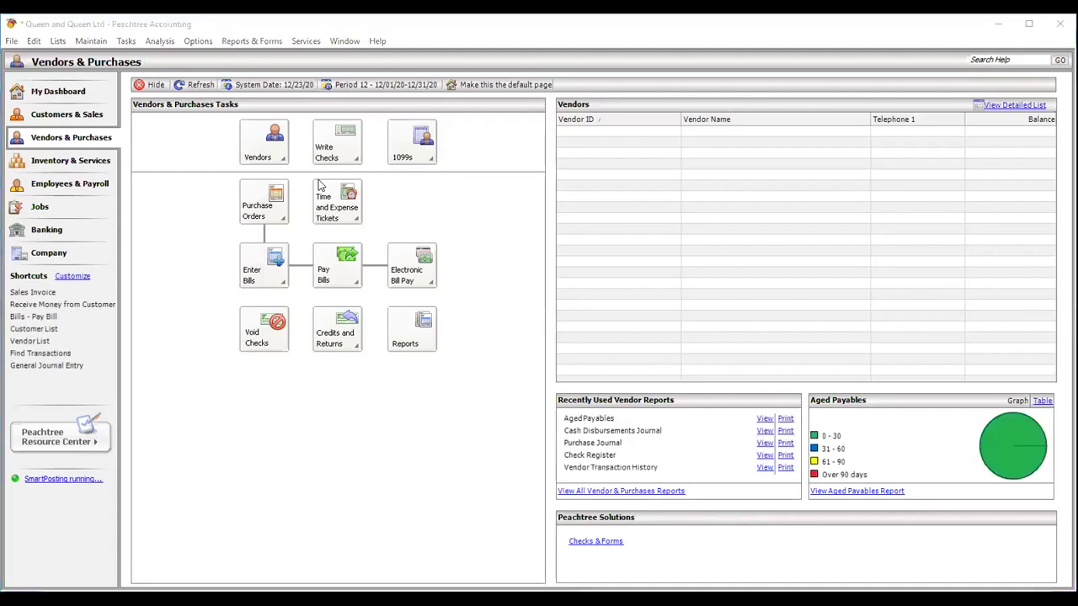
{"action": "left_click", "coordinate": [70, 162]}
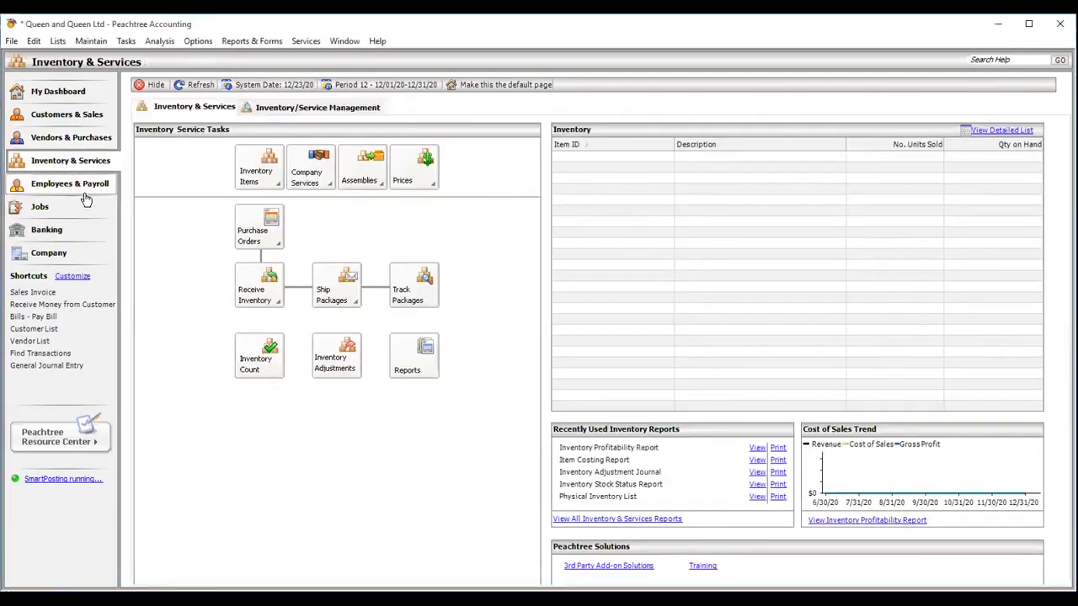
{"action": "left_click", "coordinate": [75, 185]}
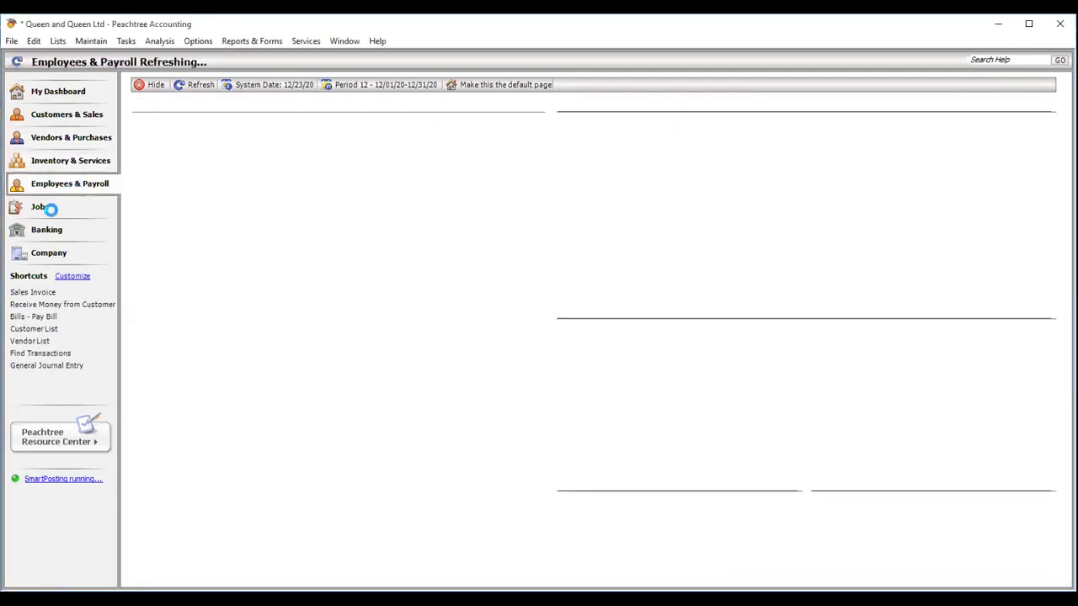
{"action": "left_click", "coordinate": [51, 215]}
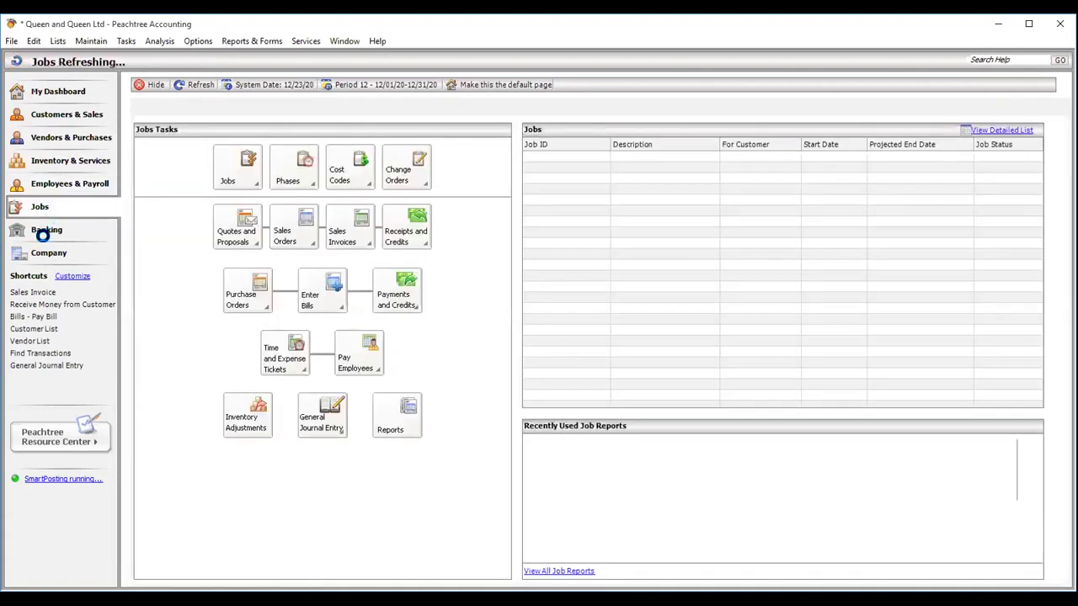
{"action": "left_click", "coordinate": [43, 230]}
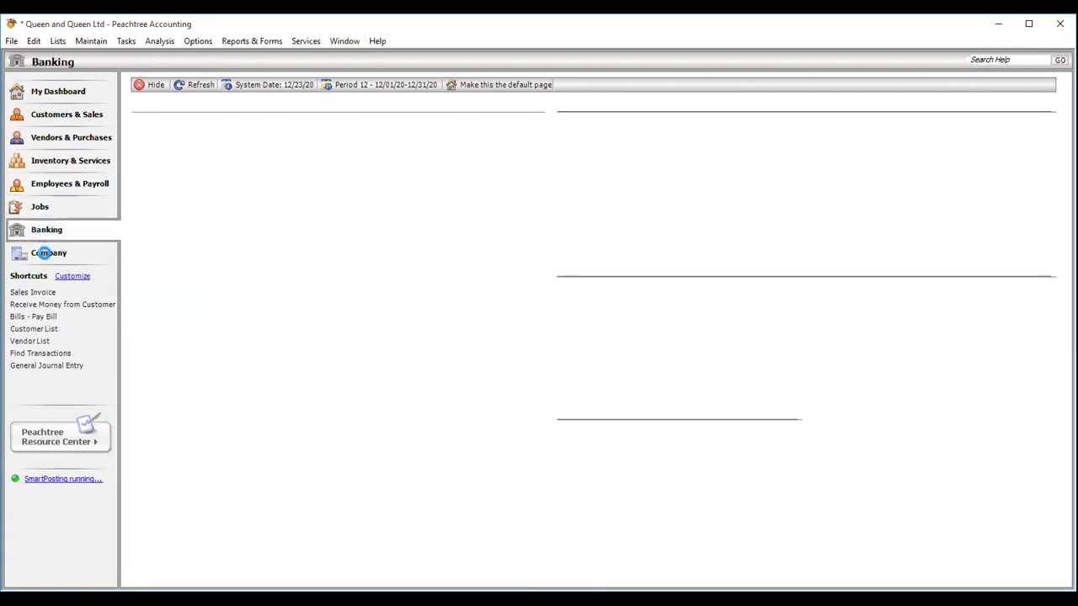
{"action": "left_click", "coordinate": [45, 253]}
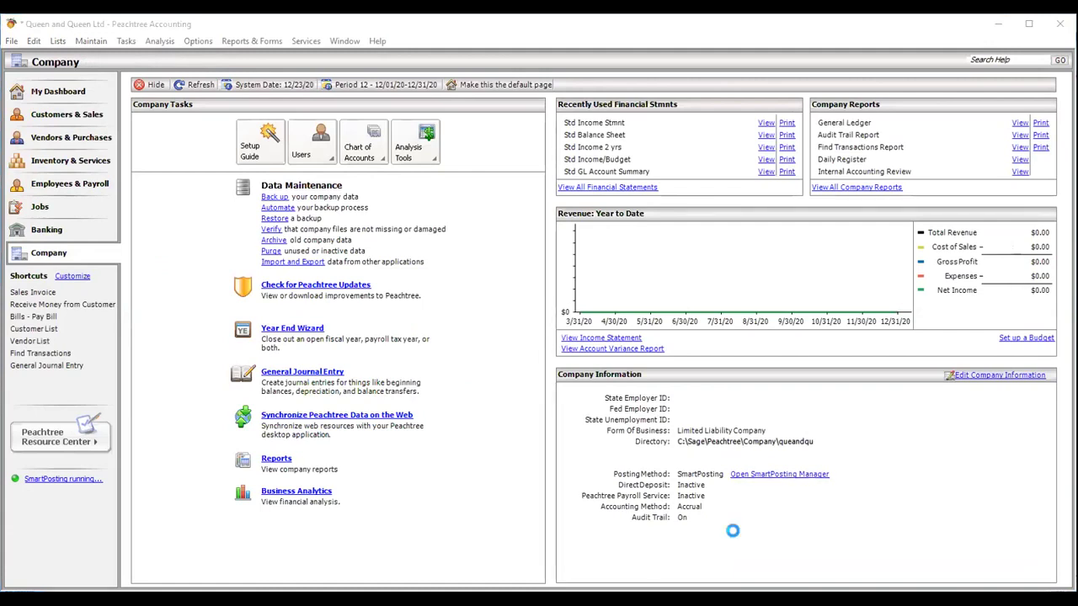
- Switch to Vendors & Purchases, then settle on Customers & Sales with its empty customer list
{"action": "left_click", "coordinate": [68, 114]}
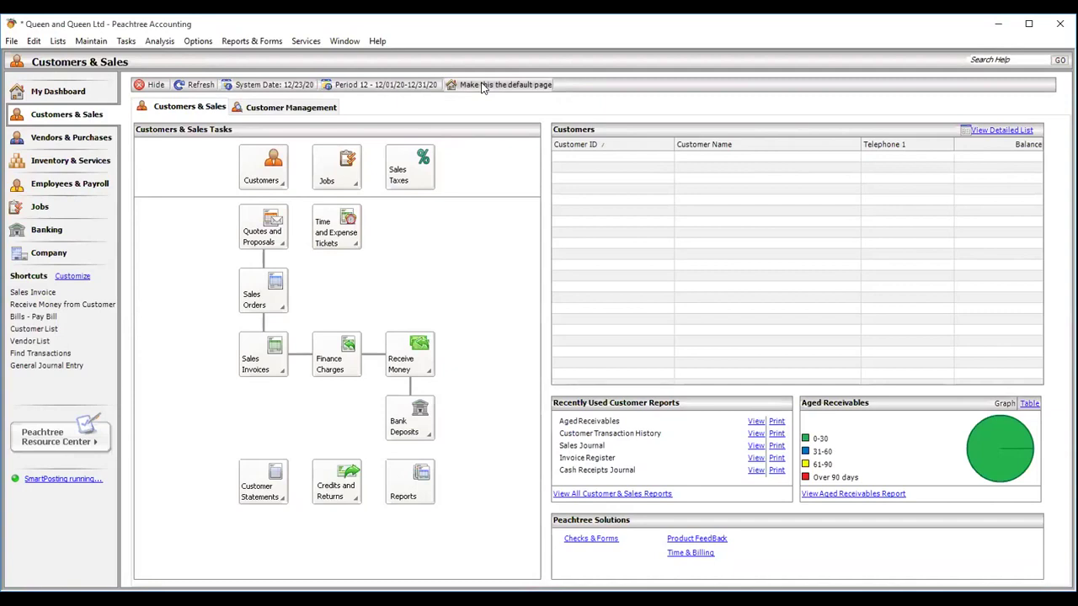
{"action": "left_click", "coordinate": [57, 139]}
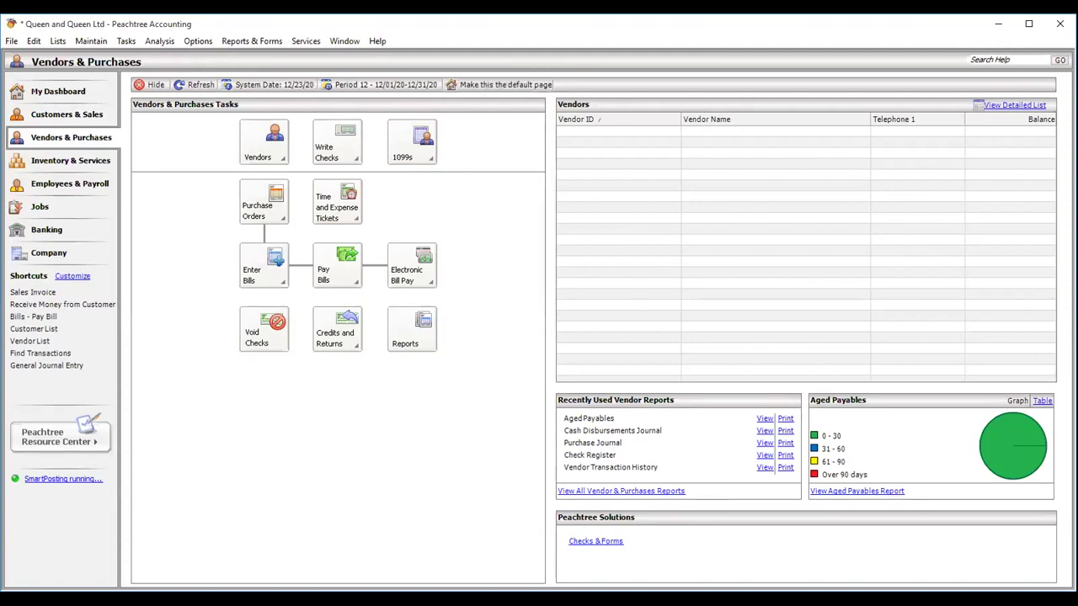
{"action": "left_click", "coordinate": [665, 599]}
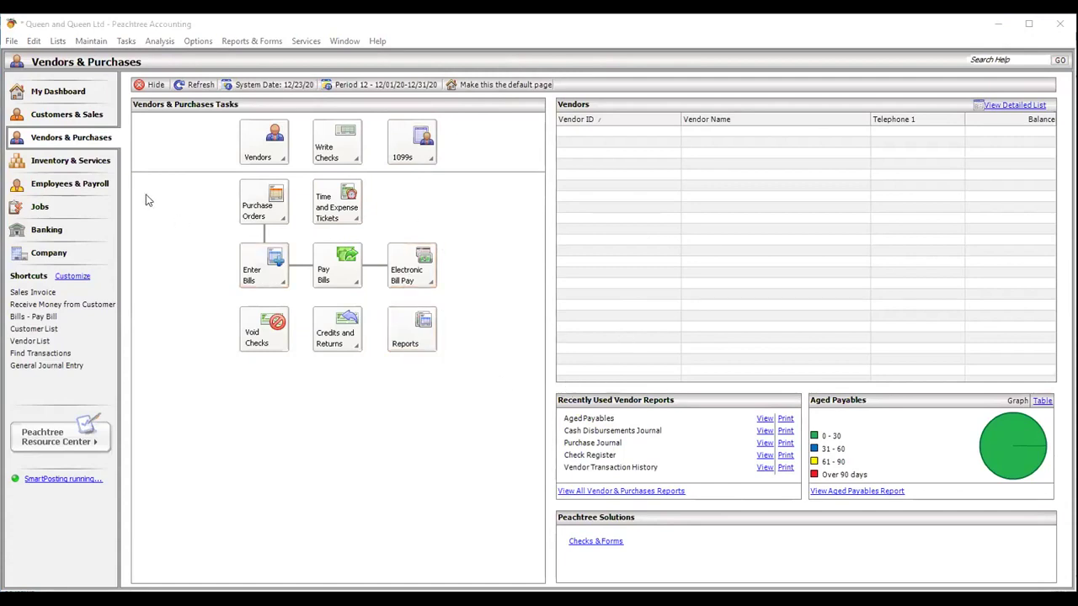
{"action": "left_click", "coordinate": [54, 115]}
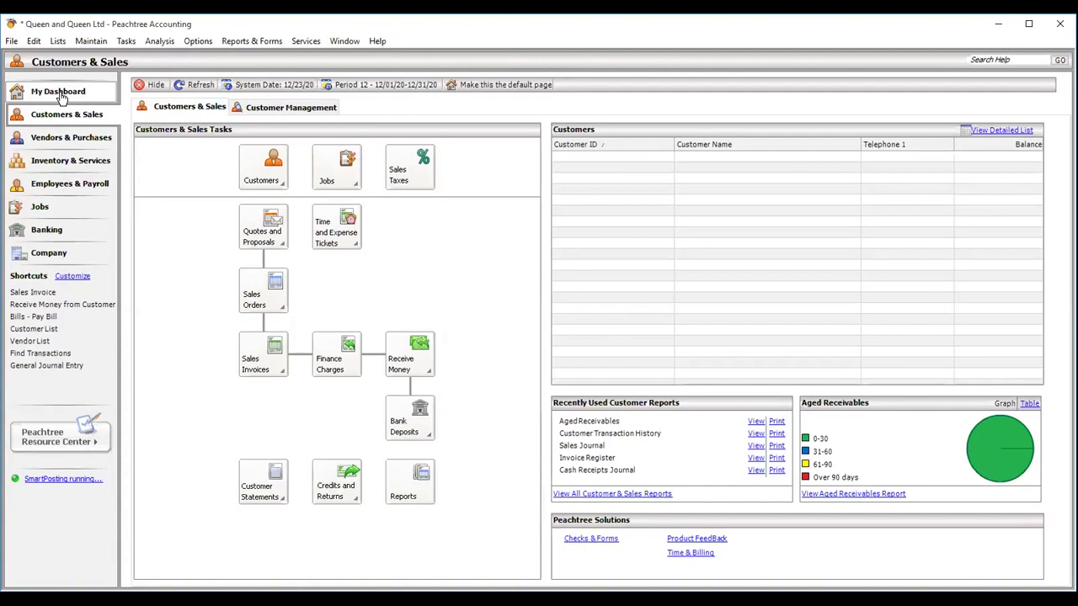
- Go back to the empty My Dashboard page for Queen and Queen Ltd
{"action": "left_click", "coordinate": [60, 94]}
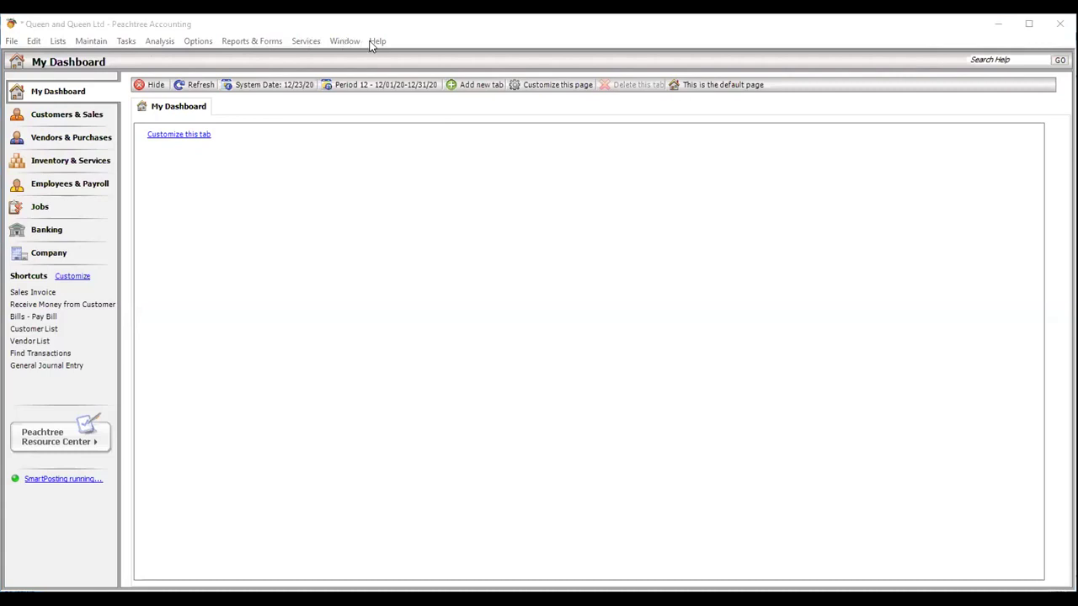
{"action": "left_click", "coordinate": [11, 41]}
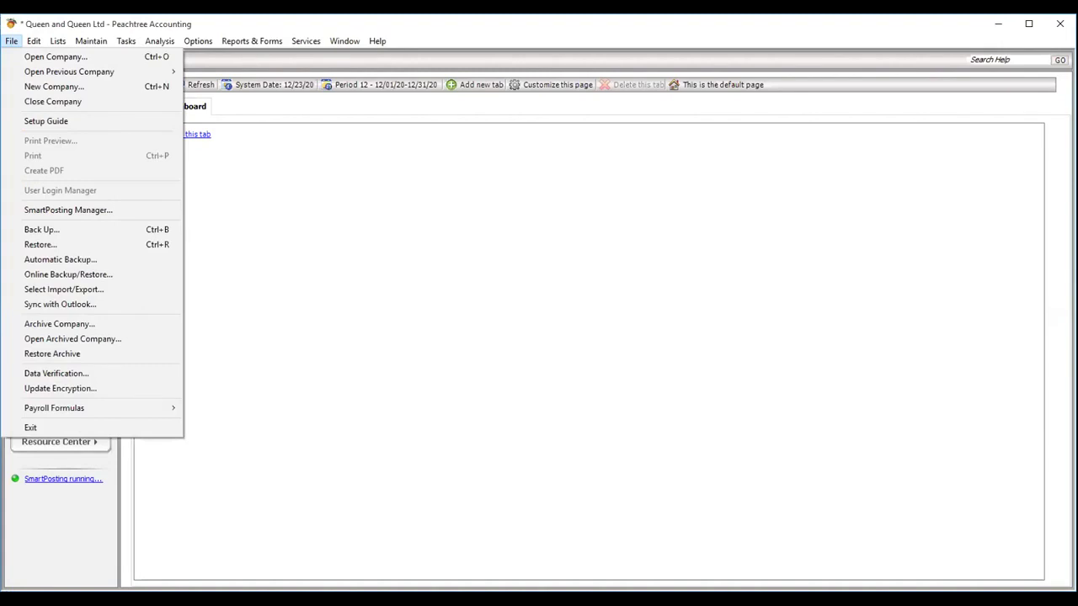
{"action": "key", "text": "alt+Tab"}
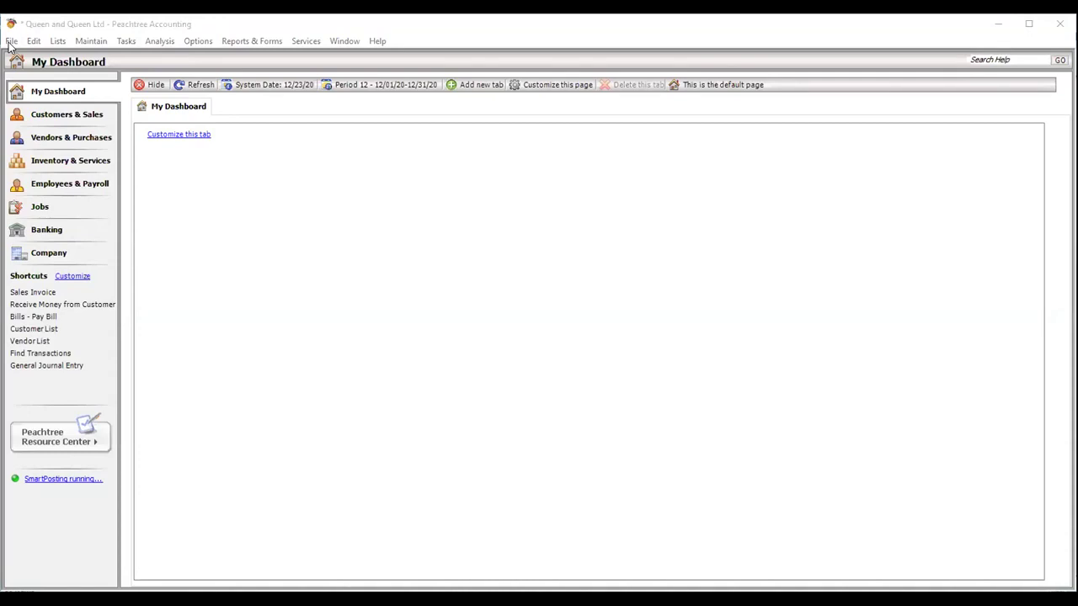
{"action": "left_click", "coordinate": [11, 44]}
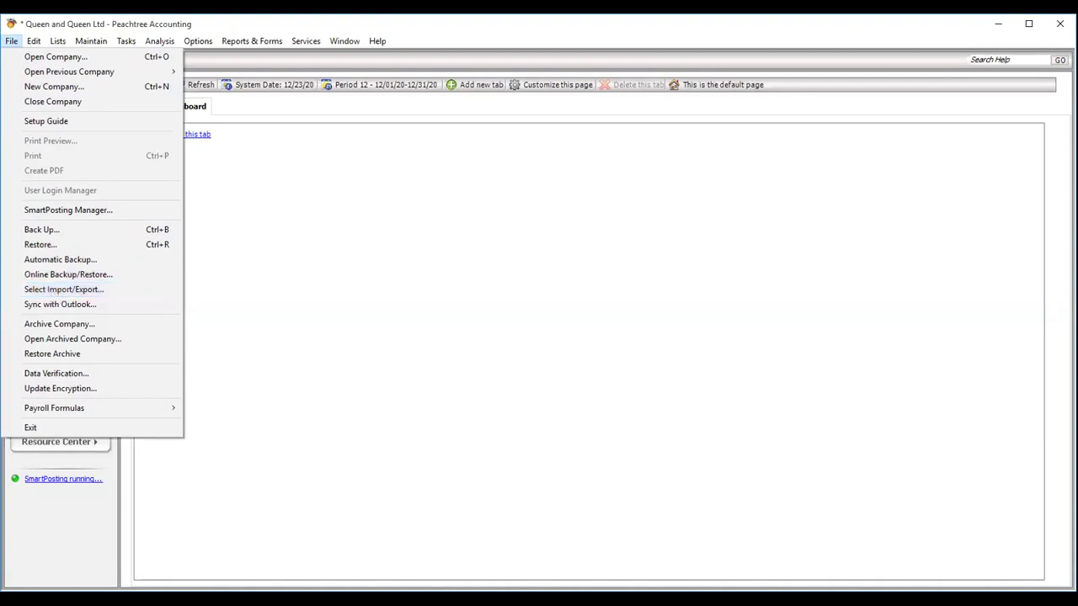
{"action": "left_click", "coordinate": [669, 599]}
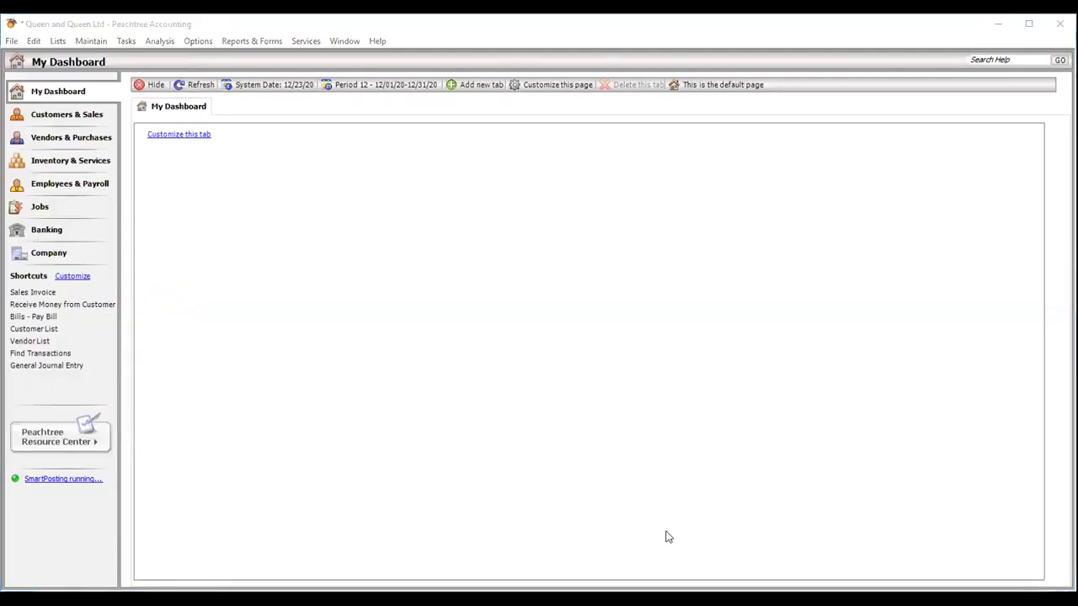
{"action": "left_click", "coordinate": [10, 42]}
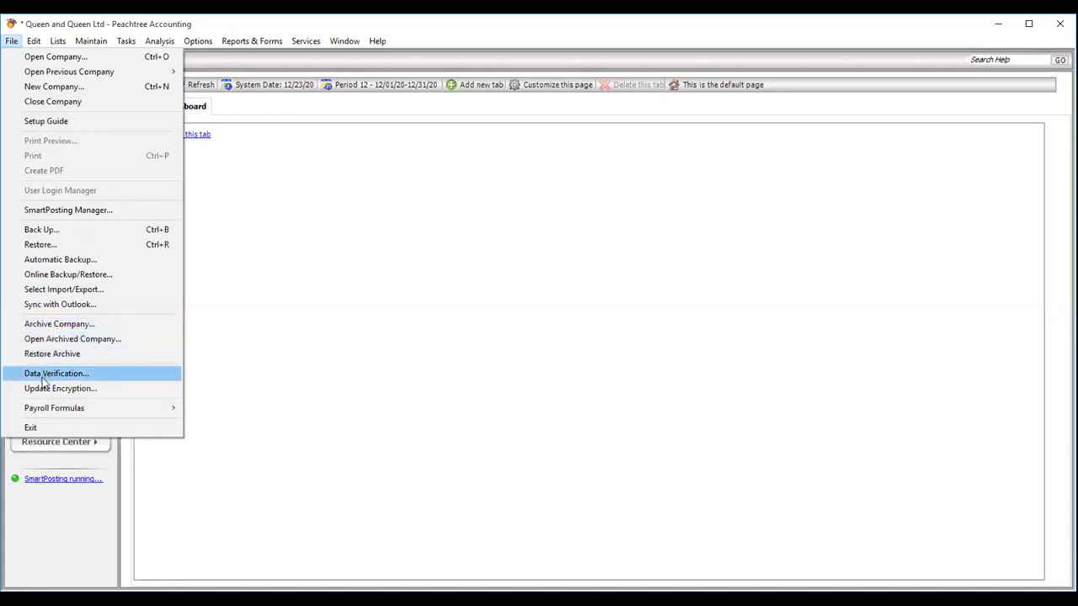
{"action": "mouse_move", "coordinate": [42, 415]}
{"action": "mouse_move", "coordinate": [34, 42]}
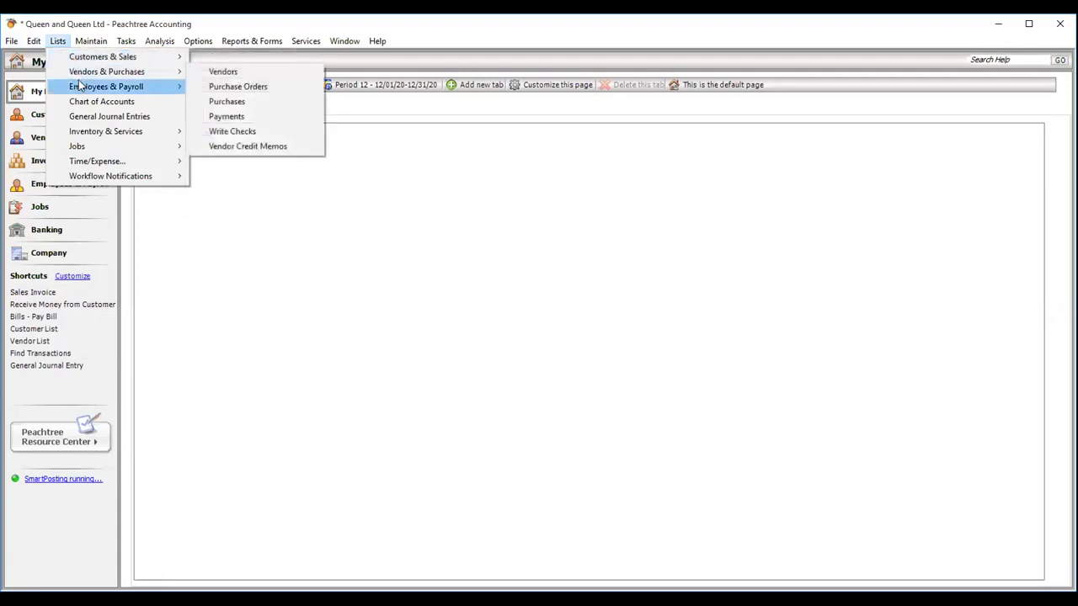
{"action": "mouse_move", "coordinate": [131, 59]}
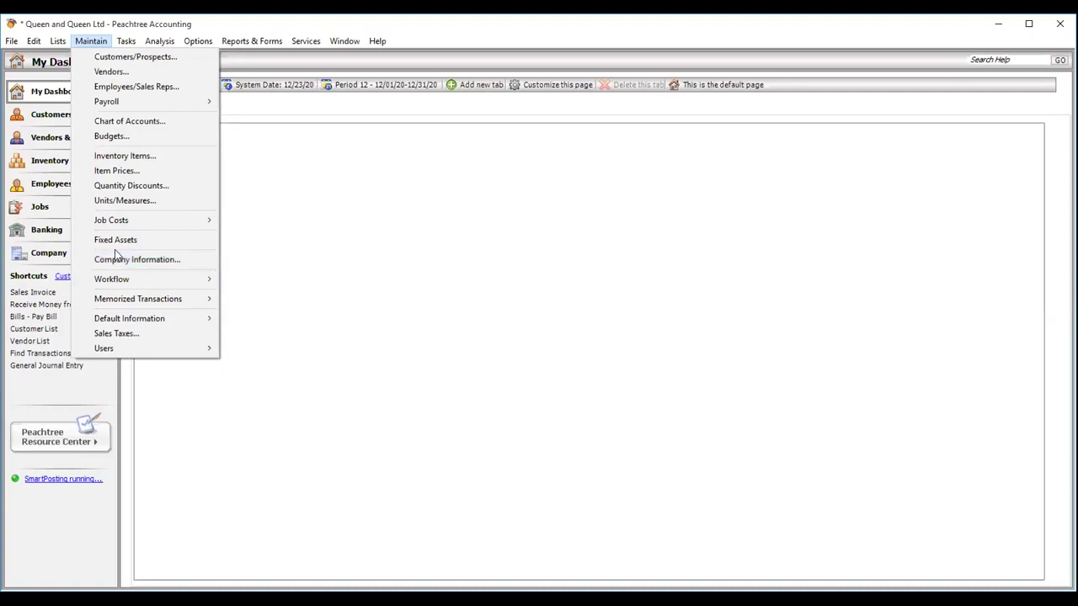
{"action": "mouse_move", "coordinate": [123, 42]}
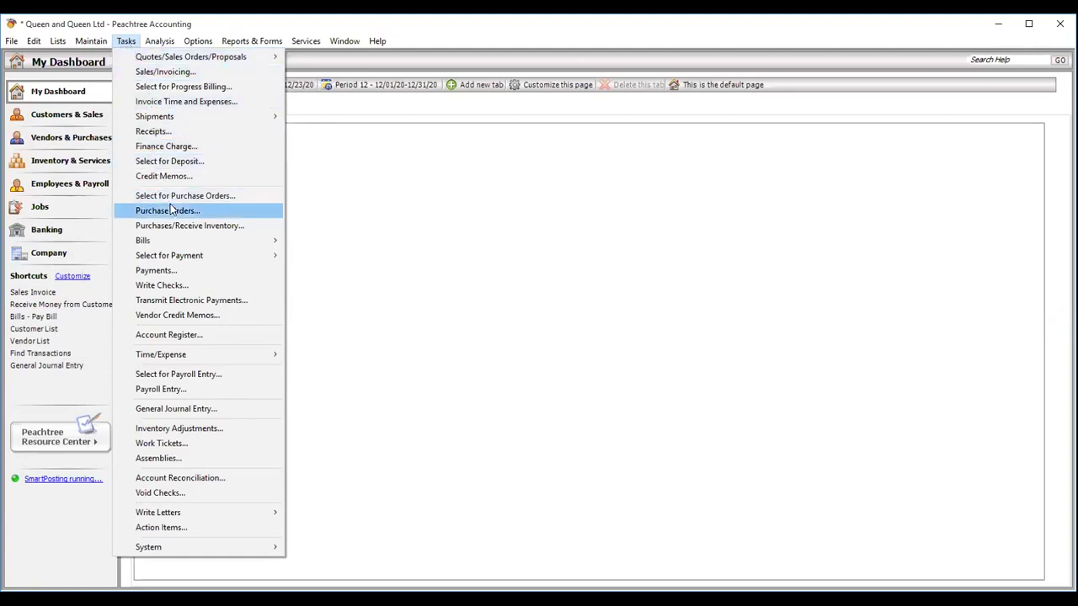
{"action": "left_click", "coordinate": [165, 76]}
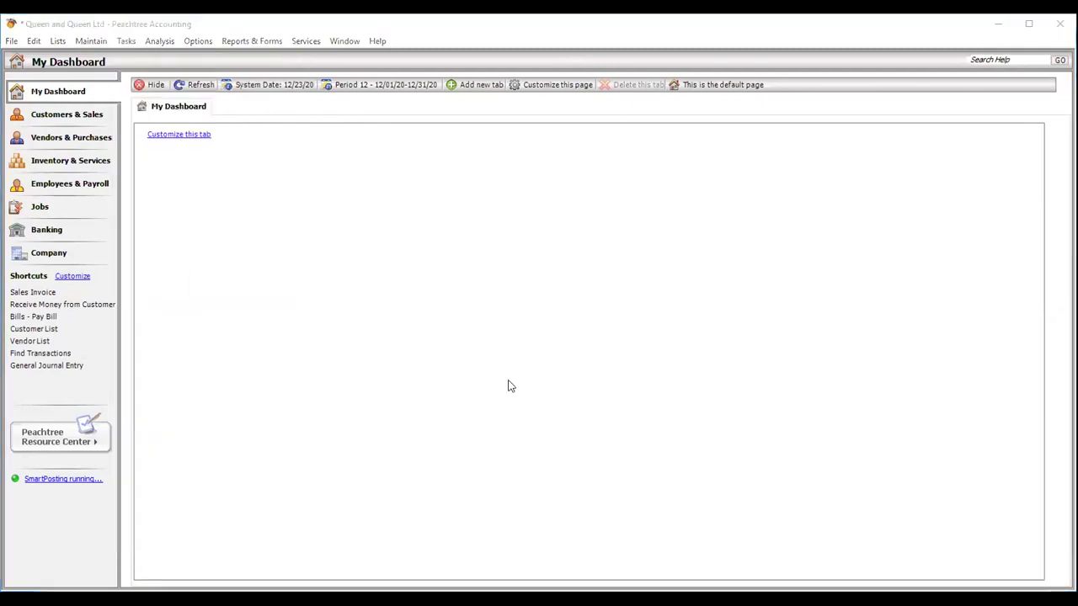
{"action": "left_click", "coordinate": [92, 42]}
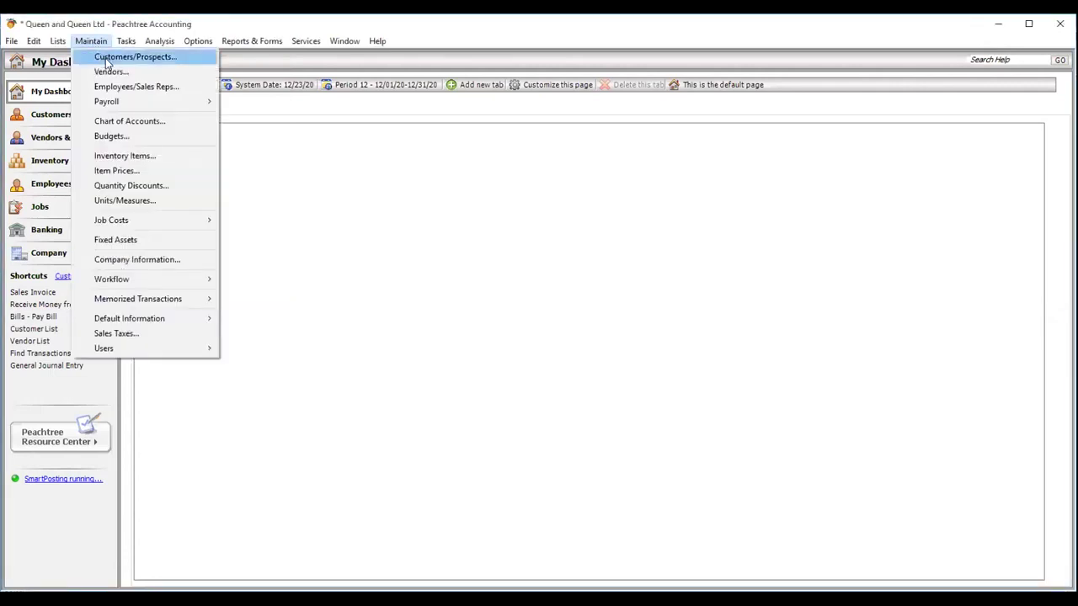
{"action": "left_click", "coordinate": [550, 439]}
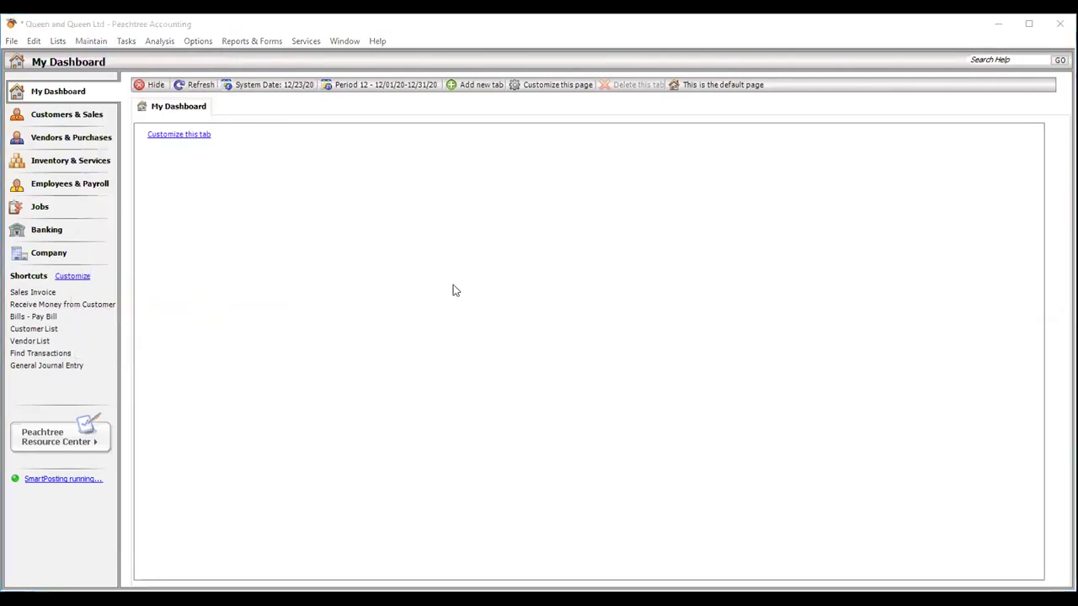
{"action": "left_click", "coordinate": [126, 40]}
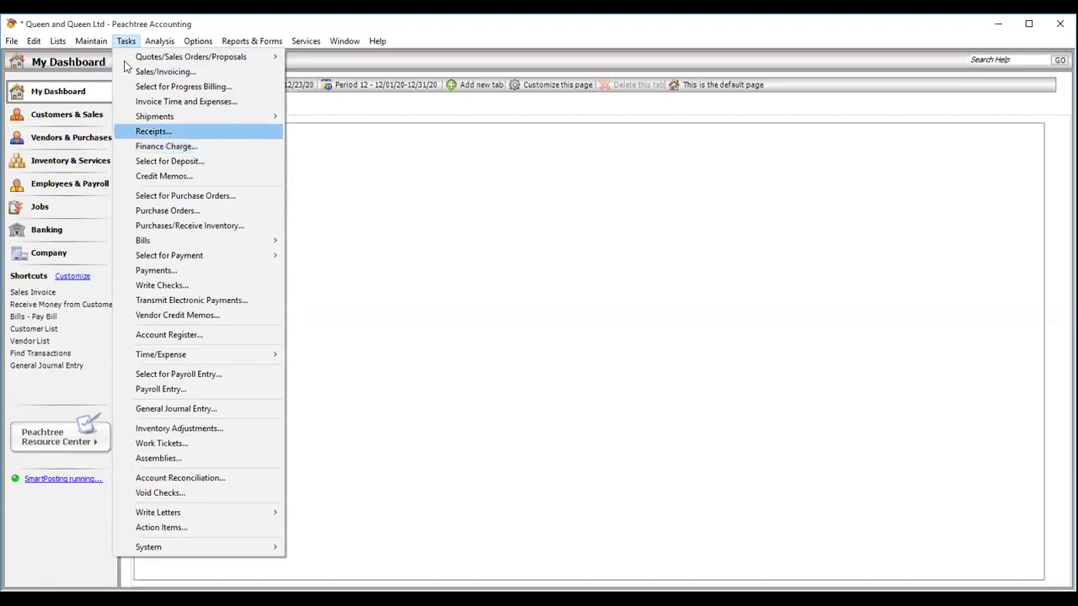
{"action": "mouse_move", "coordinate": [89, 44]}
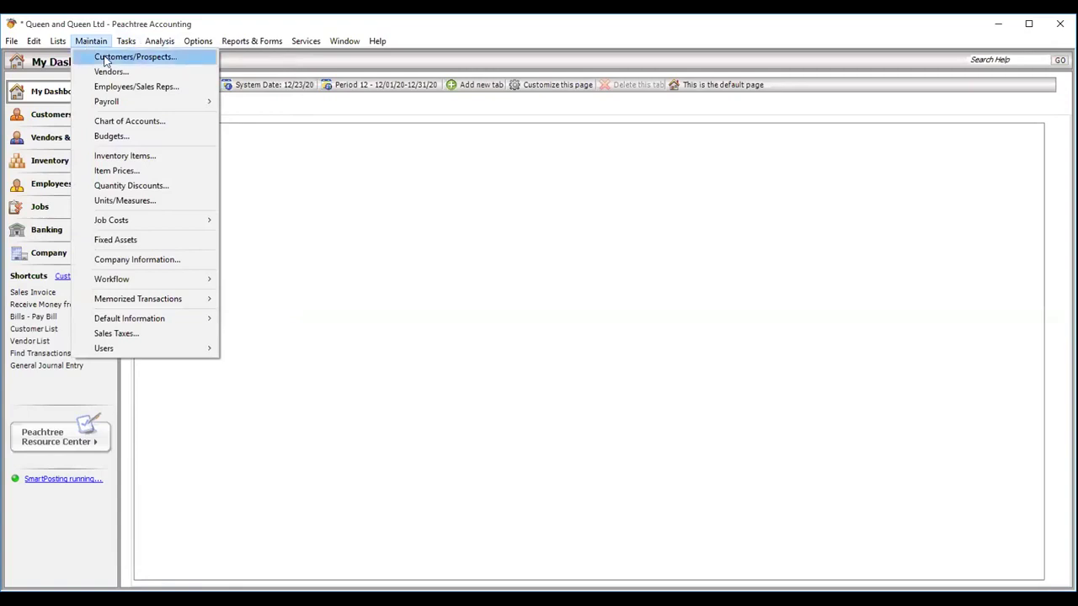
- Open Maintain > Customers/Prospects and select the Customer ID field to display its help
{"action": "left_click", "coordinate": [105, 57]}
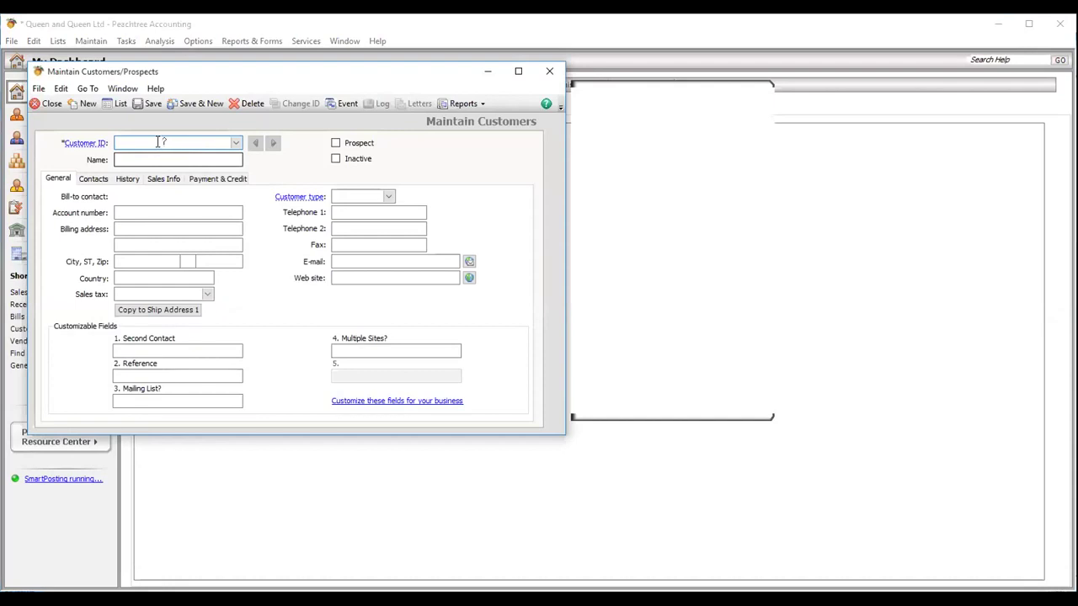
{"action": "left_click", "coordinate": [127, 142]}
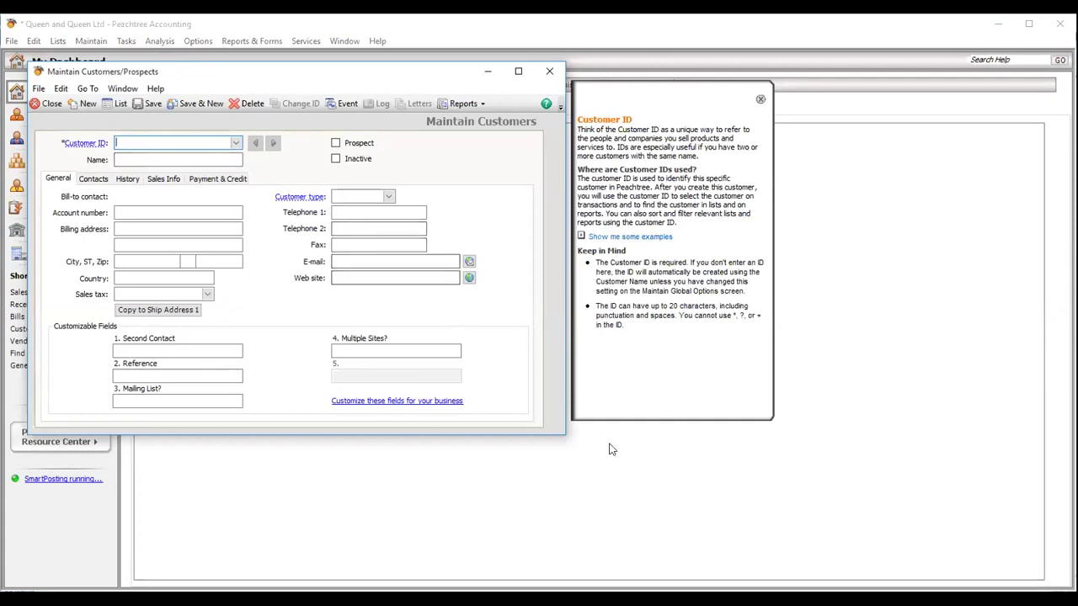
{"action": "left_click", "coordinate": [662, 540]}
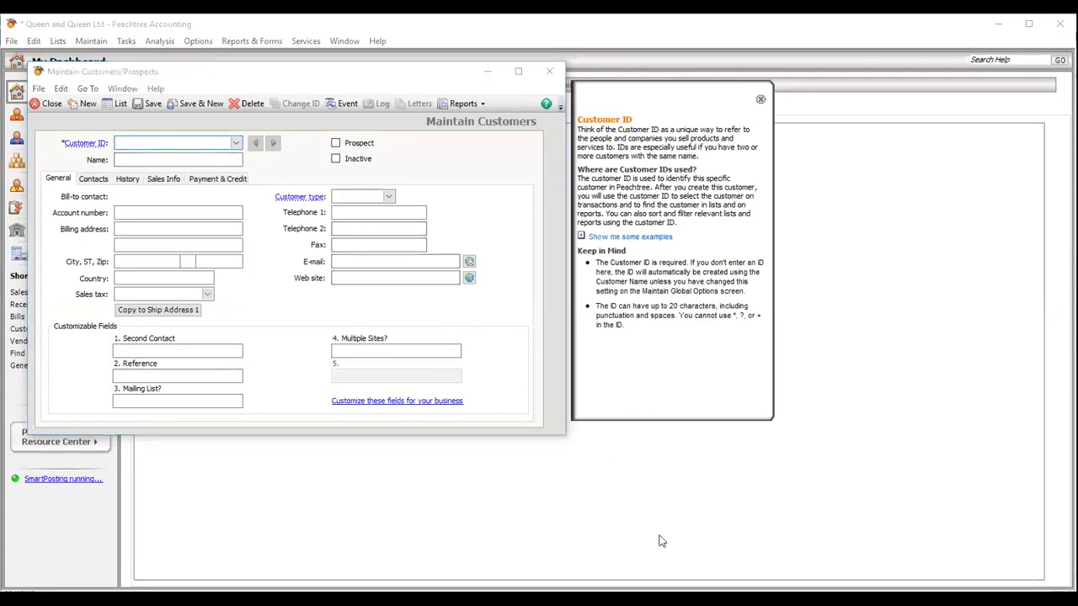
- Enter Customer ID 0001 and the customer's full name on the new record
{"action": "left_click", "coordinate": [118, 142]}
{"action": "type", "text": "0001"}
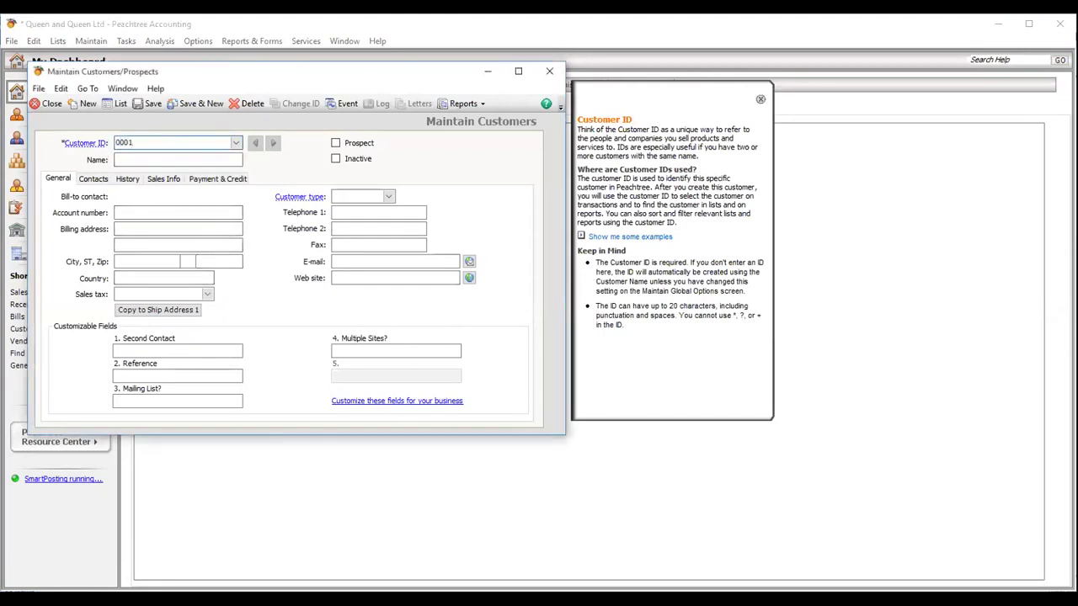
{"action": "left_click", "coordinate": [130, 157]}
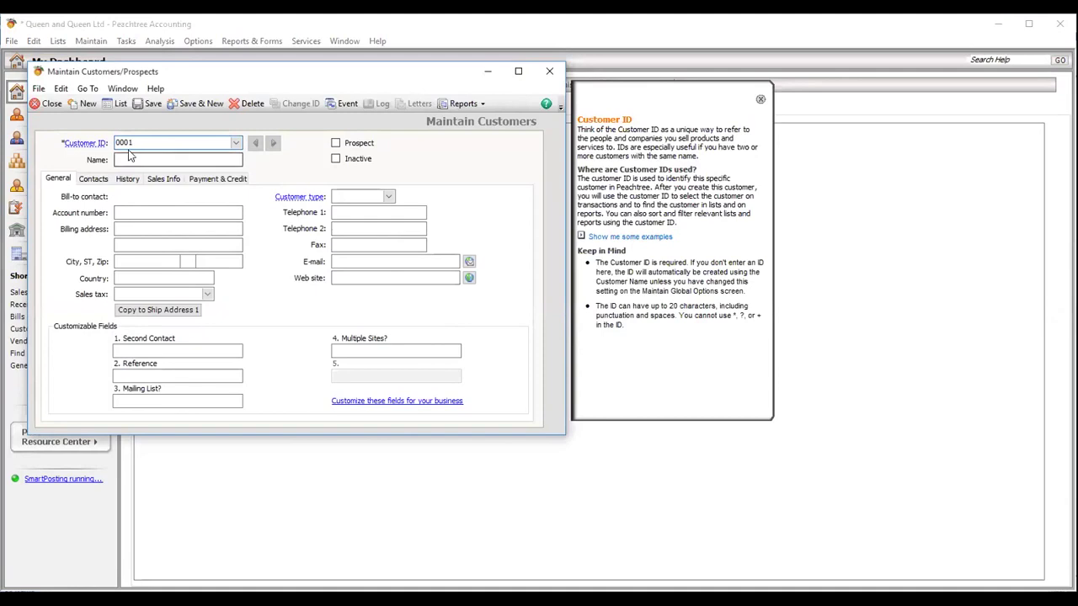
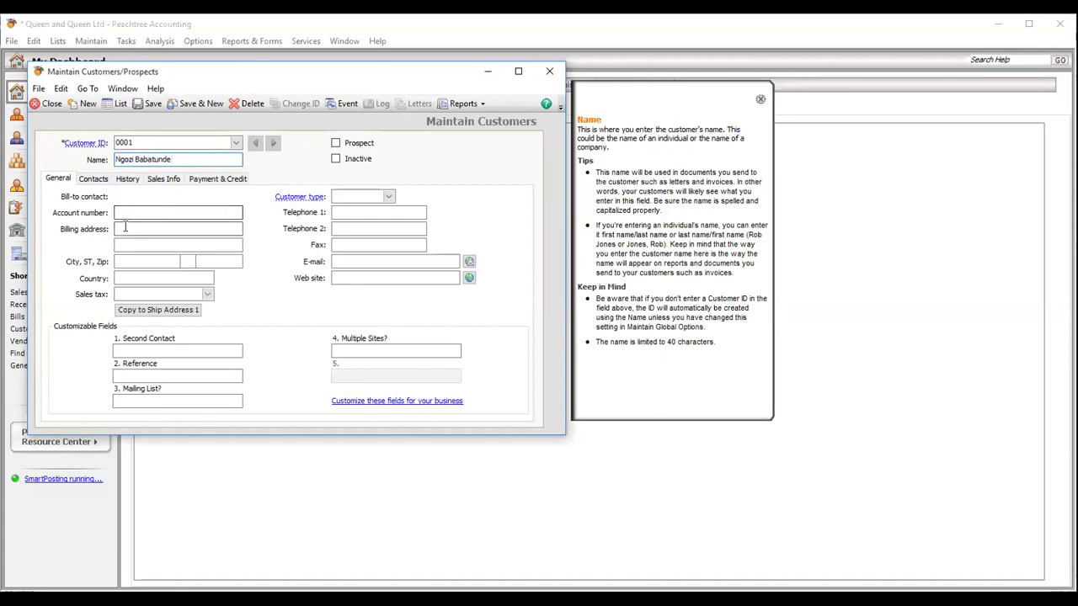
{"action": "left_click", "coordinate": [125, 228]}
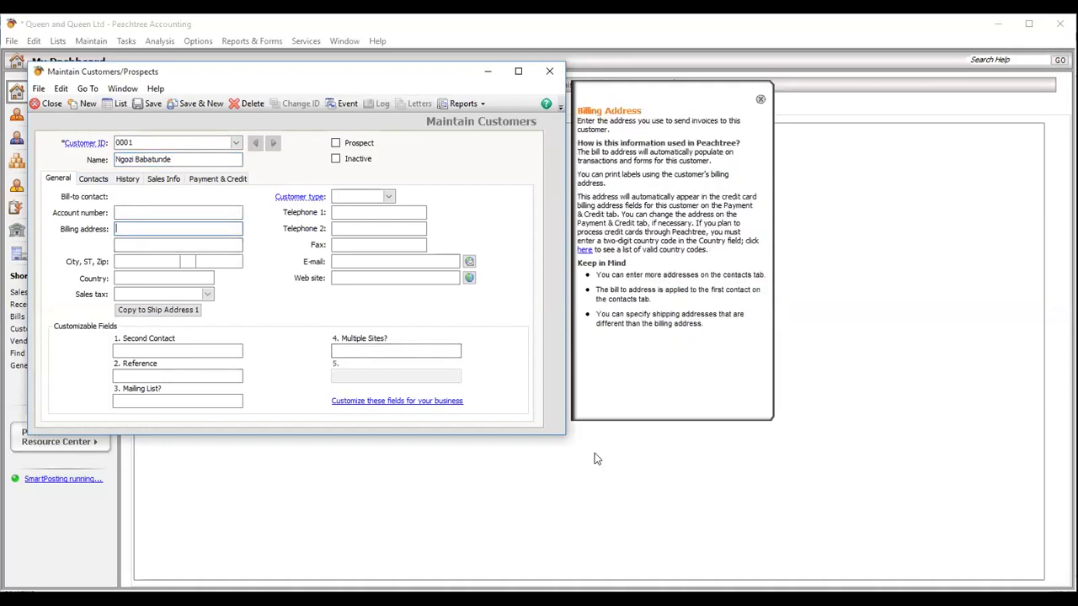
{"action": "left_click", "coordinate": [597, 459]}
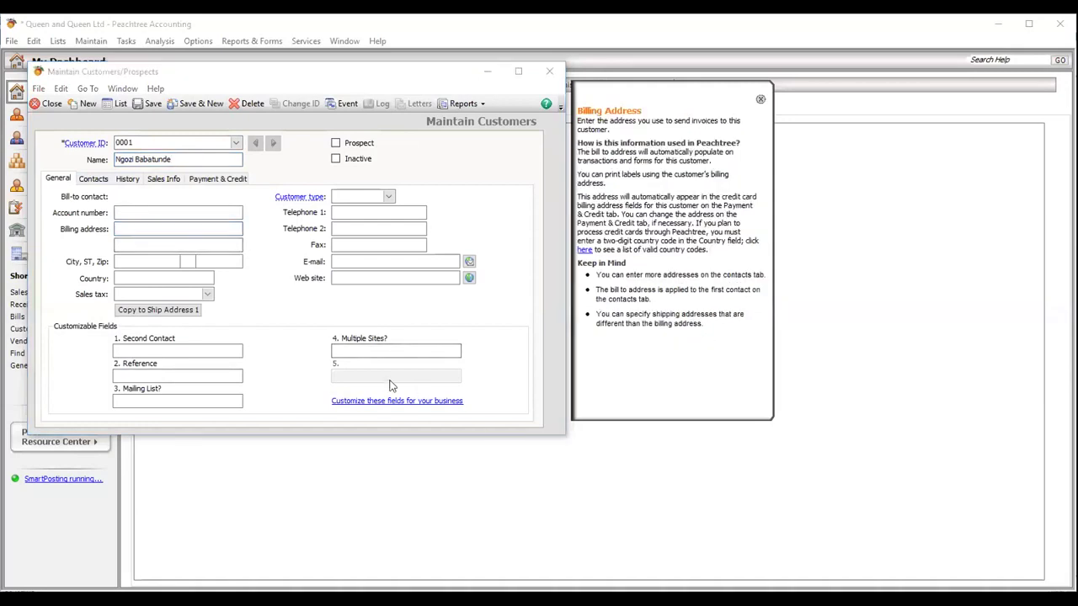
{"action": "left_click", "coordinate": [143, 229]}
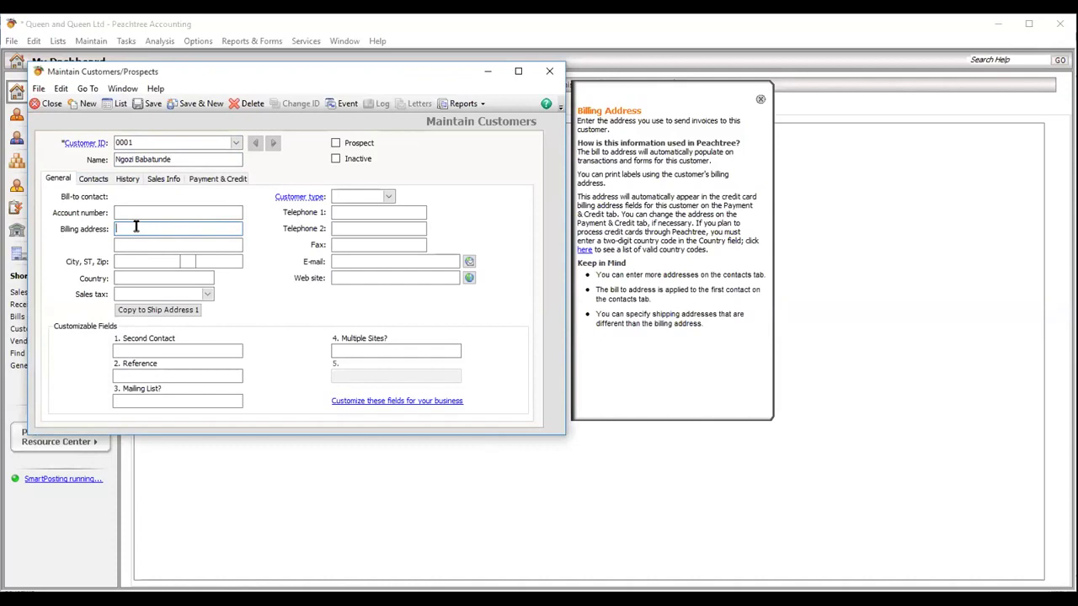
- Type the customer's billing street address, correcting a typo, then enter Lagos as city and Nigeria as country
{"action": "left_click", "coordinate": [122, 263]}
{"action": "type", "text": "L"}
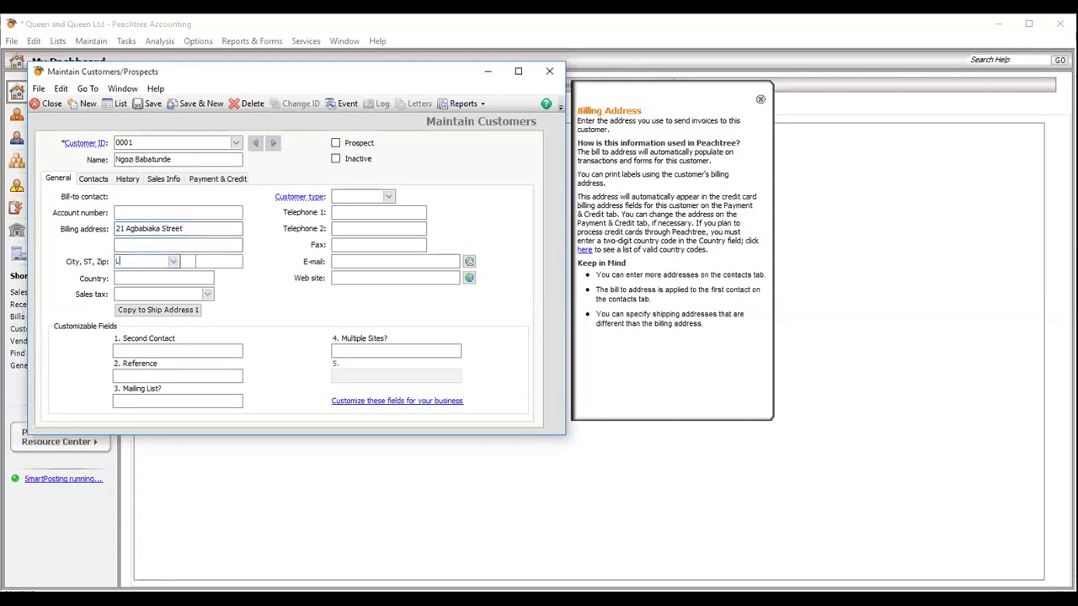
{"action": "type", "text": "agos"}
{"action": "left_click", "coordinate": [157, 278]}
{"action": "type", "text": "Nigeria"}
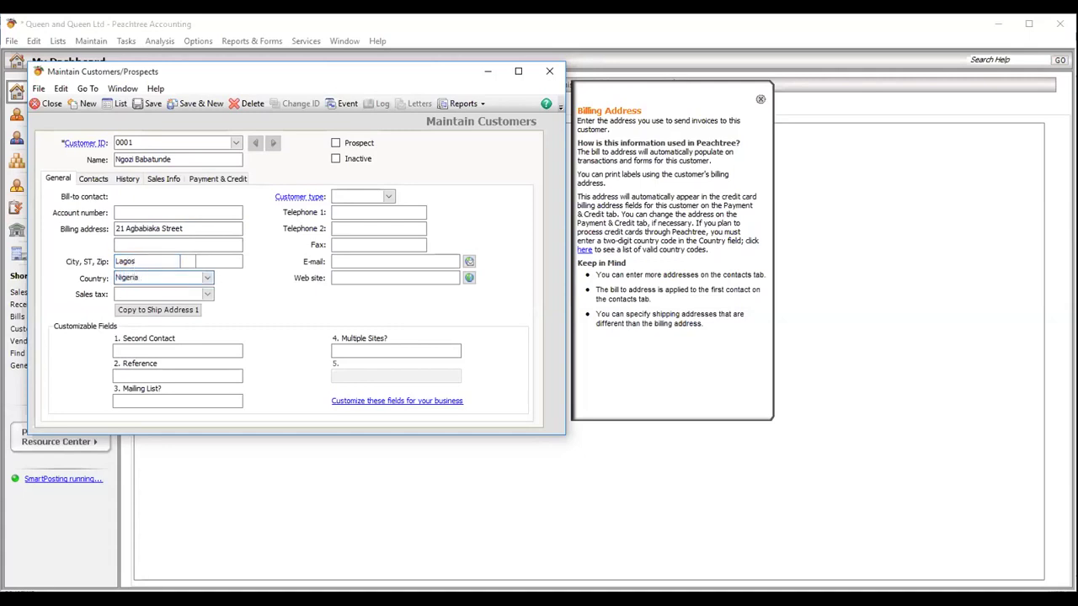
- Enter the customer's two telephone numbers and e-mail address
{"action": "left_click", "coordinate": [359, 212]}
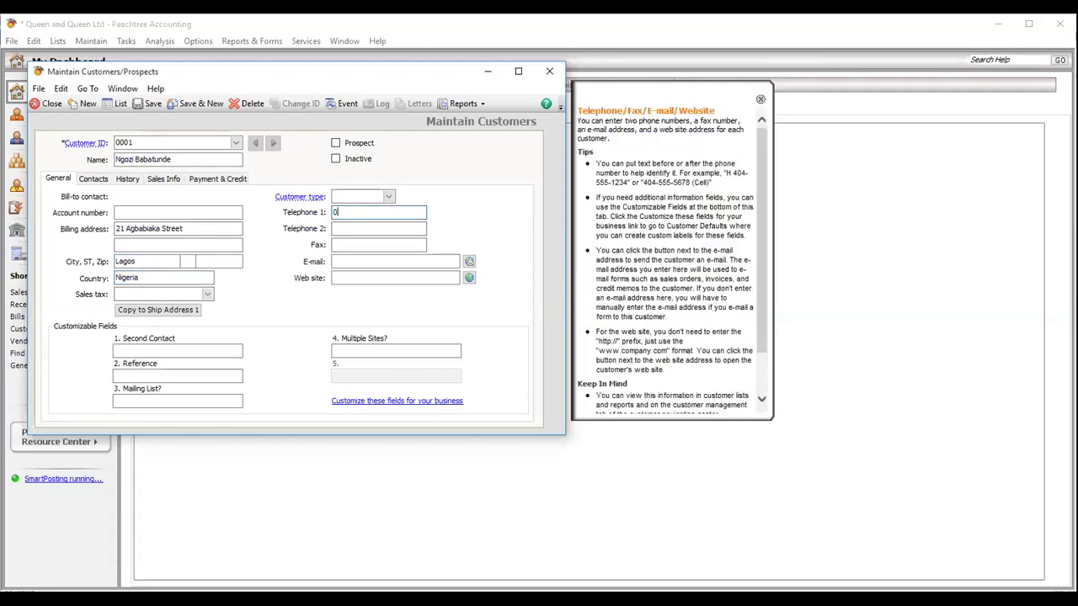
{"action": "left_click", "coordinate": [367, 227]}
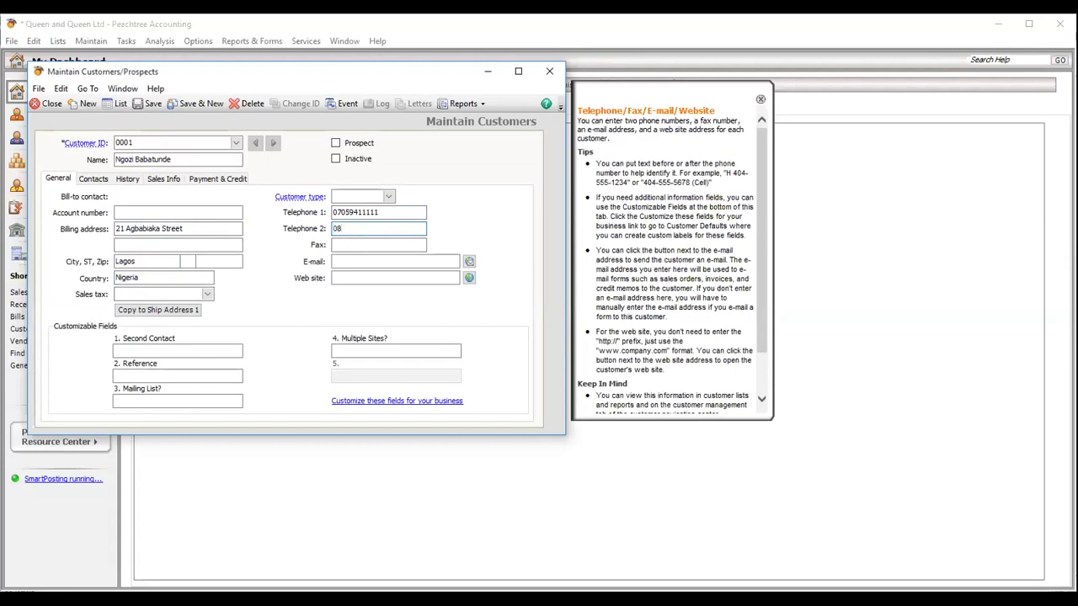
{"action": "left_click", "coordinate": [354, 261]}
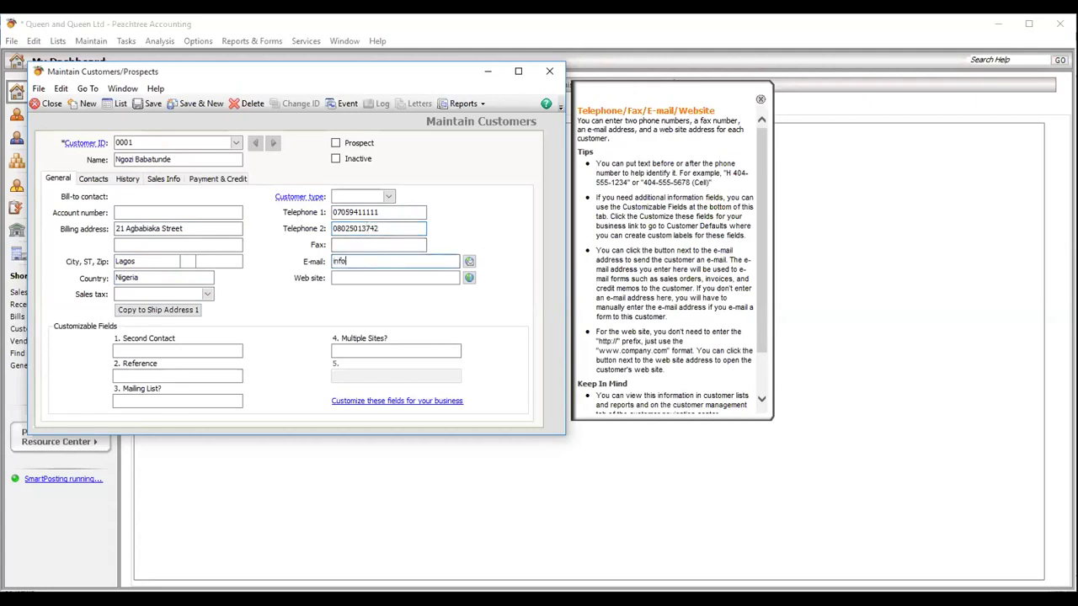
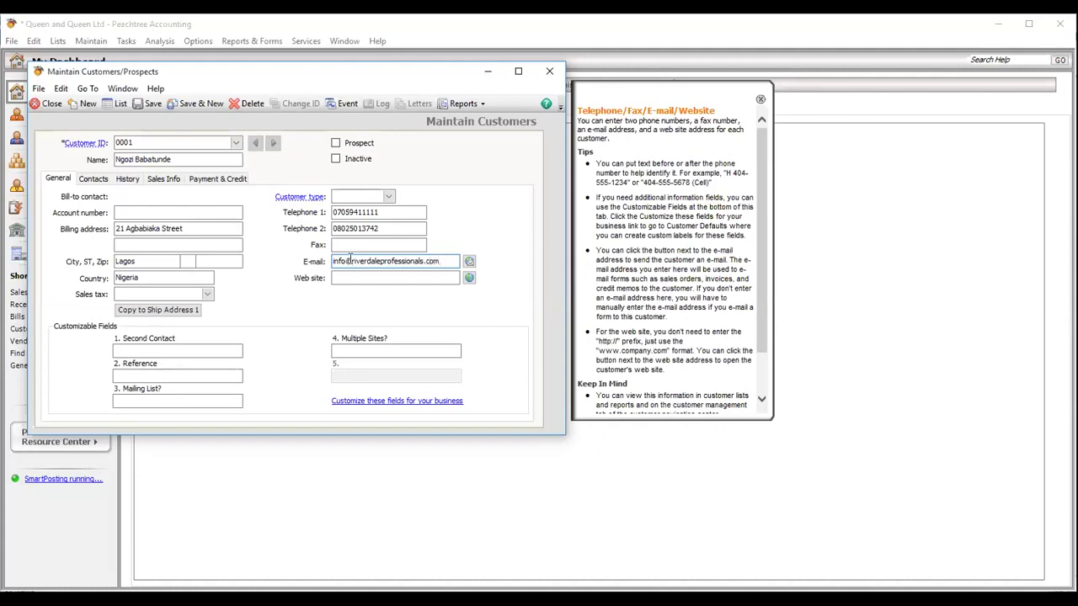
{"action": "left_click_drag", "start_coordinate": [352, 261], "coordinate": [442, 261]}
{"action": "key", "text": "ctrl+c"}
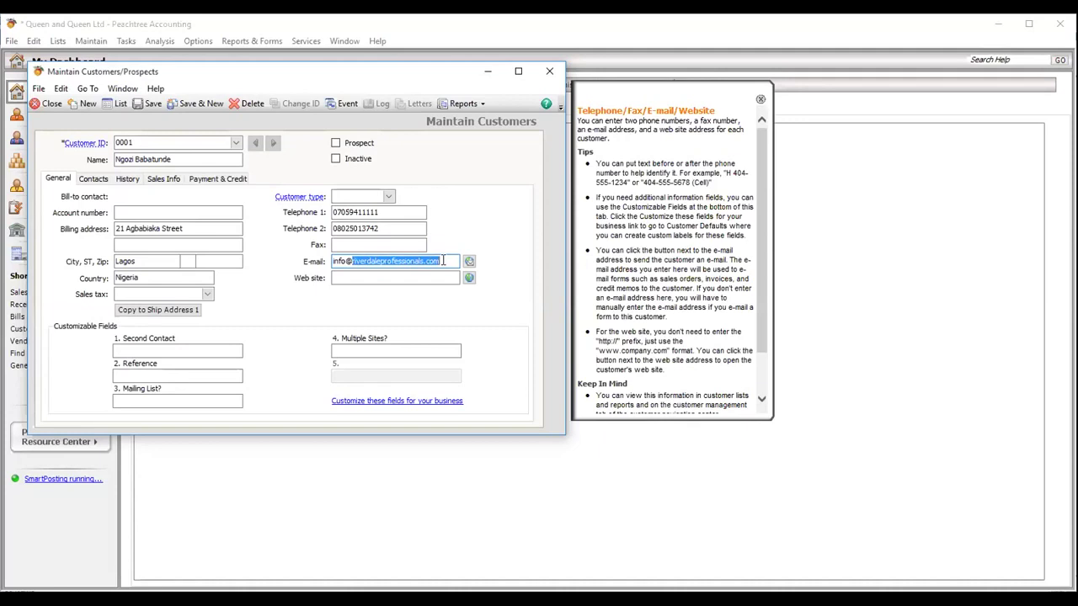
{"action": "left_click", "coordinate": [378, 281]}
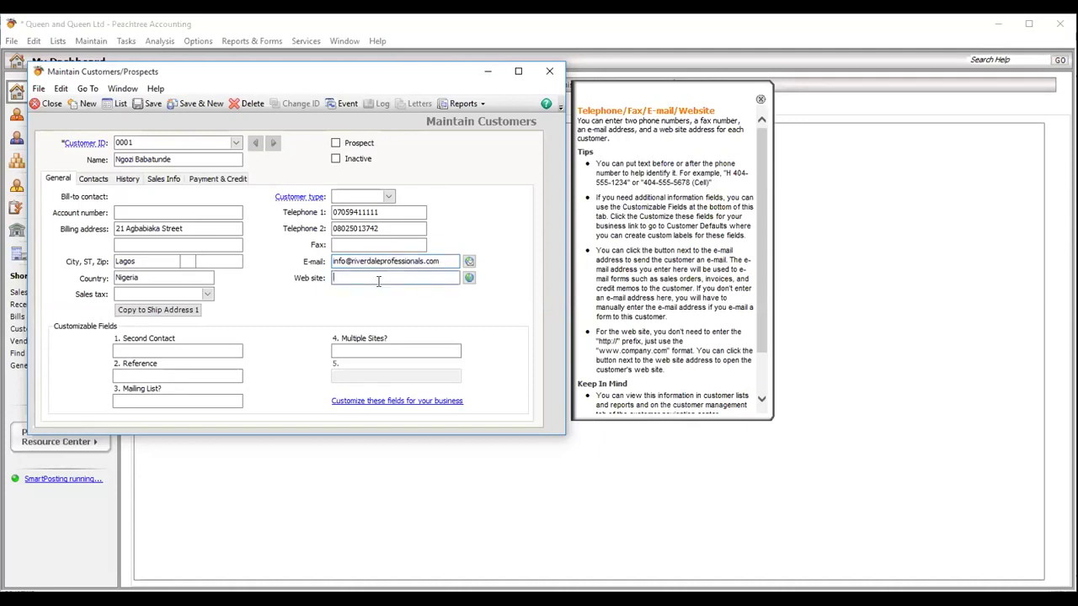
{"action": "type", "text": "www."}
{"action": "key", "text": "ctrl+v"}
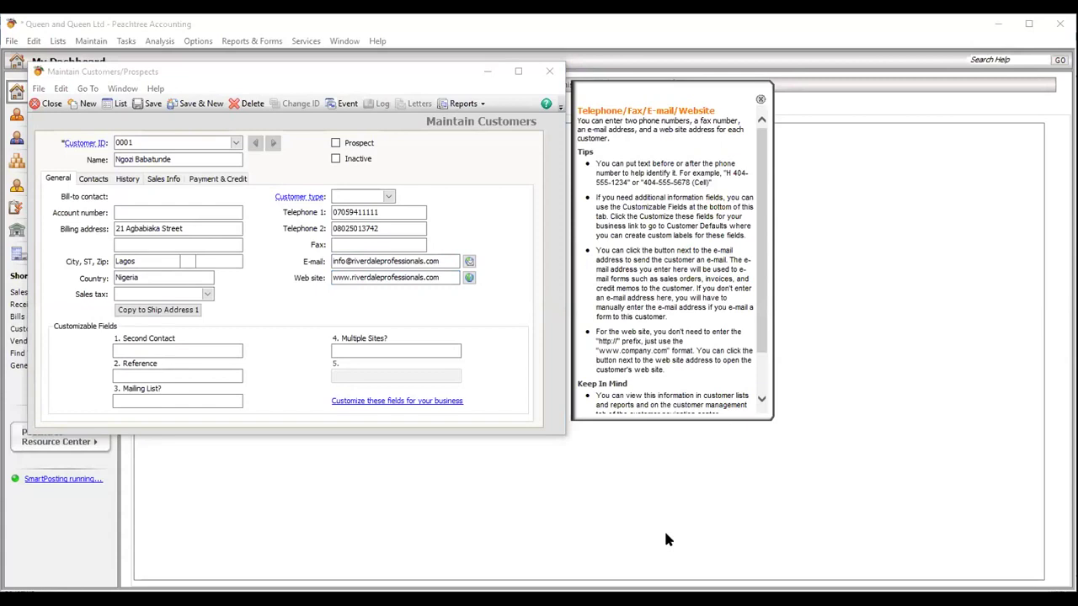
- In customer field settings, change the Second Contact label to Key Contact and enable field 5 as Phone
{"action": "left_click", "coordinate": [166, 350]}
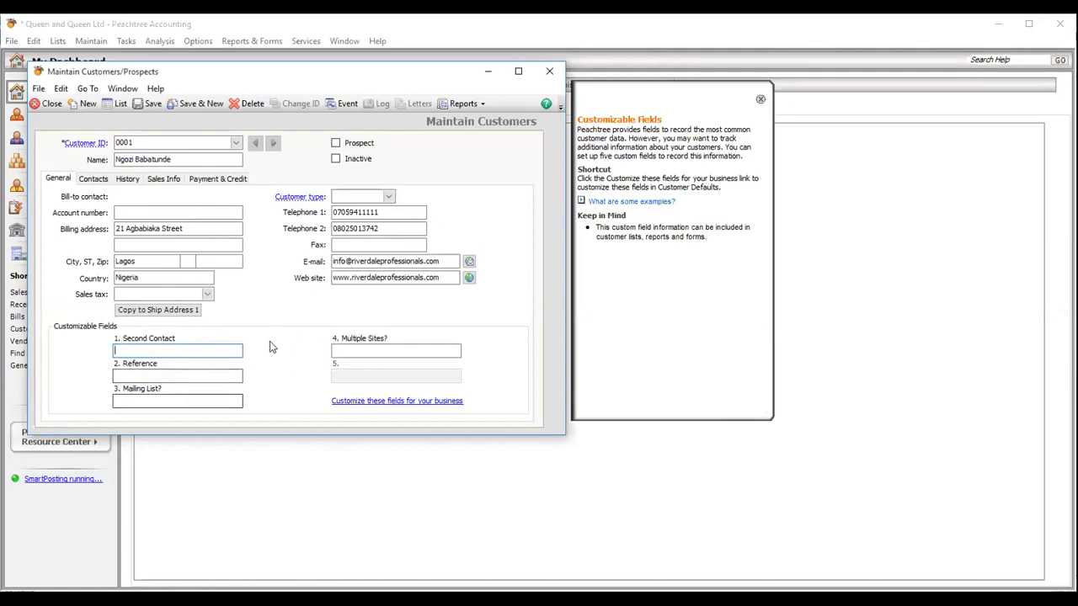
{"action": "left_click", "coordinate": [372, 403]}
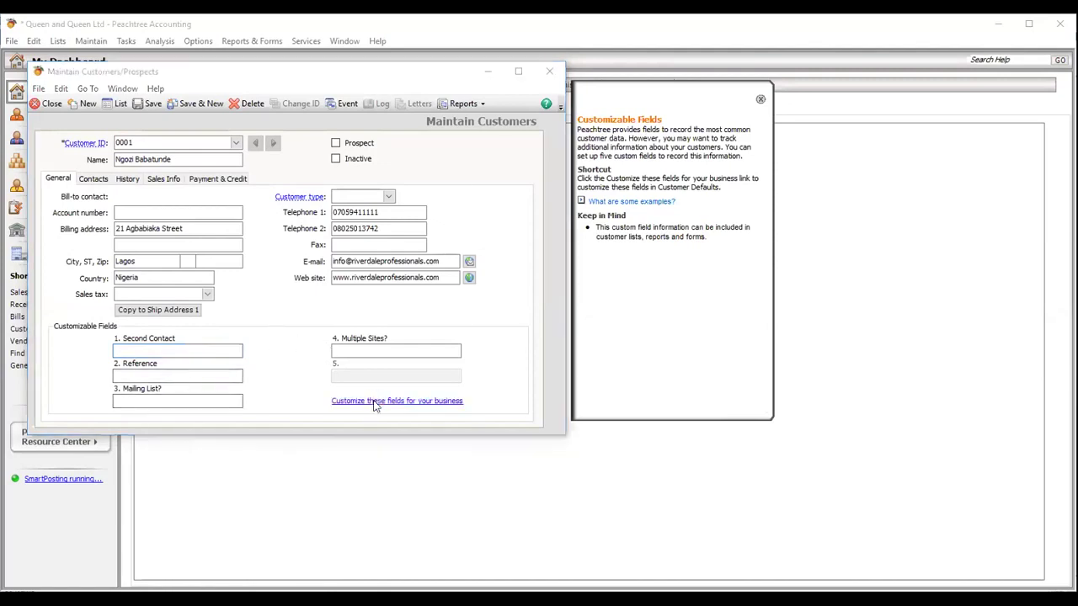
{"action": "left_click", "coordinate": [120, 194]}
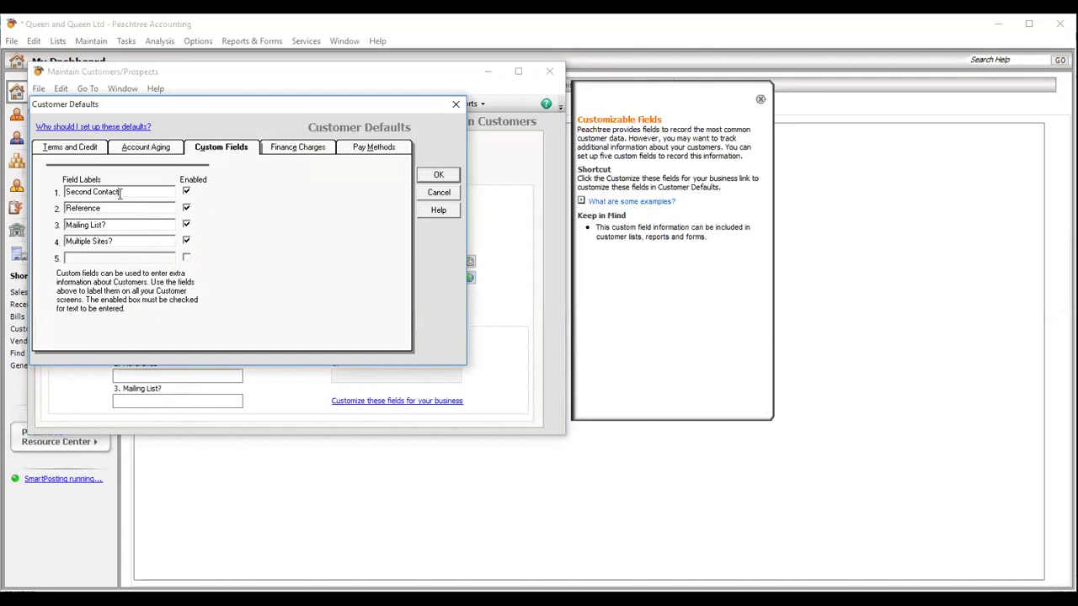
{"action": "key", "text": "BackSpace"}
{"action": "key", "text": "BackSpace"}
{"action": "key", "text": "BackSpace"}
{"action": "key", "text": "BackSpace"}
{"action": "key", "text": "BackSpace"}
{"action": "key", "text": "BackSpace"}
{"action": "key", "text": "BackSpace"}
{"action": "key", "text": "BackSpace"}
{"action": "key", "text": "BackSpace"}
{"action": "key", "text": "BackSpace"}
{"action": "key", "text": "BackSpace"}
{"action": "key", "text": "BackSpace"}
{"action": "key", "text": "BackSpace"}
{"action": "key", "text": "BackSpace"}
{"action": "type", "text": "Key Contact"}
{"action": "left_click", "coordinate": [186, 260]}
{"action": "type", "text": "Phone"}
{"action": "left_click", "coordinate": [437, 175]}
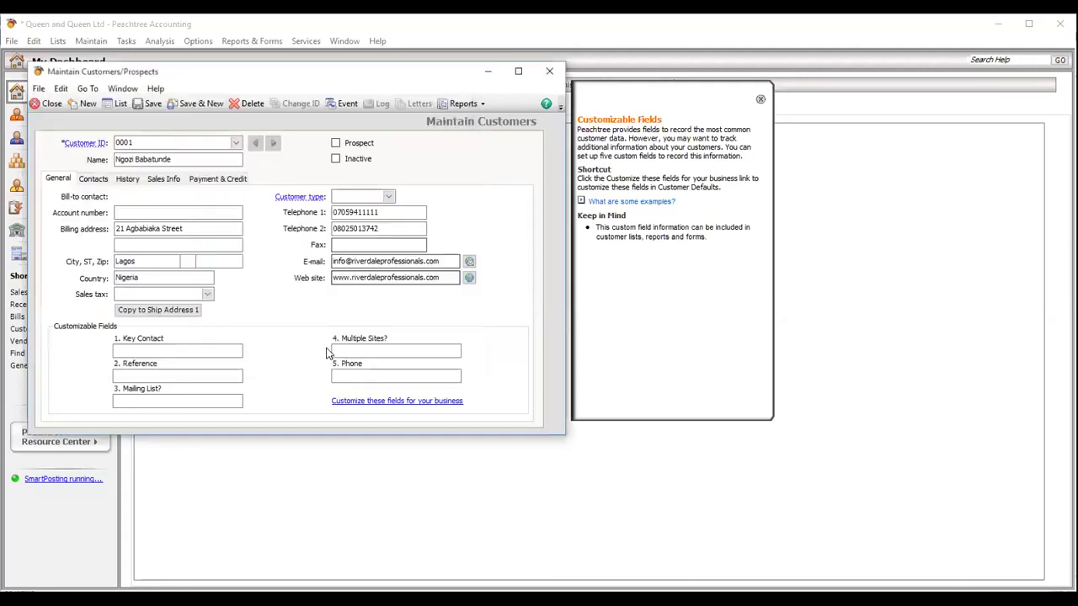
- Save the customer record and close the Maintain Customers/Prospects window
{"action": "left_click", "coordinate": [347, 374]}
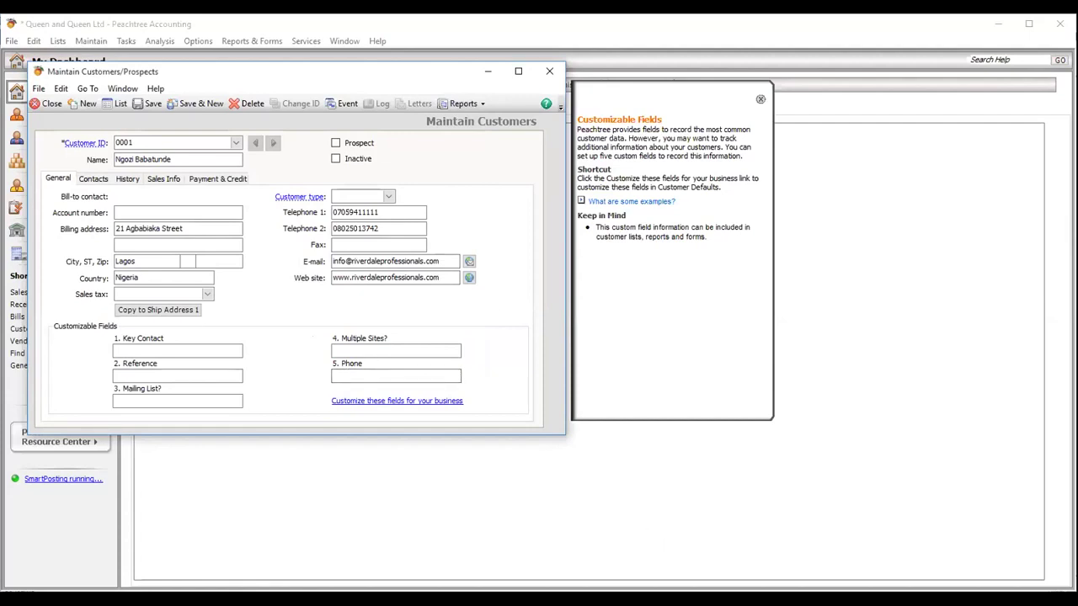
{"action": "left_click", "coordinate": [634, 548]}
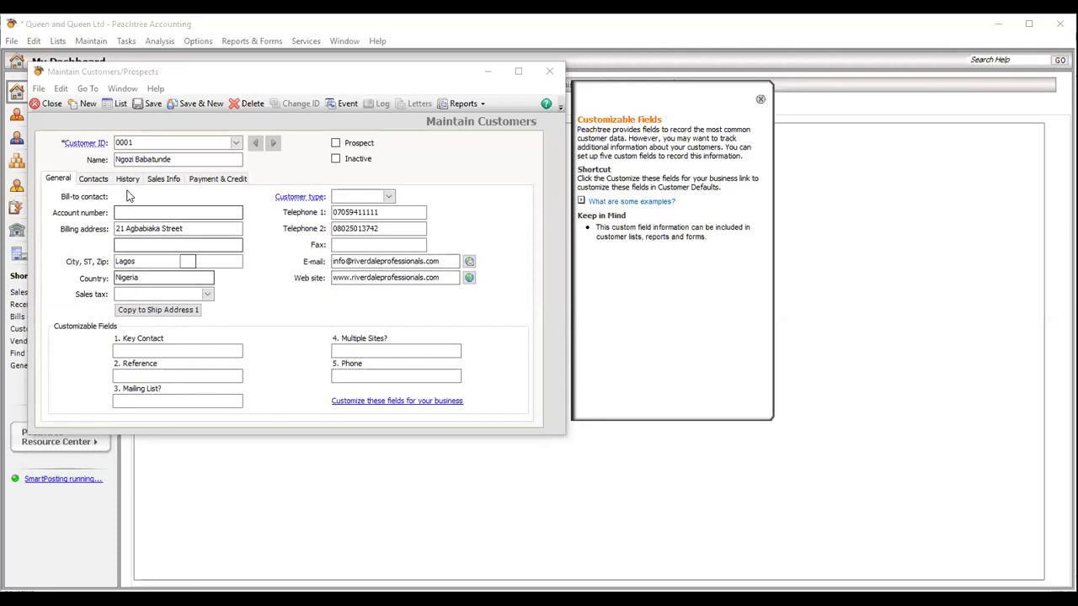
{"action": "left_click", "coordinate": [151, 104]}
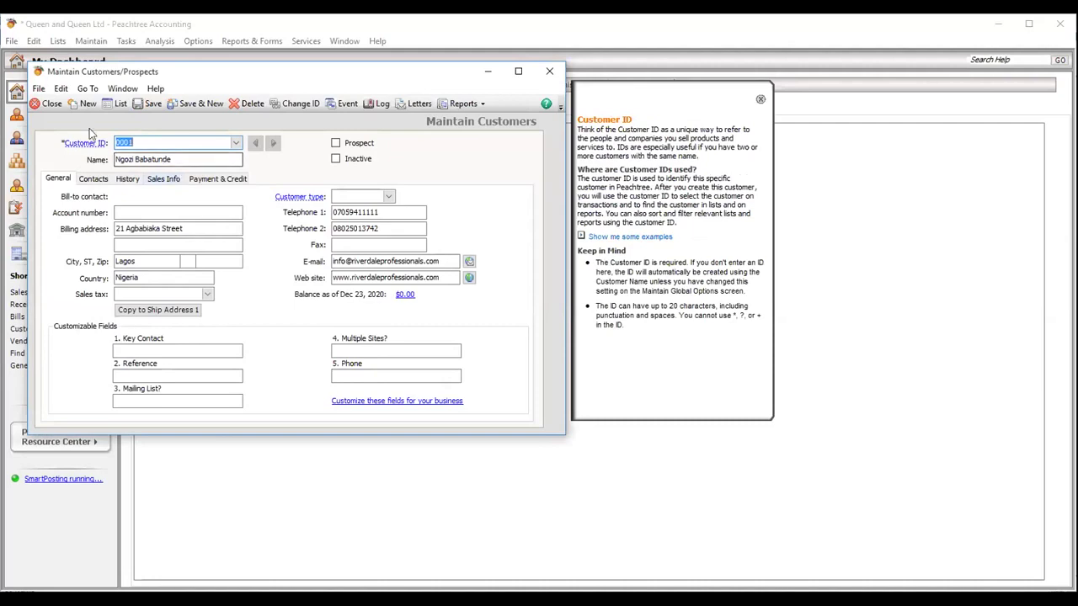
{"action": "left_click", "coordinate": [48, 103]}
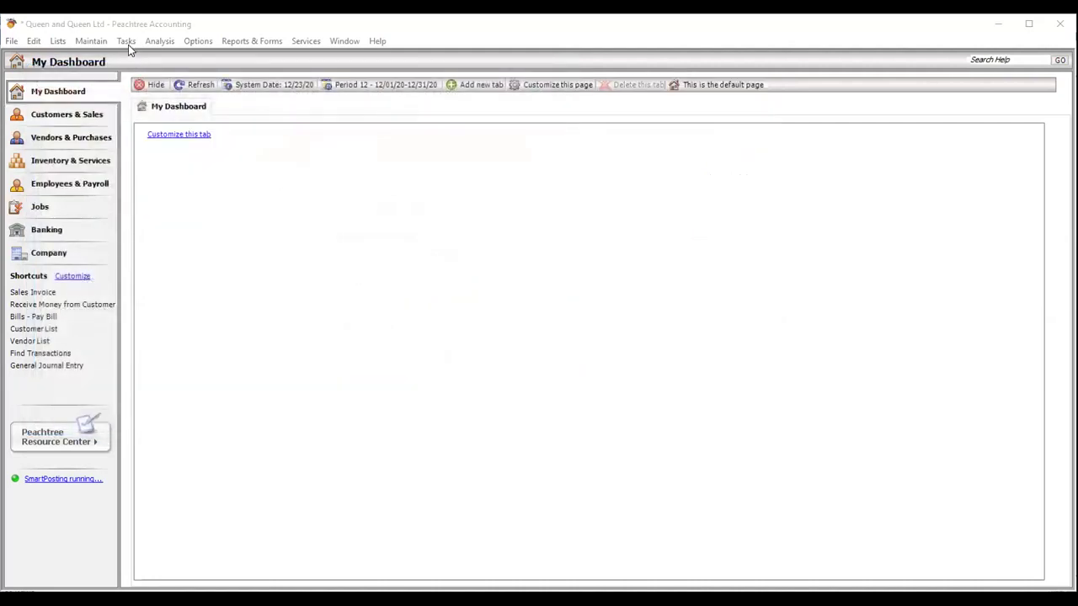
- Open Maintain Vendors and enter the new vendor's ID and full name
{"action": "left_click", "coordinate": [91, 40]}
{"action": "left_click", "coordinate": [108, 72]}
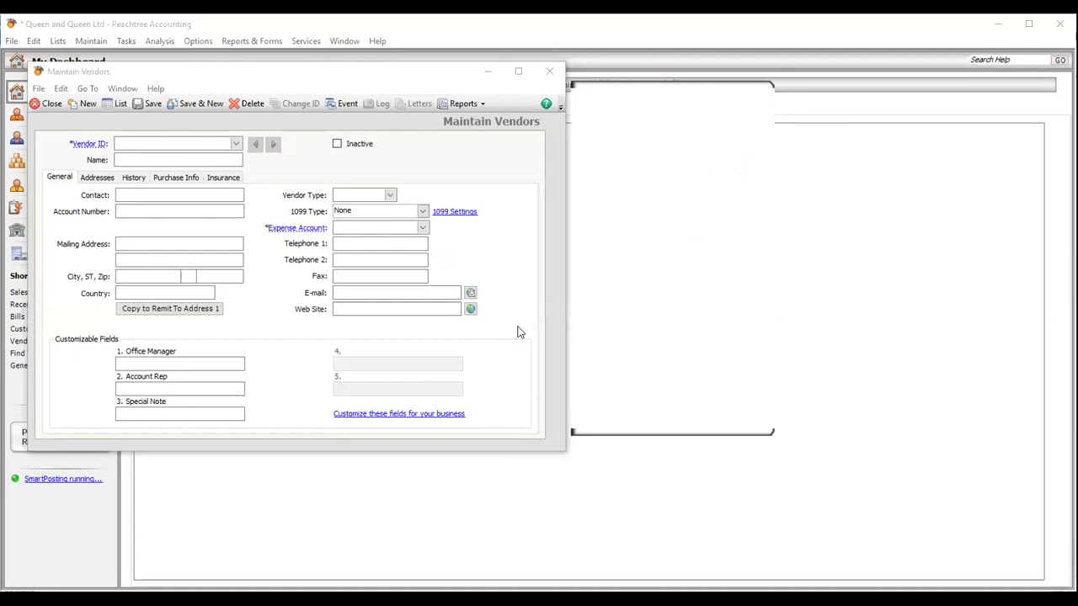
{"action": "left_click", "coordinate": [229, 141]}
{"action": "type", "text": "000"}
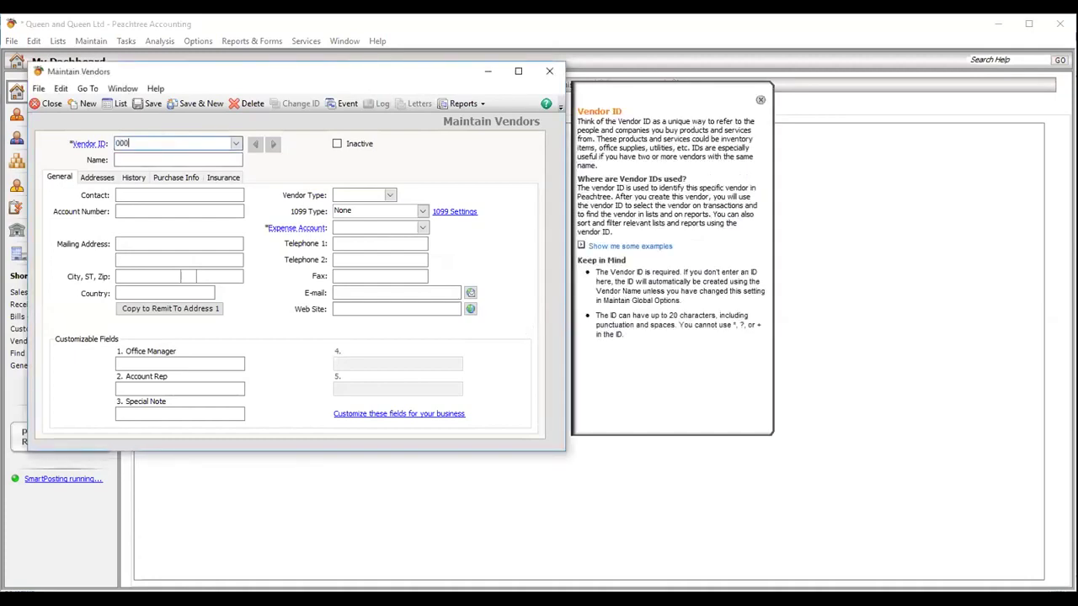
{"action": "key", "text": "BackSpace"}
{"action": "key", "text": "BackSpace"}
{"action": "key", "text": "BackSpace"}
{"action": "type", "text": "V0001"}
{"action": "left_click", "coordinate": [139, 158]}
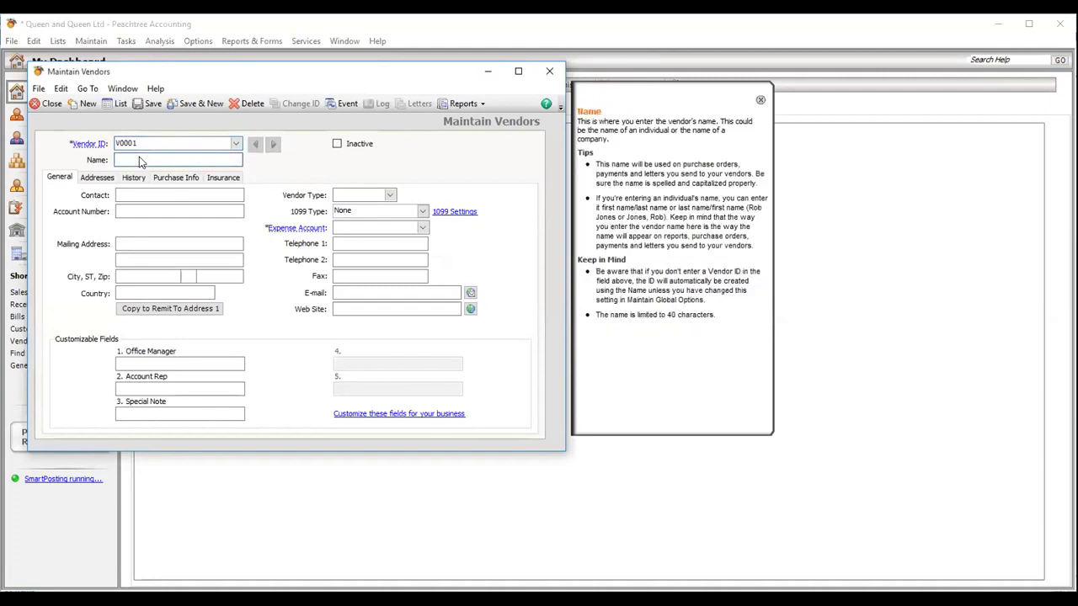
- Enter the vendor's contact name, street address, city Lagos and country Nigeria
{"action": "left_click", "coordinate": [130, 195]}
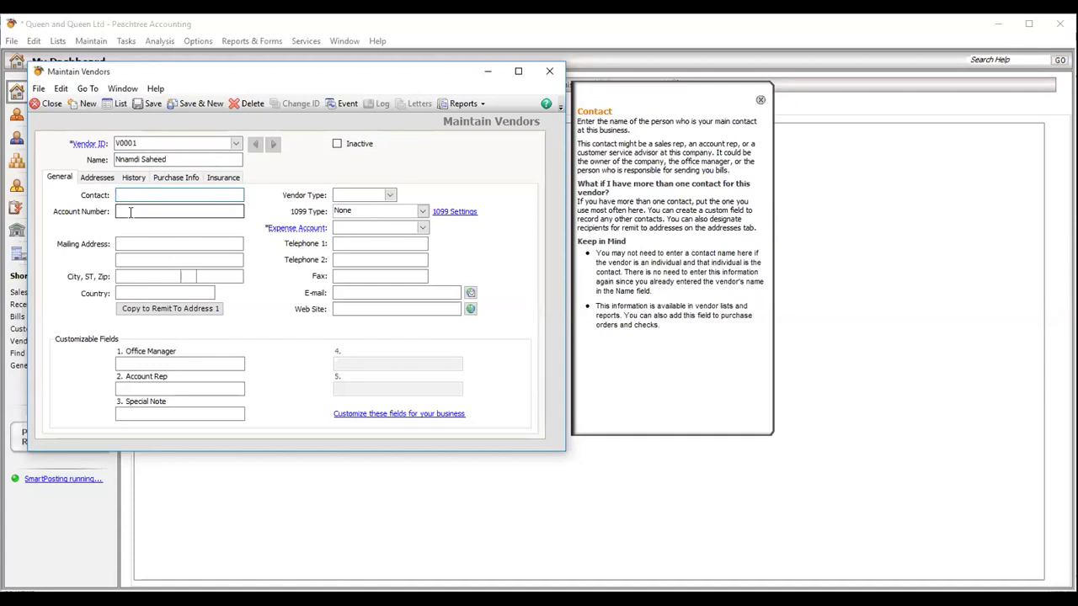
{"action": "left_click", "coordinate": [139, 241]}
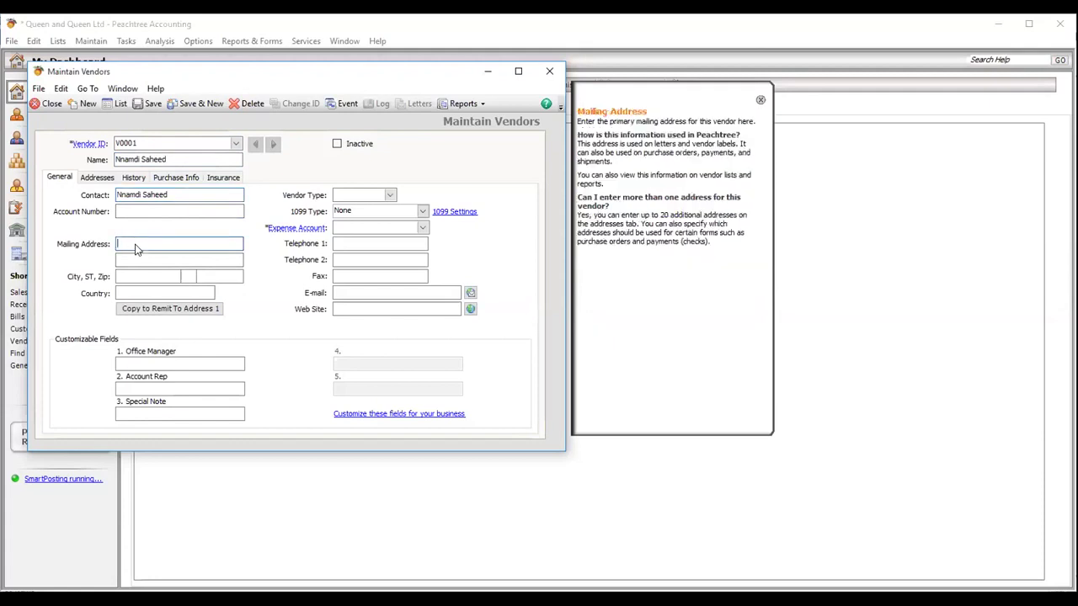
{"action": "left_click", "coordinate": [133, 275]}
{"action": "type", "text": "Lagos"}
{"action": "left_click", "coordinate": [149, 291]}
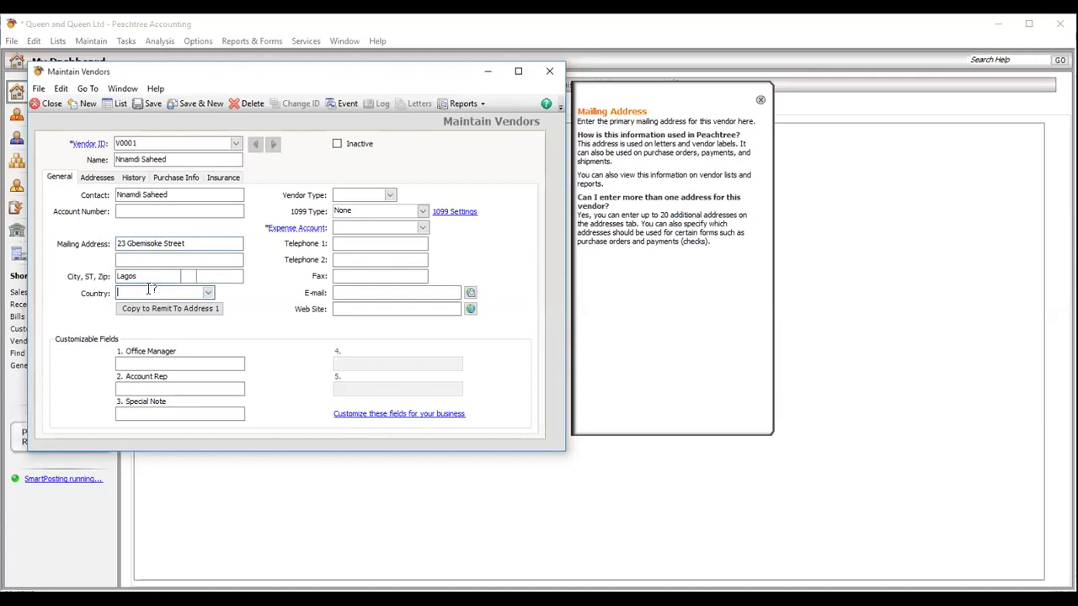
{"action": "type", "text": "Nigeria"}
{"action": "left_click", "coordinate": [354, 227]}
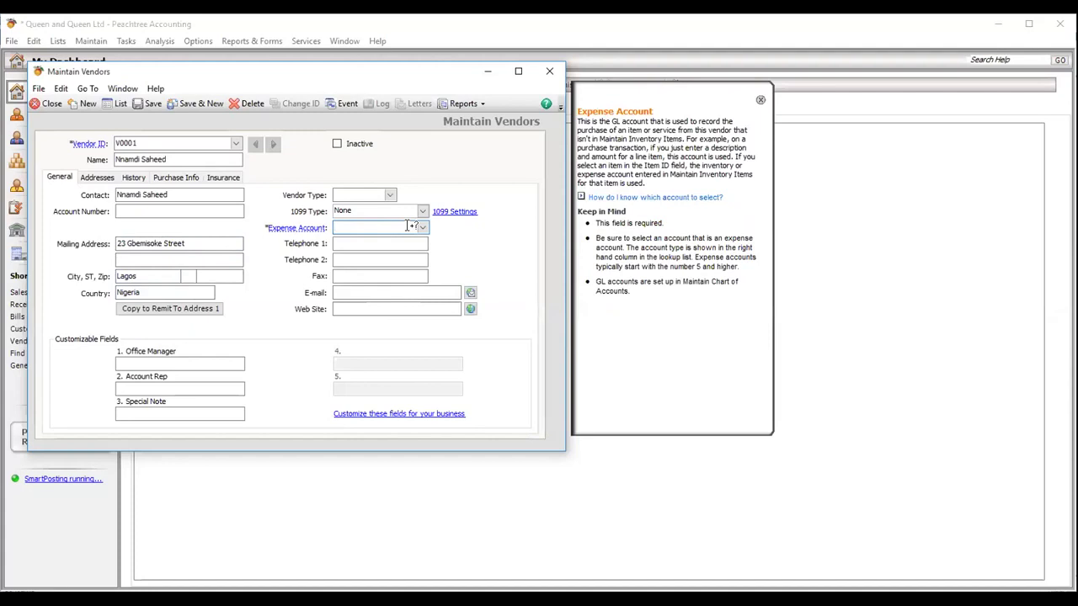
- Assign expense account 61000 Auto Expenses to the vendor
{"action": "left_click", "coordinate": [959, 266]}
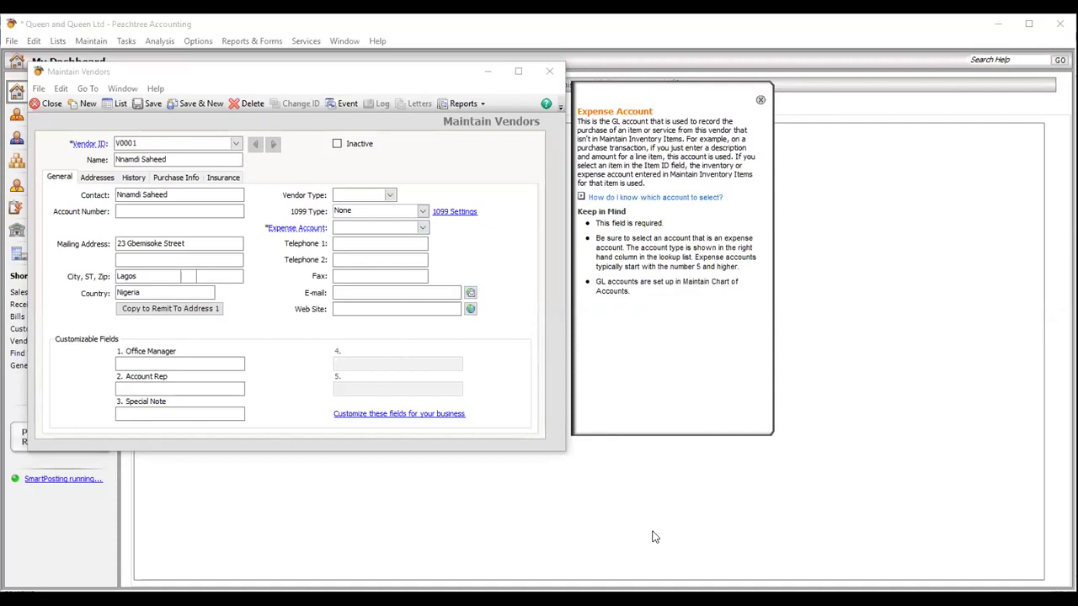
{"action": "left_click", "coordinate": [374, 245]}
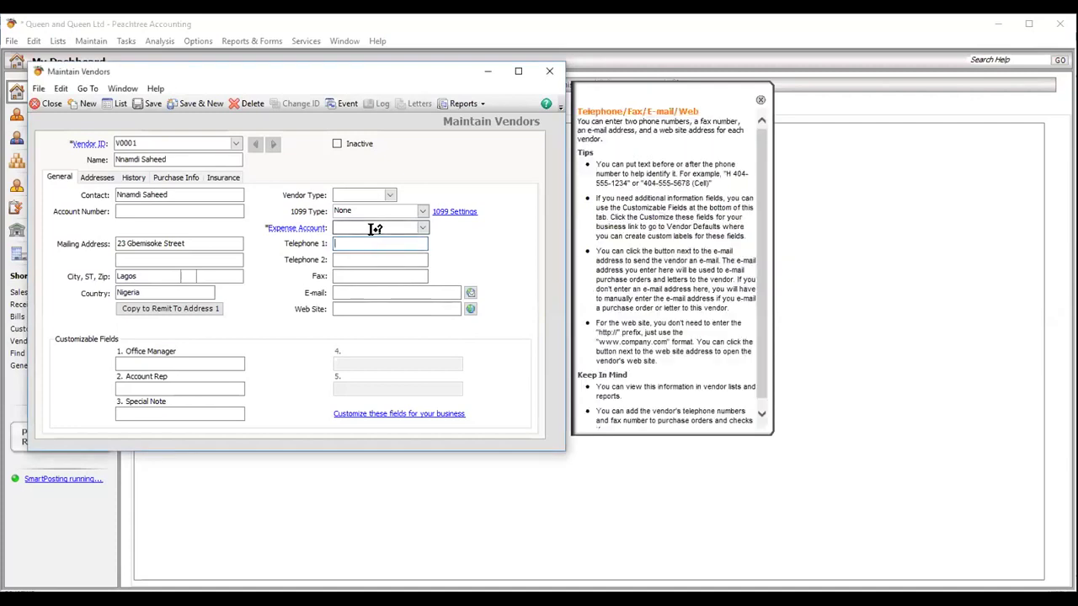
{"action": "left_click", "coordinate": [373, 229]}
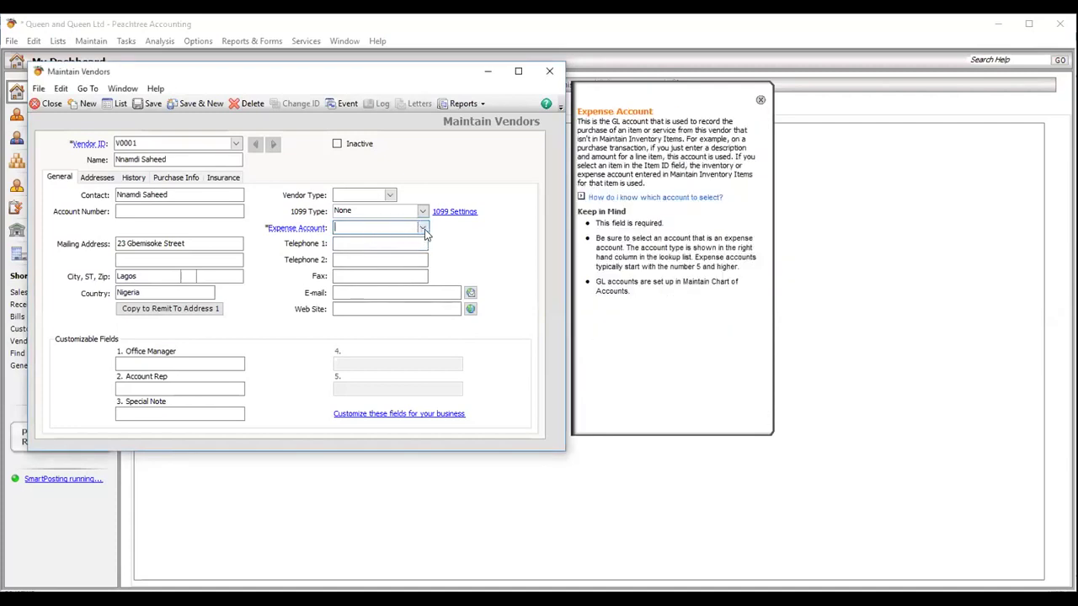
{"action": "left_click", "coordinate": [424, 231]}
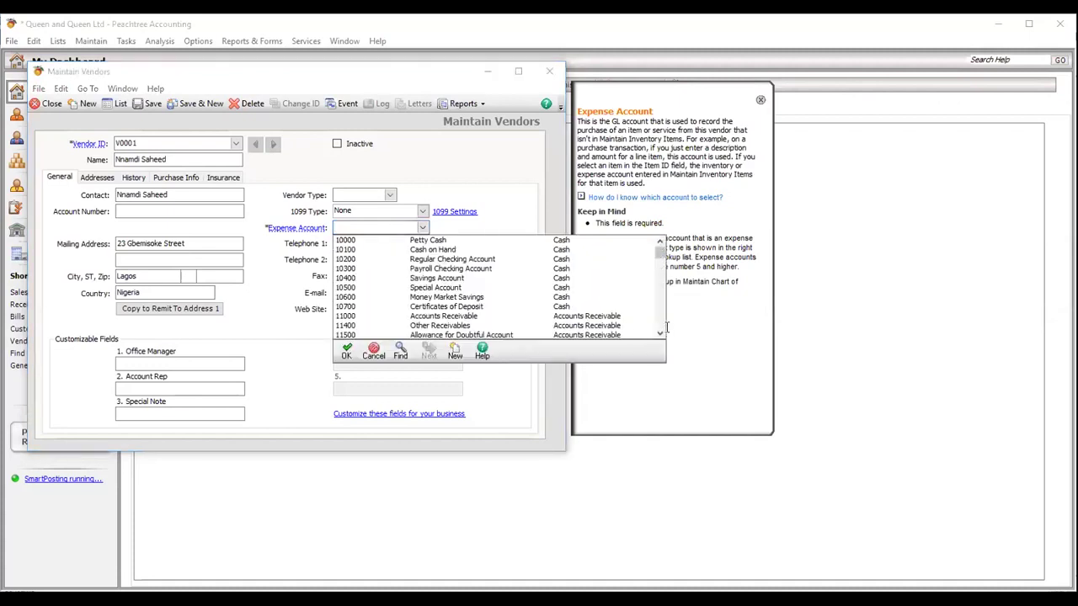
{"action": "left_click_drag", "start_coordinate": [662, 334], "coordinate": [661, 334]}
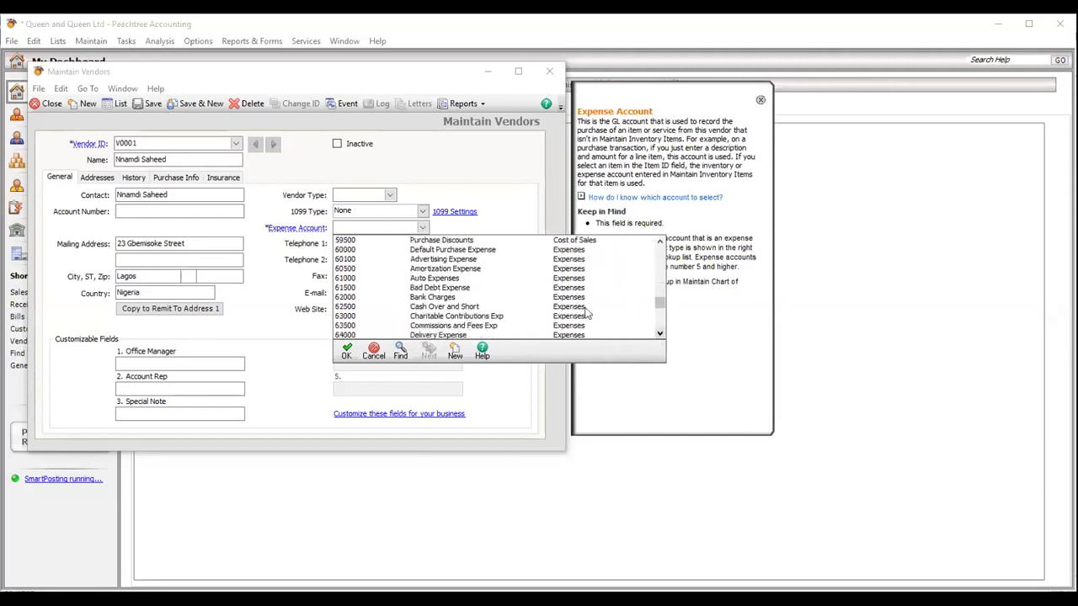
{"action": "left_click", "coordinate": [478, 278]}
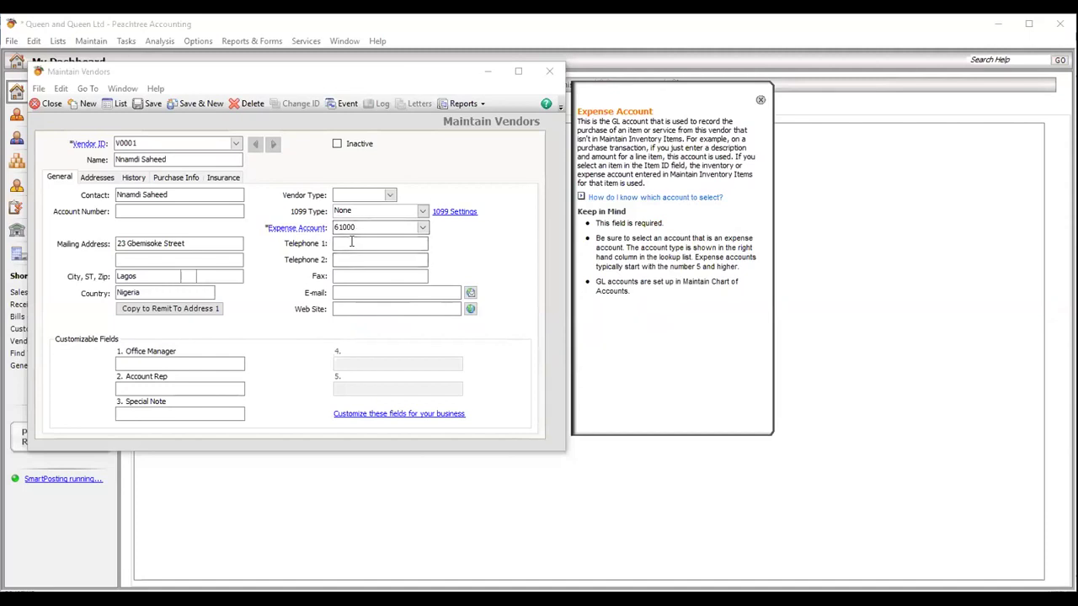
- Enter the vendor's Telephone 1 and Telephone 2 numbers, correcting a mistyped digit
{"action": "left_click", "coordinate": [353, 243]}
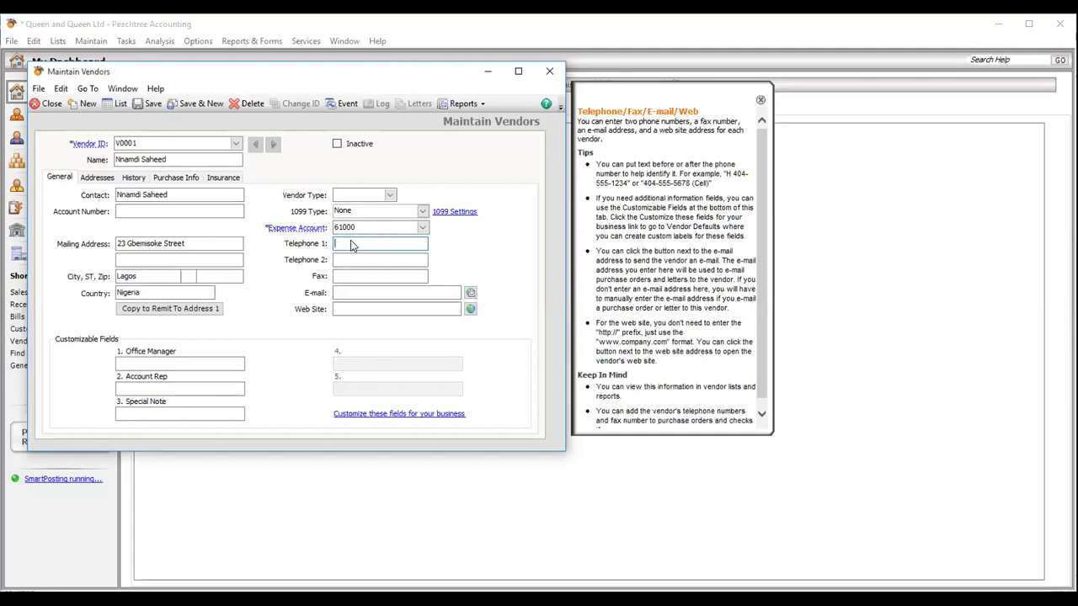
{"action": "type", "text": "0"}
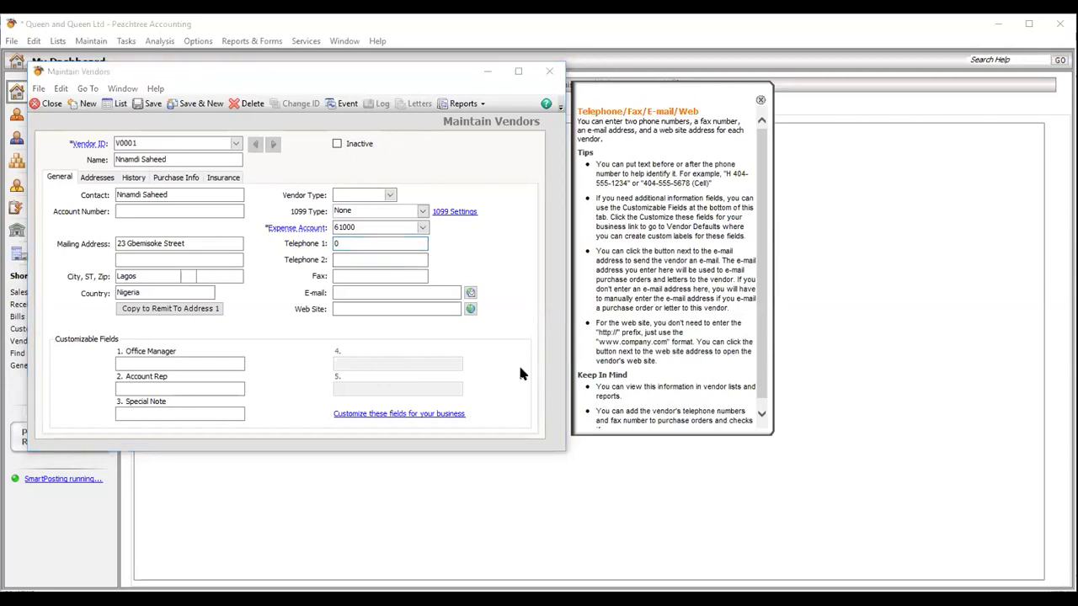
{"action": "left_click", "coordinate": [376, 241]}
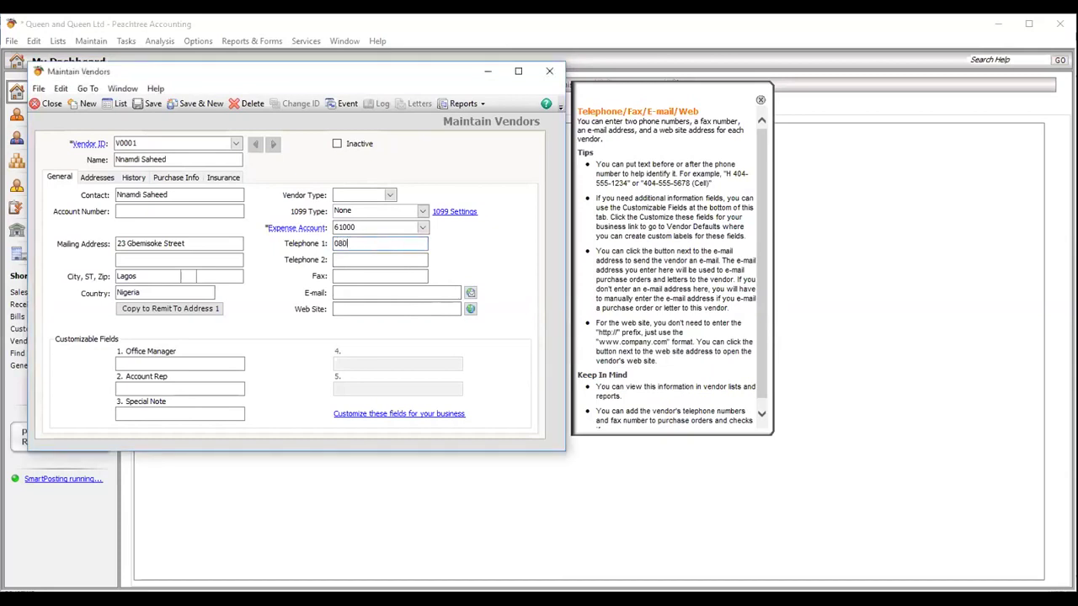
{"action": "key", "text": "Left"}
{"action": "key", "text": "Left"}
{"action": "key", "text": "Left"}
{"action": "key", "text": "Left"}
{"action": "key", "text": "Left"}
{"action": "key", "text": "BackSpace"}
{"action": "type", "text": "7"}
{"action": "left_click", "coordinate": [377, 261]}
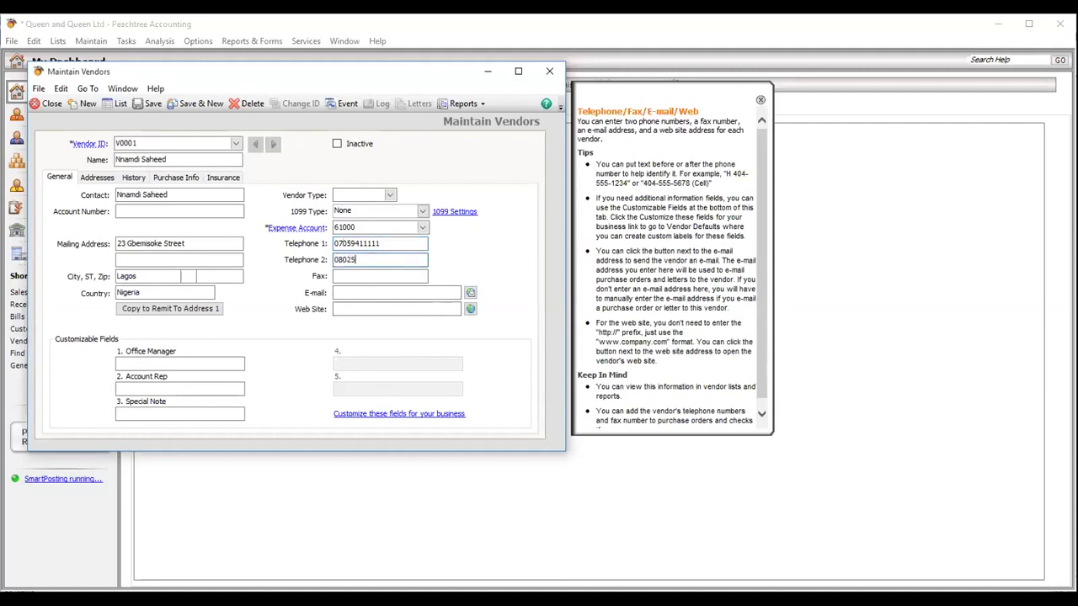
{"action": "key", "text": "Tab"}
{"action": "key", "text": "Tab"}
{"action": "type", "text": "info@"}
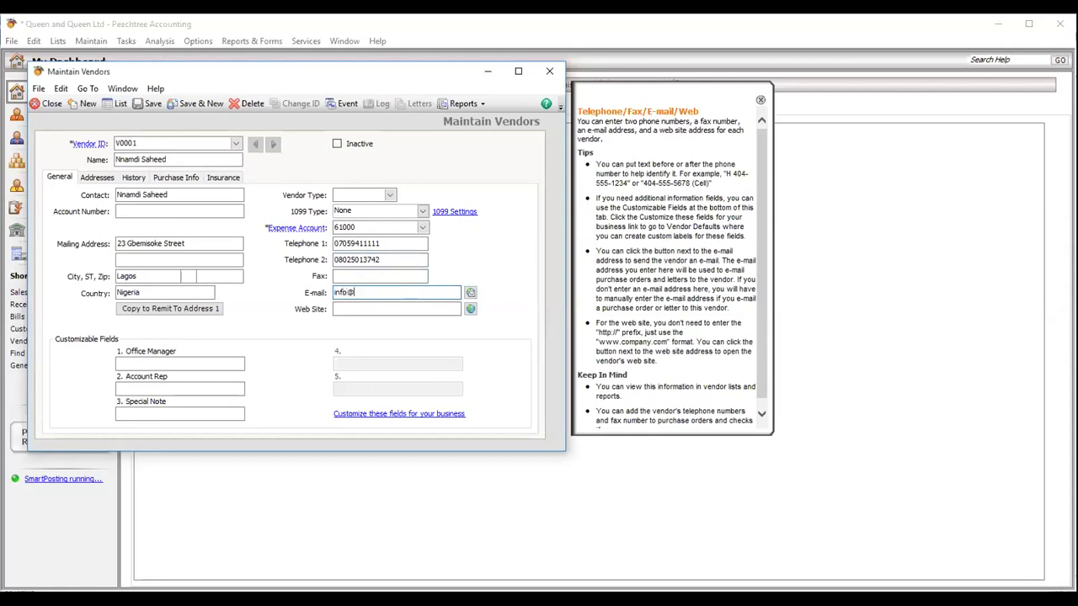
{"action": "type", "text": "vendor.com"}
{"action": "key", "text": "Tab"}
{"action": "type", "text": "www."}
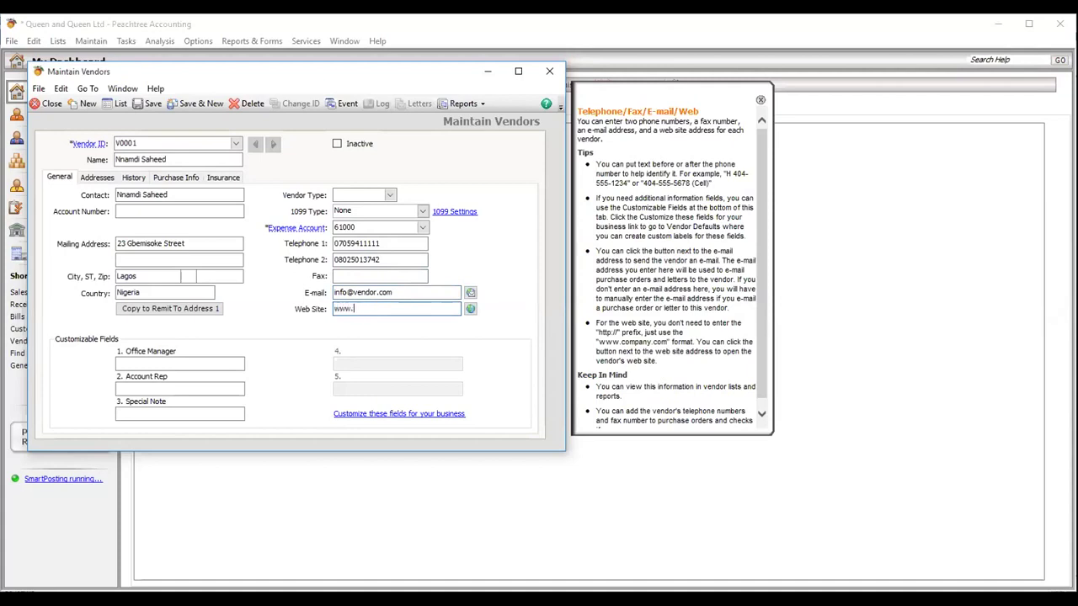
{"action": "type", "text": "vendor.com"}
- Enable vendor custom fields 4 and 5 labelled Sample1 and Sample2, then save the vendor
{"action": "left_click", "coordinate": [368, 413]}
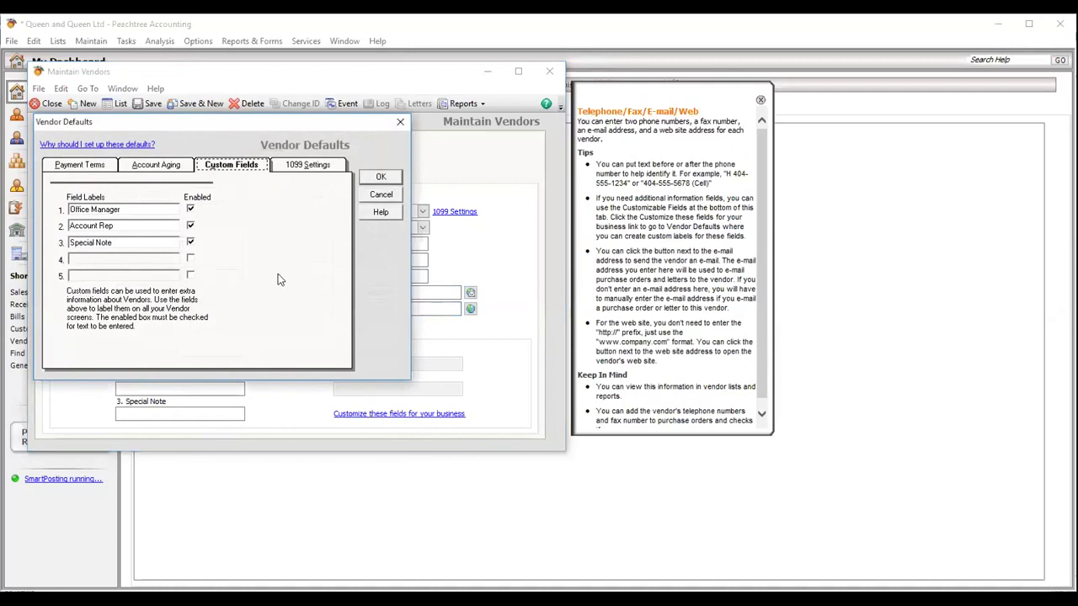
{"action": "left_click", "coordinate": [191, 259]}
{"action": "left_click", "coordinate": [190, 276]}
{"action": "left_click", "coordinate": [379, 178]}
{"action": "left_click", "coordinate": [661, 359]}
{"action": "left_click", "coordinate": [138, 261]}
{"action": "type", "text": "Sample1"}
{"action": "type", "text": "Sample2"}
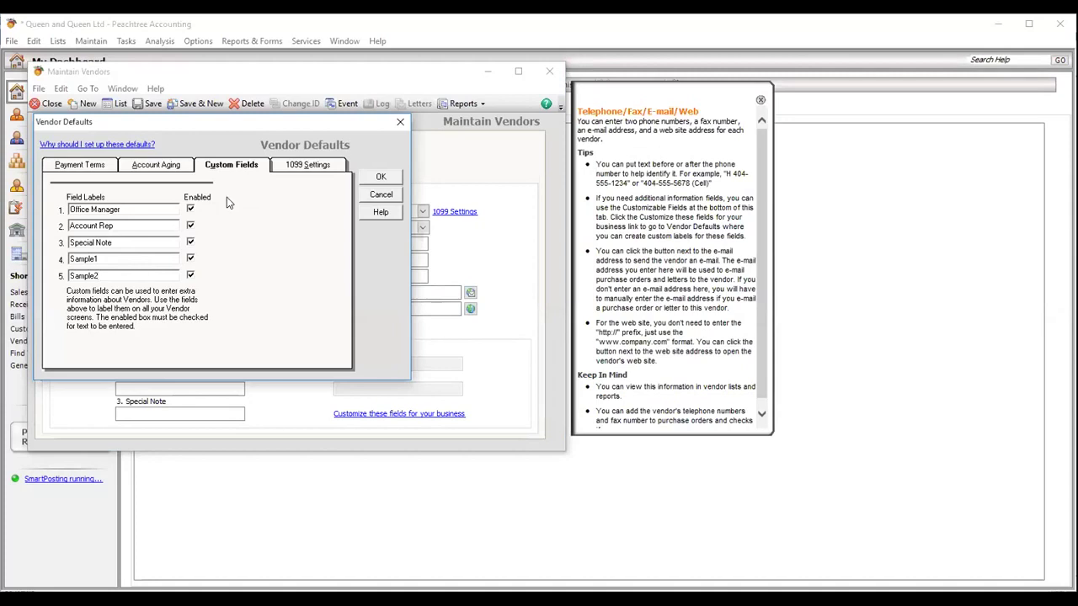
{"action": "left_click", "coordinate": [380, 177]}
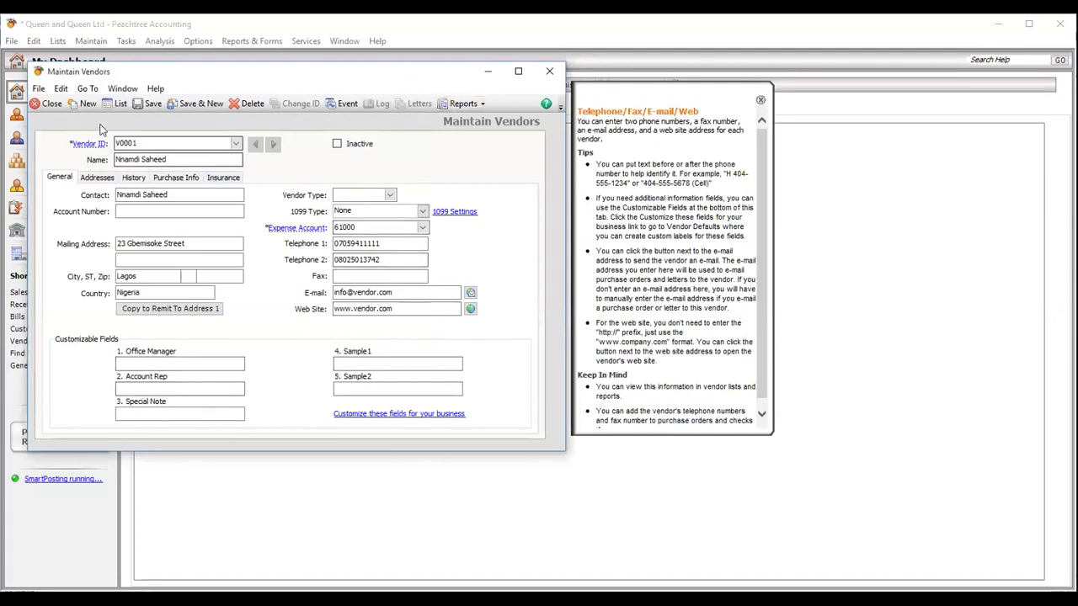
{"action": "left_click", "coordinate": [152, 103]}
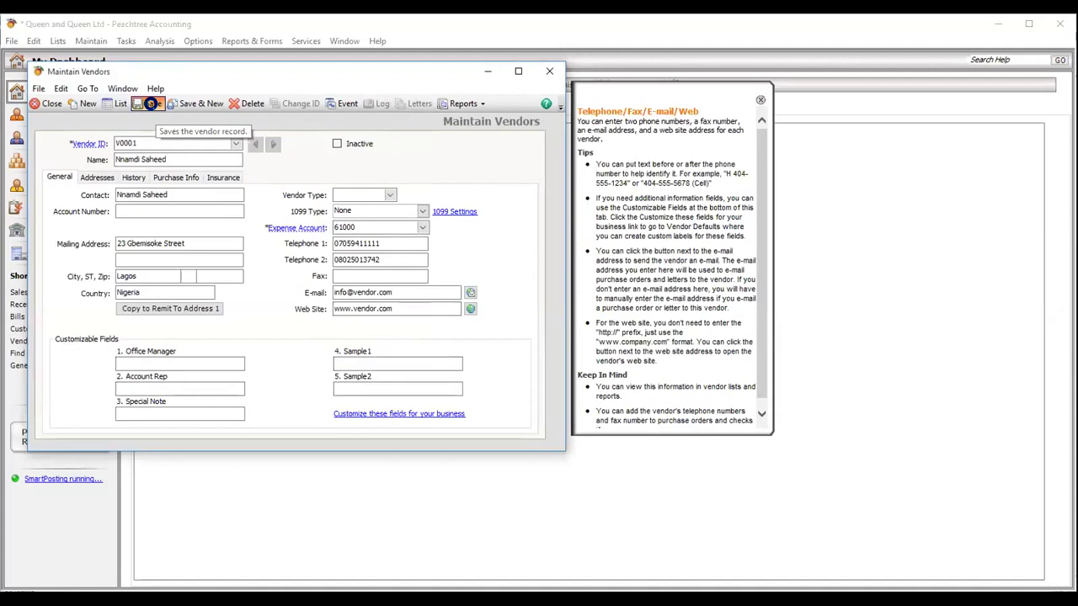
- Close the vendor window and open Maintain Inventory Items
{"action": "left_click", "coordinate": [49, 105]}
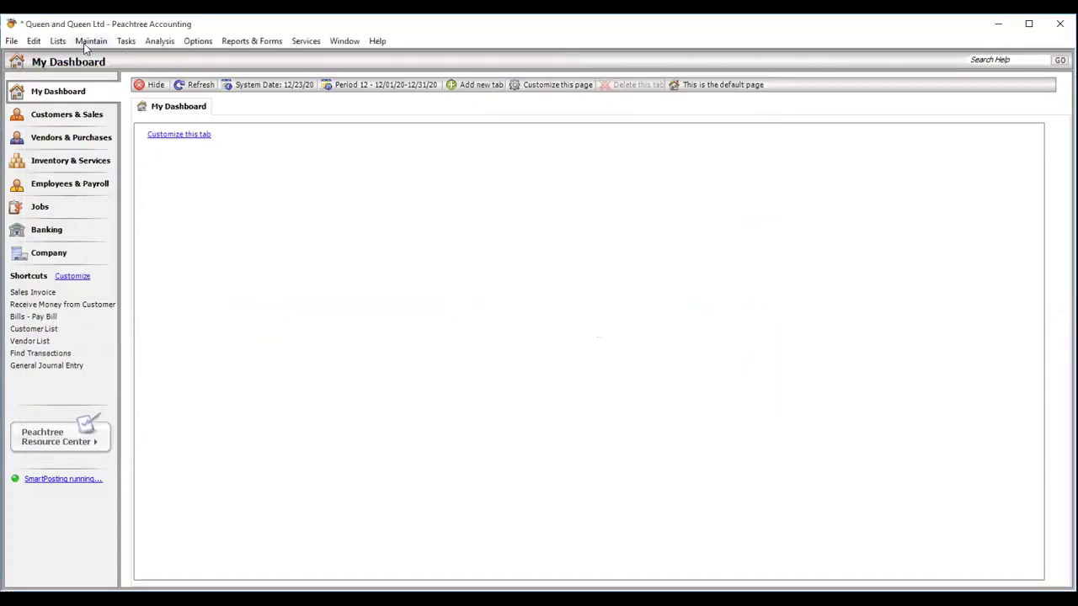
{"action": "left_click", "coordinate": [87, 43]}
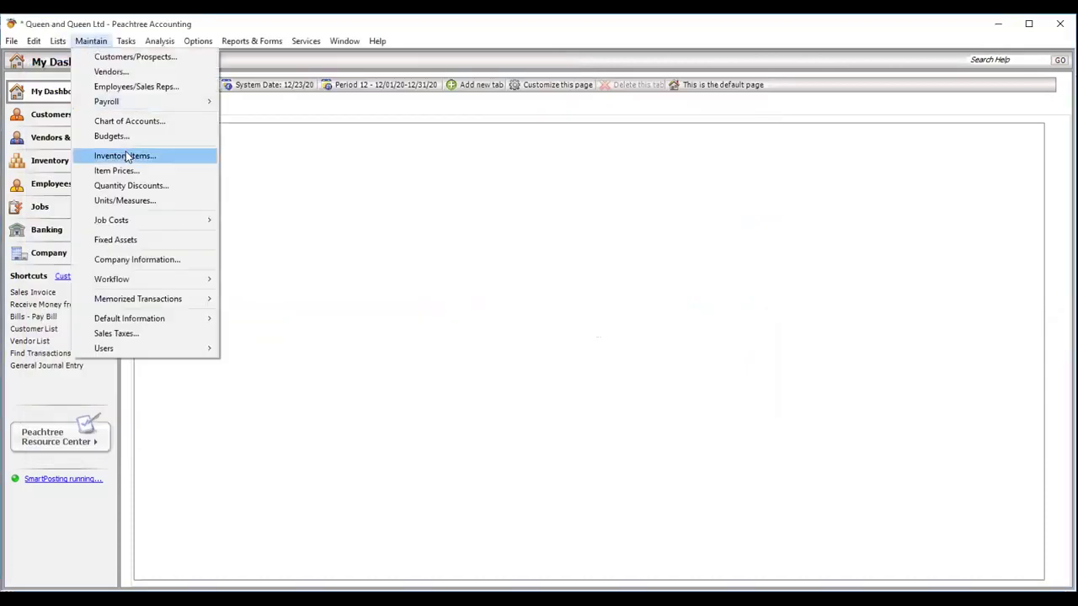
{"action": "left_click", "coordinate": [128, 158]}
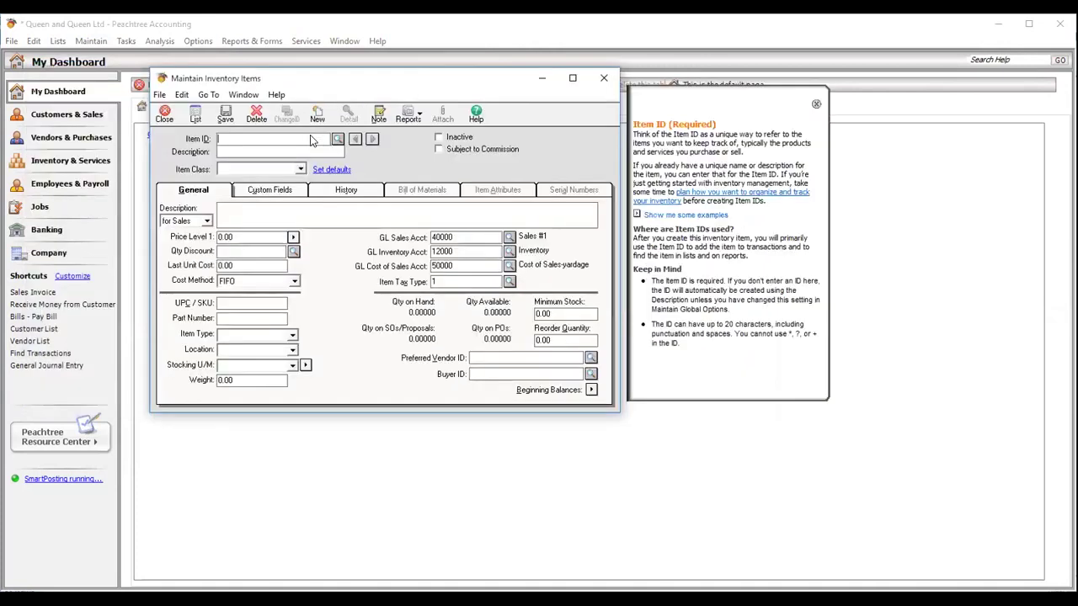
{"action": "left_click", "coordinate": [679, 534]}
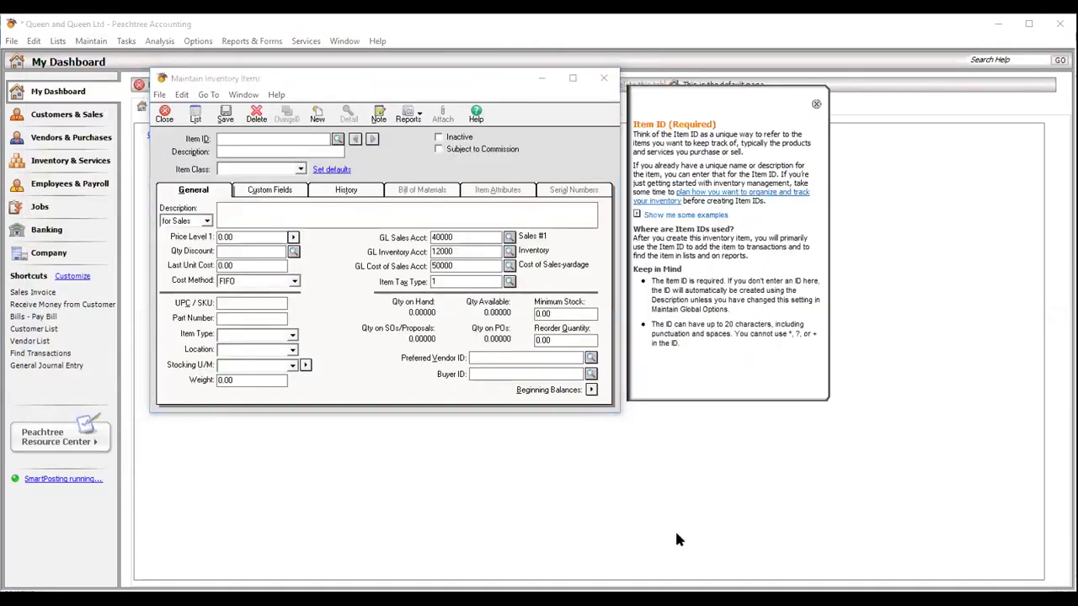
- Enter Item ID 'A4 Paper' and description 'A4 Paper conquoror'
{"action": "left_click", "coordinate": [221, 140]}
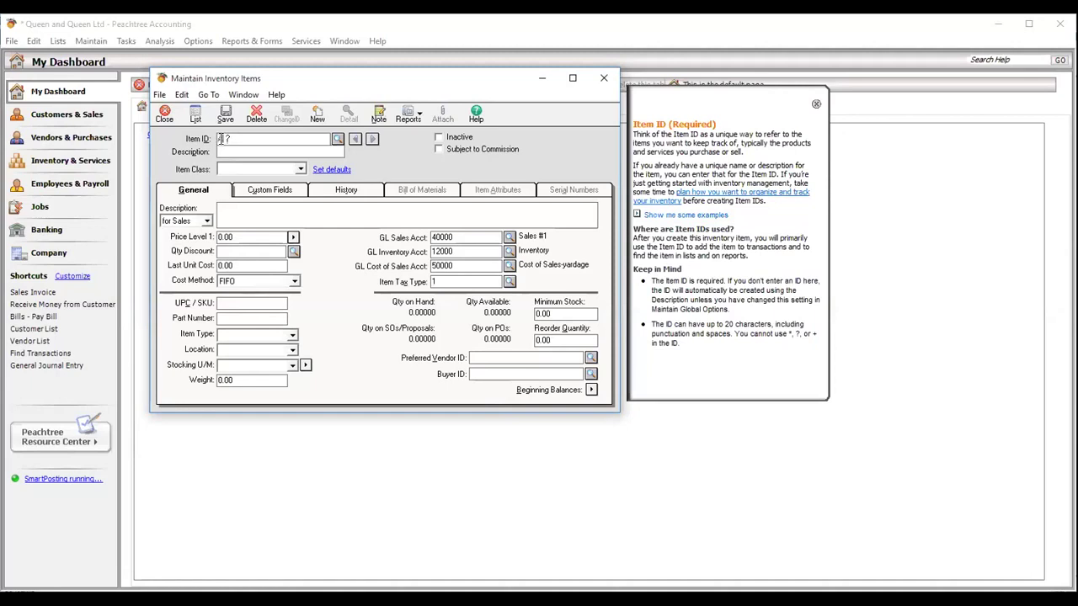
{"action": "type", "text": "A4 Paper"}
{"action": "left_click", "coordinate": [272, 154]}
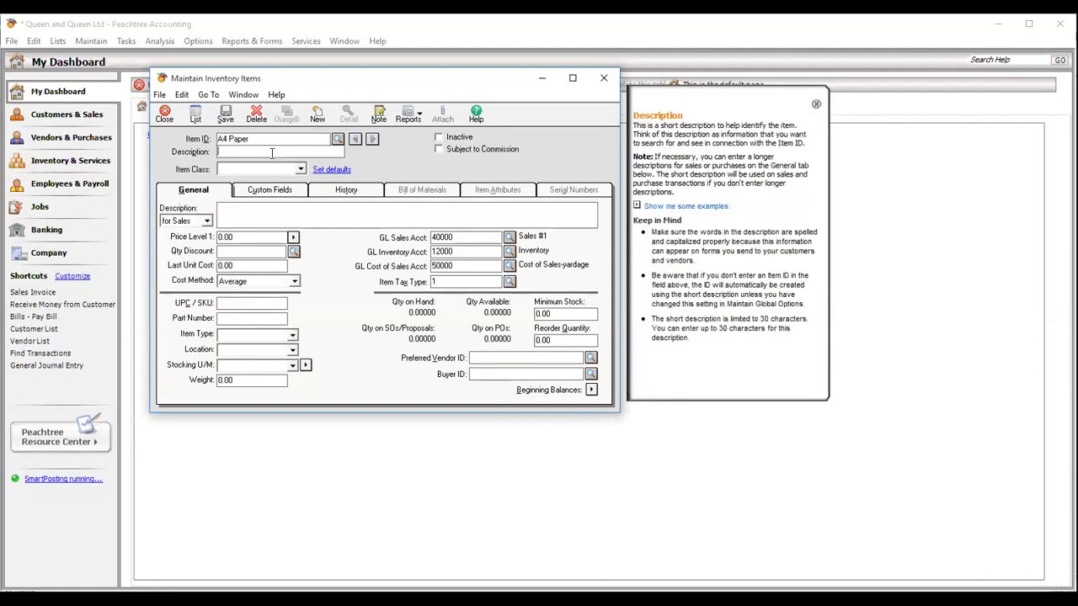
{"action": "type", "text": "A"}
{"action": "key", "text": "BackSpace"}
{"action": "key", "text": "BackSpace"}
{"action": "type", "text": "a"}
{"action": "key", "text": "BackSpace"}
{"action": "type", "text": "A4 Paper conquoror"}
{"action": "left_click", "coordinate": [552, 446]}
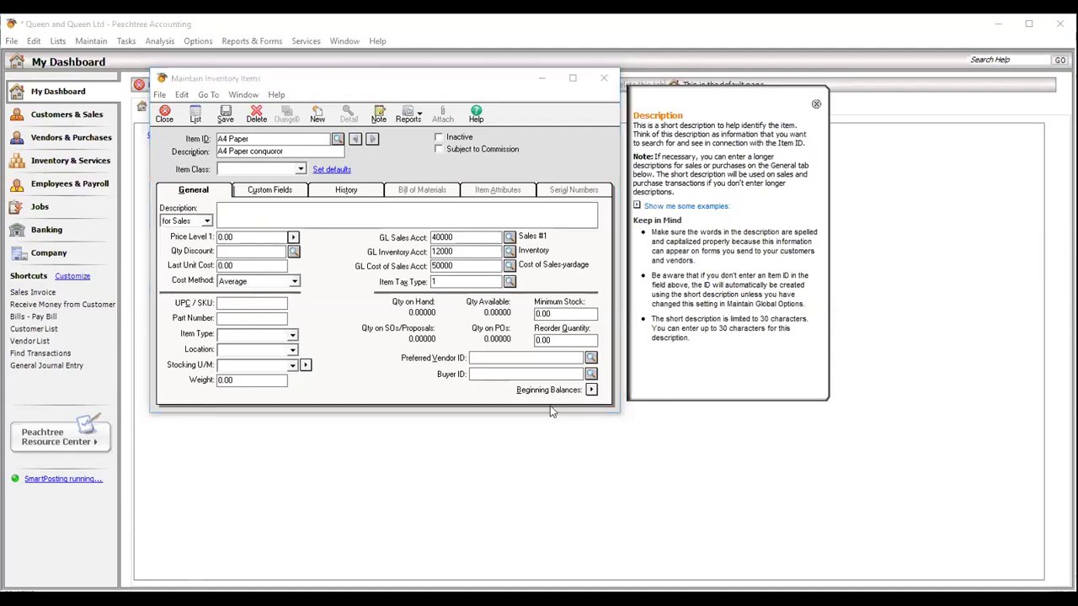
- Copy the description 'A4 Paper conquoror' into the sales description box
{"action": "left_click", "coordinate": [243, 213]}
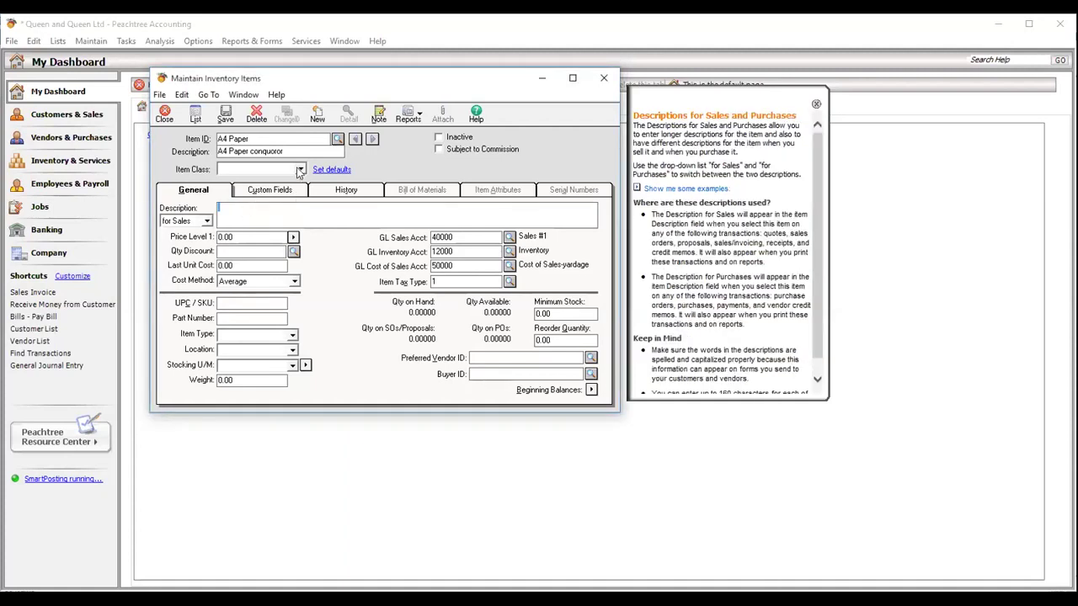
{"action": "left_click", "coordinate": [280, 151]}
{"action": "left_click_drag", "start_coordinate": [283, 152], "coordinate": [213, 154]}
{"action": "key", "text": "ctrl+c"}
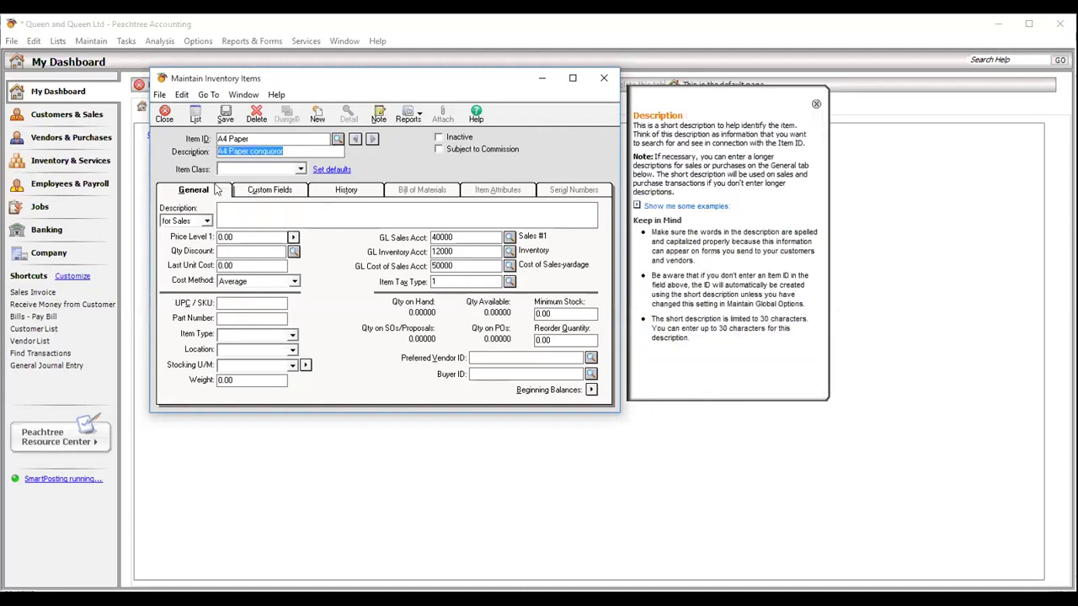
{"action": "left_click", "coordinate": [236, 213]}
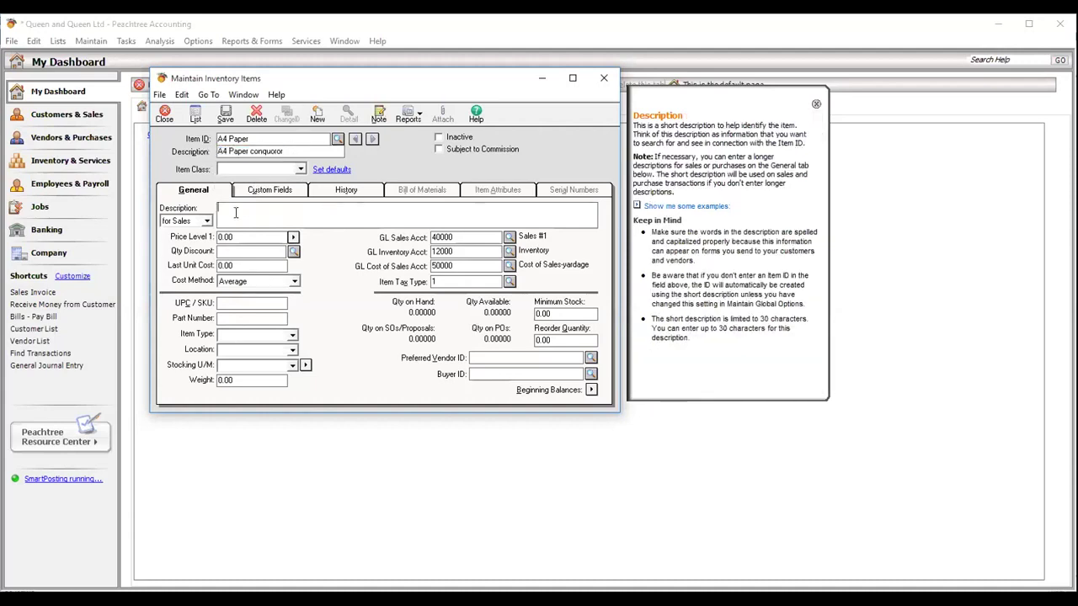
{"action": "key", "text": "ctrl+v"}
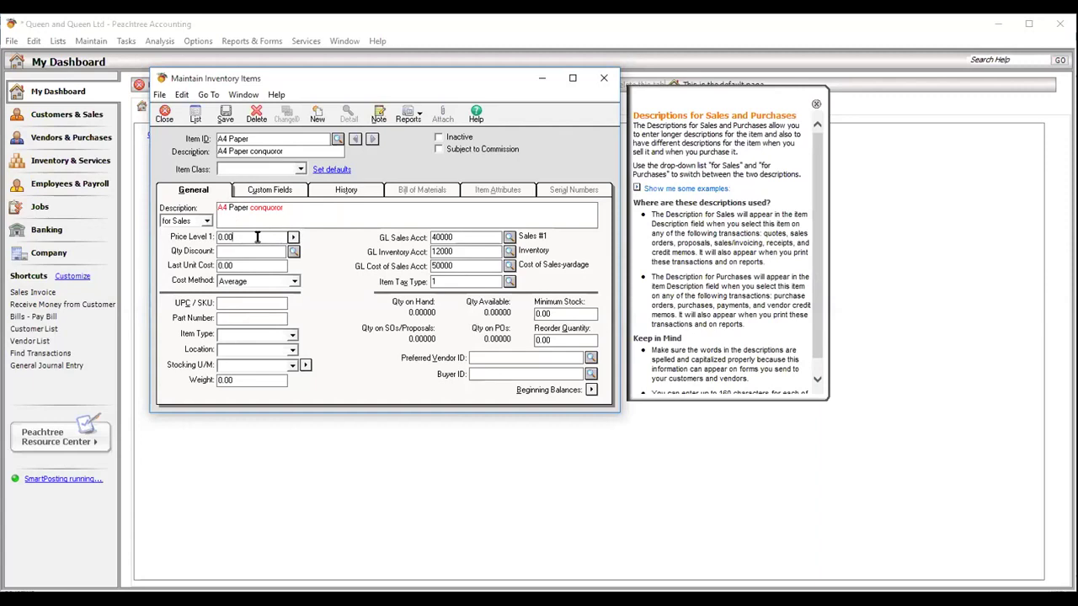
- Set Price Level 1 to 1600 and Last Unit Cost to 10000
{"action": "left_click", "coordinate": [292, 238]}
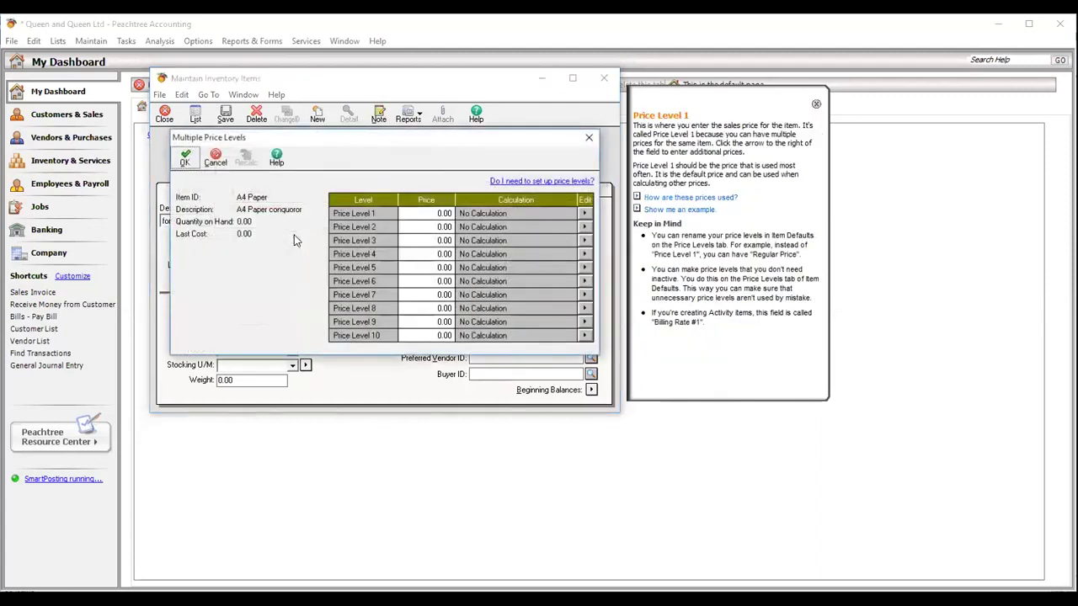
{"action": "left_click", "coordinate": [589, 141]}
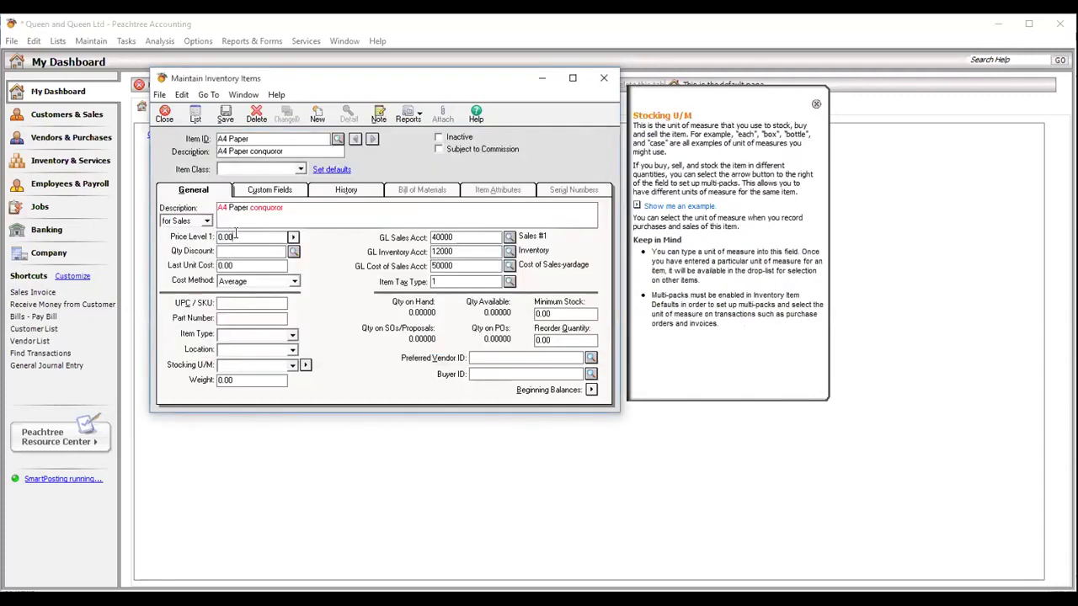
{"action": "left_click", "coordinate": [237, 238]}
{"action": "type", "text": "1600"}
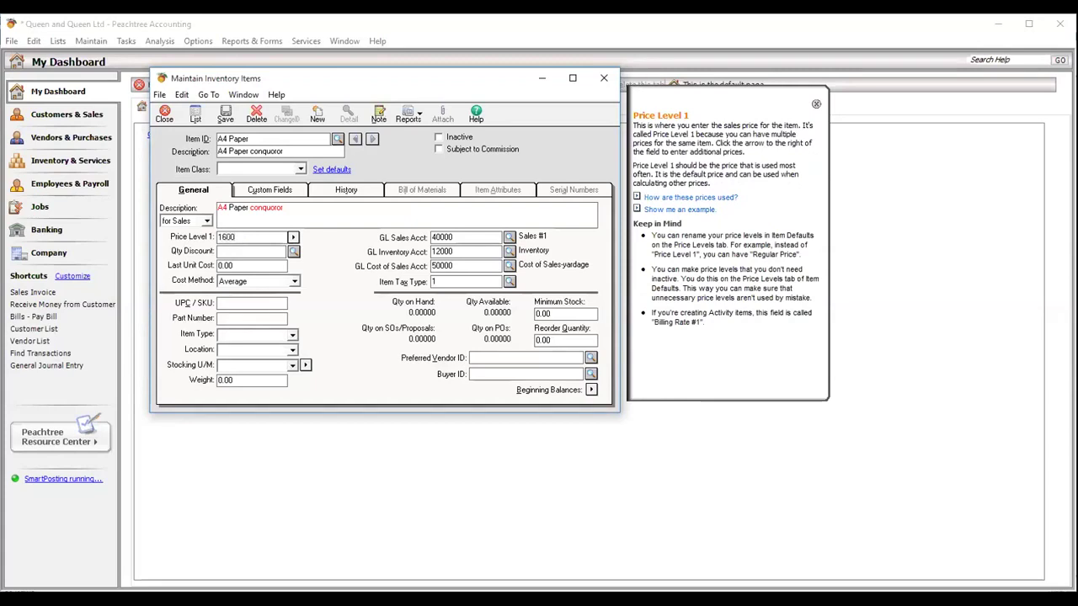
{"action": "left_click", "coordinate": [233, 266]}
{"action": "key", "text": "BackSpace"}
{"action": "key", "text": "BackSpace"}
{"action": "key", "text": "BackSpace"}
{"action": "key", "text": "BackSpace"}
{"action": "type", "text": "1"}
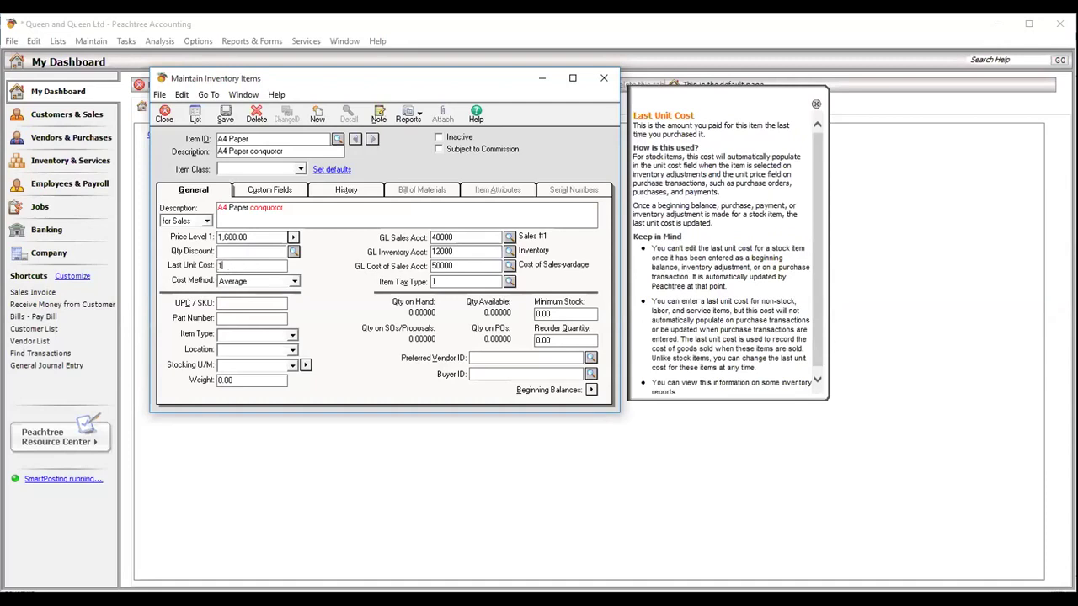
{"action": "type", "text": "0000"}
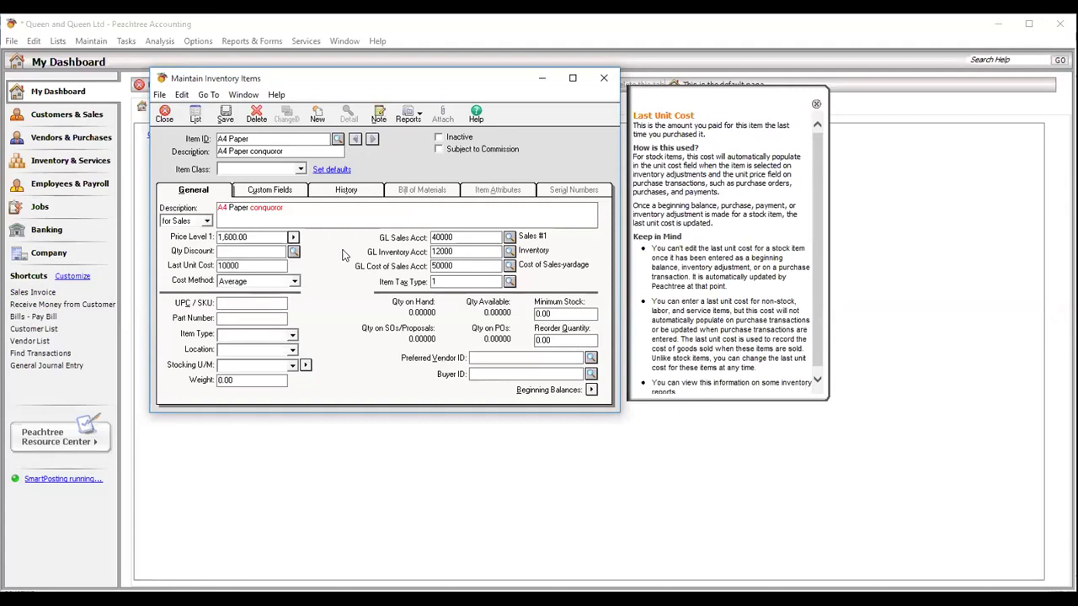
- Choose FIFO cost method and confirm GL accounts 40000 sales, 12000 inventory, 50000 cost of sales
{"action": "left_click", "coordinate": [295, 283]}
{"action": "left_click", "coordinate": [294, 283]}
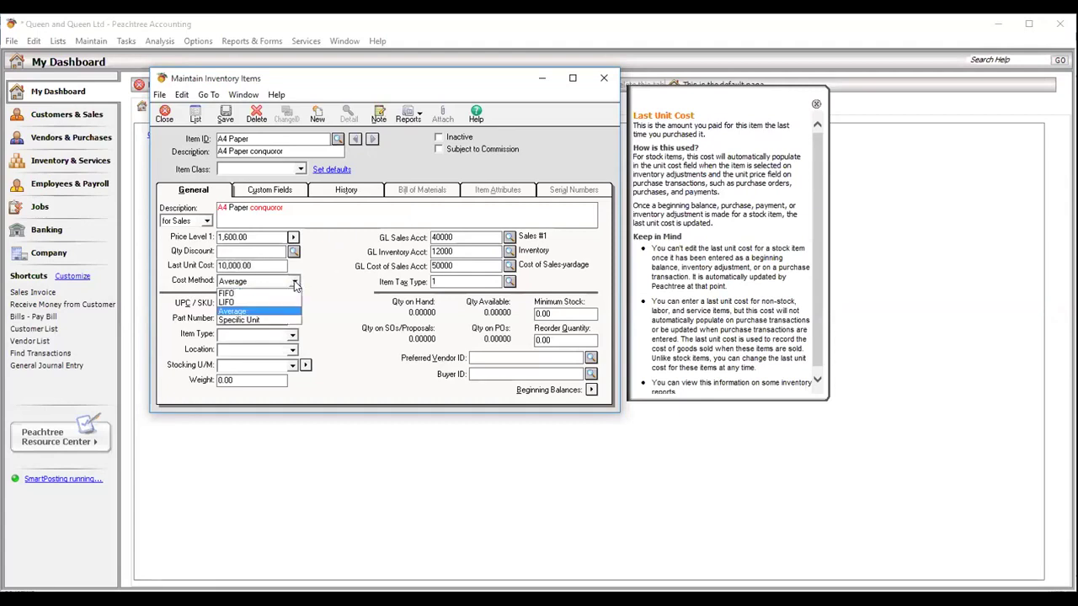
{"action": "left_click", "coordinate": [260, 293]}
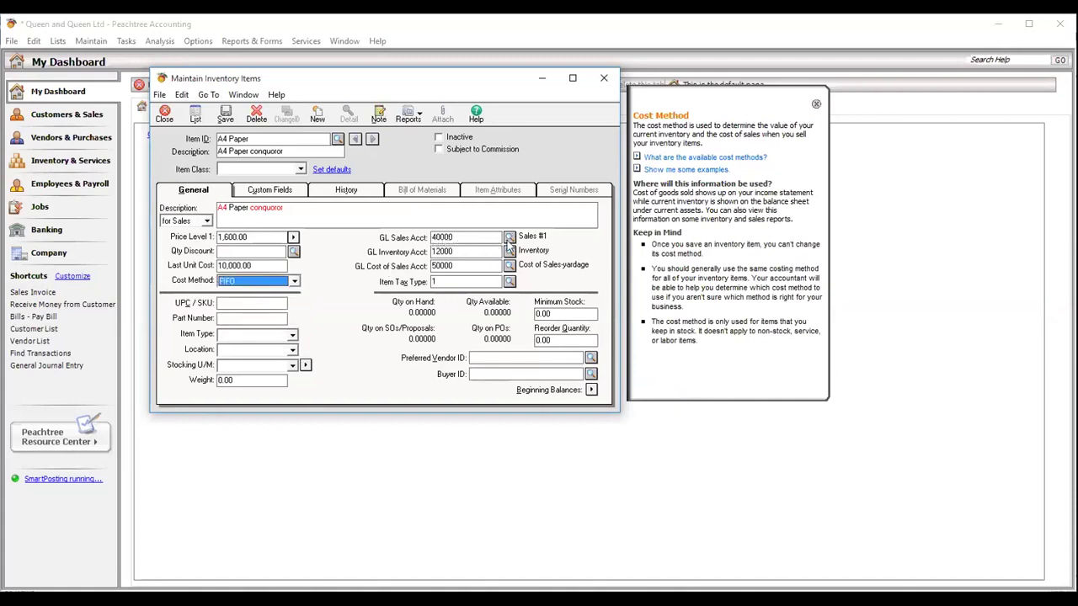
{"action": "left_click", "coordinate": [509, 237]}
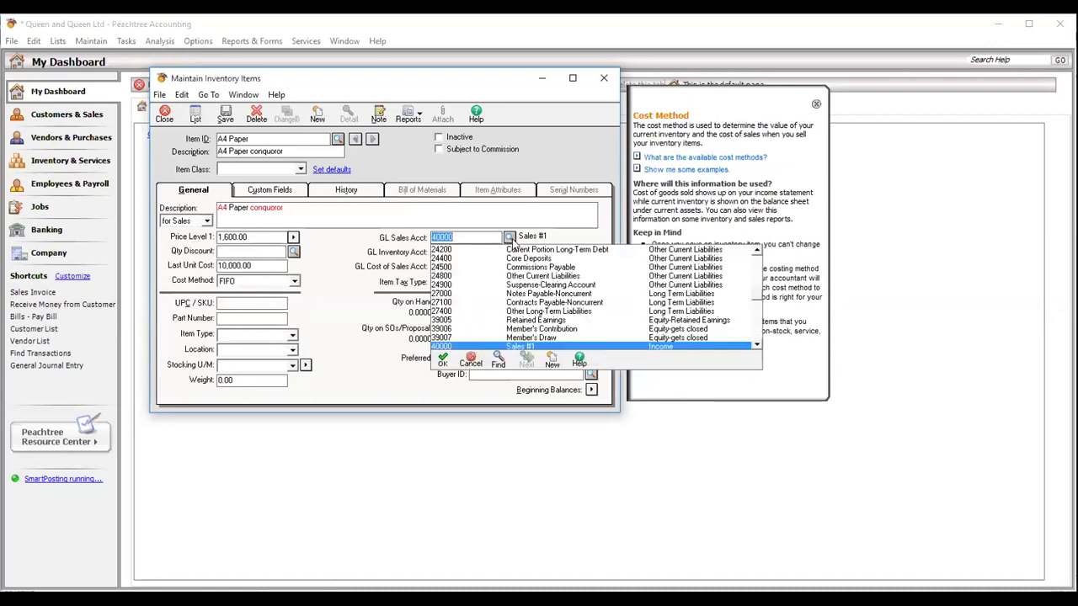
{"action": "left_click", "coordinate": [510, 239]}
{"action": "left_click", "coordinate": [510, 252]}
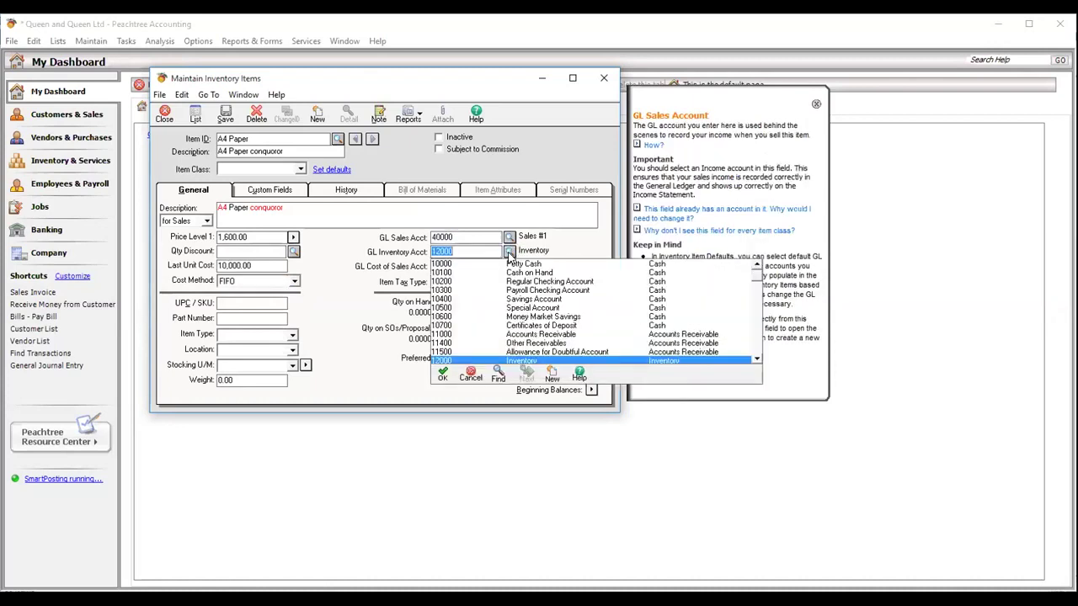
{"action": "left_click", "coordinate": [509, 253]}
{"action": "left_click", "coordinate": [509, 266]}
{"action": "left_click", "coordinate": [510, 266]}
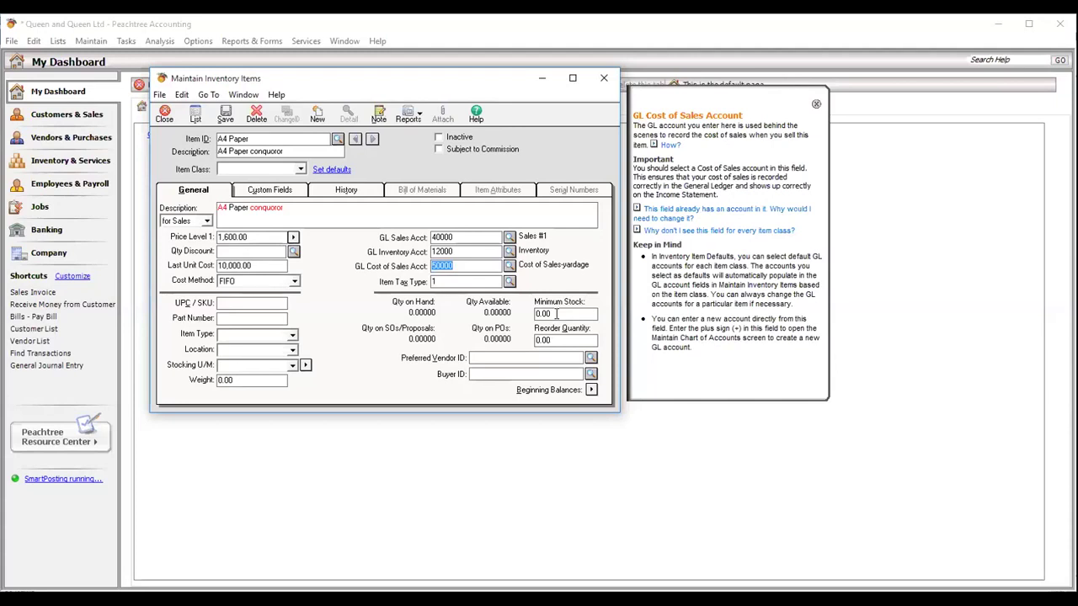
- Enter minimum stock 500 and reorder quantity 1000 for A4 Paper
{"action": "left_click", "coordinate": [556, 313]}
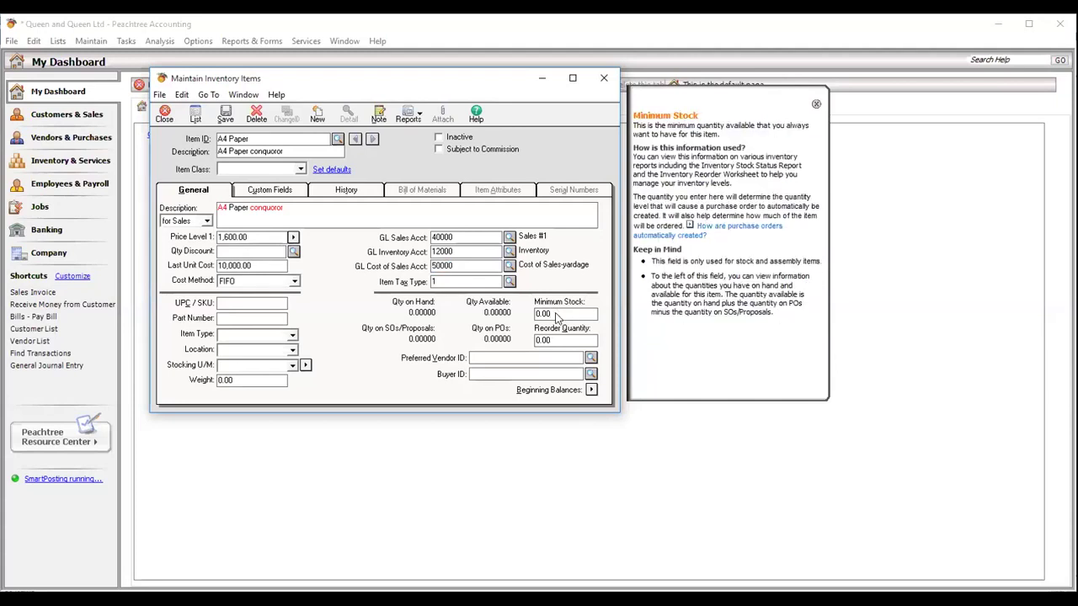
{"action": "key", "text": "BackSpace"}
{"action": "key", "text": "BackSpace"}
{"action": "key", "text": "BackSpace"}
{"action": "key", "text": "BackSpace"}
{"action": "type", "text": "500"}
{"action": "left_click", "coordinate": [563, 339]}
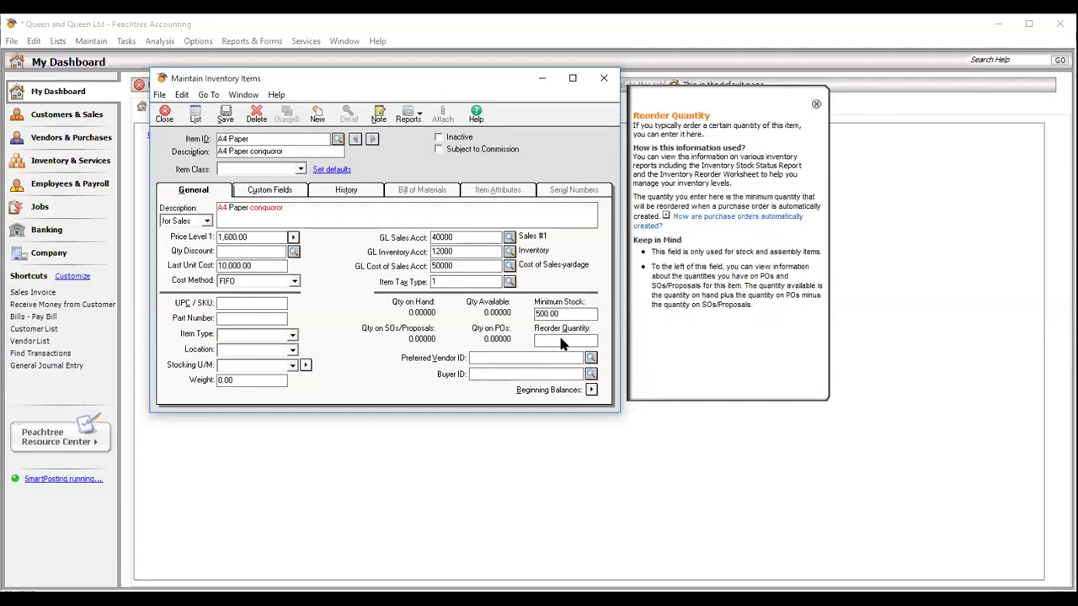
{"action": "type", "text": "2"}
{"action": "type", "text": "00"}
{"action": "key", "text": "BackSpace"}
{"action": "key", "text": "BackSpace"}
{"action": "key", "text": "BackSpace"}
{"action": "type", "text": "1000"}
{"action": "left_click", "coordinate": [480, 360]}
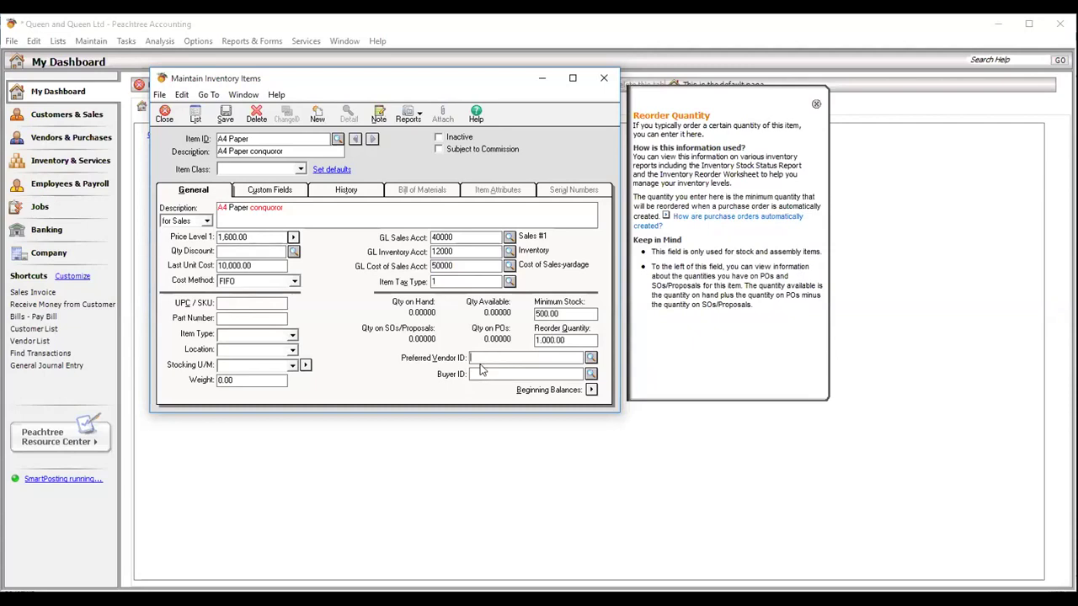
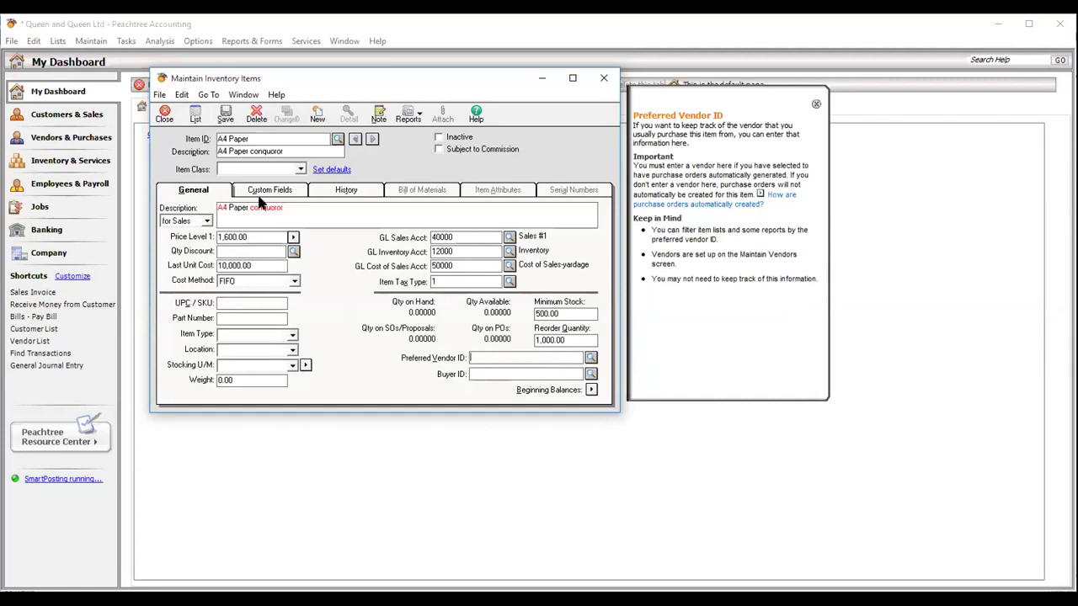
- Make A4 Paper a Stock item after the missing item class warning
{"action": "left_click", "coordinate": [225, 118]}
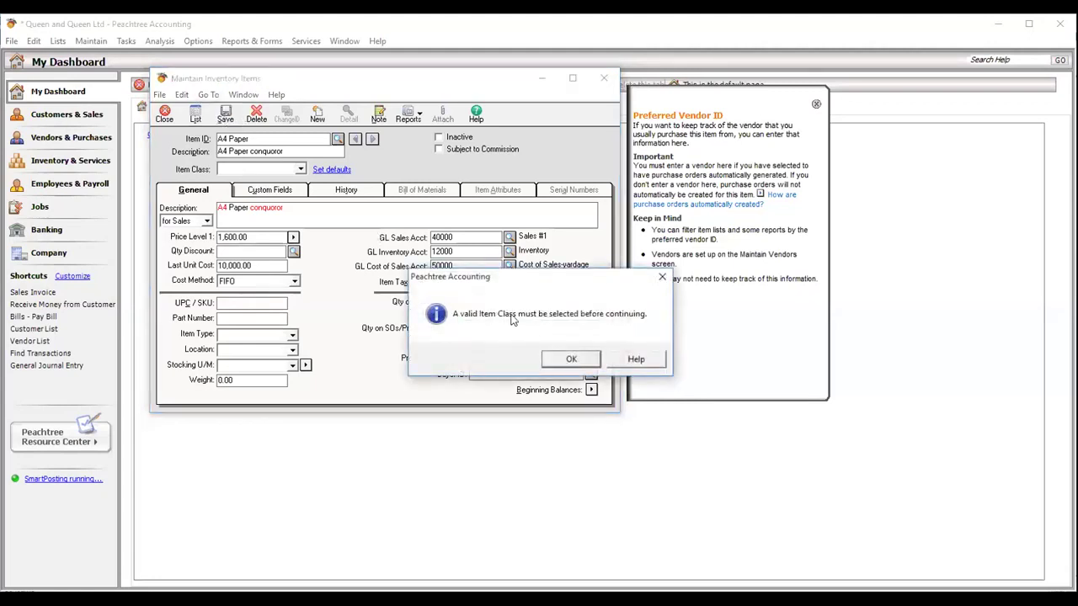
{"action": "left_click", "coordinate": [570, 360]}
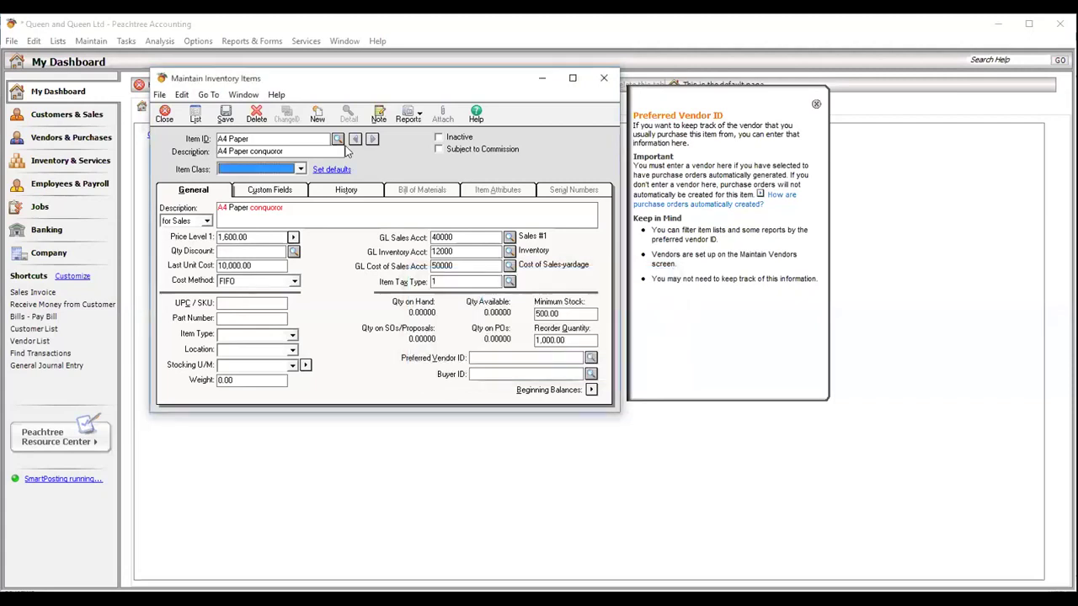
{"action": "left_click", "coordinate": [301, 170]}
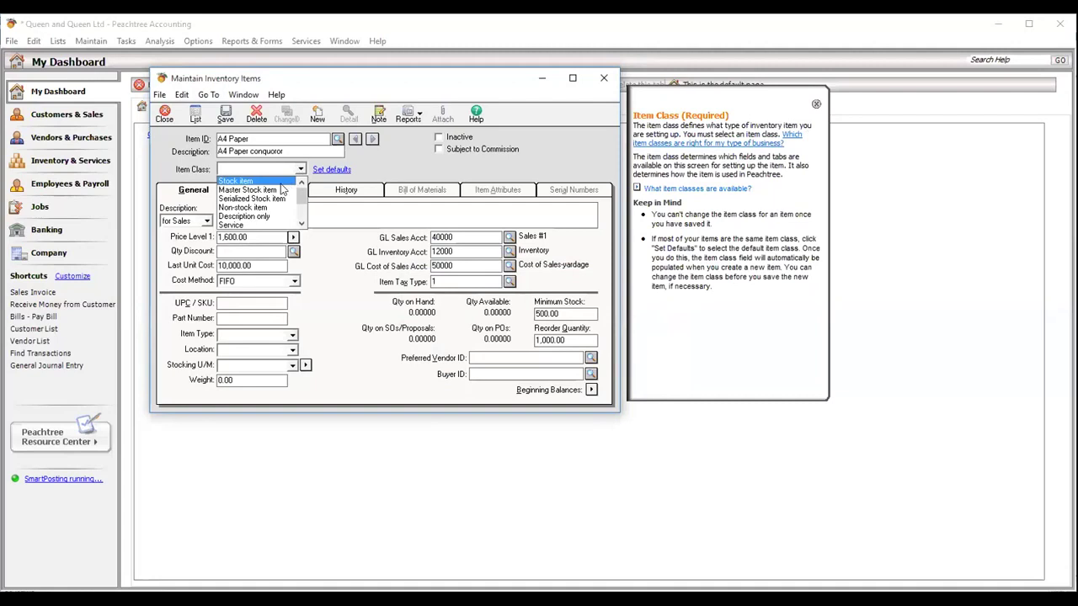
{"action": "left_click", "coordinate": [282, 179]}
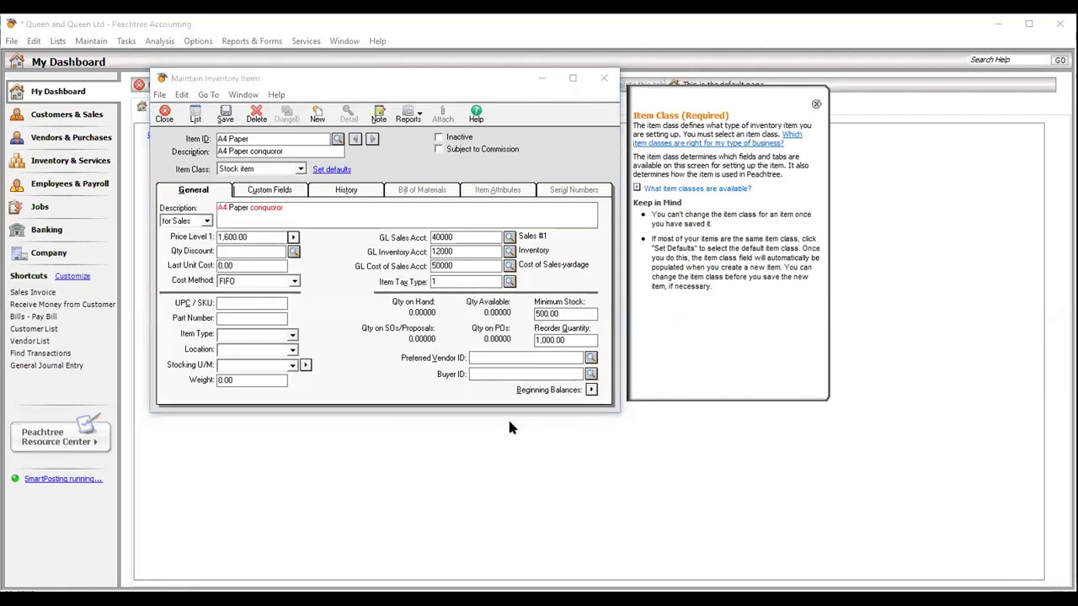
- Change Last Unit Cost to 1000, save the A4 Paper item and close the form
{"action": "left_click", "coordinate": [250, 265]}
{"action": "type", "text": "1000"}
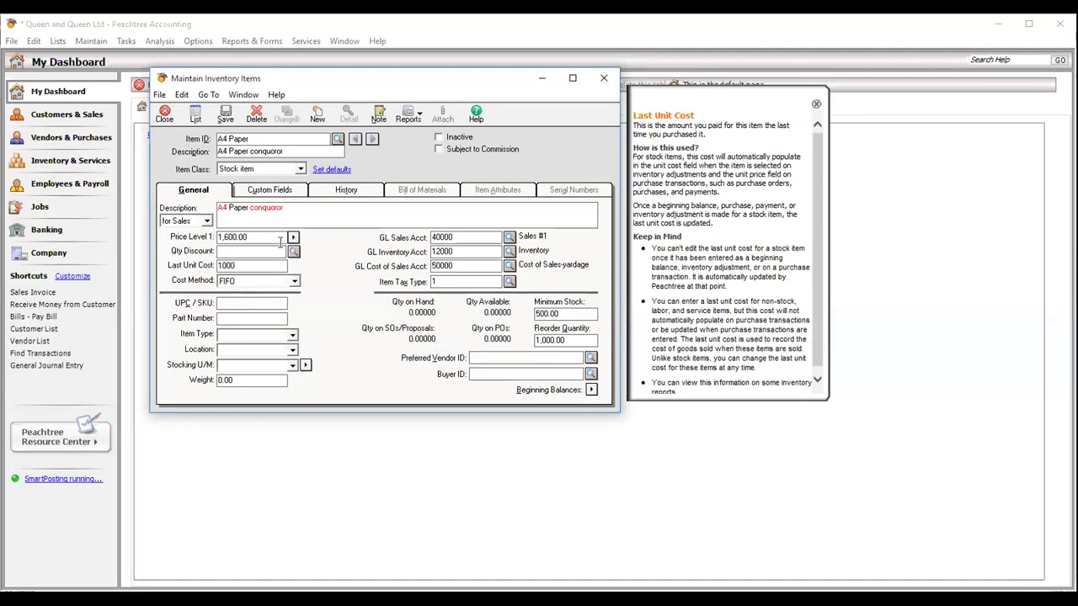
{"action": "key", "text": "ctrl+s"}
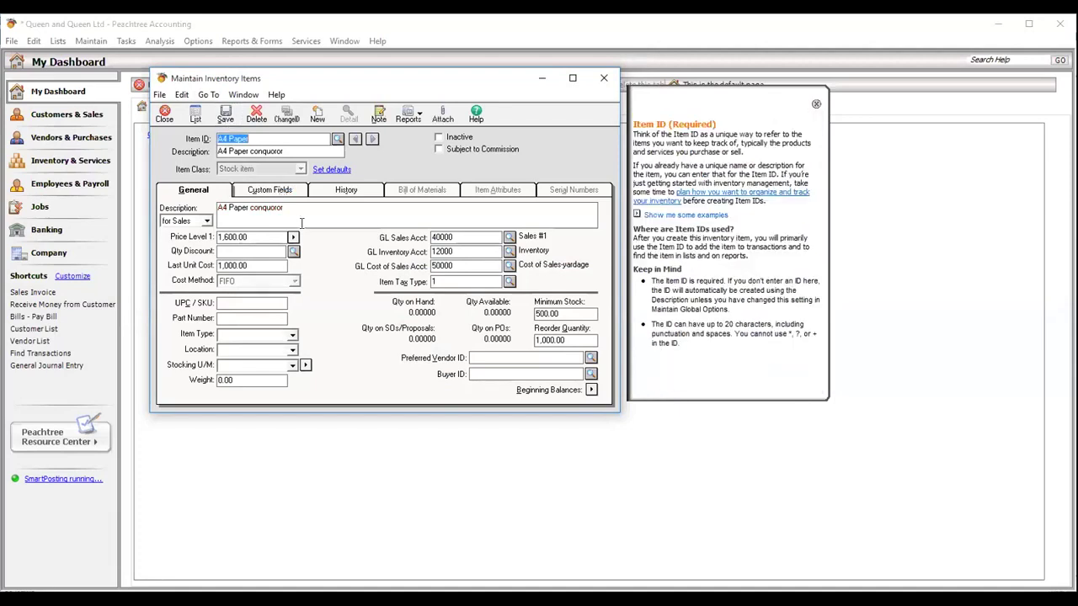
{"action": "left_click", "coordinate": [166, 116]}
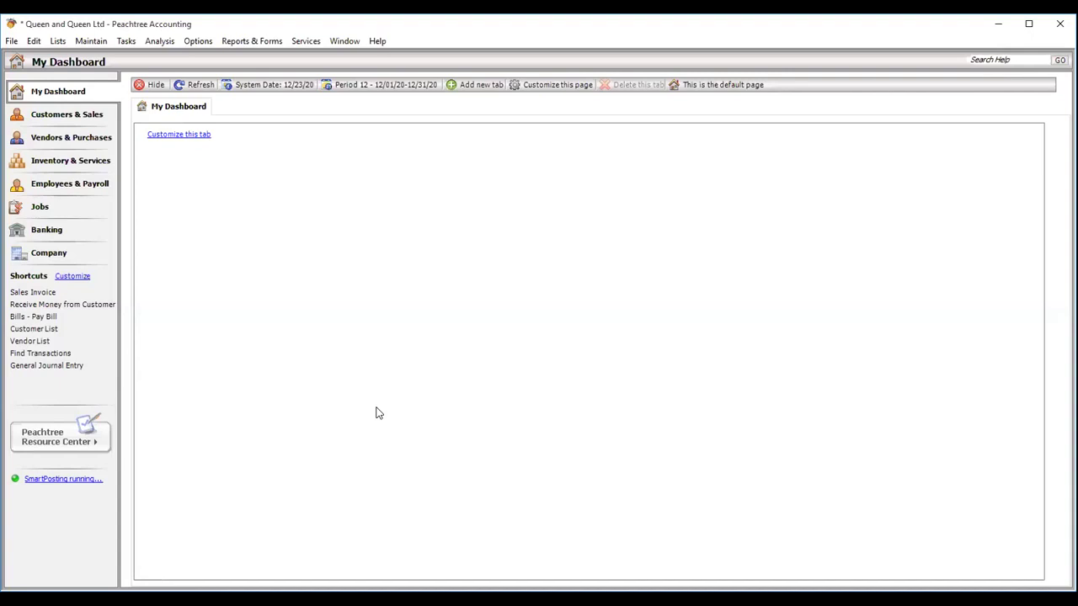
- Switch back to Peachtree Accounting and bring up the Maintain menu
{"action": "key", "text": "alt+Tab"}
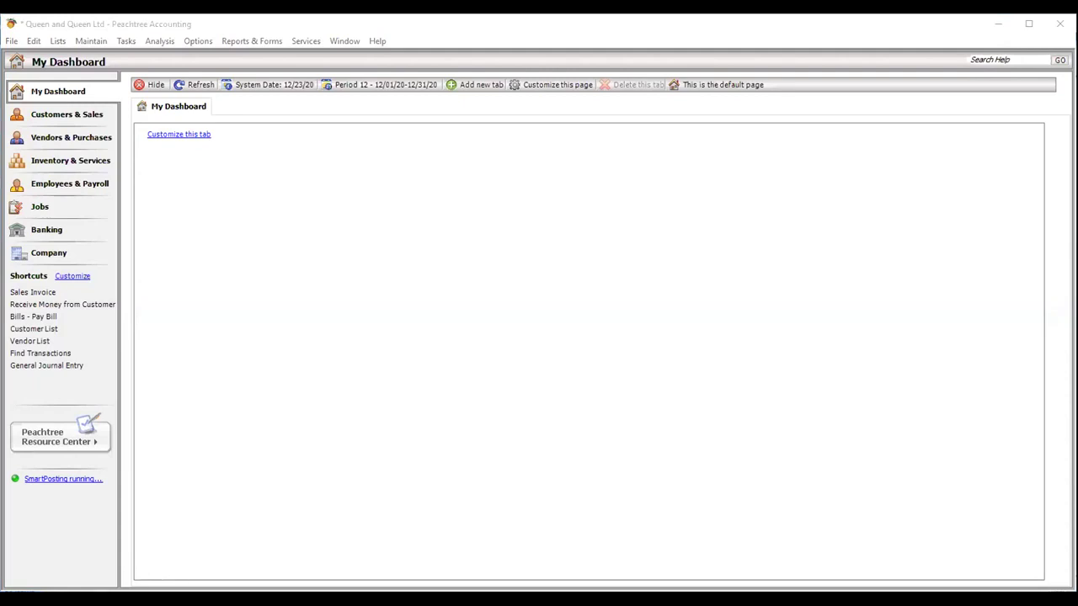
{"action": "key", "text": "alt+Tab"}
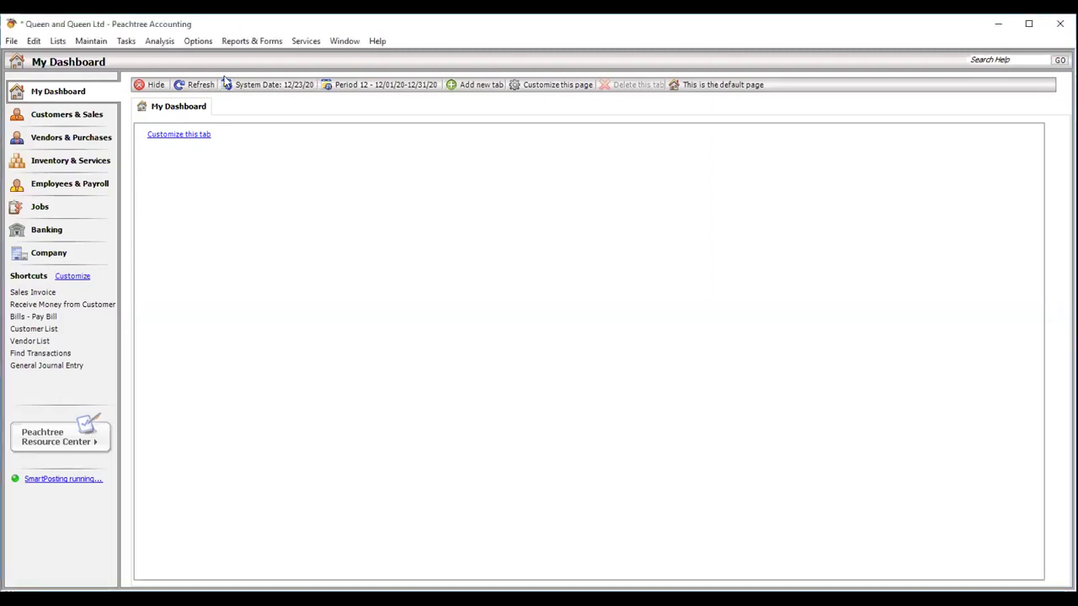
{"action": "left_click", "coordinate": [238, 42]}
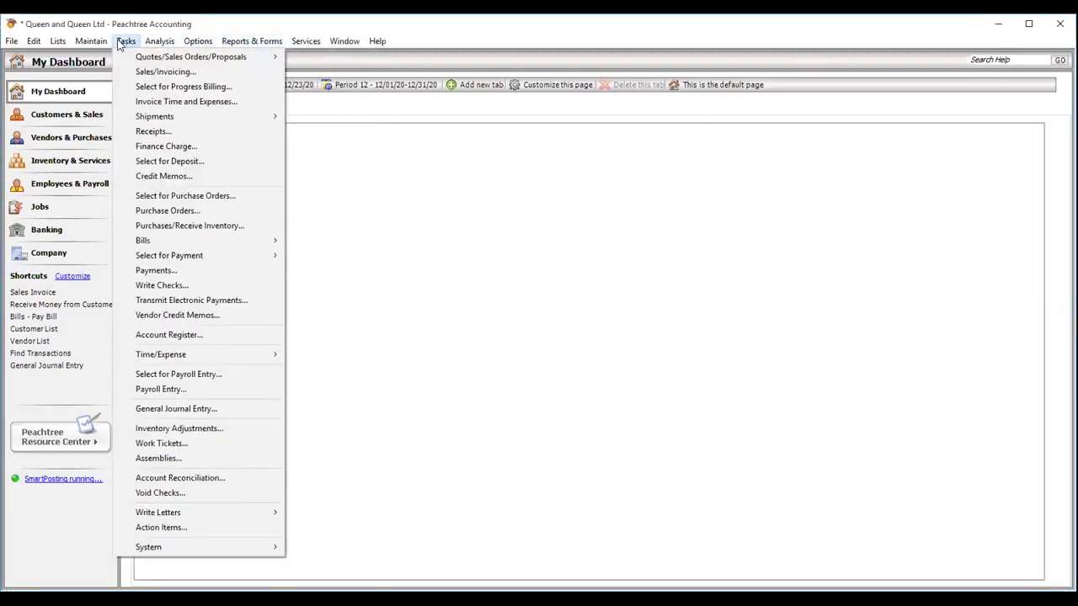
{"action": "mouse_move", "coordinate": [97, 46]}
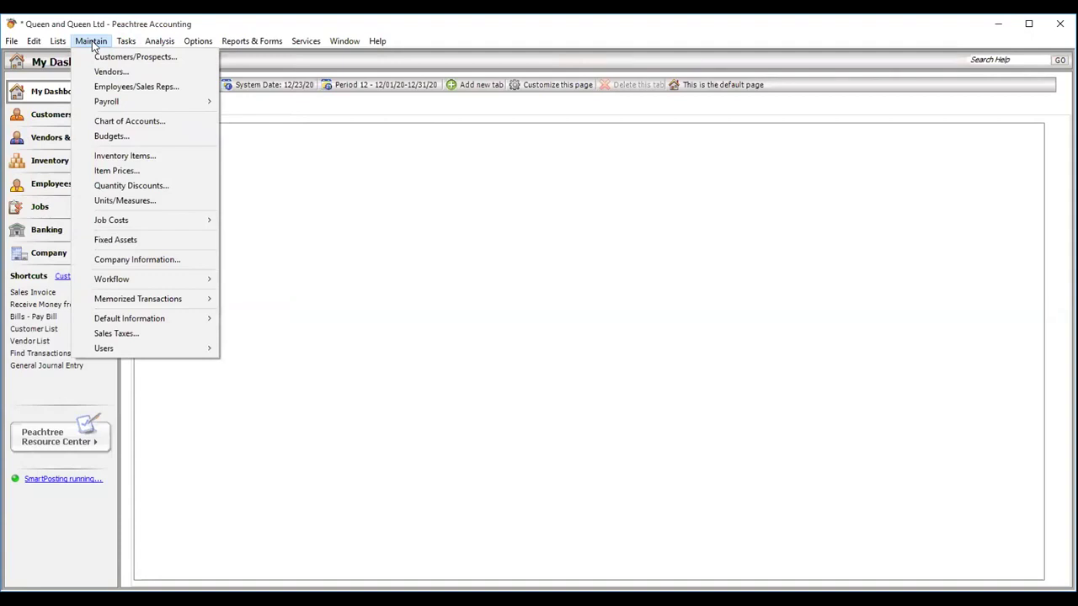
- Replace the Telephone value in Company Information with the new number and save
{"action": "left_click", "coordinate": [124, 261]}
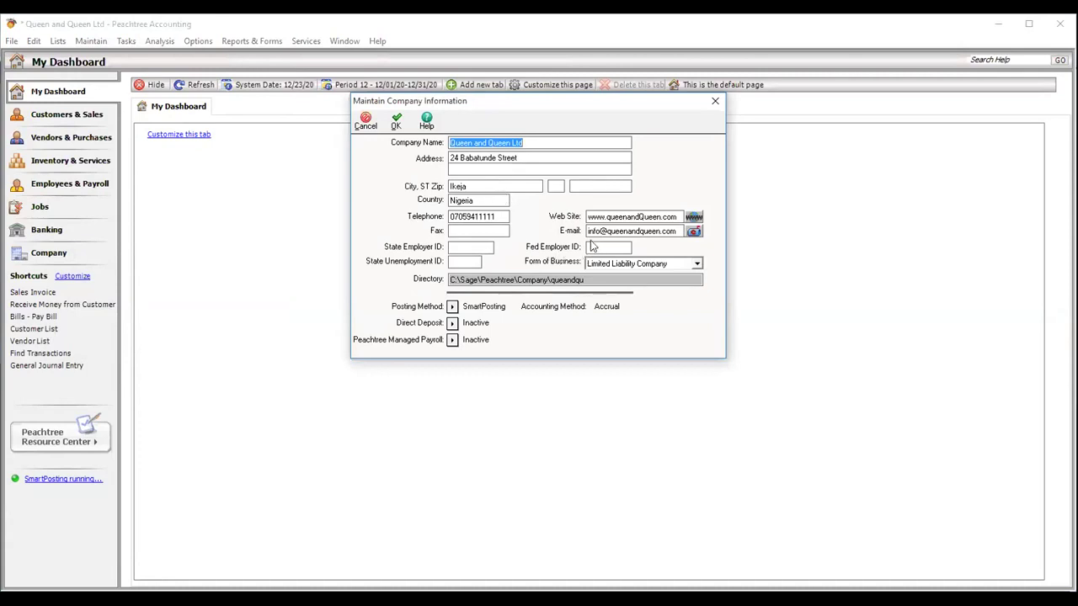
{"action": "left_click", "coordinate": [497, 216]}
{"action": "key", "text": "BackSpace"}
{"action": "key", "text": "BackSpace"}
{"action": "key", "text": "BackSpace"}
{"action": "key", "text": "BackSpace"}
{"action": "key", "text": "BackSpace"}
{"action": "key", "text": "BackSpace"}
{"action": "key", "text": "BackSpace"}
{"action": "key", "text": "BackSpace"}
{"action": "key", "text": "BackSpace"}
{"action": "key", "text": "BackSpace"}
{"action": "key", "text": "BackSpace"}
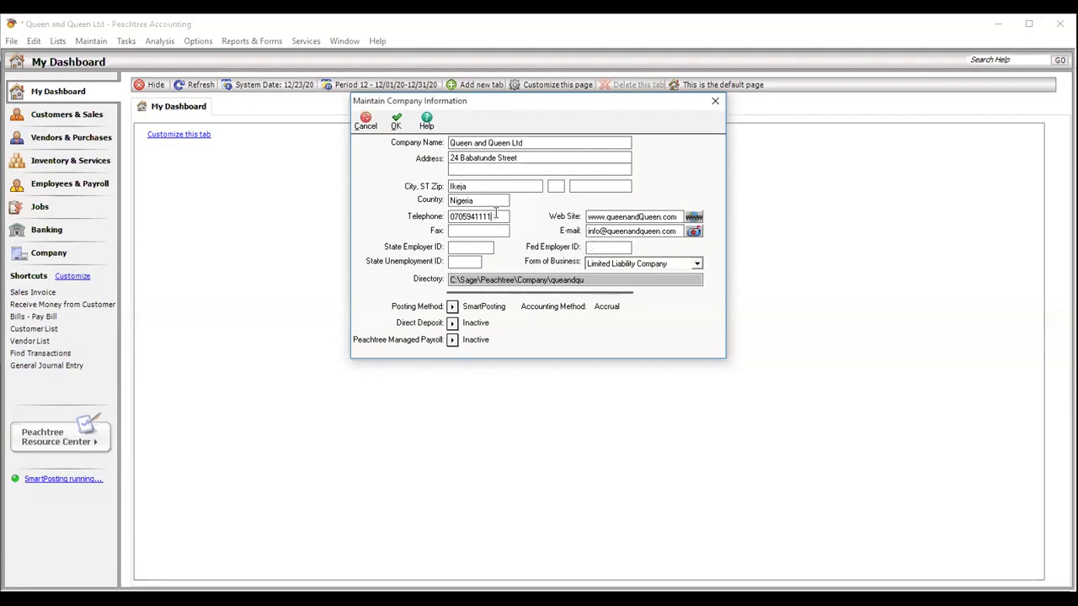
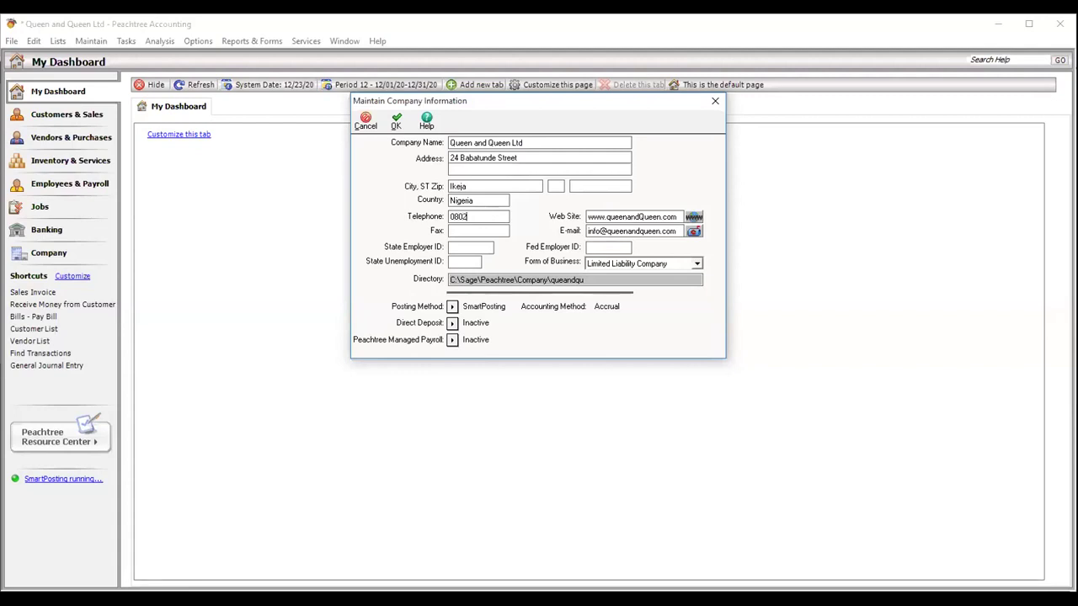
{"action": "left_click", "coordinate": [396, 121]}
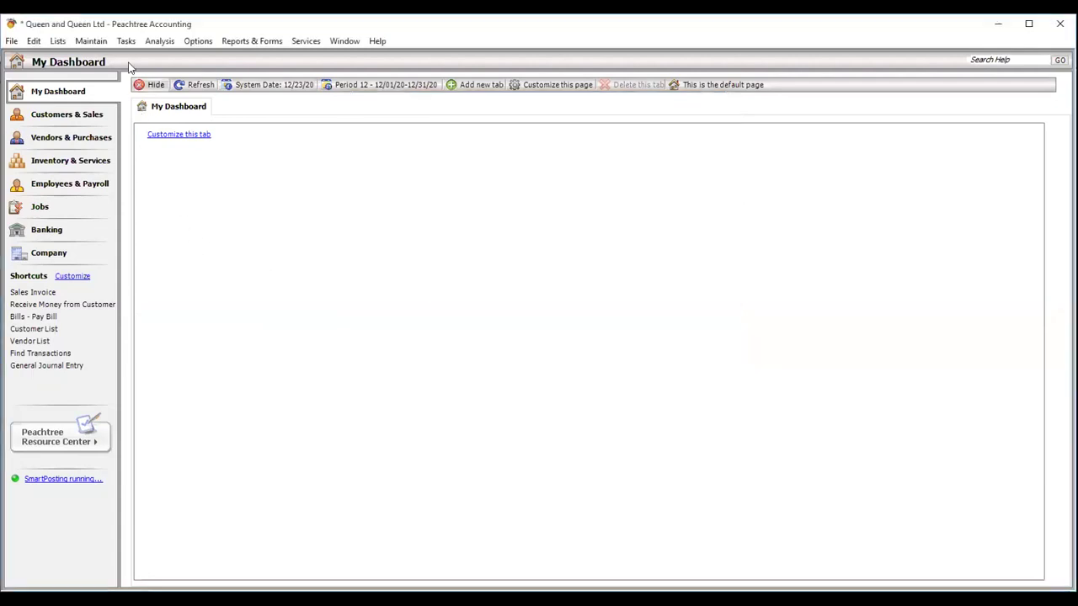
- Set the customer default Standard Terms to C.O.D. and save the defaults
{"action": "left_click", "coordinate": [90, 42]}
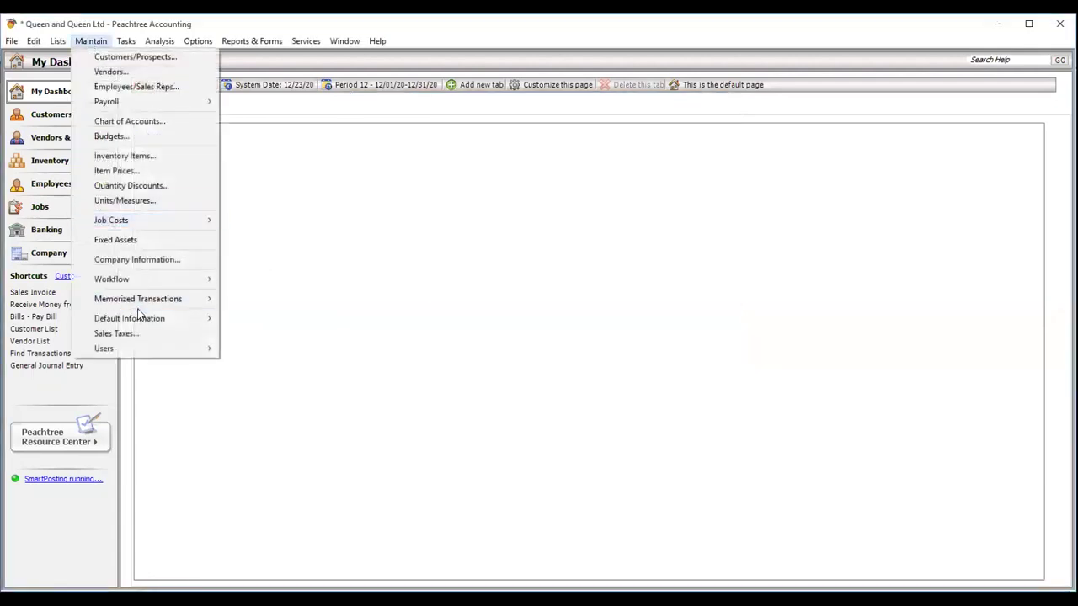
{"action": "mouse_move", "coordinate": [143, 321]}
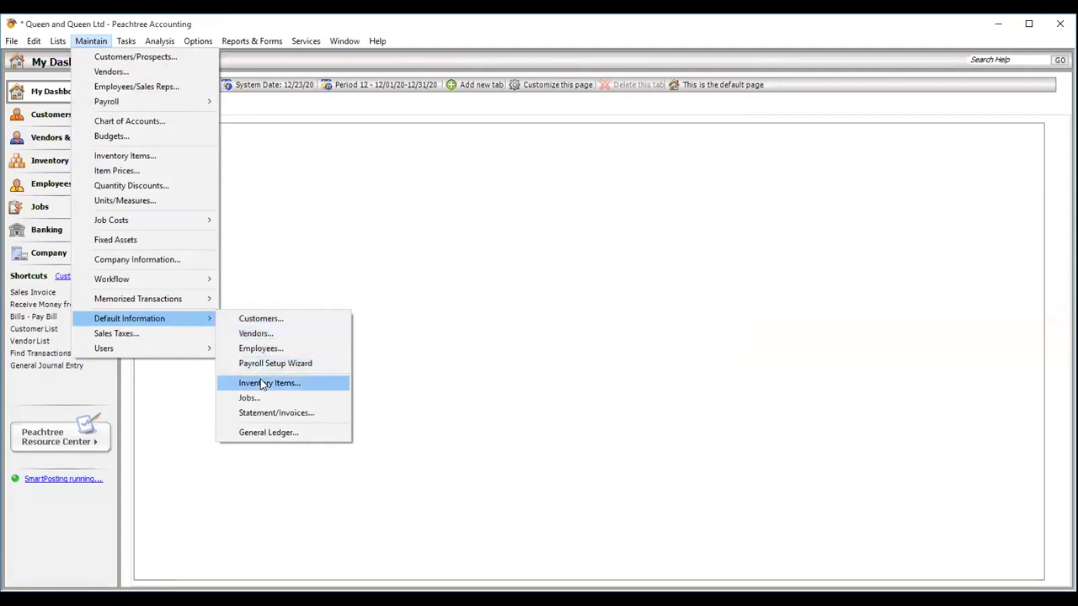
{"action": "left_click", "coordinate": [260, 318]}
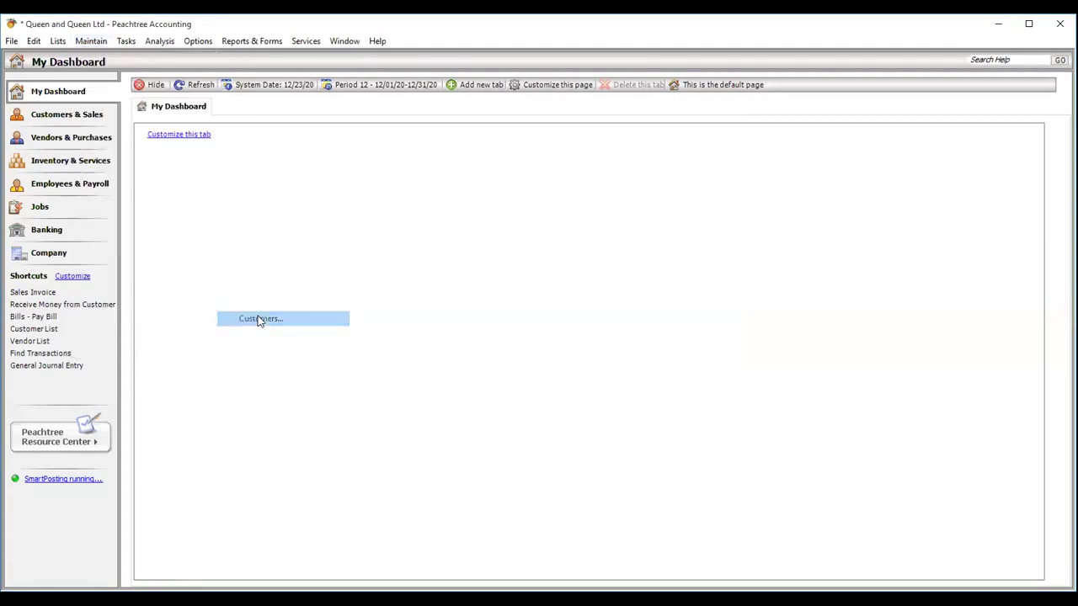
{"action": "left_click_drag", "start_coordinate": [134, 58], "coordinate": [341, 93]}
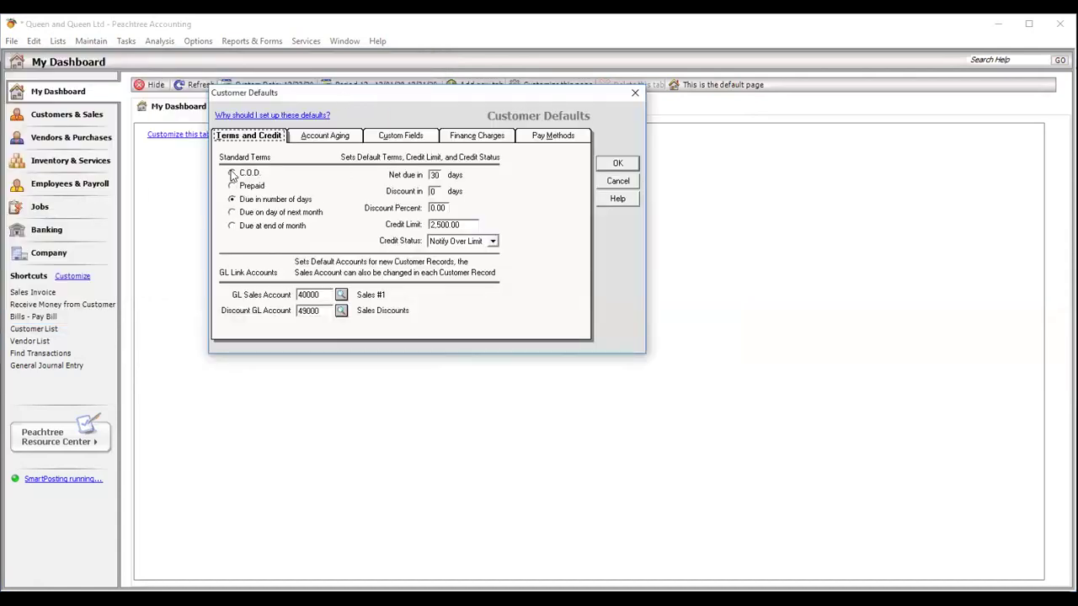
{"action": "left_click", "coordinate": [232, 175]}
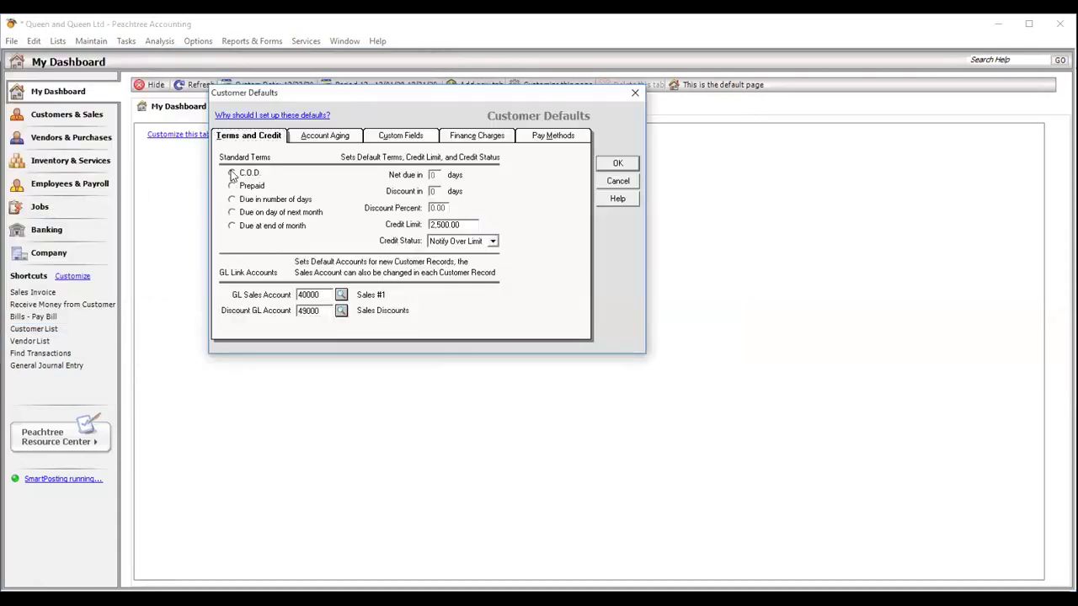
{"action": "left_click", "coordinate": [234, 214]}
{"action": "left_click", "coordinate": [618, 166]}
{"action": "left_click", "coordinate": [232, 172]}
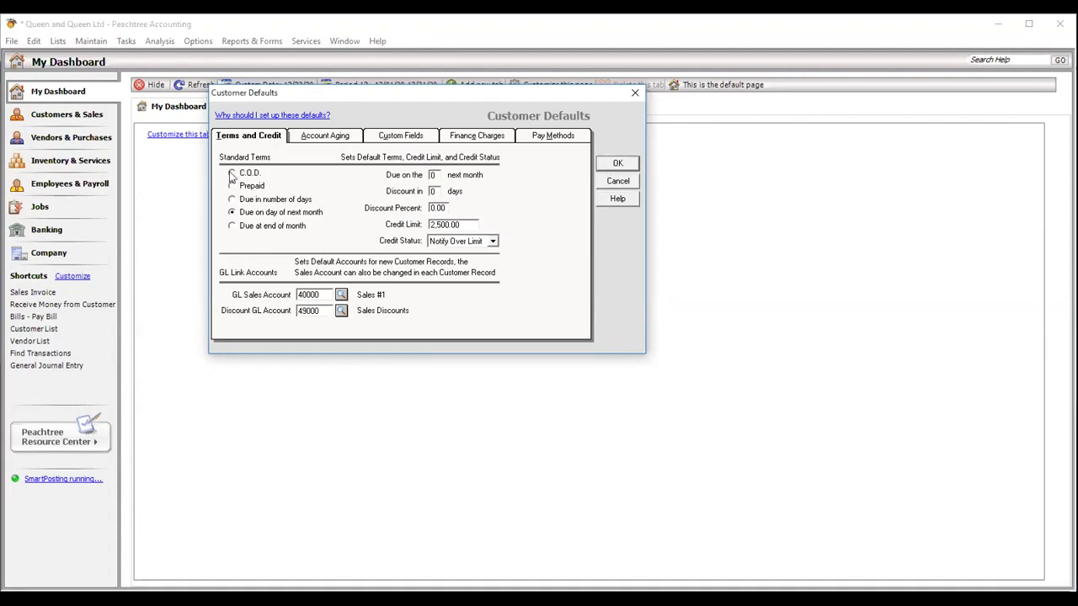
{"action": "left_click", "coordinate": [617, 165]}
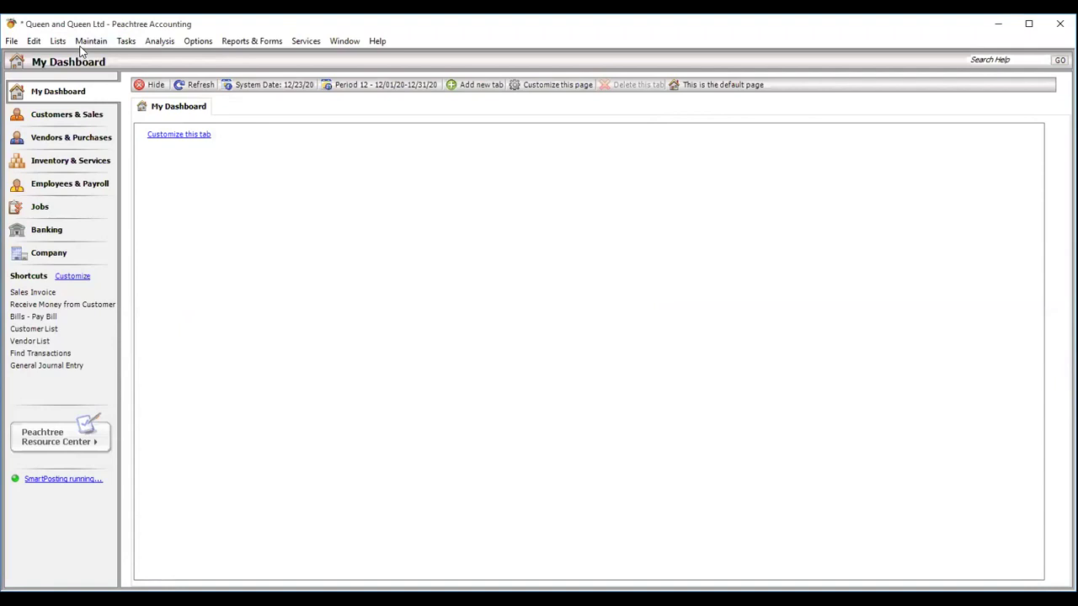
- Bring up the Maintain Jobs form through Maintain > Job Costs > Jobs
{"action": "left_click", "coordinate": [91, 40]}
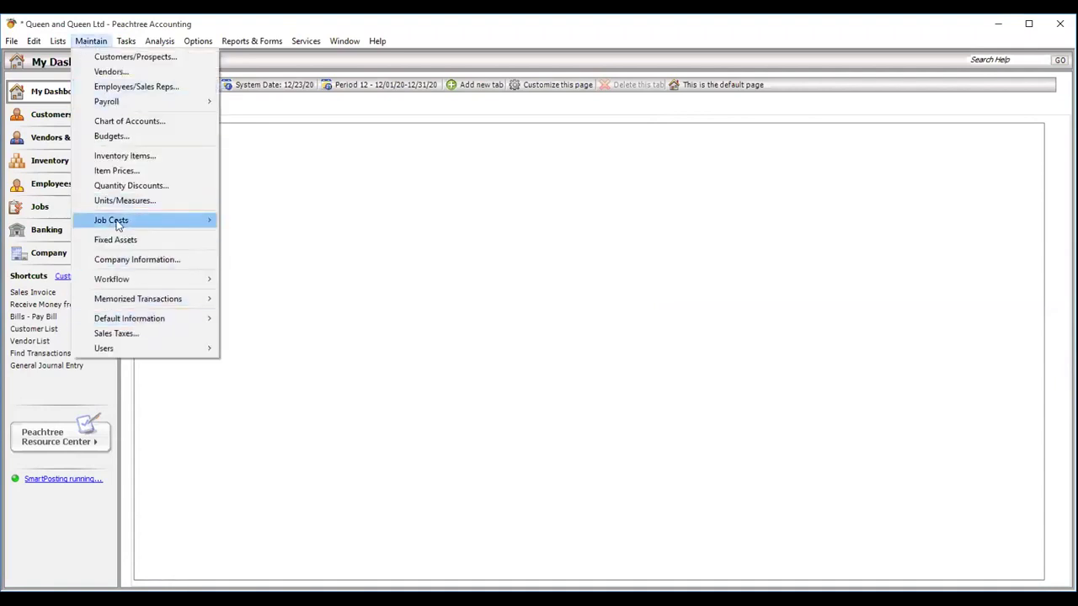
{"action": "mouse_move", "coordinate": [119, 225]}
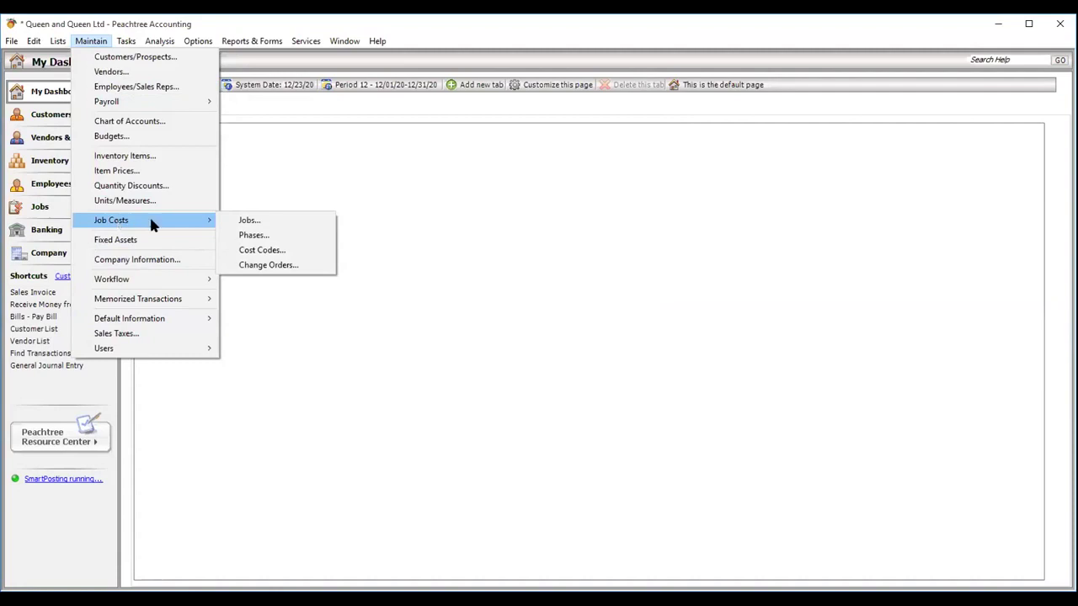
{"action": "left_click", "coordinate": [242, 221]}
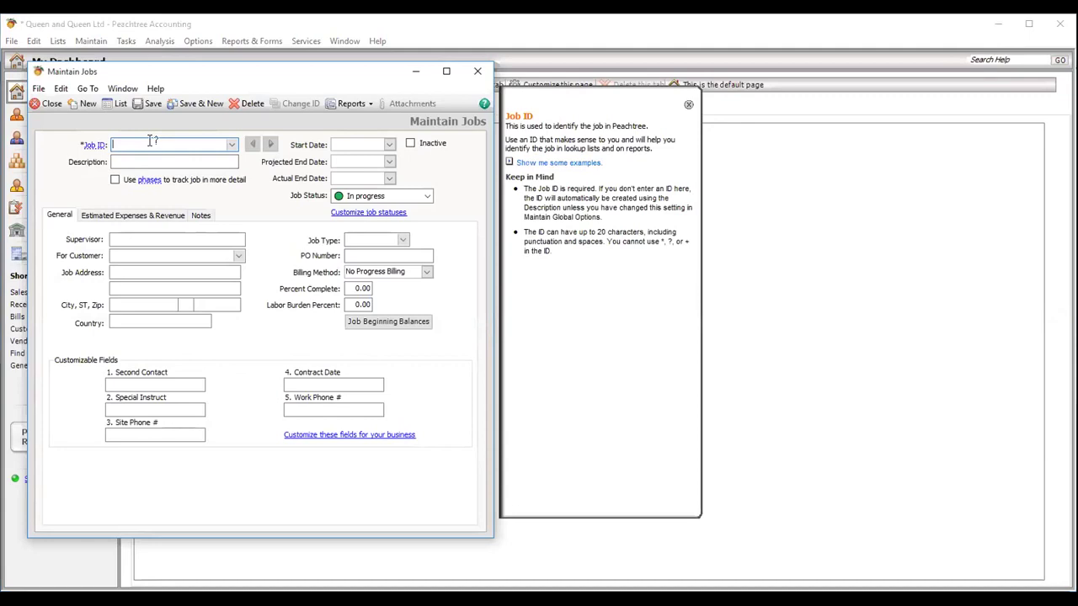
- Enter JB001 as the new job's ID
{"action": "type", "text": "JB001"}
- Describe the job as Ikeja Project, save it and close the jobs form
{"action": "left_click", "coordinate": [129, 161]}
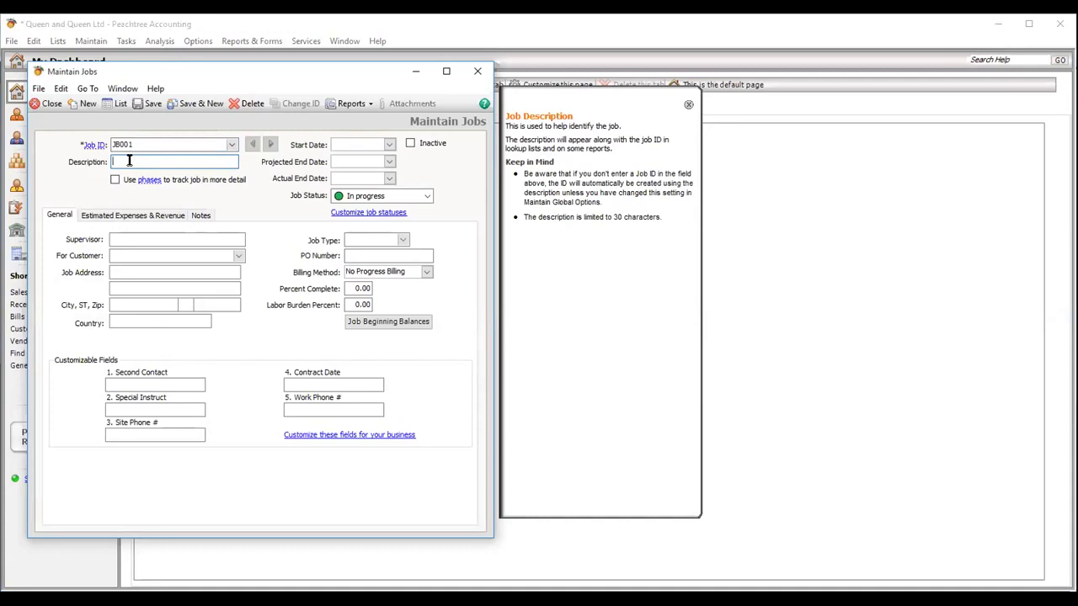
{"action": "type", "text": "Ikeja"}
{"action": "type", "text": "Project"}
{"action": "left_click", "coordinate": [124, 274]}
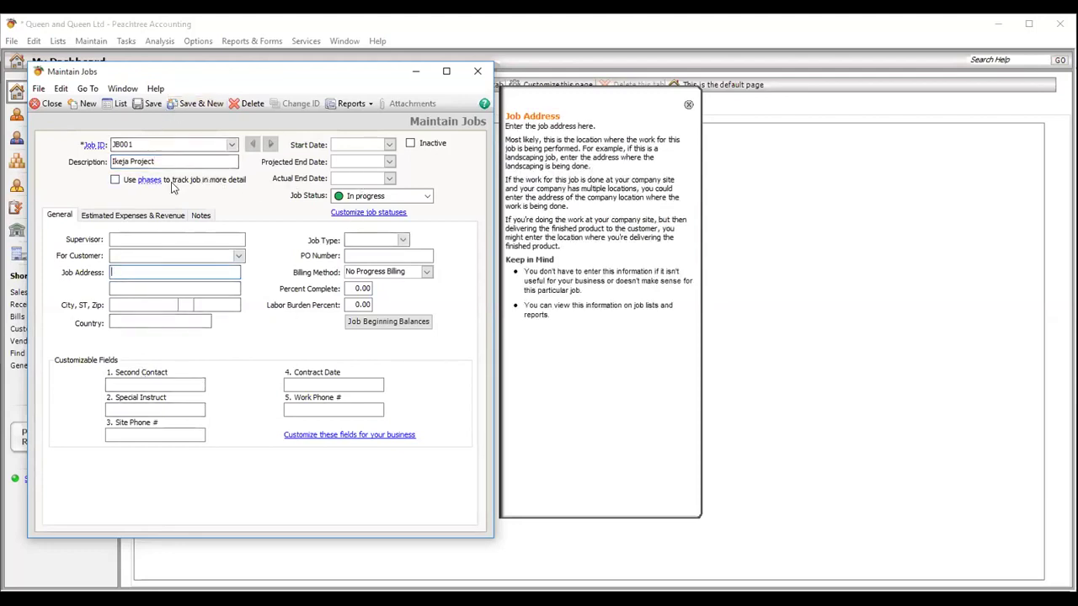
{"action": "left_click", "coordinate": [152, 103]}
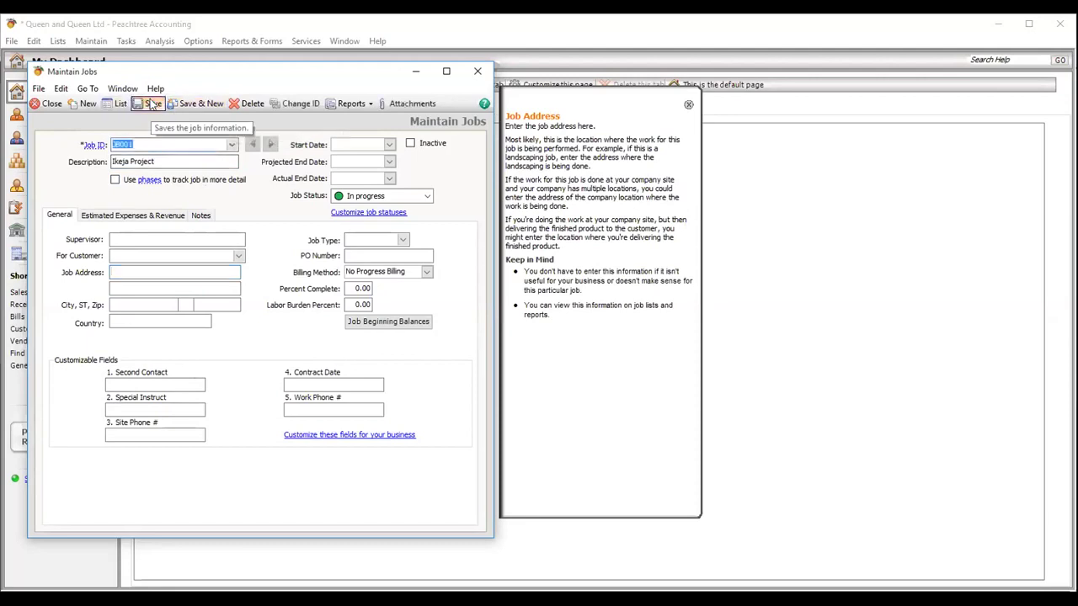
{"action": "left_click", "coordinate": [47, 108]}
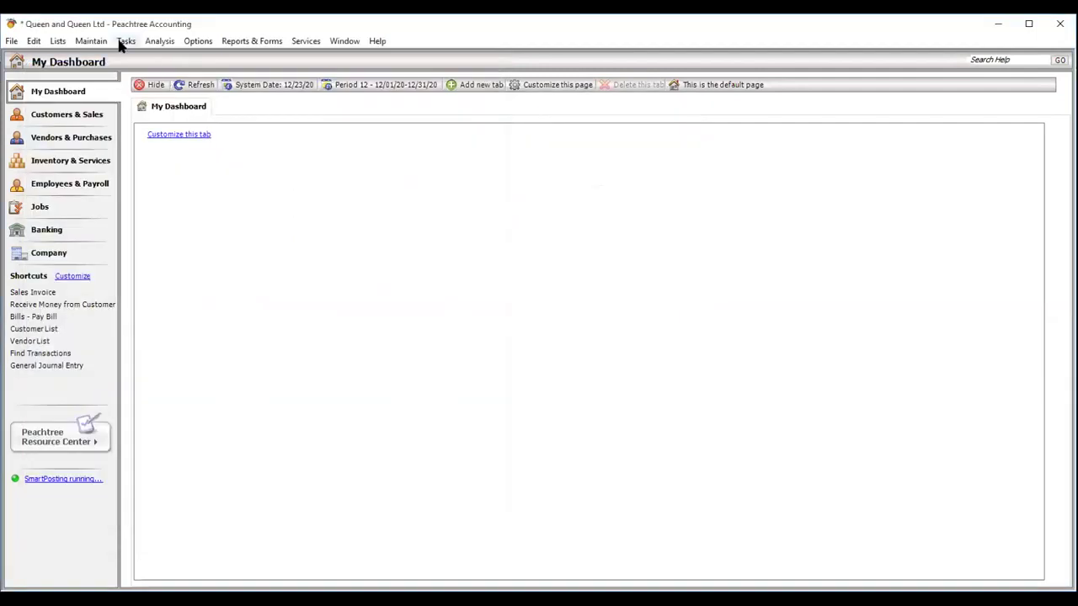
{"action": "left_click", "coordinate": [123, 41]}
{"action": "mouse_move", "coordinate": [141, 54]}
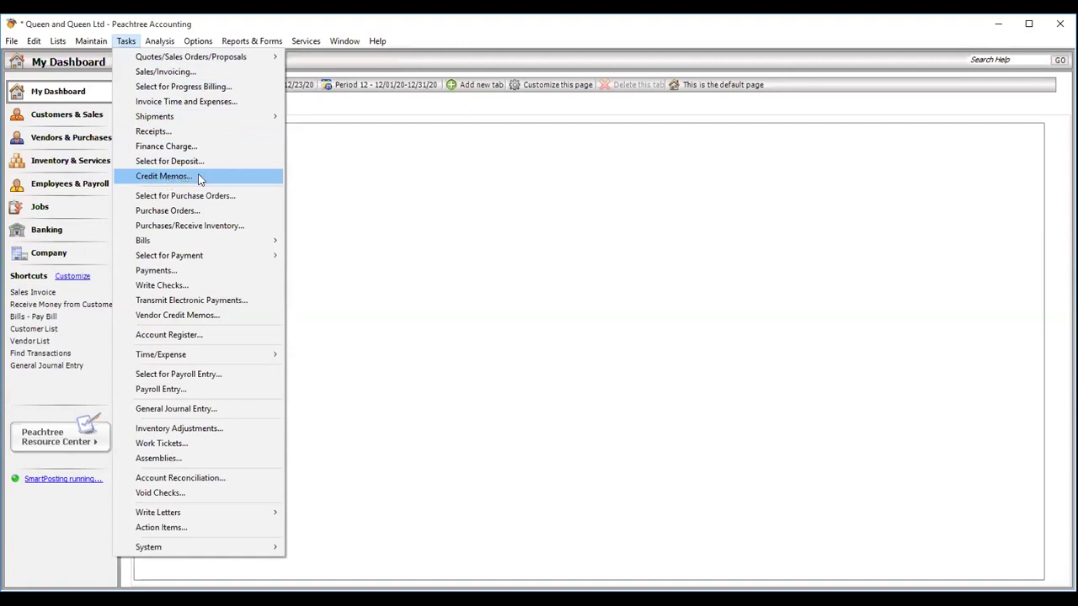
{"action": "left_click", "coordinate": [578, 474]}
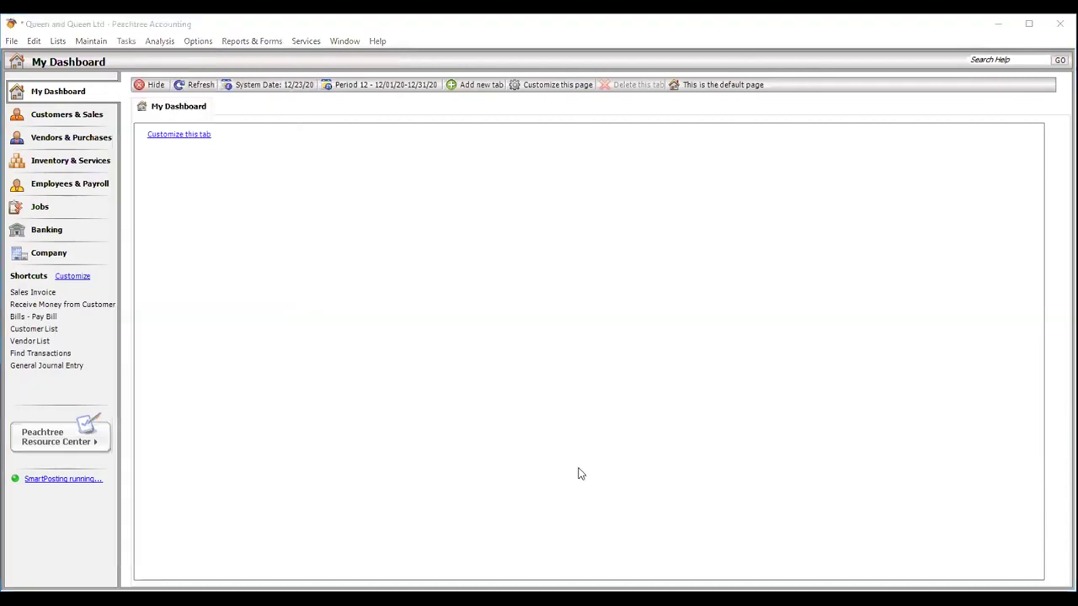
{"action": "left_click", "coordinate": [126, 42]}
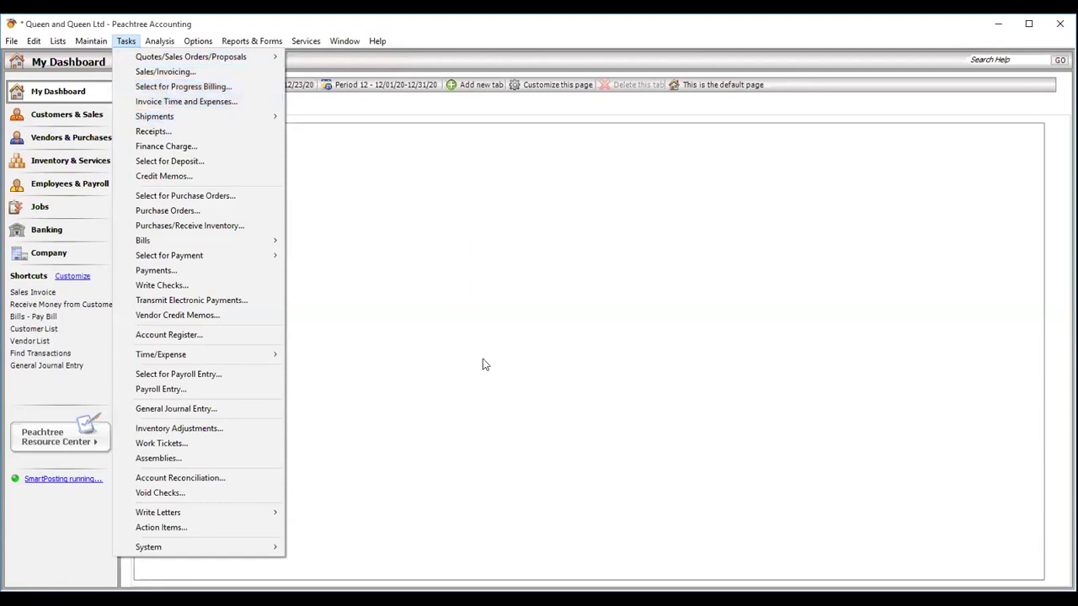
{"action": "left_click", "coordinate": [597, 486]}
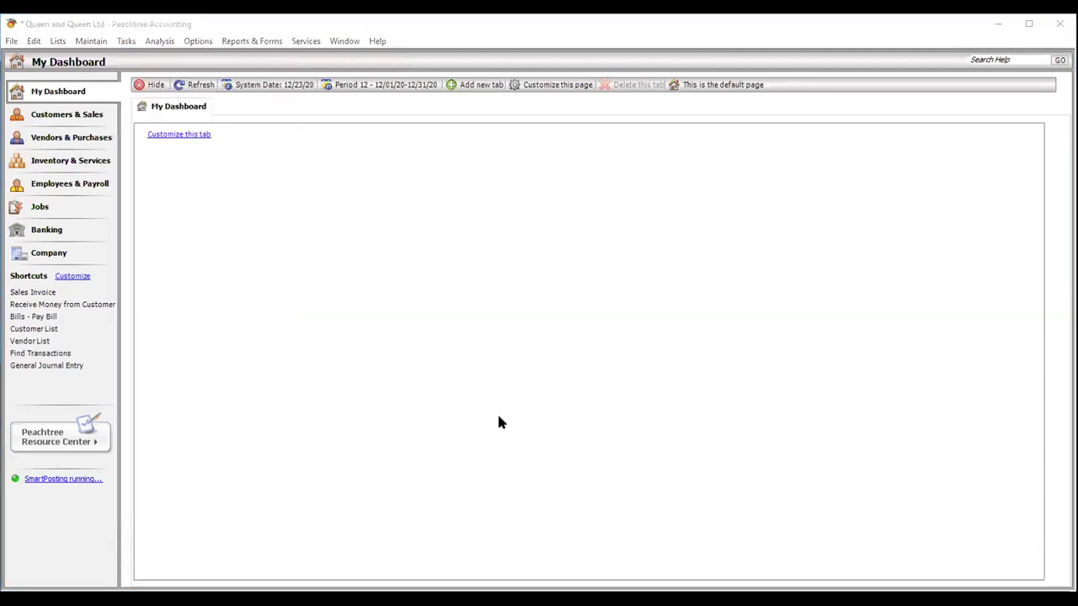
{"action": "left_click", "coordinate": [120, 41]}
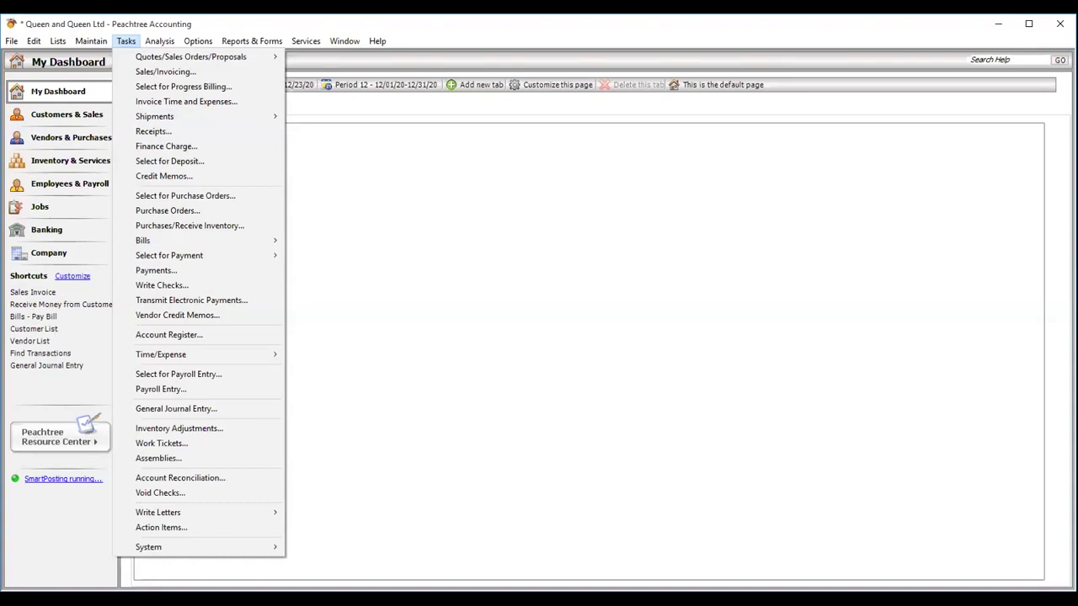
{"action": "left_click", "coordinate": [126, 40]}
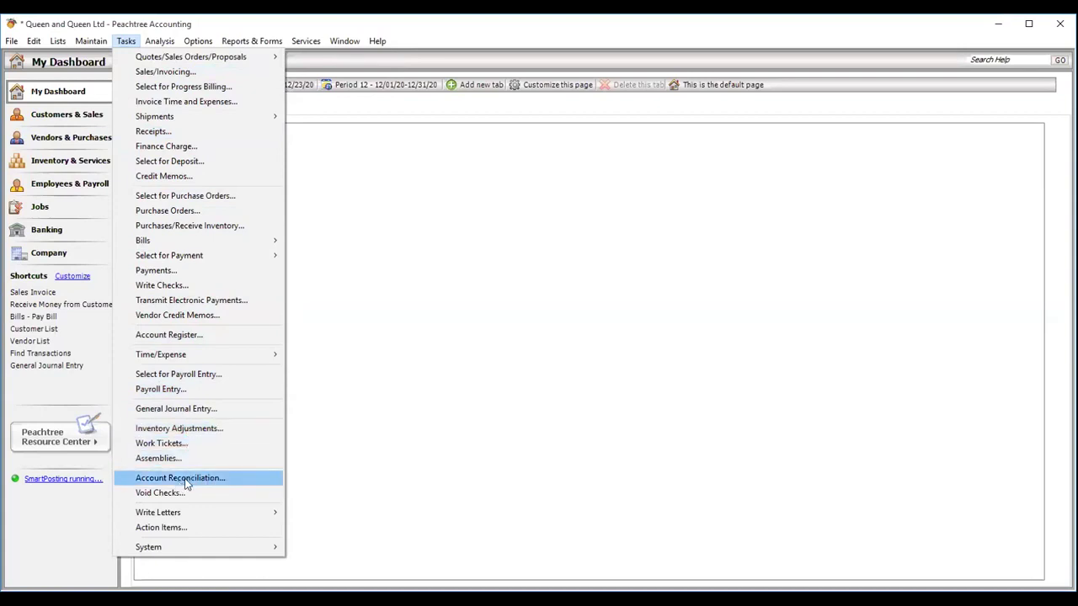
{"action": "left_click", "coordinate": [319, 439]}
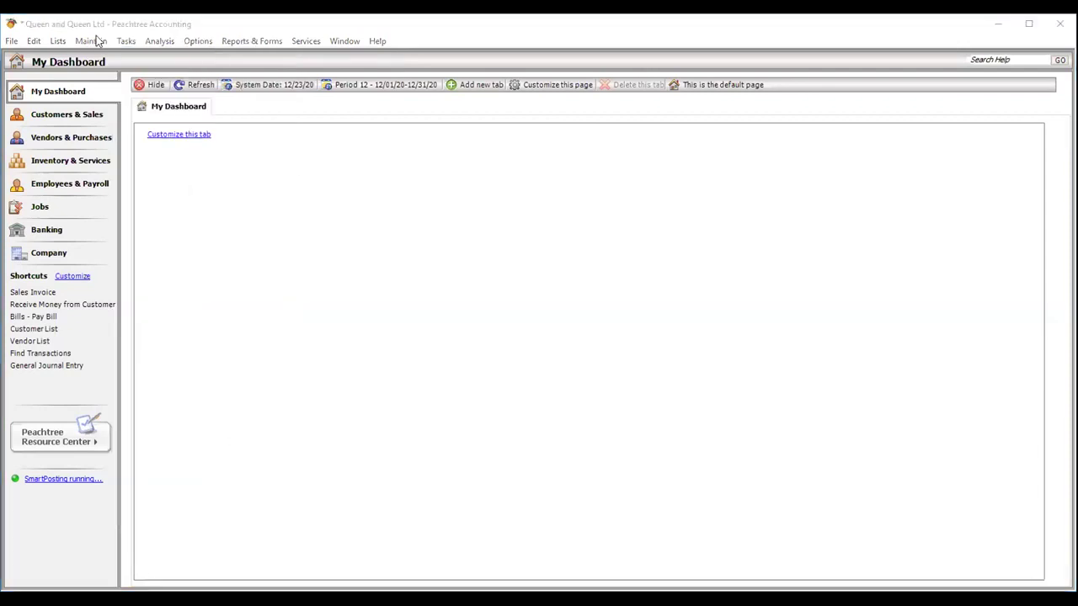
- Start a blank Purchases/Receive Inventory entry from the Tasks menu
{"action": "left_click", "coordinate": [125, 40]}
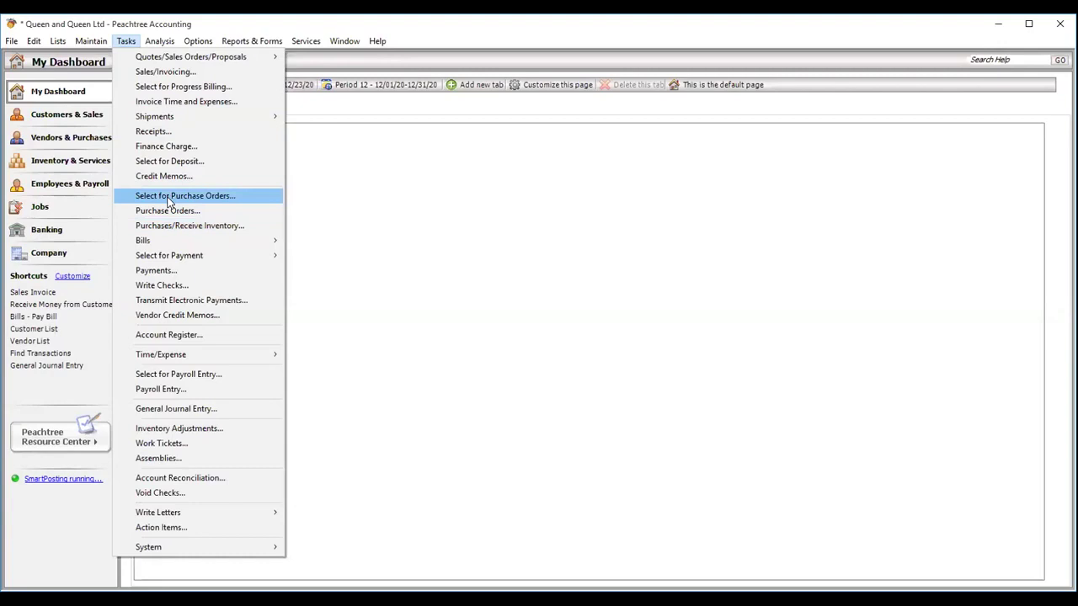
{"action": "left_click", "coordinate": [370, 297]}
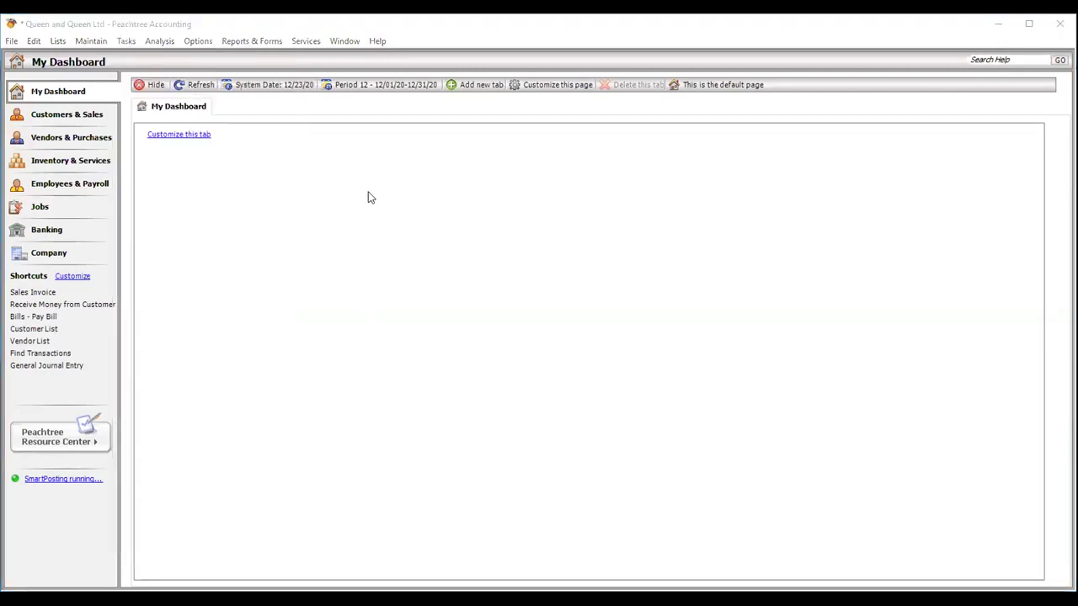
{"action": "left_click", "coordinate": [124, 41]}
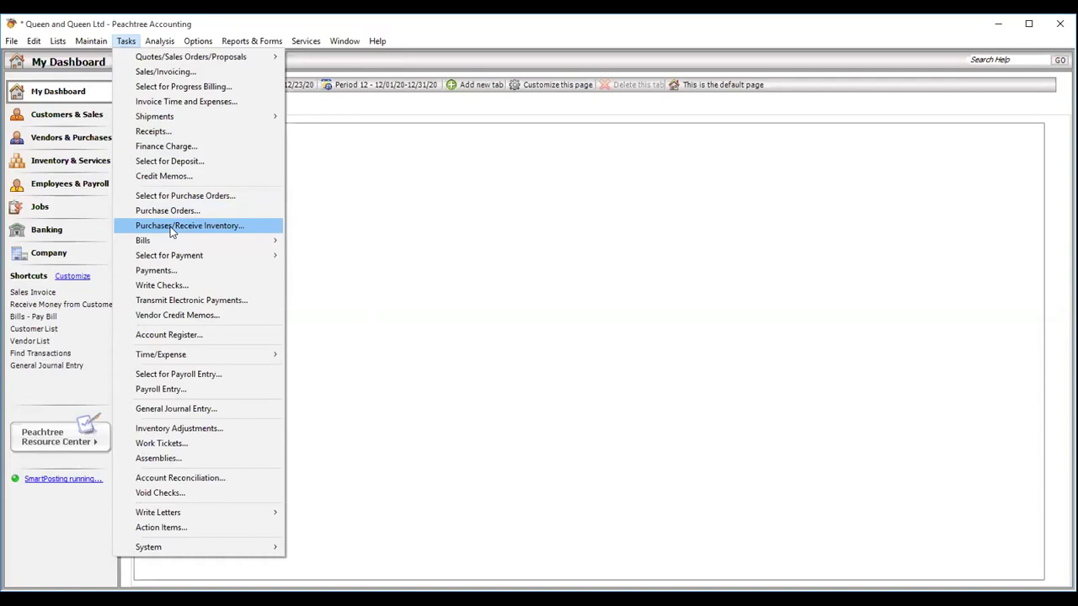
{"action": "left_click", "coordinate": [172, 227]}
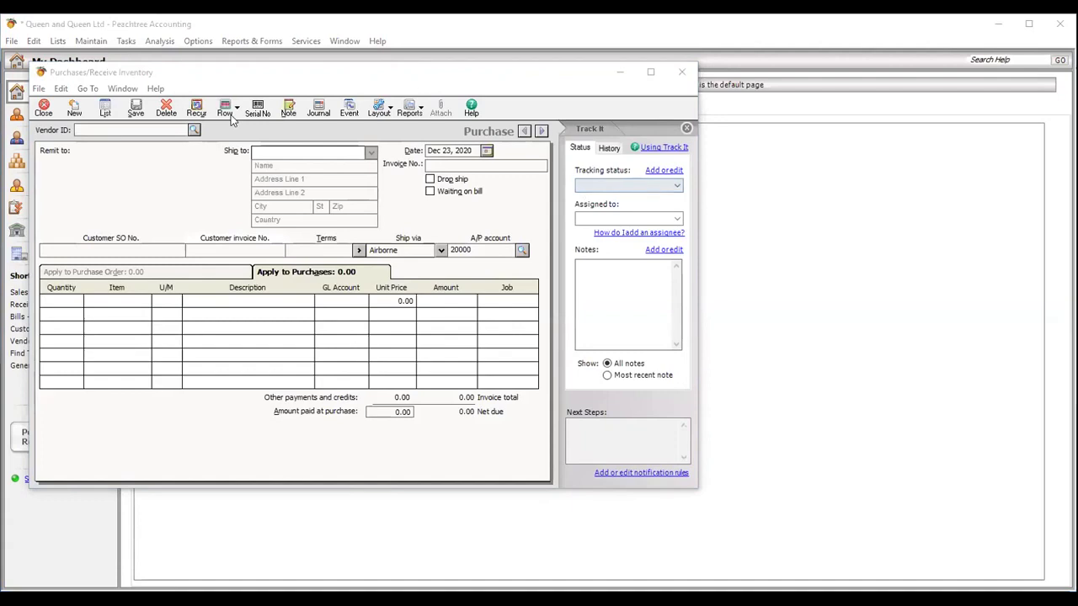
- Pick the vendor from the Vendor ID lookup to fill addresses and Net 30 Days terms
{"action": "left_click", "coordinate": [193, 130]}
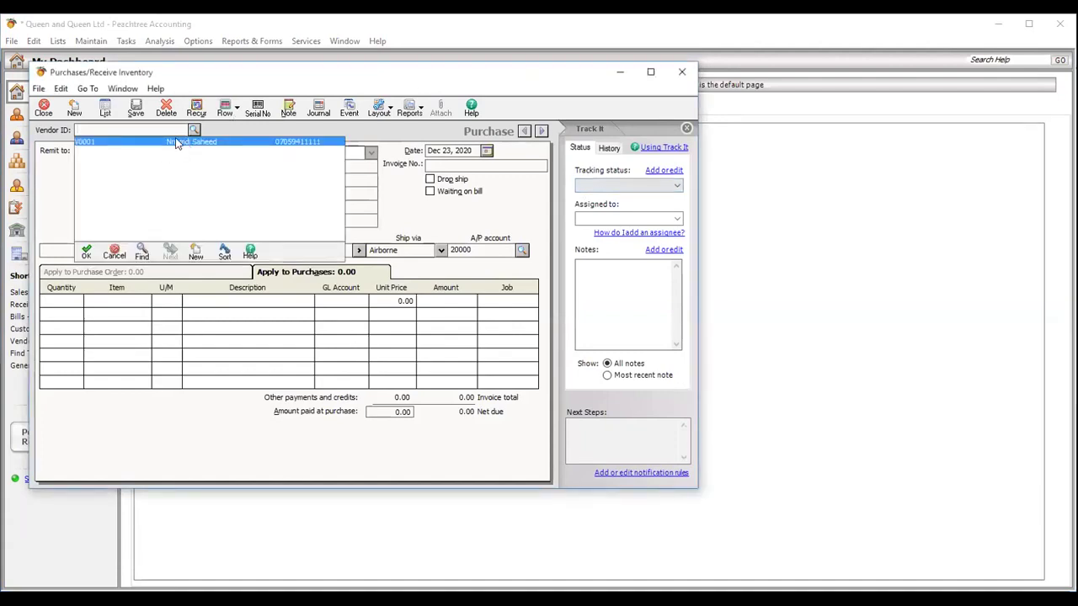
{"action": "double_click", "coordinate": [177, 143]}
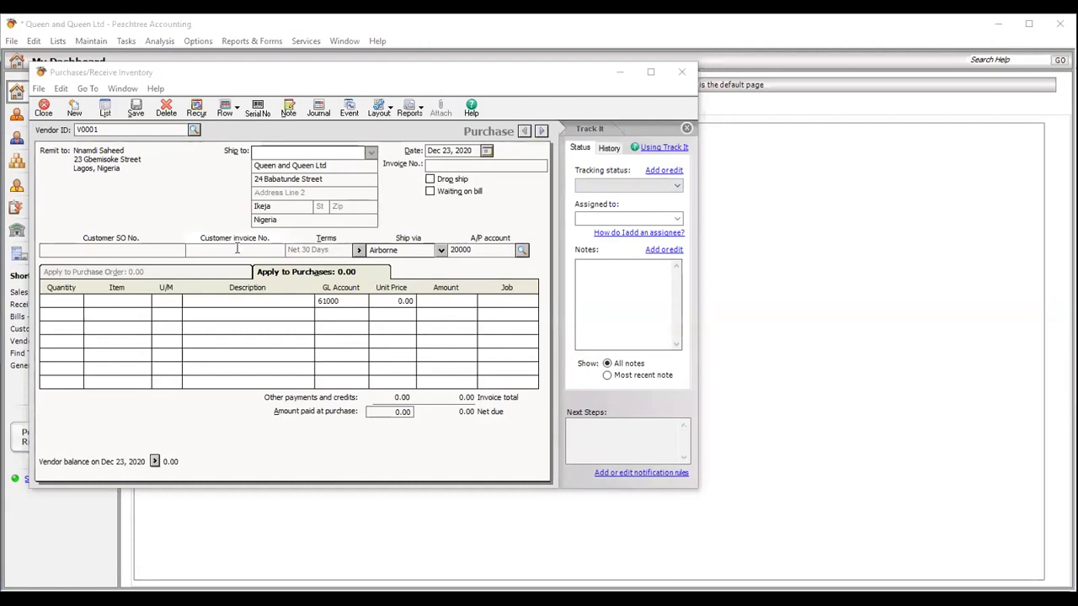
- Add a line of 1,000 A4 Paper charged to Inventory account 12000
{"action": "left_click", "coordinate": [73, 305]}
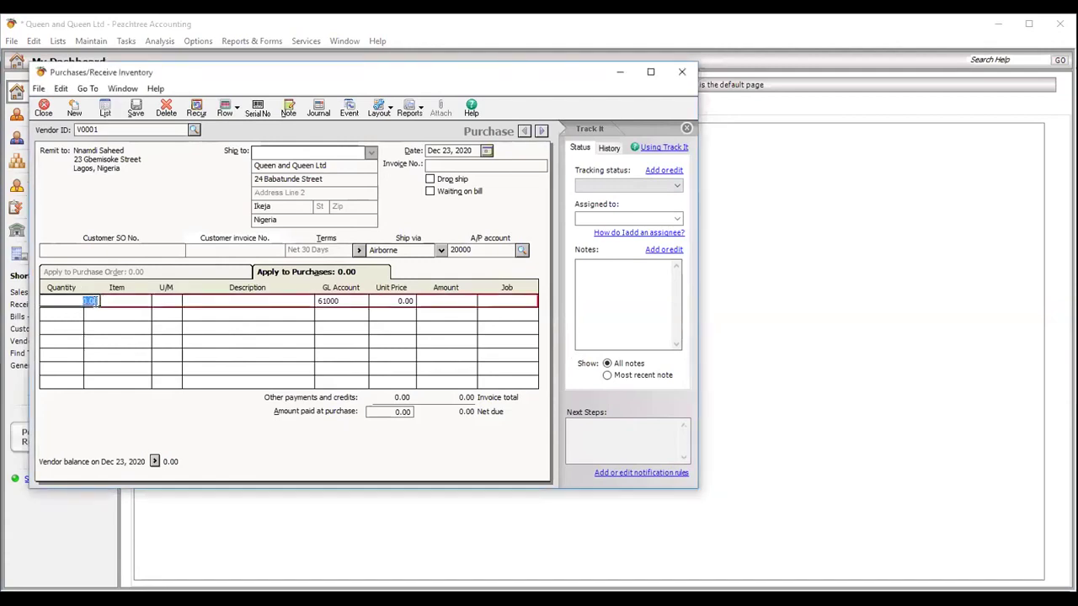
{"action": "type", "text": "1,000"}
{"action": "key", "text": "Tab"}
{"action": "left_click", "coordinate": [153, 301]}
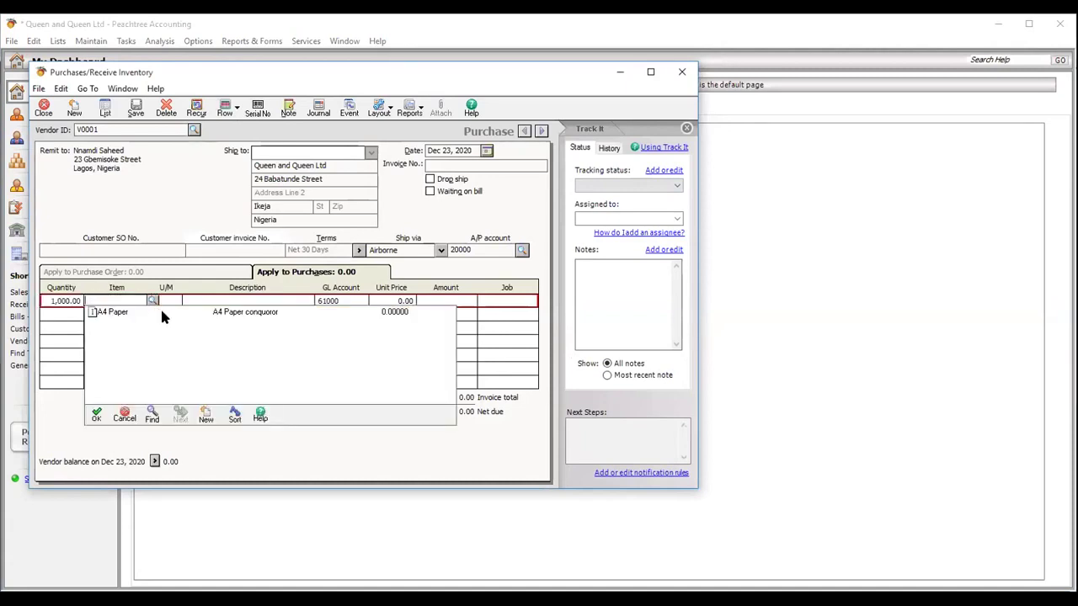
{"action": "double_click", "coordinate": [163, 313]}
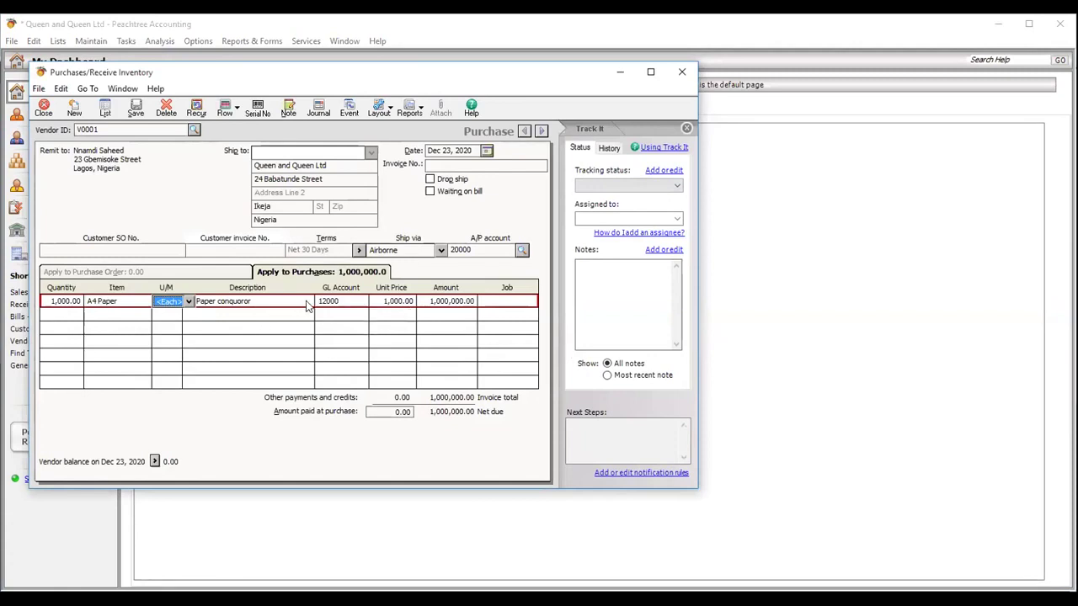
{"action": "left_click", "coordinate": [359, 302]}
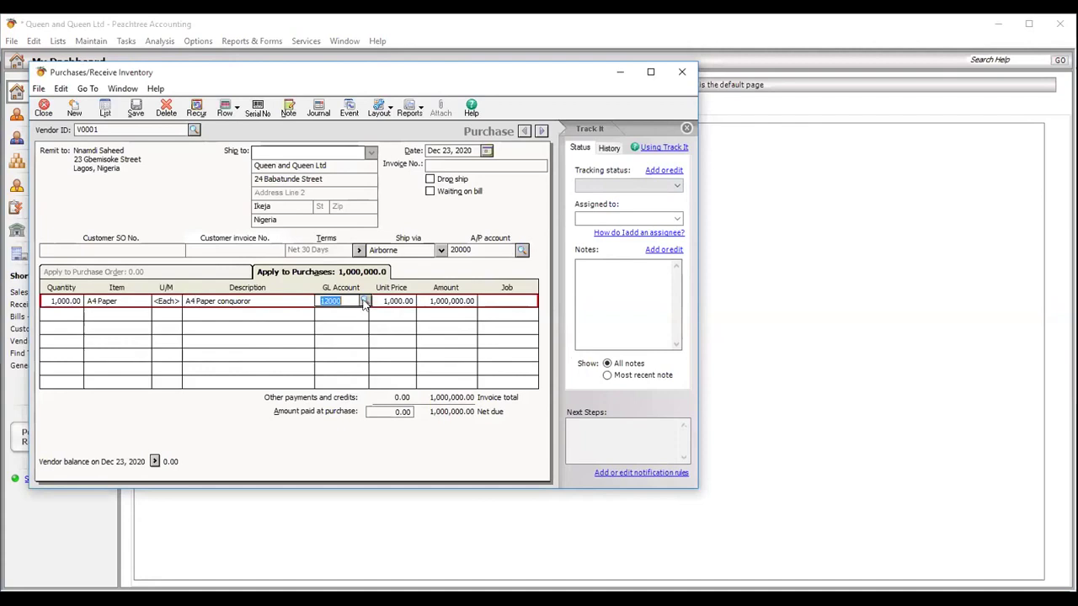
{"action": "left_click", "coordinate": [365, 302]}
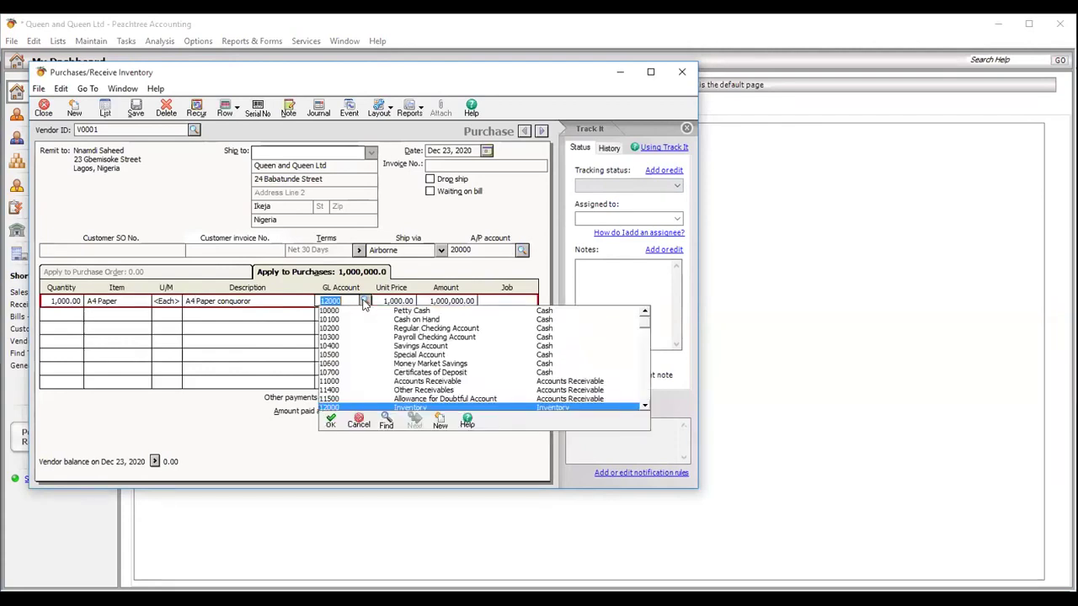
{"action": "double_click", "coordinate": [407, 408]}
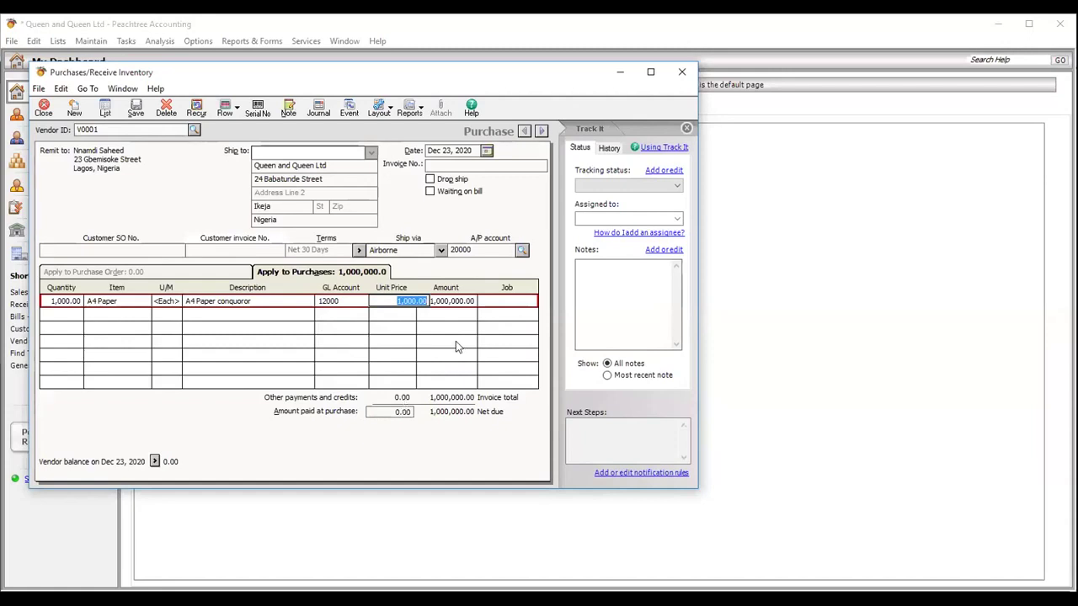
{"action": "left_click", "coordinate": [431, 165]}
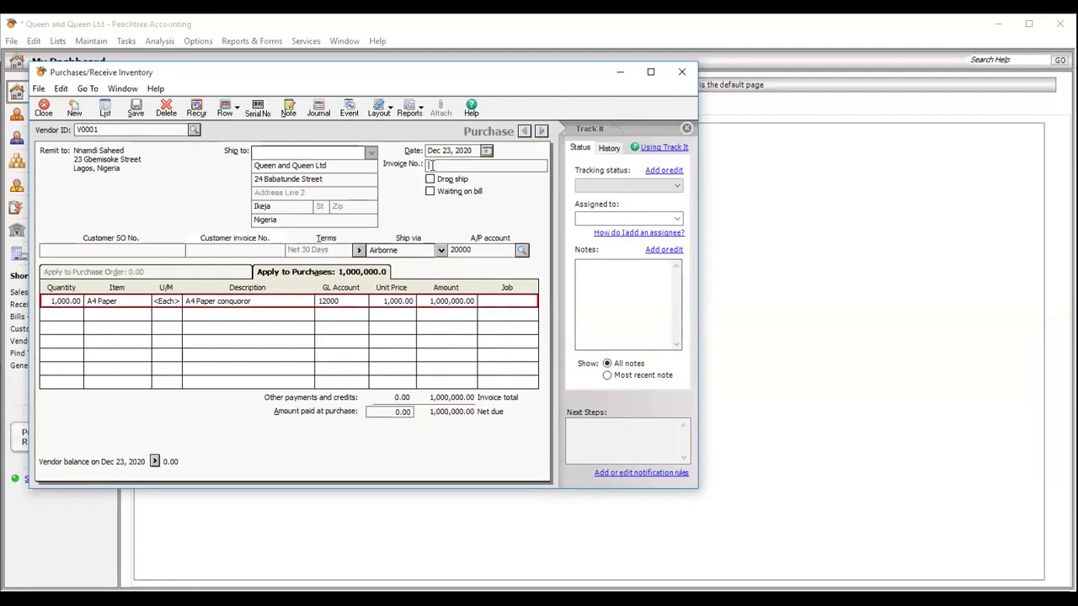
- Enter invoice number 00949 and leave the A4 Paper line with no job
{"action": "type", "text": "00949"}
{"action": "left_click", "coordinate": [508, 300]}
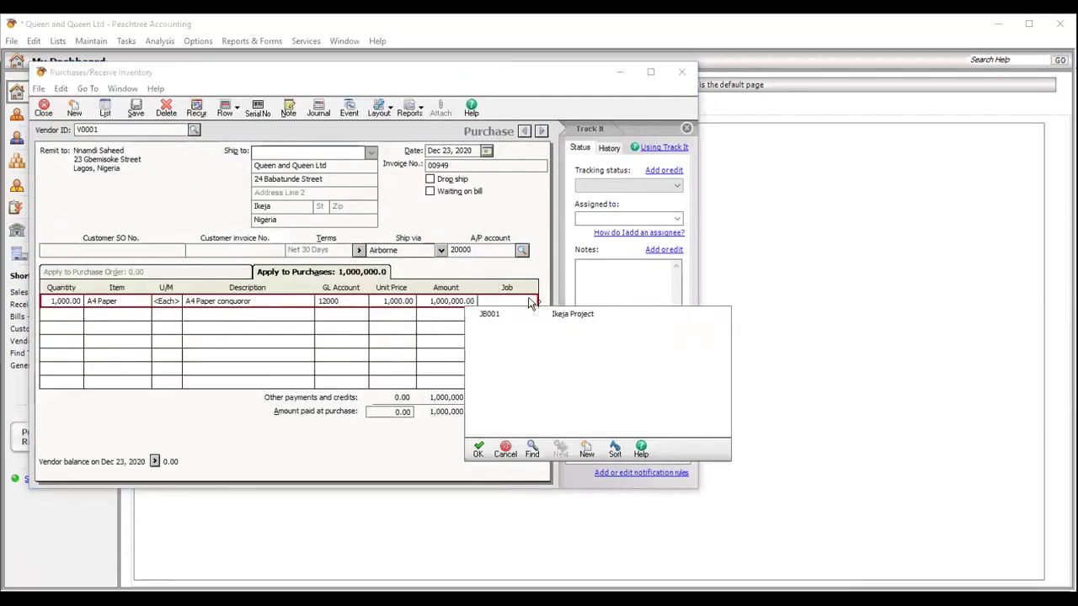
{"action": "double_click", "coordinate": [521, 316]}
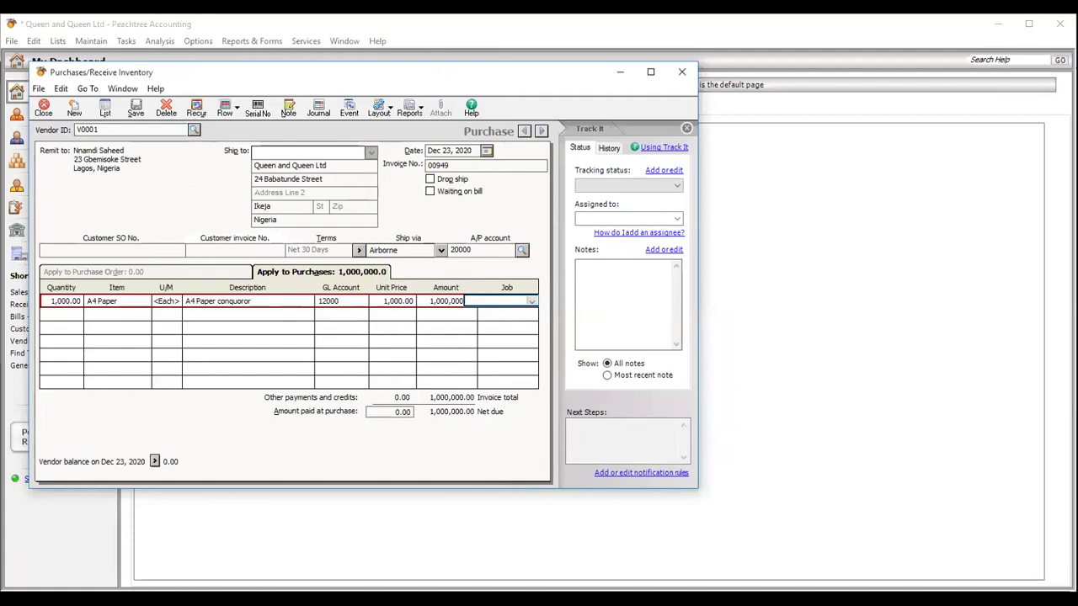
{"action": "left_click", "coordinate": [532, 302]}
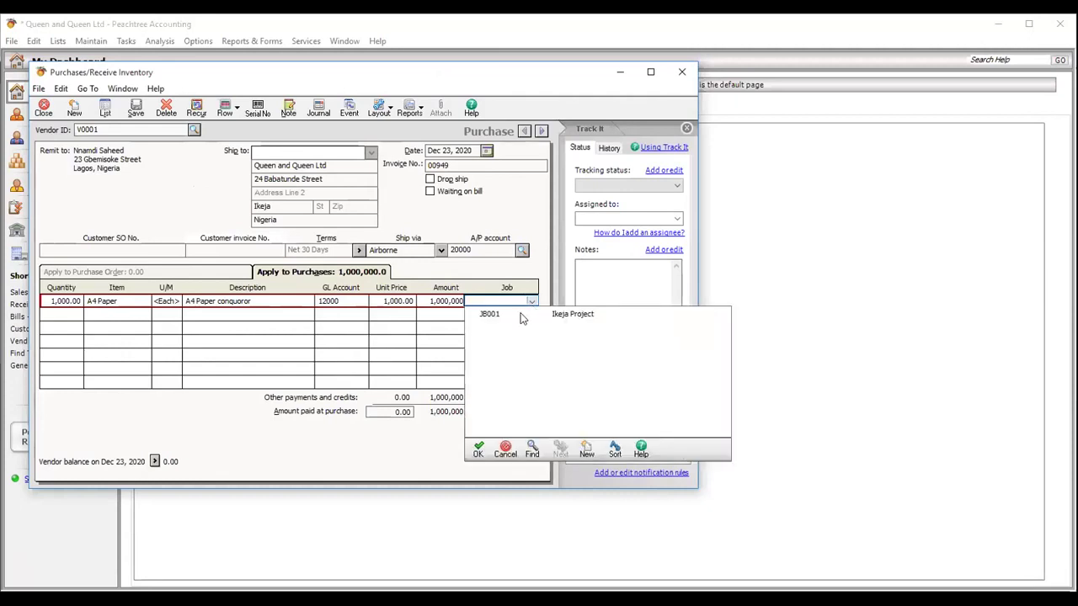
{"action": "double_click", "coordinate": [491, 313]}
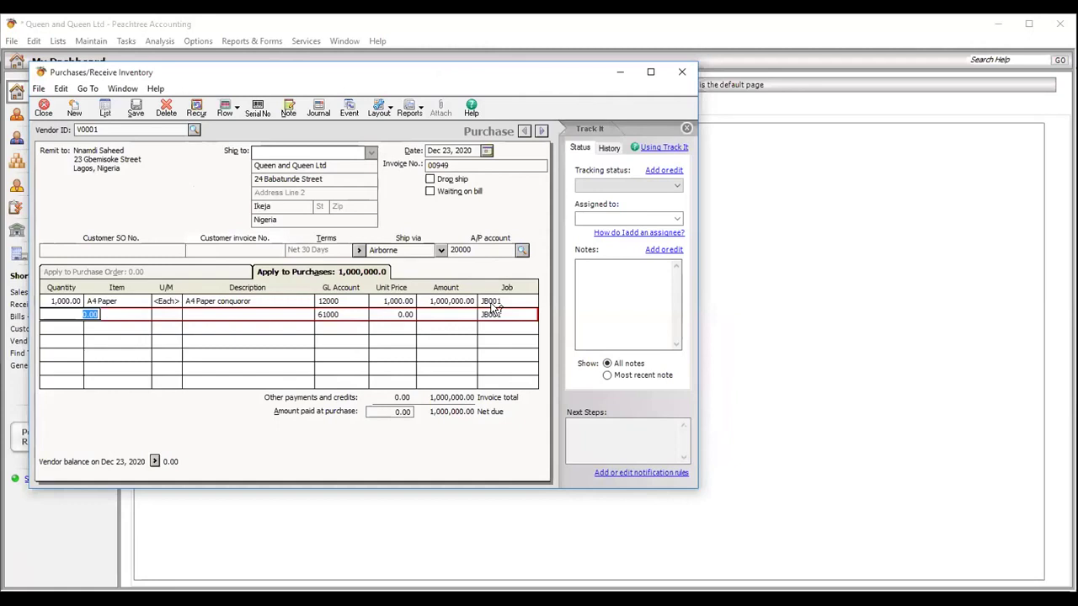
{"action": "left_click", "coordinate": [505, 300]}
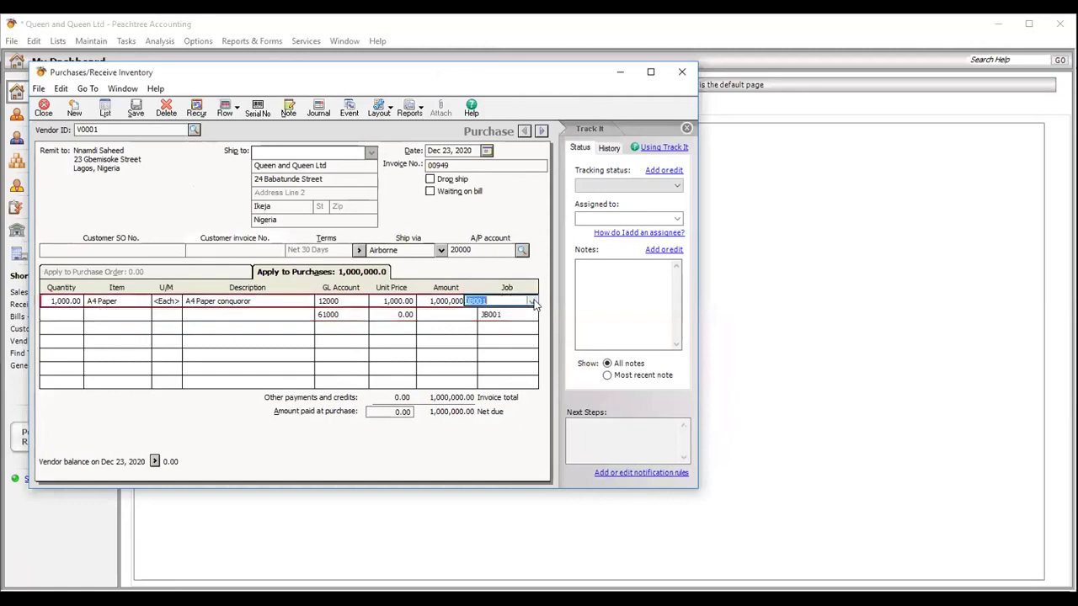
{"action": "key", "text": "Delete"}
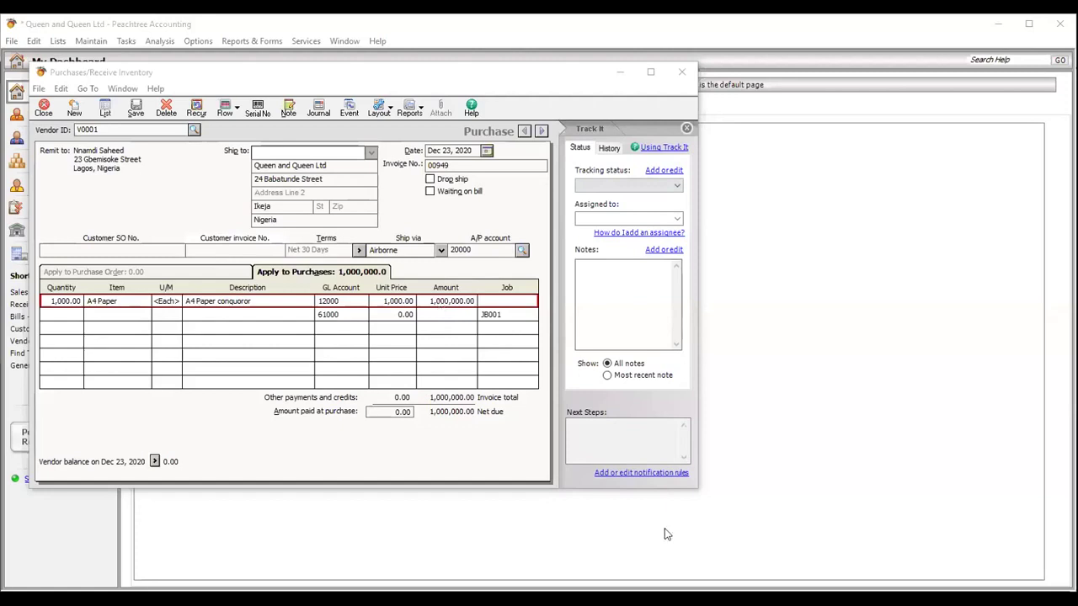
- Check the purchase's journal entry (Inventory 12000 debit, Accounts Payable credit), then save invoice 00949
{"action": "left_click", "coordinate": [136, 109]}
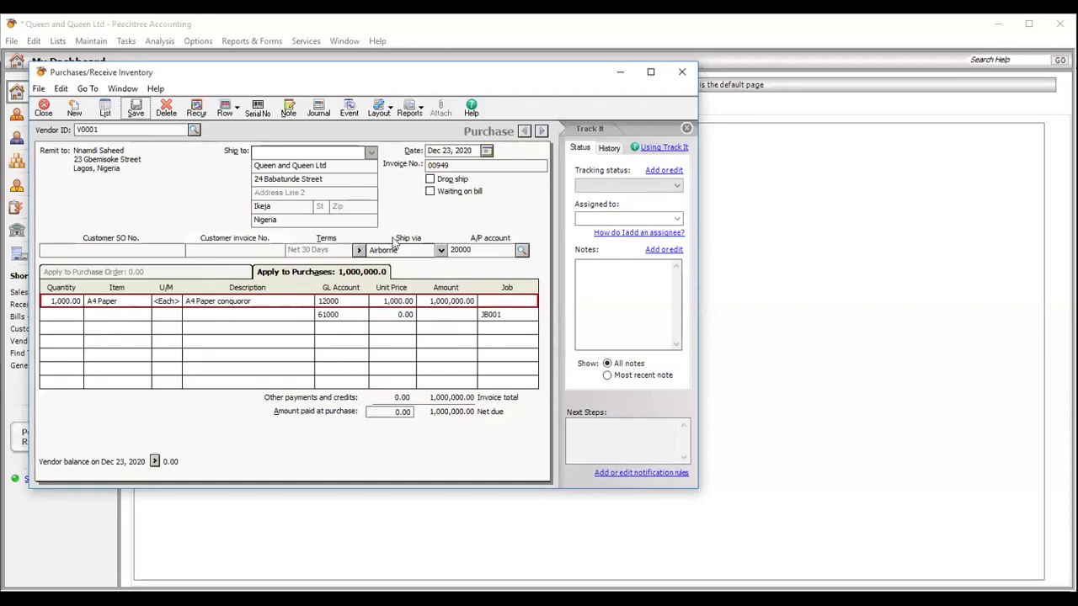
{"action": "left_click", "coordinate": [320, 112]}
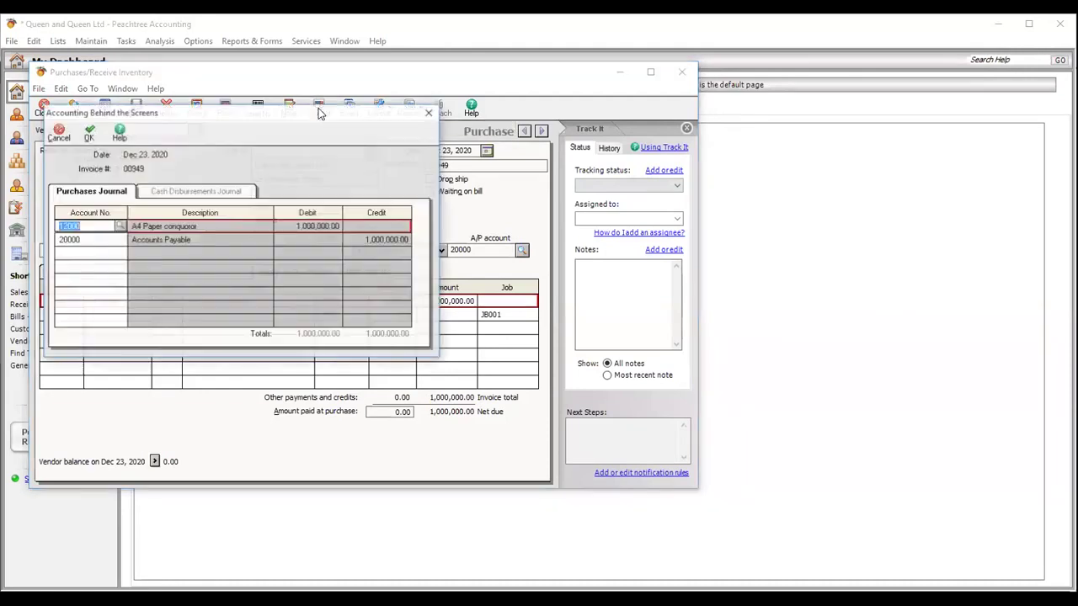
{"action": "left_click", "coordinate": [121, 226]}
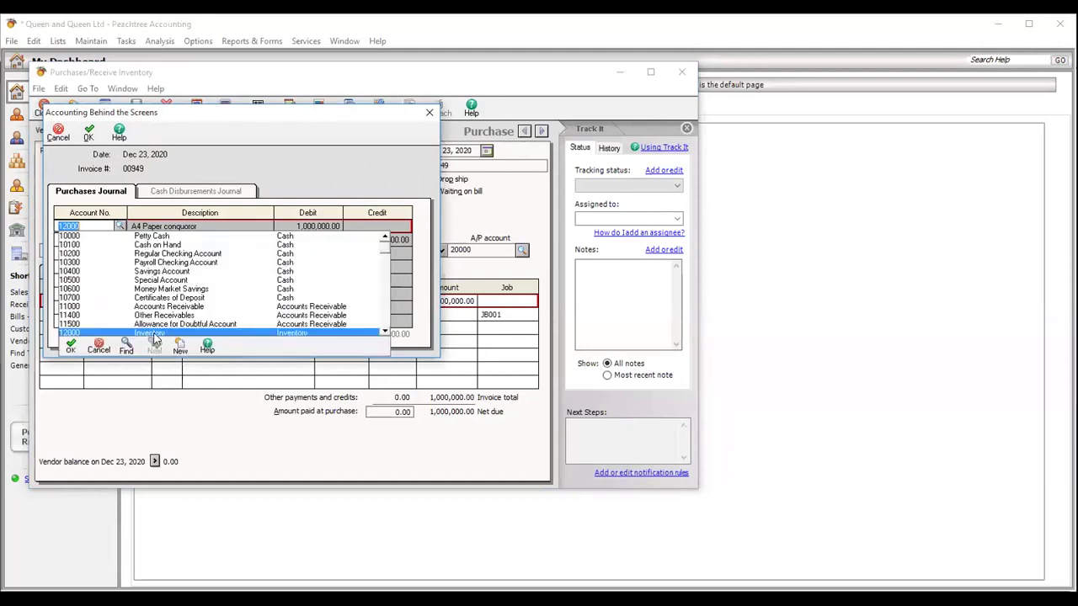
{"action": "left_click", "coordinate": [120, 226]}
{"action": "left_click", "coordinate": [111, 241]}
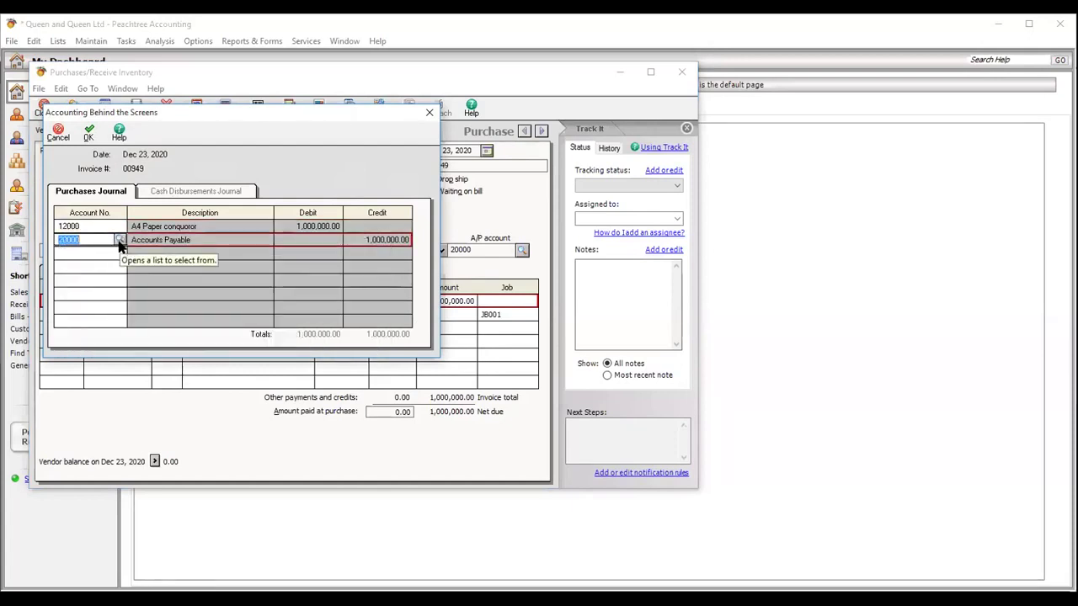
{"action": "left_click", "coordinate": [56, 131]}
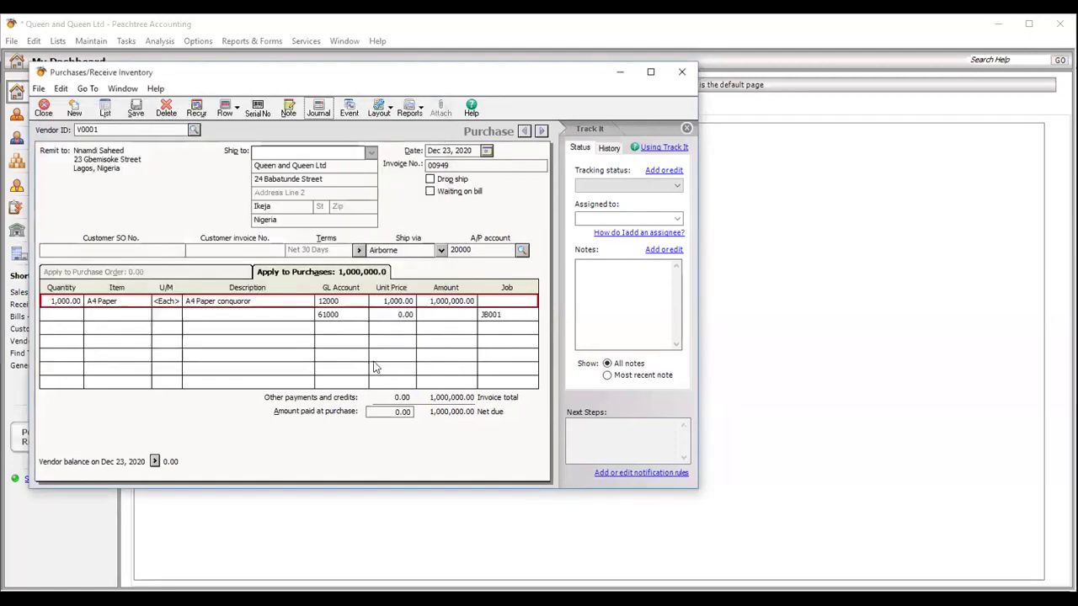
{"action": "left_click", "coordinate": [134, 112]}
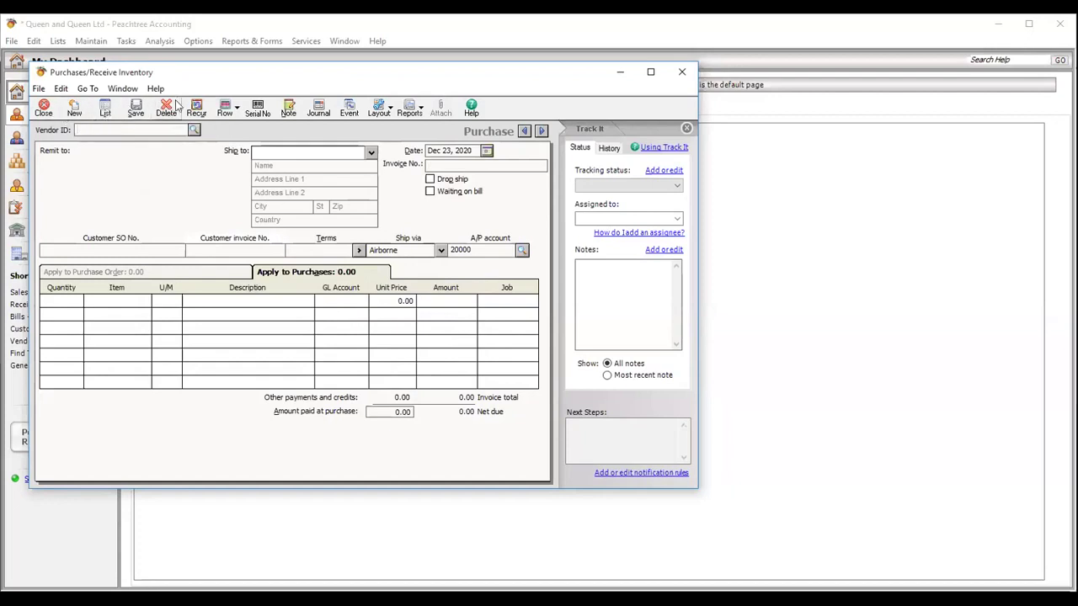
- From the Purchase List, keep the This Period date range and reopen unpaid A4 Paper invoice 00949
{"action": "left_click", "coordinate": [105, 109]}
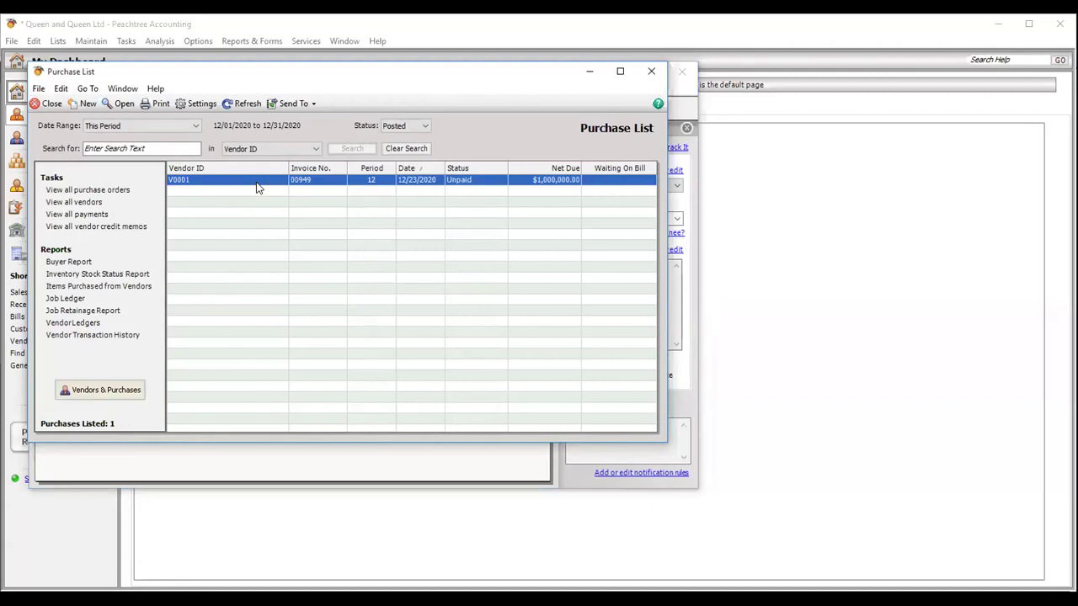
{"action": "double_click", "coordinate": [257, 183]}
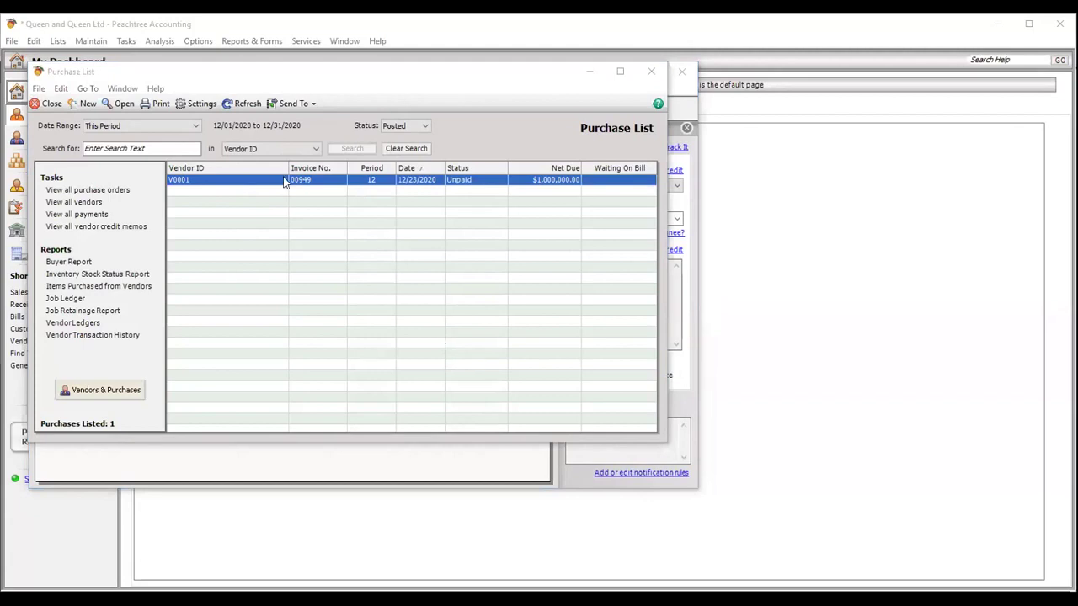
{"action": "left_click", "coordinate": [194, 124]}
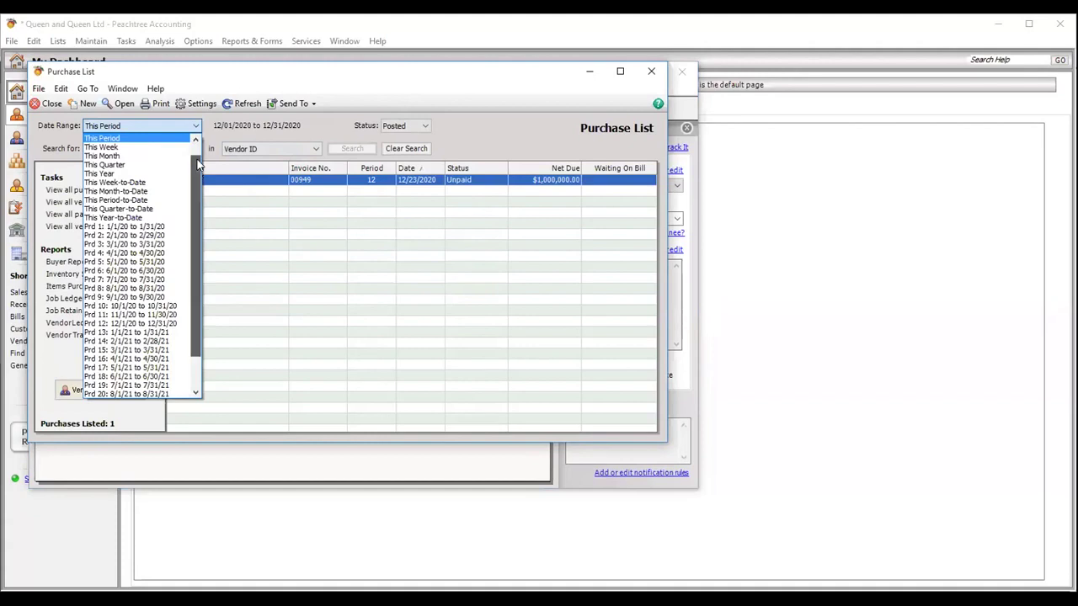
{"action": "left_click_drag", "start_coordinate": [198, 164], "coordinate": [196, 149]}
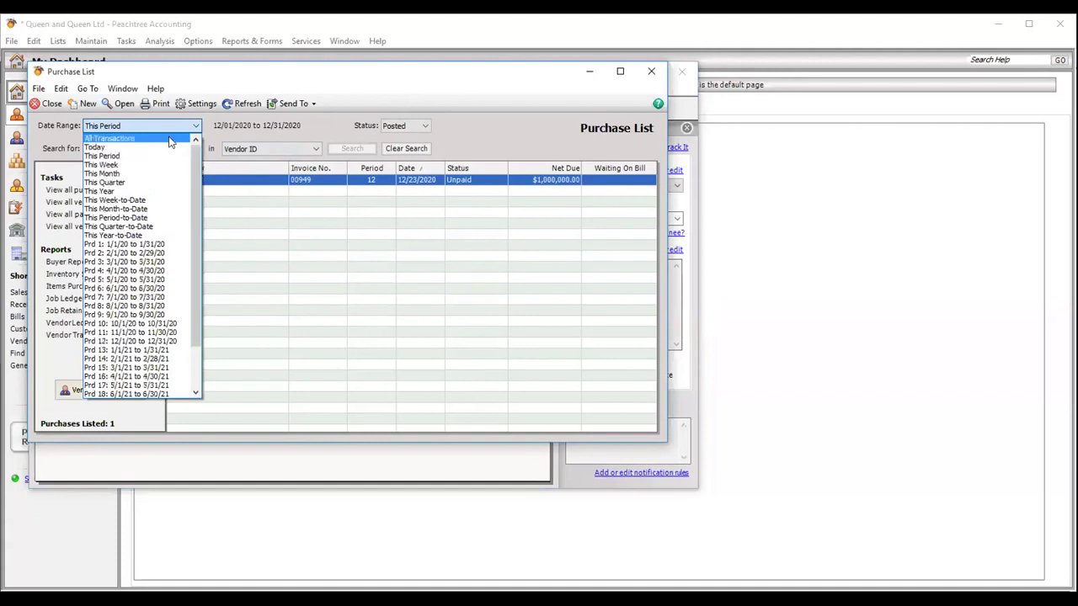
{"action": "left_click", "coordinate": [569, 392]}
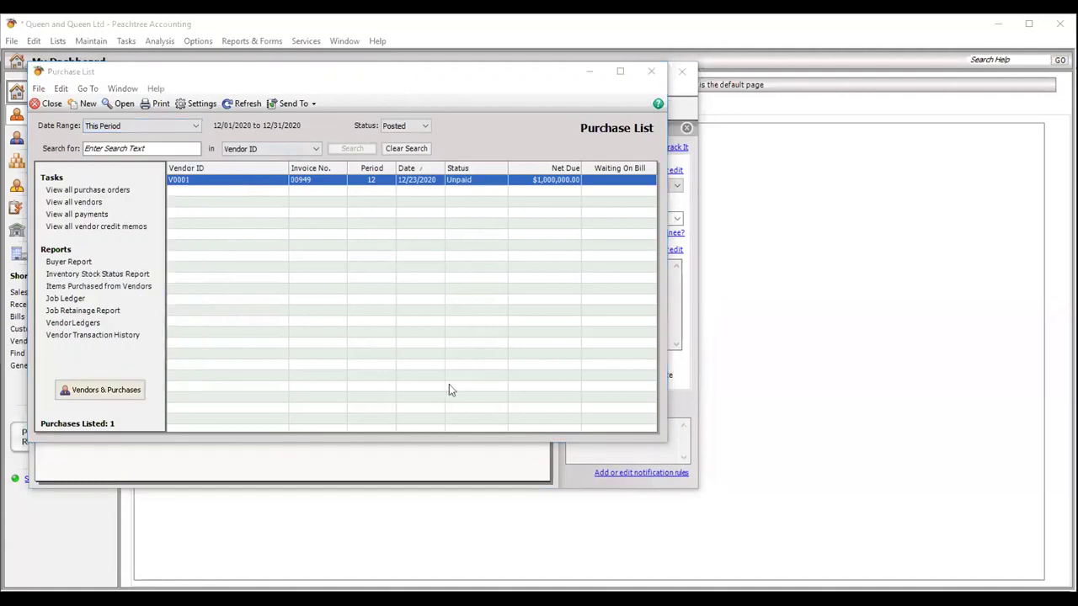
{"action": "double_click", "coordinate": [265, 183]}
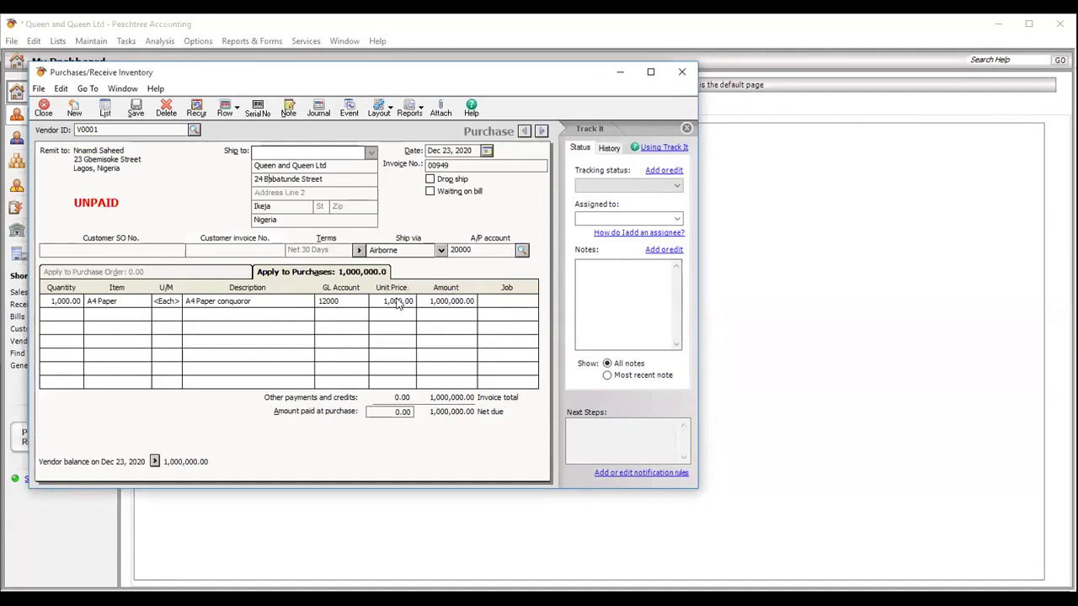
- Change the A4 Paper quantity on invoice 00949 to 1200, save it, and close the window
{"action": "left_click", "coordinate": [400, 303]}
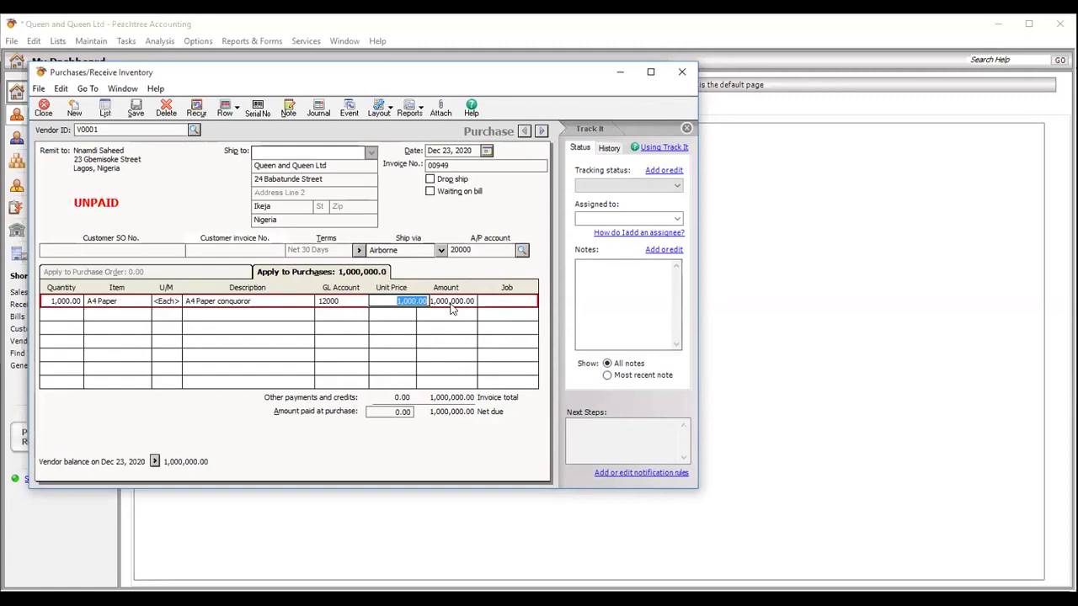
{"action": "left_click", "coordinate": [59, 302]}
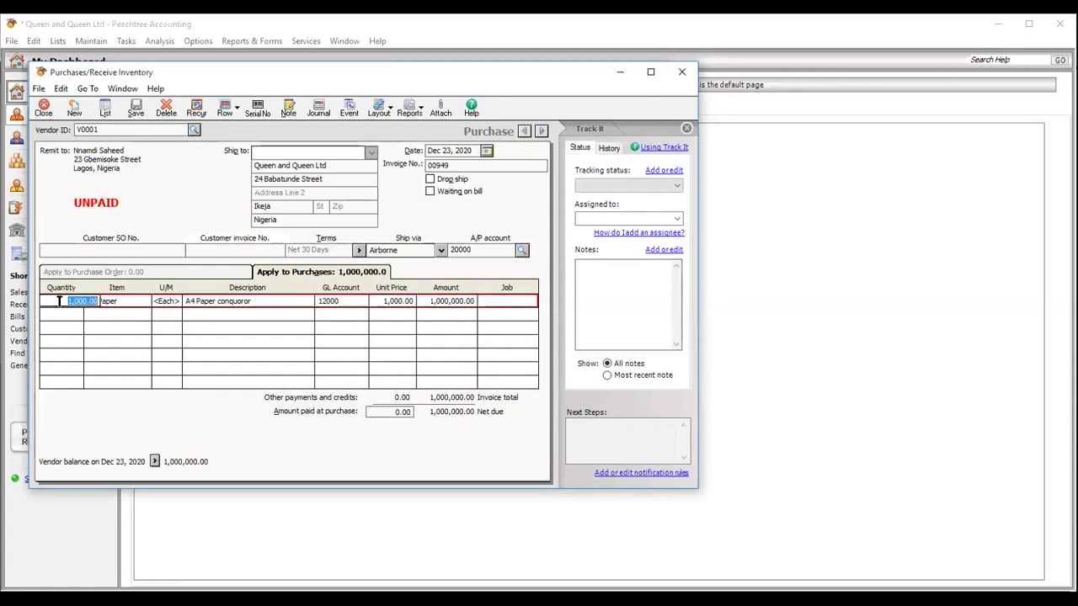
{"action": "type", "text": "1200"}
{"action": "key", "text": "Tab"}
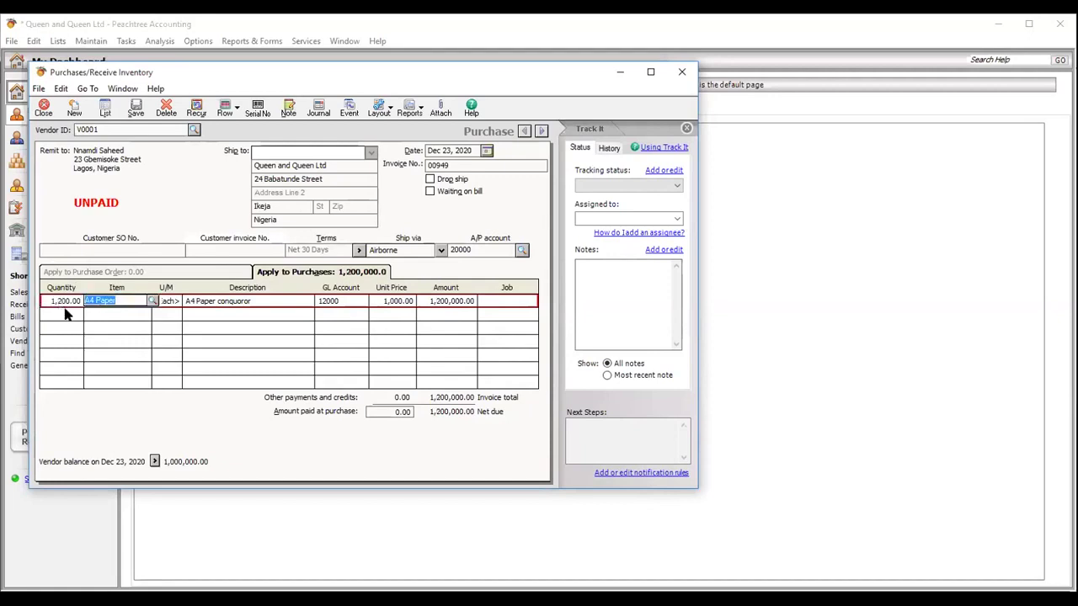
{"action": "key", "text": "Tab"}
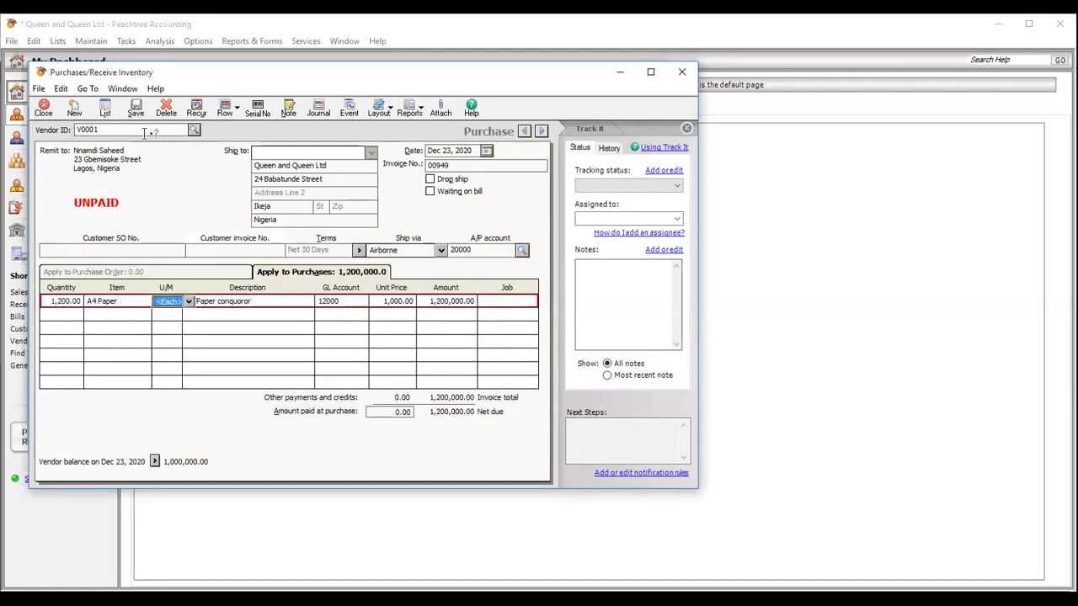
{"action": "left_click", "coordinate": [136, 112]}
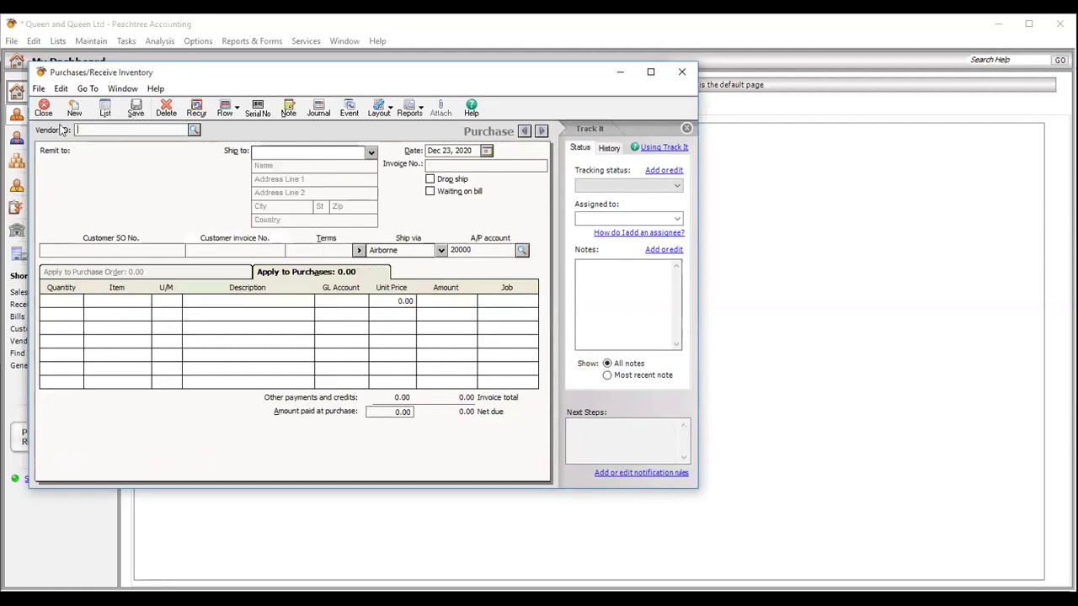
{"action": "left_click", "coordinate": [44, 107]}
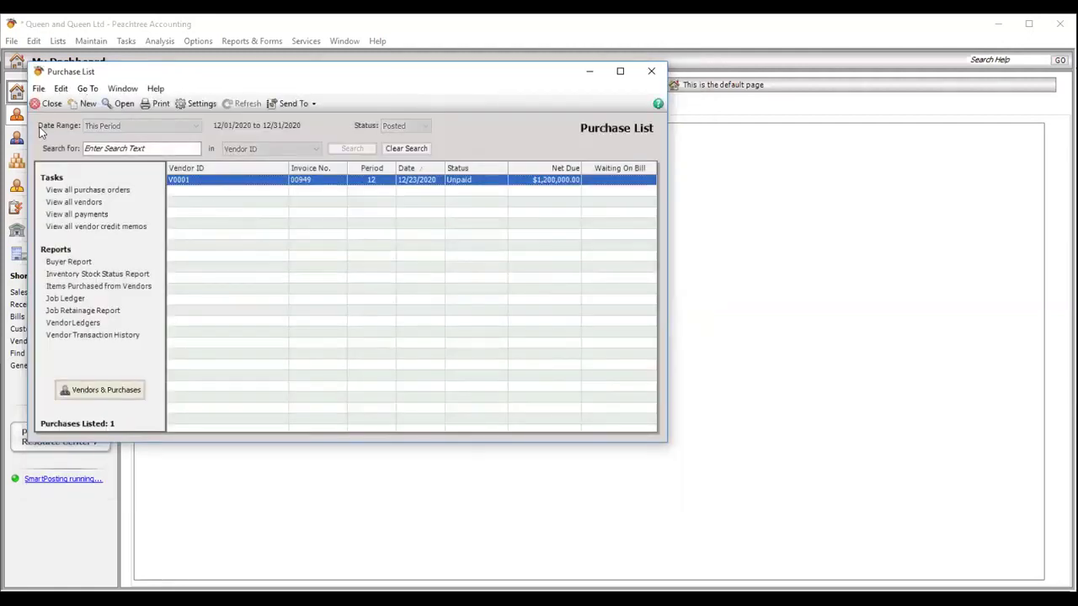
- Close the Purchase List and start a new sales invoice from the Tasks menu
{"action": "left_click", "coordinate": [48, 105]}
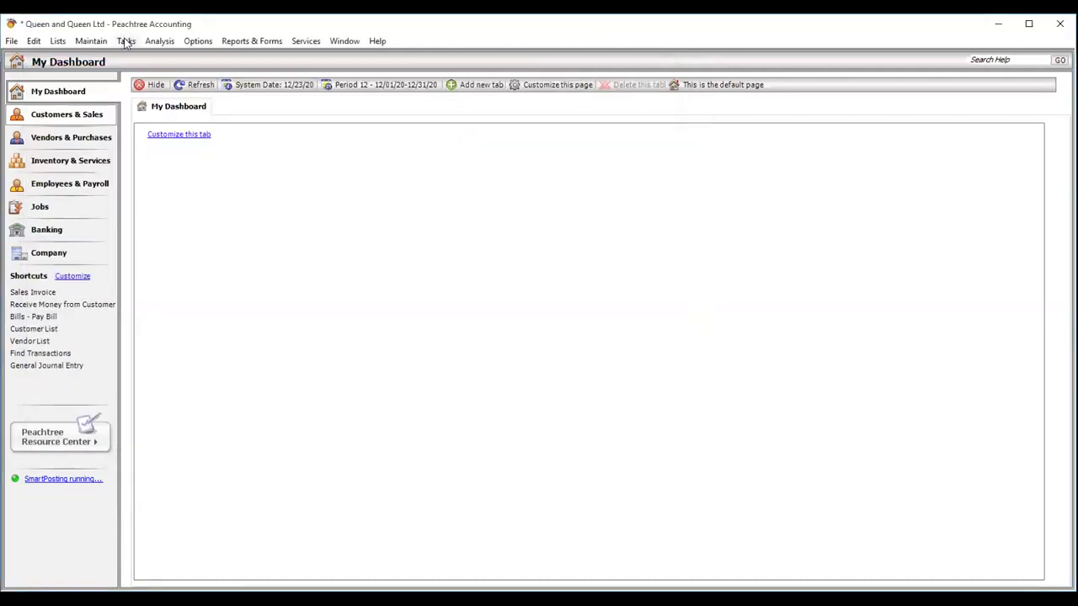
{"action": "left_click", "coordinate": [126, 40]}
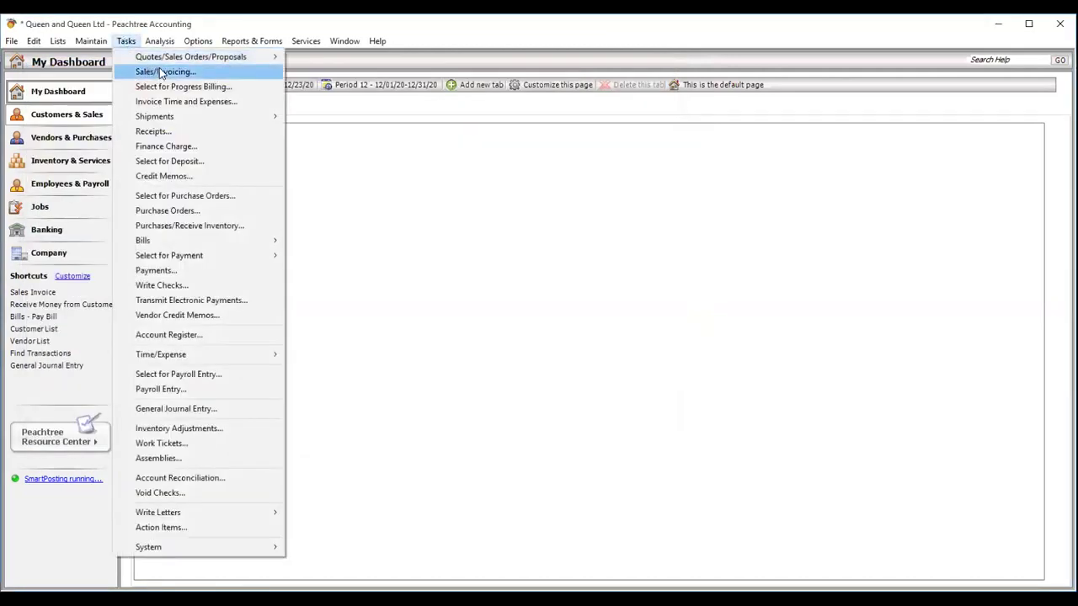
{"action": "mouse_move", "coordinate": [163, 58]}
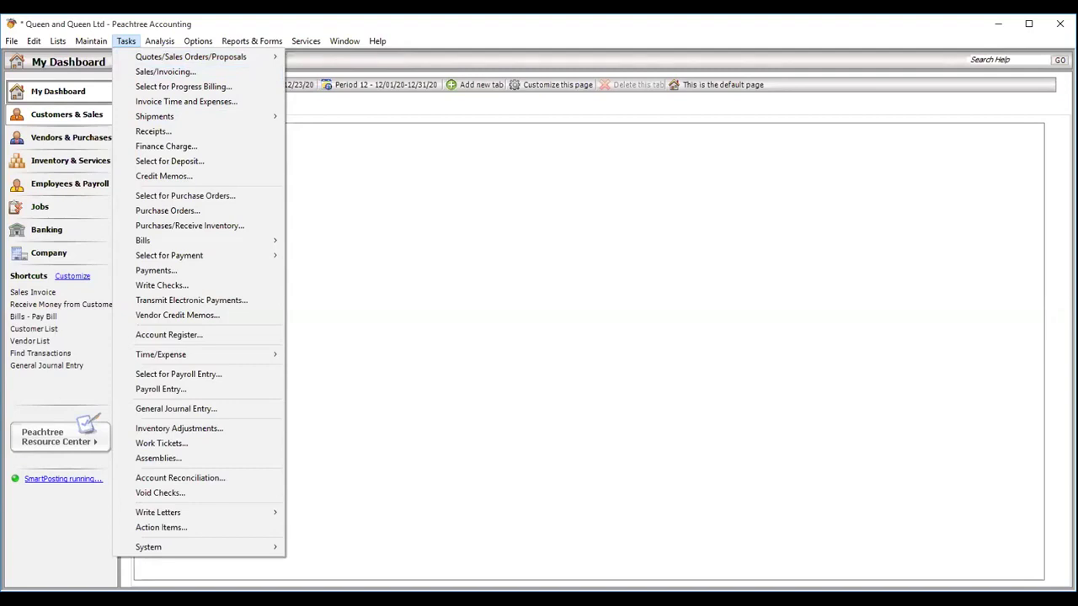
{"action": "key", "text": "Escape"}
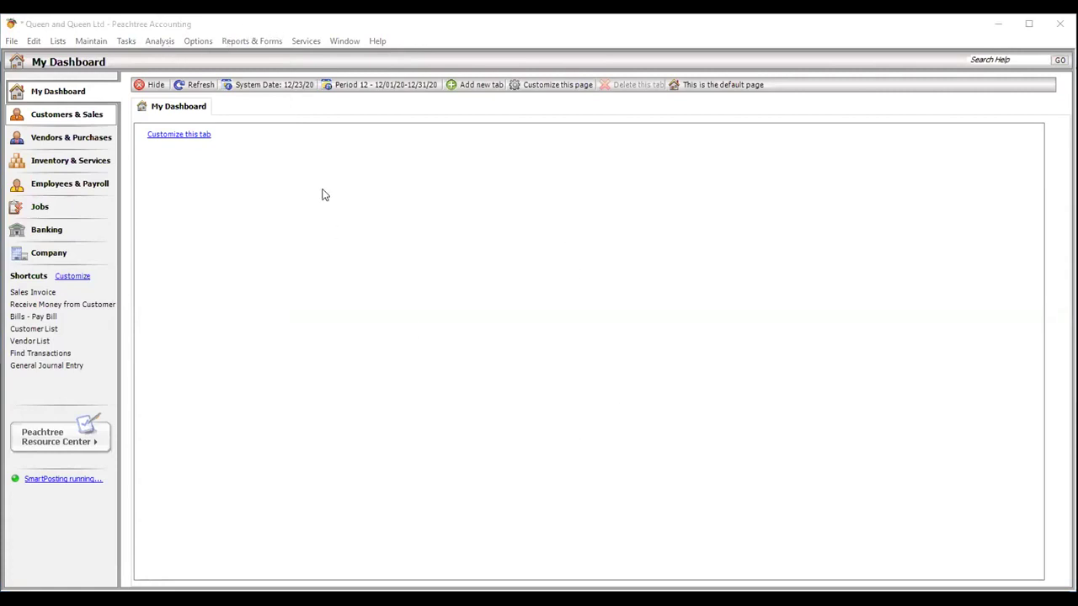
{"action": "left_click", "coordinate": [124, 41]}
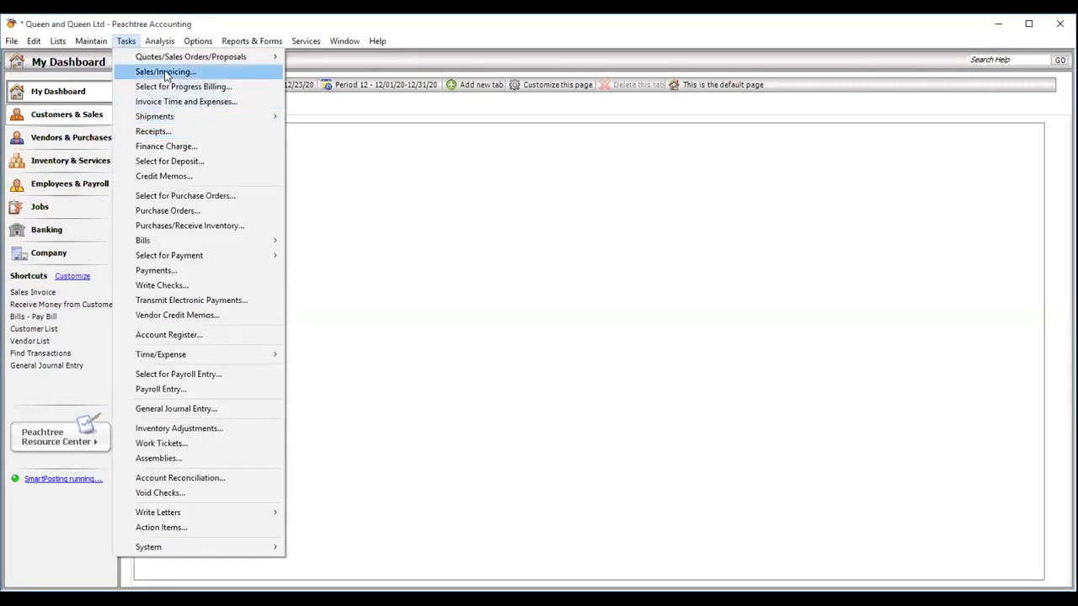
{"action": "left_click", "coordinate": [166, 73]}
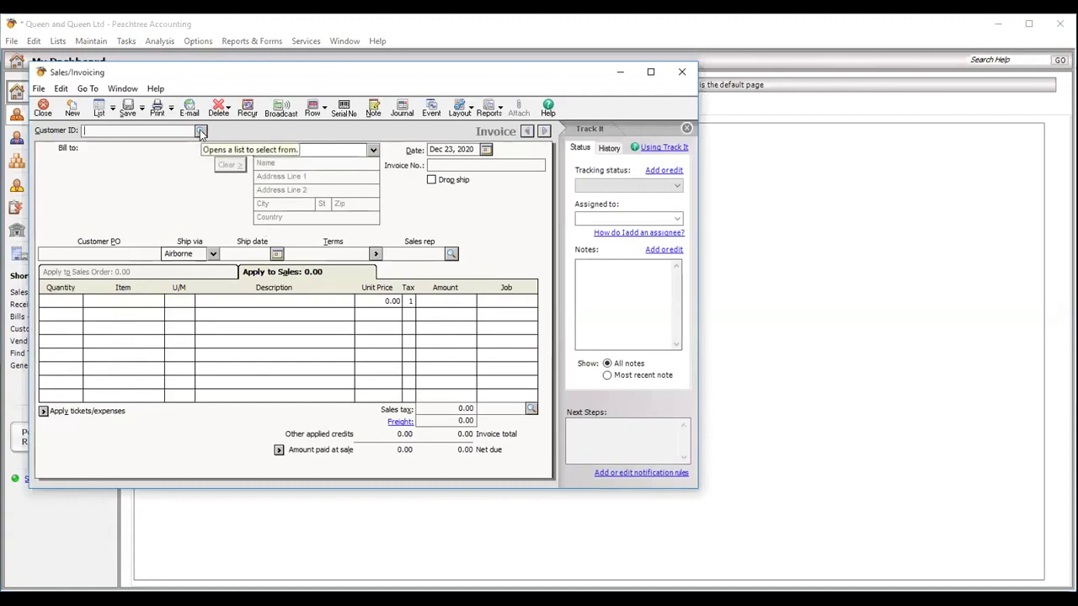
- Bill the customer for 10 units of A4 Paper at 1,600.00 each
{"action": "left_click", "coordinate": [200, 132]}
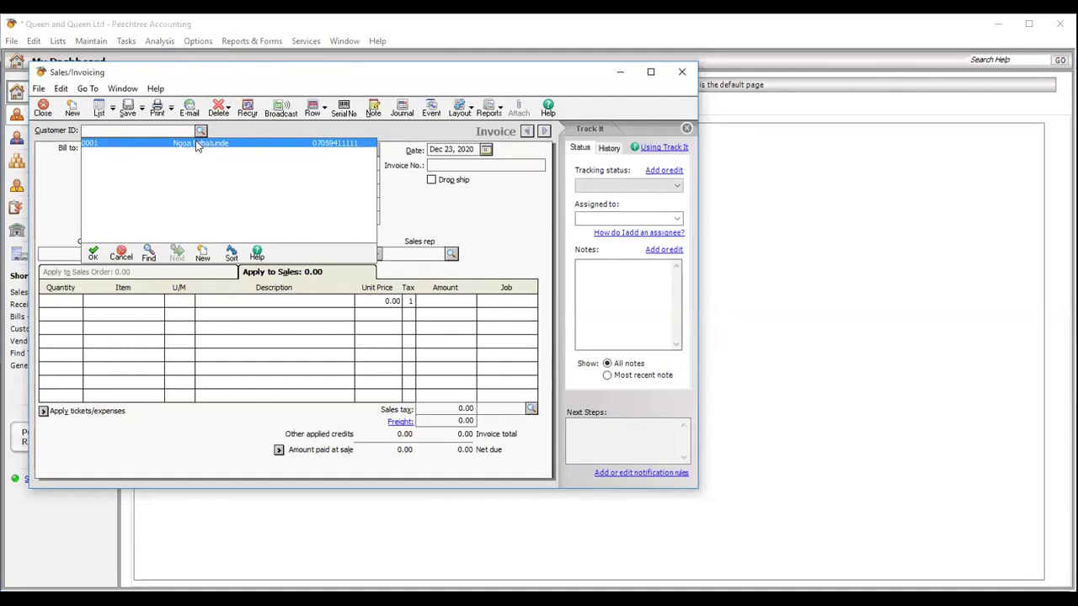
{"action": "double_click", "coordinate": [196, 145]}
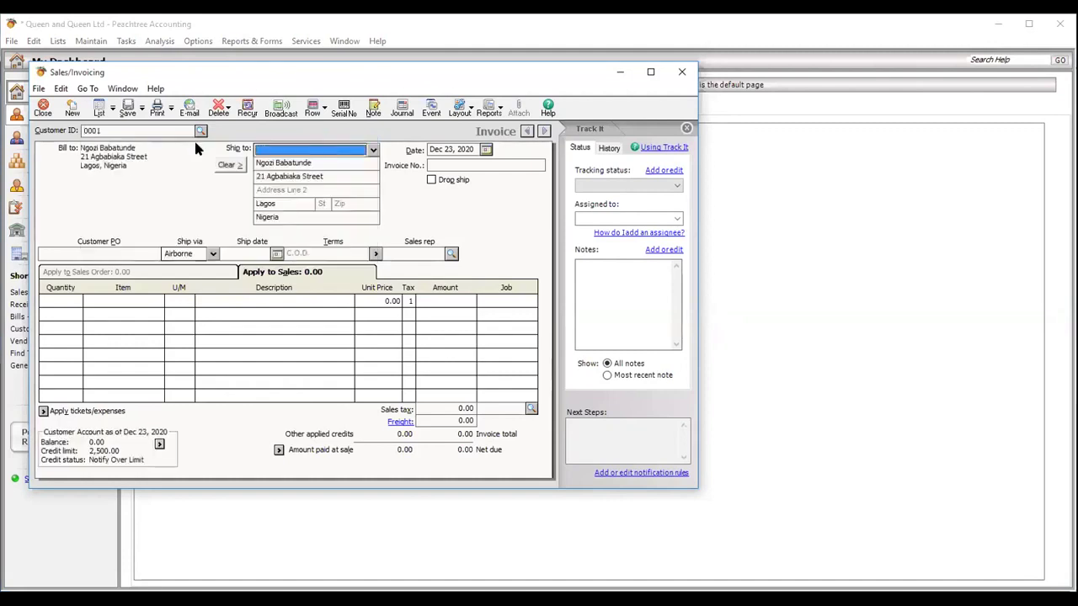
{"action": "left_click", "coordinate": [62, 301]}
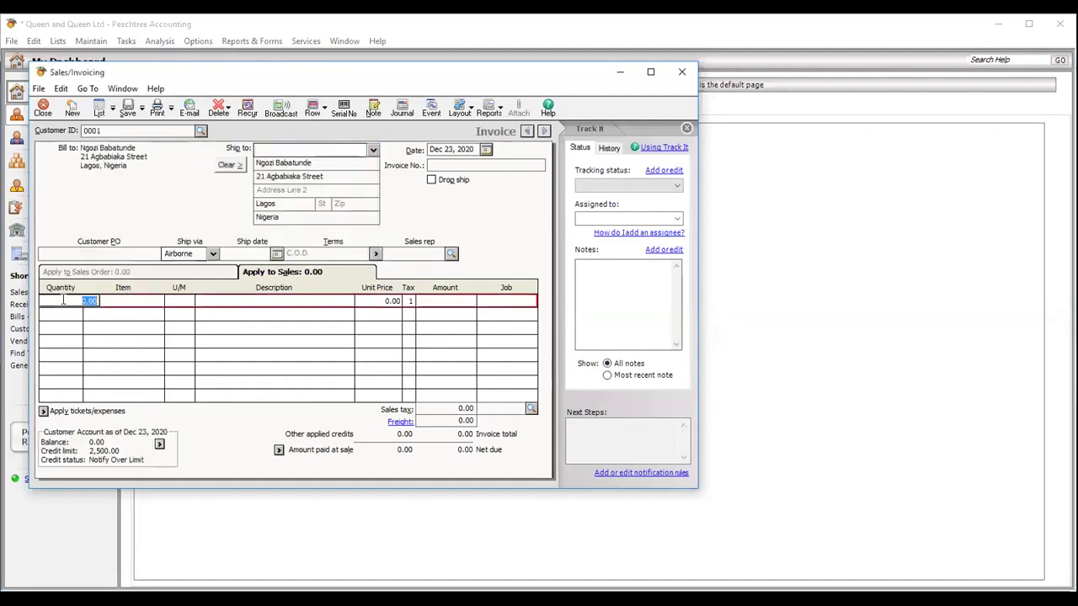
{"action": "type", "text": "10"}
{"action": "key", "text": "Tab"}
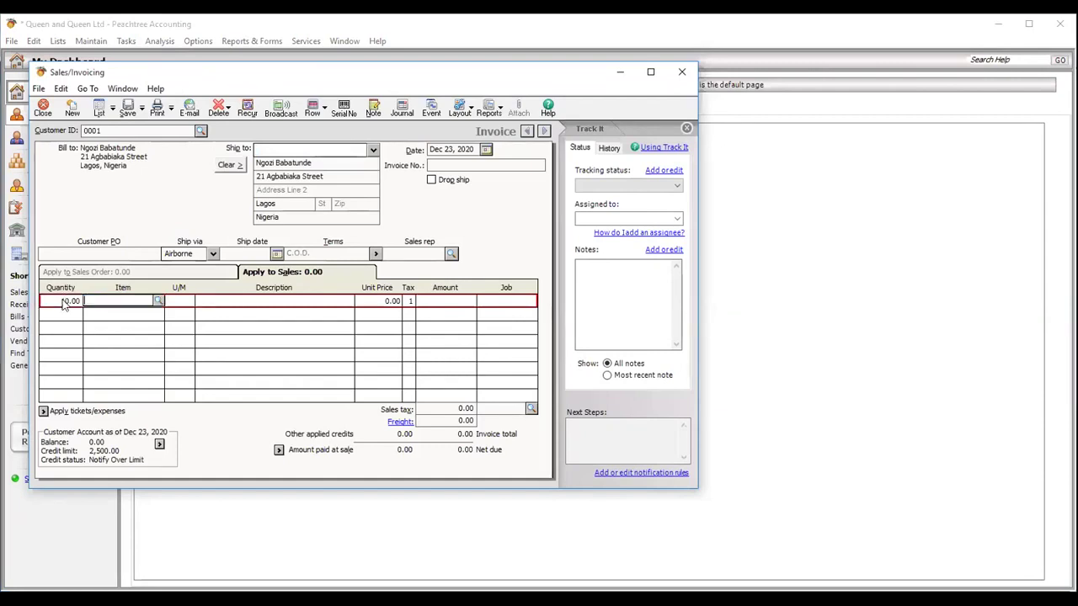
{"action": "type", "text": "a"}
{"action": "key", "text": "Tab"}
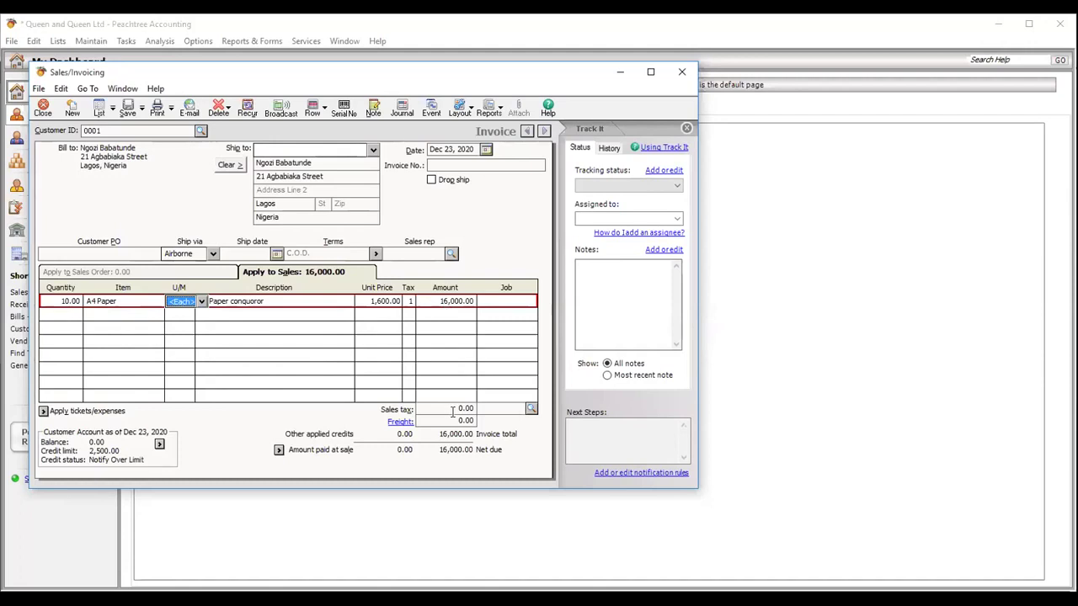
- Try 7.5 as the sales tax amount, then clear it back to 0.00
{"action": "left_click", "coordinate": [451, 411]}
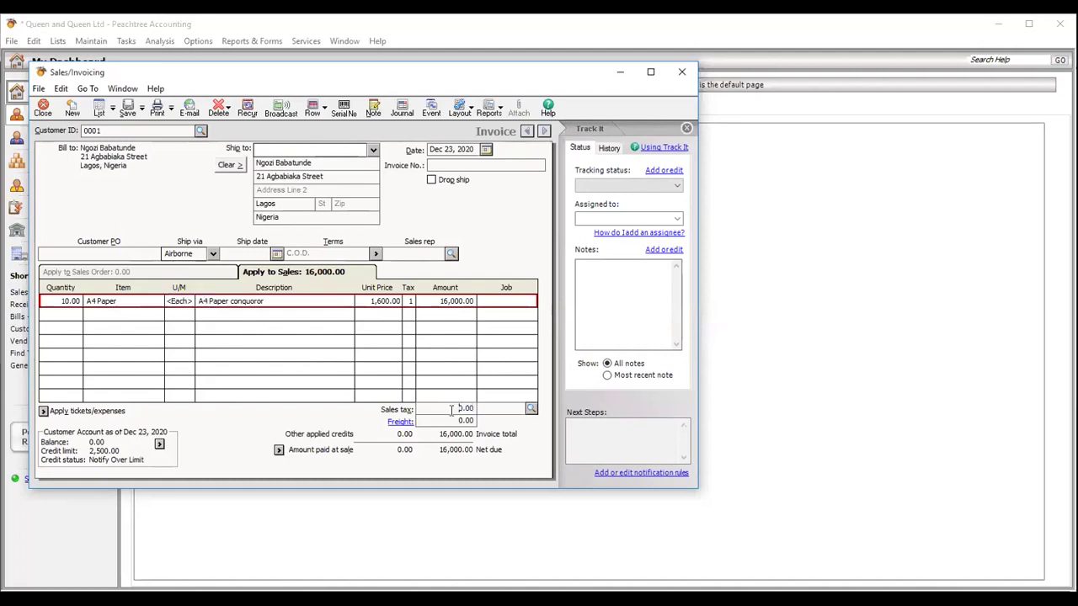
{"action": "type", "text": "7.5"}
{"action": "key", "text": "Tab"}
{"action": "left_click_drag", "start_coordinate": [459, 410], "coordinate": [481, 409]}
{"action": "key", "text": "BackSpace"}
{"action": "left_click", "coordinate": [565, 453]}
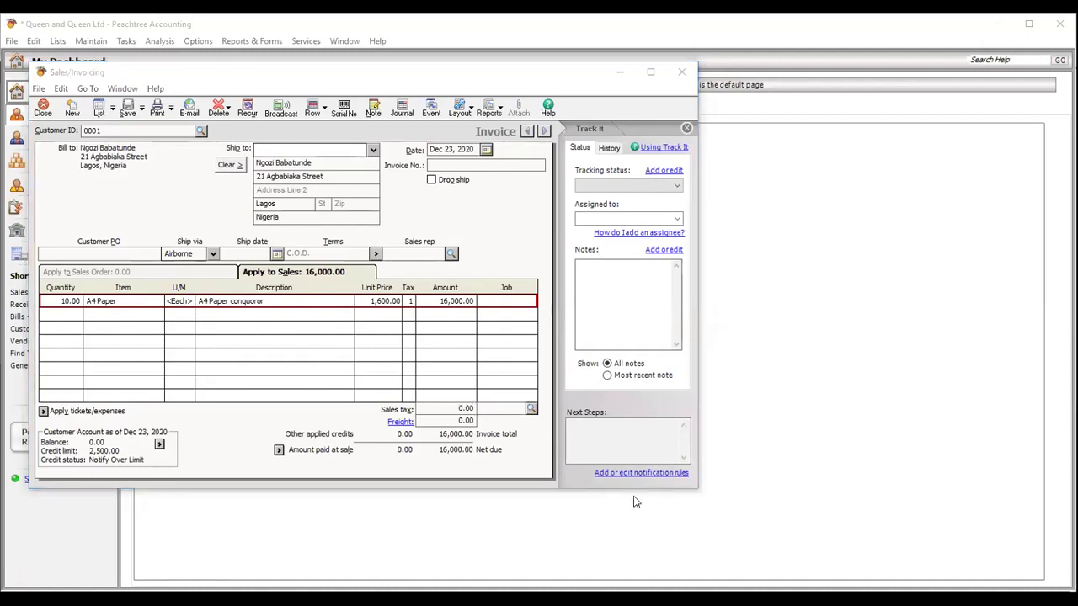
- Start setting up a new 7.5 sales tax from the sales tax lookup
{"action": "left_click", "coordinate": [531, 409]}
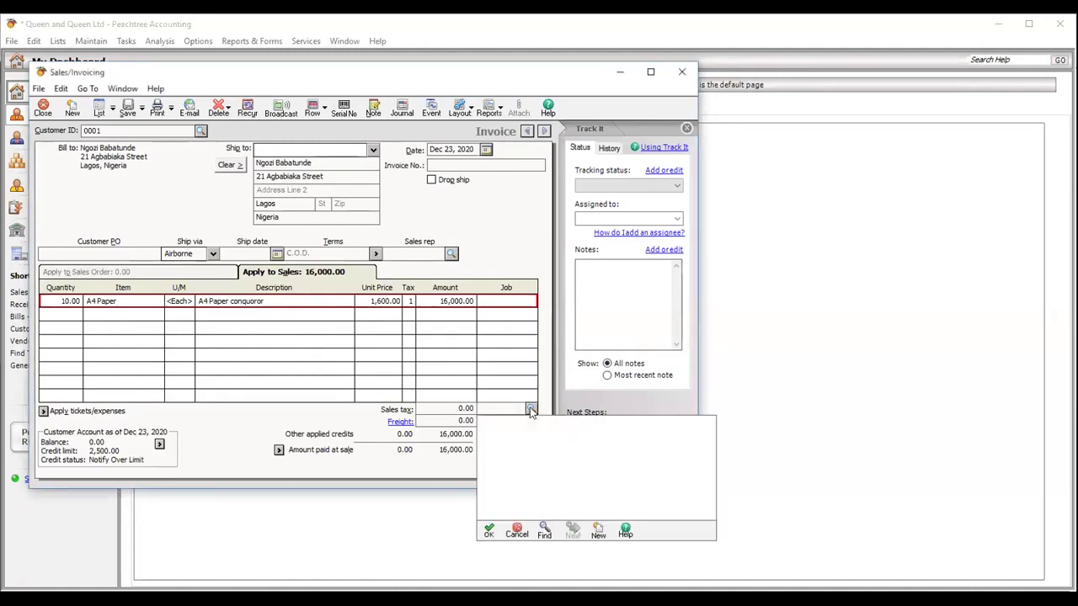
{"action": "left_click", "coordinate": [596, 532]}
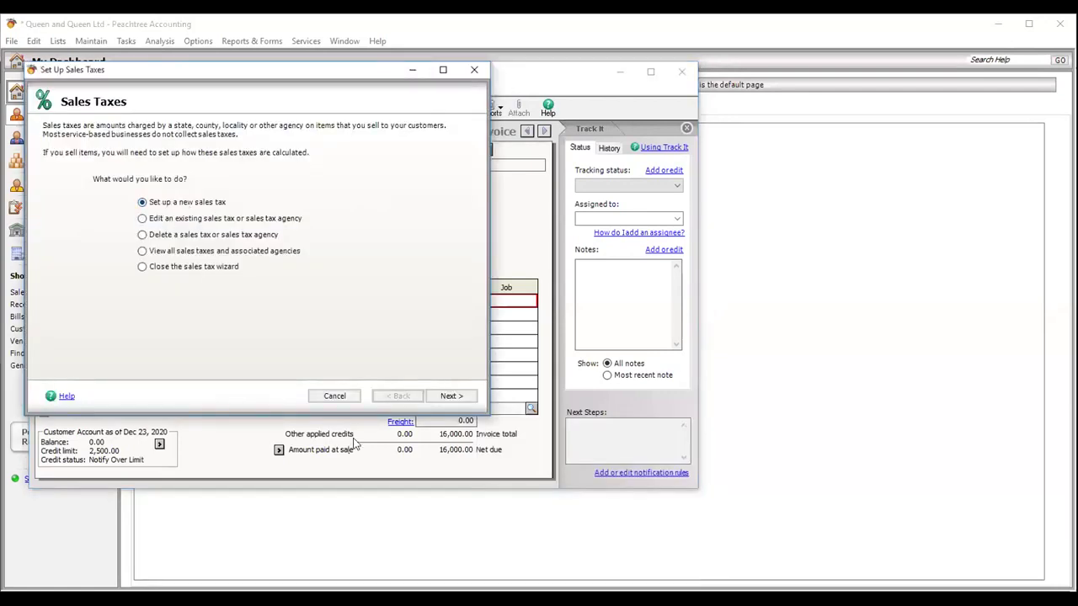
{"action": "left_click", "coordinate": [452, 397]}
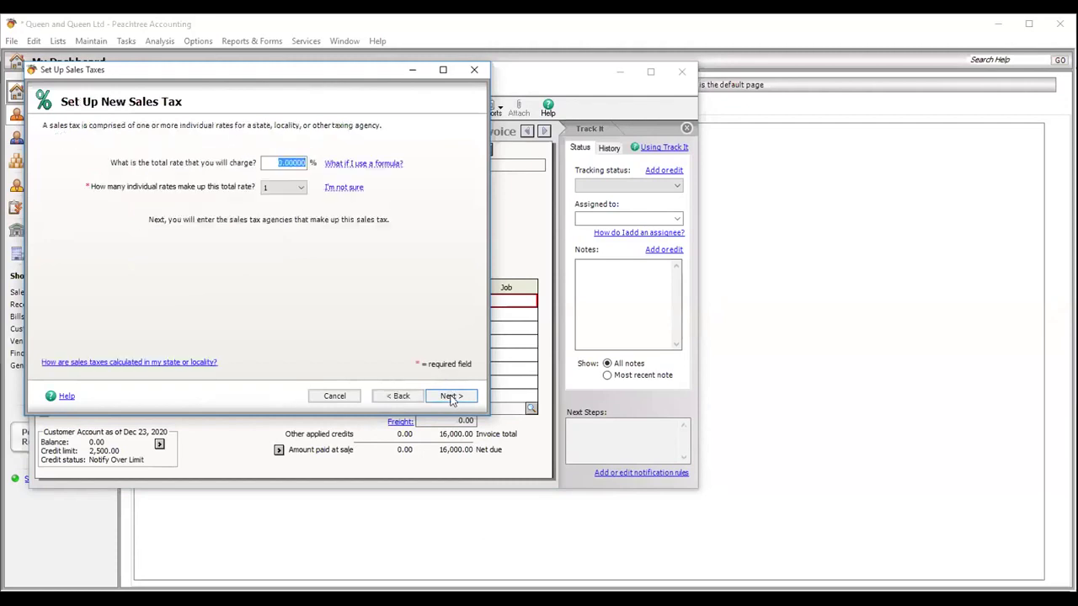
{"action": "type", "text": "7.5"}
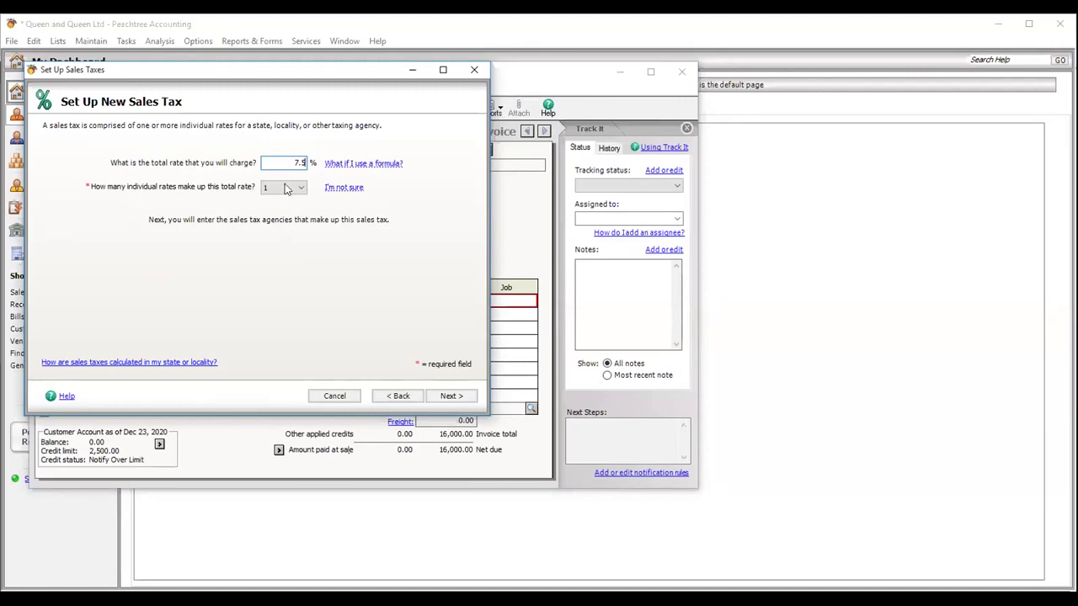
{"action": "left_click", "coordinate": [449, 401]}
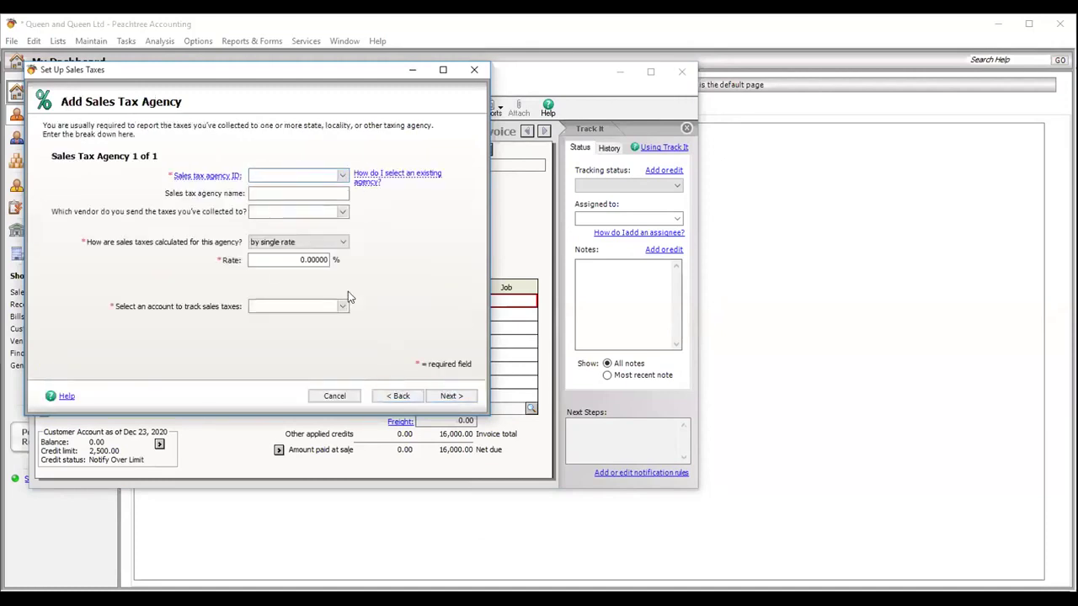
- Search the agency list for FIRS-VAT, then cancel the sales tax setup wizard
{"action": "left_click", "coordinate": [341, 178]}
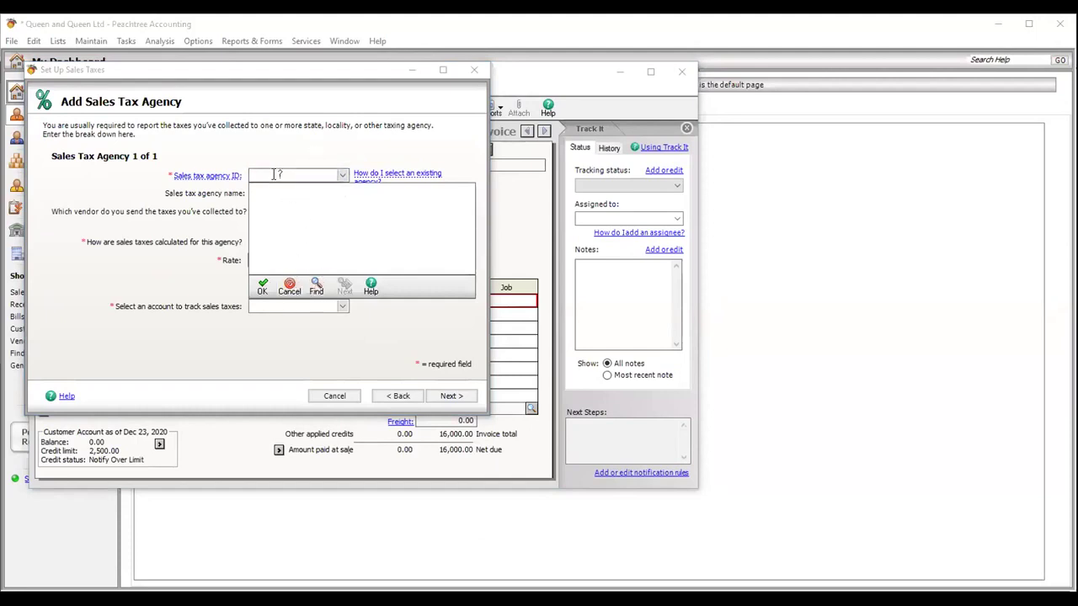
{"action": "left_click", "coordinate": [315, 287]}
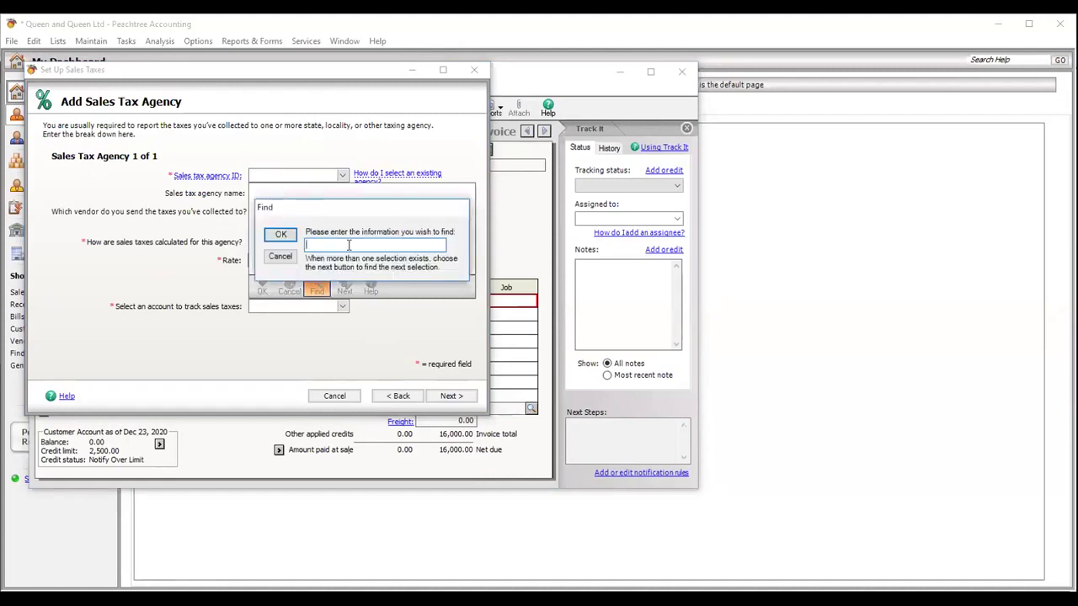
{"action": "type", "text": "FIRS-VAT"}
{"action": "left_click", "coordinate": [281, 234]}
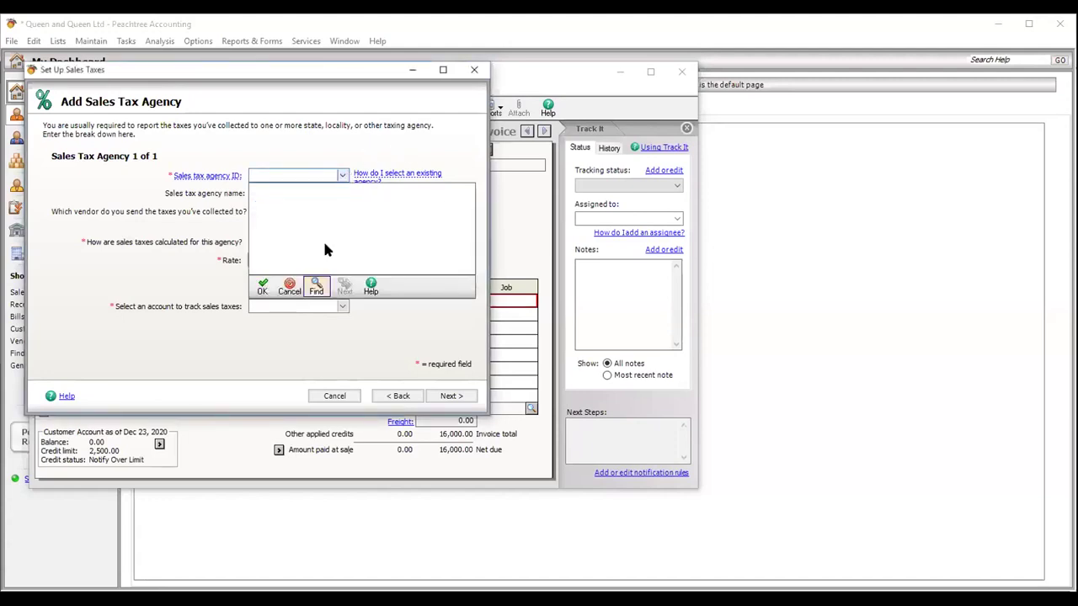
{"action": "left_click", "coordinate": [265, 288]}
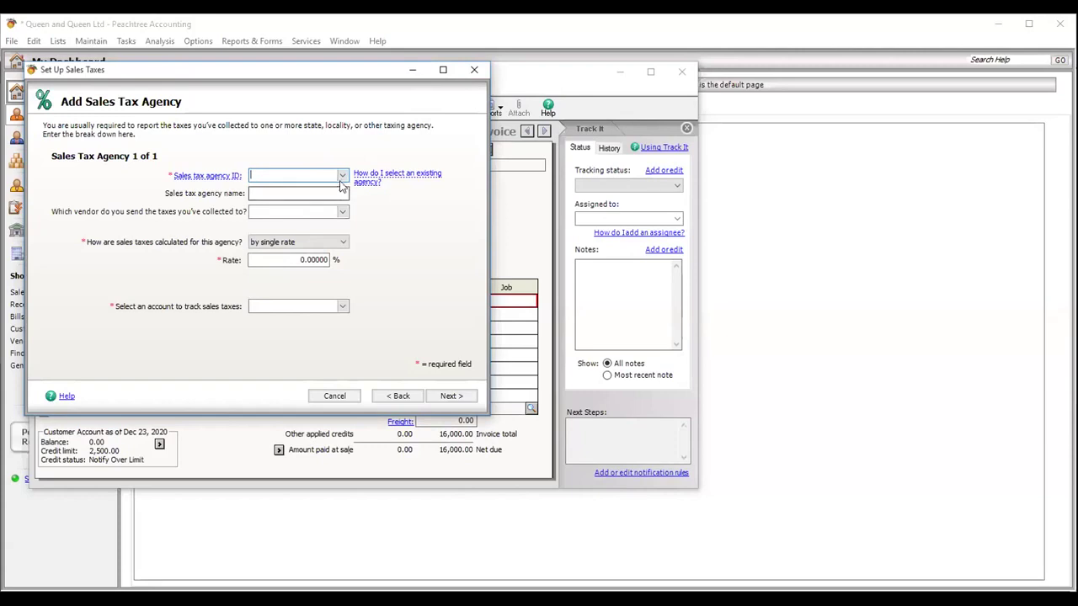
{"action": "left_click", "coordinate": [474, 69]}
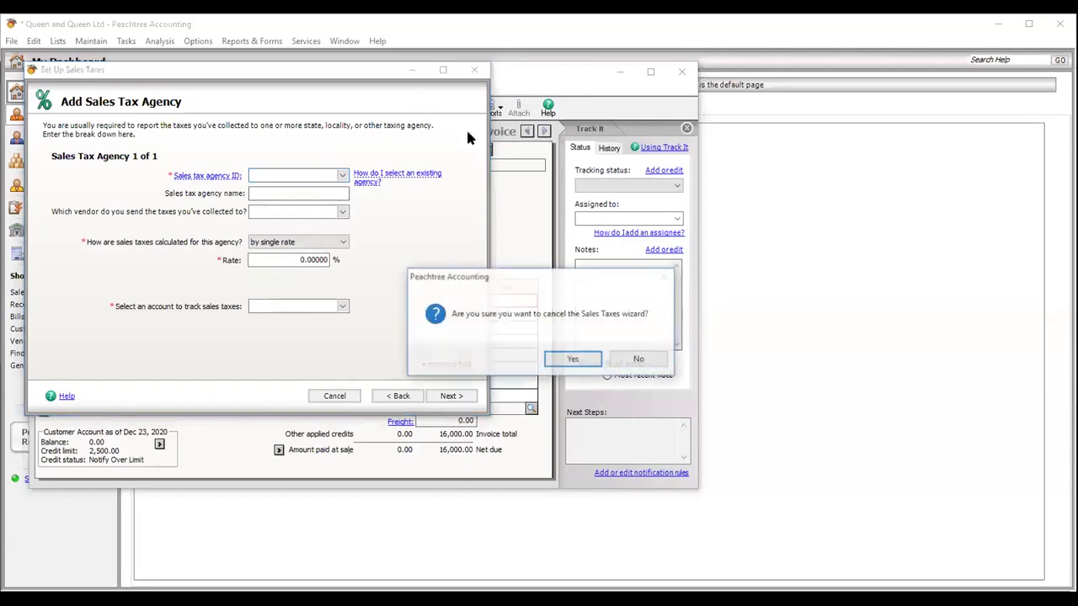
{"action": "left_click", "coordinate": [573, 360]}
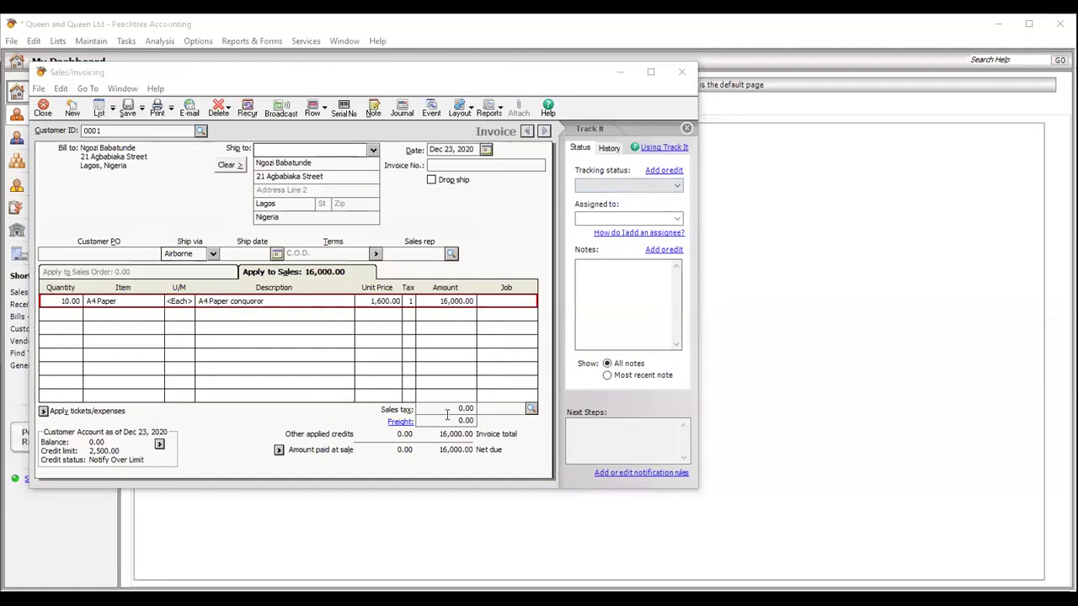
- Enter SI00345 as the invoice number
{"action": "left_click", "coordinate": [488, 410]}
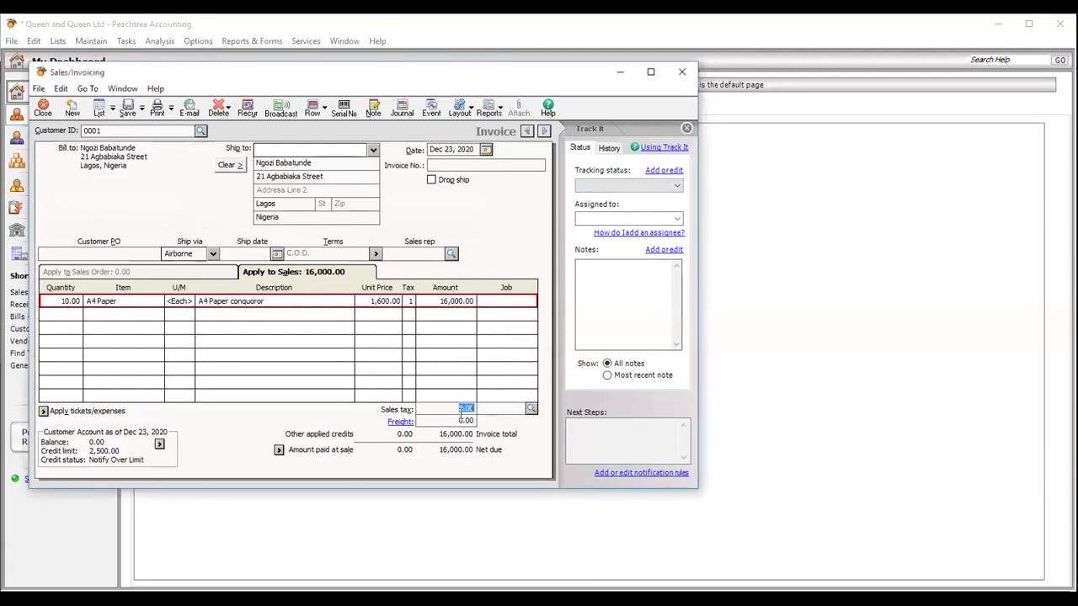
{"action": "left_click", "coordinate": [452, 164]}
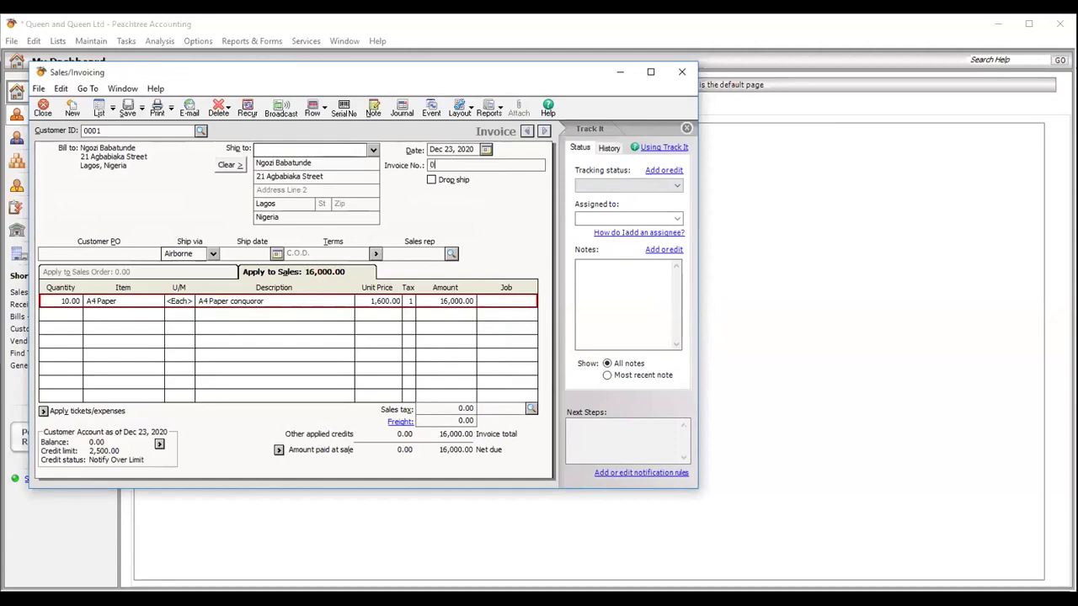
{"action": "type", "text": "s"}
{"action": "key", "text": "BackSpace"}
{"action": "type", "text": "S"}
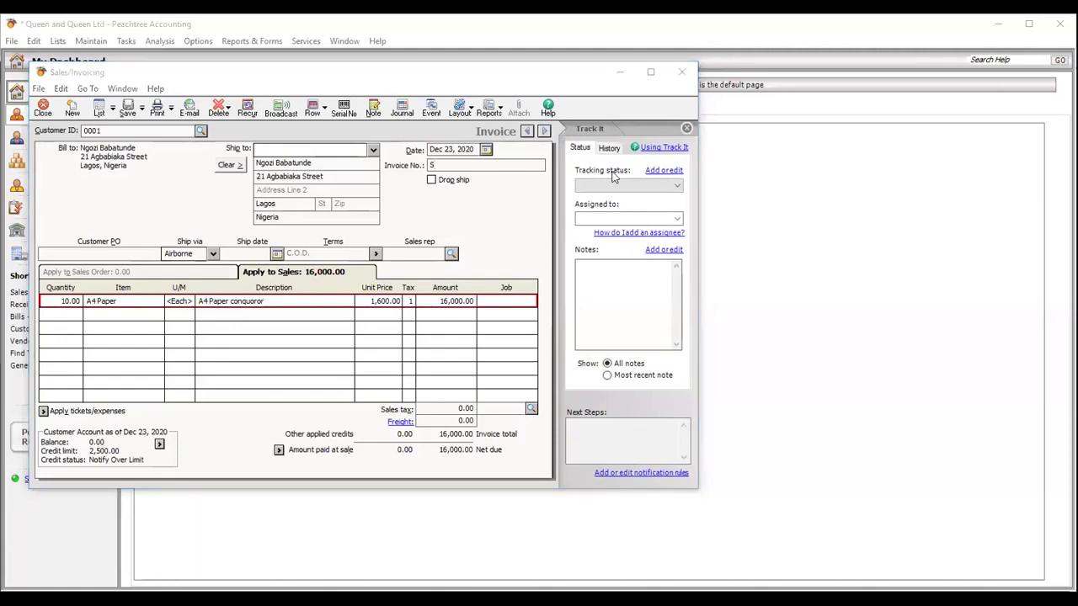
{"action": "left_click", "coordinate": [453, 166]}
{"action": "type", "text": "SI"}
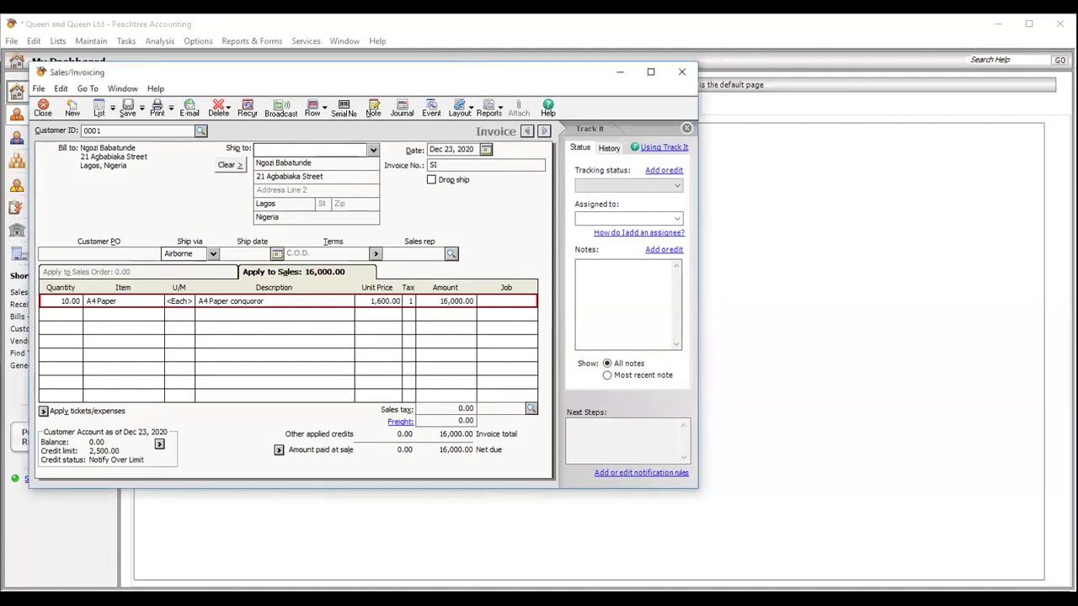
{"action": "type", "text": "001"}
{"action": "type", "text": "345"}
- Save the invoice, accepting the credit-limit warning, and print it
{"action": "left_click", "coordinate": [128, 109]}
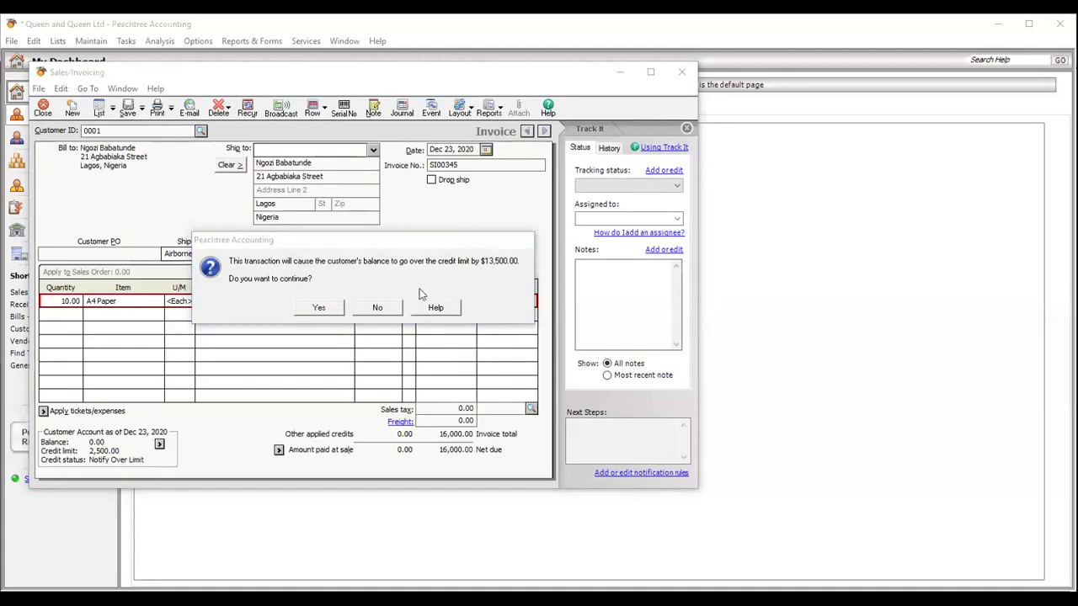
{"action": "left_click", "coordinate": [318, 308]}
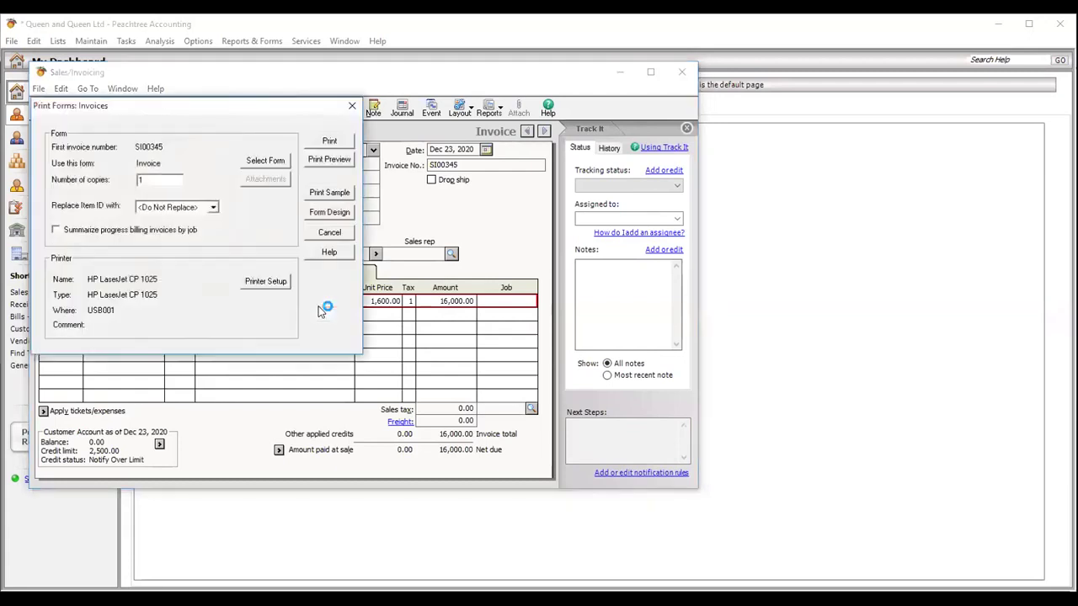
{"action": "left_click", "coordinate": [330, 142]}
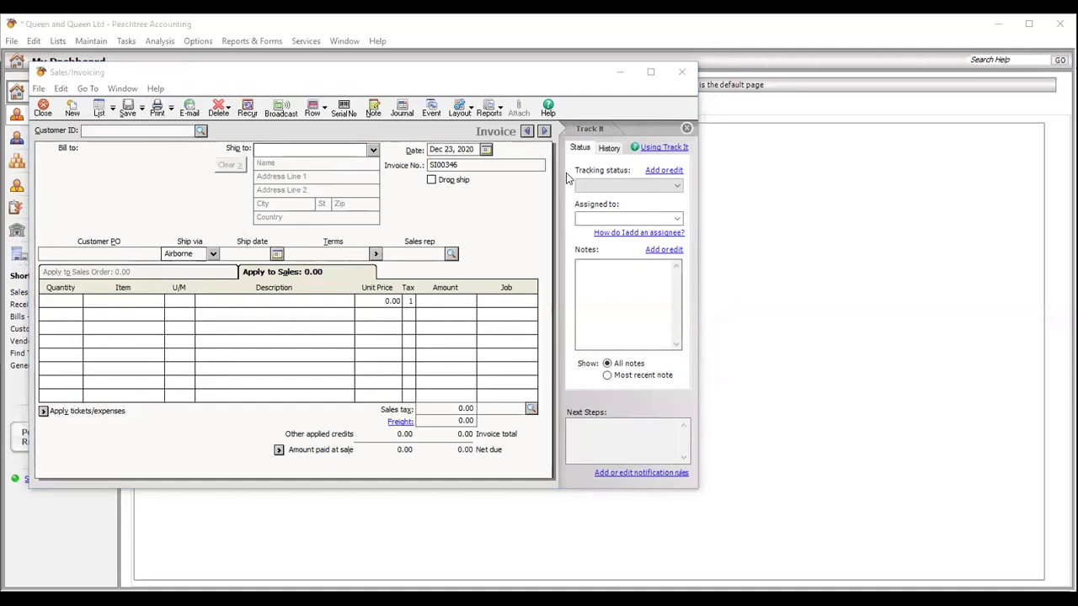
- Reopen SI00345 from the invoice list and save it with quantity 20, accepting the credit-limit warning
{"action": "left_click", "coordinate": [98, 112]}
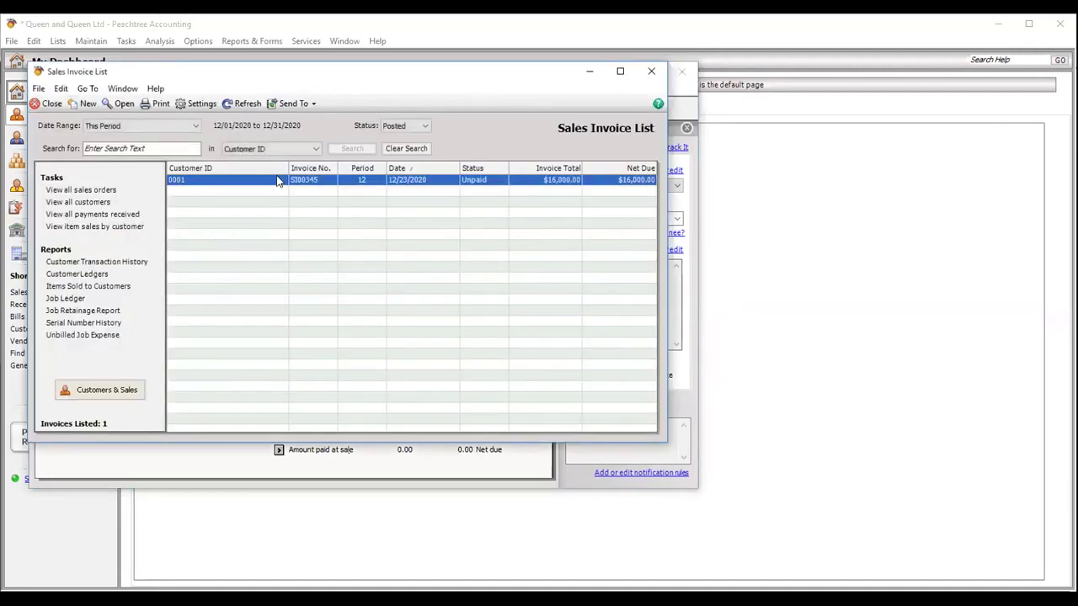
{"action": "double_click", "coordinate": [278, 181]}
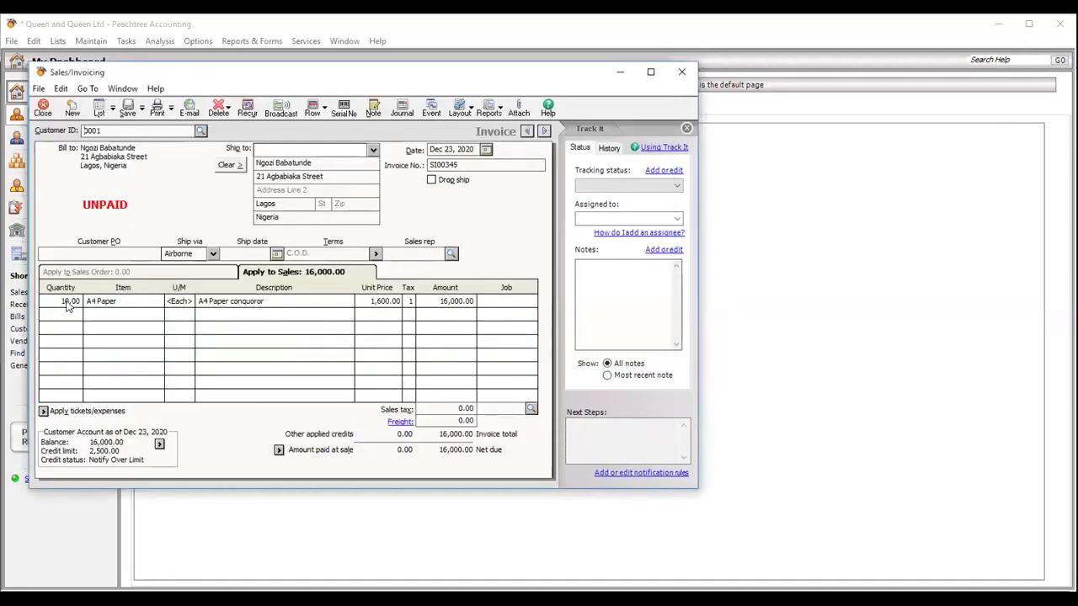
{"action": "left_click", "coordinate": [69, 307]}
{"action": "type", "text": "20"}
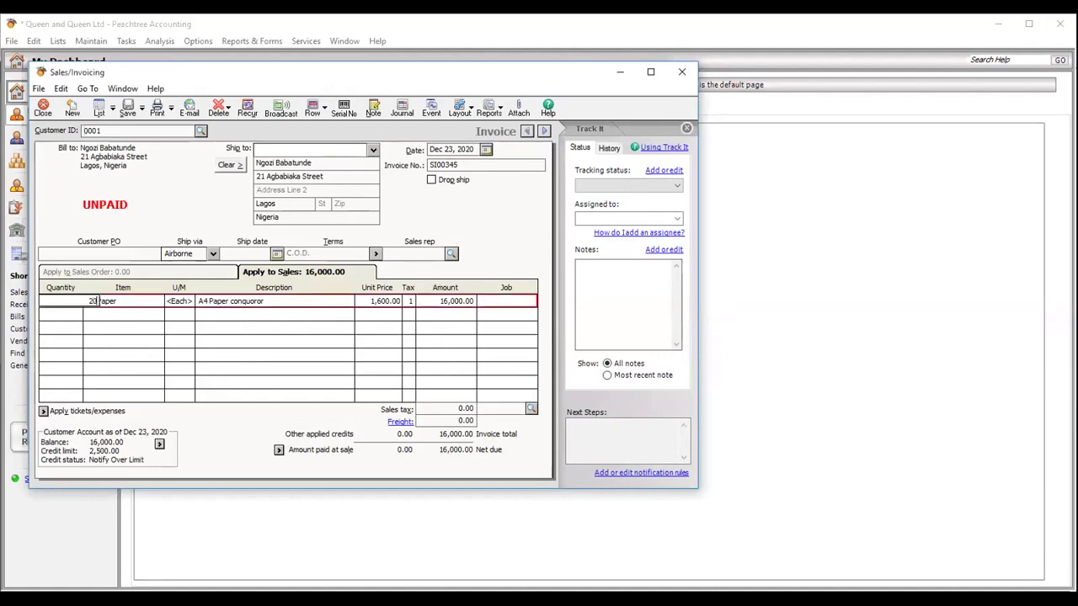
{"action": "key", "text": "Tab"}
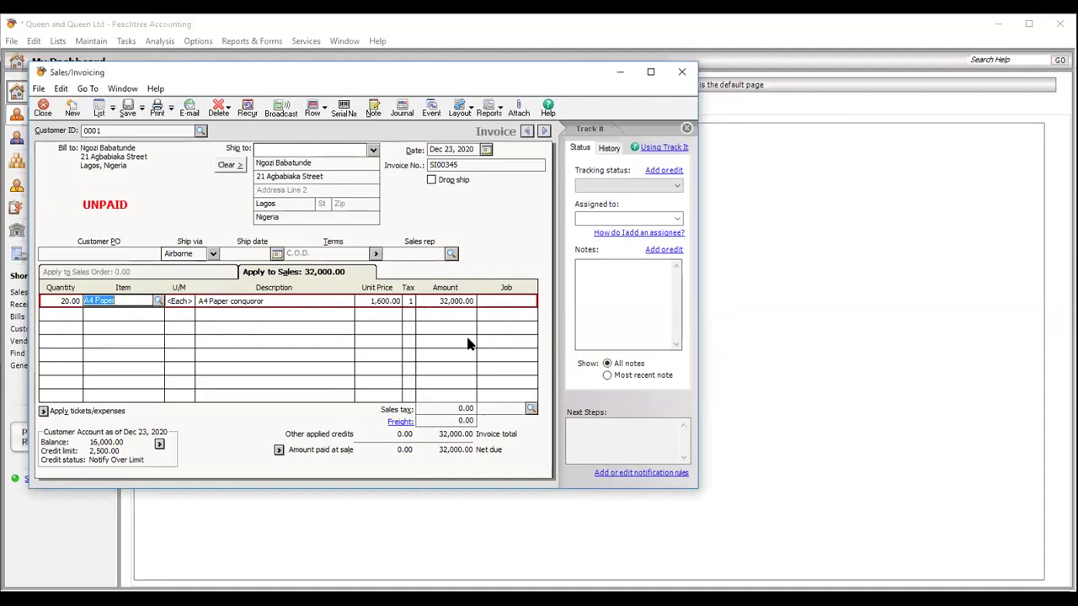
{"action": "left_click", "coordinate": [126, 112]}
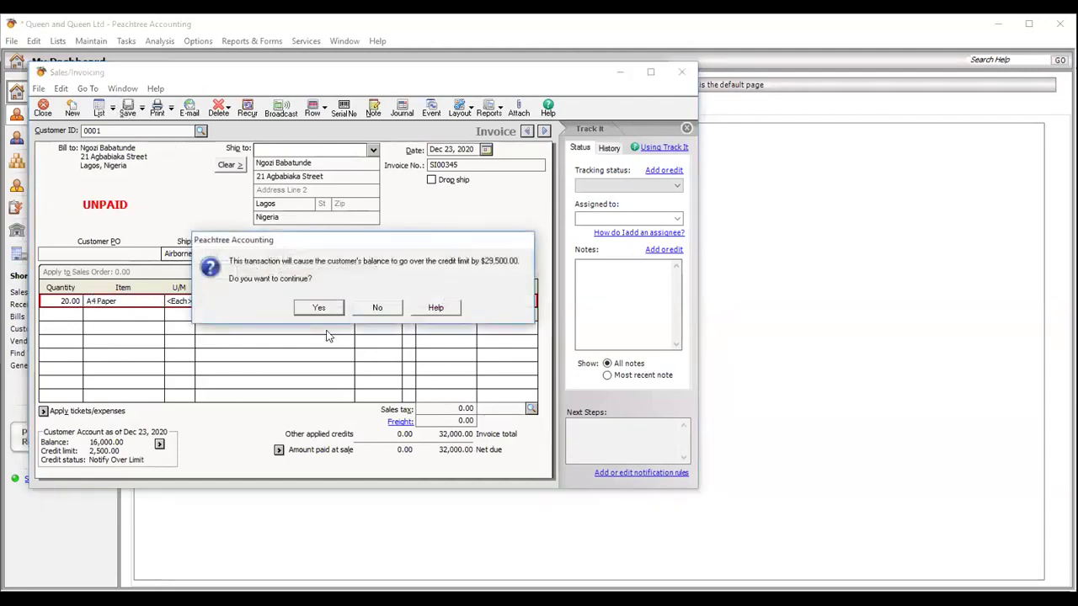
{"action": "left_click", "coordinate": [319, 308]}
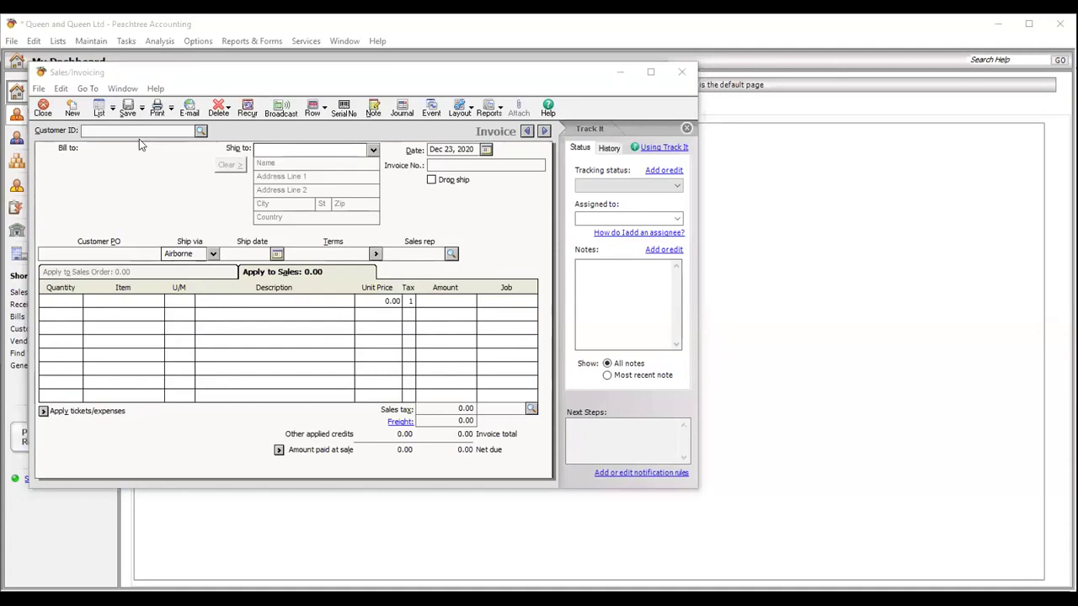
{"action": "left_click", "coordinate": [43, 113]}
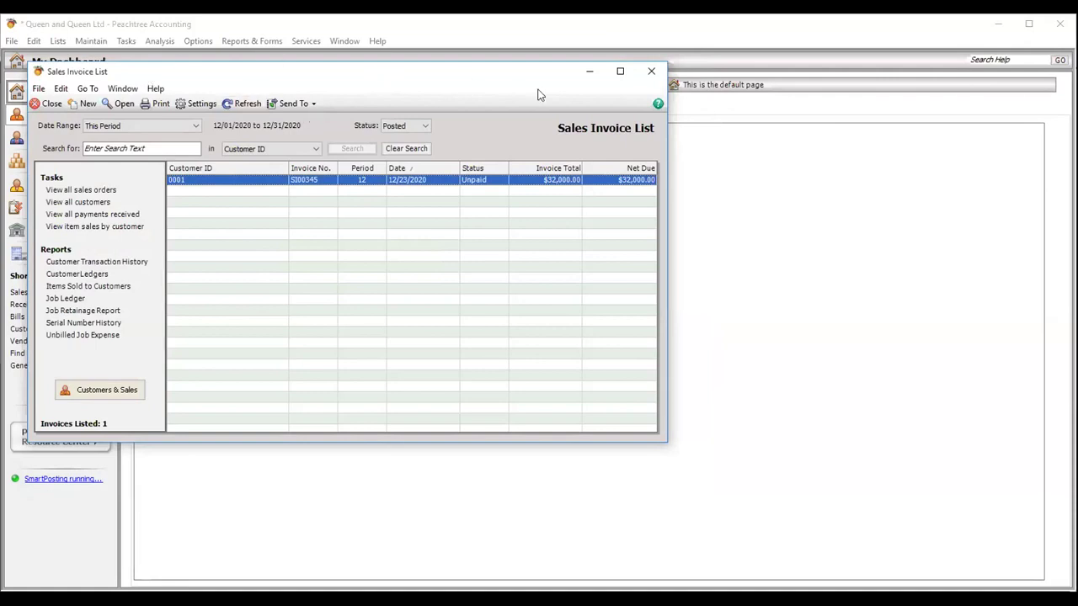
{"action": "key", "text": "Escape"}
- Open a new General Journal Entry from the Tasks menu
{"action": "left_click", "coordinate": [124, 41]}
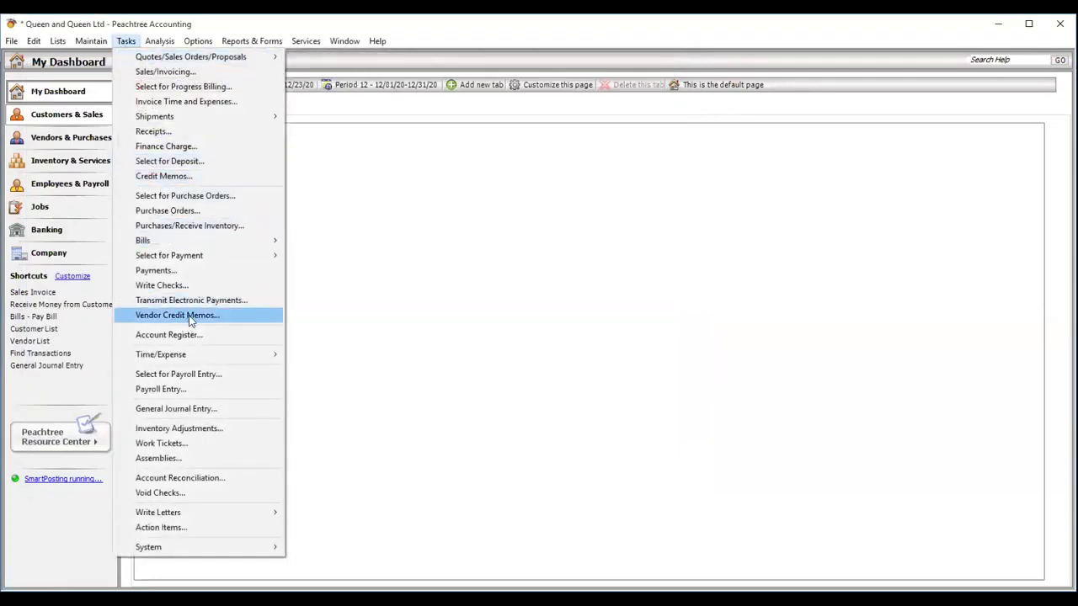
{"action": "left_click", "coordinate": [198, 388]}
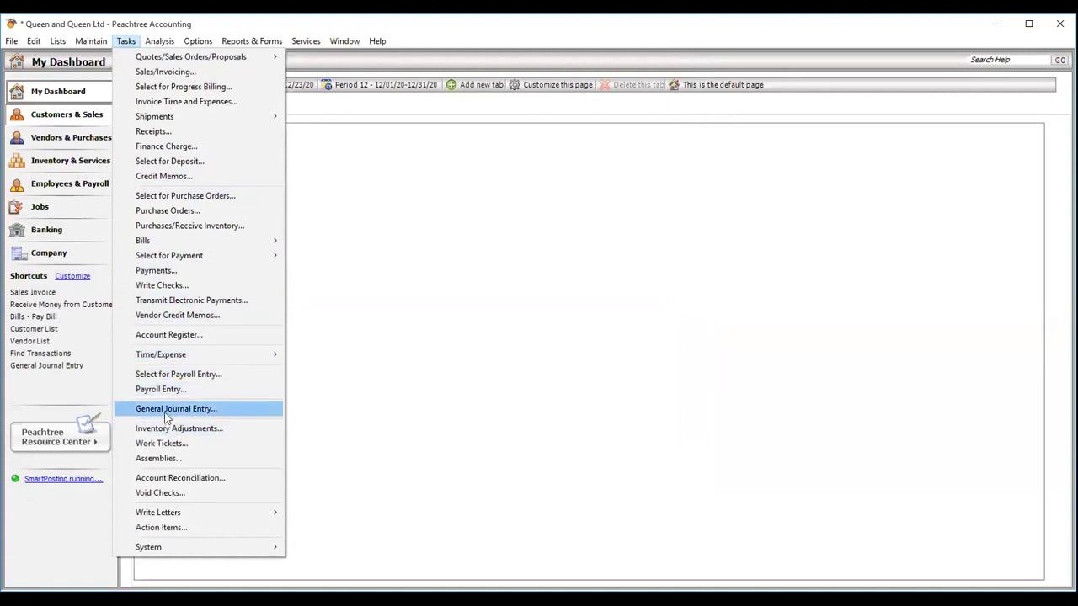
{"action": "left_click", "coordinate": [364, 453]}
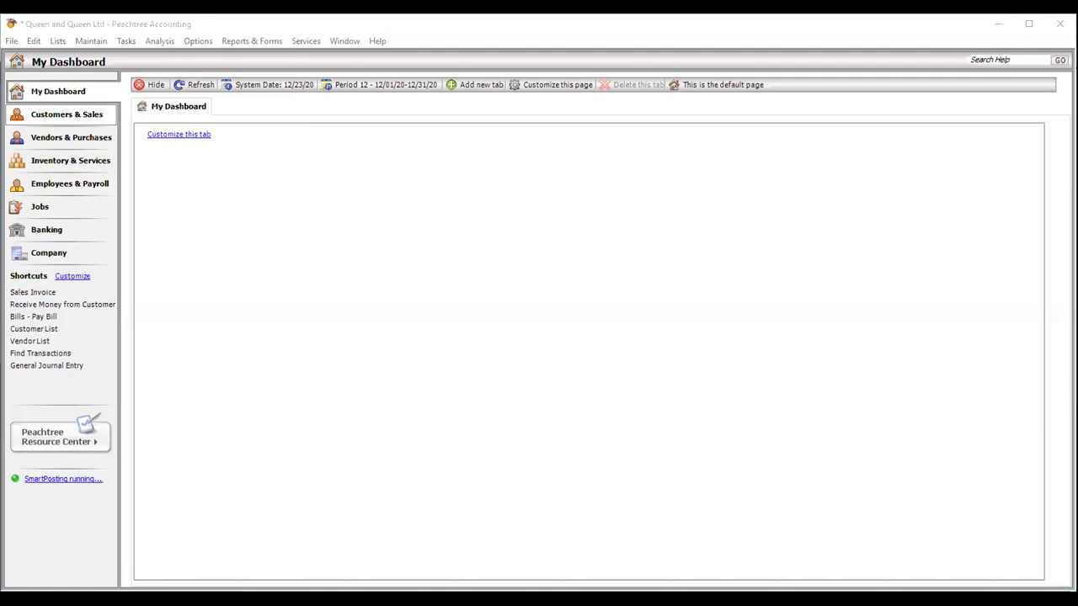
{"action": "left_click", "coordinate": [126, 41]}
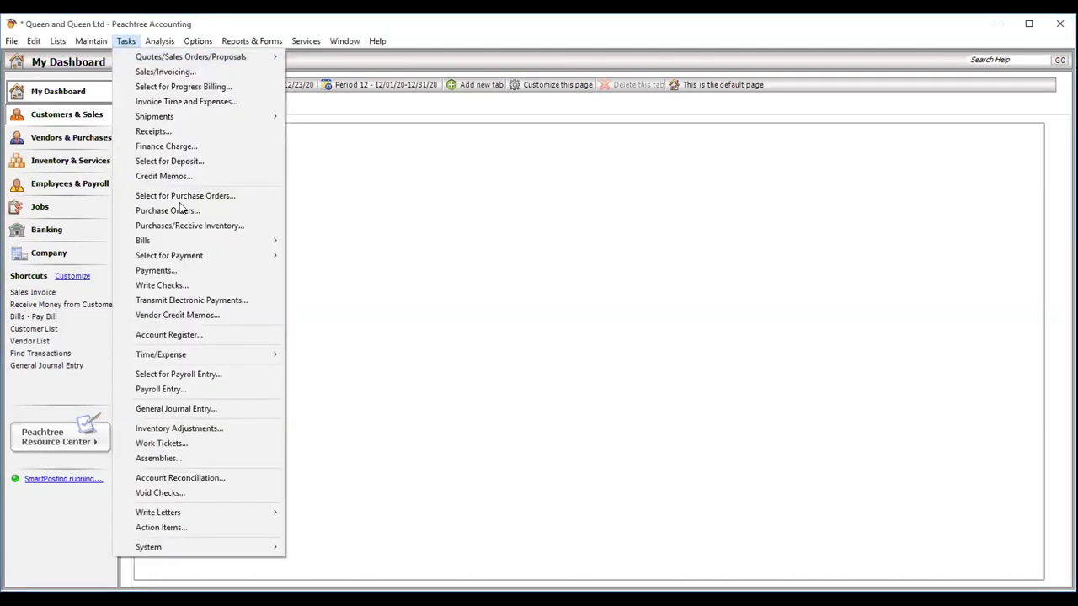
{"action": "left_click", "coordinate": [177, 409]}
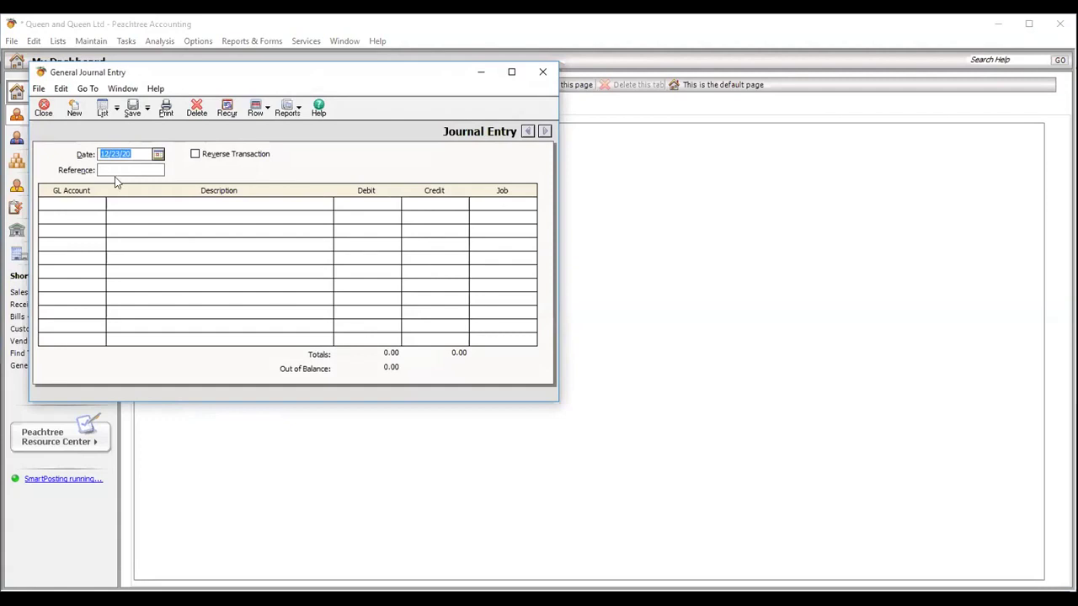
- Date the journal entry Dec 5, 2020 and fill in its reference
{"action": "left_click", "coordinate": [158, 155]}
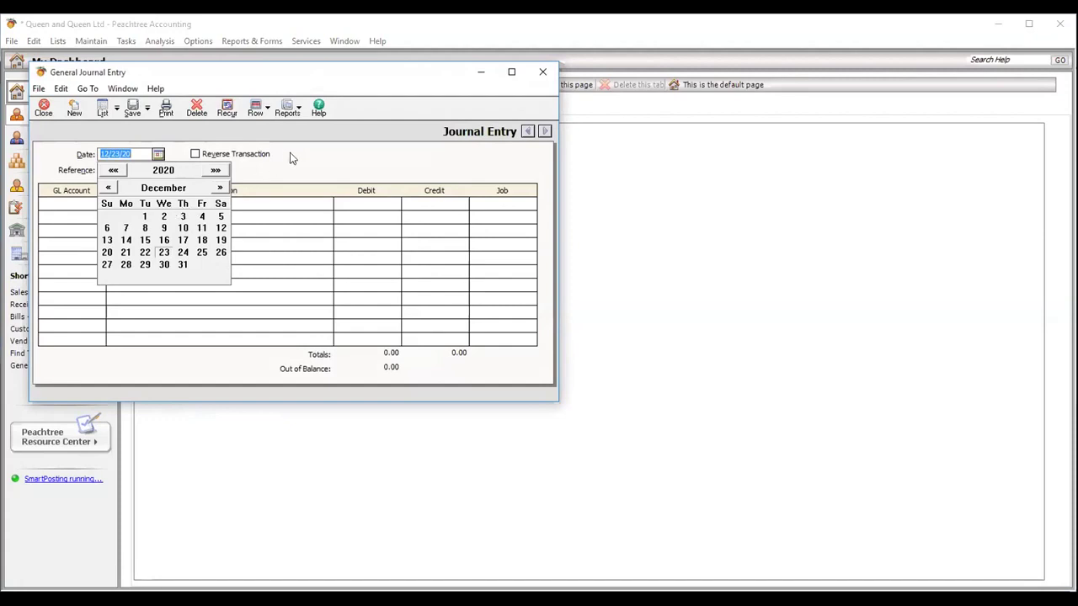
{"action": "left_click", "coordinate": [221, 216]}
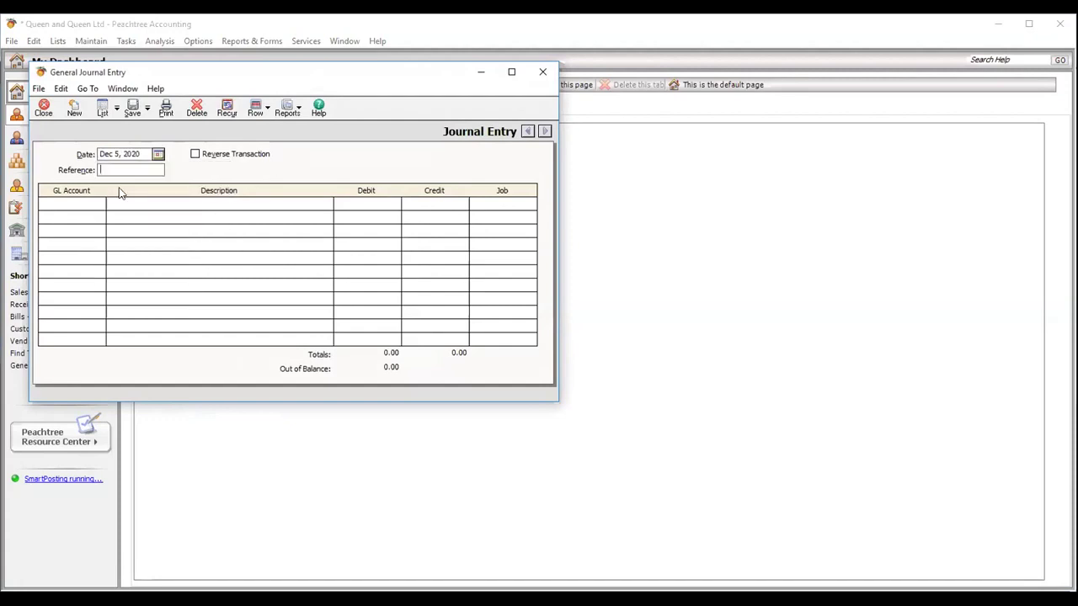
{"action": "type", "text": "BC"}
{"action": "type", "text": " 00"}
{"action": "key", "text": "BackSpace"}
{"action": "key", "text": "BackSpace"}
{"action": "key", "text": "BackSpace"}
{"action": "type", "text": "ZB00"}
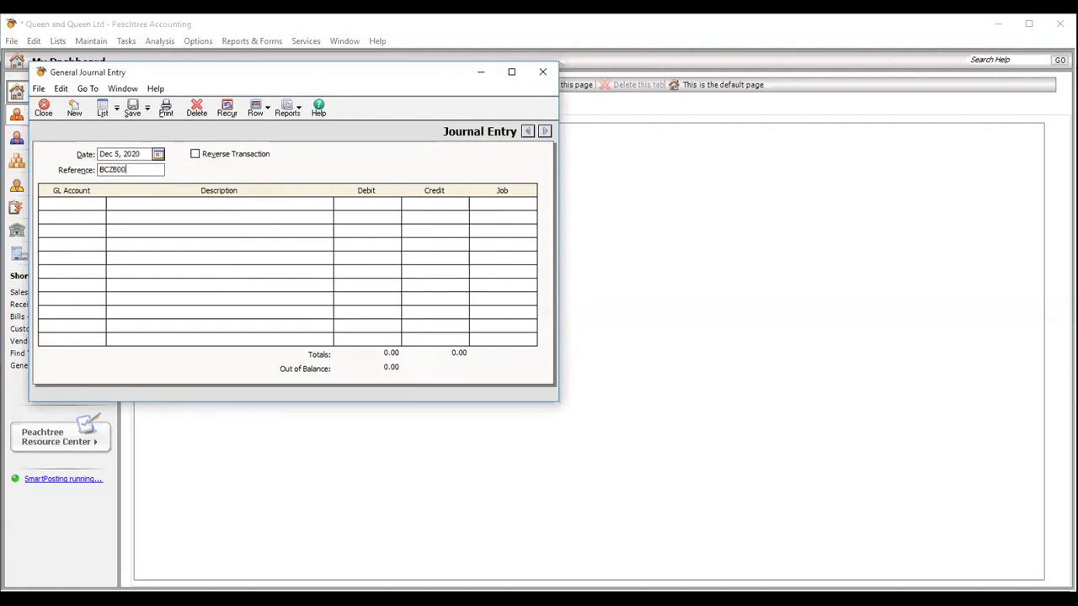
{"action": "type", "text": "43"}
- Set the first journal line's account to 62000 Bank Charges
{"action": "left_click", "coordinate": [78, 205]}
{"action": "left_click", "coordinate": [98, 205]}
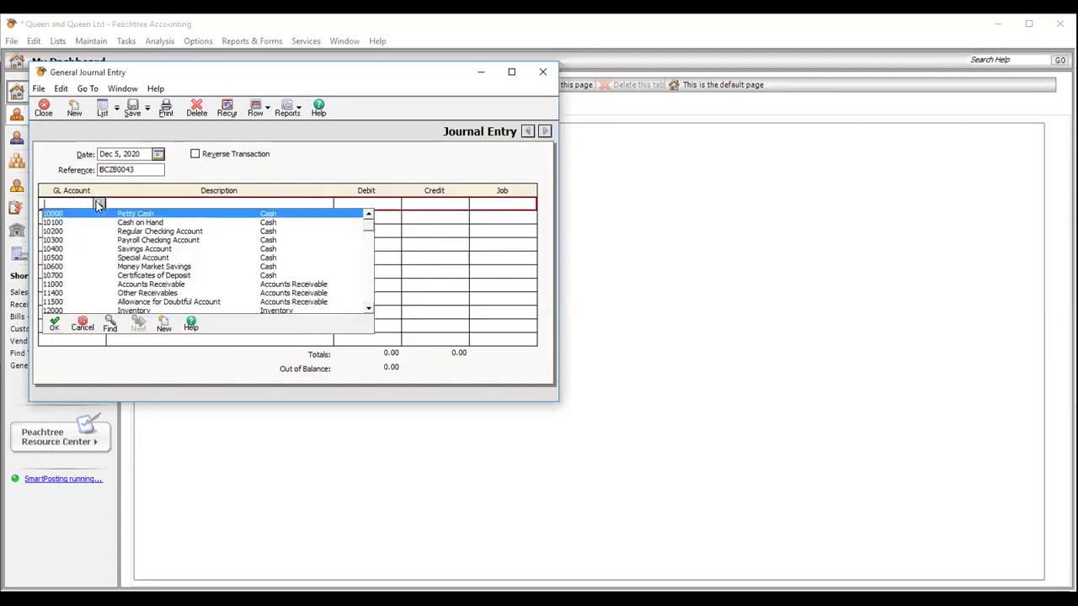
{"action": "type", "text": "60000"}
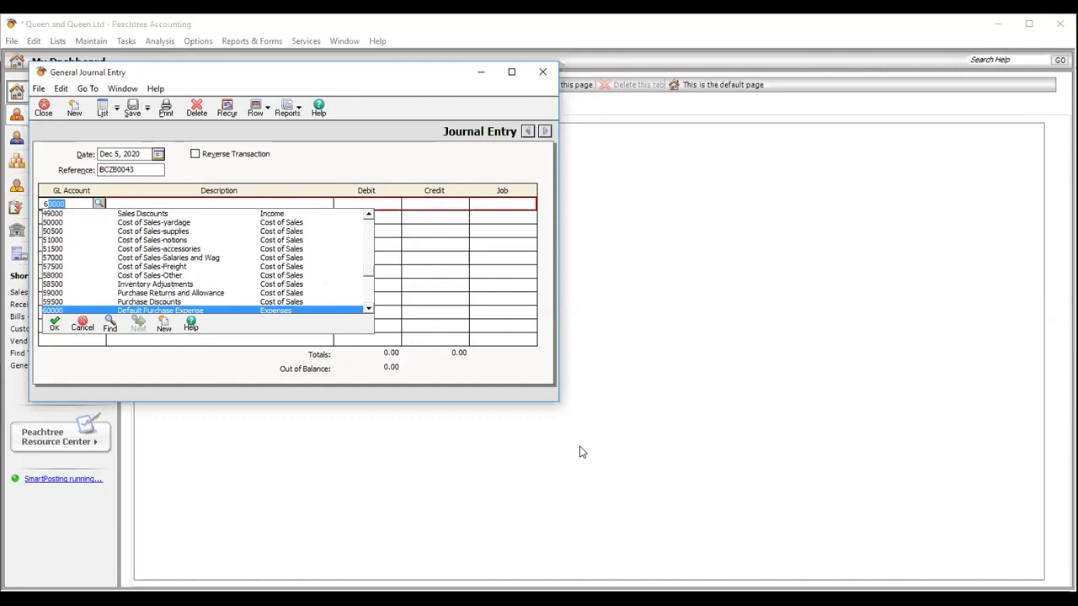
{"action": "left_click", "coordinate": [654, 529]}
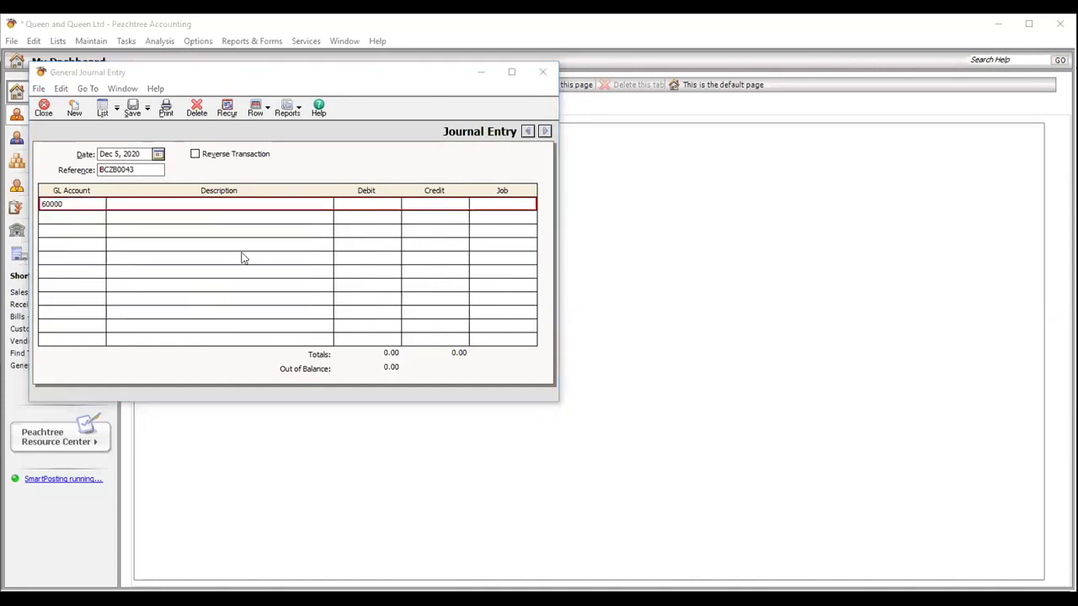
{"action": "left_click", "coordinate": [94, 203]}
{"action": "left_click", "coordinate": [100, 203]}
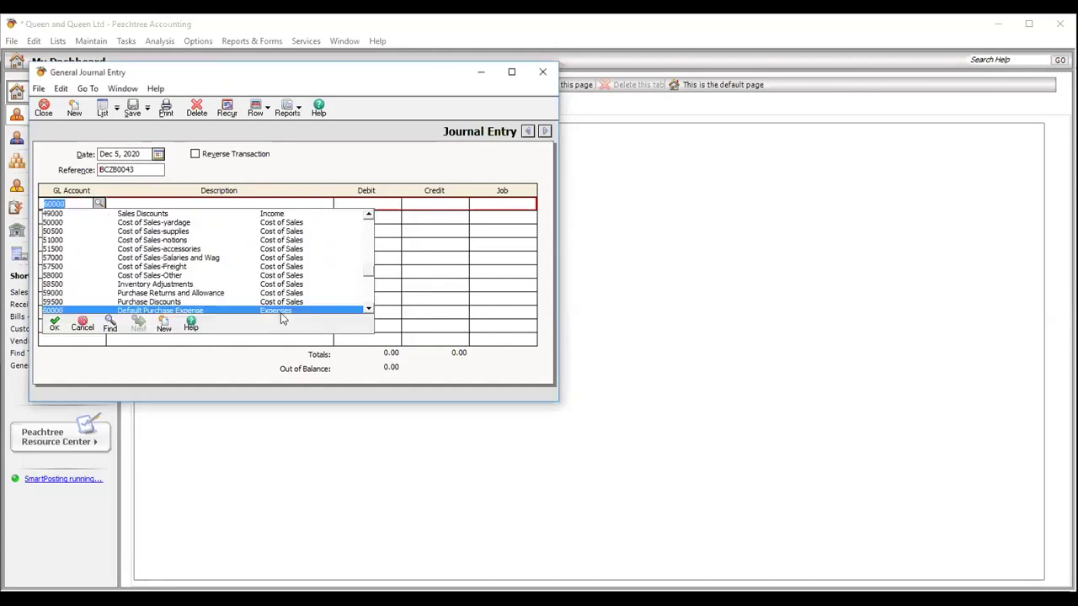
{"action": "left_click", "coordinate": [369, 311]}
{"action": "left_click", "coordinate": [368, 312]}
{"action": "left_click", "coordinate": [368, 312]}
{"action": "left_click", "coordinate": [368, 312]}
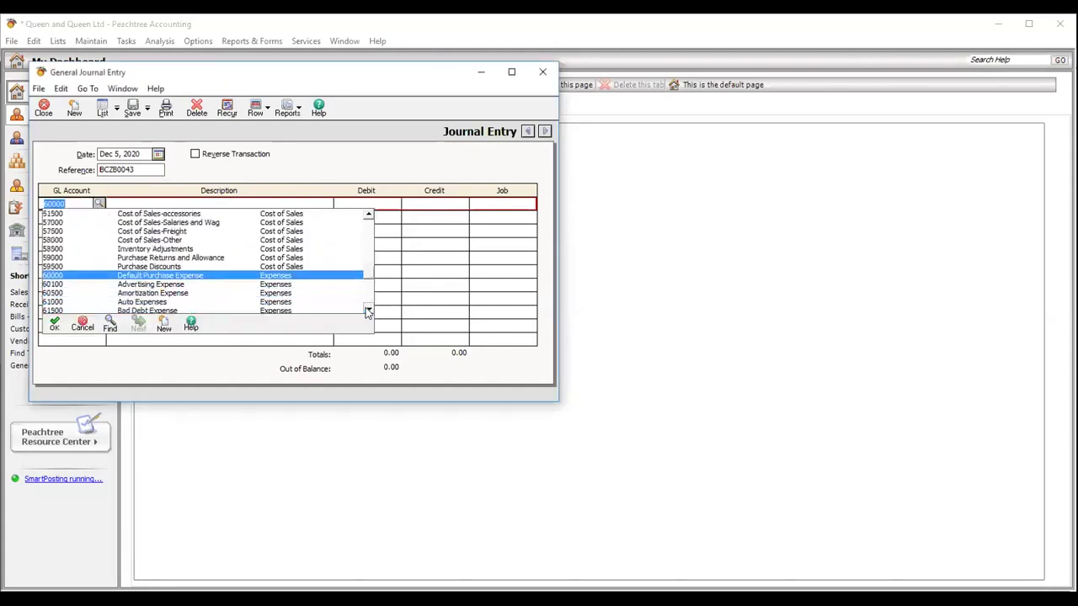
{"action": "left_click", "coordinate": [368, 312]}
{"action": "left_click", "coordinate": [368, 312]}
{"action": "left_click", "coordinate": [368, 312]}
{"action": "left_click", "coordinate": [368, 312]}
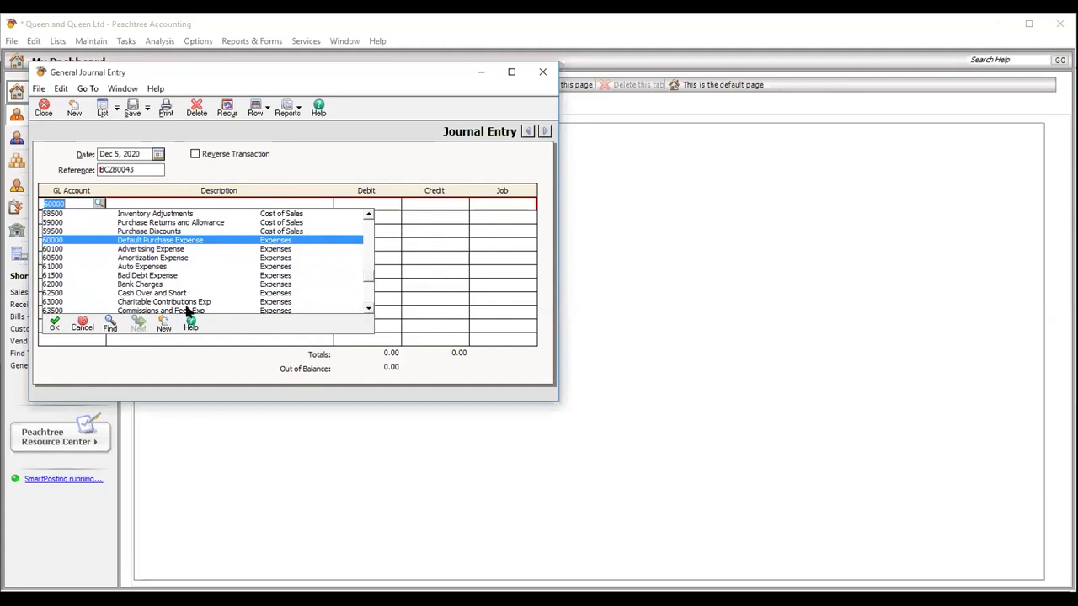
{"action": "double_click", "coordinate": [157, 288]}
- Describe the line as 'Bank Charge for the Month of December 2020' and debit 1,000.00
{"action": "type", "text": "Bank"}
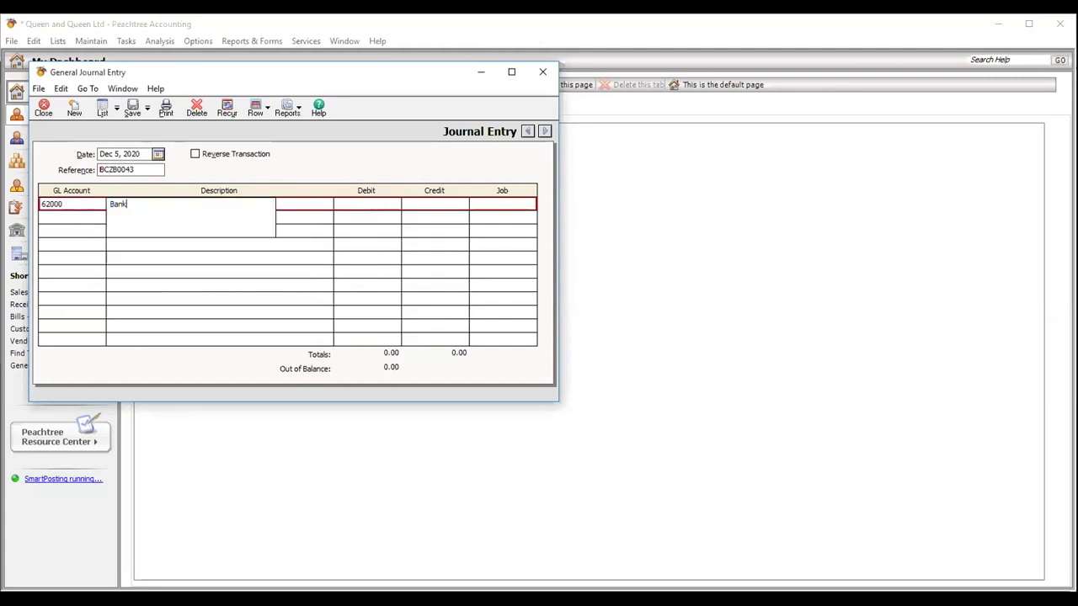
{"action": "type", "text": " Charge for the Mont"}
{"action": "type", "text": "h of Jan"}
{"action": "type", "text": "ua"}
{"action": "key", "text": "BackSpace"}
{"action": "key", "text": "BackSpace"}
{"action": "key", "text": "BackSpace"}
{"action": "key", "text": "BackSpace"}
{"action": "key", "text": "BackSpace"}
{"action": "type", "text": "Decem"}
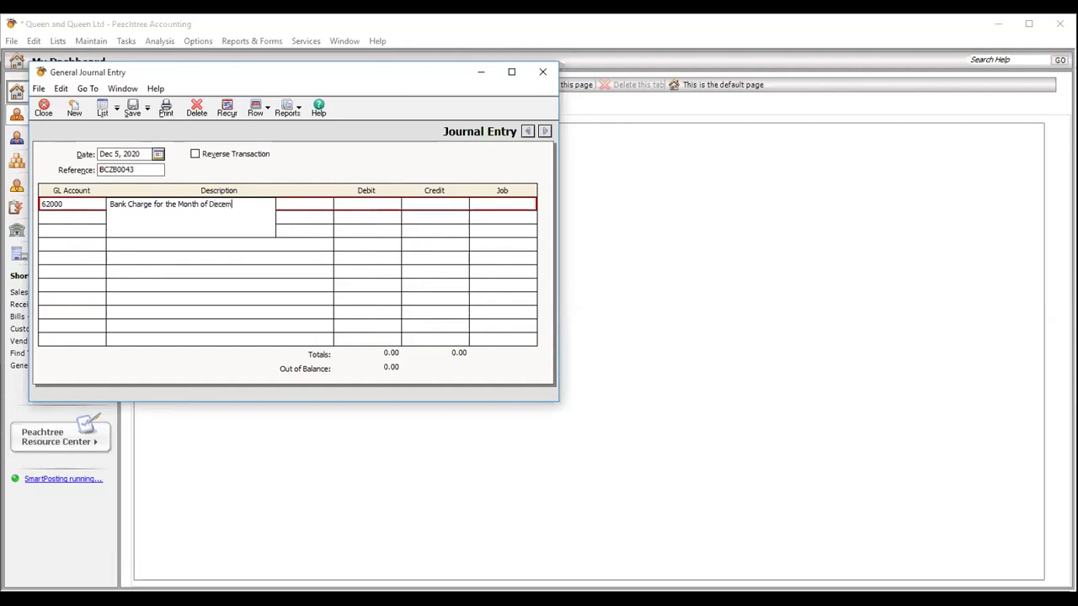
{"action": "type", "text": "ber 2020"}
{"action": "left_click", "coordinate": [357, 202]}
{"action": "type", "text": "1000"}
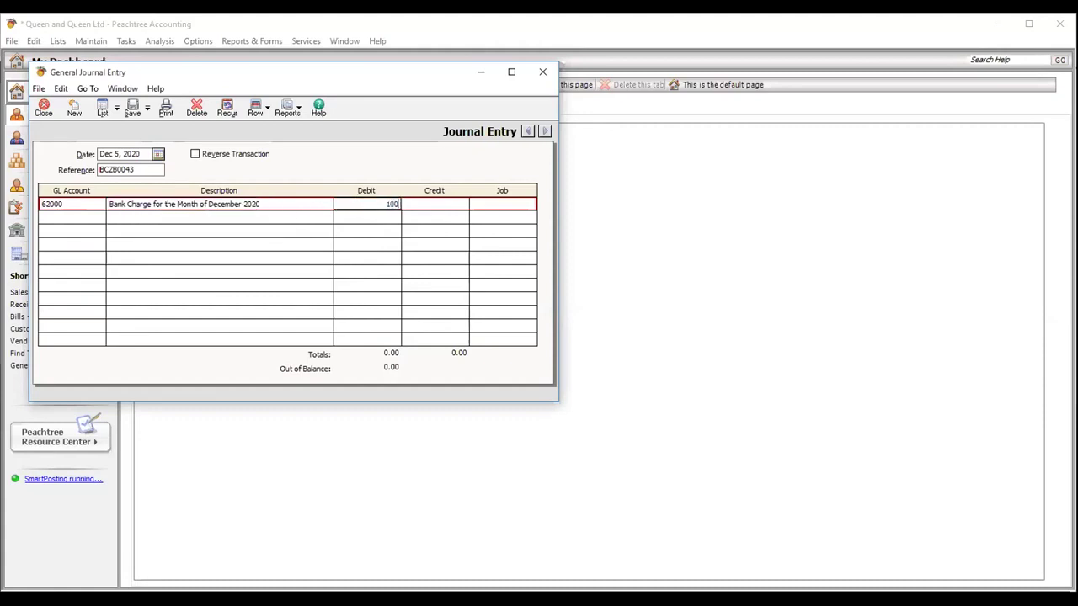
{"action": "left_click", "coordinate": [99, 220]}
{"action": "left_click", "coordinate": [98, 218]}
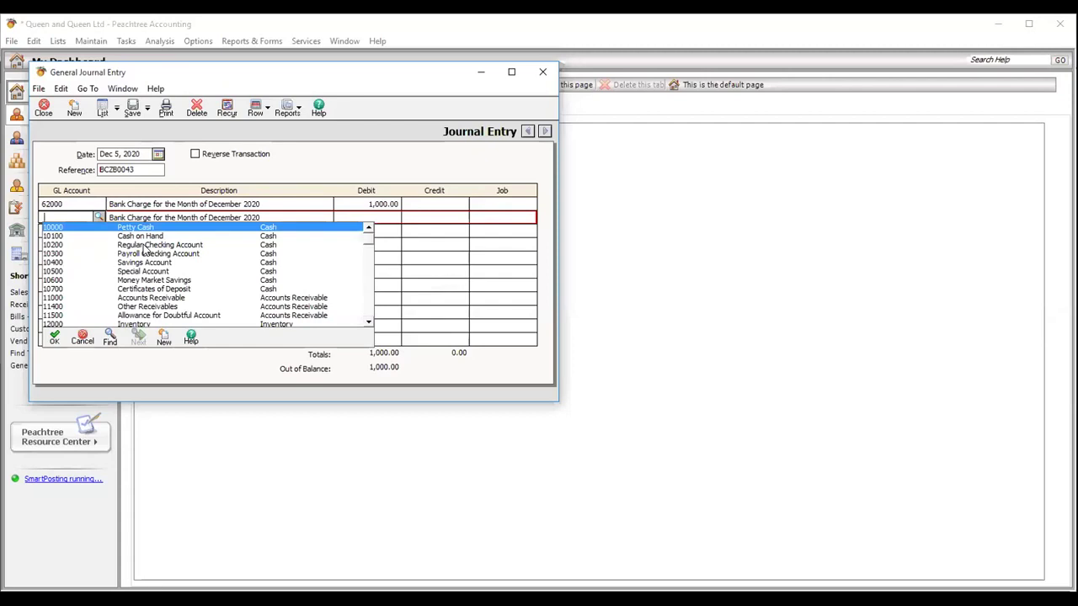
- Credit account 10200 on line two and attempt to save, dismissing the out-of-balance warning
{"action": "left_click", "coordinate": [144, 246]}
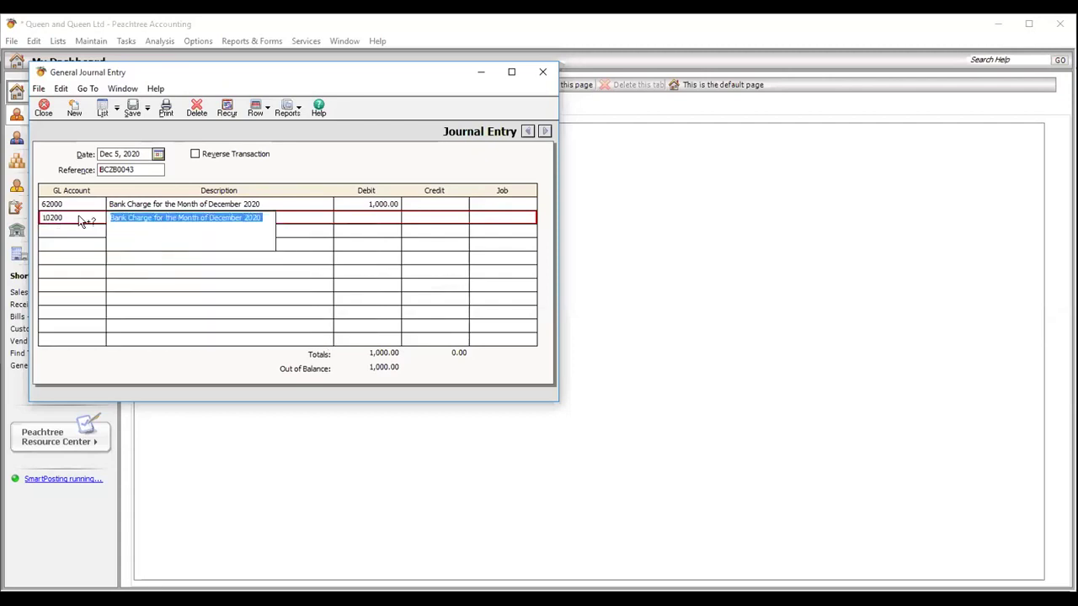
{"action": "left_click", "coordinate": [437, 218]}
{"action": "type", "text": "10000"}
{"action": "key", "text": "Tab"}
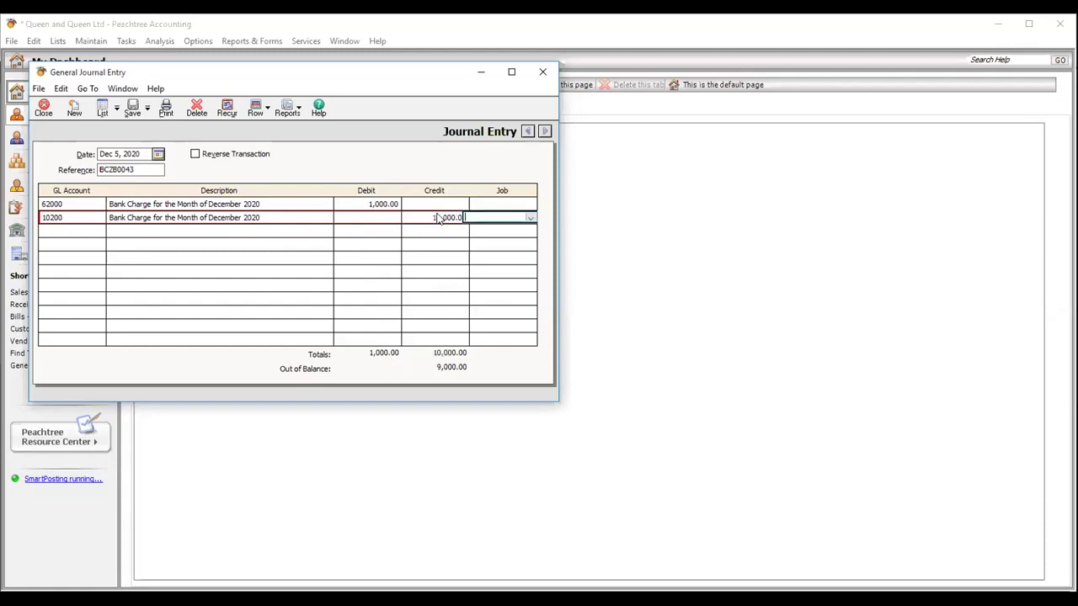
{"action": "left_click", "coordinate": [133, 113]}
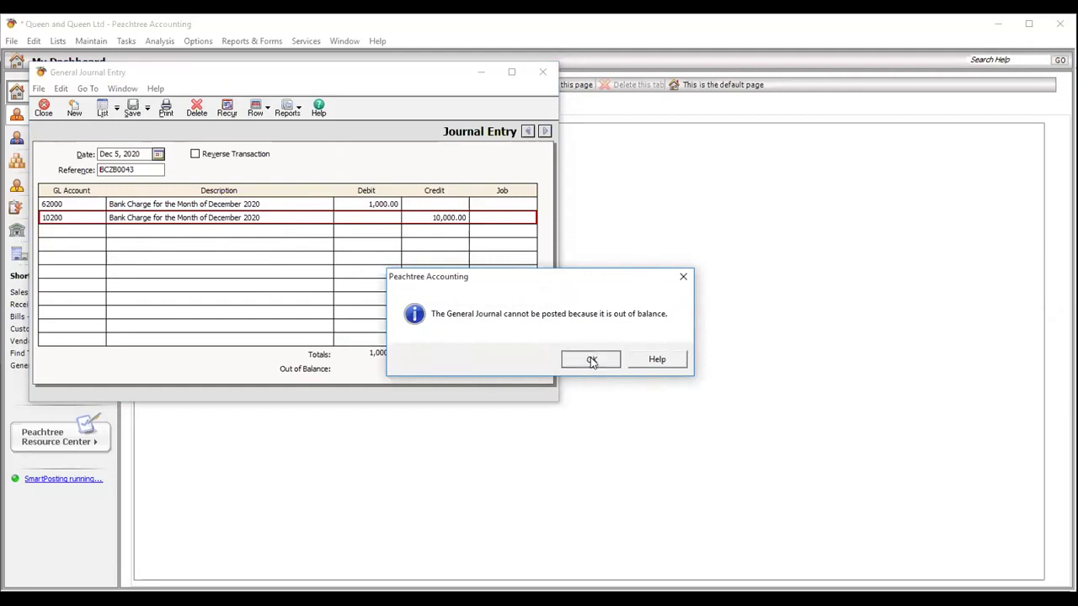
{"action": "left_click", "coordinate": [590, 359]}
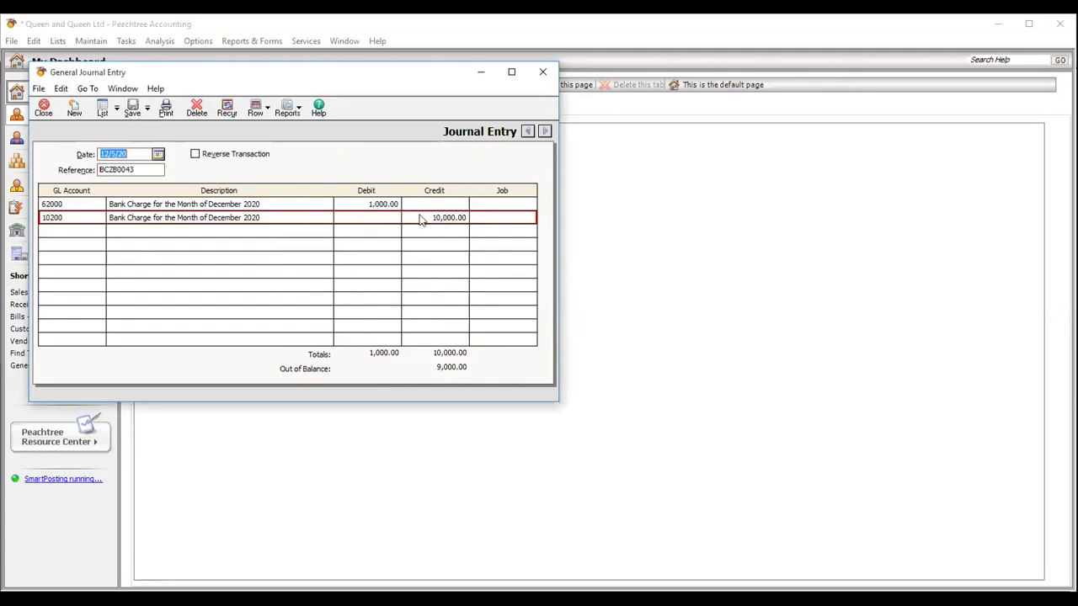
- Correct the 10200 credit to 1,000.00, post the balanced bank-charge entry, and close the journal
{"action": "left_click", "coordinate": [425, 218]}
{"action": "key", "text": "BackSpace"}
{"action": "key", "text": "Tab"}
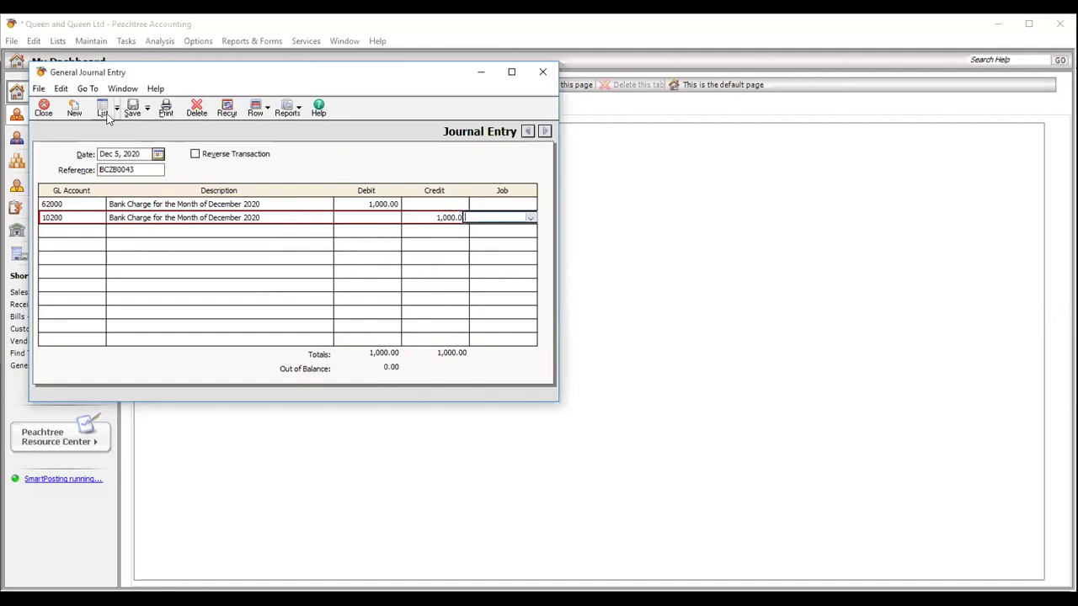
{"action": "left_click", "coordinate": [133, 109]}
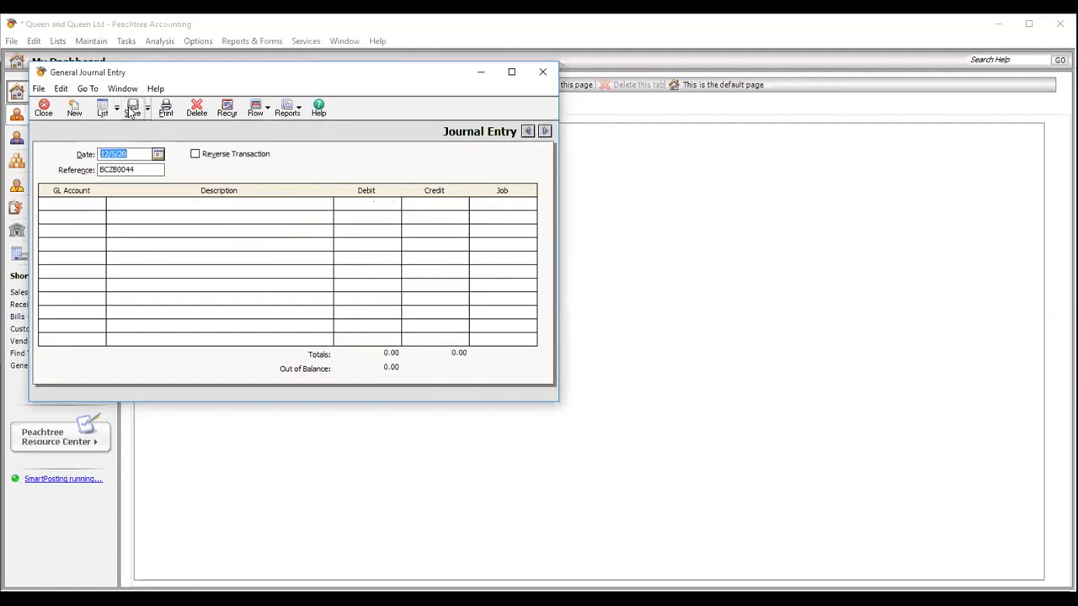
{"action": "left_click", "coordinate": [46, 111]}
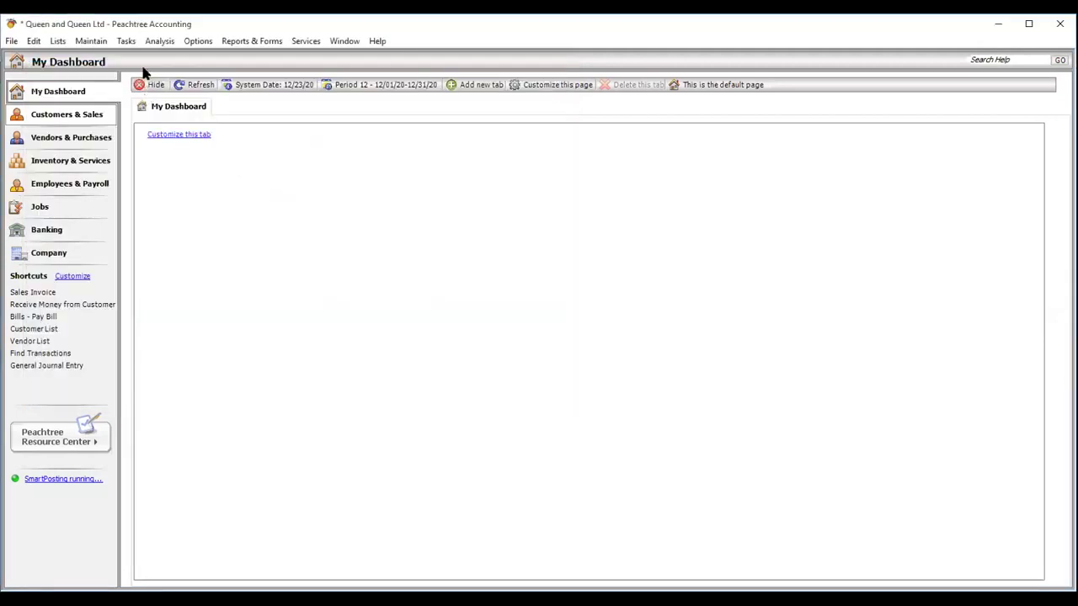
- Open Account Reconciliation for 10200 Regular Checking Account, showing all transactions with deposits first
{"action": "left_click", "coordinate": [127, 40]}
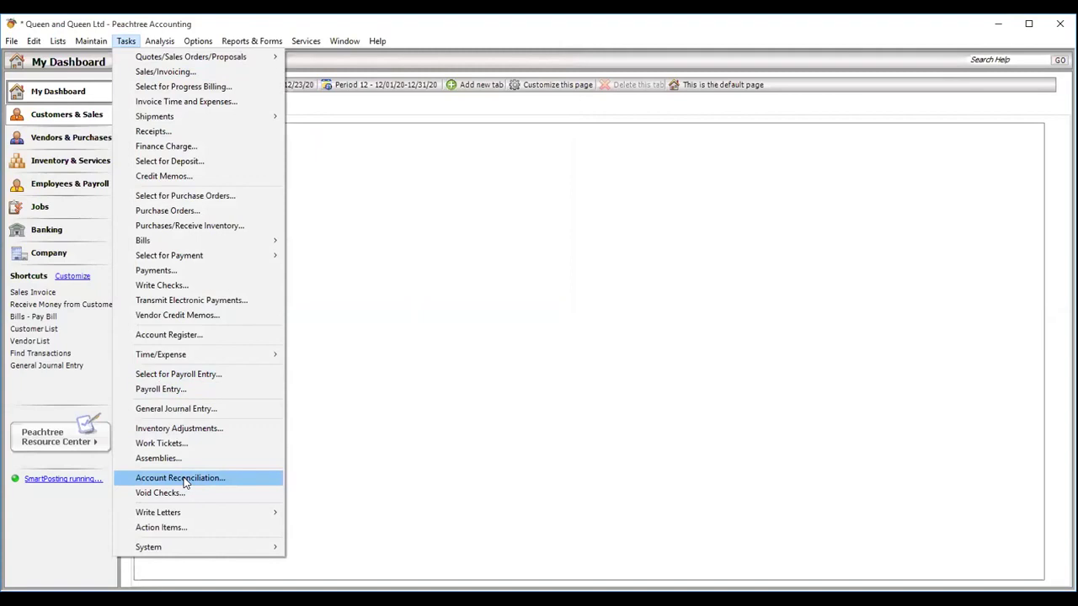
{"action": "left_click", "coordinate": [181, 478]}
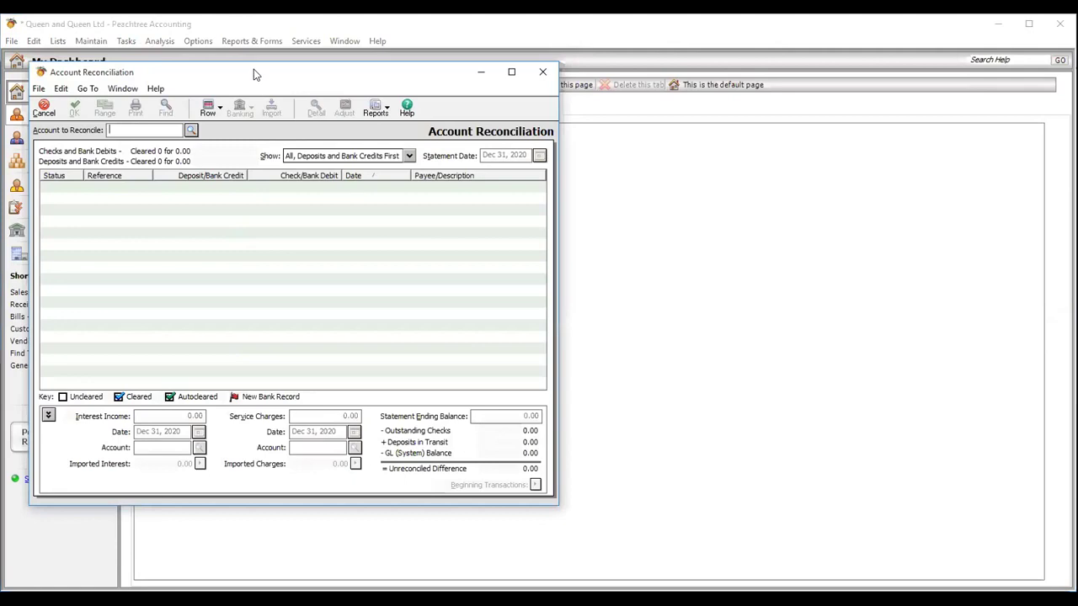
{"action": "left_click_drag", "start_coordinate": [253, 72], "coordinate": [374, 81]}
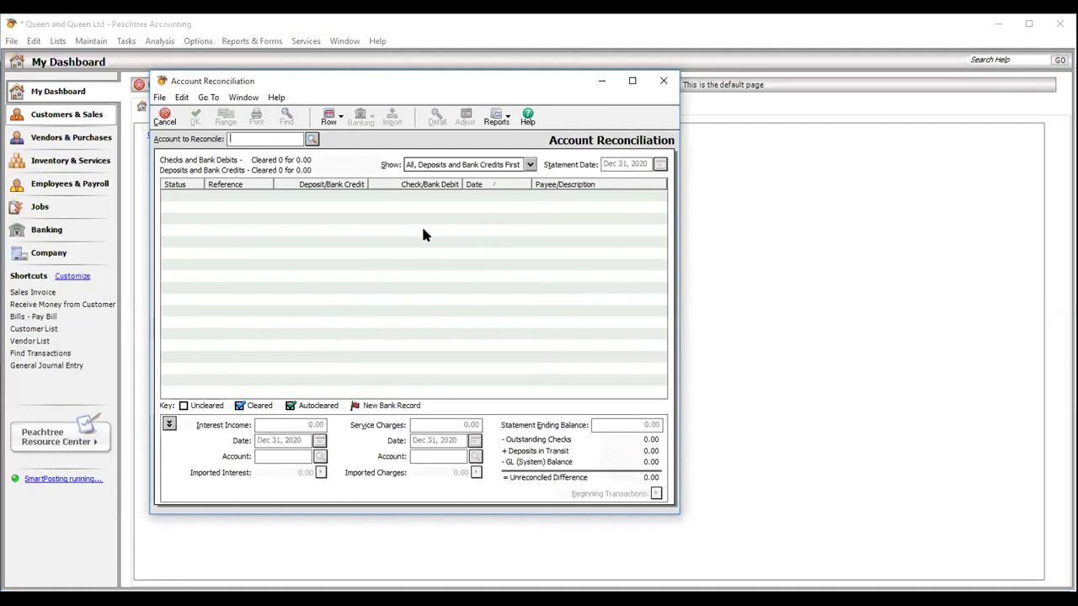
{"action": "left_click", "coordinate": [311, 140]}
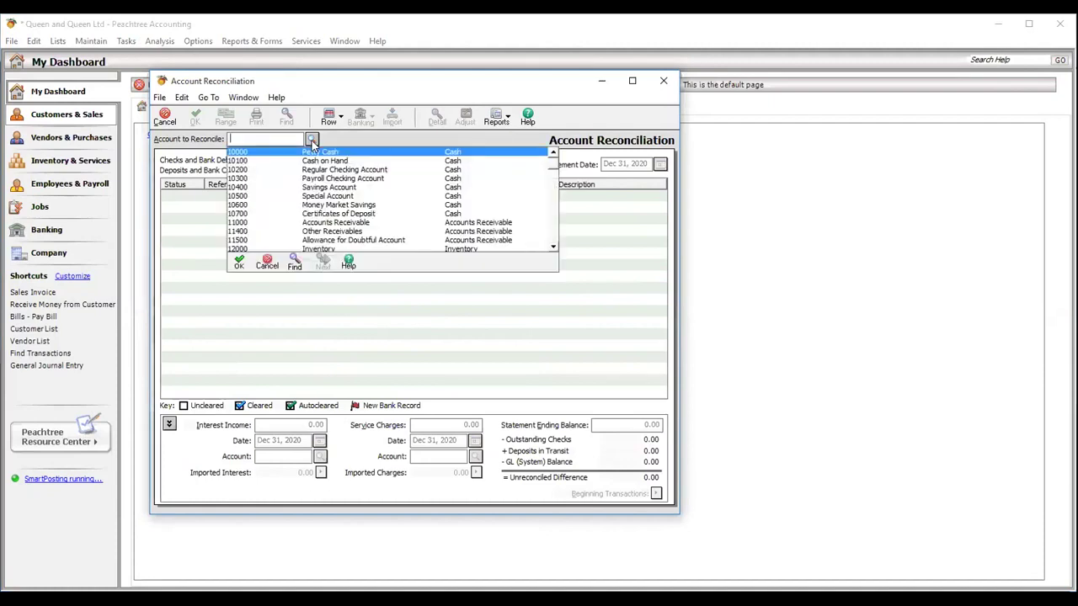
{"action": "left_click", "coordinate": [325, 171]}
{"action": "double_click", "coordinate": [324, 173]}
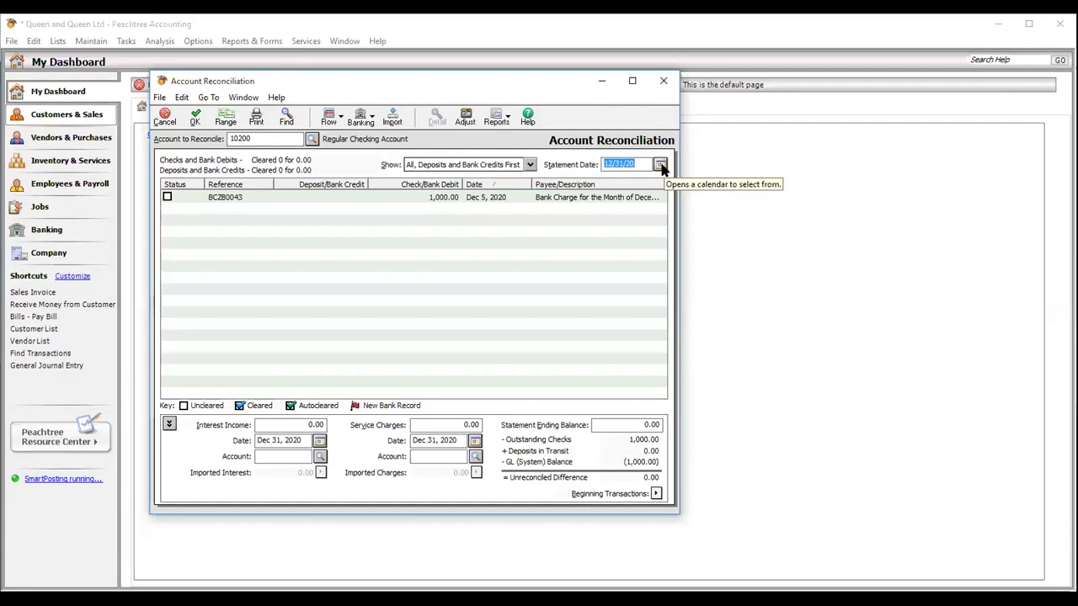
{"action": "left_click", "coordinate": [530, 166]}
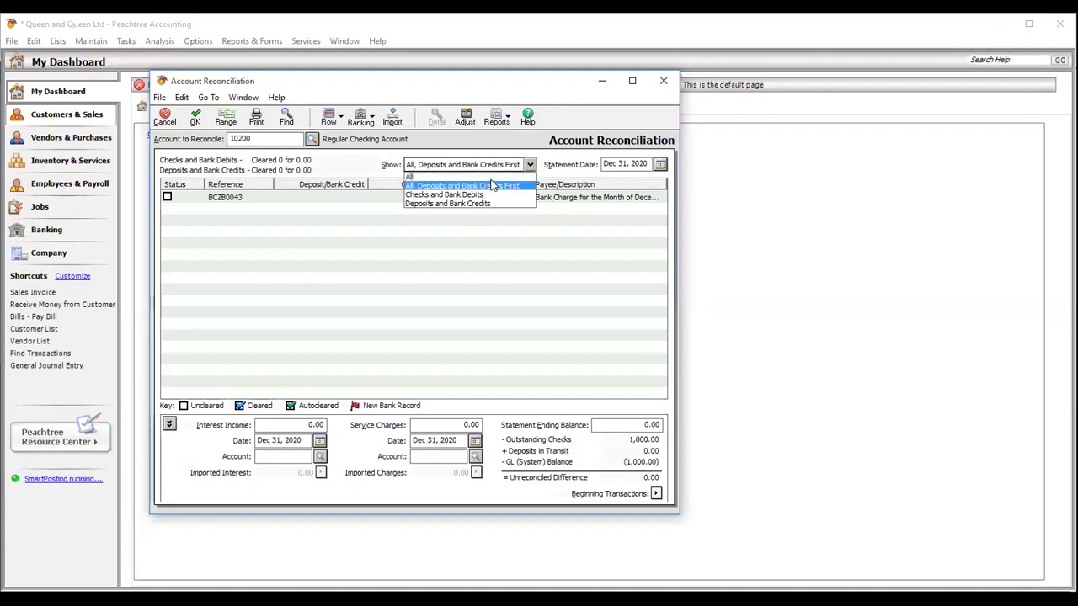
{"action": "left_click", "coordinate": [492, 186]}
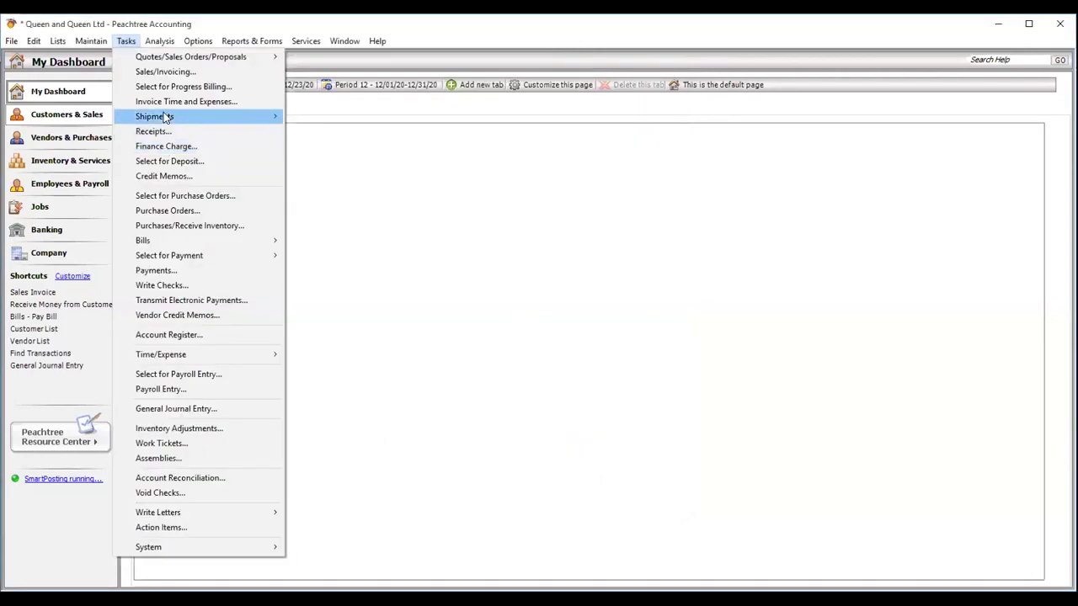
{"action": "mouse_move", "coordinate": [164, 115]}
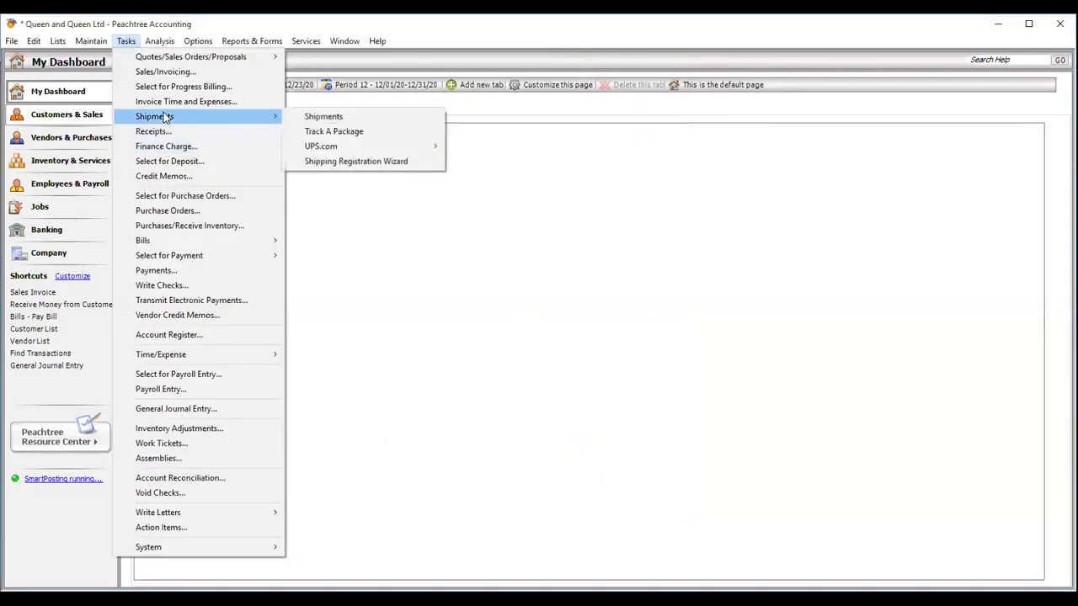
{"action": "left_click", "coordinate": [547, 468]}
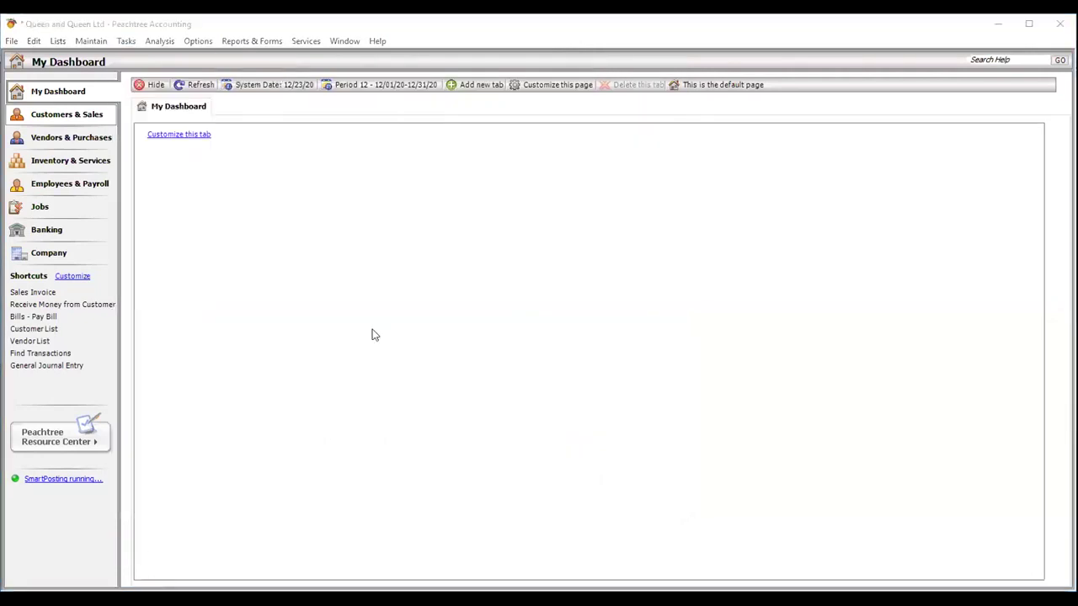
{"action": "left_click", "coordinate": [125, 41]}
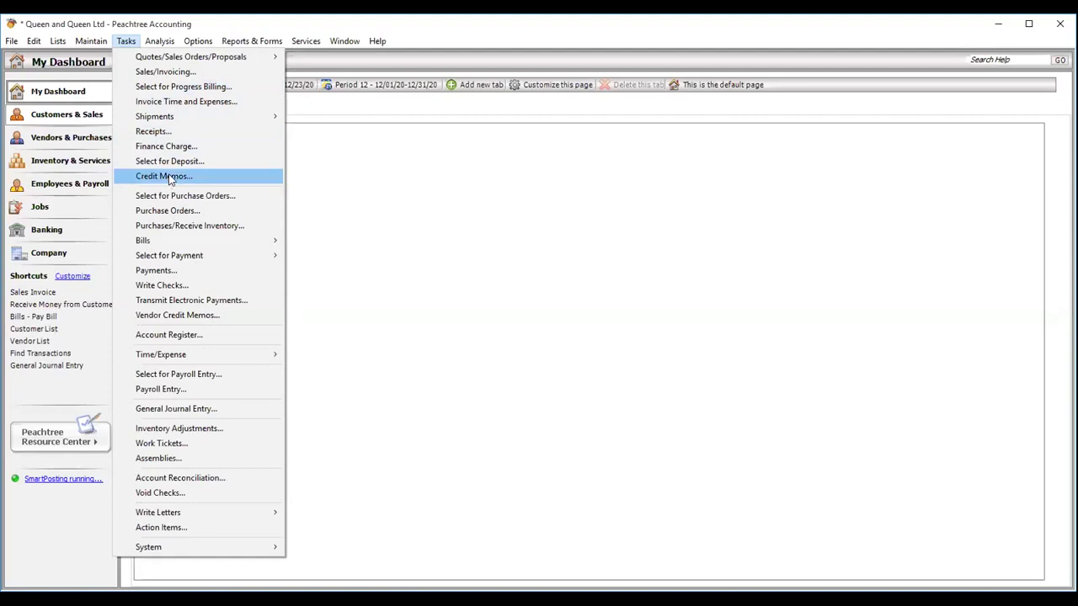
- Start a customer receipt for the customer with receipt number ZB000234
{"action": "left_click", "coordinate": [166, 133]}
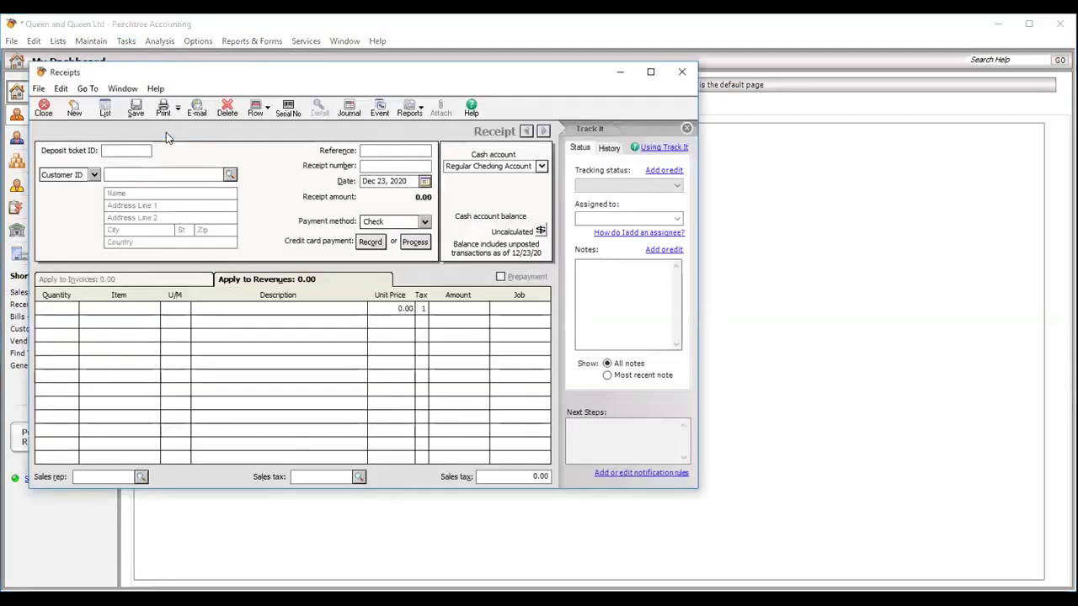
{"action": "left_click", "coordinate": [230, 175]}
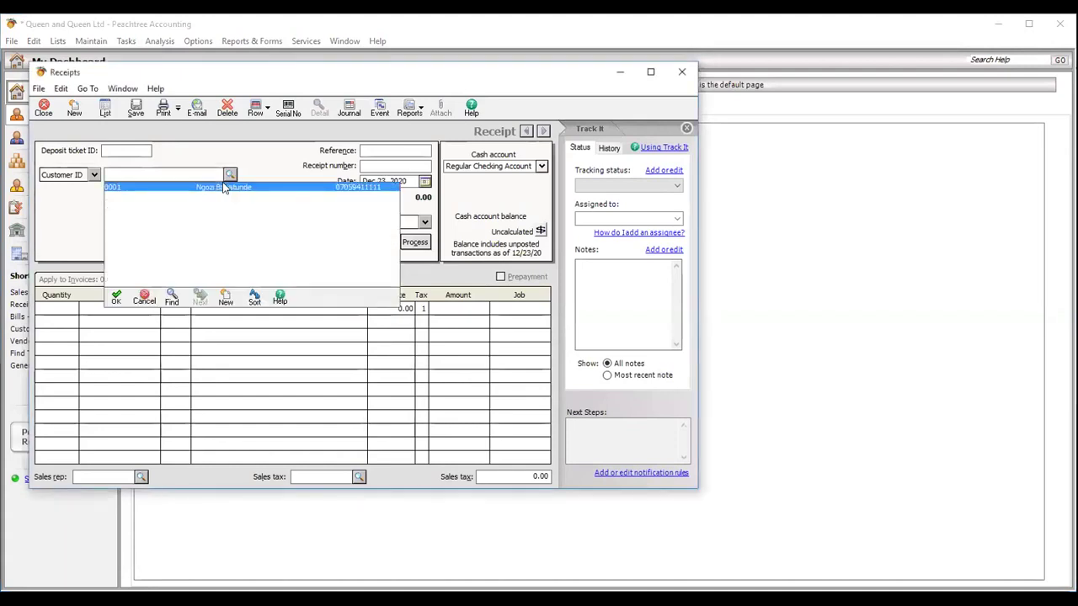
{"action": "double_click", "coordinate": [225, 187]}
{"action": "left_click", "coordinate": [396, 149]}
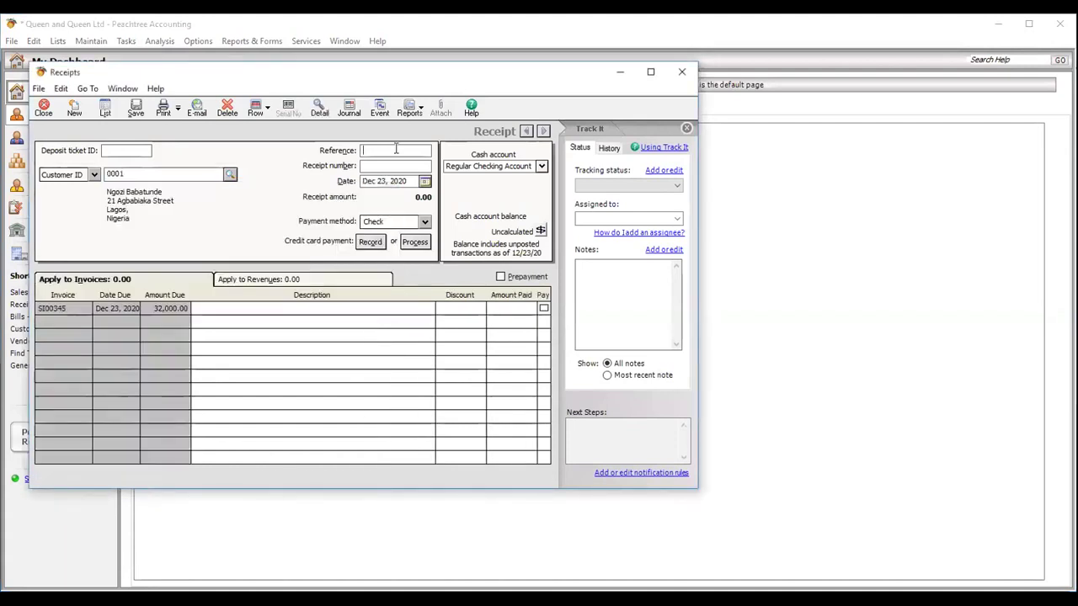
{"action": "type", "text": "ZB000234"}
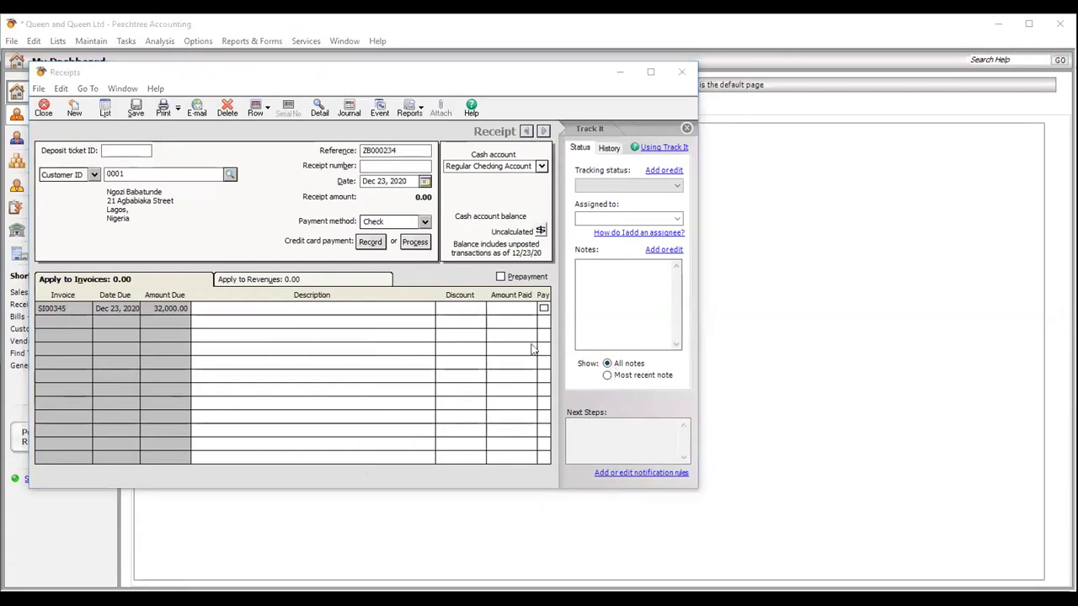
{"action": "left_click", "coordinate": [296, 154]}
{"action": "key", "text": "ctrl+c"}
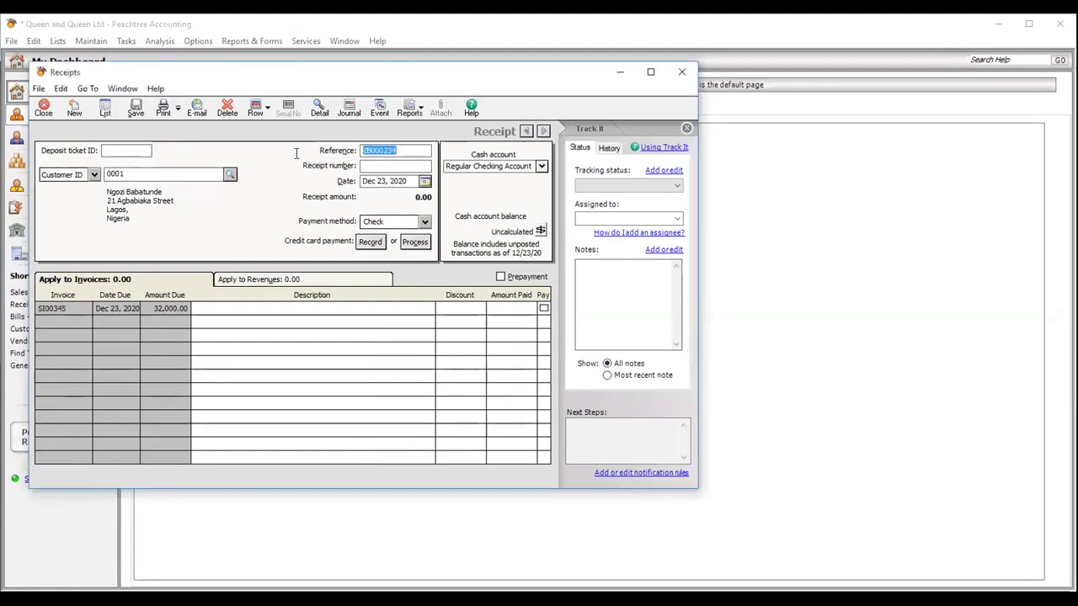
{"action": "left_click", "coordinate": [363, 166]}
{"action": "key", "text": "ctrl+v"}
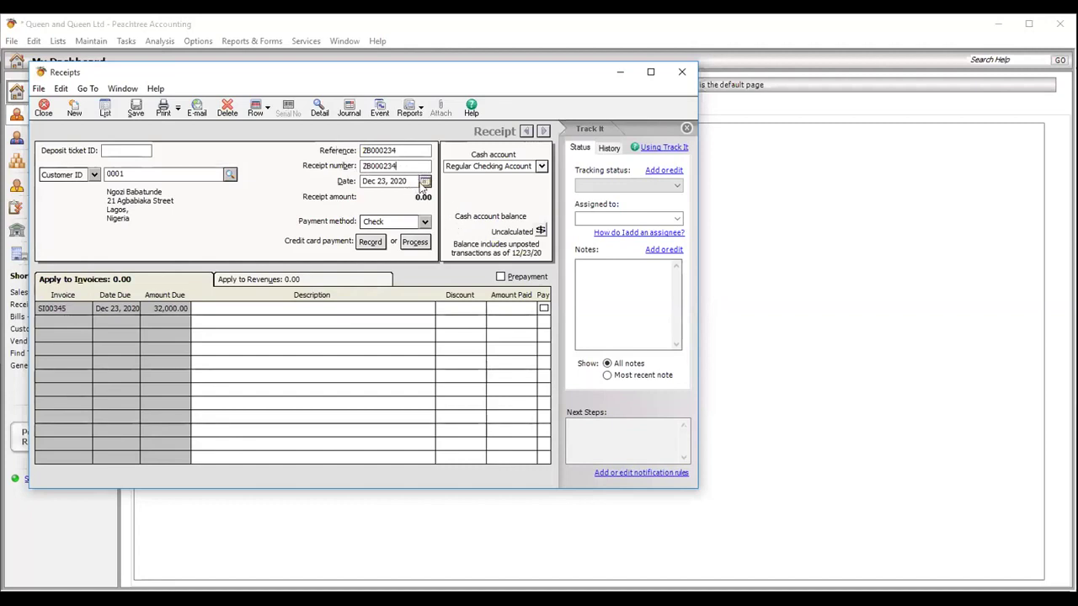
- Pay invoice SI00345 in full, describe the line 'Payment for A4 Papers', and save the receipt
{"action": "left_click", "coordinate": [543, 308]}
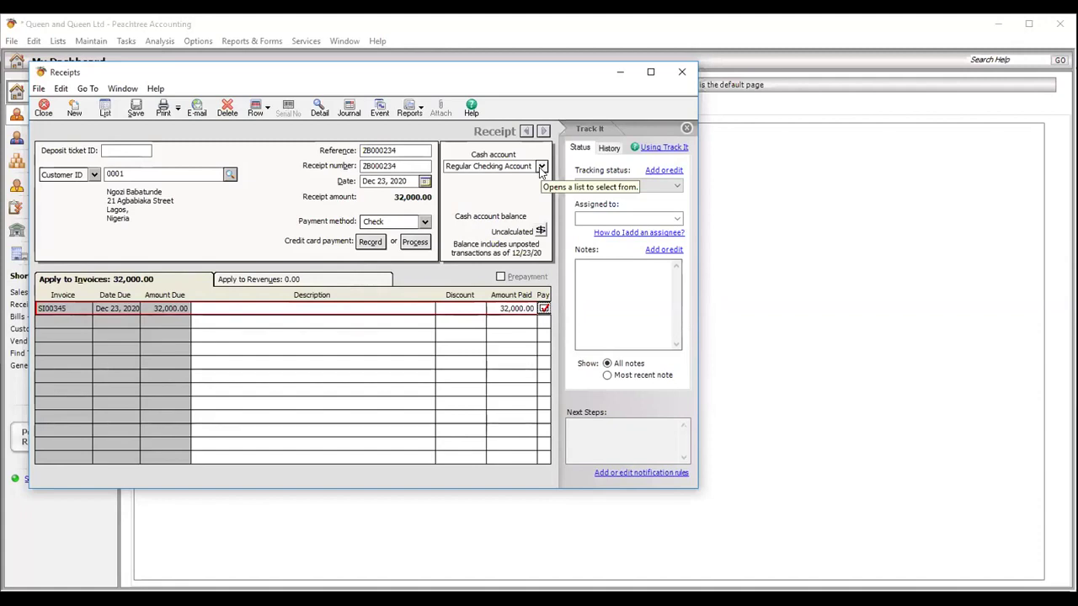
{"action": "left_click", "coordinate": [278, 307]}
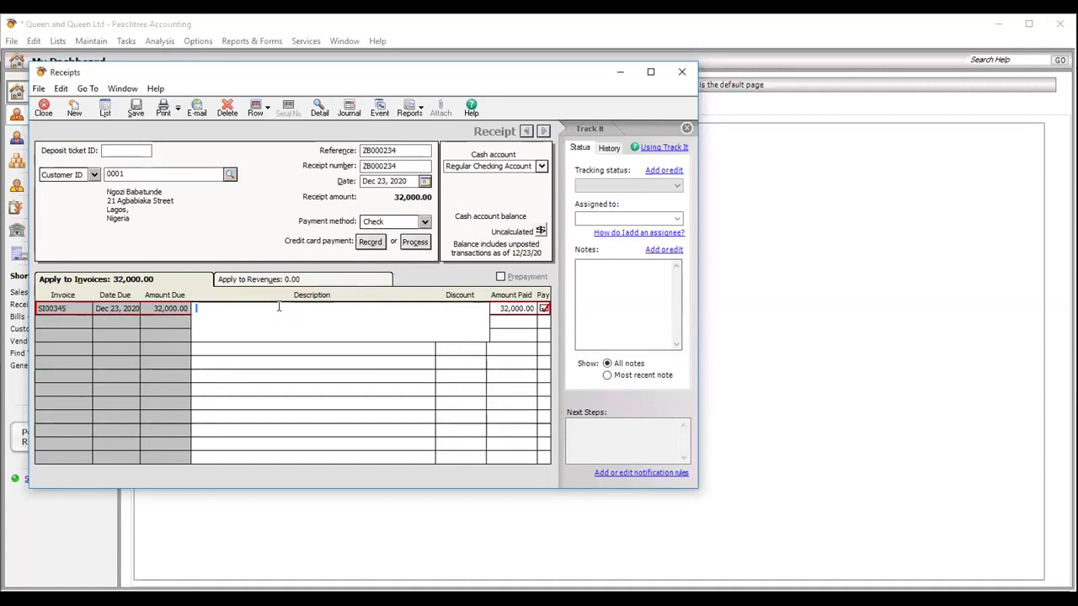
{"action": "type", "text": "Payment for A4 Papers"}
{"action": "left_click", "coordinate": [135, 113]}
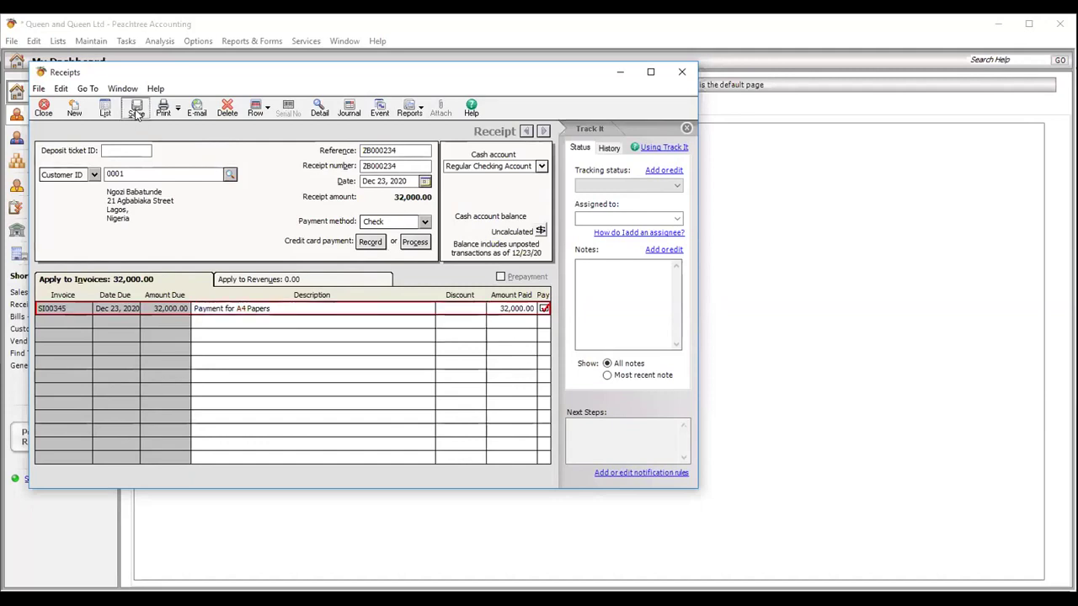
{"action": "left_click", "coordinate": [135, 113]}
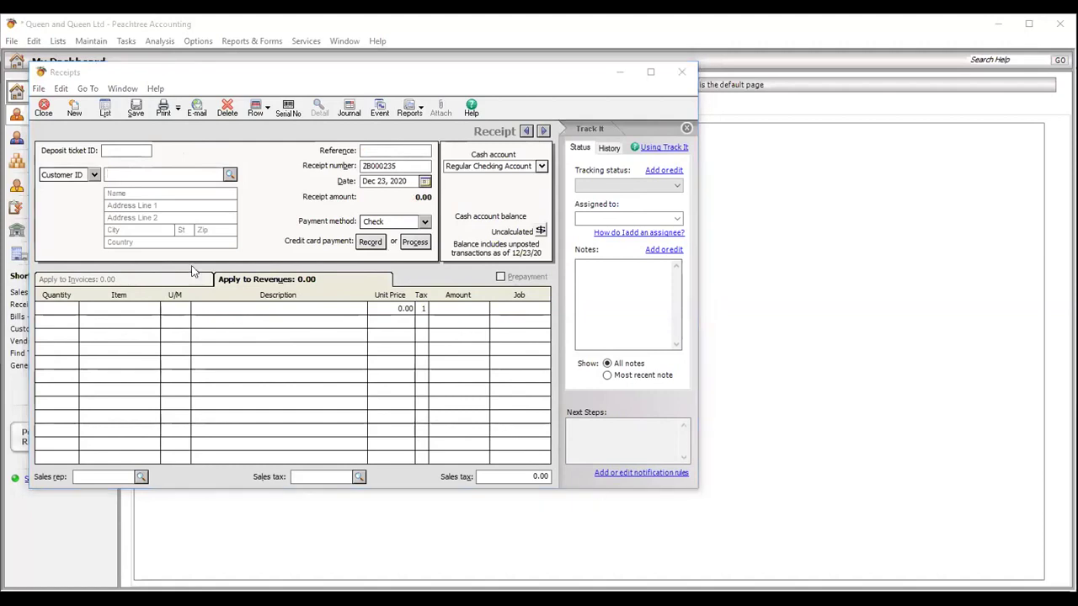
- Review the Receipt List of posted receipts, then return to the Tasks menu
{"action": "left_click", "coordinate": [105, 111]}
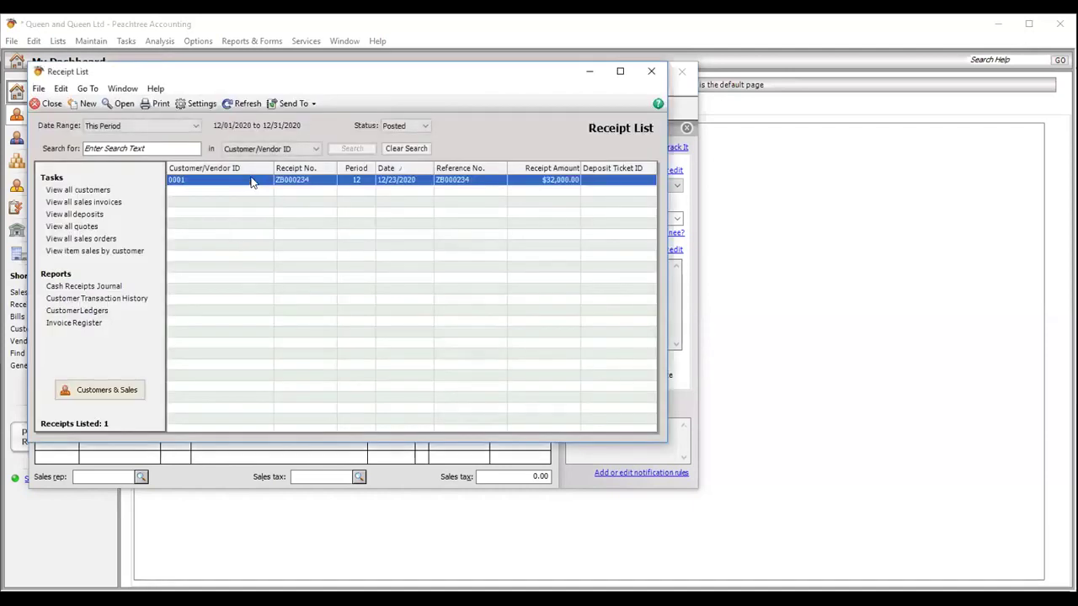
{"action": "left_click", "coordinate": [49, 104]}
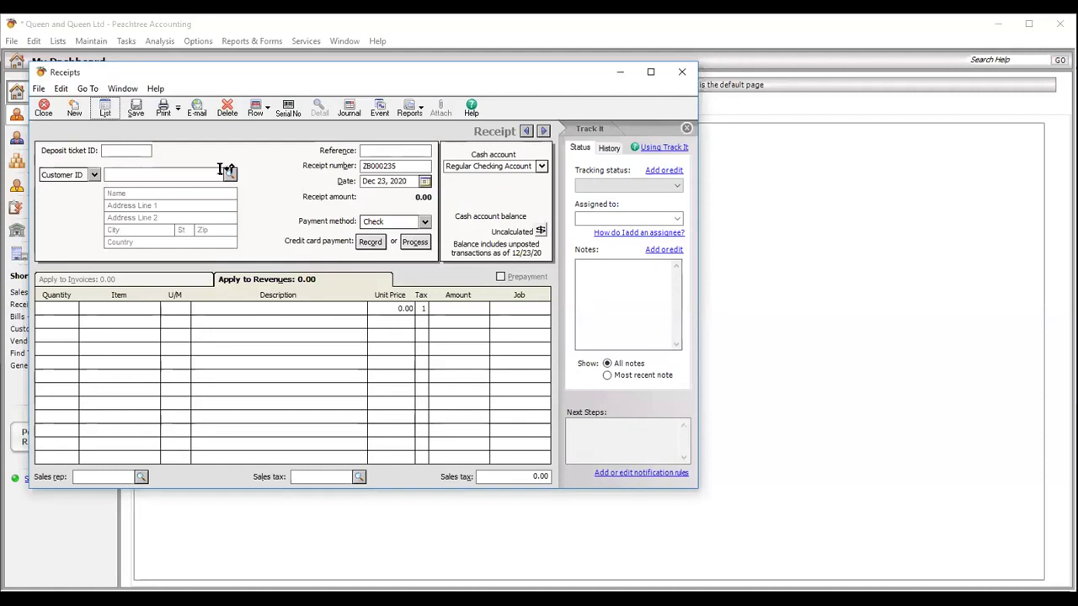
{"action": "left_click", "coordinate": [126, 41]}
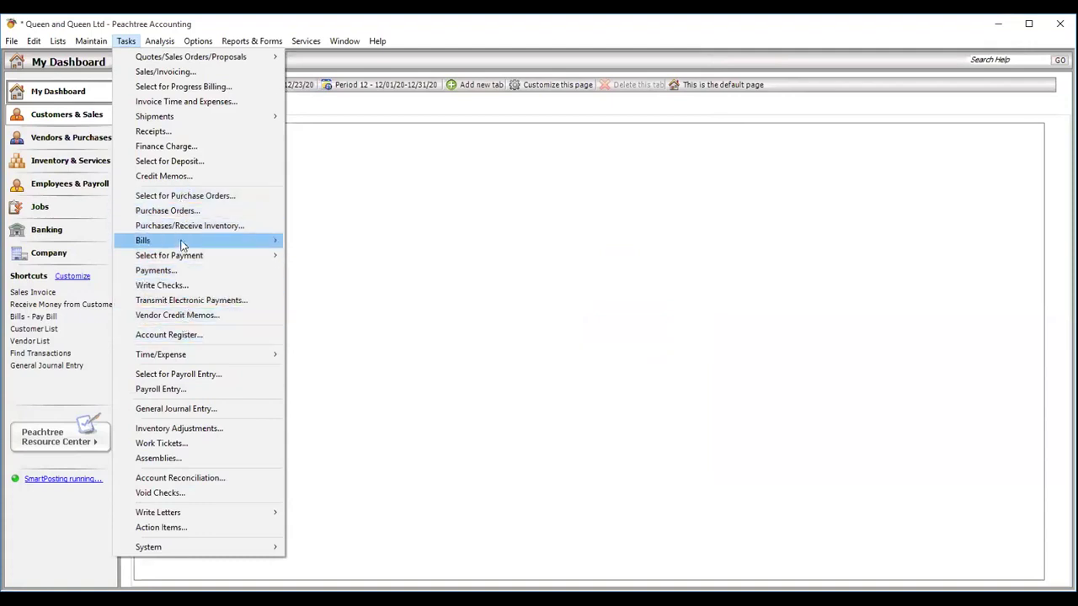
- Start a vendor payment from Regular Checking for the vendor with check number ZB99743
{"action": "left_click", "coordinate": [176, 275]}
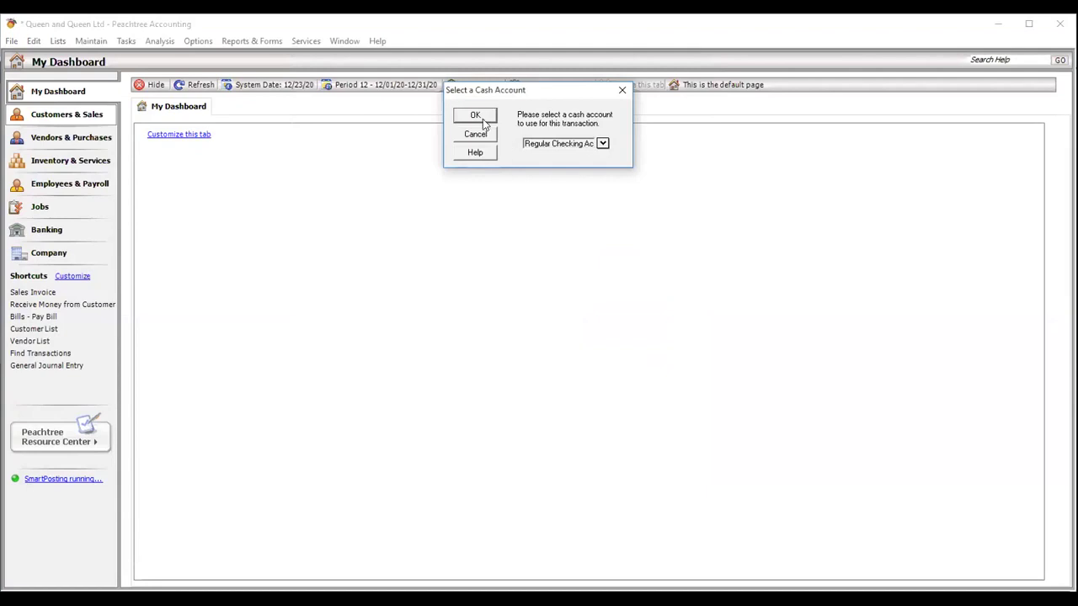
{"action": "left_click", "coordinate": [475, 116]}
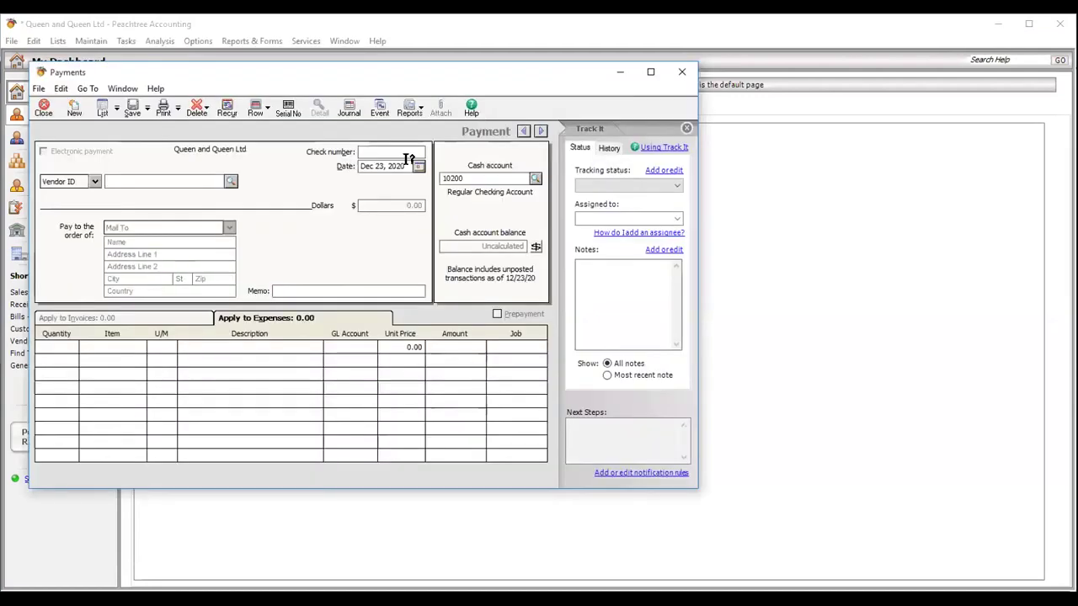
{"action": "left_click", "coordinate": [231, 182]}
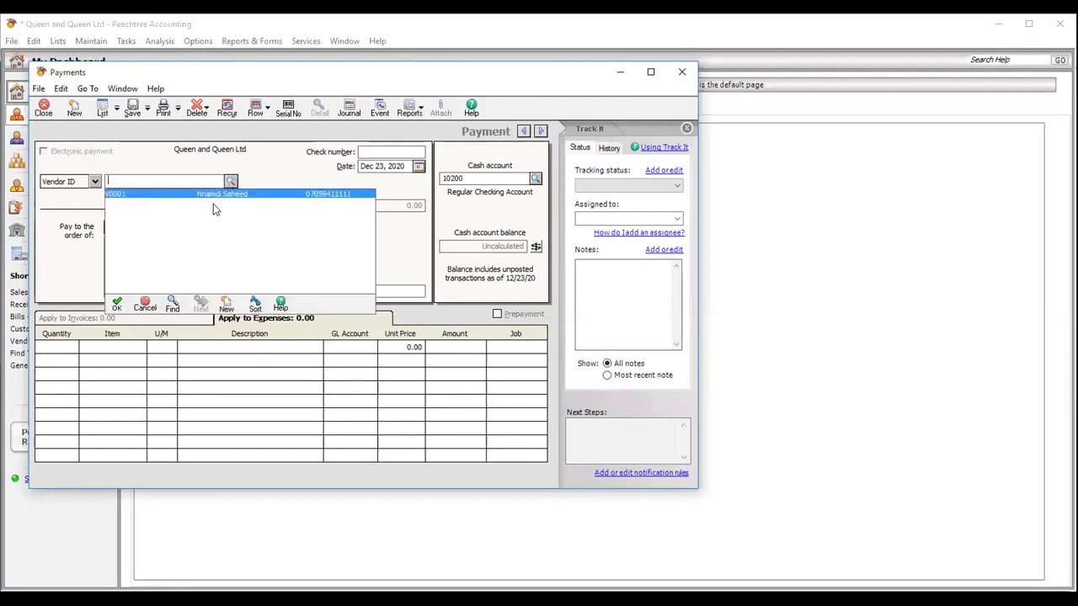
{"action": "double_click", "coordinate": [215, 194]}
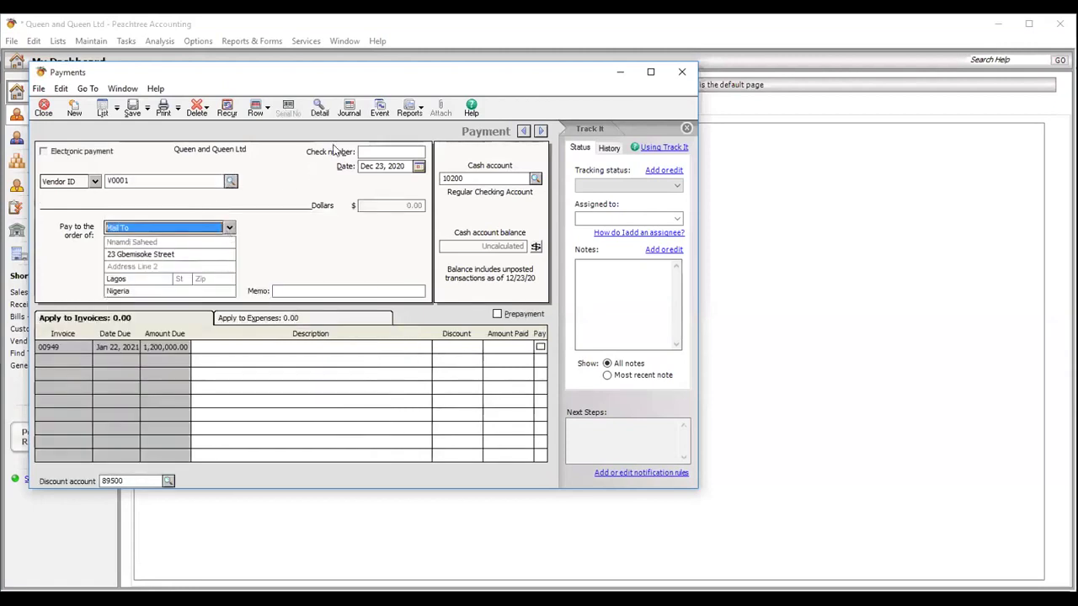
{"action": "left_click", "coordinate": [375, 151]}
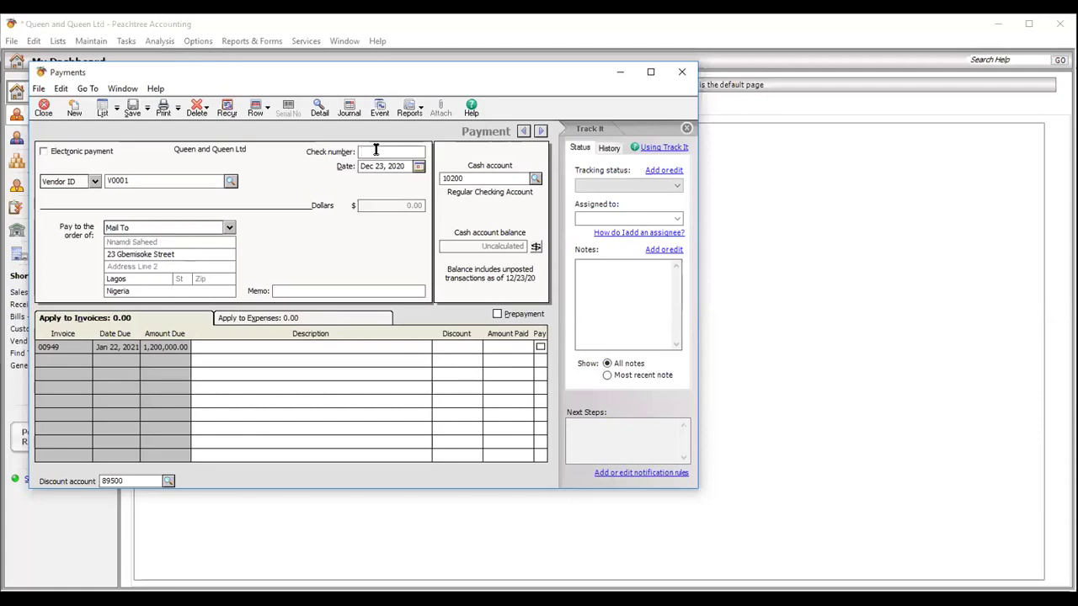
{"action": "type", "text": "2"}
{"action": "type", "text": "ZB"}
{"action": "type", "text": "997"}
{"action": "type", "text": "43"}
- Pay invoice 00949 in full, with 'Payment for A4 Paper' as description and memo, then save and close
{"action": "left_click", "coordinate": [540, 348]}
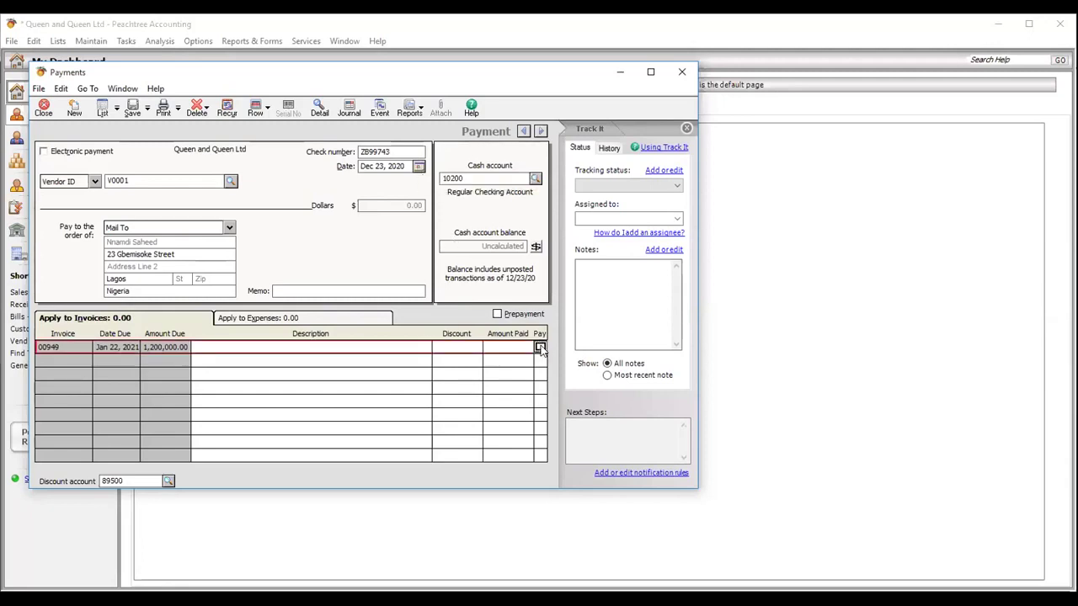
{"action": "left_click", "coordinate": [327, 347]}
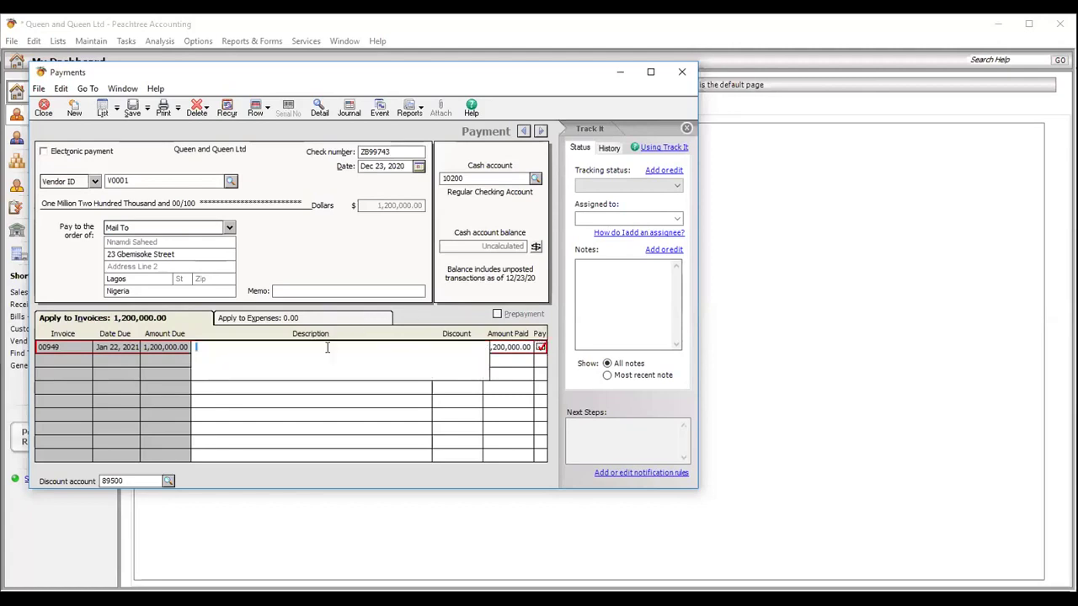
{"action": "type", "text": "Payment for A4 Paper"}
{"action": "left_click", "coordinate": [562, 514]}
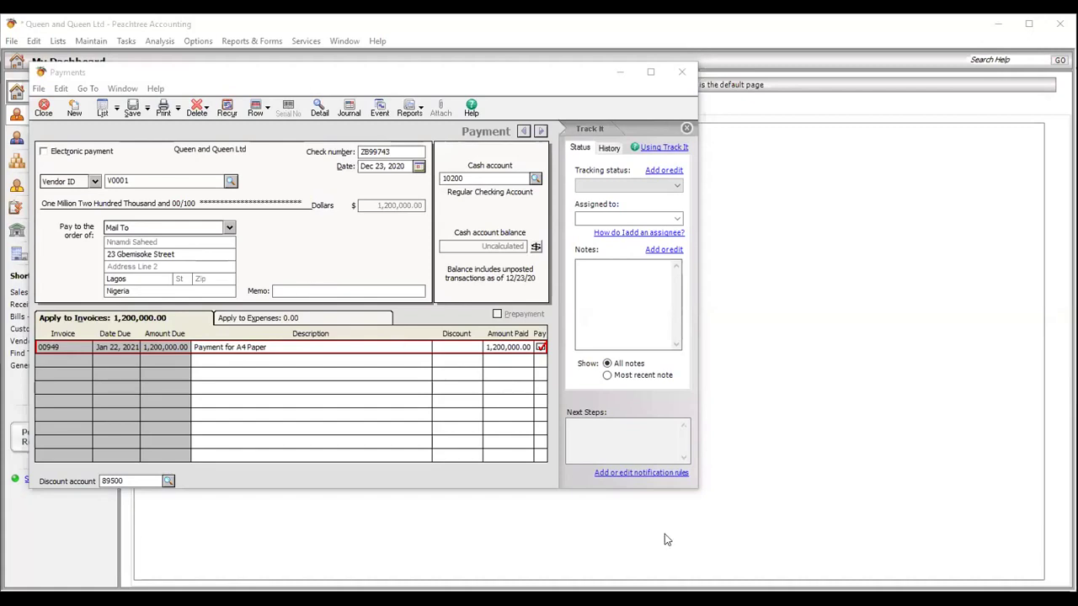
{"action": "left_click", "coordinate": [283, 345]}
{"action": "key", "text": "ctrl+c"}
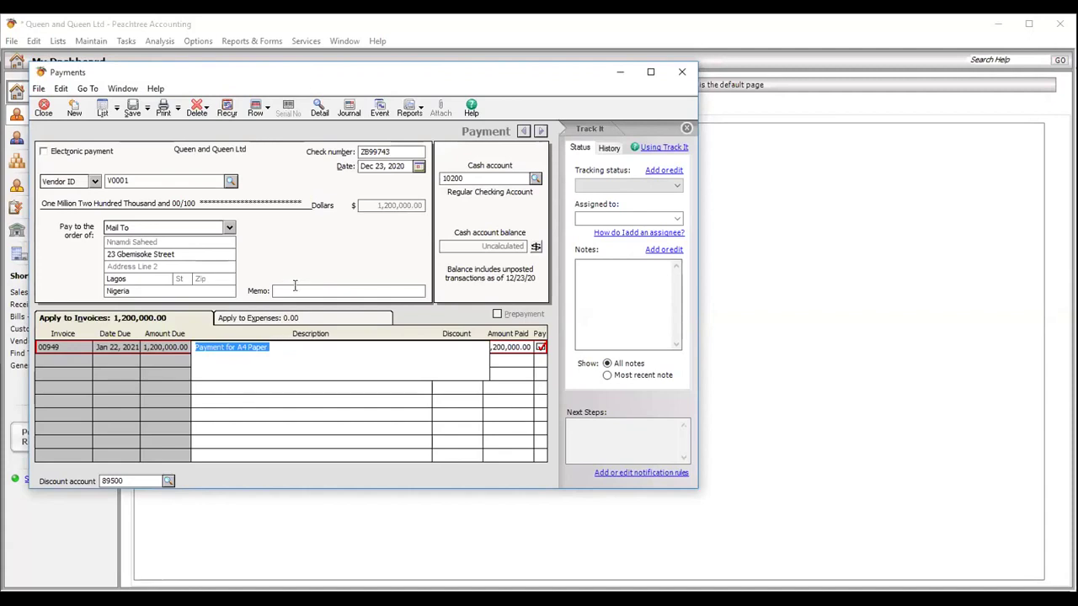
{"action": "left_click", "coordinate": [295, 290]}
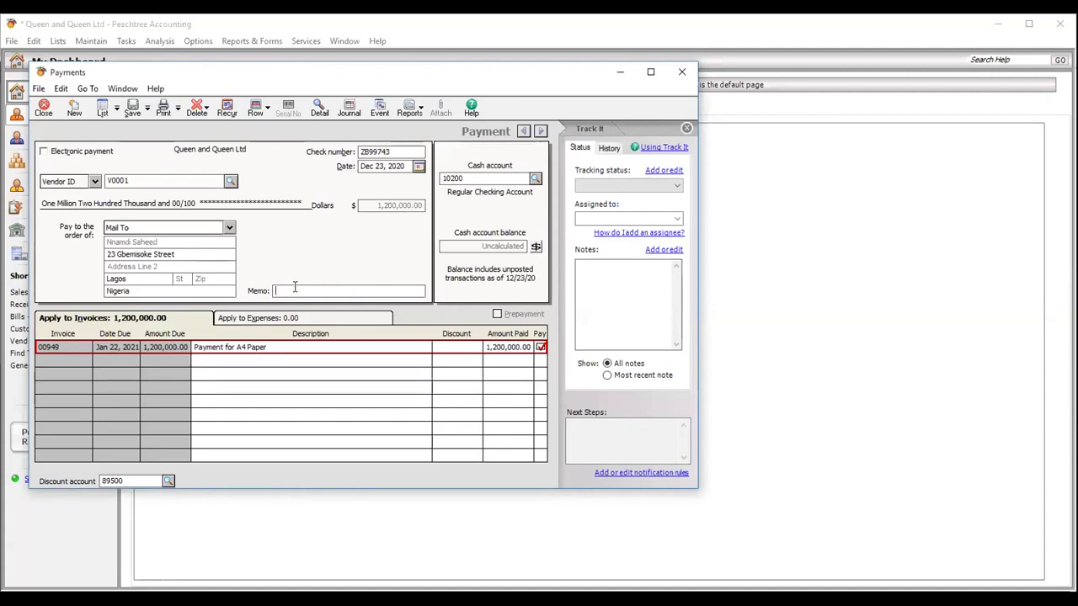
{"action": "key", "text": "ctrl+v"}
{"action": "left_click", "coordinate": [133, 106]}
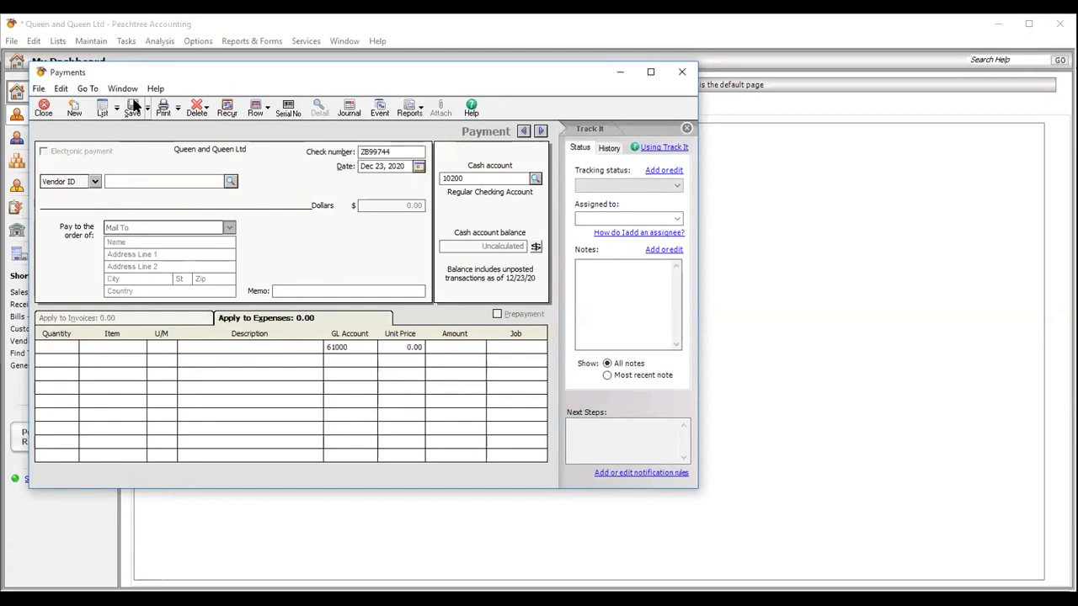
{"action": "left_click", "coordinate": [45, 112]}
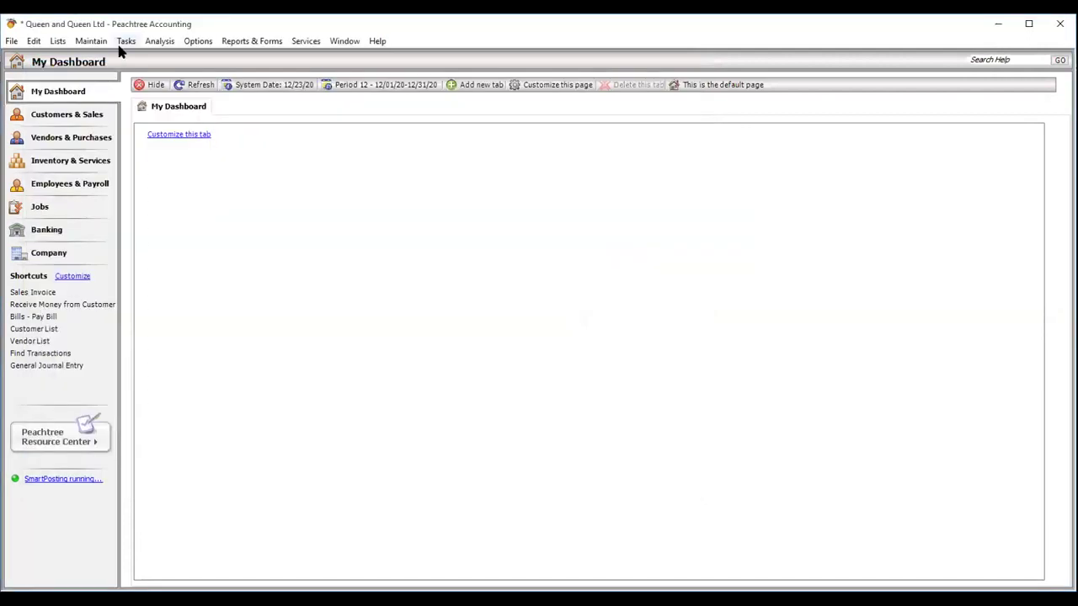
- Open a customer credit memo for the customer, then close it without saving
{"action": "left_click", "coordinate": [124, 42]}
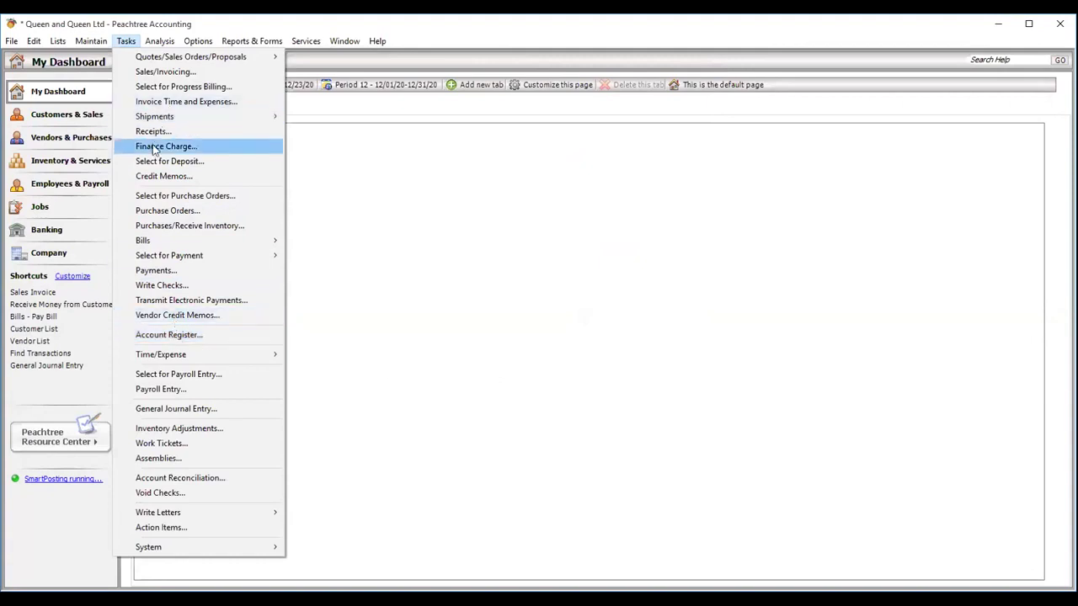
{"action": "left_click", "coordinate": [163, 176]}
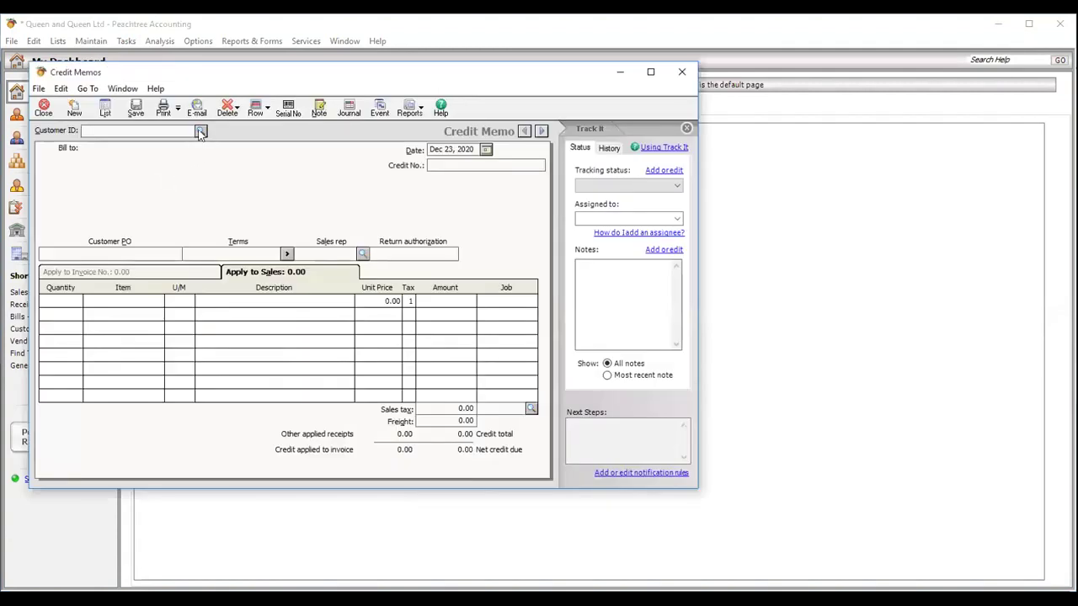
{"action": "left_click", "coordinate": [200, 132]}
{"action": "left_click", "coordinate": [192, 145]}
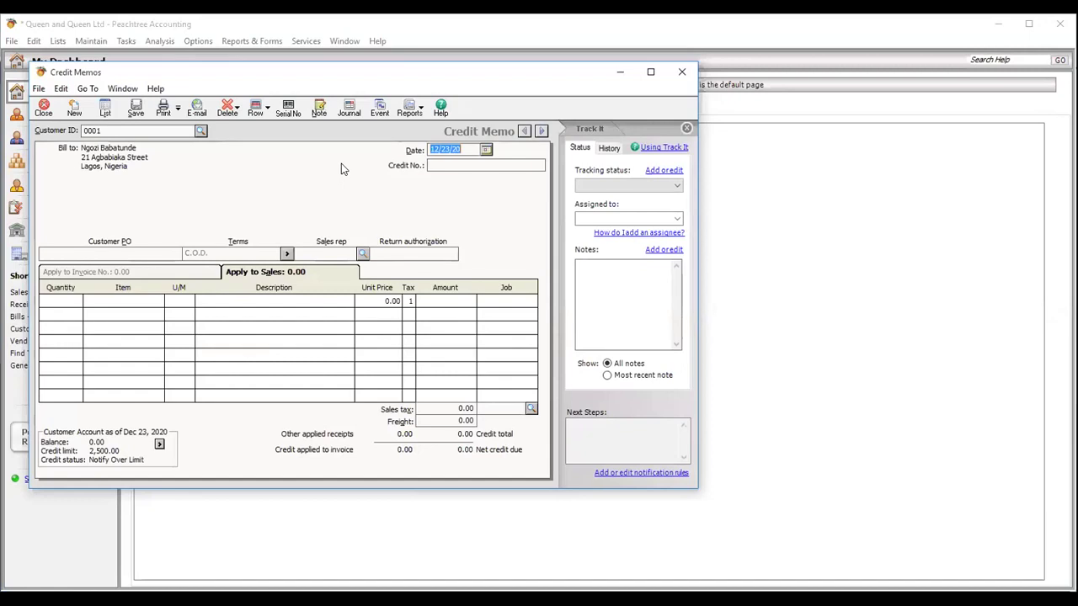
{"action": "left_click", "coordinate": [44, 110]}
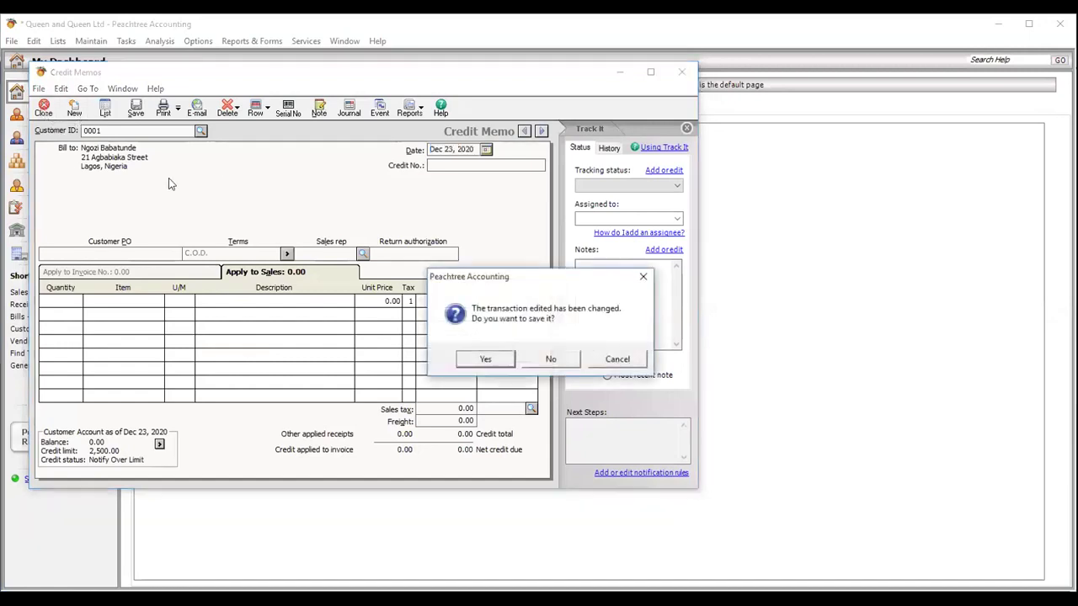
{"action": "left_click", "coordinate": [551, 359]}
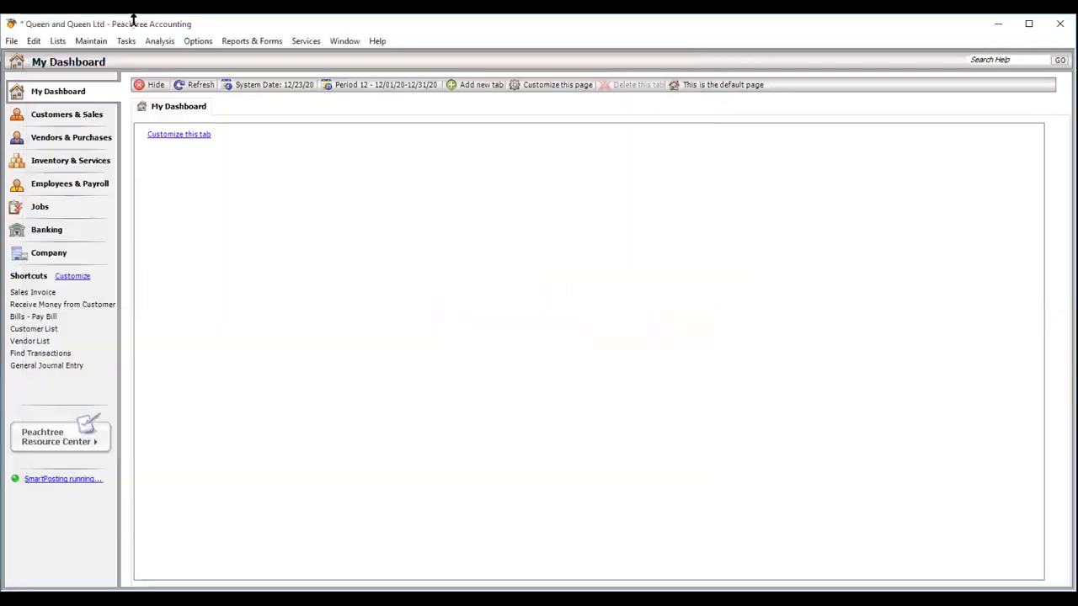
- Open a vendor credit memo for the vendor, then close it without saving
{"action": "left_click", "coordinate": [125, 40]}
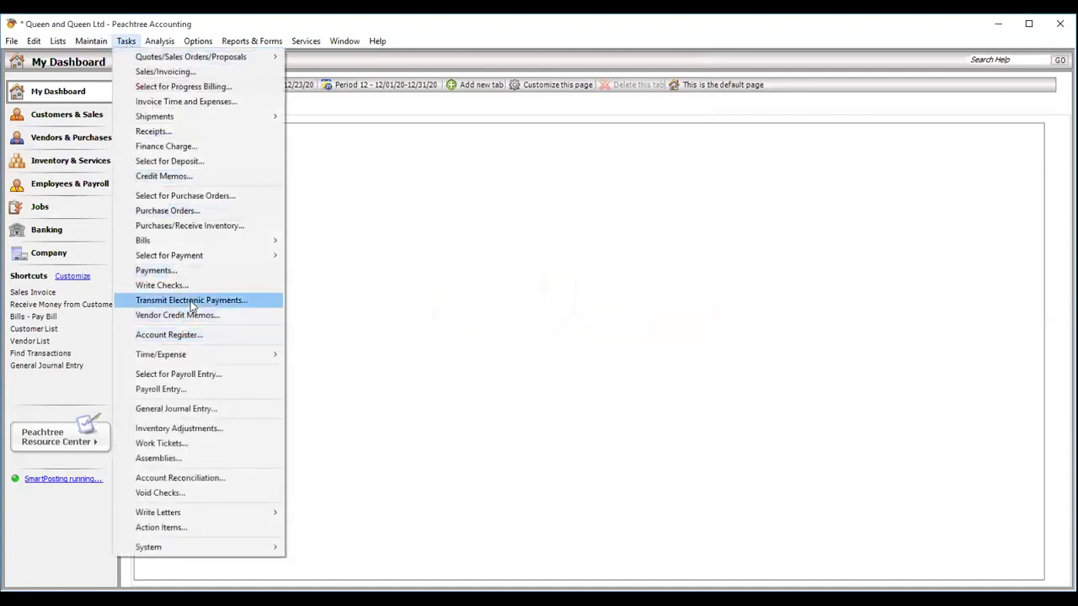
{"action": "left_click", "coordinate": [184, 316]}
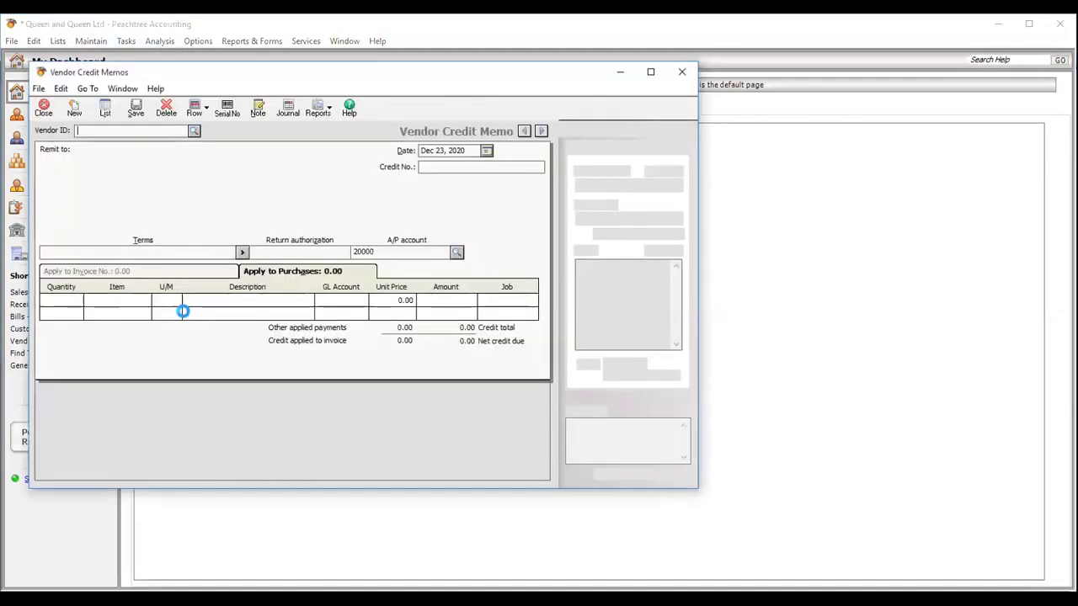
{"action": "left_click", "coordinate": [194, 131]}
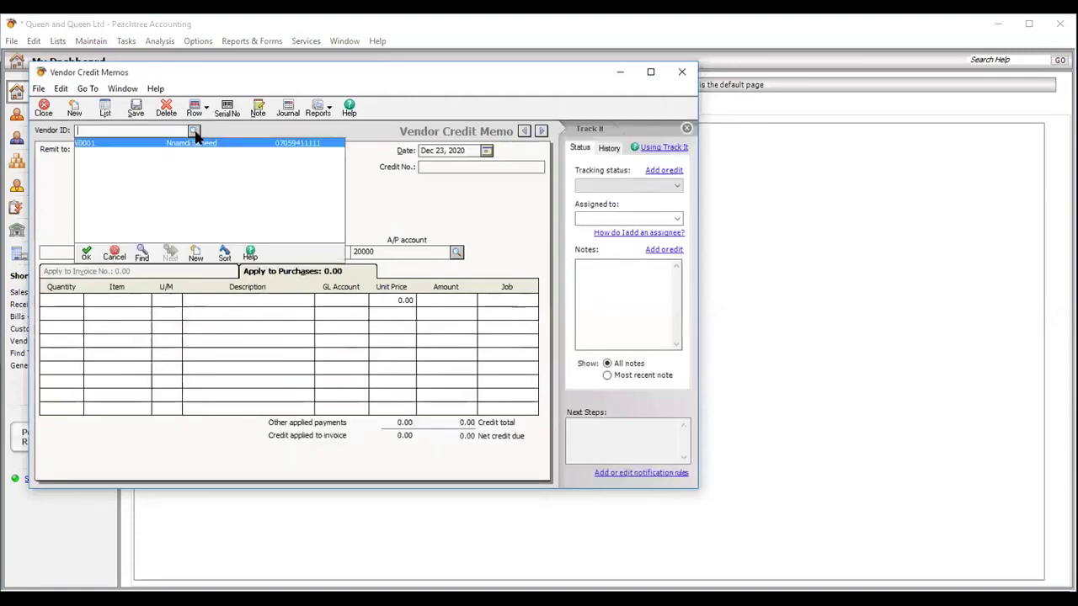
{"action": "double_click", "coordinate": [190, 147]}
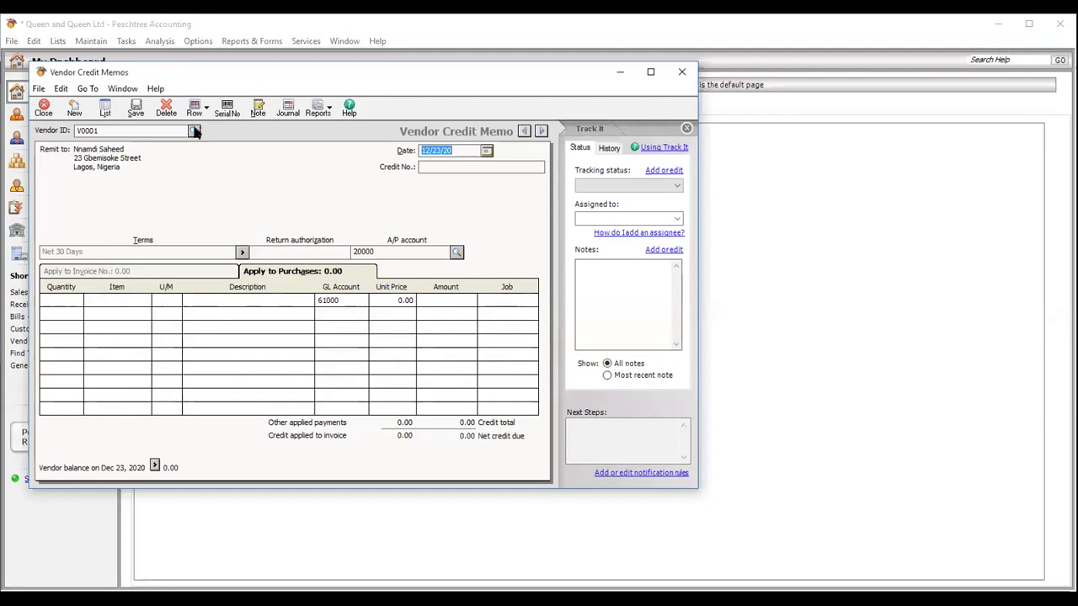
{"action": "left_click", "coordinate": [46, 109]}
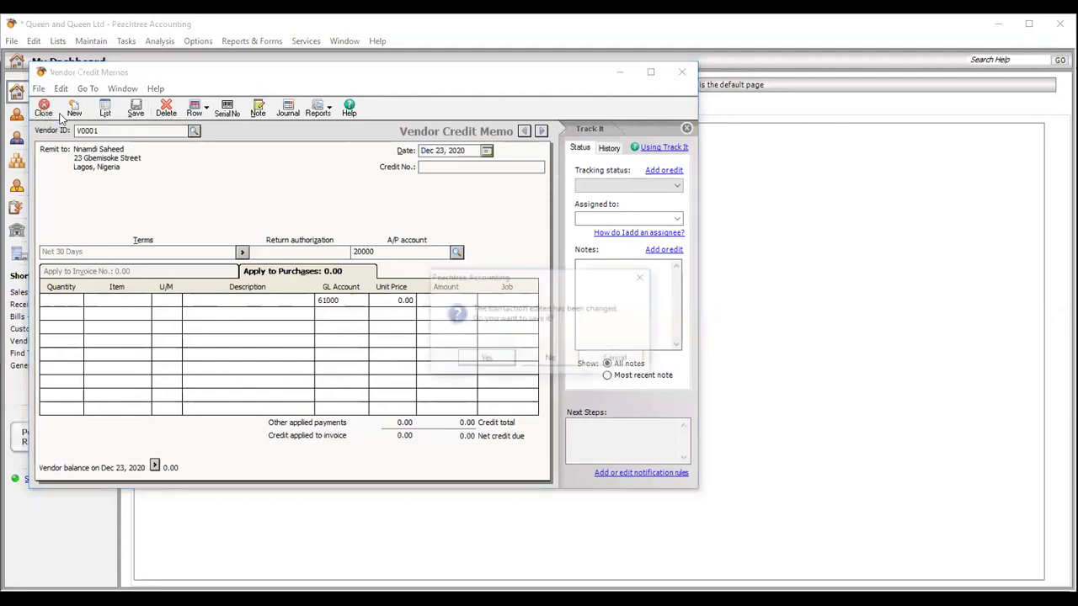
{"action": "left_click", "coordinate": [549, 360]}
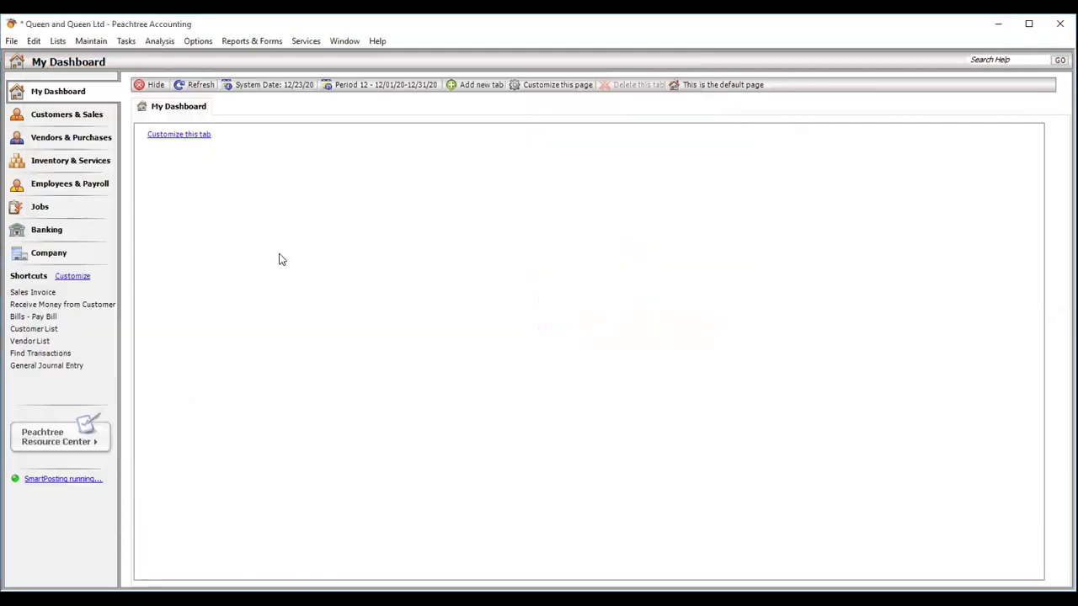
- Load saved sales invoice SI00345 from the Sales/Invoicing list for editing
{"action": "left_click", "coordinate": [126, 43]}
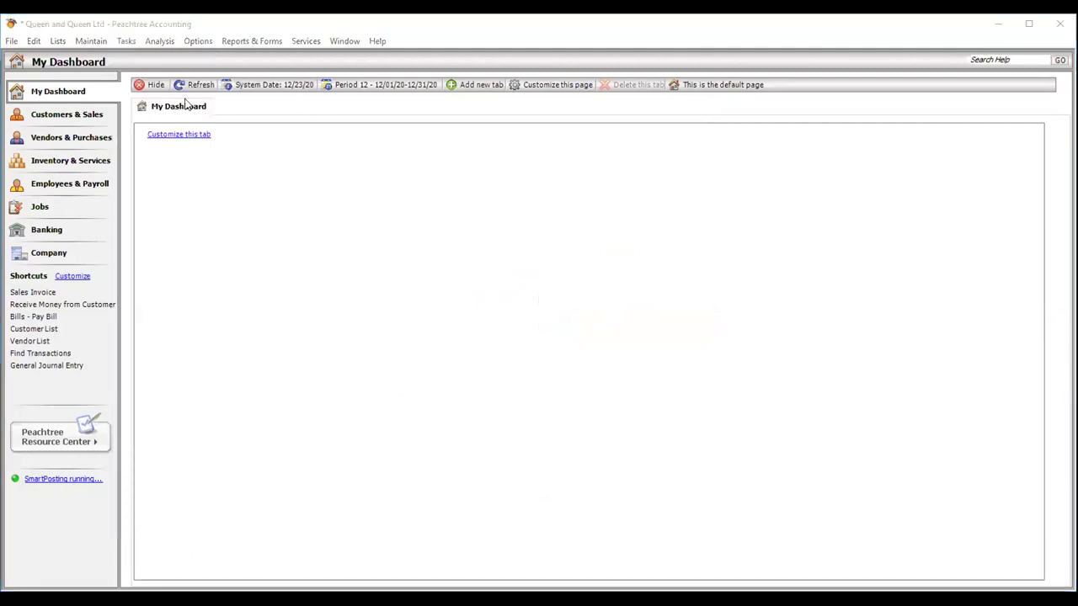
{"action": "left_click", "coordinate": [126, 40]}
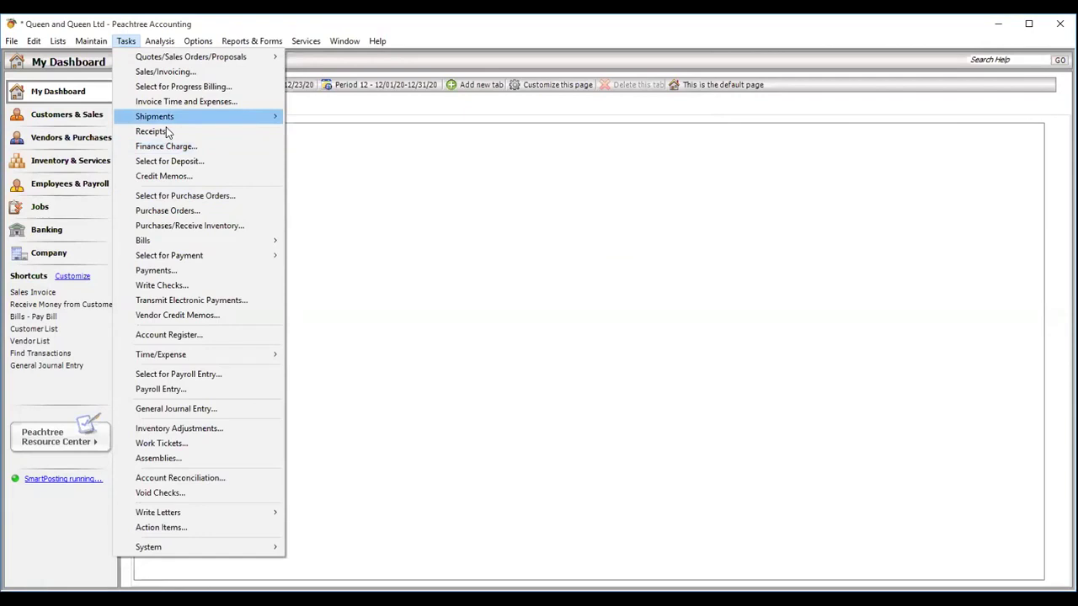
{"action": "left_click", "coordinate": [171, 75]}
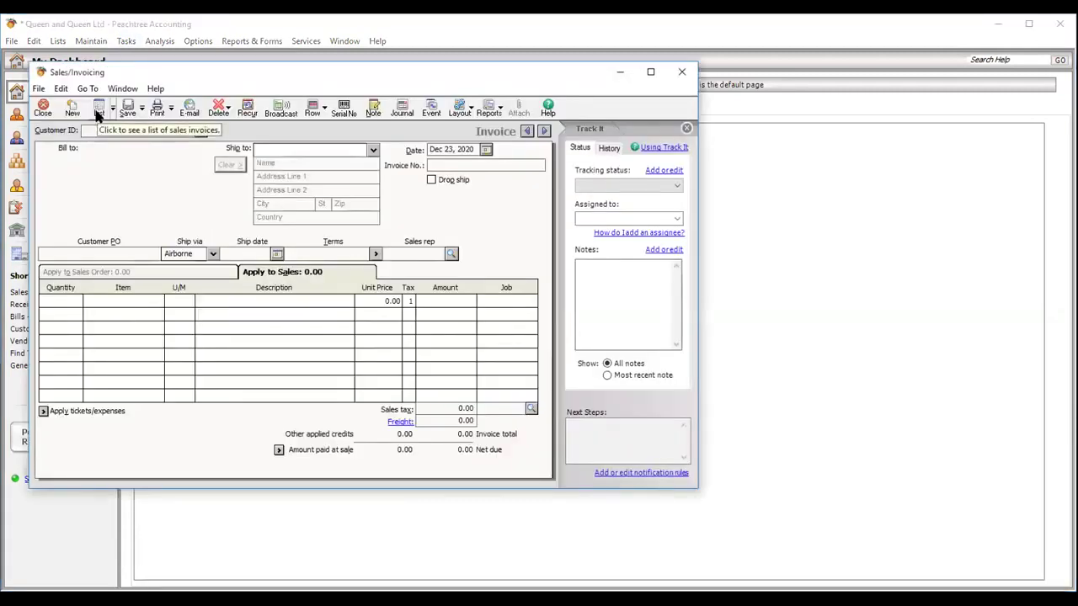
{"action": "left_click", "coordinate": [97, 112]}
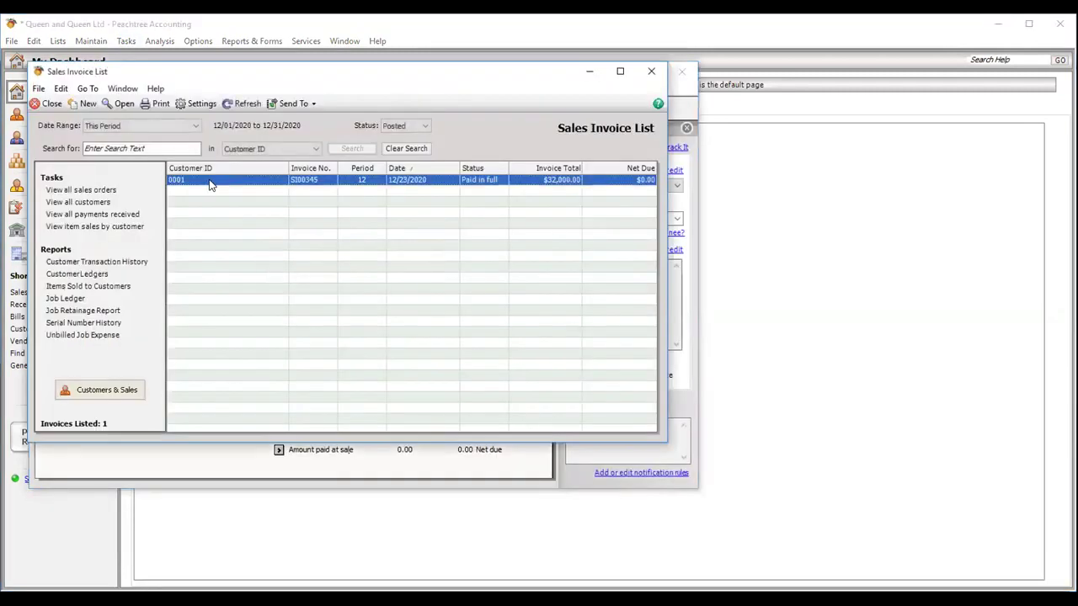
{"action": "double_click", "coordinate": [211, 182]}
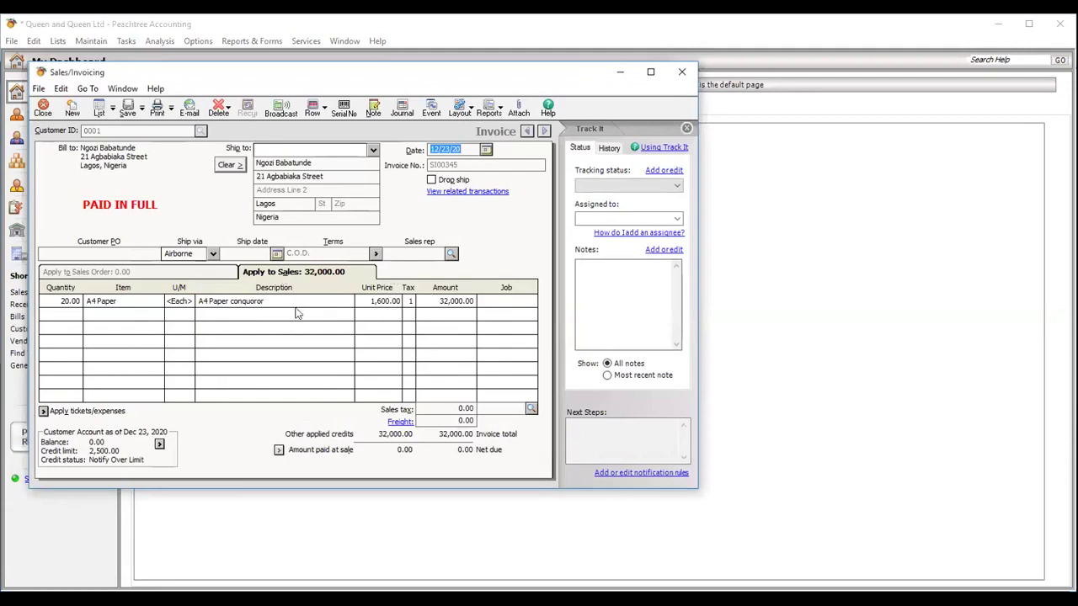
- Change the A4 Paper quantity to 30, save past the credit-limit warning, and close the invoice
{"action": "left_click", "coordinate": [59, 303]}
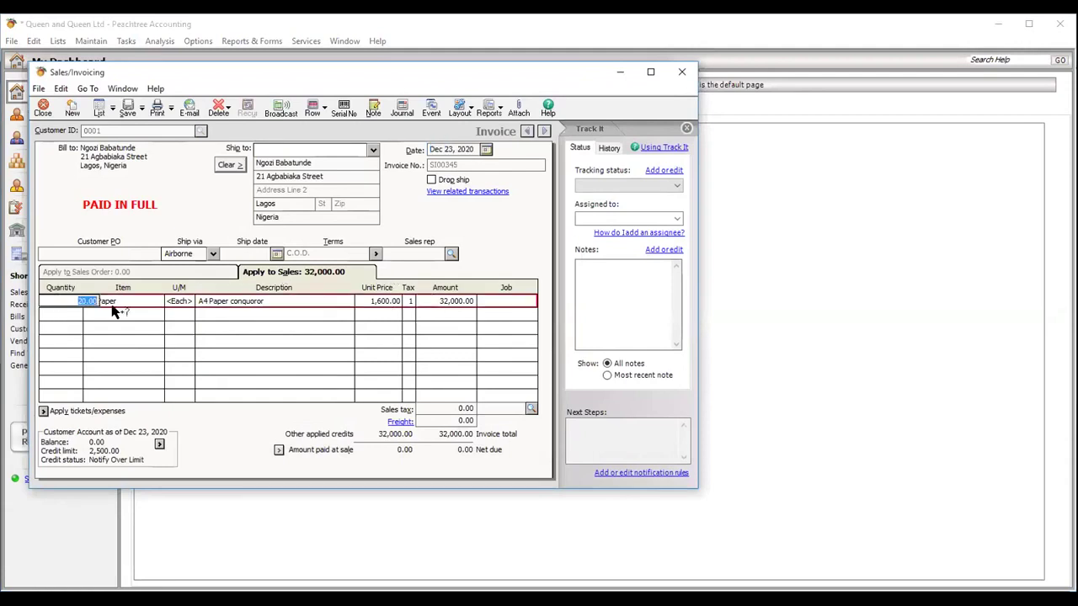
{"action": "type", "text": "30"}
{"action": "left_click", "coordinate": [101, 302]}
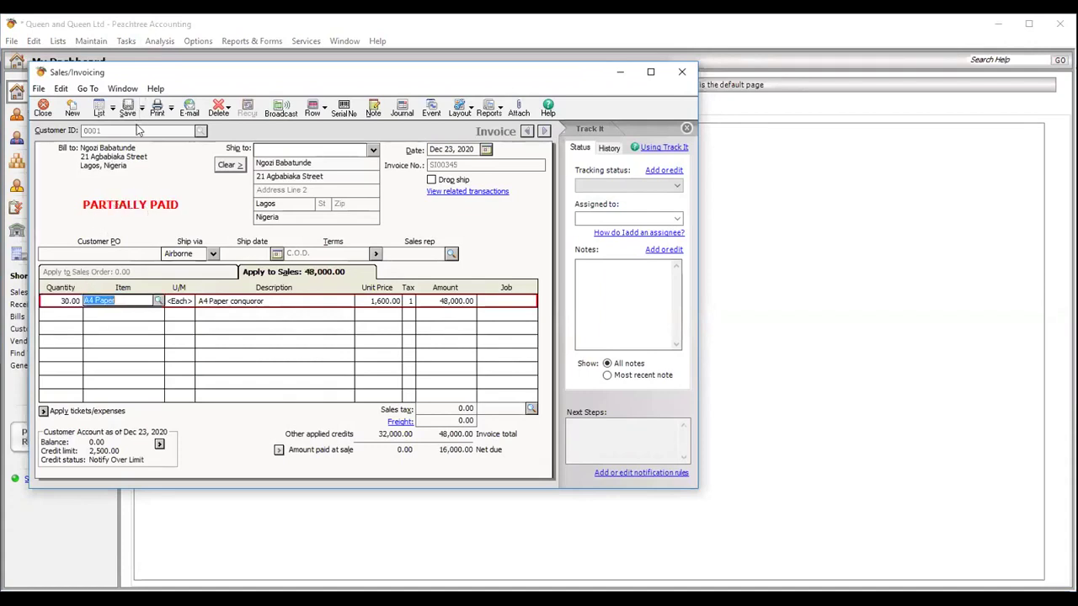
{"action": "left_click", "coordinate": [130, 120]}
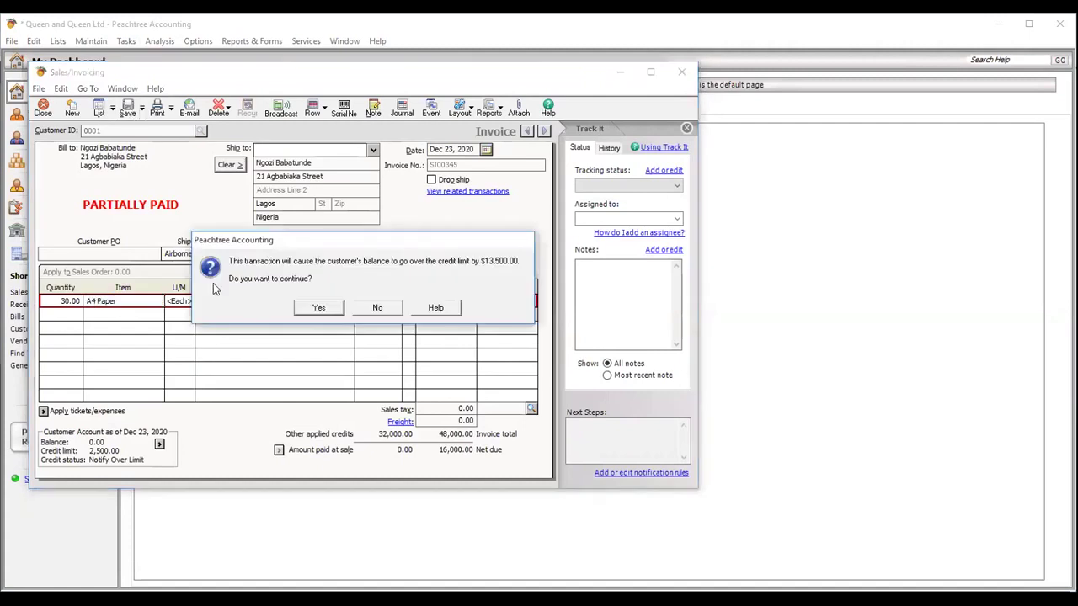
{"action": "left_click", "coordinate": [318, 309]}
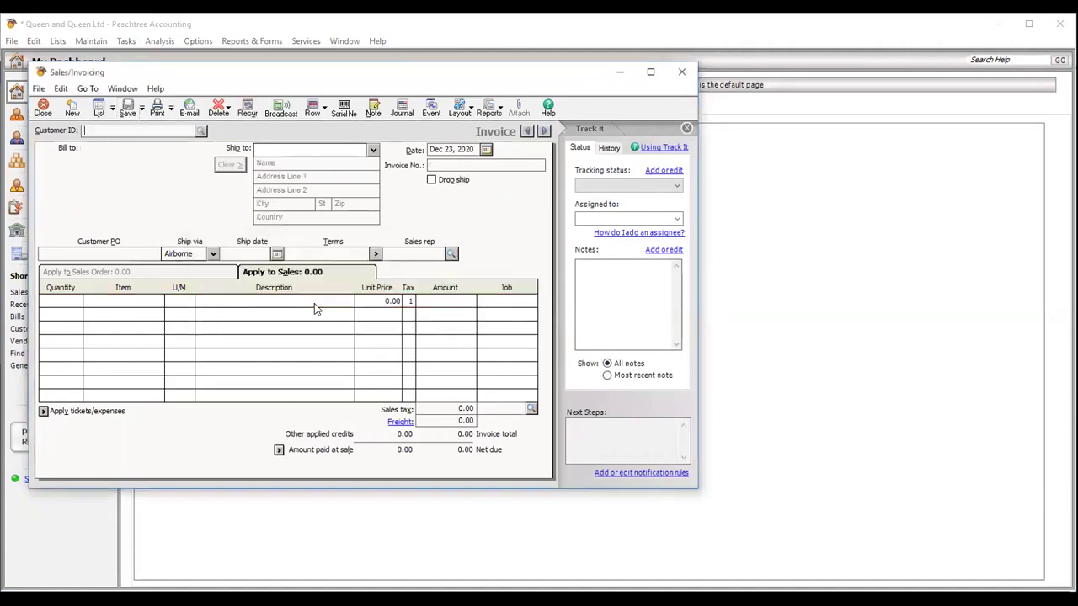
{"action": "left_click", "coordinate": [43, 110]}
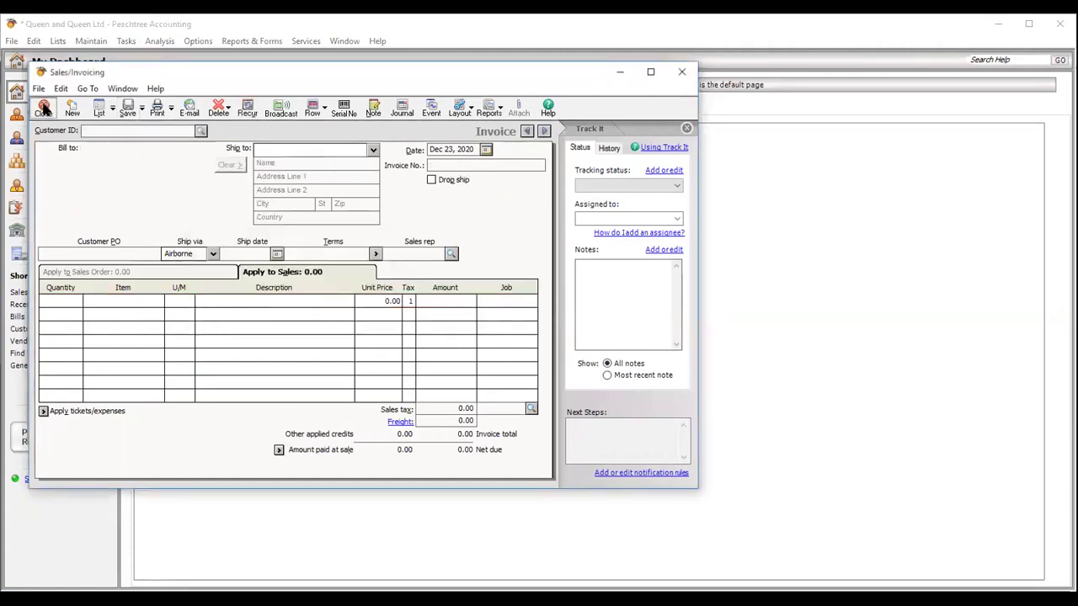
{"action": "left_click", "coordinate": [126, 41]}
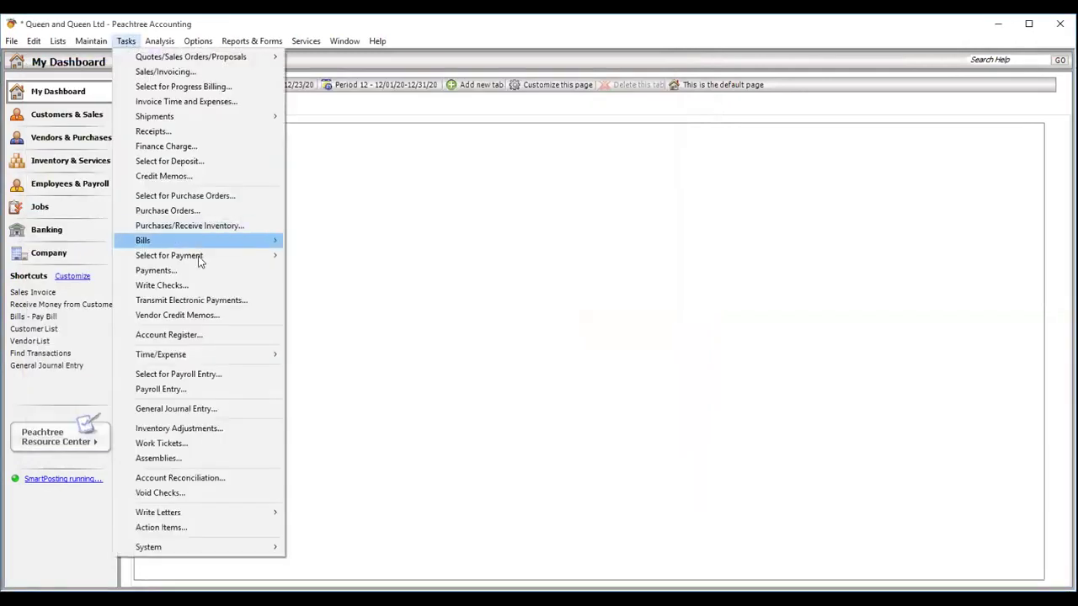
- Change purchase 00949's A4 Paper quantity to 1,500, save, and close the purchase windows
{"action": "left_click", "coordinate": [190, 226]}
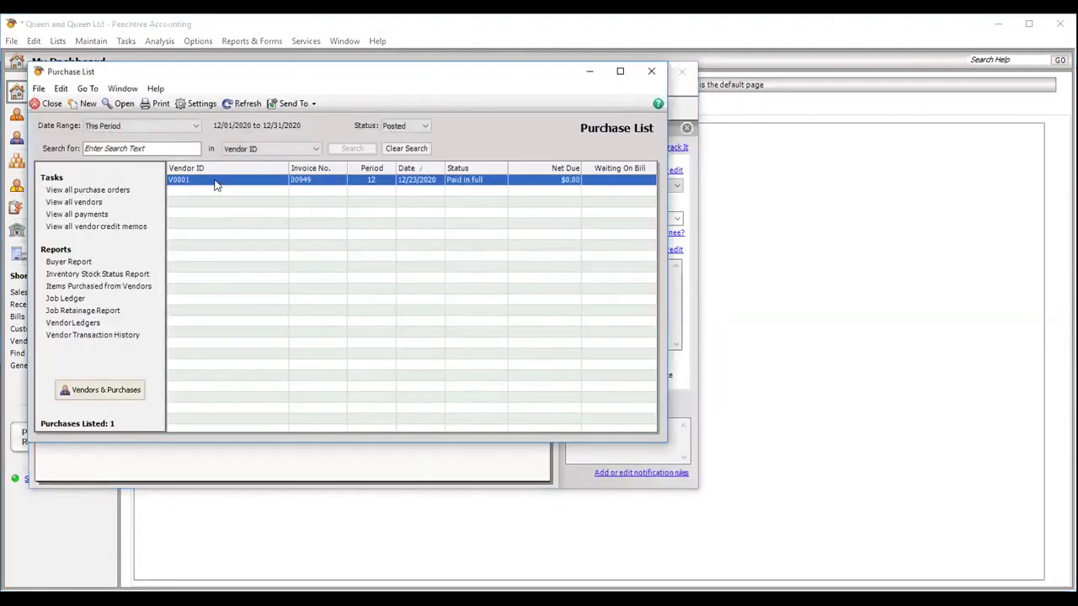
{"action": "double_click", "coordinate": [216, 184]}
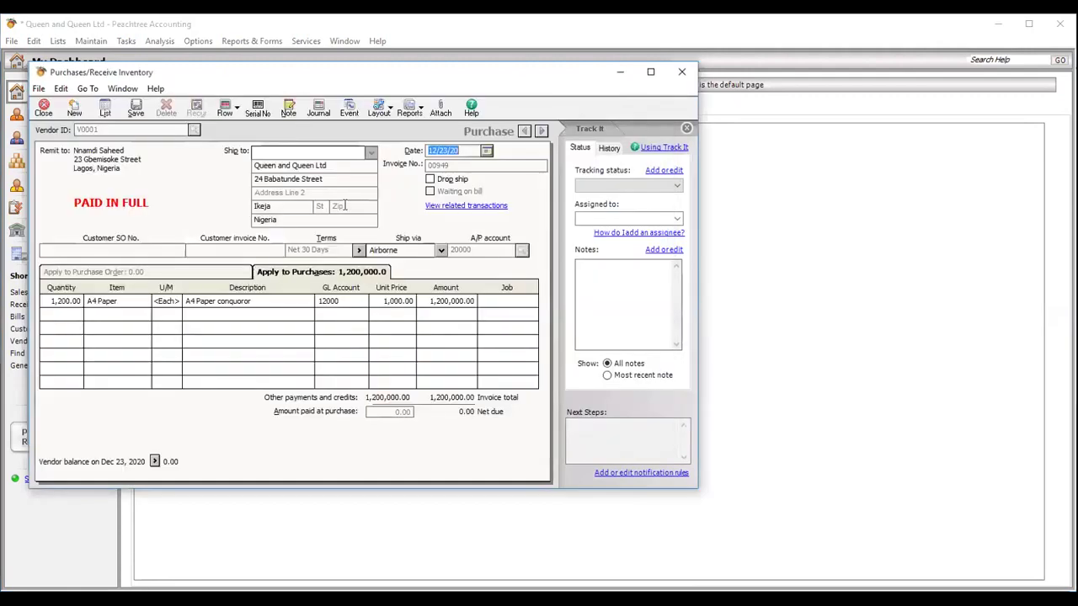
{"action": "left_click", "coordinate": [62, 302]}
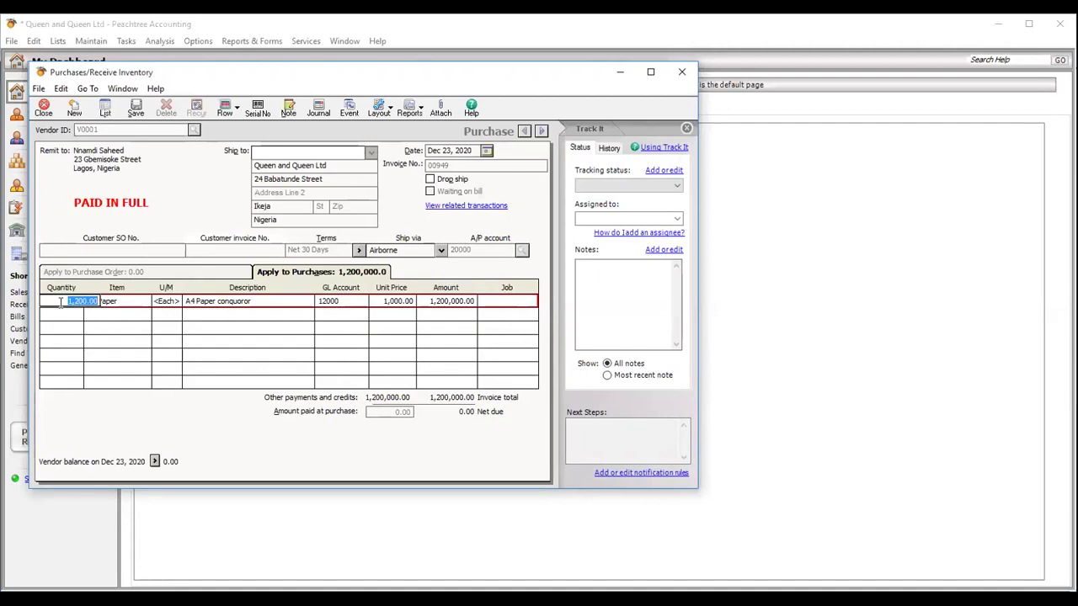
{"action": "type", "text": "1500"}
{"action": "key", "text": "Tab"}
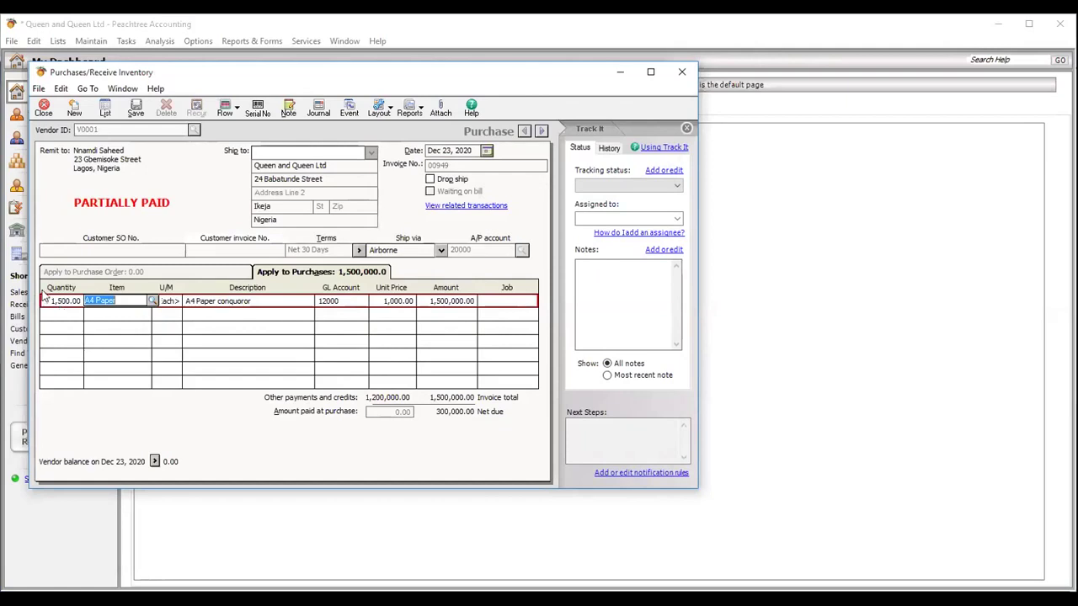
{"action": "left_click", "coordinate": [135, 108]}
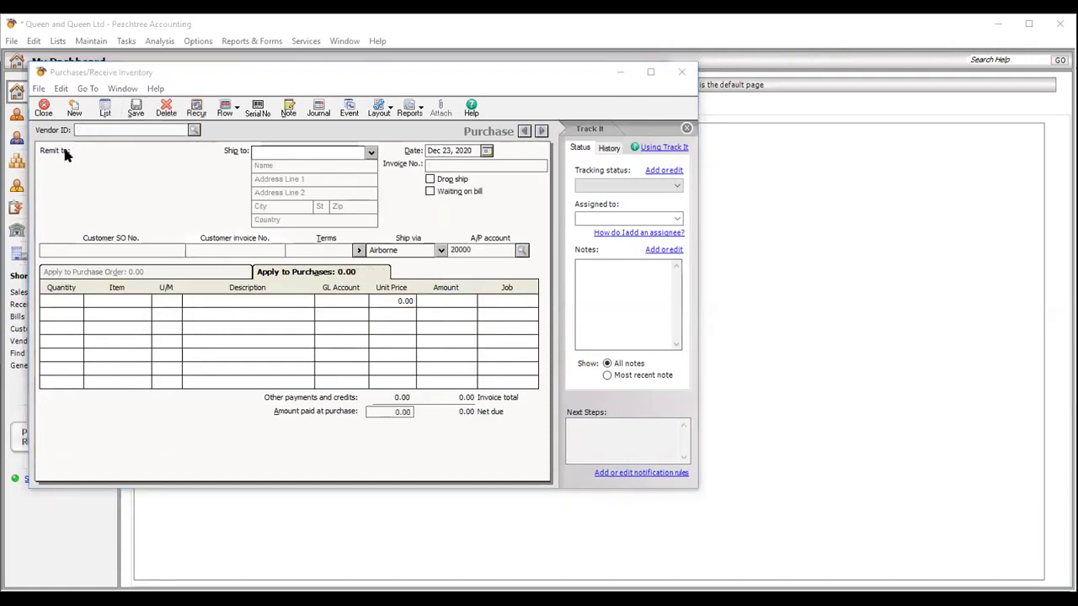
{"action": "left_click", "coordinate": [43, 108]}
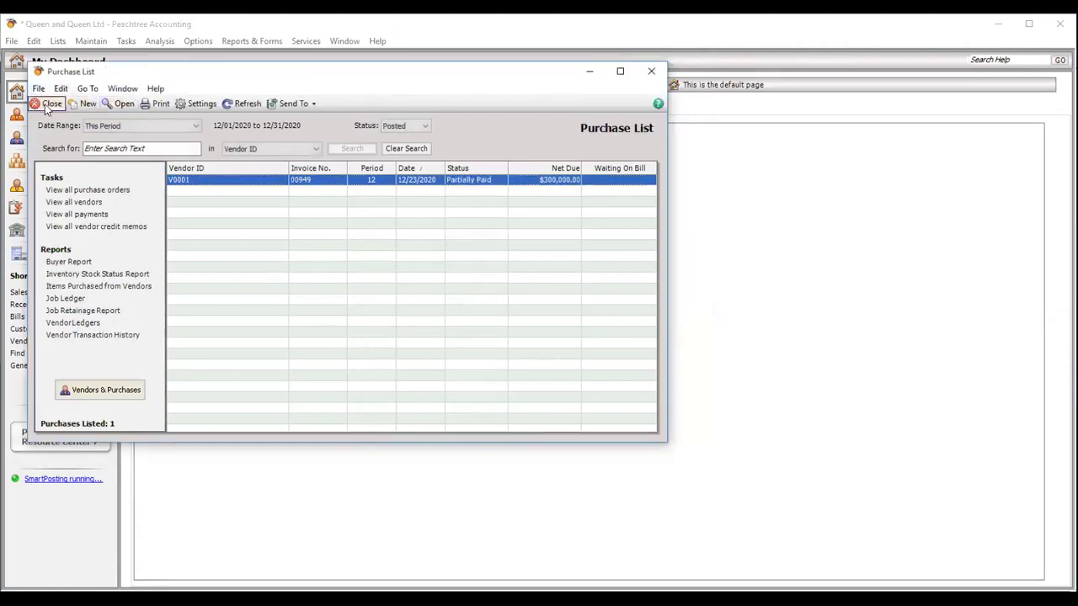
{"action": "left_click", "coordinate": [49, 104]}
{"action": "left_click", "coordinate": [126, 42]}
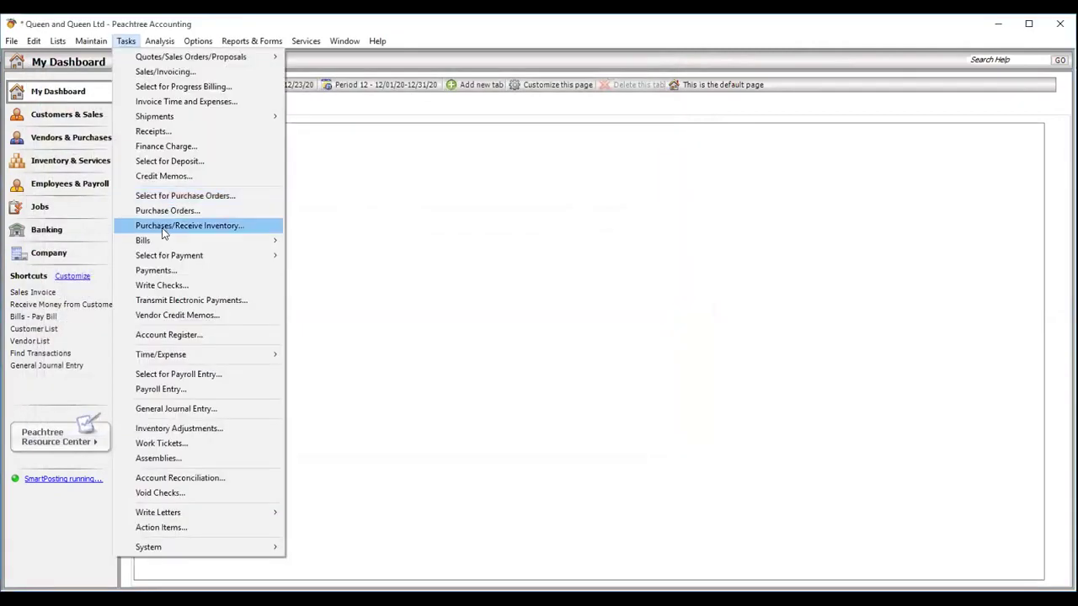
- Start a customer credit memo for the customer, applied to invoice SI00345
{"action": "left_click", "coordinate": [172, 179]}
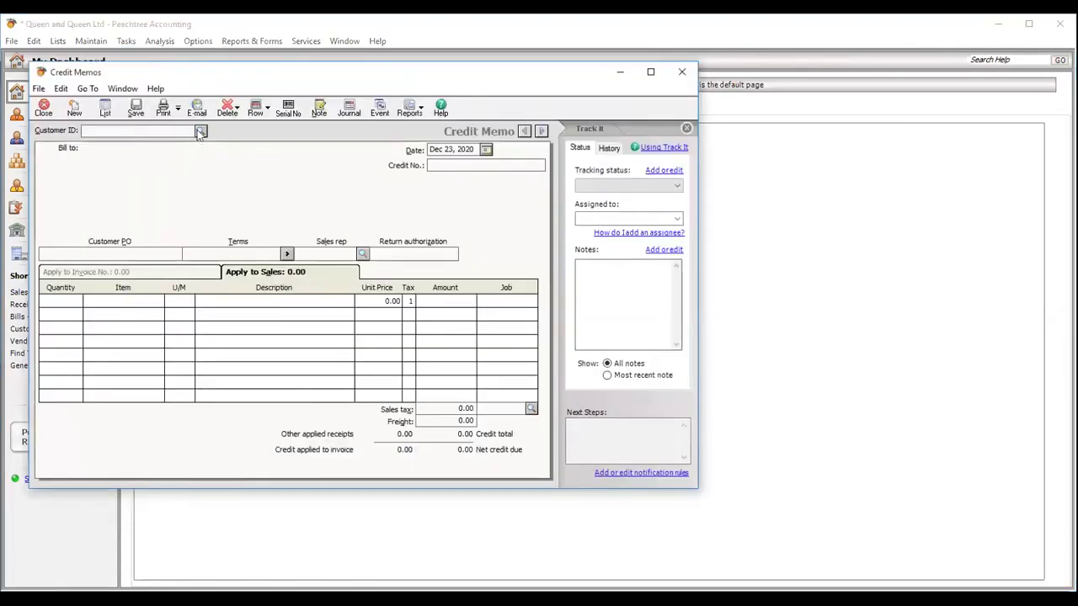
{"action": "left_click", "coordinate": [200, 133]}
{"action": "double_click", "coordinate": [187, 148]}
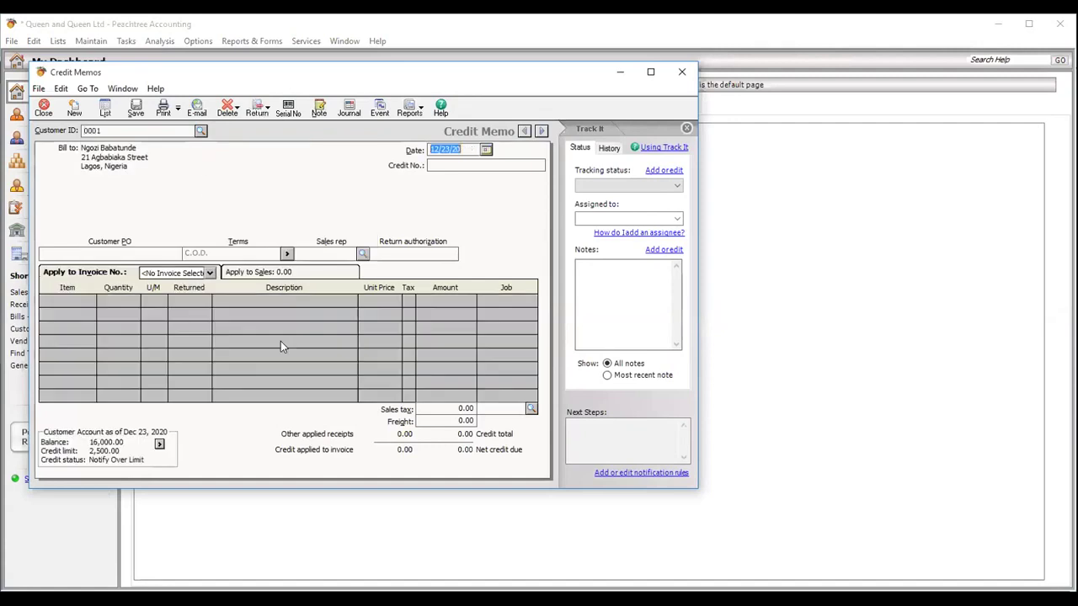
{"action": "left_click", "coordinate": [210, 274]}
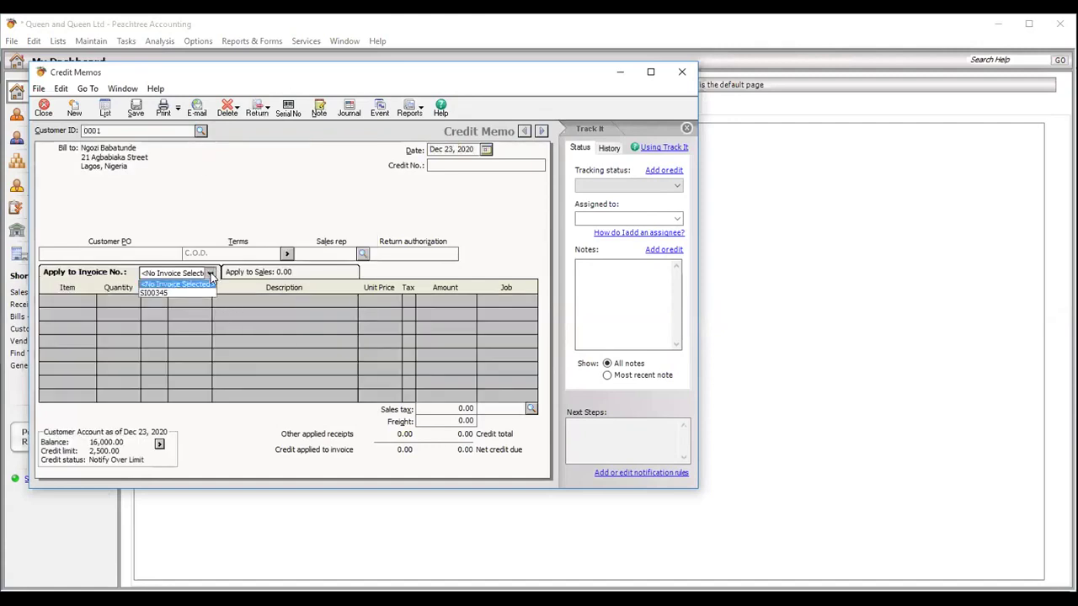
{"action": "left_click", "coordinate": [195, 295]}
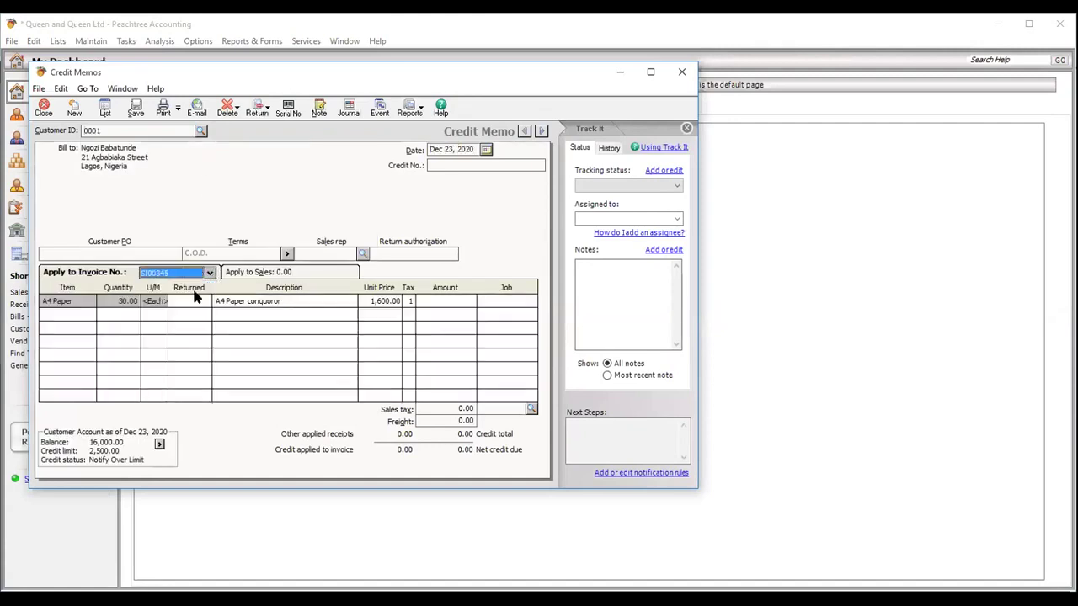
- Credit 2,000 on the A4 Paper line, number the memo D00, and save it
{"action": "left_click", "coordinate": [434, 300]}
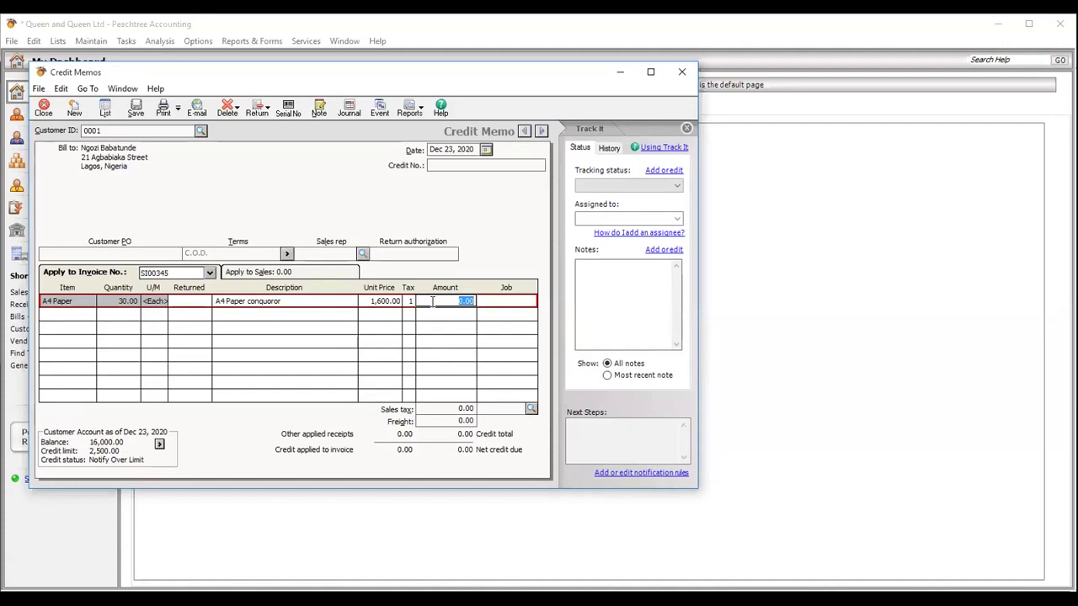
{"action": "type", "text": "2000"}
{"action": "key", "text": "Tab"}
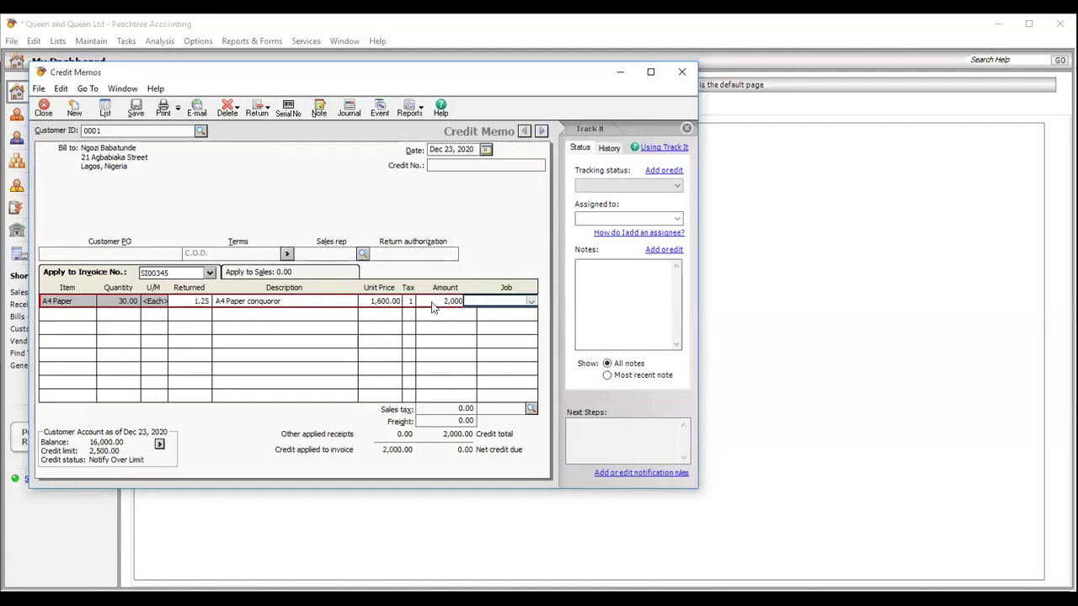
{"action": "left_click", "coordinate": [449, 165]}
{"action": "type", "text": "D00"}
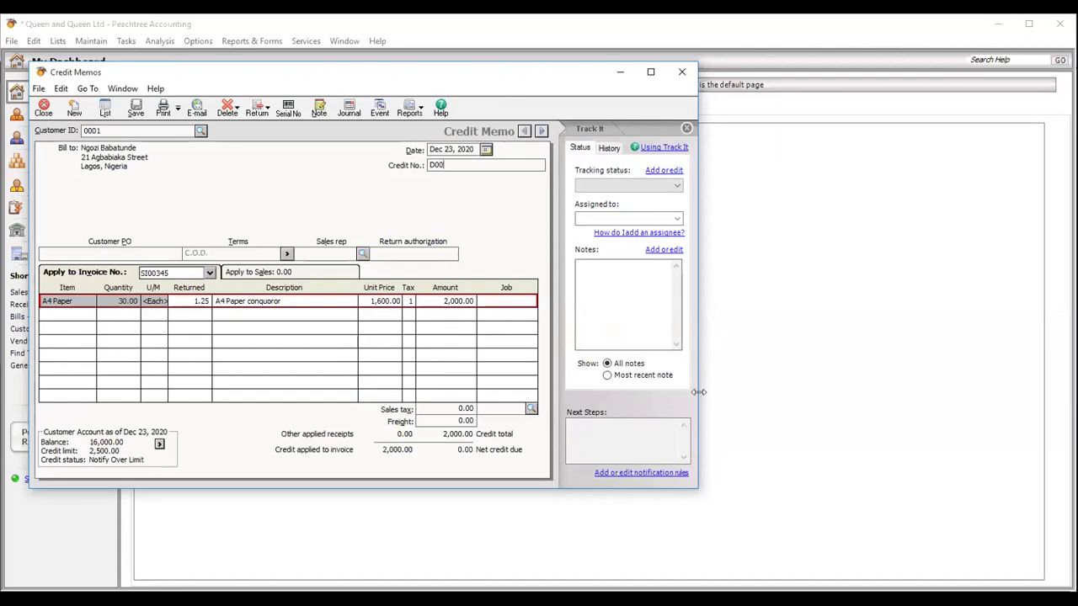
{"action": "left_click", "coordinate": [664, 530]}
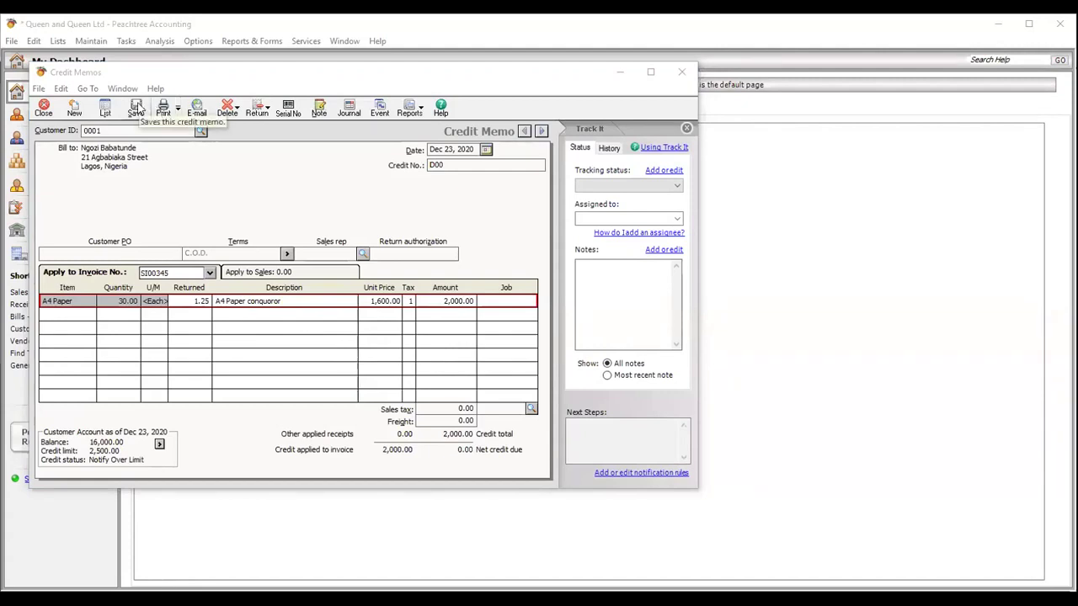
{"action": "left_click", "coordinate": [138, 110]}
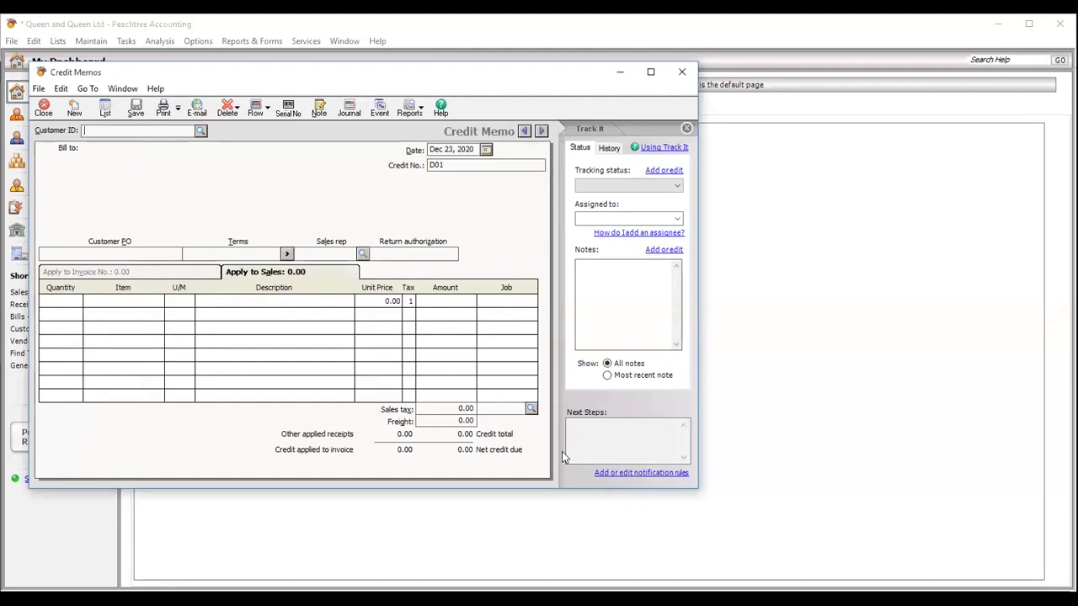
{"action": "left_click", "coordinate": [671, 537]}
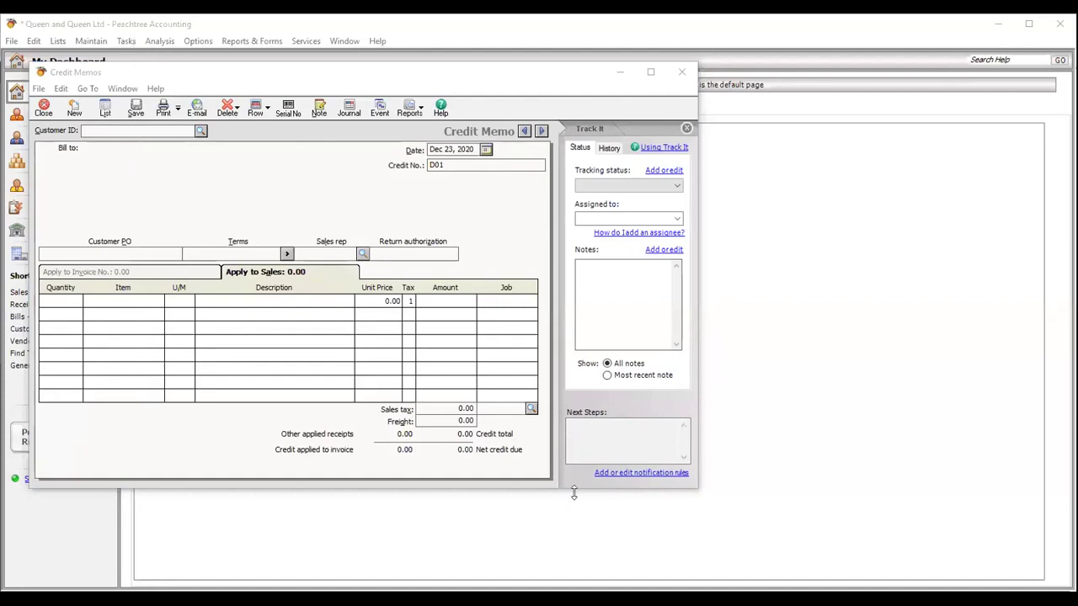
- Start a vendor credit memo for vendor V0001, applied to invoice 00949
{"action": "left_click", "coordinate": [125, 40]}
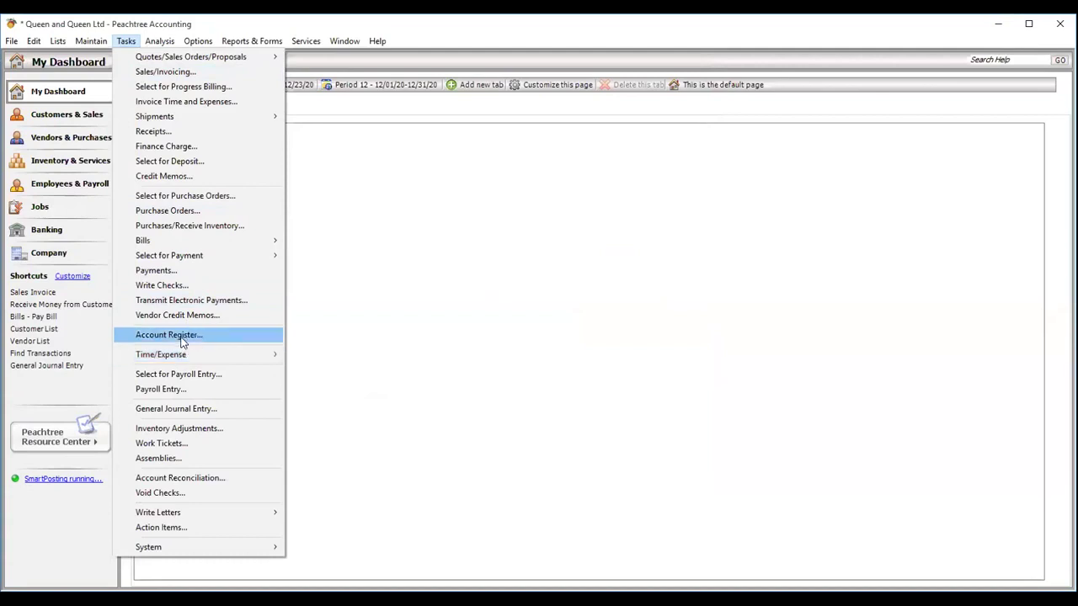
{"action": "left_click", "coordinate": [182, 317]}
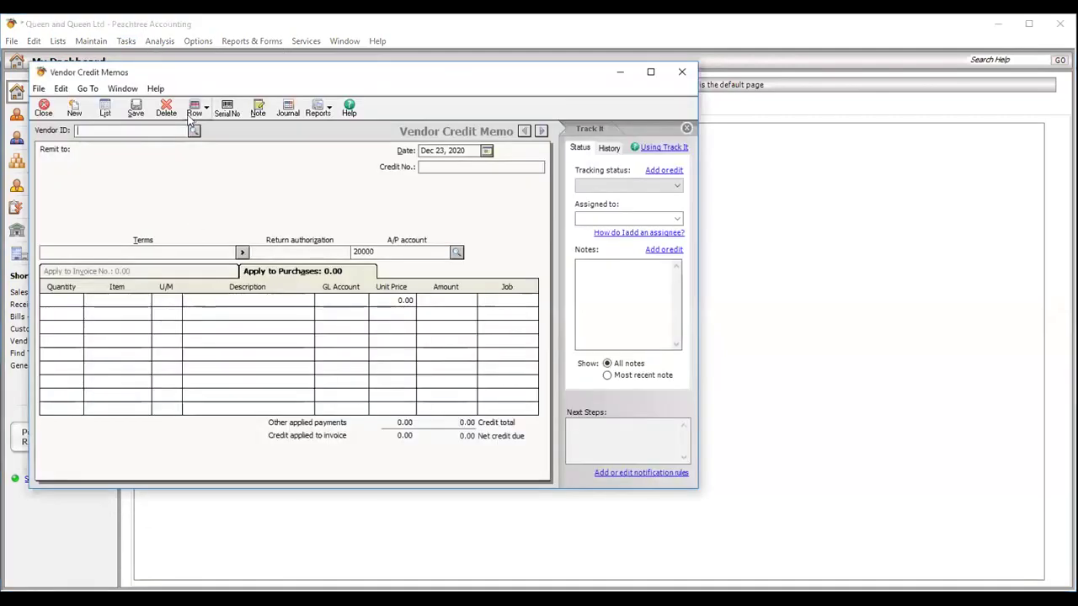
{"action": "left_click", "coordinate": [193, 132]}
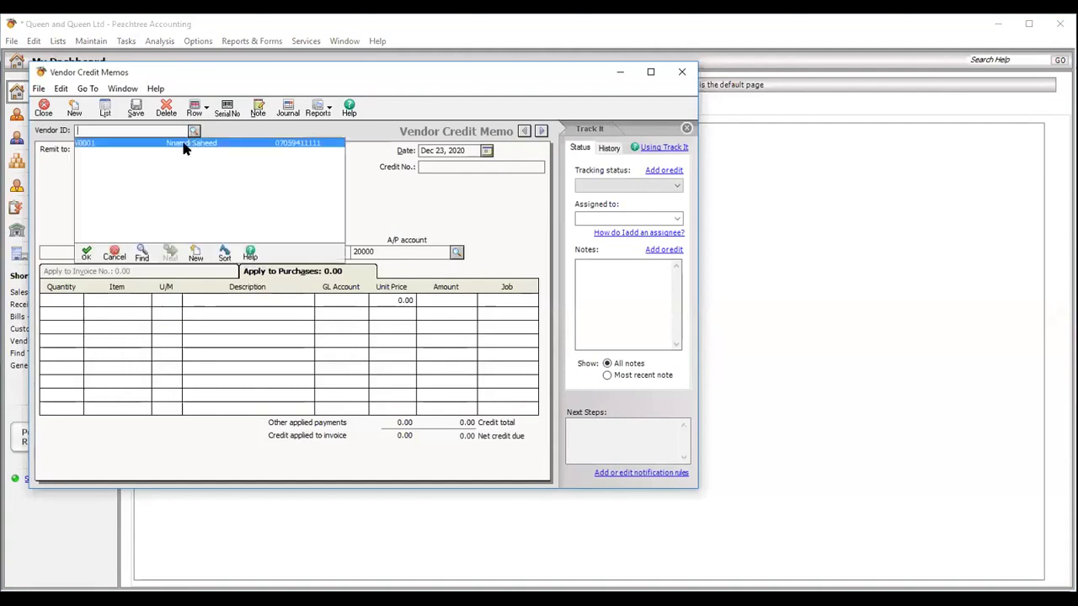
{"action": "left_click", "coordinate": [187, 147]}
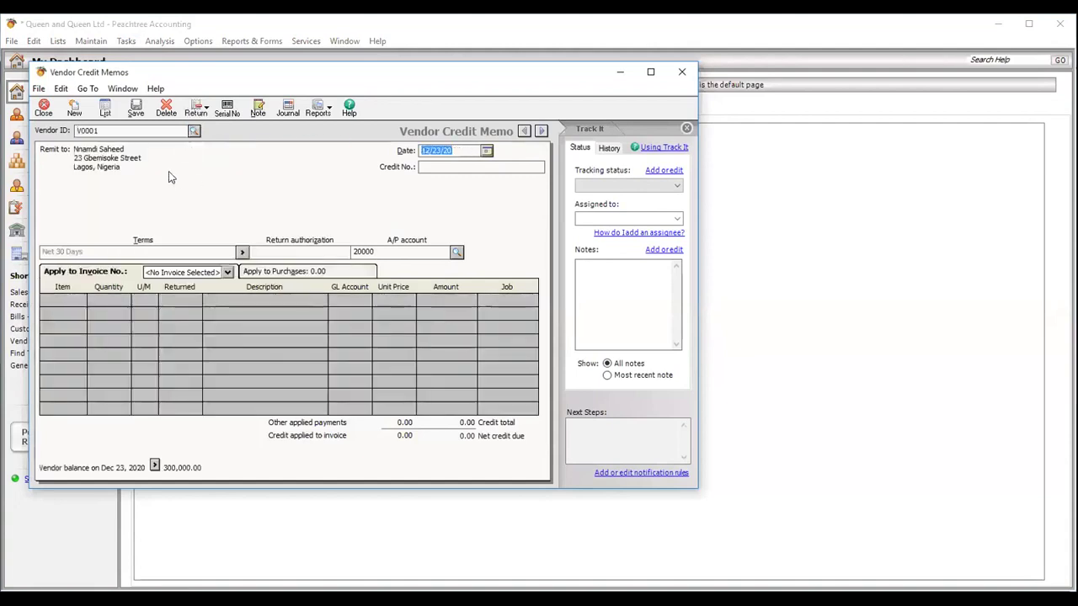
{"action": "left_click", "coordinate": [227, 273]}
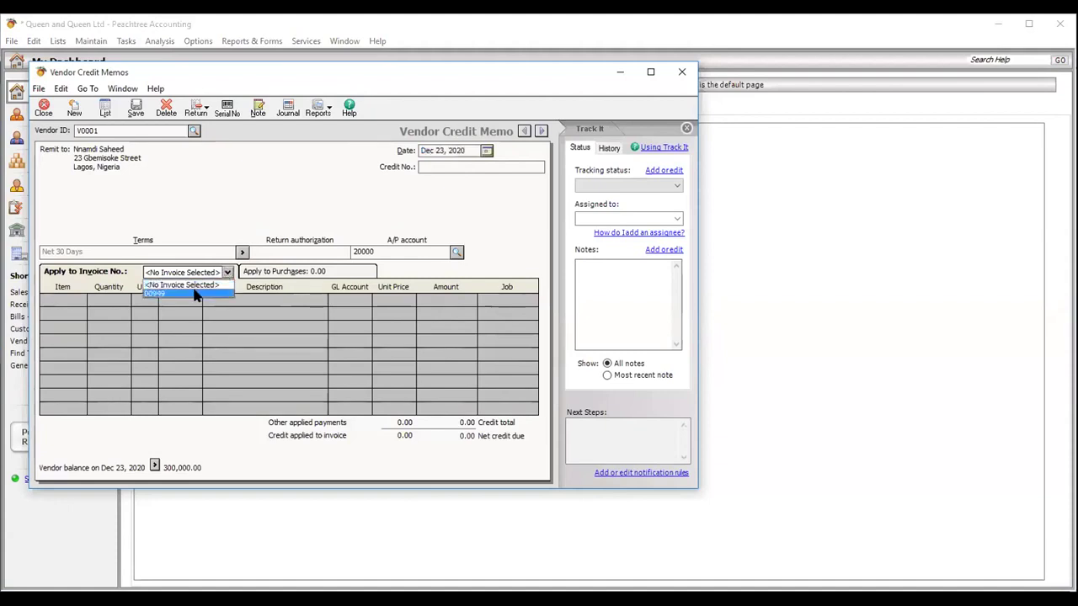
{"action": "left_click", "coordinate": [200, 293]}
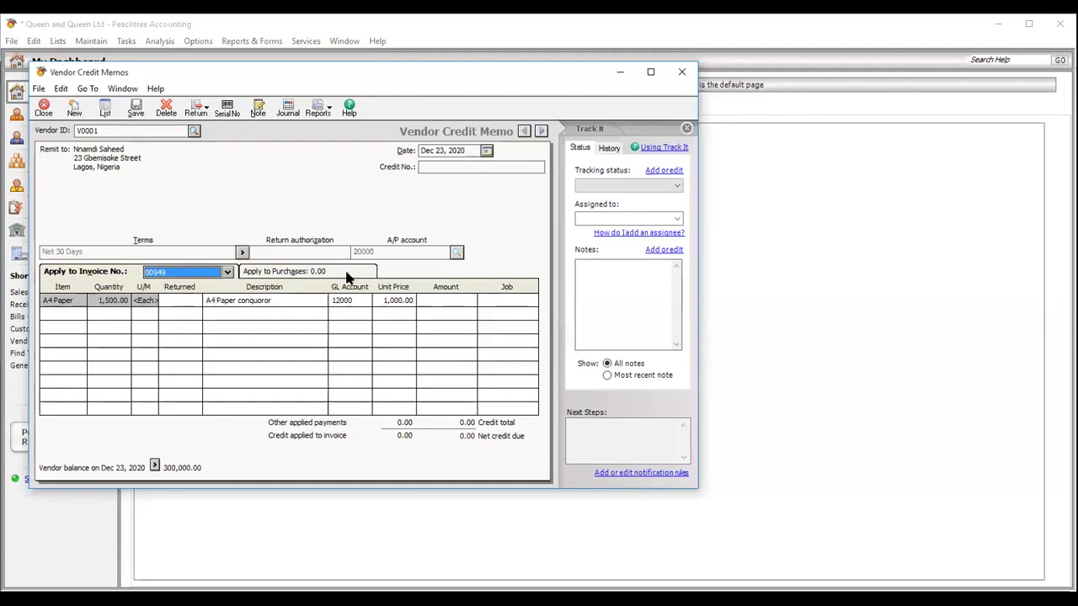
- Set the A4 Paper line credit amount to 5,000, correcting the mistyped 30,000
{"action": "left_click", "coordinate": [449, 304]}
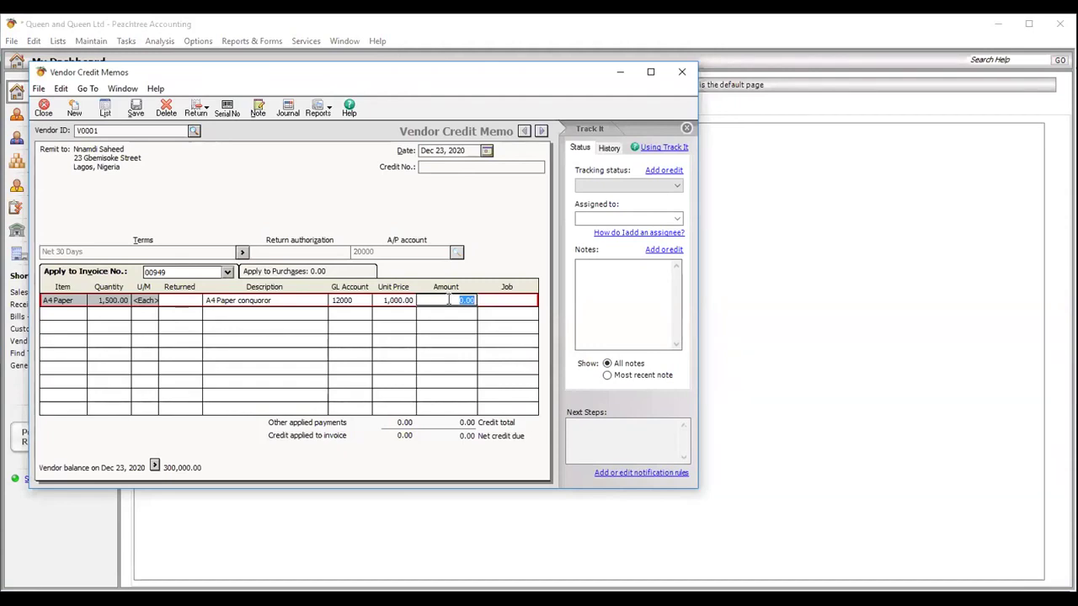
{"action": "type", "text": "30000"}
{"action": "key", "text": "Tab"}
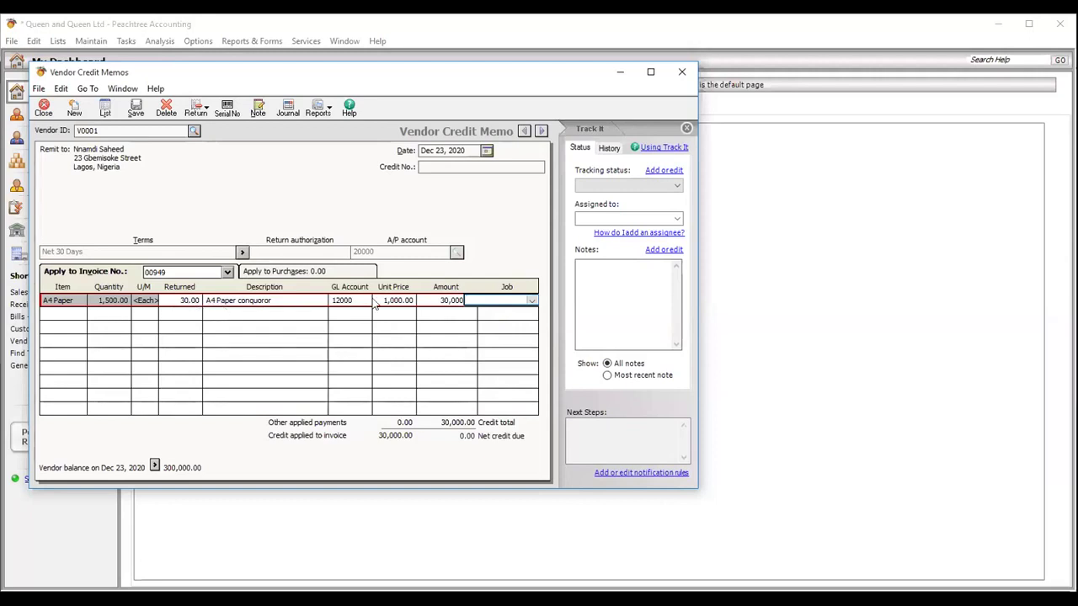
{"action": "left_click", "coordinate": [440, 300]}
{"action": "type", "text": "5,000"}
{"action": "key", "text": "Tab"}
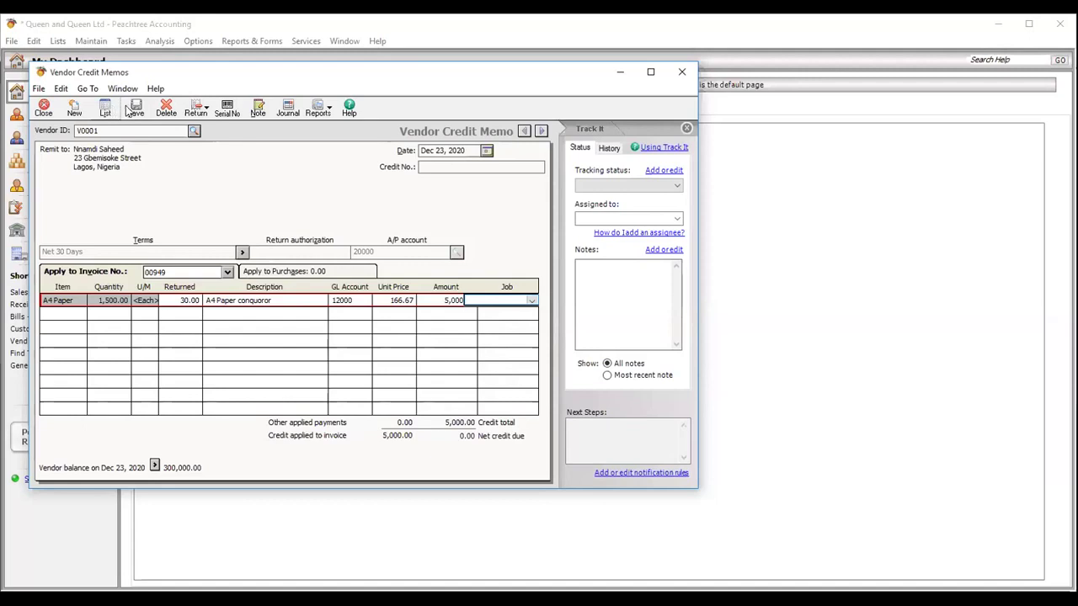
- Save the memo with credit number CM 009 and close the window
{"action": "left_click", "coordinate": [135, 112]}
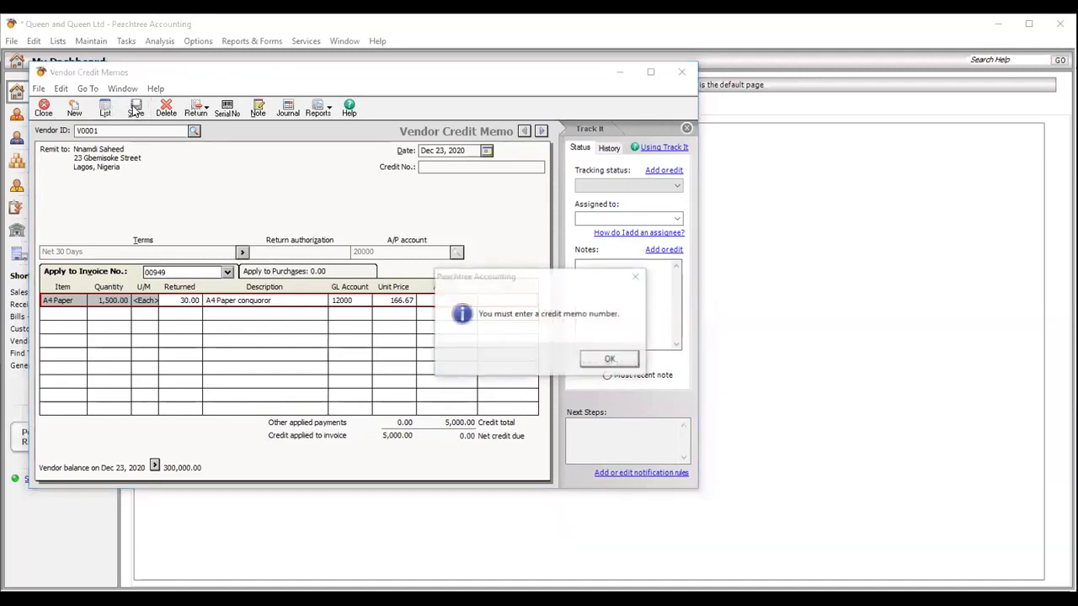
{"action": "left_click", "coordinate": [609, 361]}
{"action": "type", "text": "CM"}
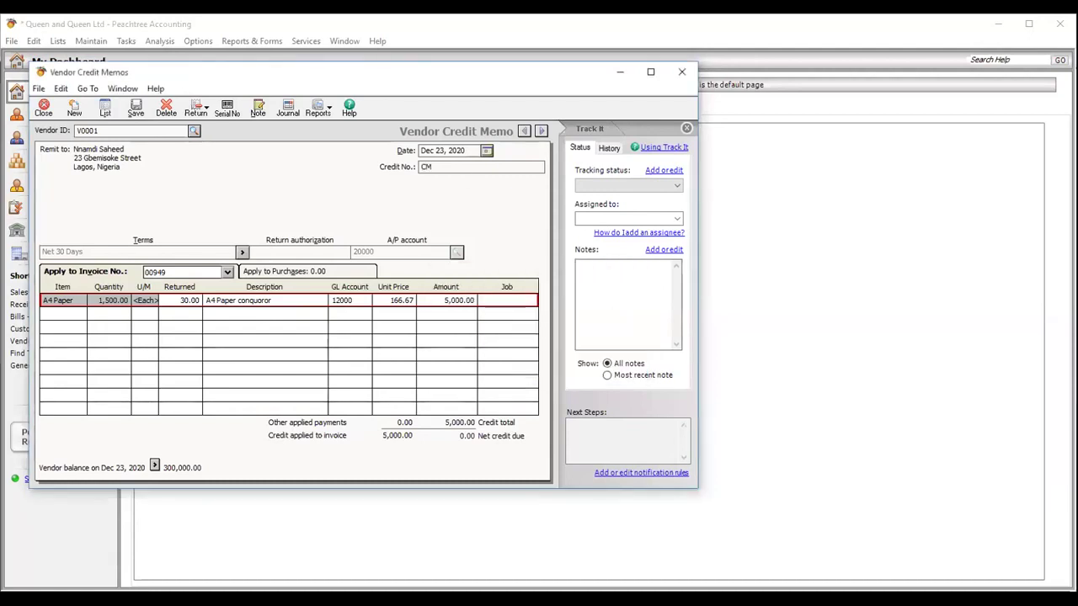
{"action": "type", "text": " 009"}
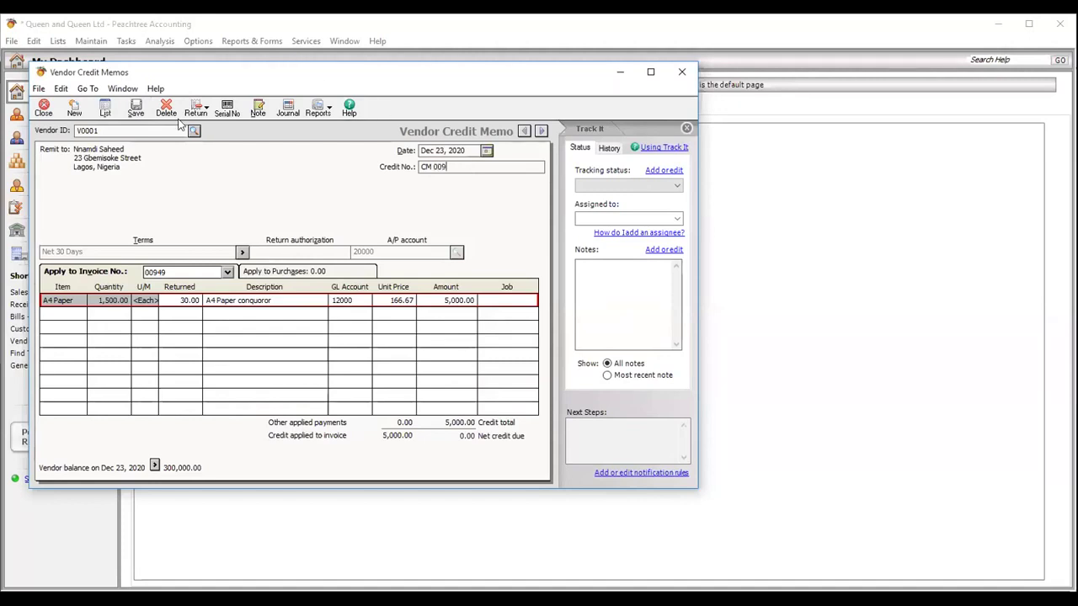
{"action": "left_click", "coordinate": [136, 108]}
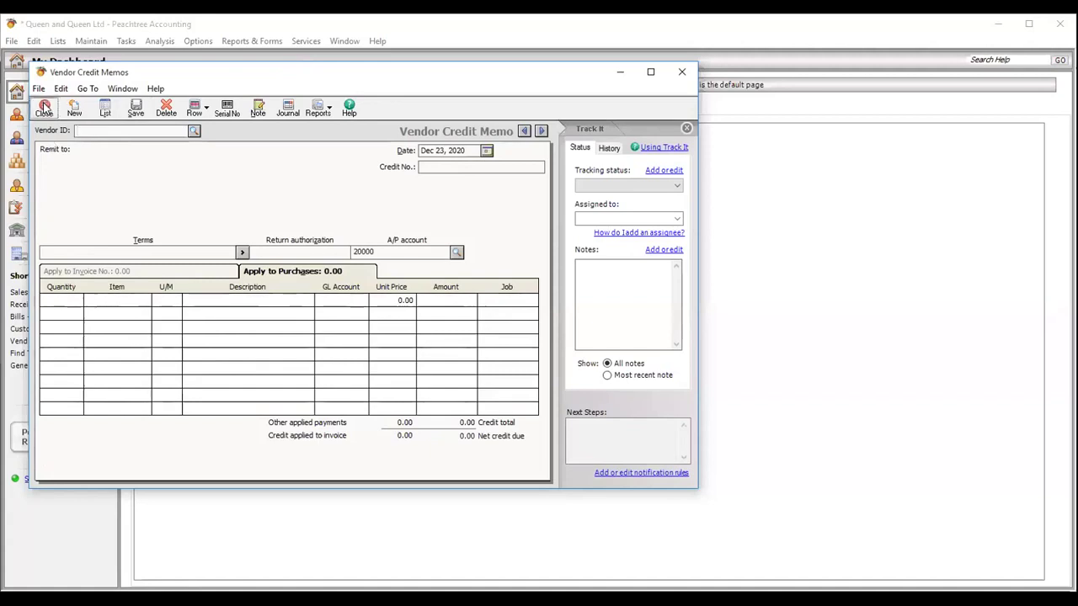
{"action": "key", "text": "Escape"}
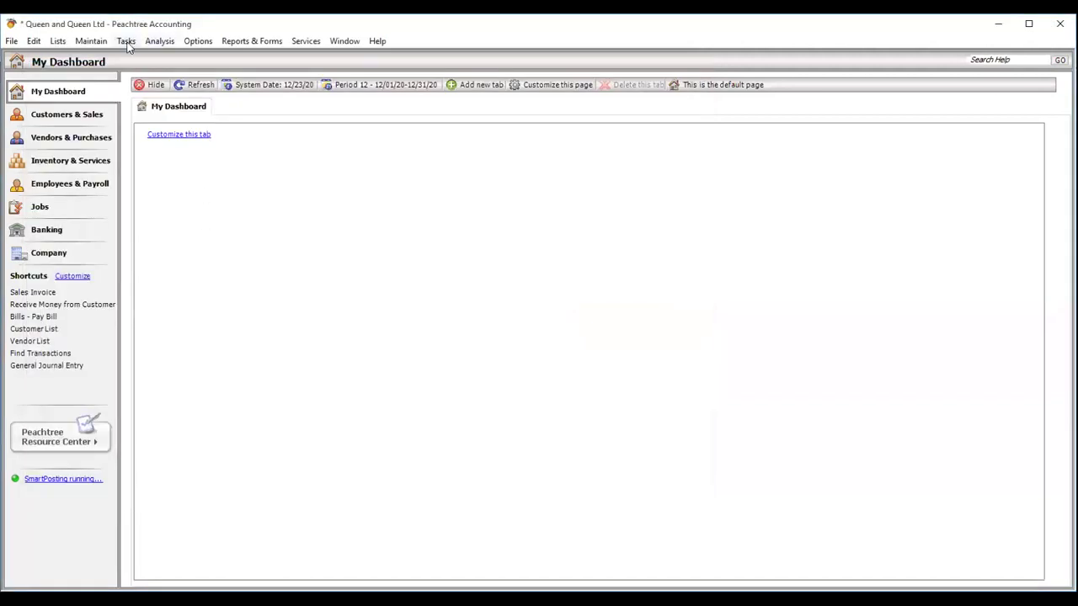
{"action": "left_click", "coordinate": [126, 42]}
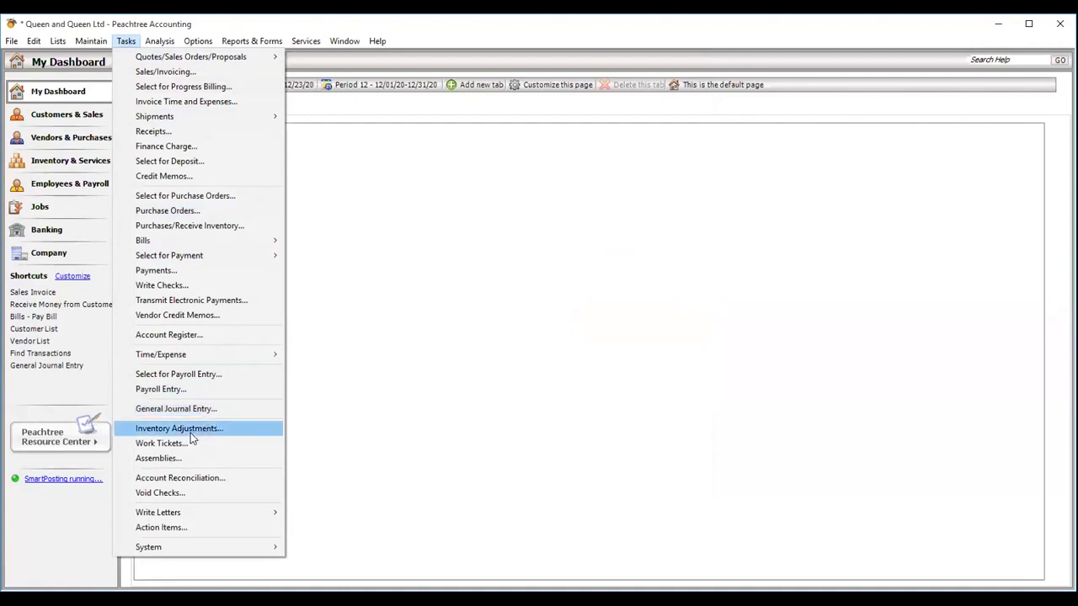
{"action": "left_click", "coordinate": [180, 478]}
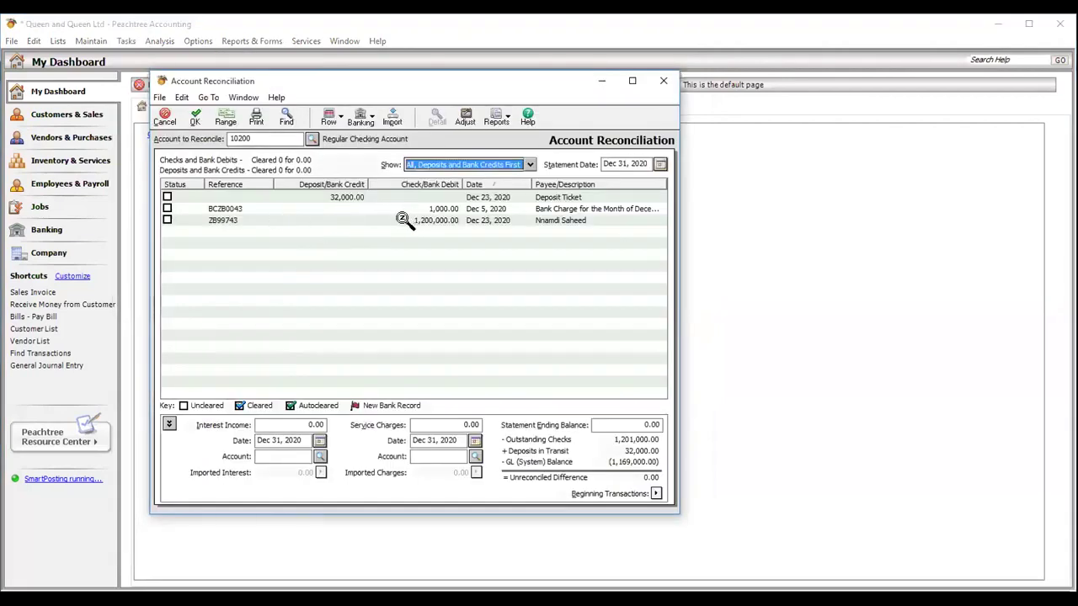
{"action": "left_click", "coordinate": [327, 197]}
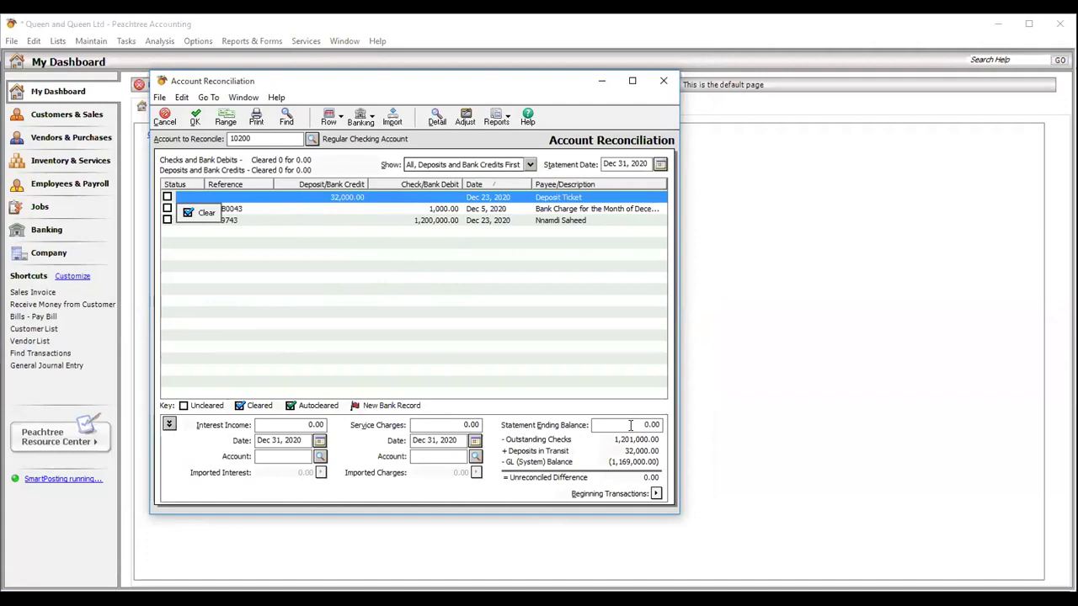
{"action": "left_click", "coordinate": [661, 425]}
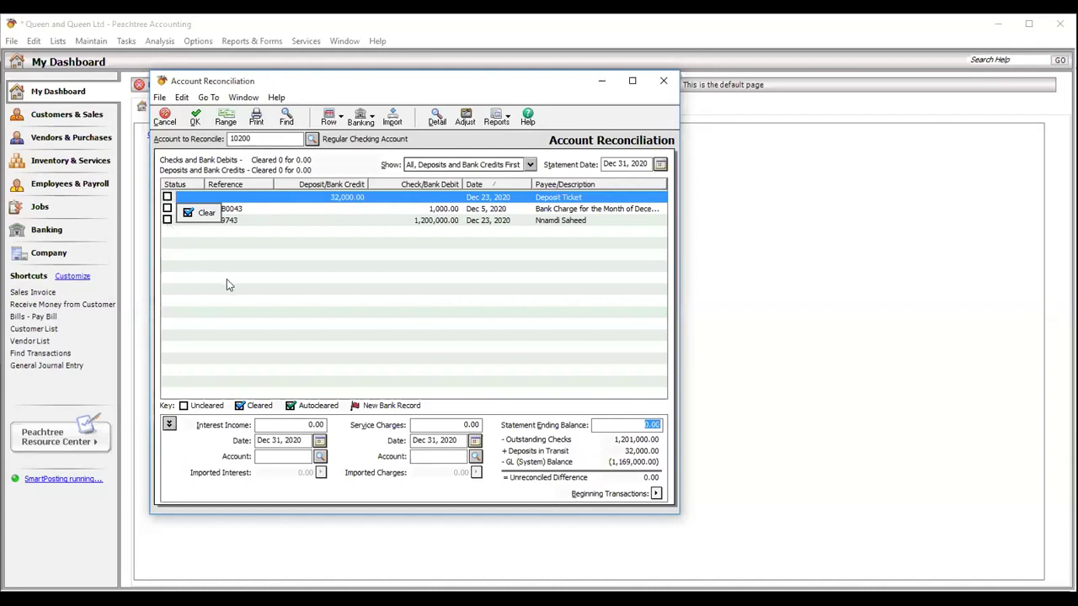
{"action": "left_click", "coordinate": [661, 528]}
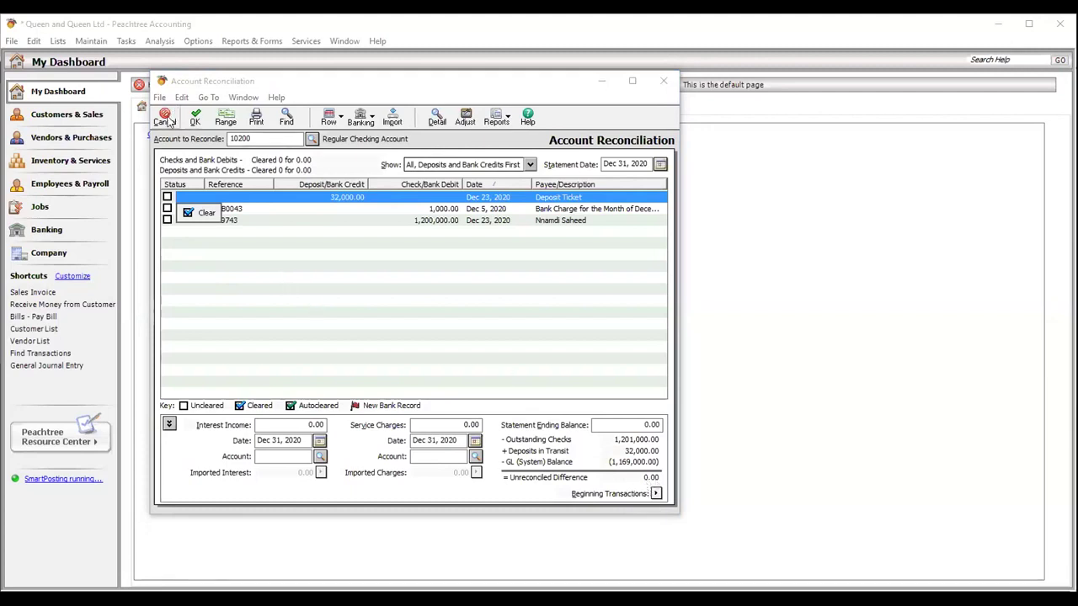
{"action": "left_click", "coordinate": [165, 119]}
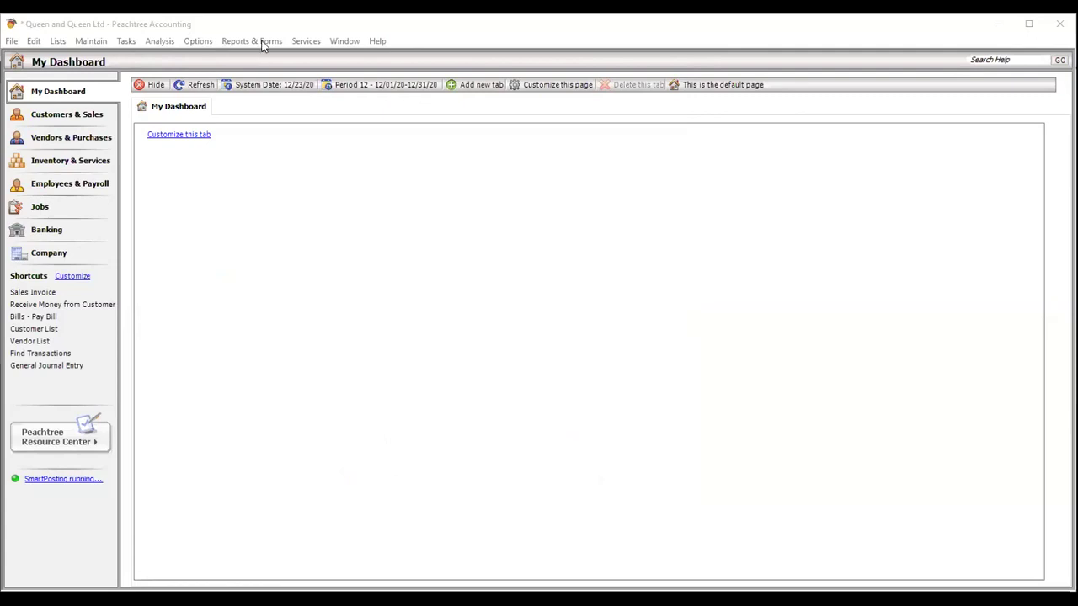
{"action": "left_click", "coordinate": [125, 43]}
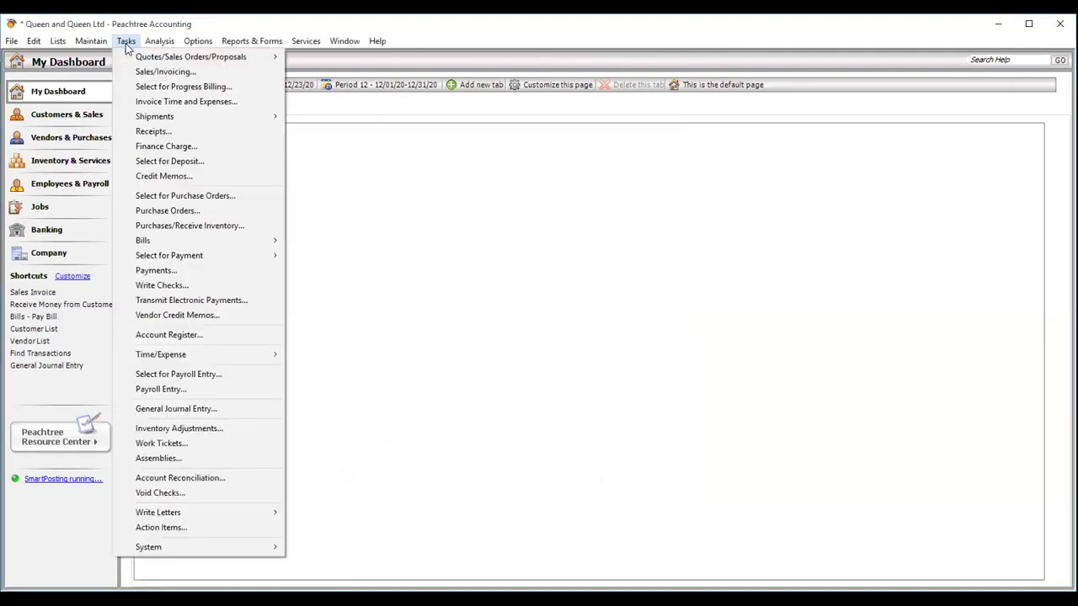
{"action": "mouse_move", "coordinate": [152, 43]}
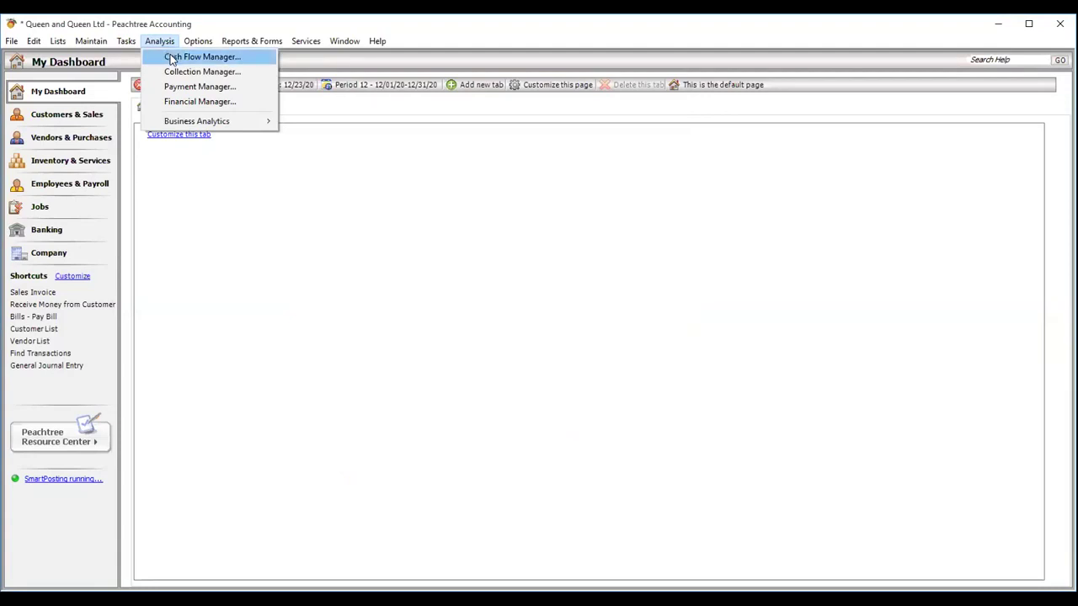
{"action": "mouse_move", "coordinate": [197, 46]}
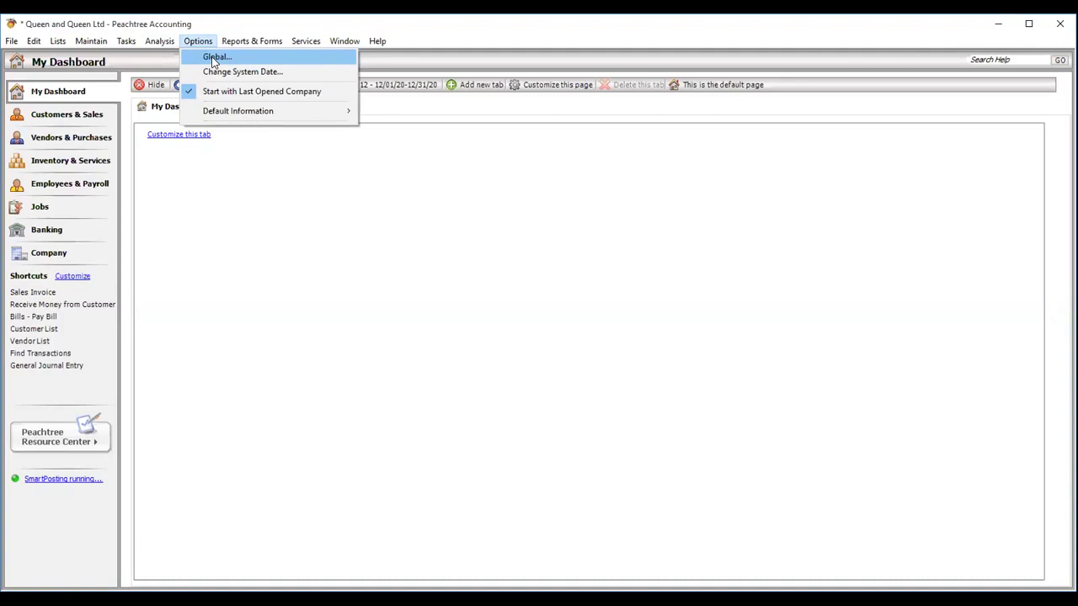
{"action": "mouse_move", "coordinate": [242, 42]}
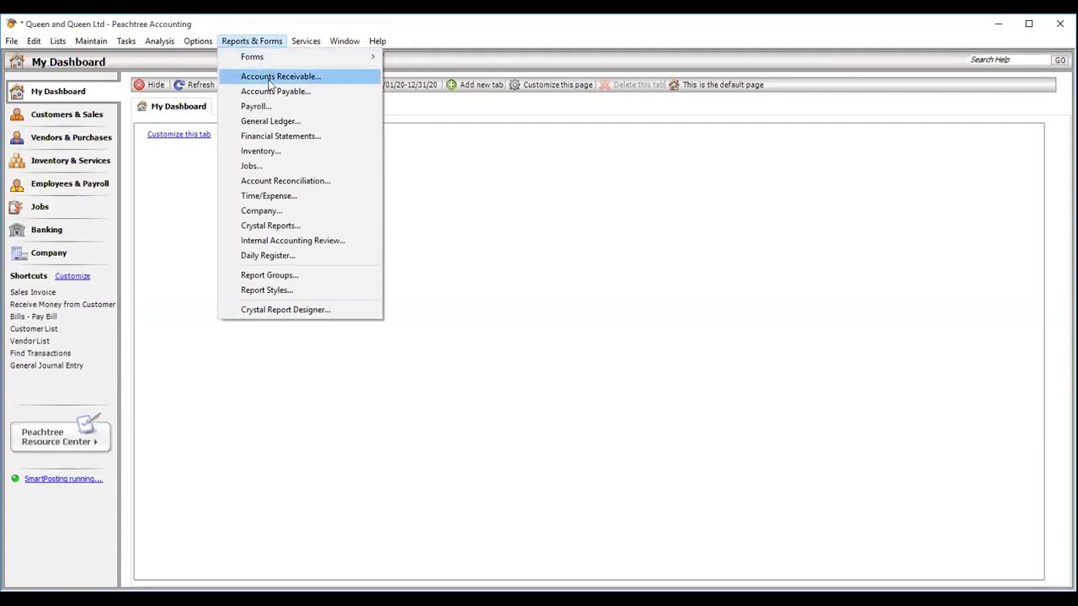
{"action": "mouse_move", "coordinate": [270, 61]}
{"action": "left_click", "coordinate": [269, 77]}
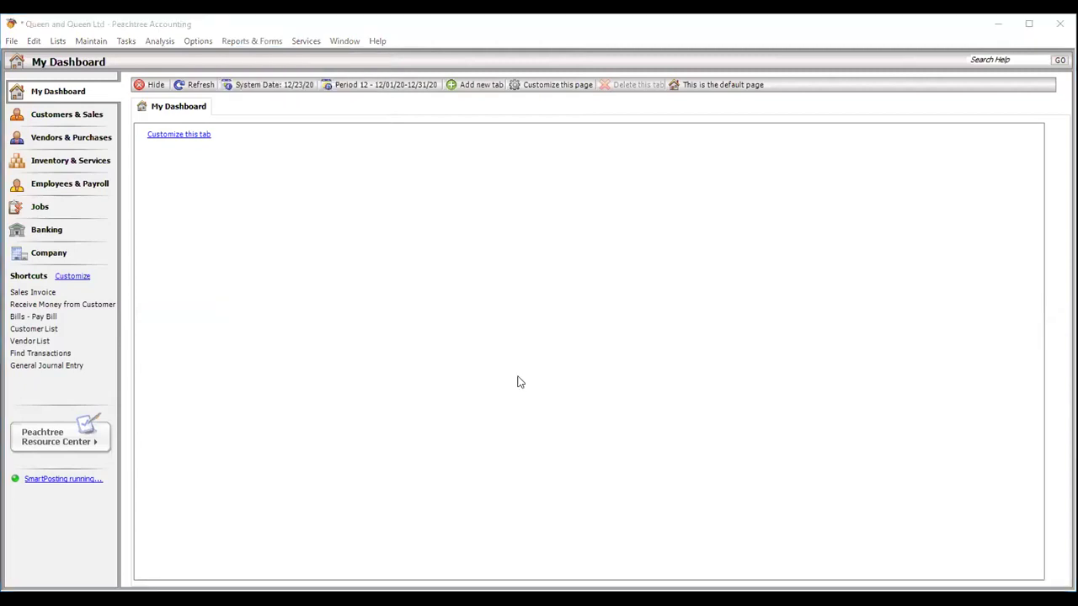
{"action": "left_click", "coordinate": [251, 42]}
- Show the Accounts Receivable report list, Aged Receivables through Sales Backorder Report, in a maximized window
{"action": "left_click", "coordinate": [255, 77]}
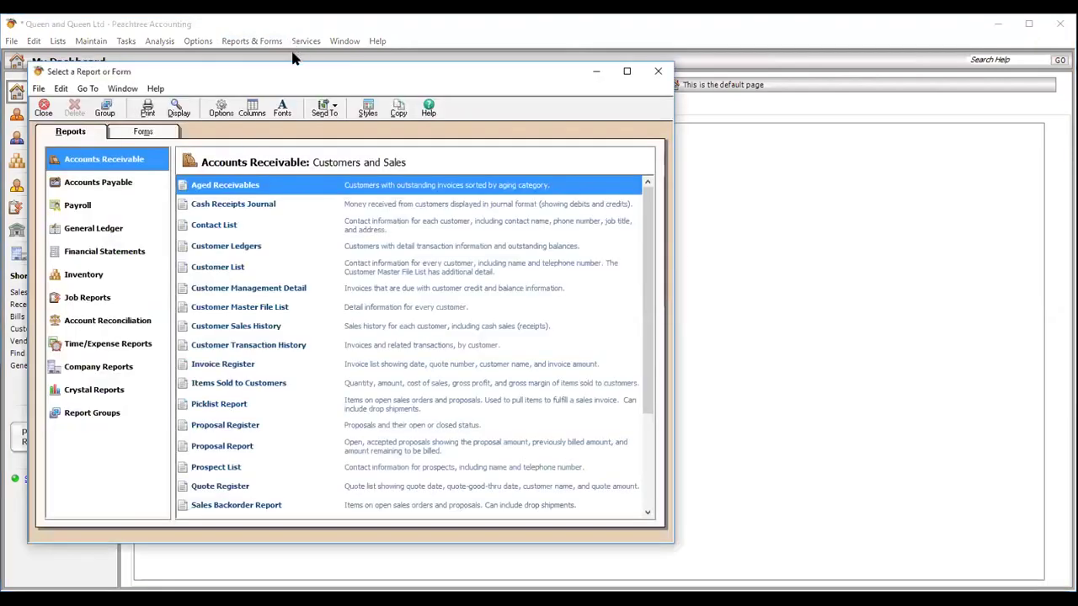
{"action": "left_click", "coordinate": [628, 74]}
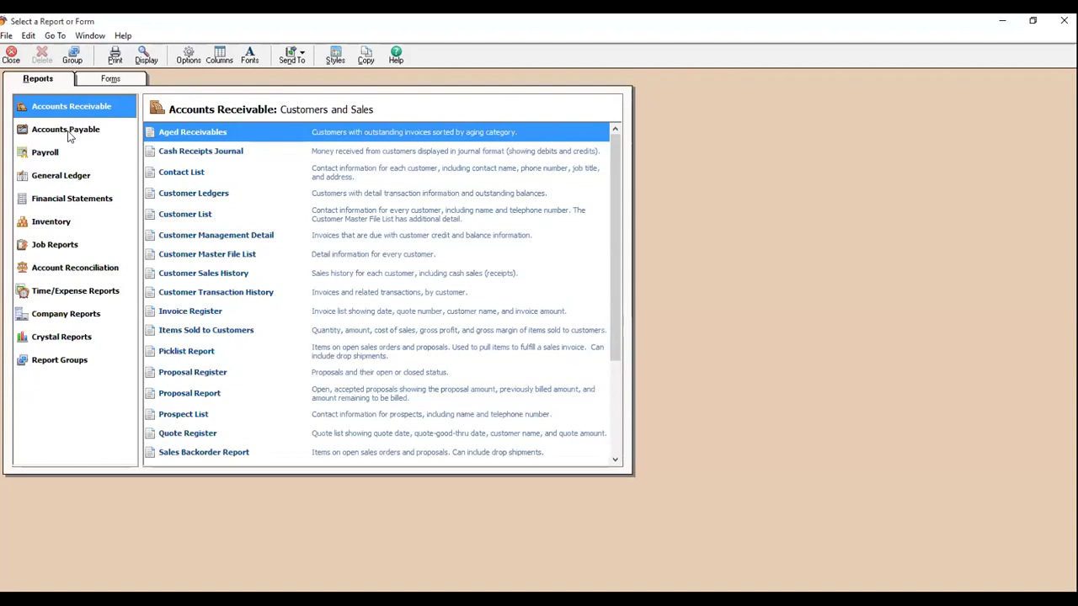
- Preview the Aged Receivables and Customer List reports, closing each afterward
{"action": "double_click", "coordinate": [199, 137]}
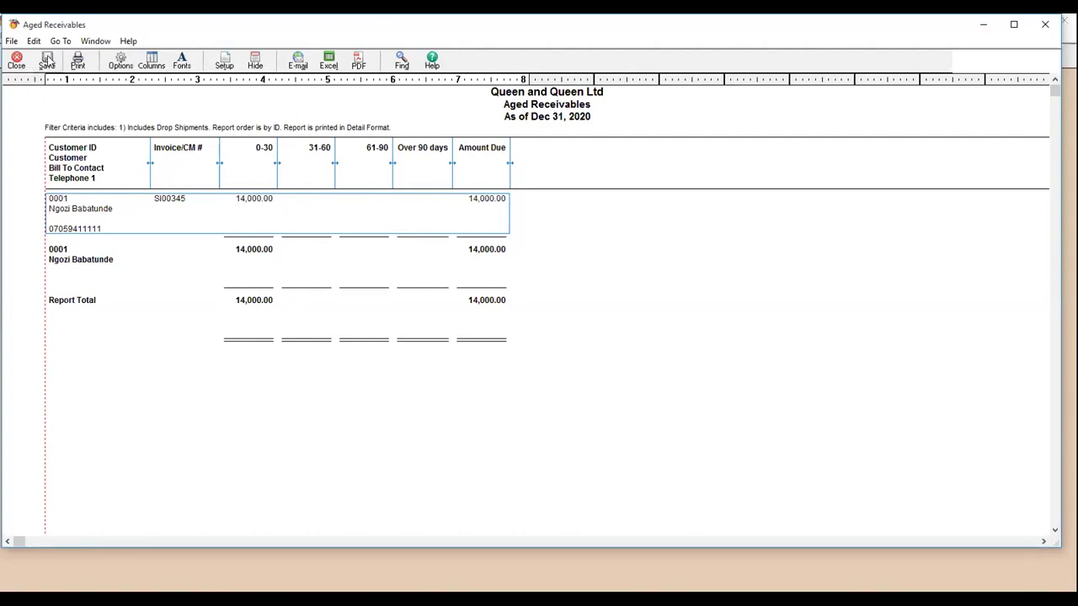
{"action": "left_click", "coordinate": [14, 64]}
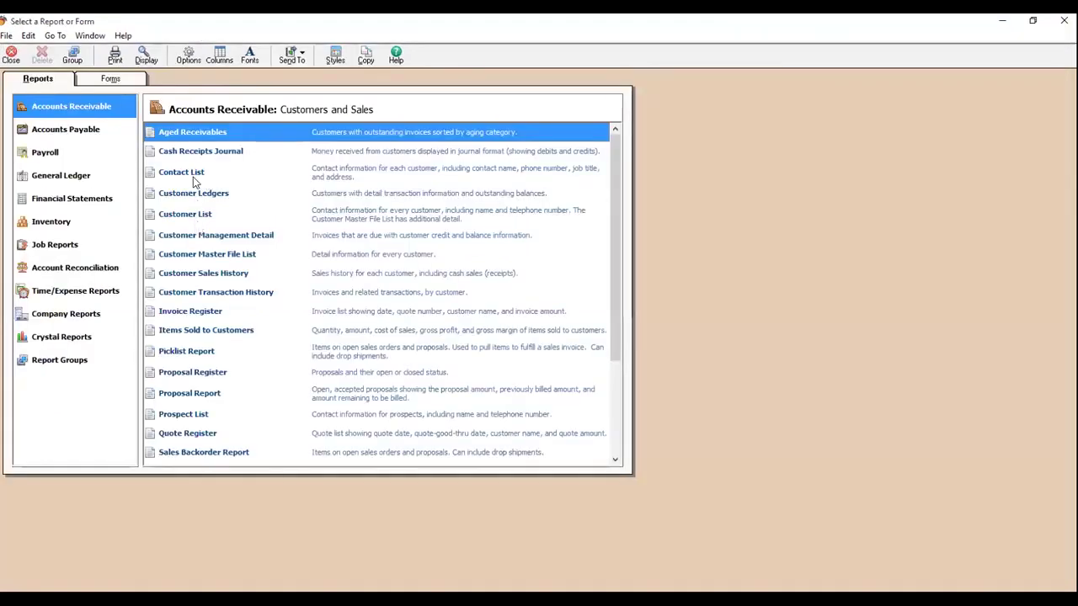
{"action": "left_click", "coordinate": [192, 177]}
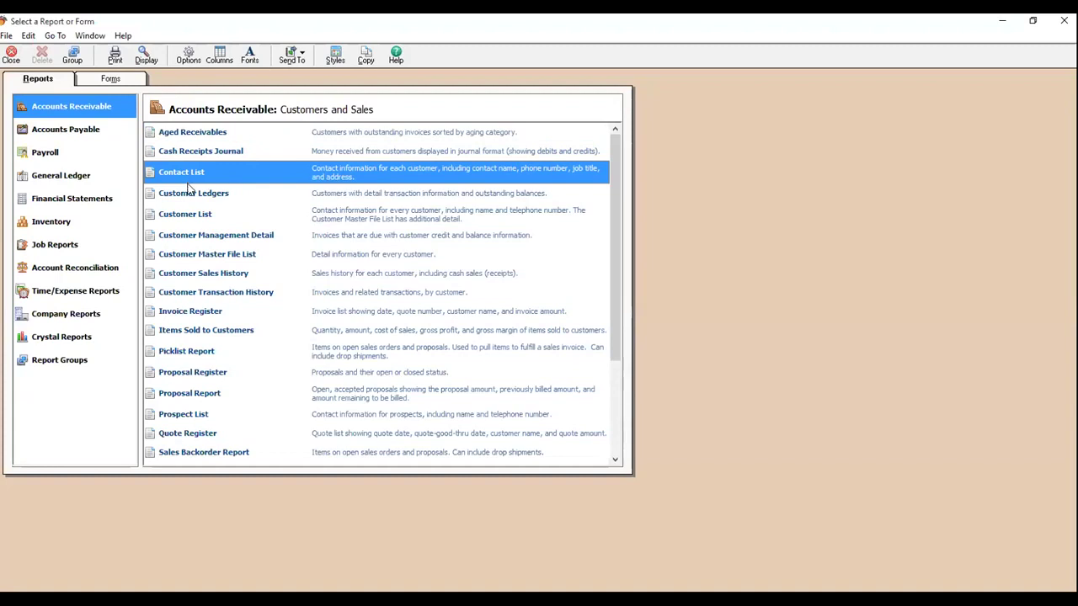
{"action": "left_click", "coordinate": [187, 216]}
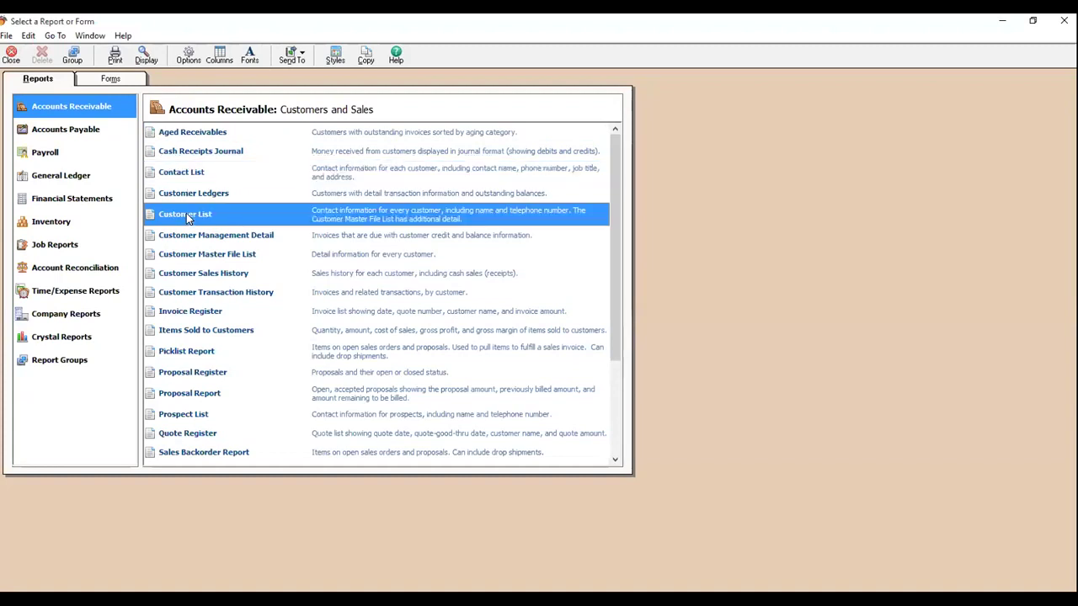
{"action": "double_click", "coordinate": [186, 214]}
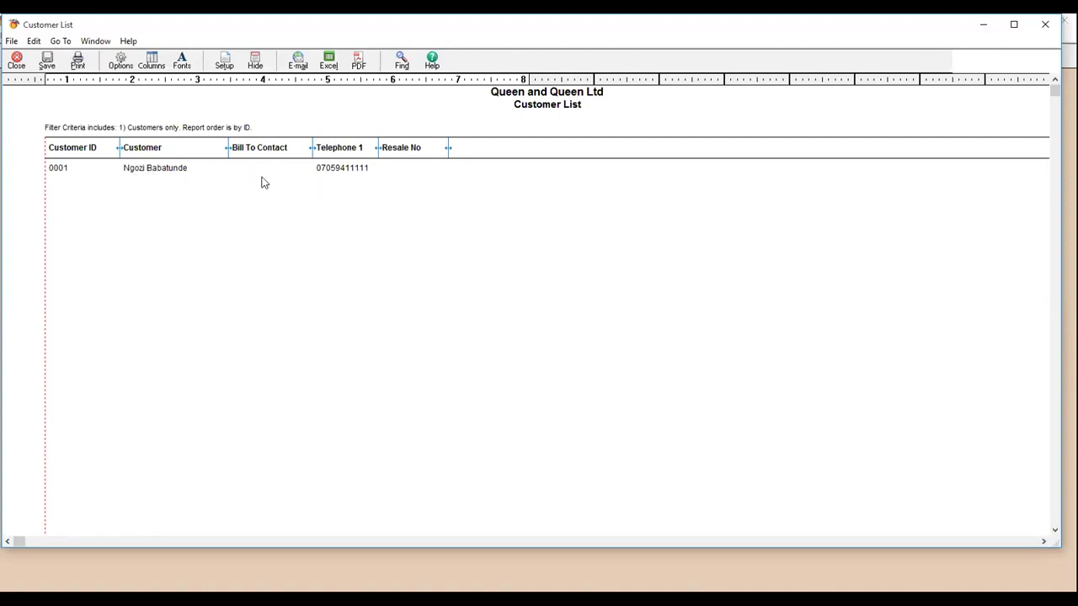
{"action": "left_click", "coordinate": [17, 62]}
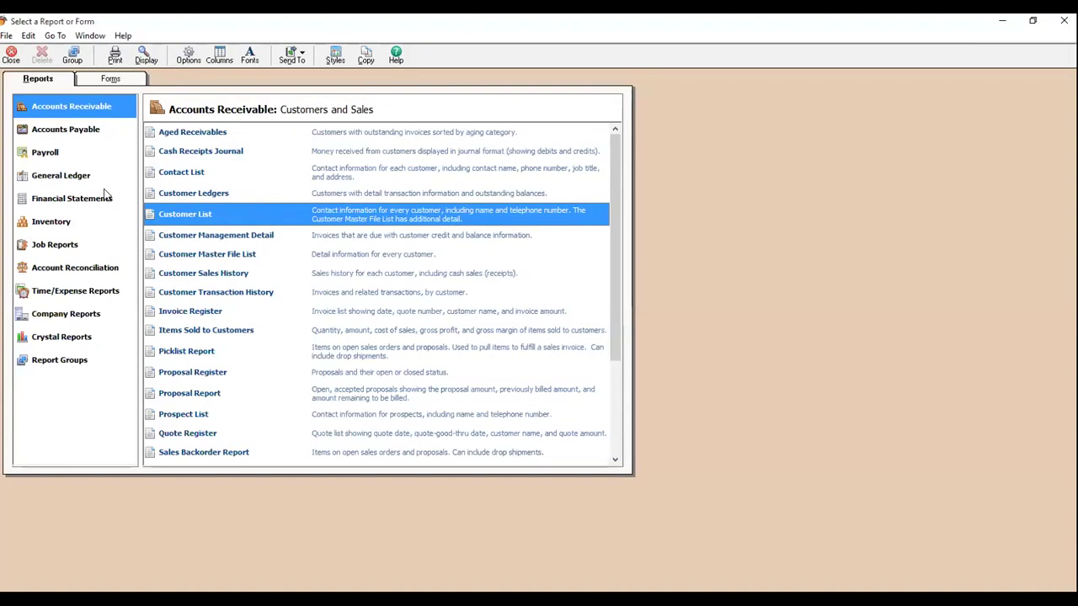
- Check the Aged Payables report (295,000.00 due), then open Vendor Ledgers for December 2020
{"action": "left_click", "coordinate": [48, 133]}
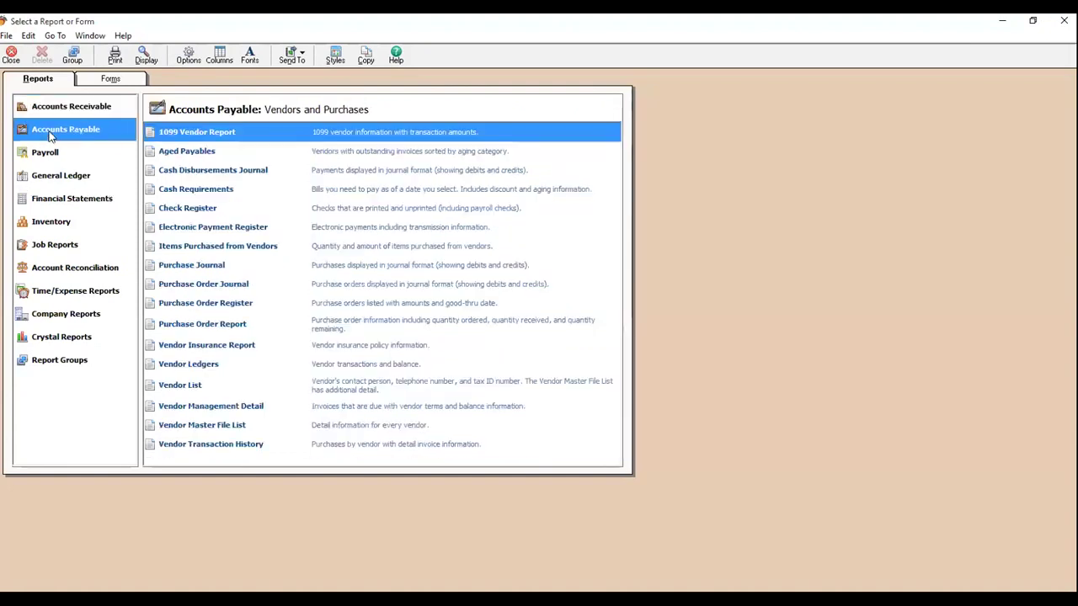
{"action": "left_click", "coordinate": [188, 154]}
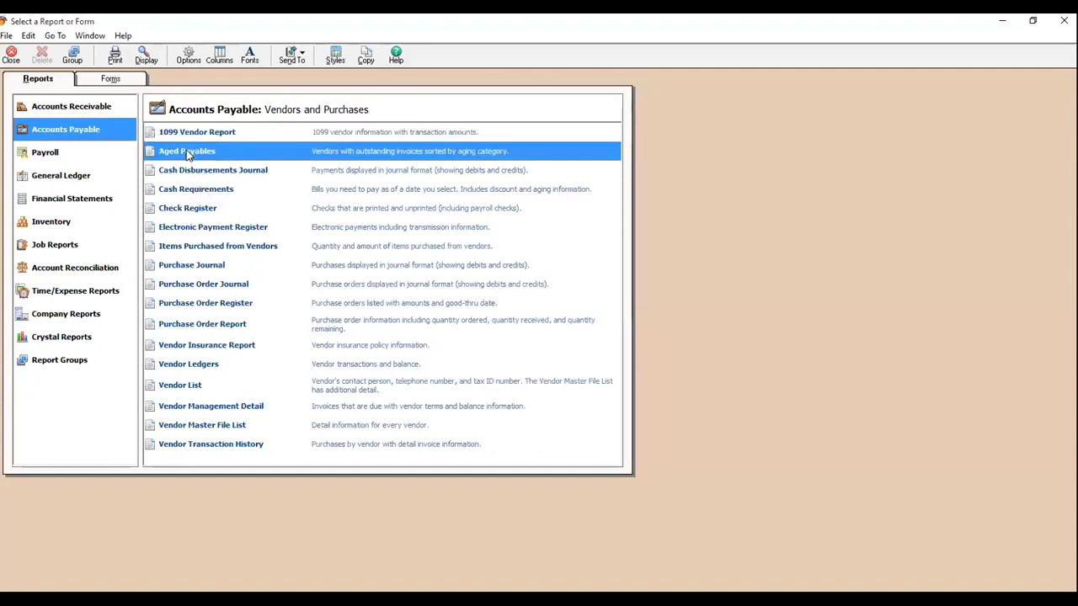
{"action": "double_click", "coordinate": [188, 152]}
{"action": "left_click", "coordinate": [204, 228]}
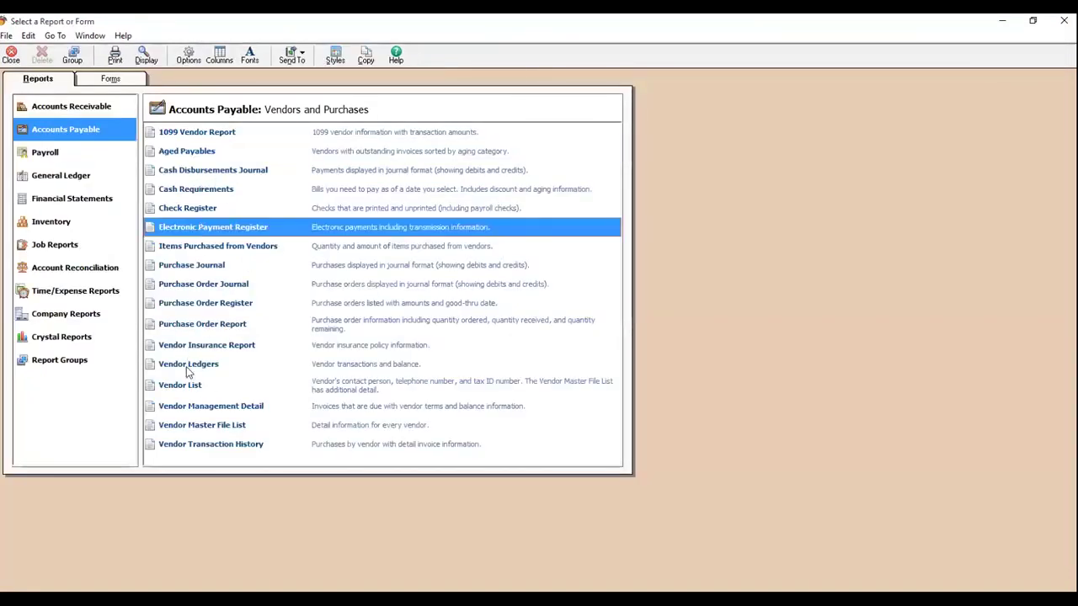
{"action": "left_click", "coordinate": [187, 366]}
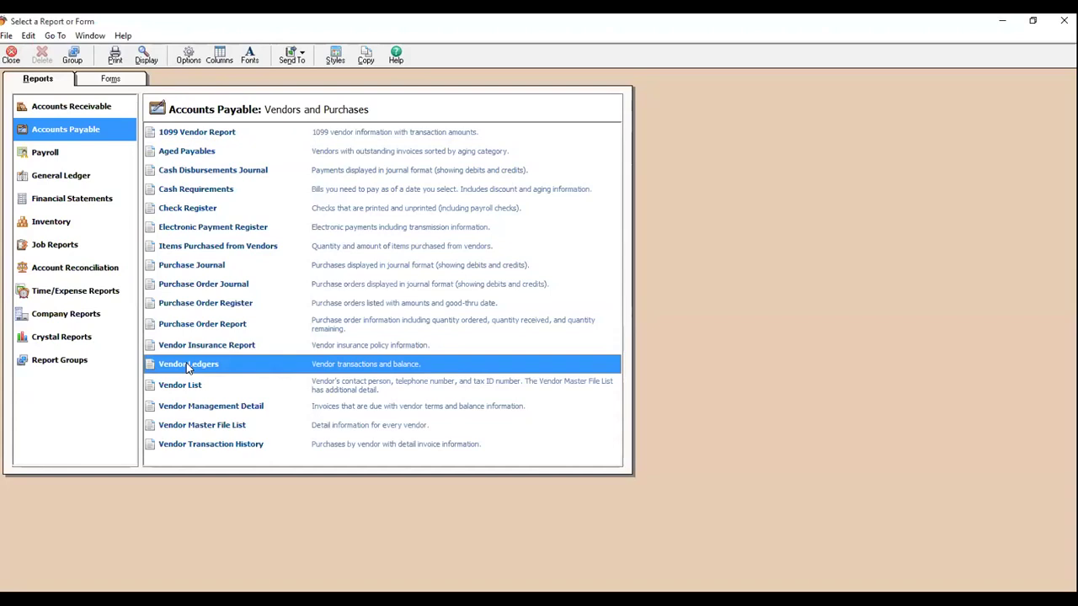
{"action": "double_click", "coordinate": [187, 367]}
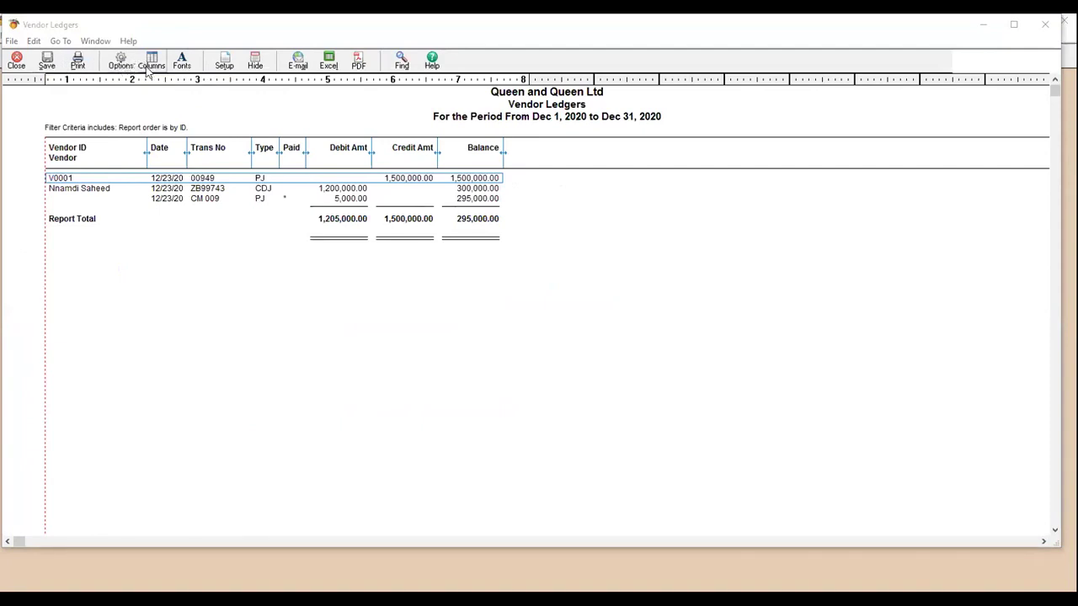
- Tick Show for the Contact and Telephone 1 columns and apply them to Vendor Ledgers
{"action": "left_click", "coordinate": [150, 67]}
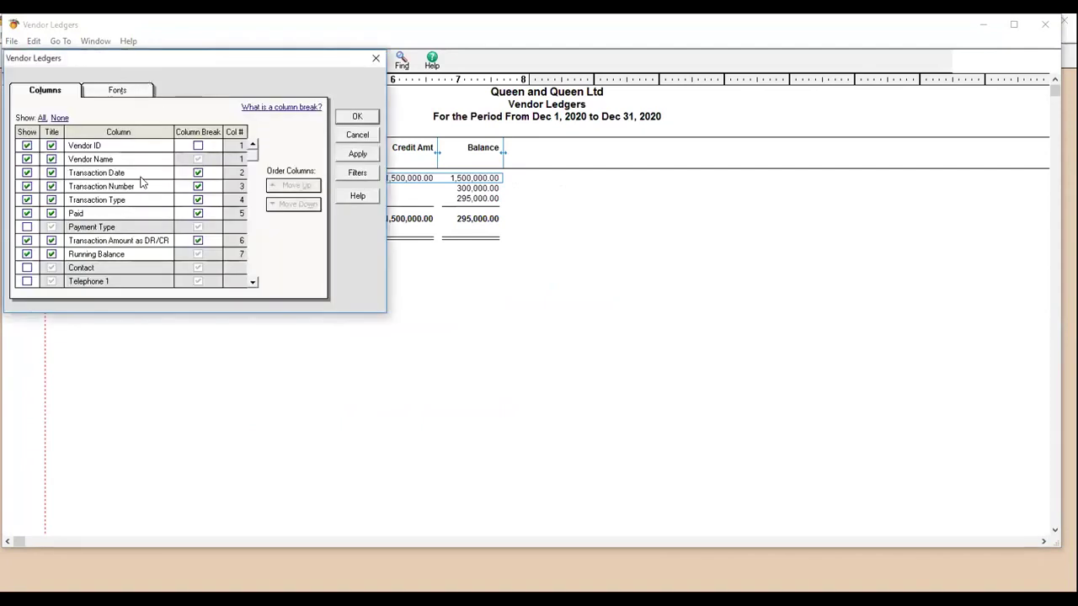
{"action": "left_click", "coordinate": [27, 268]}
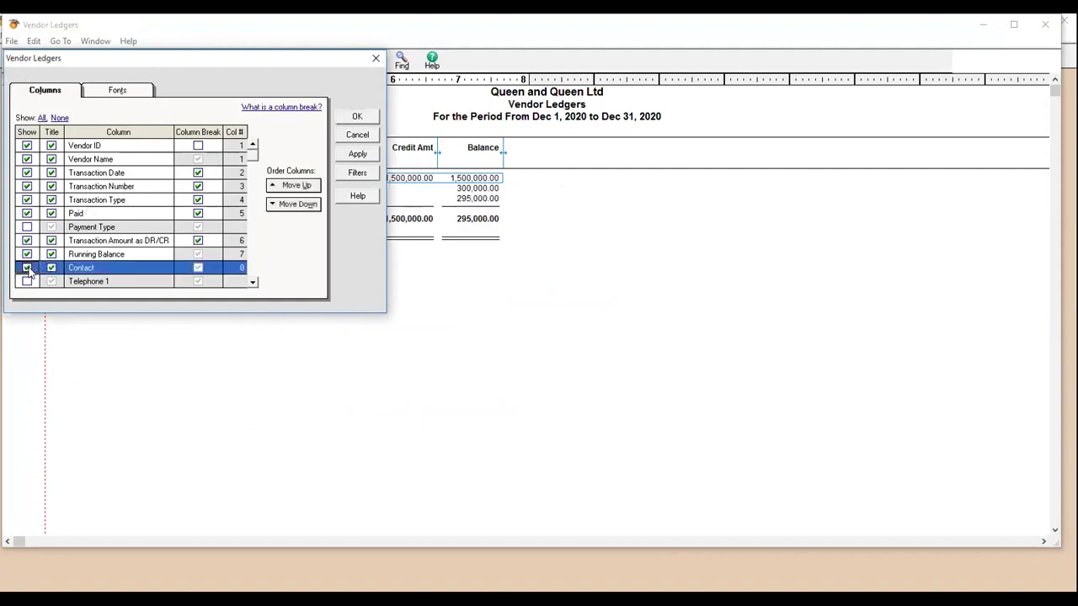
{"action": "left_click", "coordinate": [253, 282]}
{"action": "left_click", "coordinate": [252, 282]}
{"action": "left_click", "coordinate": [252, 283]}
{"action": "left_click", "coordinate": [253, 282]}
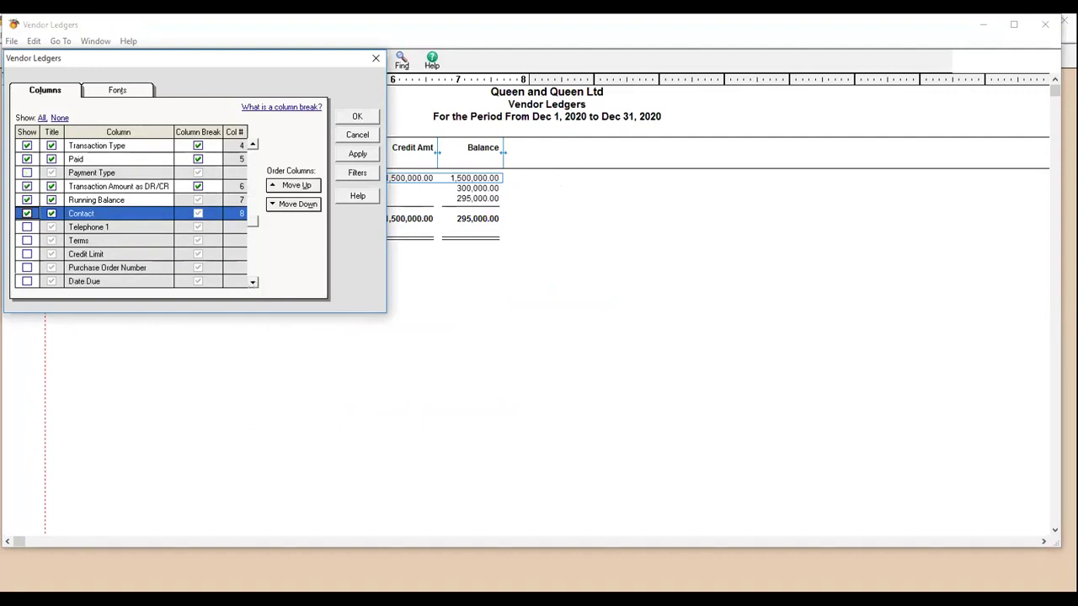
{"action": "left_click", "coordinate": [27, 227]}
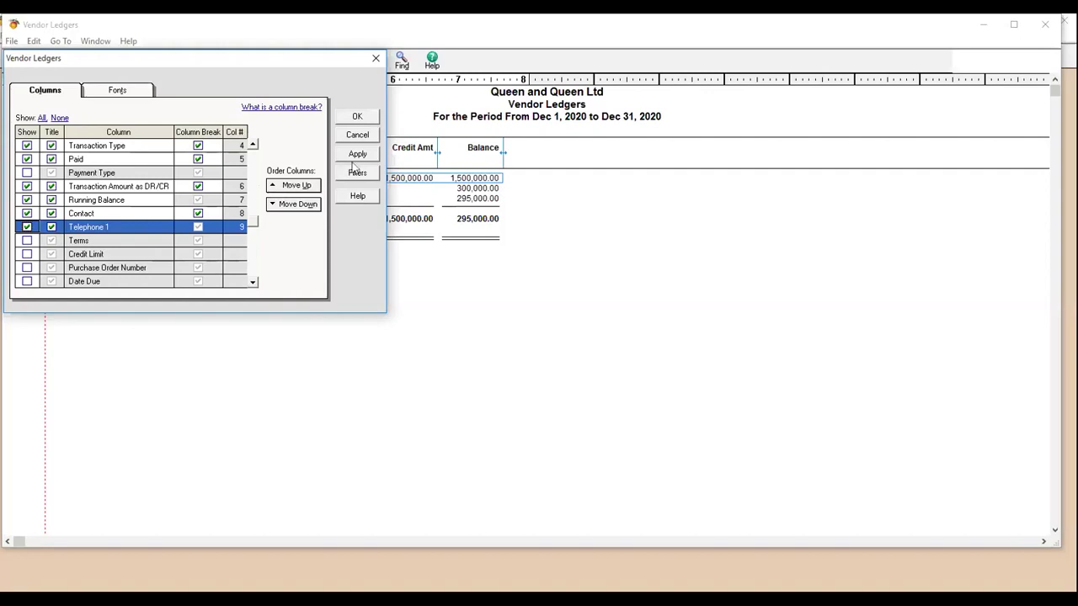
{"action": "left_click", "coordinate": [355, 118]}
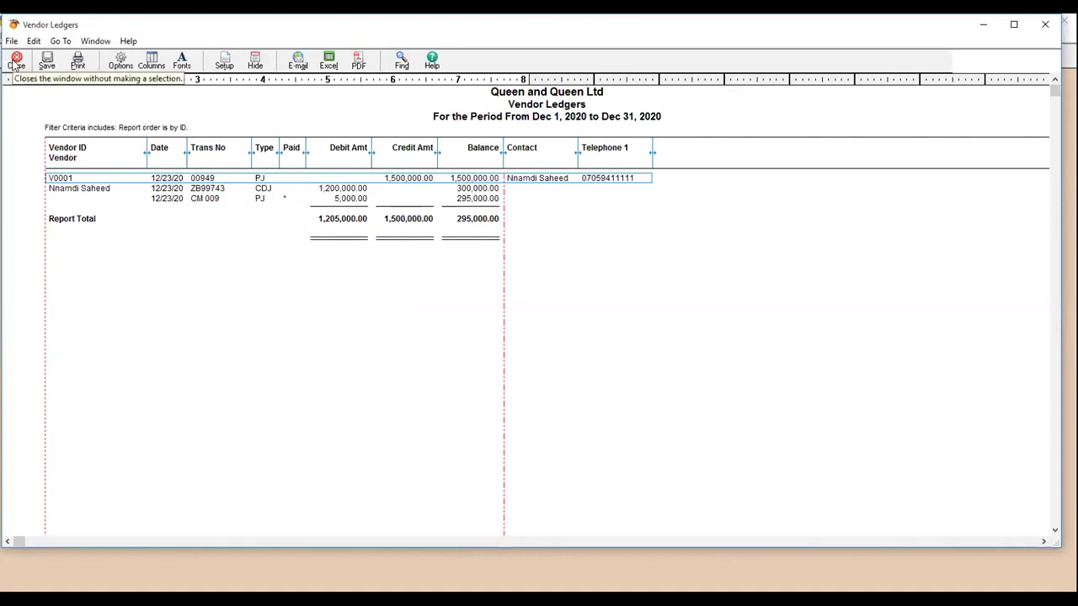
- Copy Vendor Ledgers to a new Excel workbook and save it as PDF 'Vendor Ledgers 12232020' on the Desktop
{"action": "left_click", "coordinate": [330, 63]}
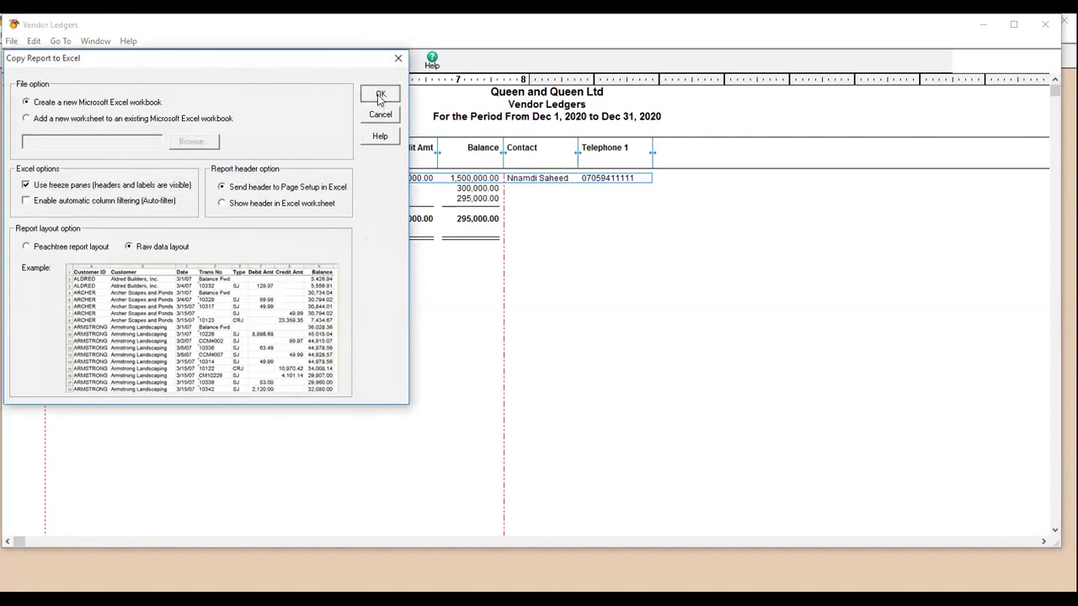
{"action": "left_click", "coordinate": [379, 96]}
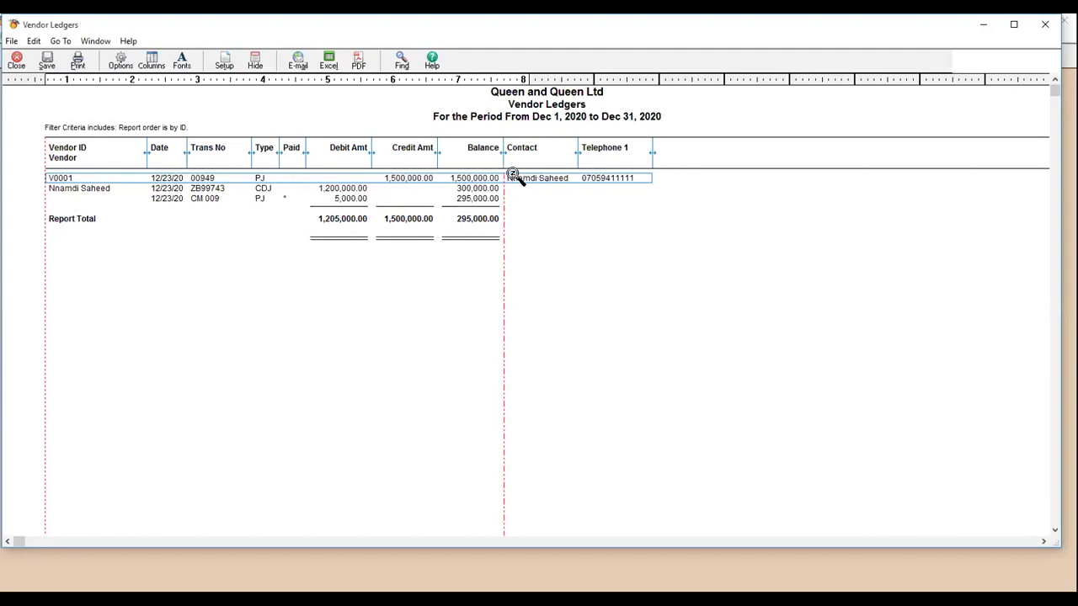
{"action": "left_click", "coordinate": [358, 61]}
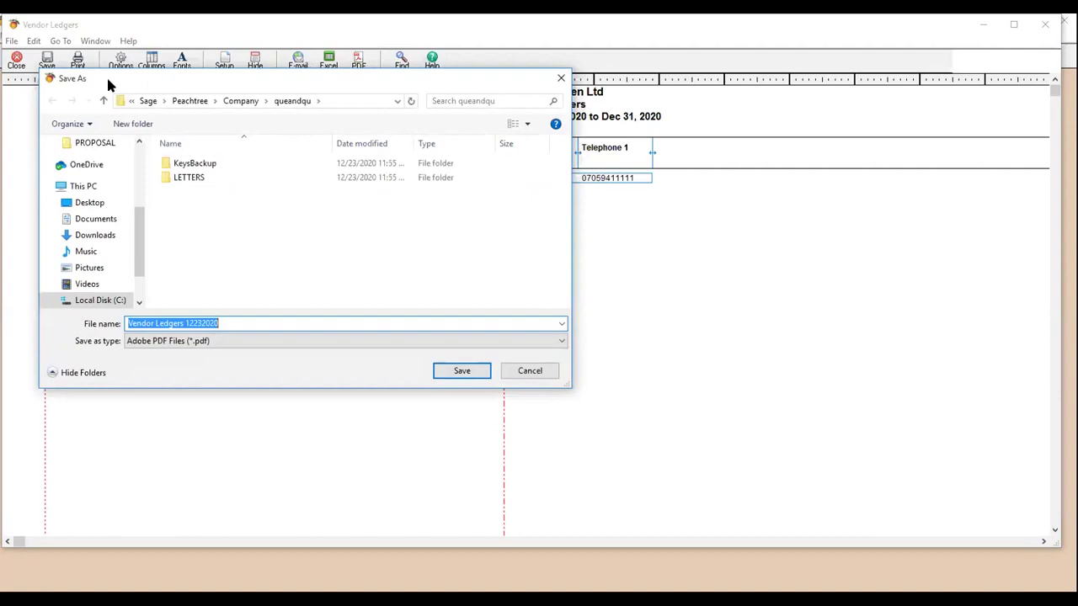
{"action": "left_click_drag", "start_coordinate": [137, 222], "coordinate": [139, 150]}
{"action": "left_click", "coordinate": [89, 164]}
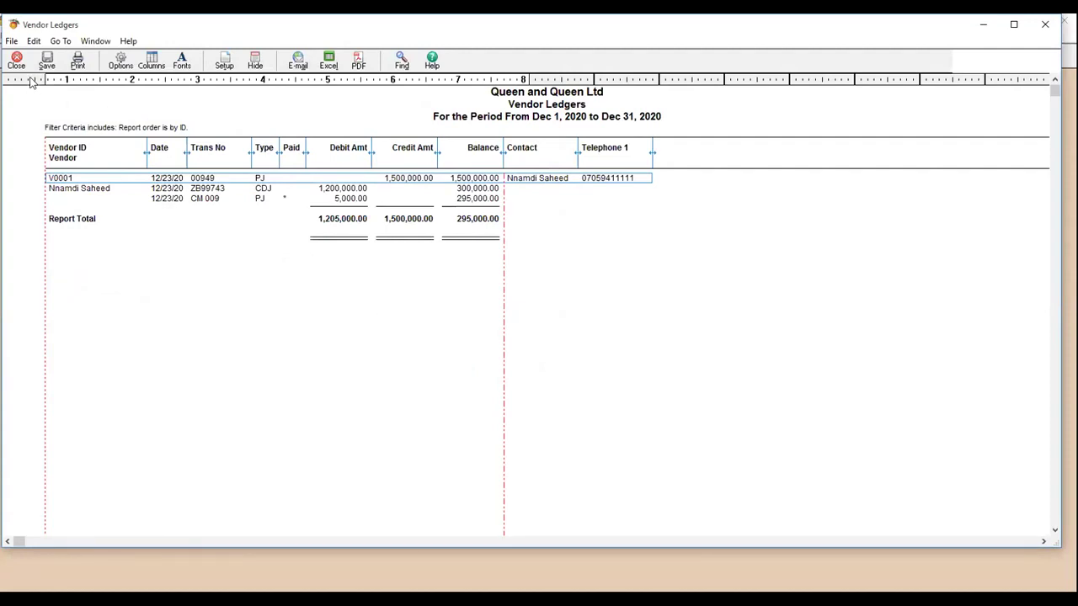
- Close Vendor Ledgers and preview the General Ledger Trial Balance report, then close it
{"action": "left_click", "coordinate": [16, 62]}
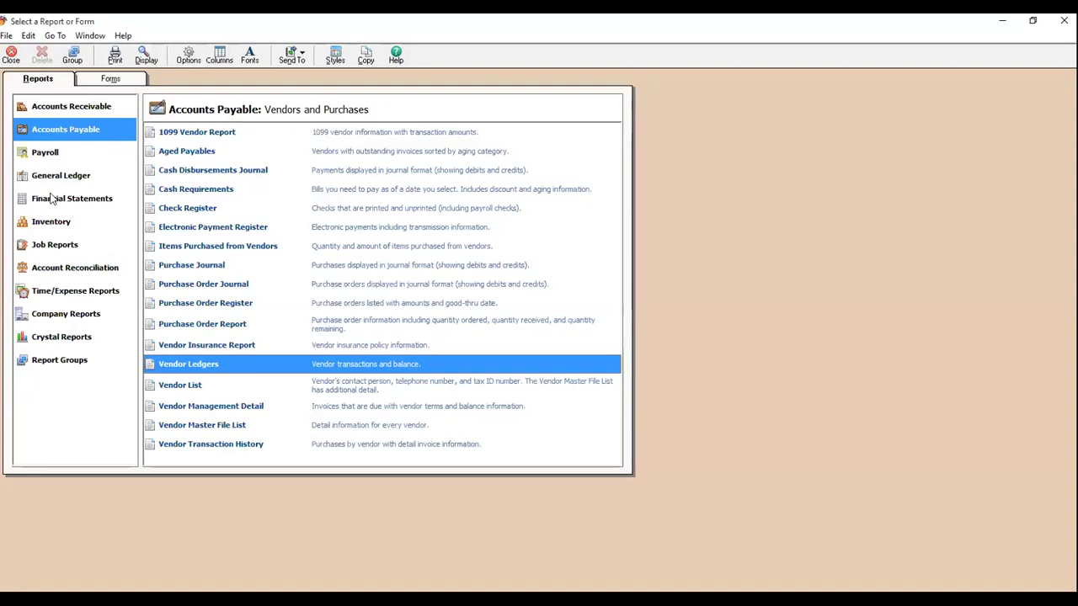
{"action": "left_click", "coordinate": [52, 199]}
{"action": "left_click", "coordinate": [57, 176]}
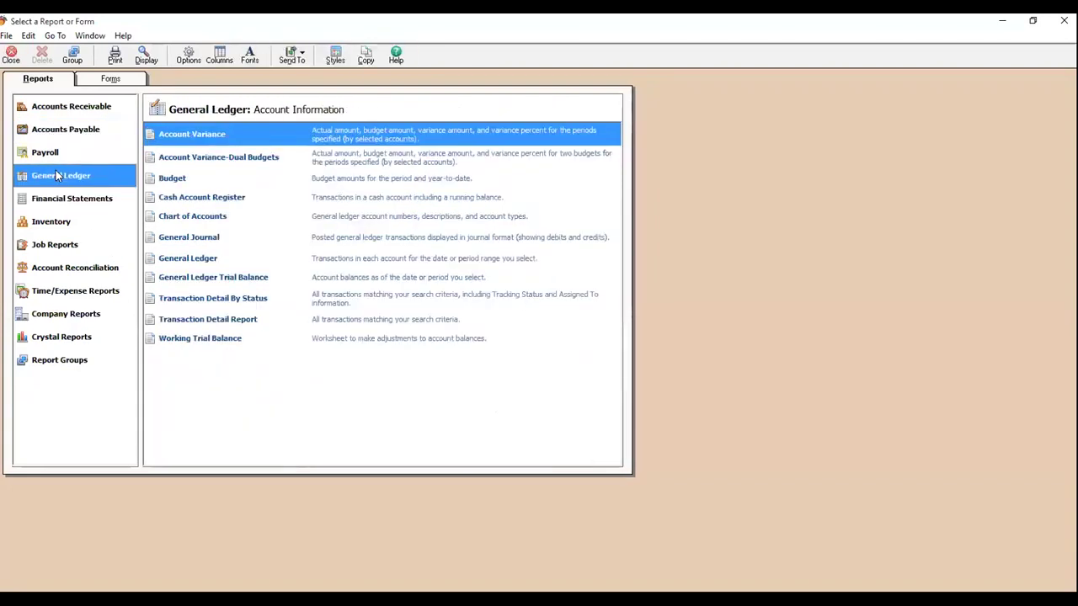
{"action": "left_click", "coordinate": [230, 279]}
{"action": "double_click", "coordinate": [231, 280]}
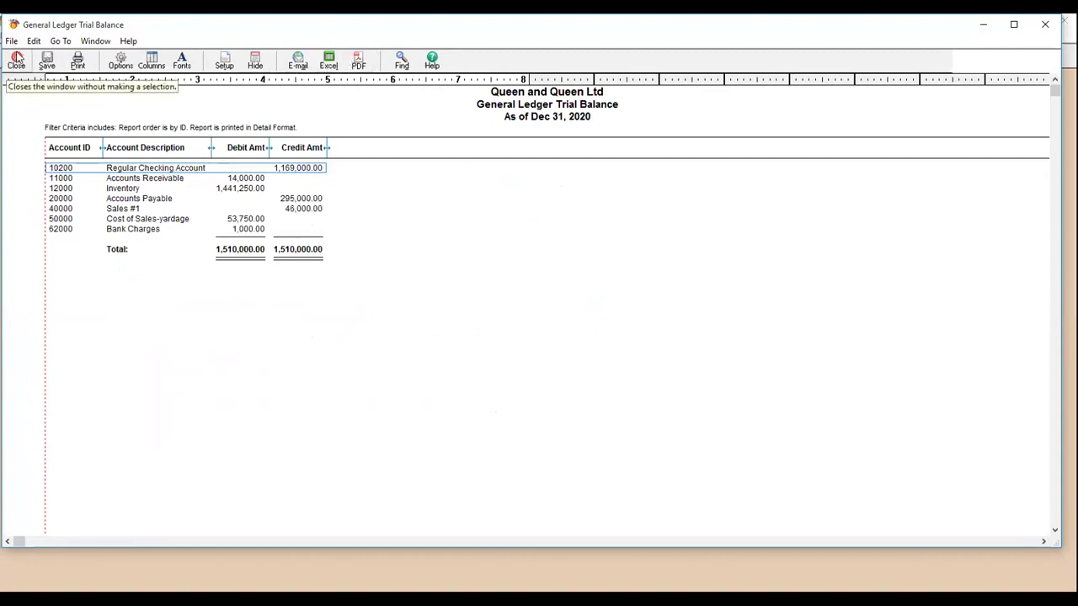
{"action": "left_click", "coordinate": [17, 62]}
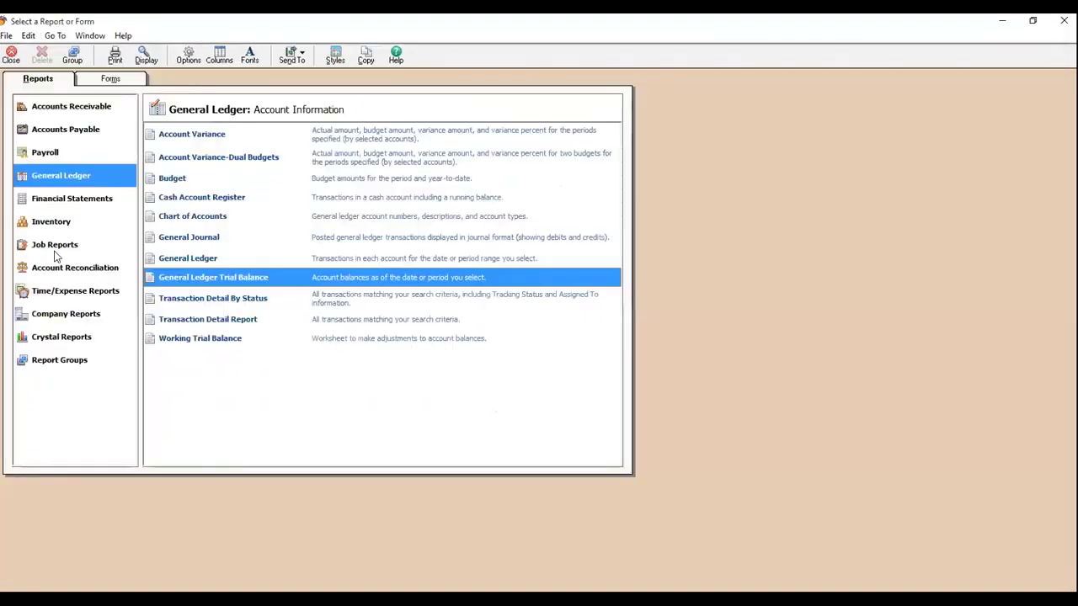
- Browse the report categories by arrow key, ending on the Accounts Payable report list
{"action": "left_click", "coordinate": [71, 199]}
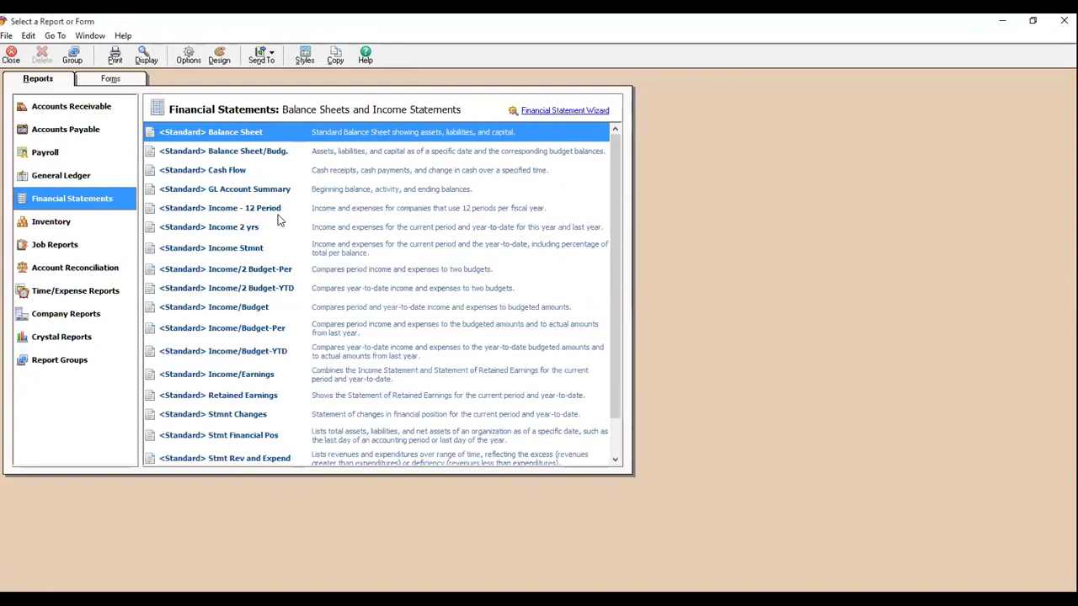
{"action": "key", "text": "Down"}
{"action": "key", "text": "Up"}
{"action": "key", "text": "Up"}
{"action": "key", "text": "Up"}
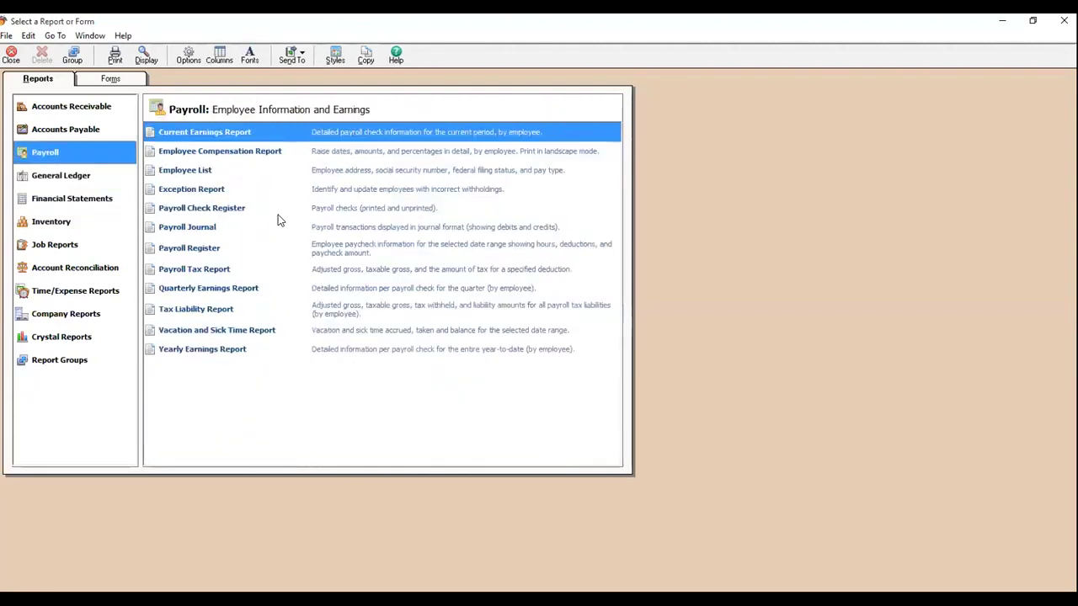
{"action": "key", "text": "Down"}
{"action": "key", "text": "Up"}
{"action": "key", "text": "Up"}
{"action": "key", "text": "Down"}
{"action": "key", "text": "Up"}
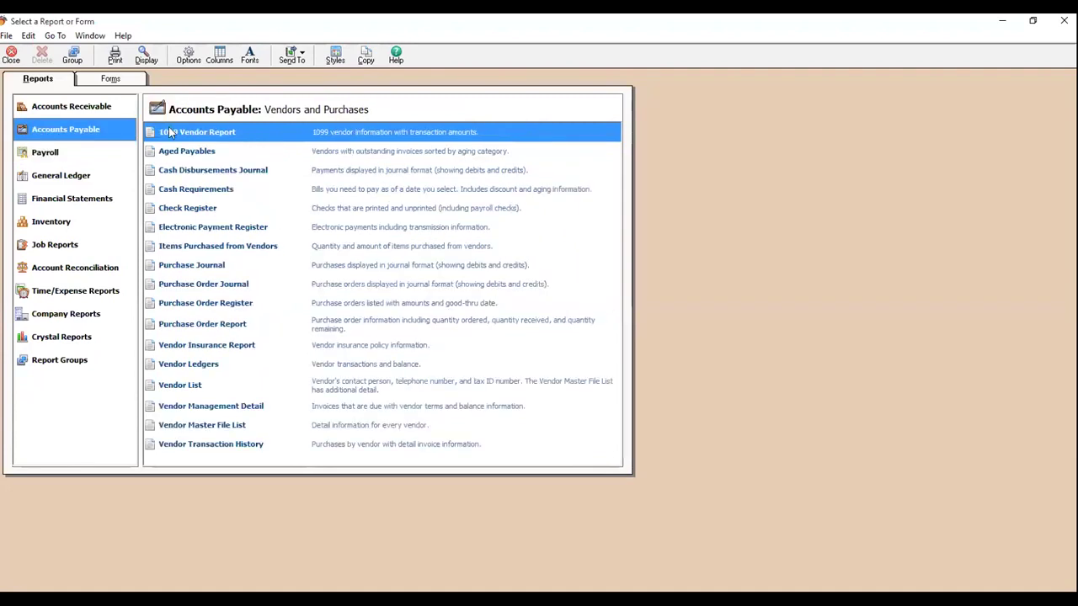
{"action": "key", "text": "Down"}
{"action": "key", "text": "Down"}
{"action": "key", "text": "Down"}
{"action": "key", "text": "Down"}
{"action": "key", "text": "Down"}
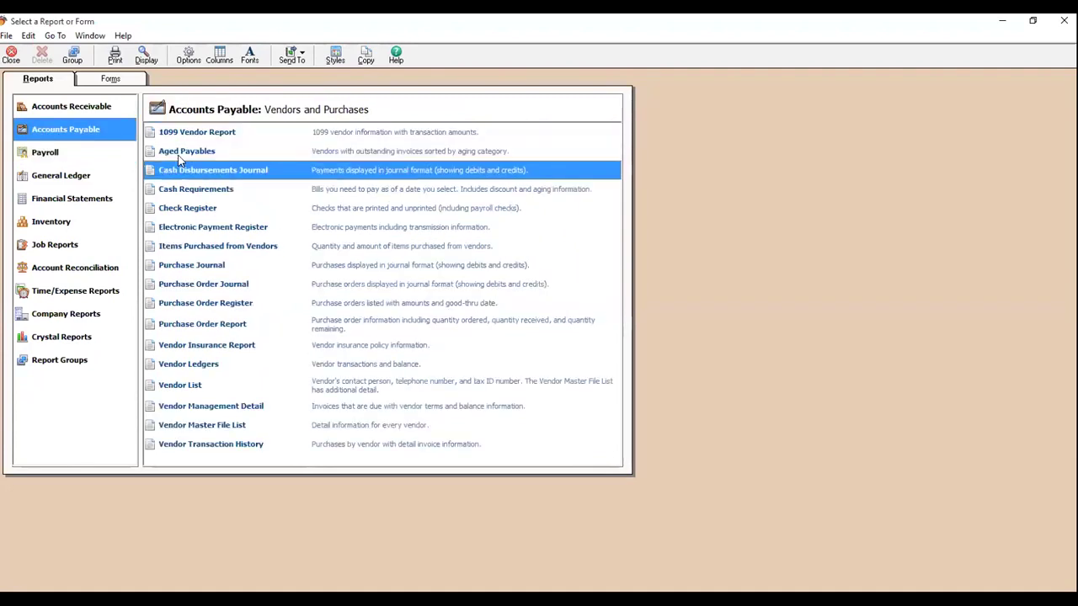
{"action": "key", "text": "Down"}
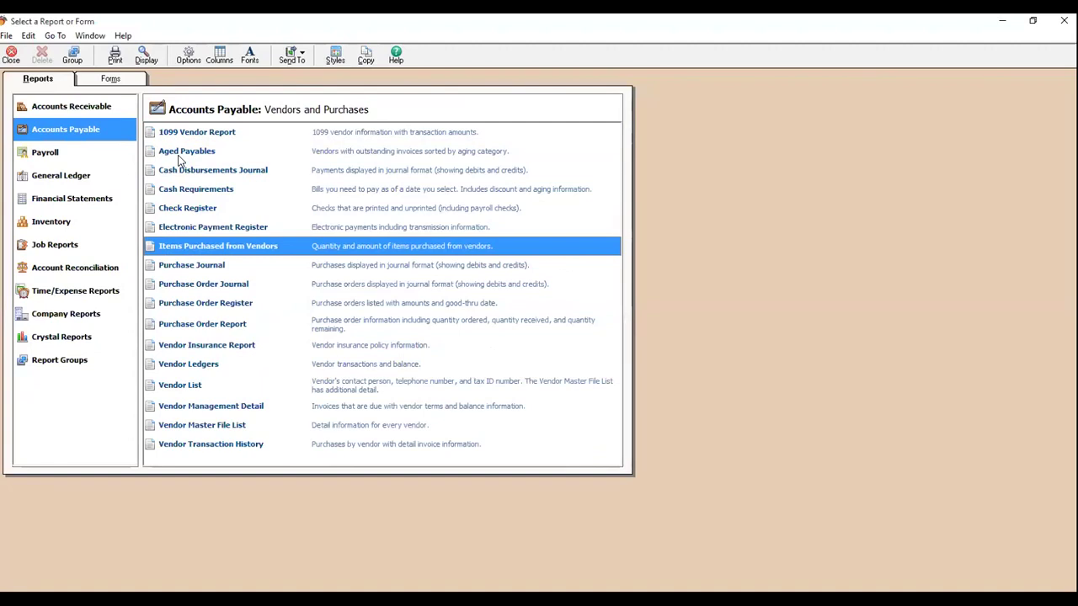
{"action": "key", "text": "Down"}
{"action": "key", "text": "Down"}
{"action": "key", "text": "Down"}
{"action": "key", "text": "Down"}
{"action": "key", "text": "Down"}
{"action": "key", "text": "Down"}
{"action": "key", "text": "Down"}
{"action": "key", "text": "Down"}
{"action": "key", "text": "Up"}
{"action": "key", "text": "Up"}
{"action": "key", "text": "Up"}
{"action": "key", "text": "Up"}
{"action": "key", "text": "Up"}
{"action": "key", "text": "Up"}
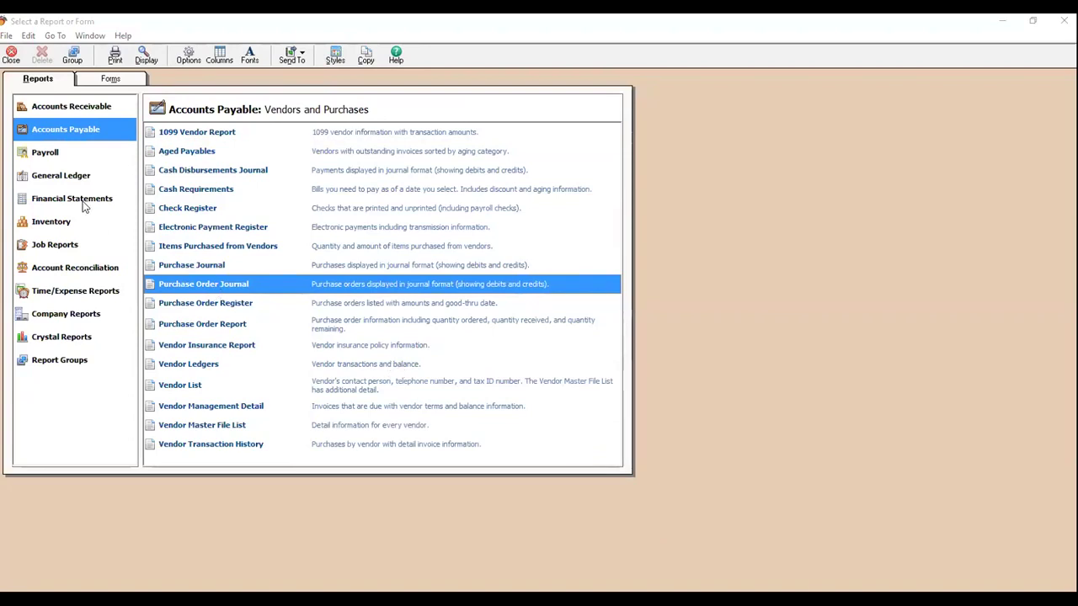
- Run the Income - 12 Period report without zero amounts, then open the Income Stmnt options
{"action": "left_click", "coordinate": [83, 202]}
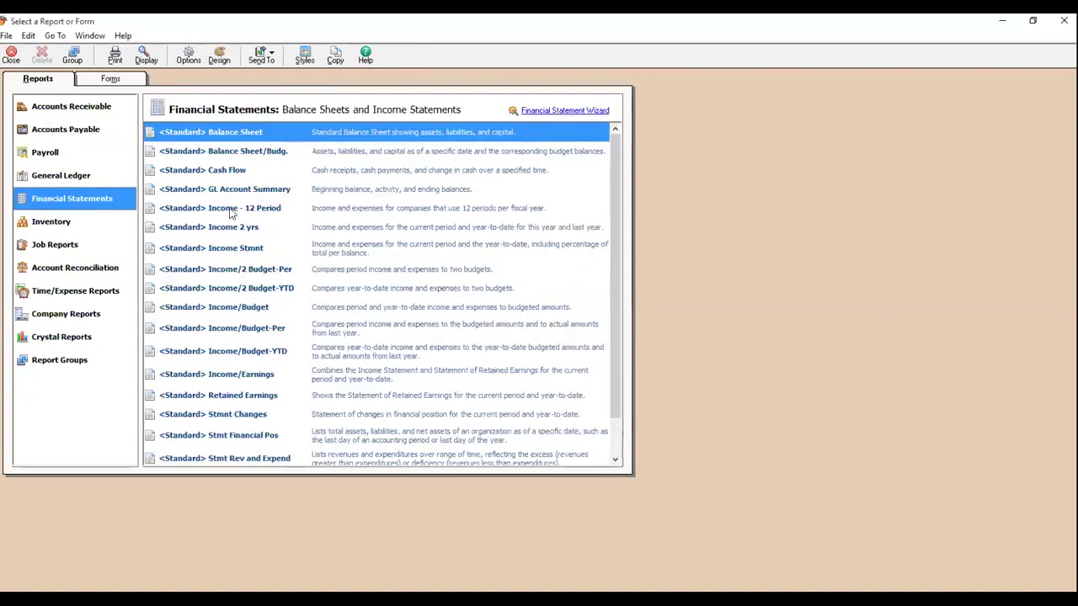
{"action": "double_click", "coordinate": [229, 209]}
{"action": "left_click", "coordinate": [100, 228]}
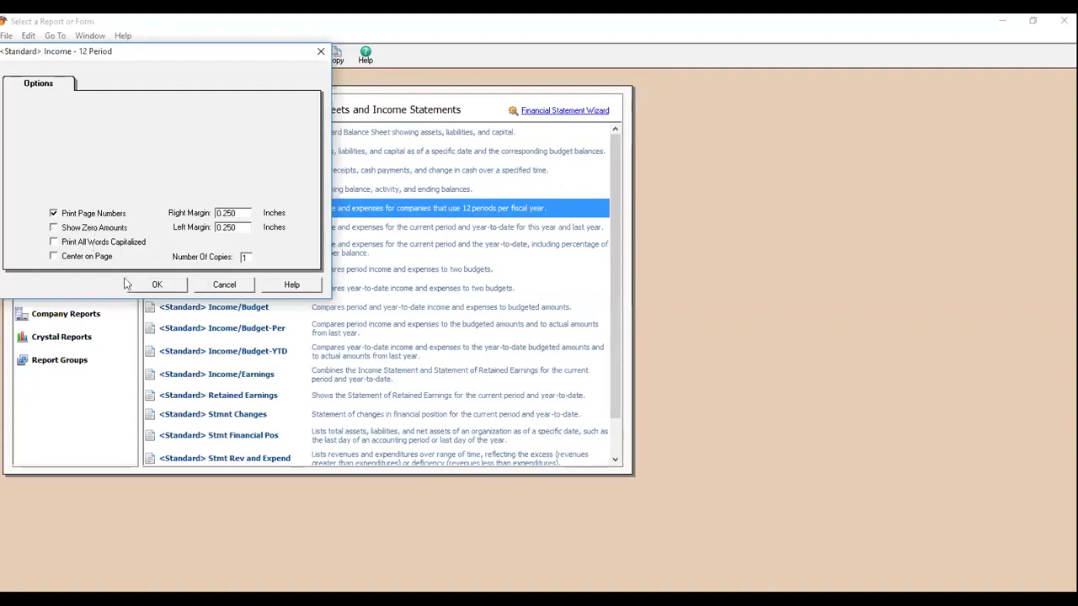
{"action": "left_click", "coordinate": [151, 286]}
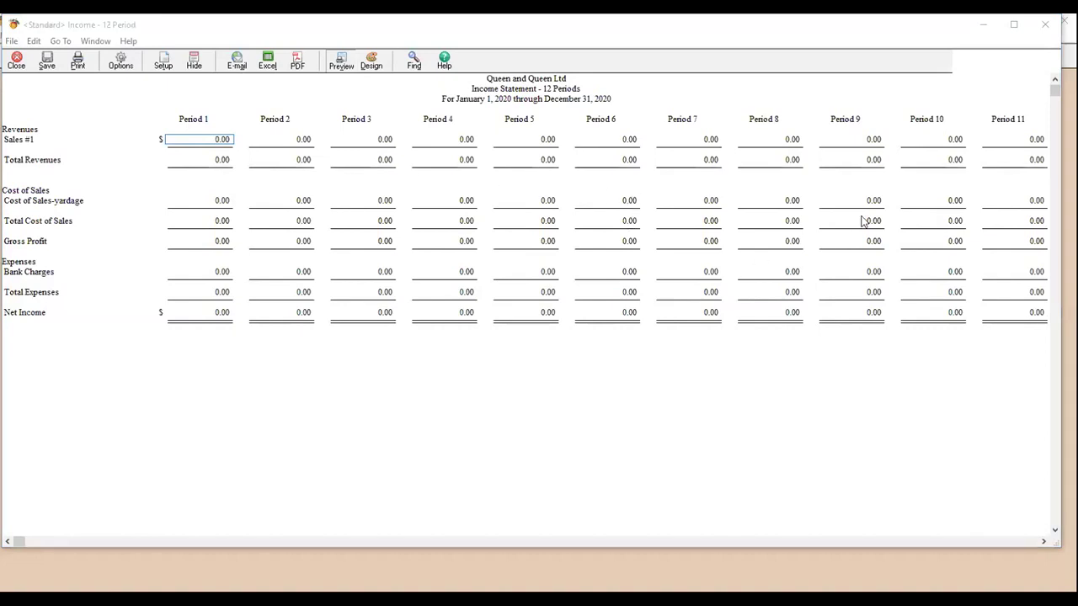
{"action": "left_click", "coordinate": [14, 65]}
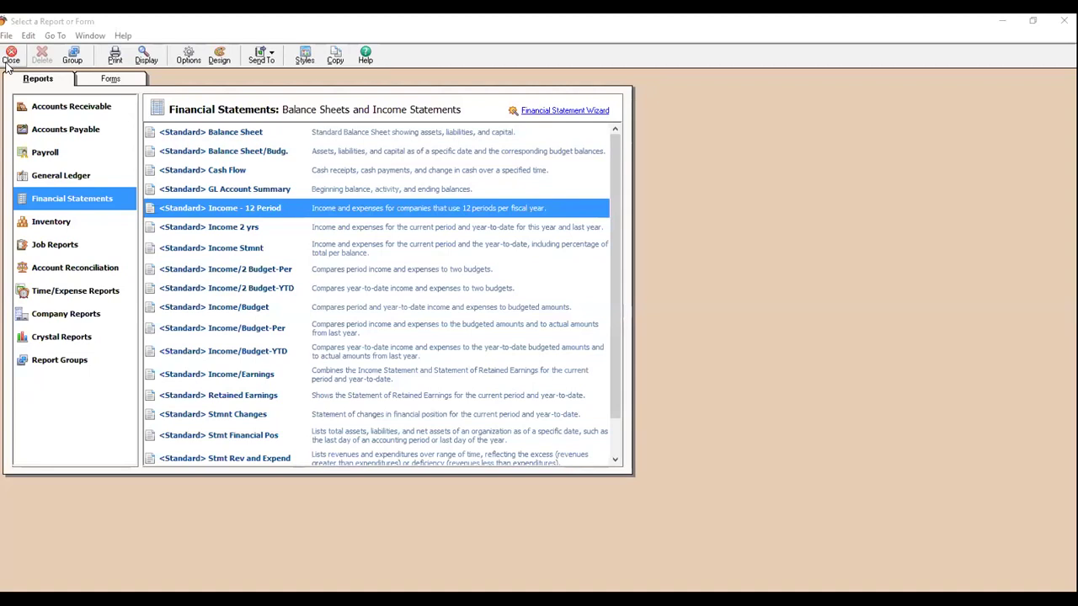
{"action": "double_click", "coordinate": [233, 252]}
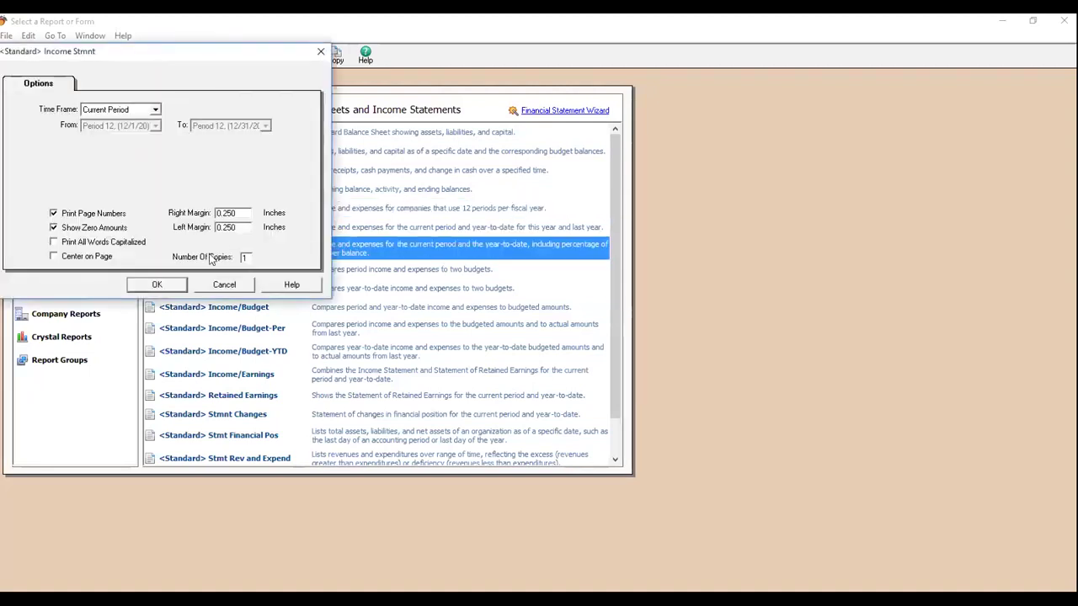
- Run the current-period Income Stmnt, then hide zero amounts, showing sales 46,000.00 and net loss 8,750.00
{"action": "left_click", "coordinate": [108, 235]}
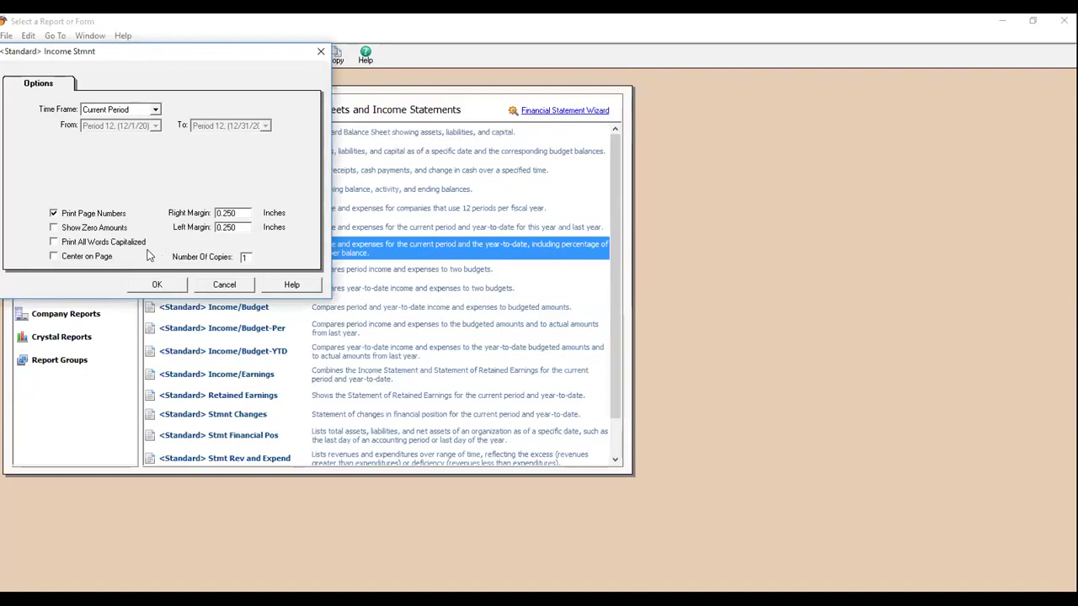
{"action": "left_click", "coordinate": [62, 233]}
{"action": "left_click", "coordinate": [154, 284]}
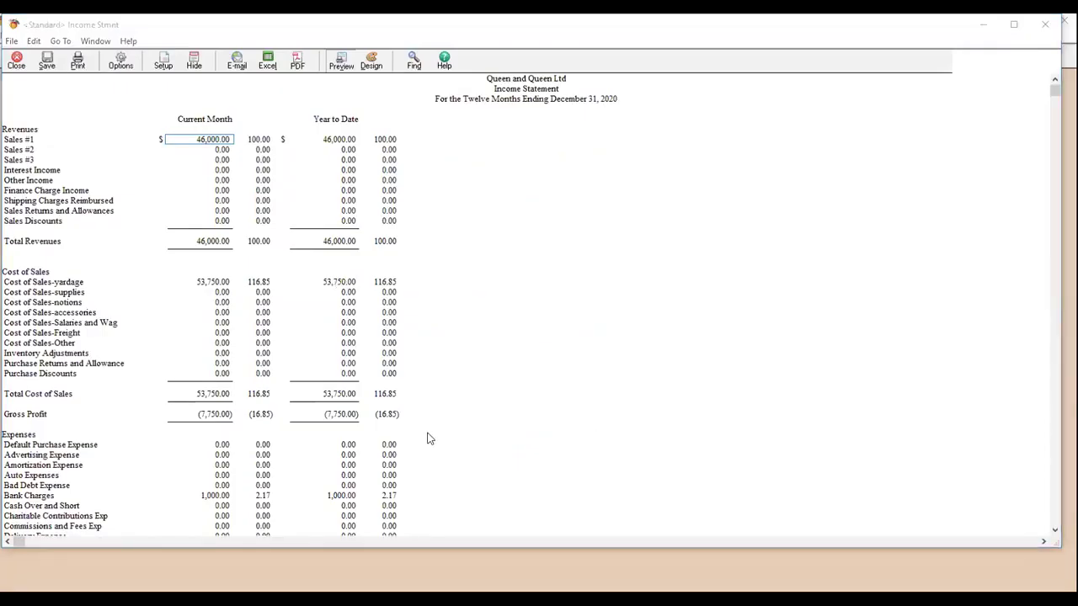
{"action": "left_click", "coordinate": [121, 61]}
{"action": "left_click", "coordinate": [99, 234]}
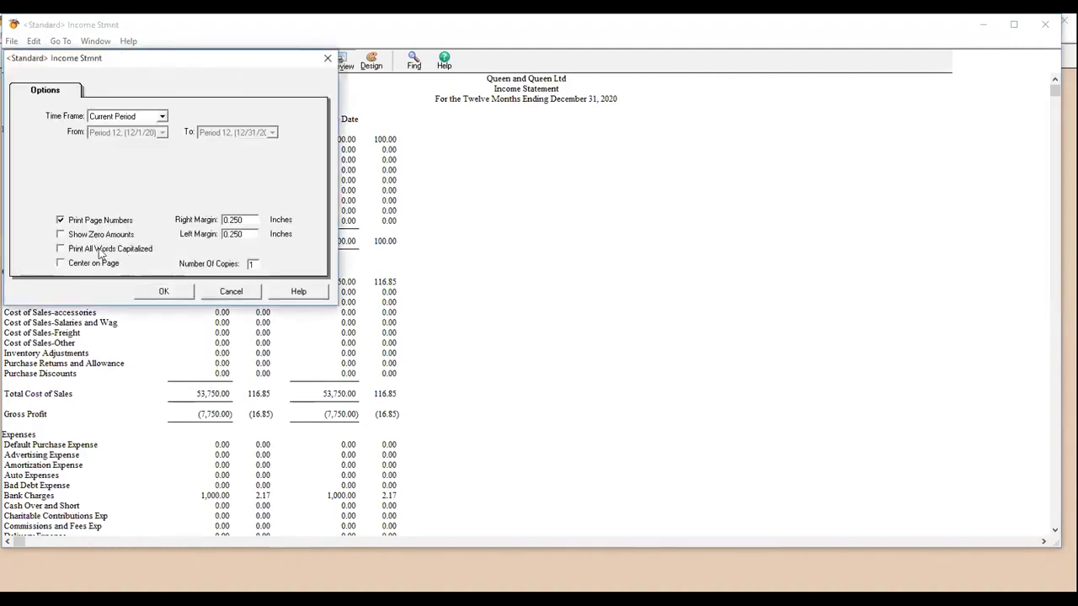
{"action": "left_click", "coordinate": [164, 291]}
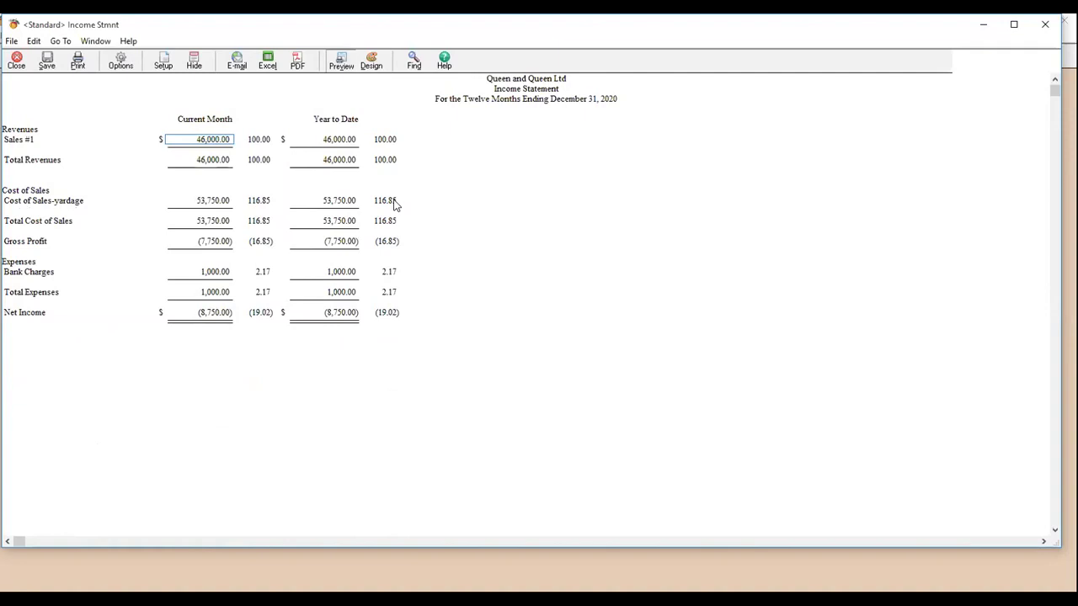
- Save the income statement as a PDF on the Desktop under its default name, then close it
{"action": "left_click", "coordinate": [297, 64]}
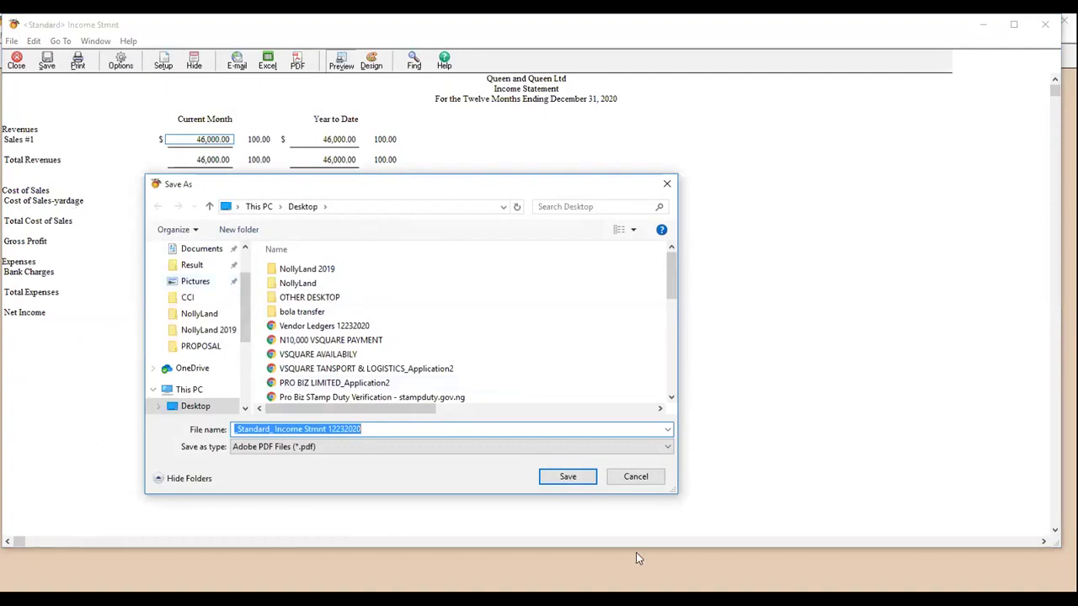
{"action": "left_click", "coordinate": [571, 476]}
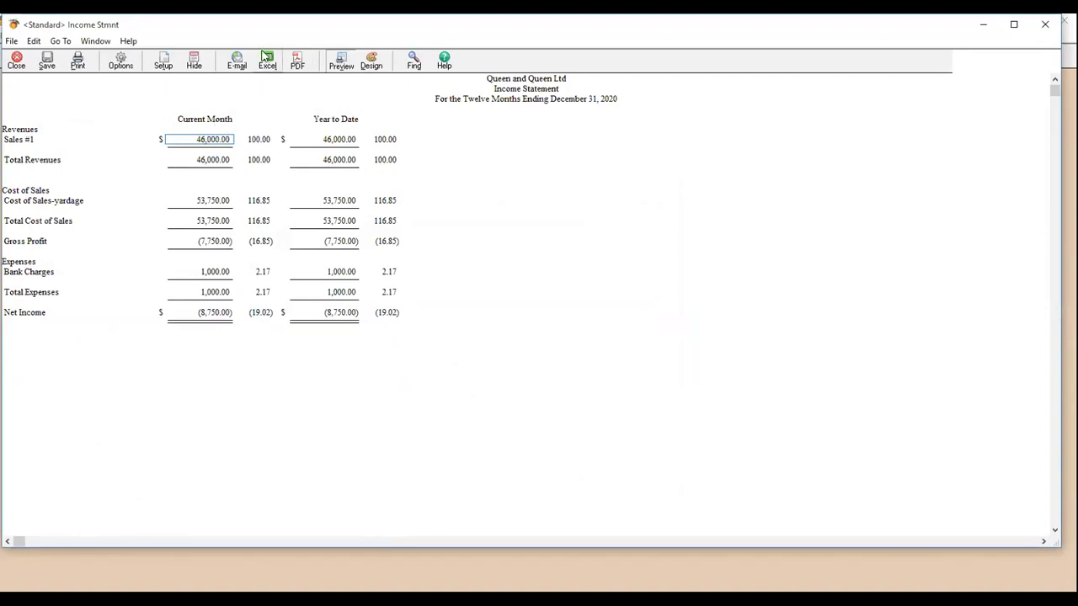
{"action": "left_click", "coordinate": [17, 63]}
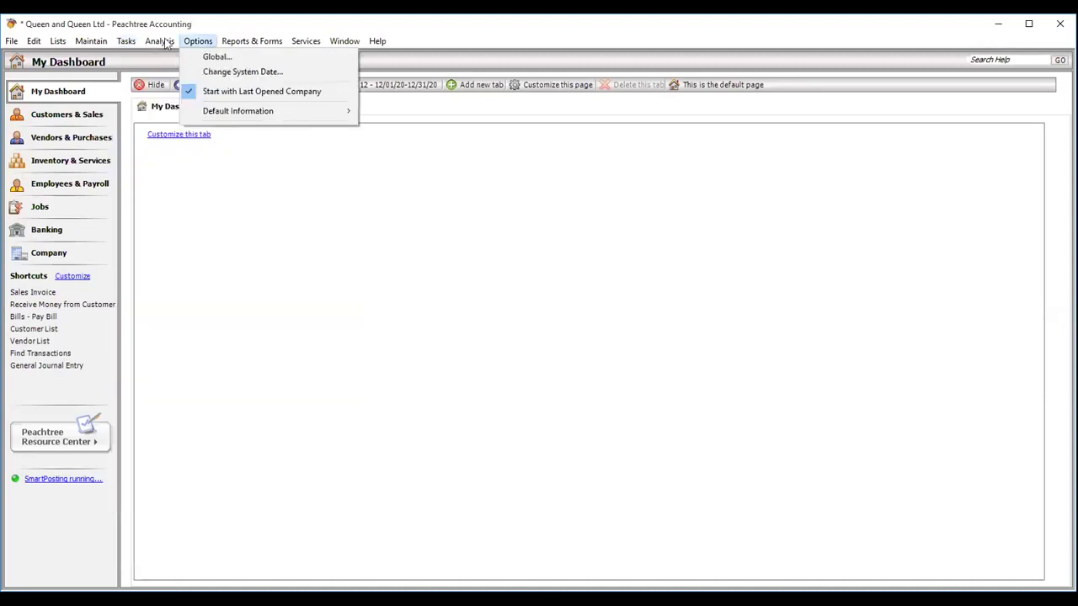
- Show the Tasks > System submenu with Post, Unpost, Change Accounting Period and Year-End Wizard
{"action": "mouse_move", "coordinate": [126, 41]}
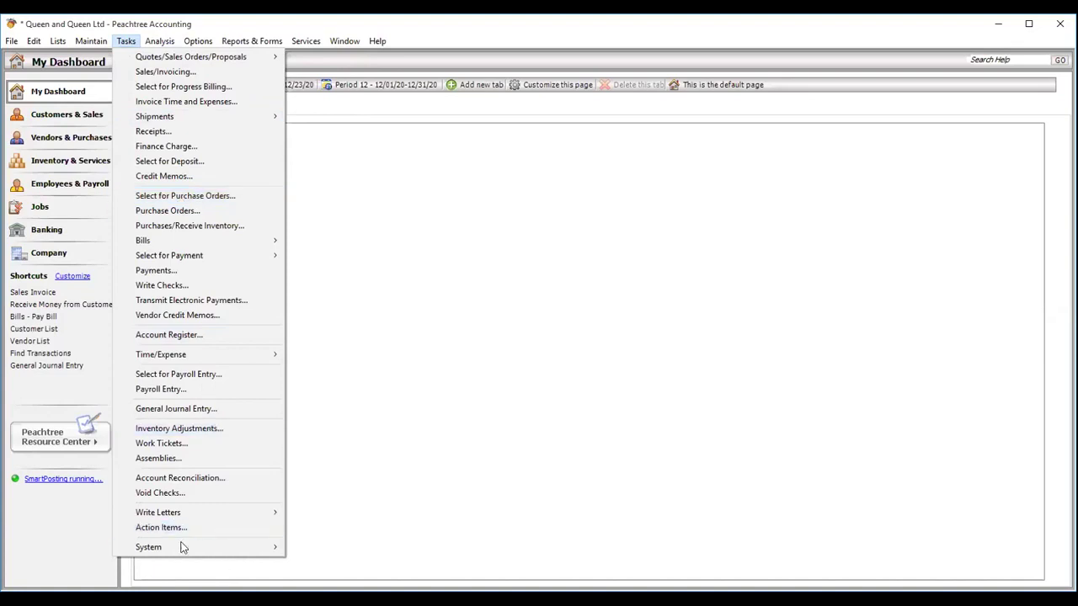
{"action": "mouse_move", "coordinate": [183, 549]}
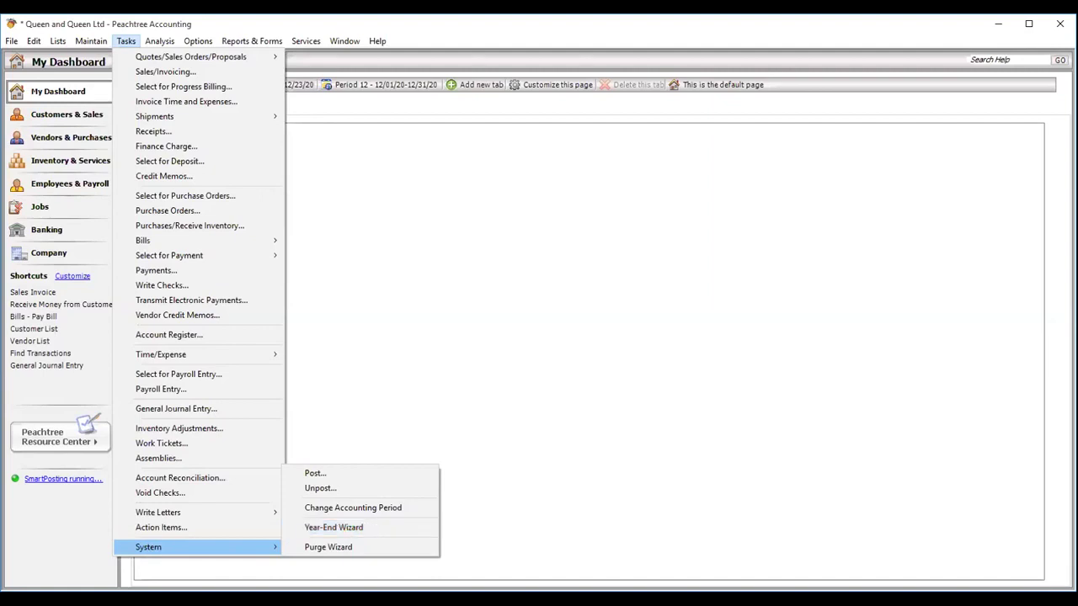
{"action": "left_click", "coordinate": [335, 528]}
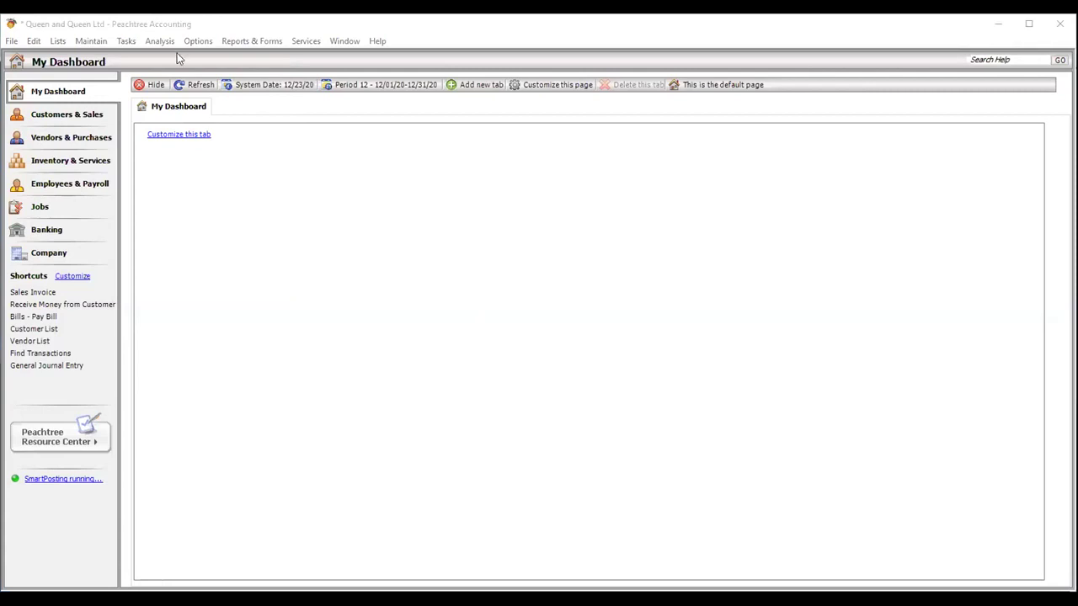
{"action": "left_click", "coordinate": [125, 40]}
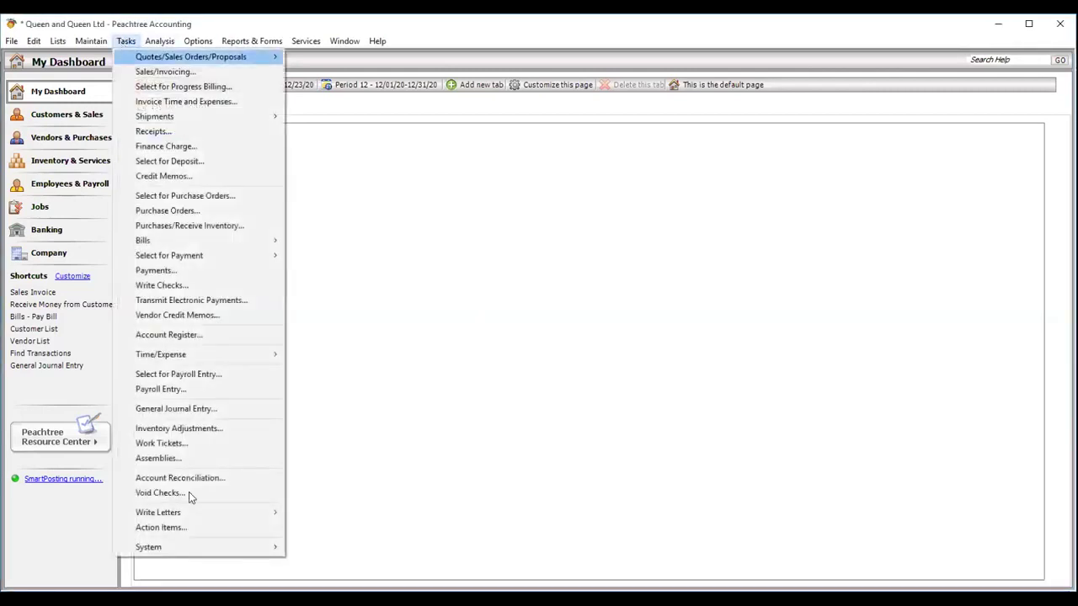
{"action": "mouse_move", "coordinate": [179, 546]}
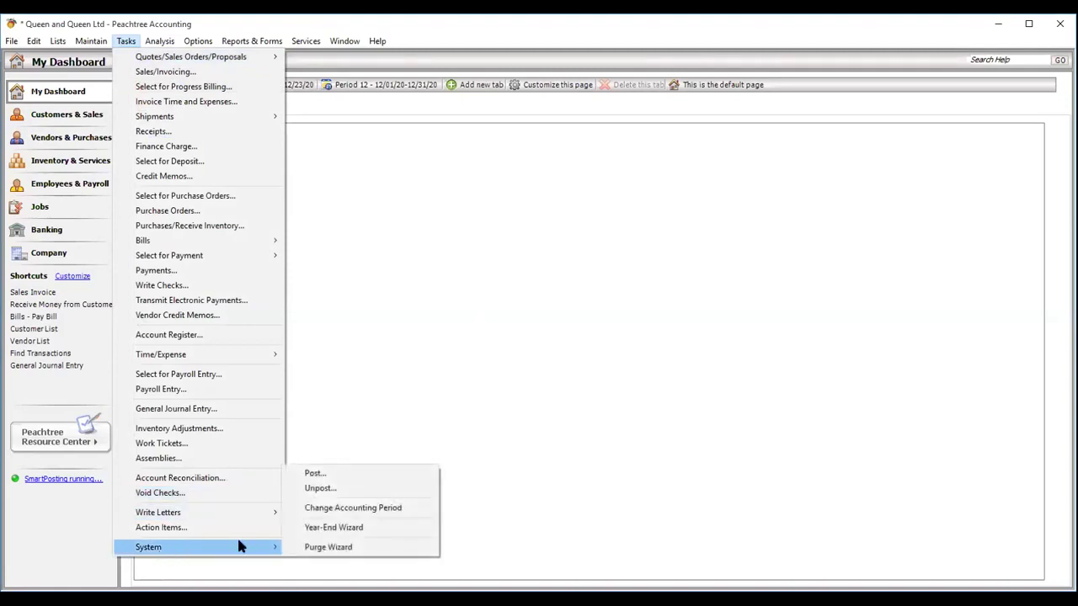
- Switch the accounting period to 13 (January 2021), declining to print reports first
{"action": "left_click", "coordinate": [335, 508]}
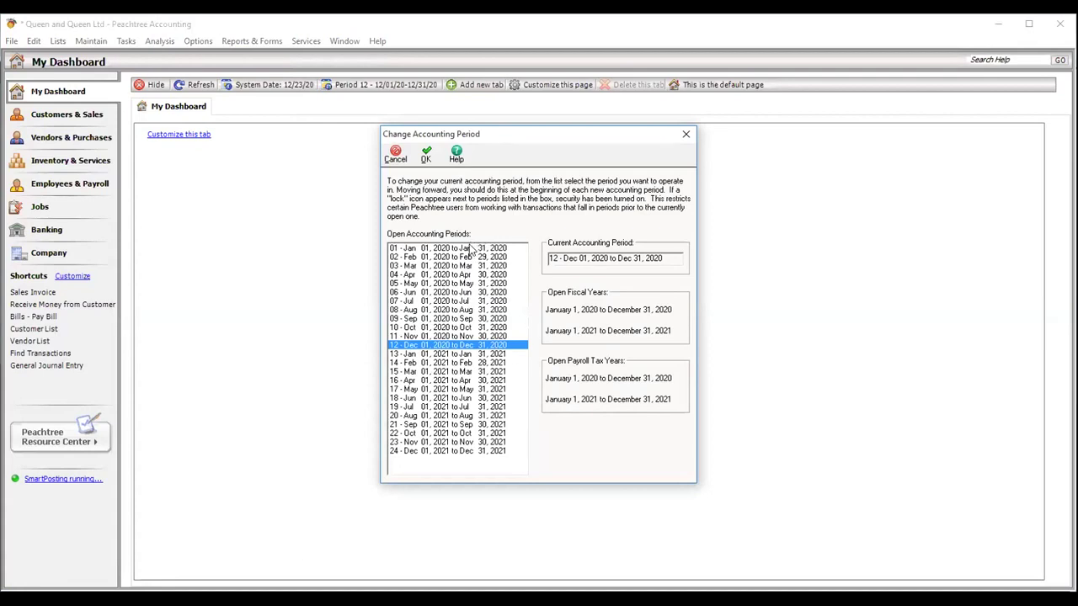
{"action": "left_click", "coordinate": [463, 355]}
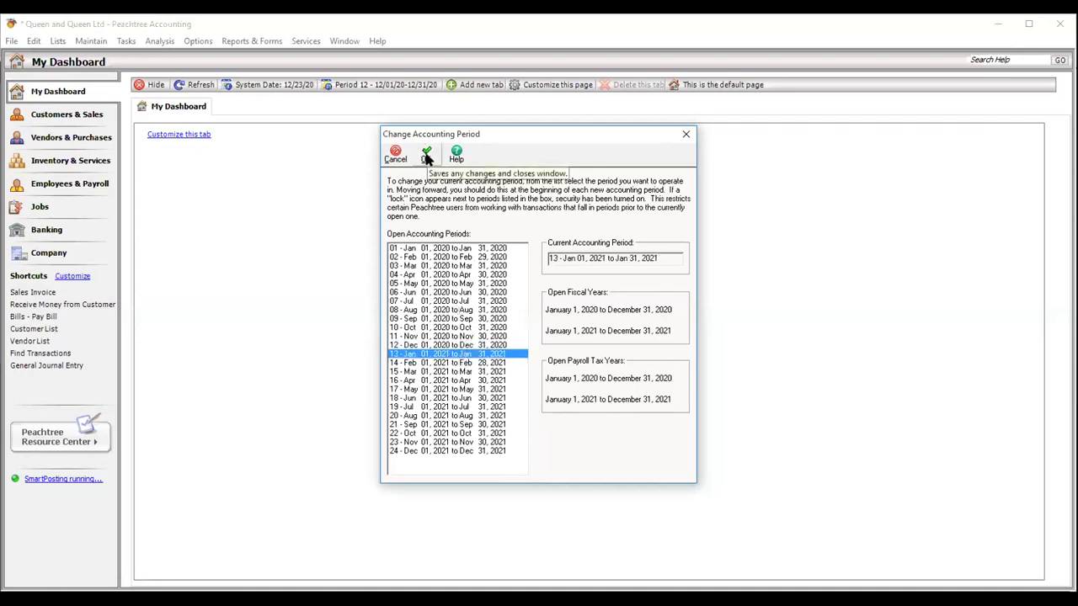
{"action": "left_click", "coordinate": [426, 157]}
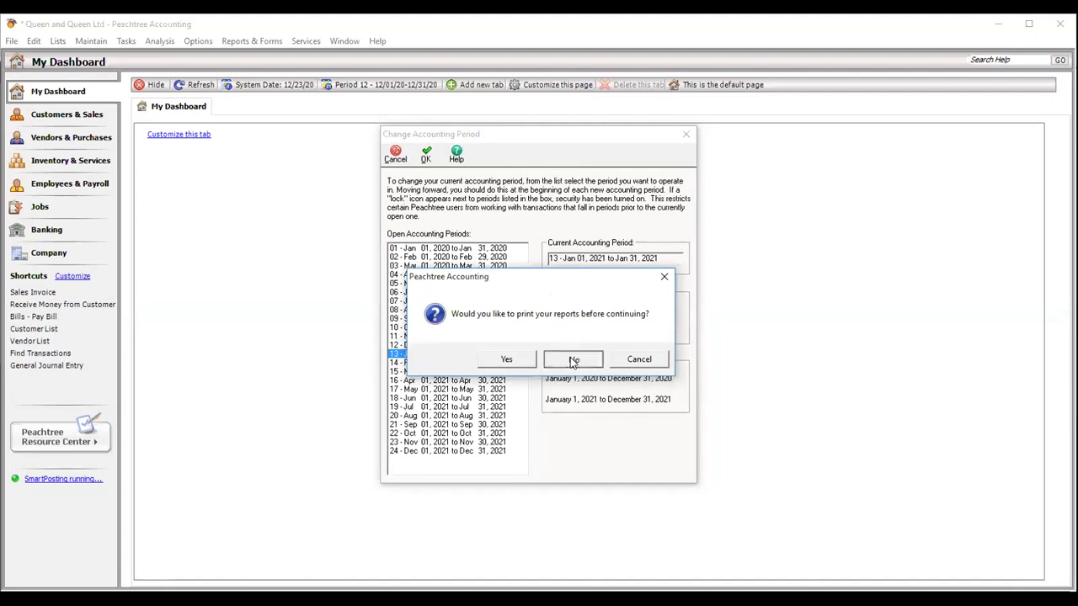
{"action": "left_click", "coordinate": [573, 360]}
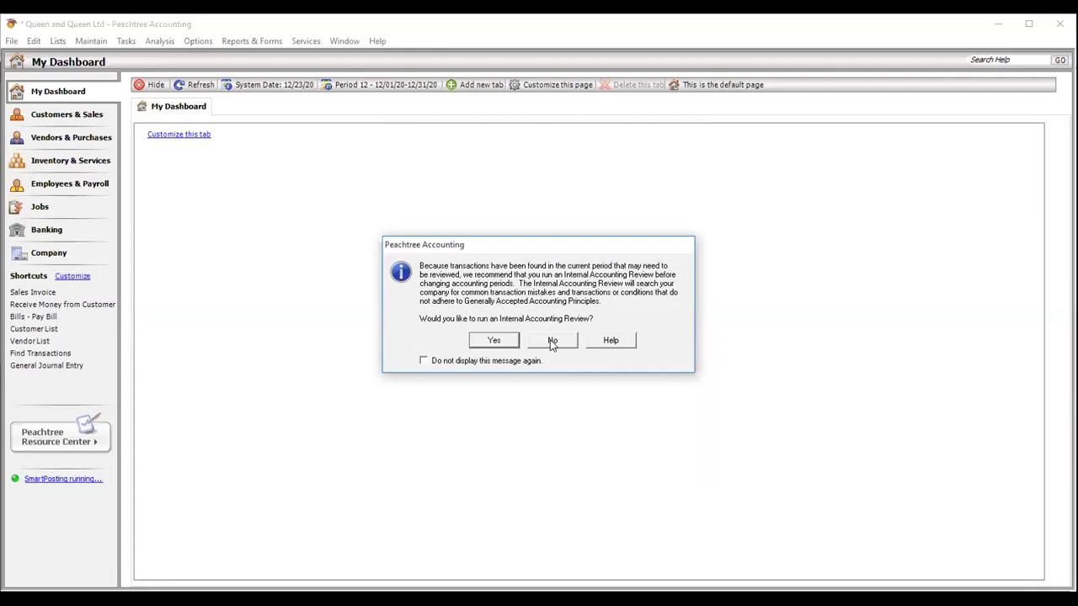
{"action": "left_click", "coordinate": [553, 341]}
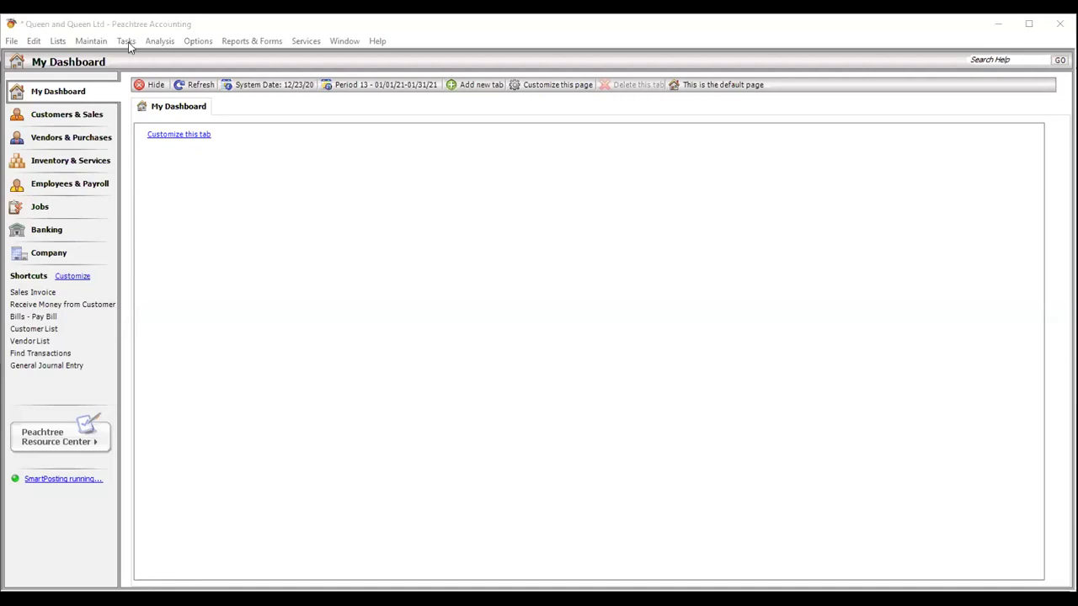
- Run the Standard Balance Sheet for January 31, 2021, with assets and liabilities & capital at 286,250.00
{"action": "left_click", "coordinate": [241, 42]}
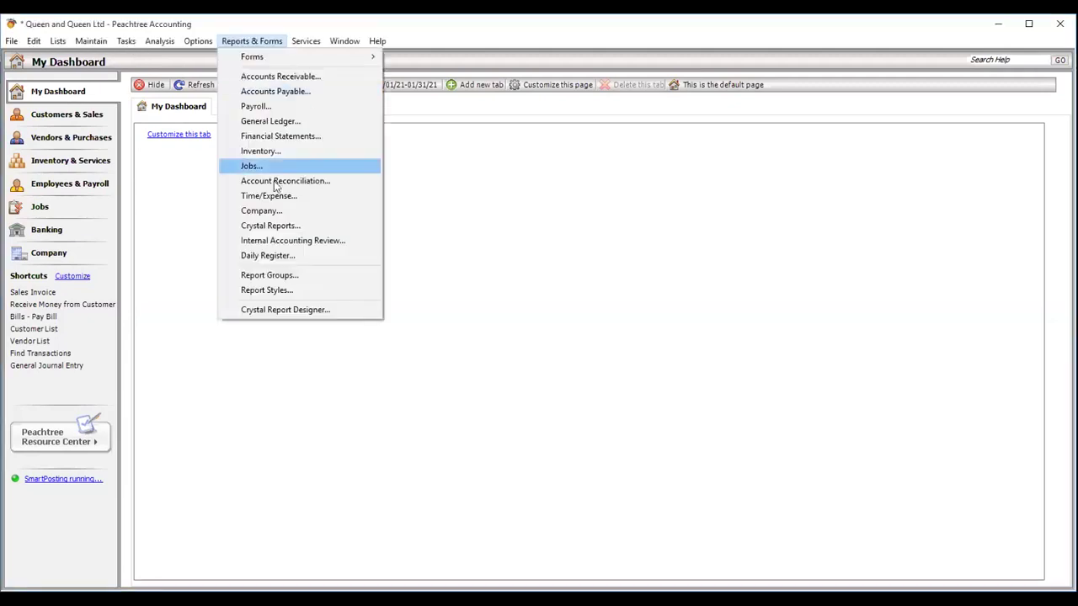
{"action": "left_click", "coordinate": [278, 138]}
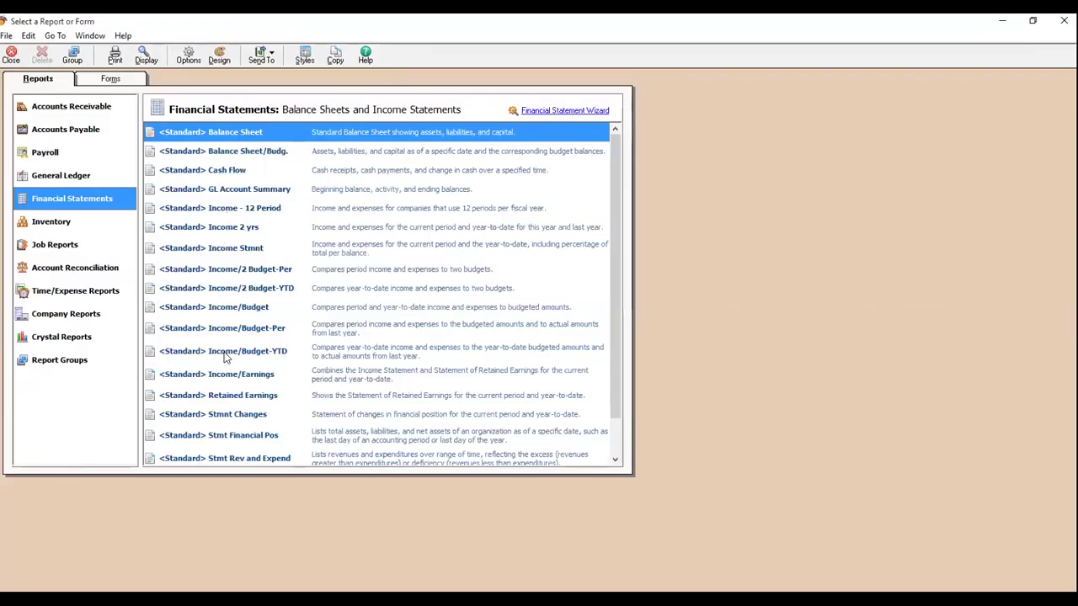
{"action": "double_click", "coordinate": [202, 135]}
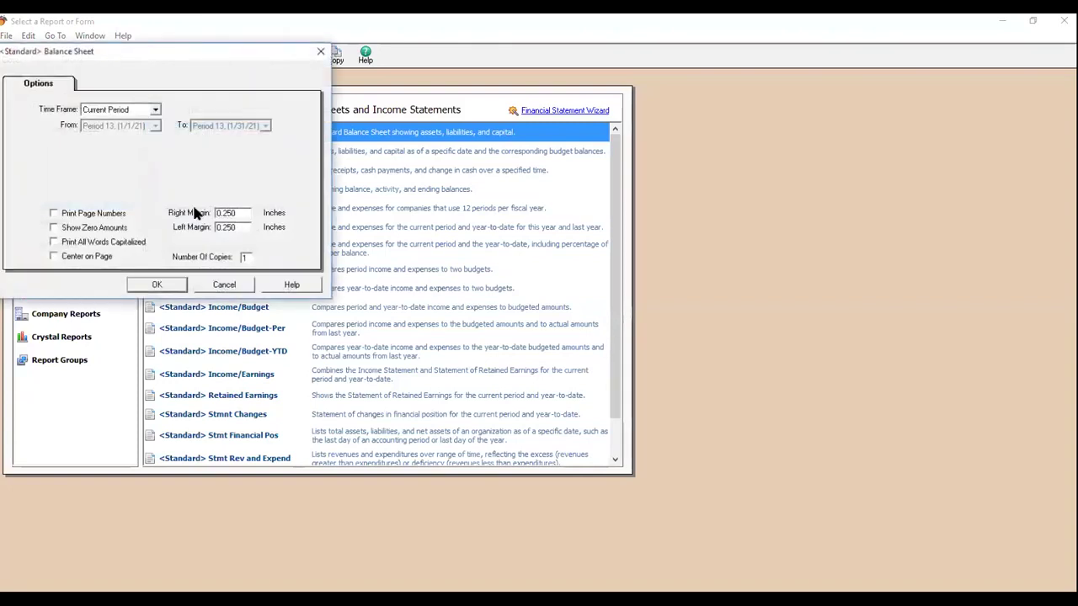
{"action": "left_click", "coordinate": [156, 286]}
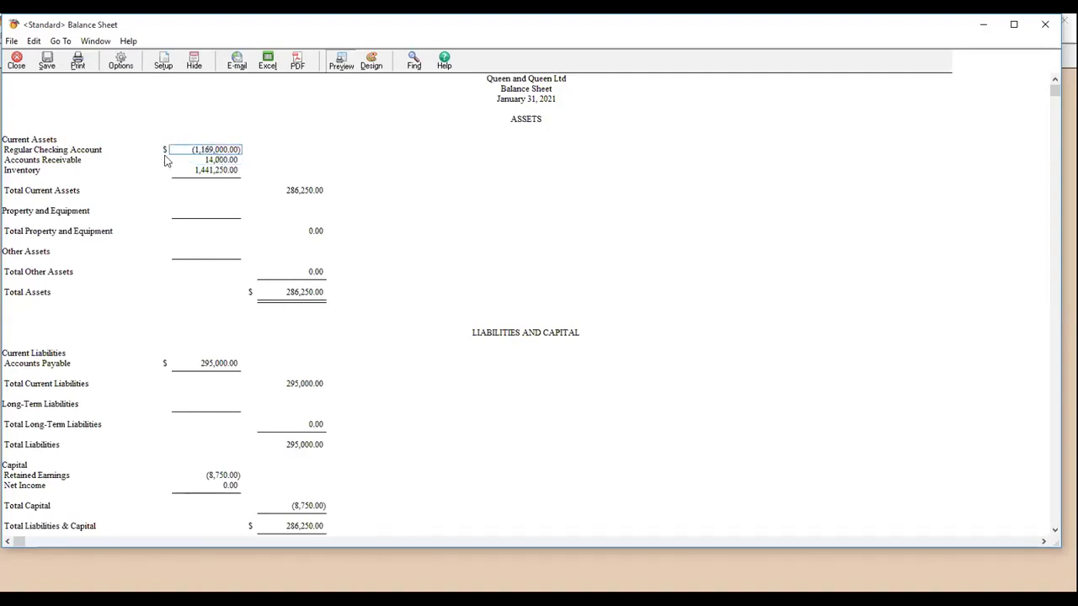
{"action": "left_click", "coordinate": [220, 160]}
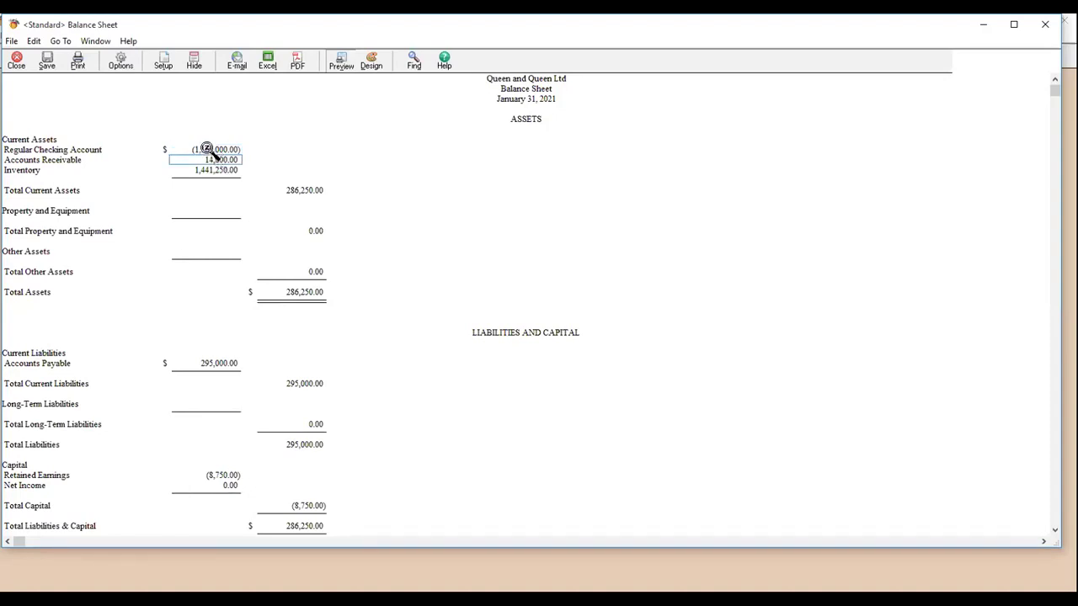
{"action": "left_click", "coordinate": [208, 150]}
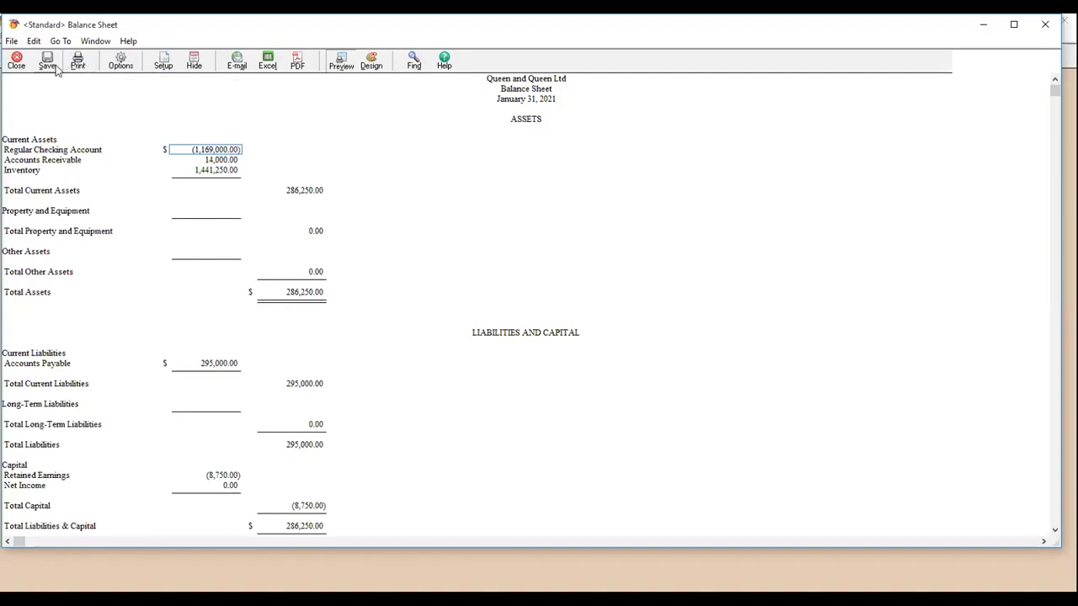
- Export the balance sheet as PDF '_Standard_ Balance Sheet 12232020' to the Desktop
{"action": "left_click", "coordinate": [294, 67]}
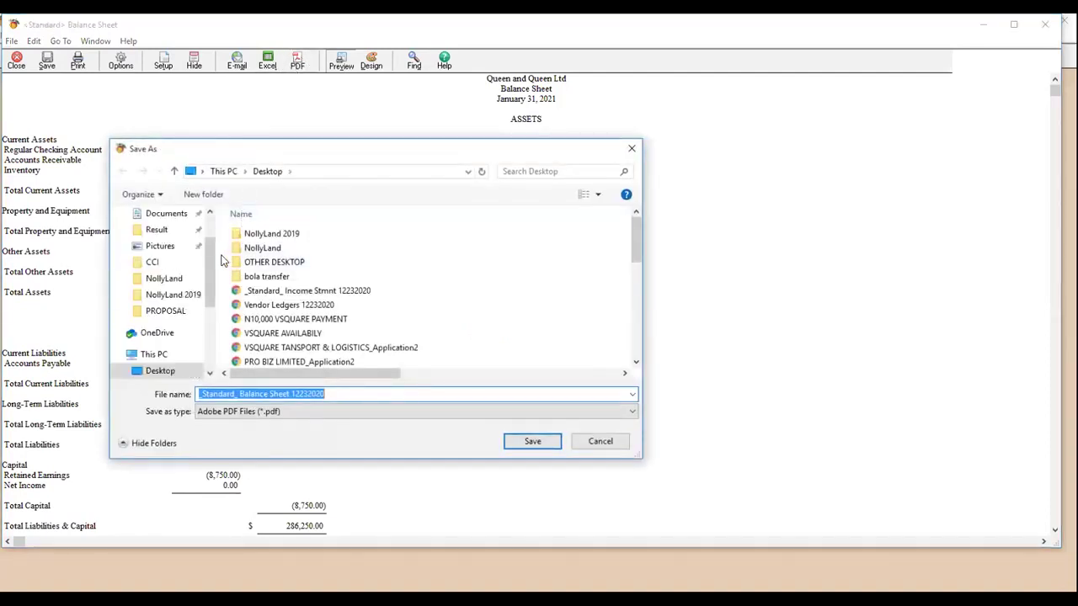
{"action": "left_click_drag", "start_coordinate": [210, 258], "coordinate": [209, 229]}
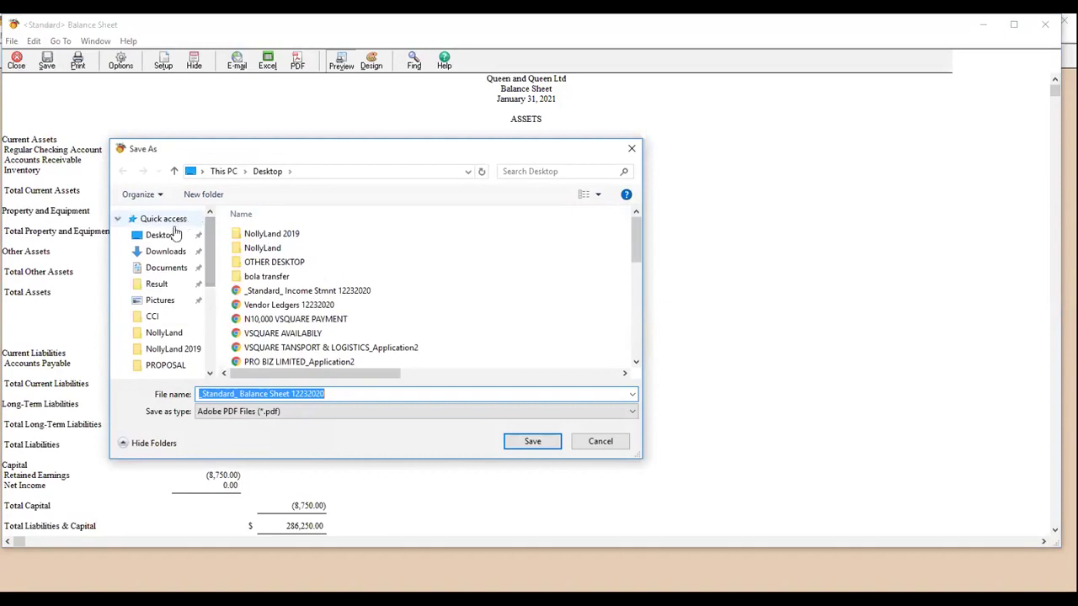
{"action": "left_click", "coordinate": [172, 238]}
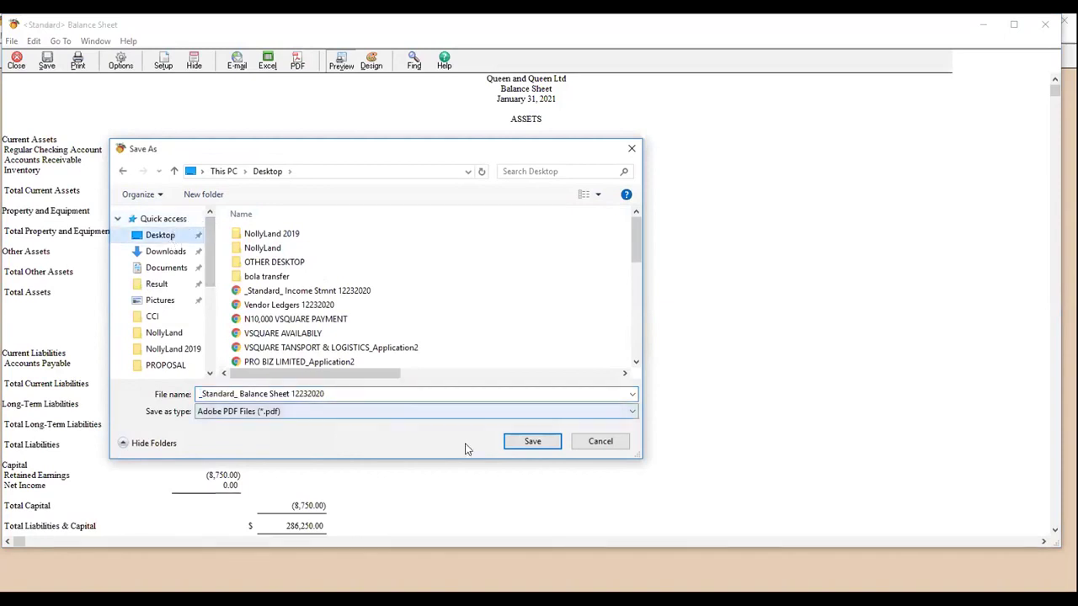
{"action": "left_click", "coordinate": [533, 442]}
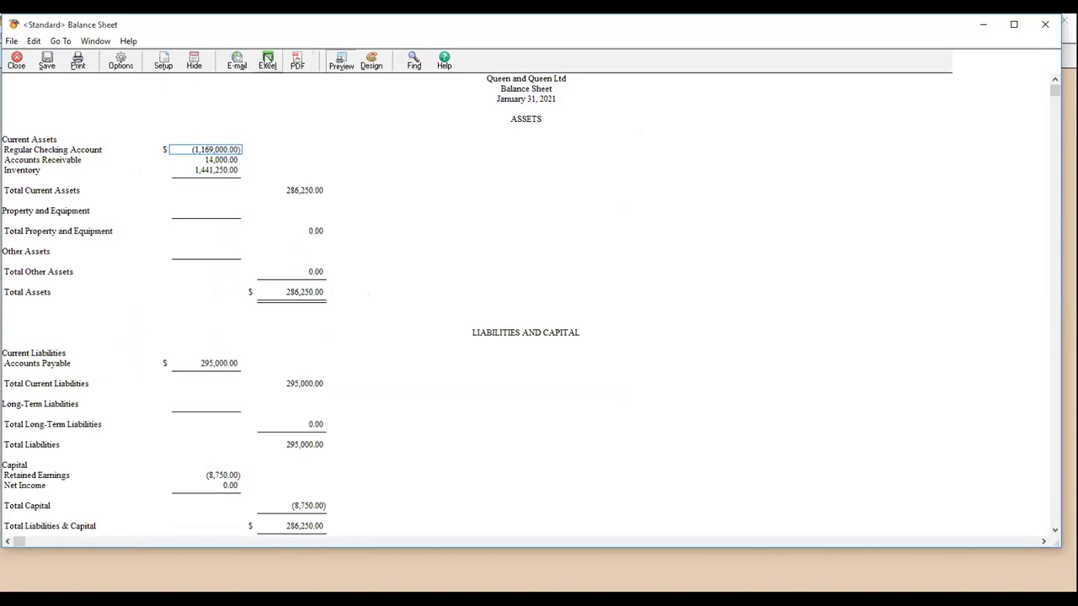
- Copy the balance sheet into a new Excel workbook, then close the report
{"action": "left_click", "coordinate": [267, 61]}
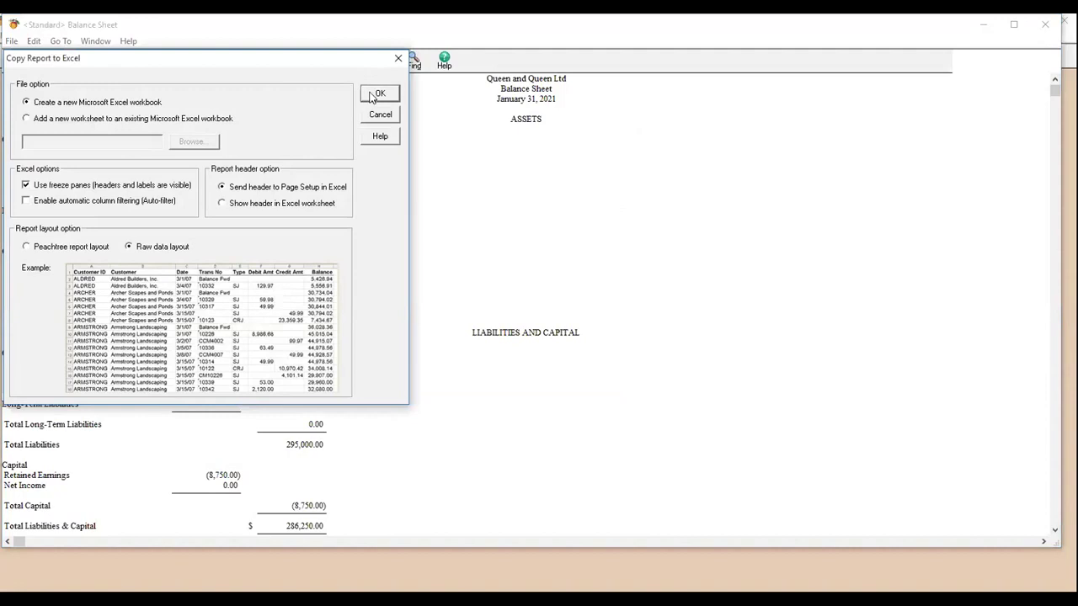
{"action": "left_click", "coordinate": [374, 95]}
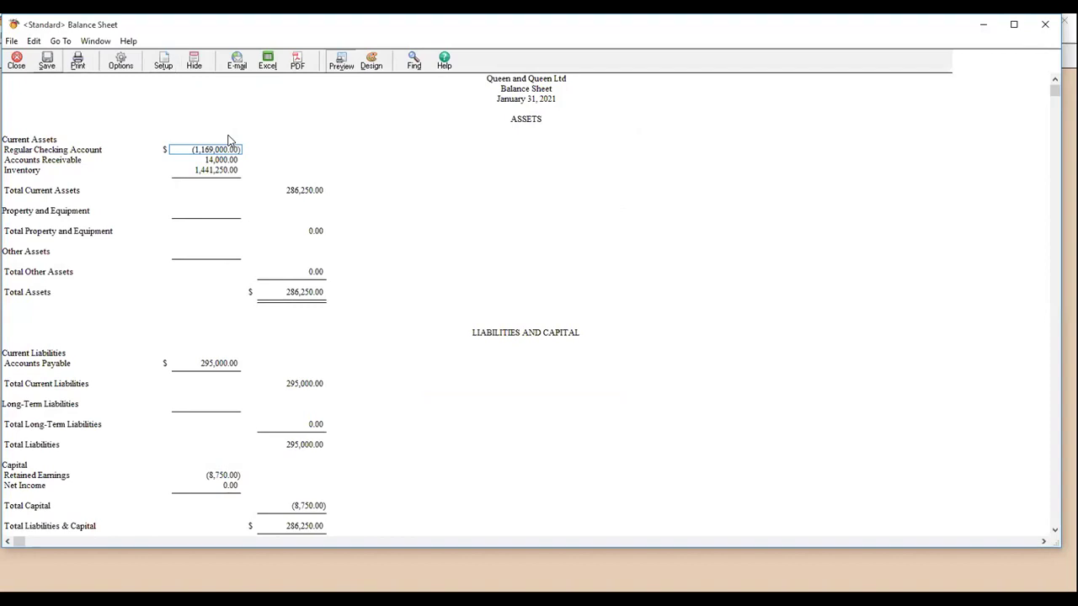
{"action": "left_click", "coordinate": [16, 61]}
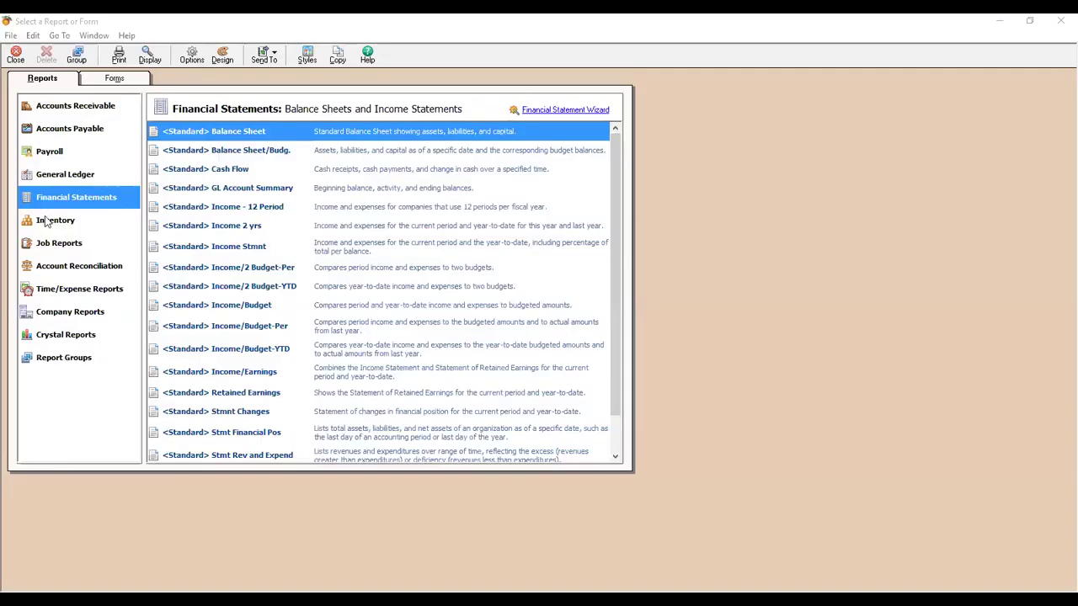
- View the empty Job Profitability Report under Inventory > Job Reports, then close it and the report list
{"action": "left_click", "coordinate": [46, 220]}
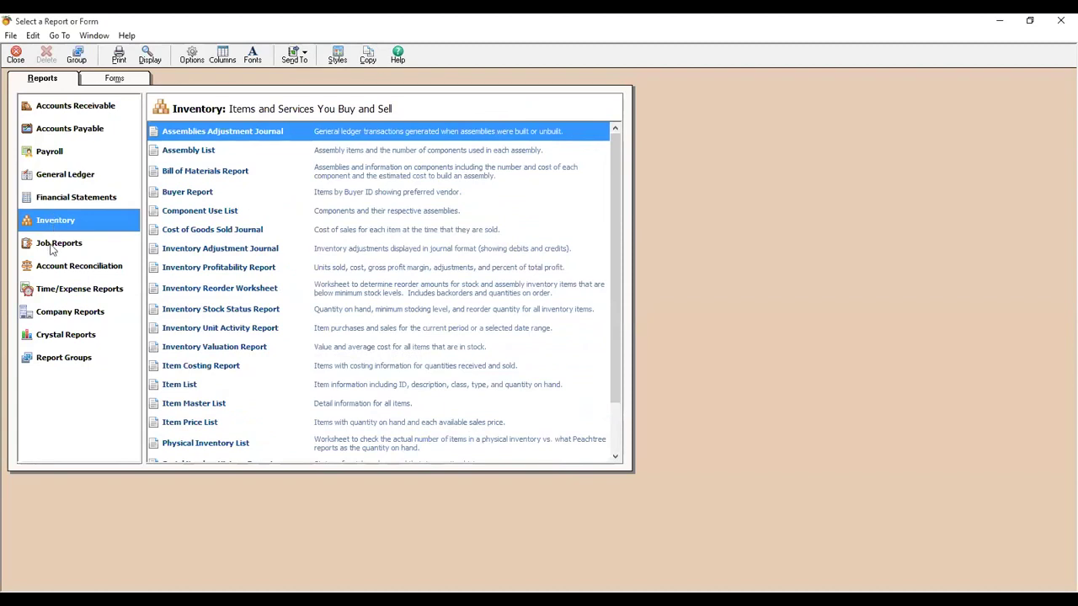
{"action": "left_click", "coordinate": [52, 244]}
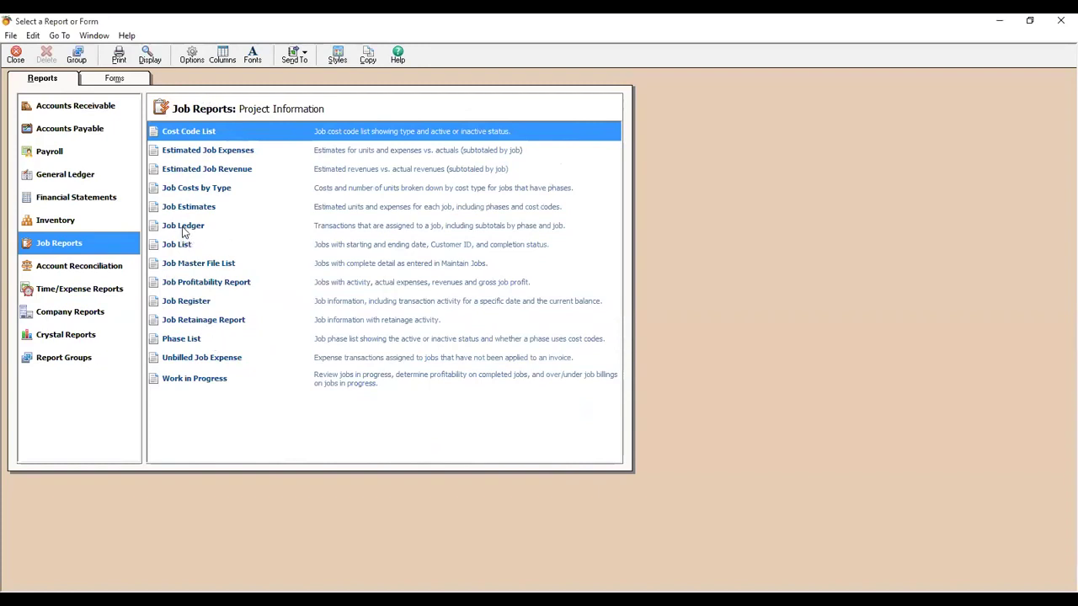
{"action": "double_click", "coordinate": [197, 282]}
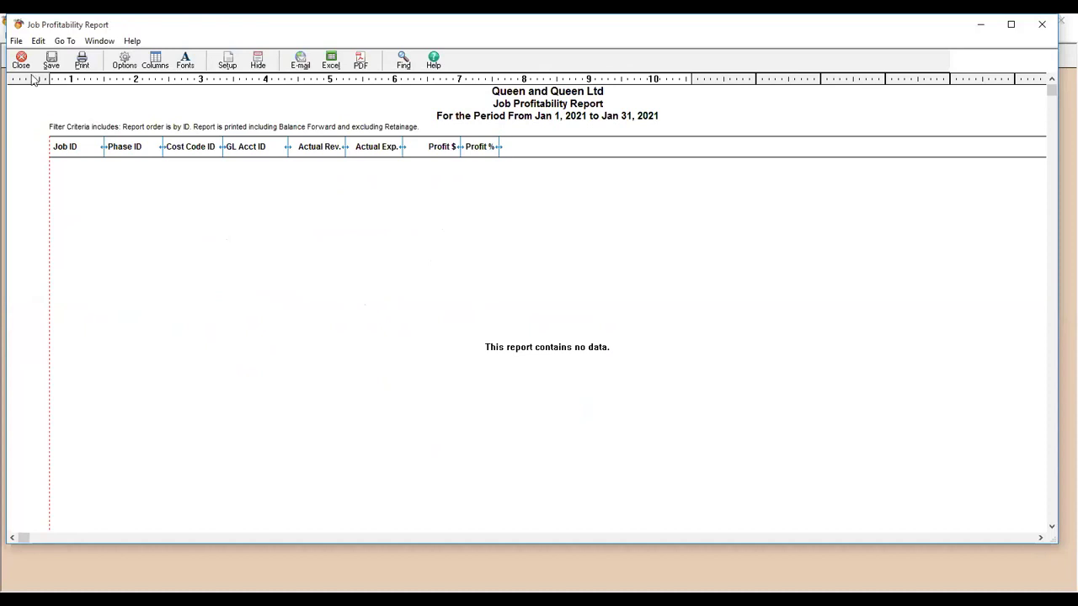
{"action": "left_click", "coordinate": [21, 61]}
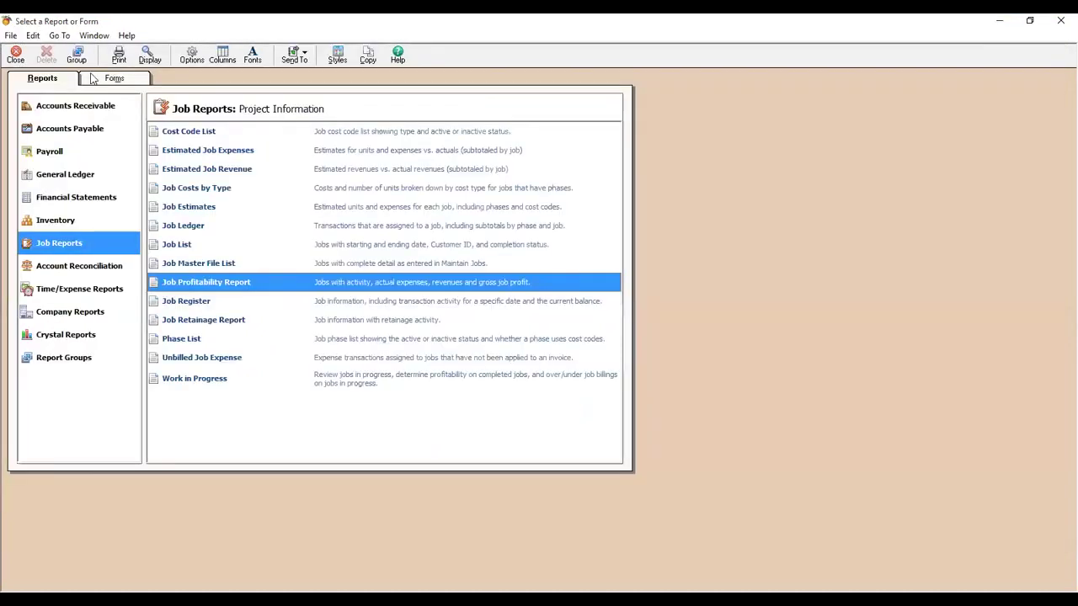
{"action": "left_click", "coordinate": [16, 58]}
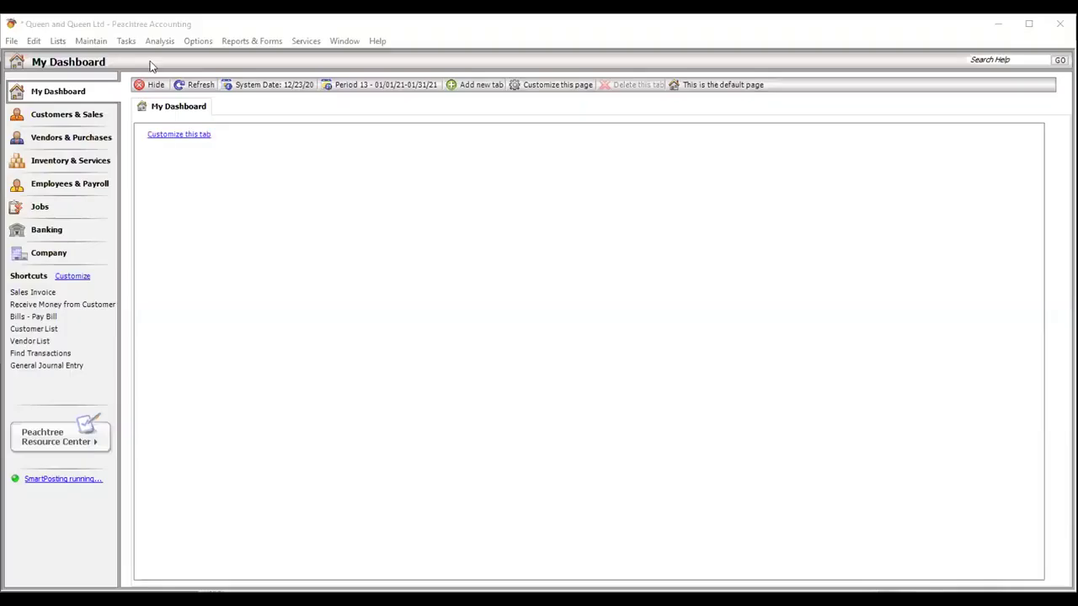
- Return to the Peachtree dashboard and open the Tasks menu
{"action": "left_click", "coordinate": [126, 40]}
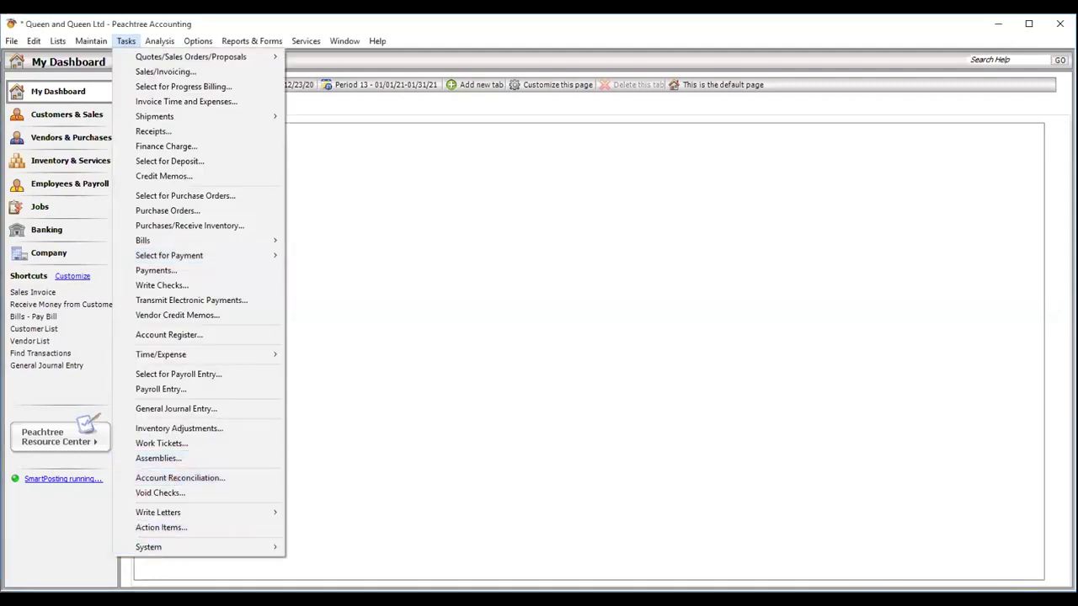
- Check the accounting periods, confirming period 13 (January 2021) is current, without changing it
{"action": "mouse_move", "coordinate": [166, 558]}
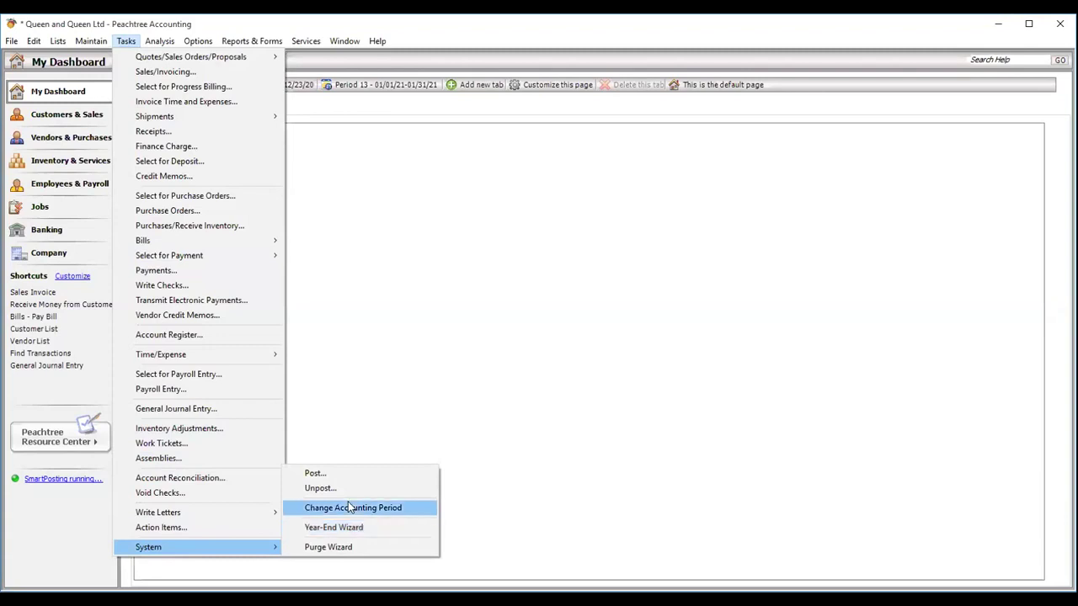
{"action": "left_click", "coordinate": [351, 508]}
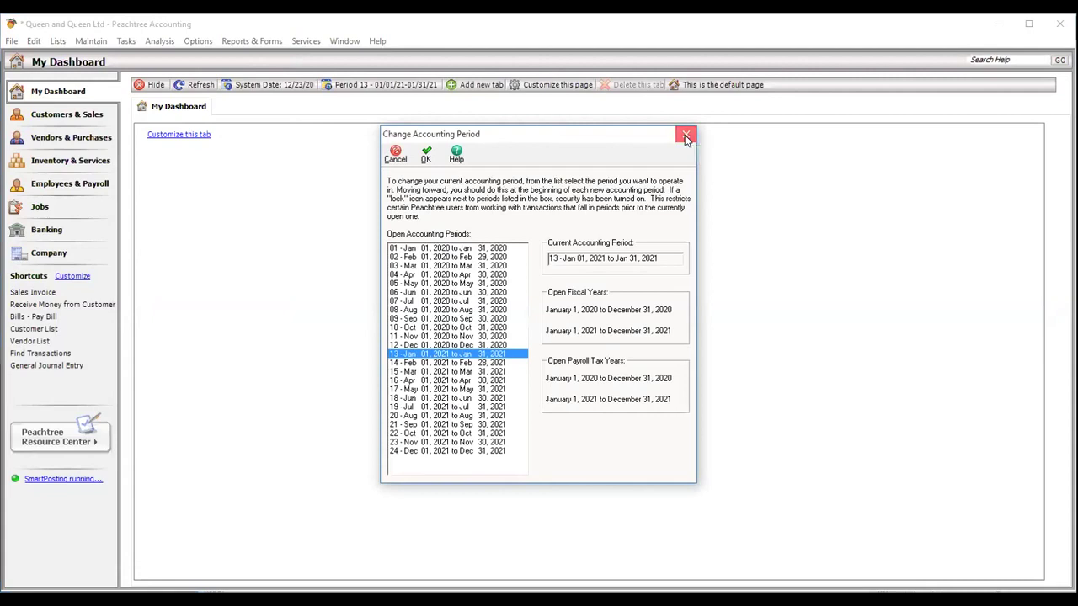
{"action": "left_click", "coordinate": [686, 135]}
{"action": "left_click", "coordinate": [126, 40]}
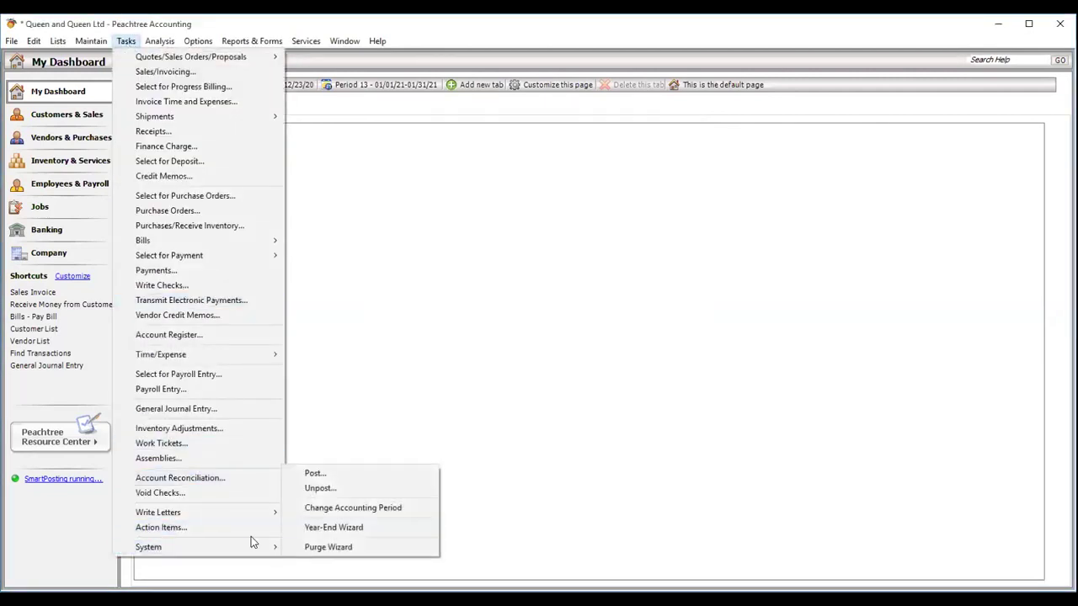
- Start the Year-End Wizard and choose to close fiscal and payroll tax years together
{"action": "left_click", "coordinate": [343, 529]}
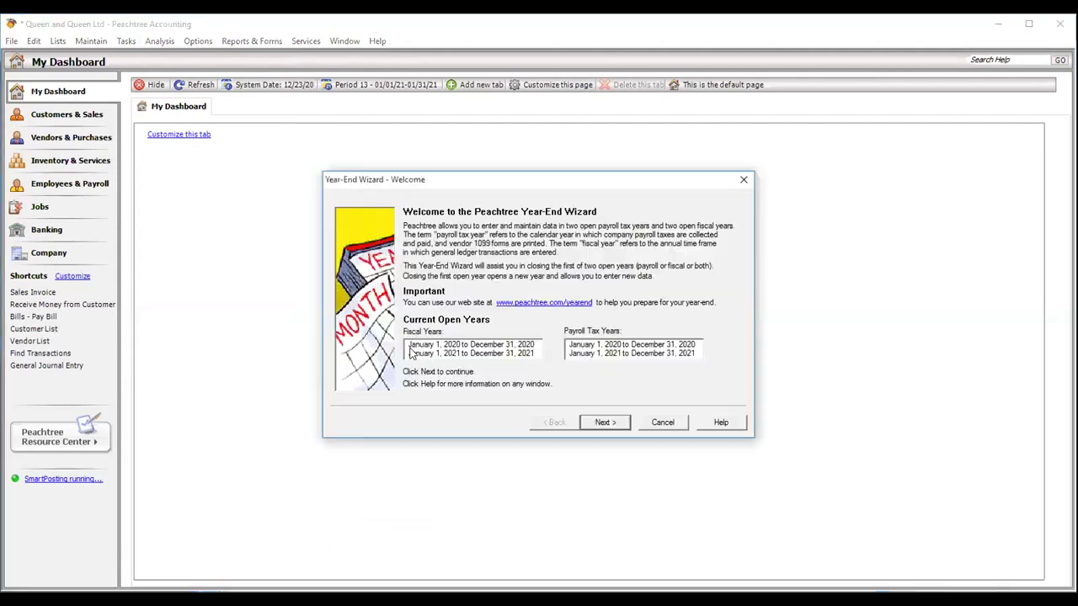
{"action": "left_click", "coordinate": [610, 427]}
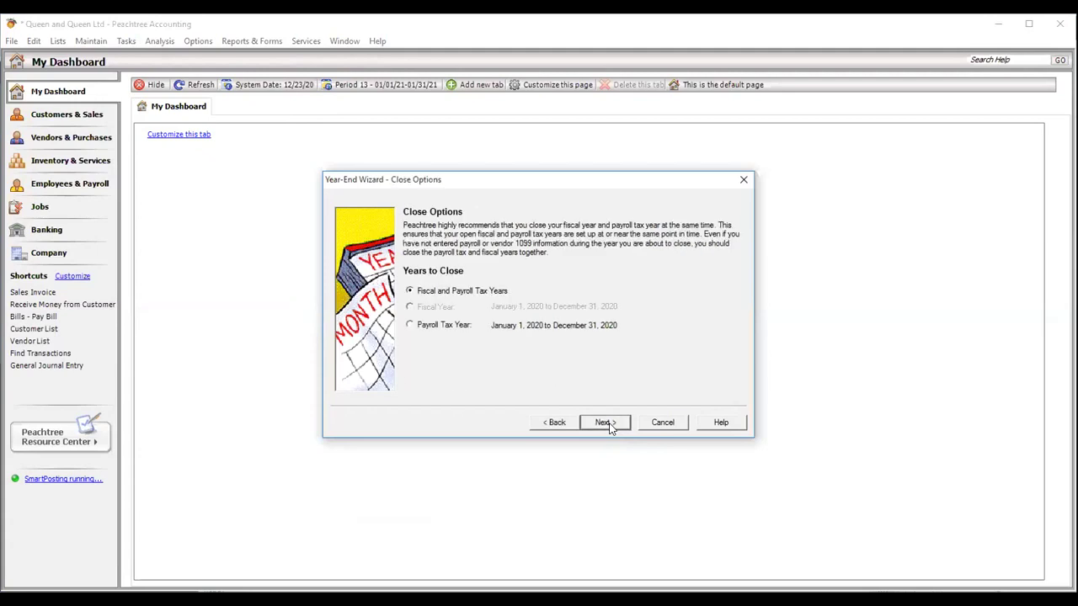
{"action": "left_click", "coordinate": [611, 426]}
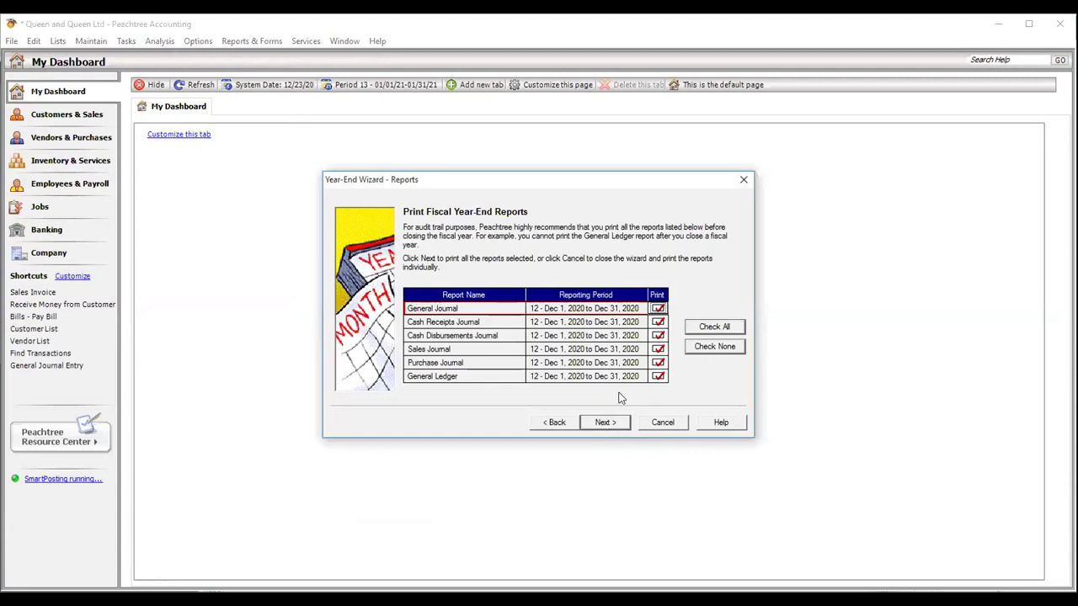
- Turn off printing for all year-end journals and the General Ledger, skipping the internal review
{"action": "left_click", "coordinate": [660, 327]}
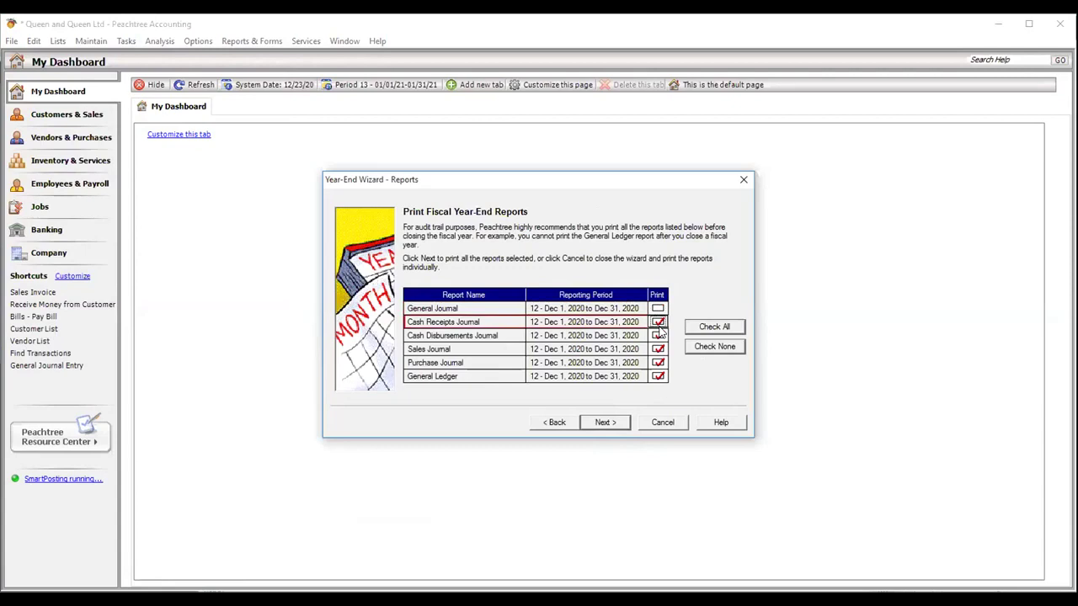
{"action": "left_click", "coordinate": [658, 322]}
{"action": "left_click", "coordinate": [658, 335]}
{"action": "left_click", "coordinate": [659, 362]}
{"action": "left_click", "coordinate": [658, 349]}
{"action": "left_click", "coordinate": [660, 378]}
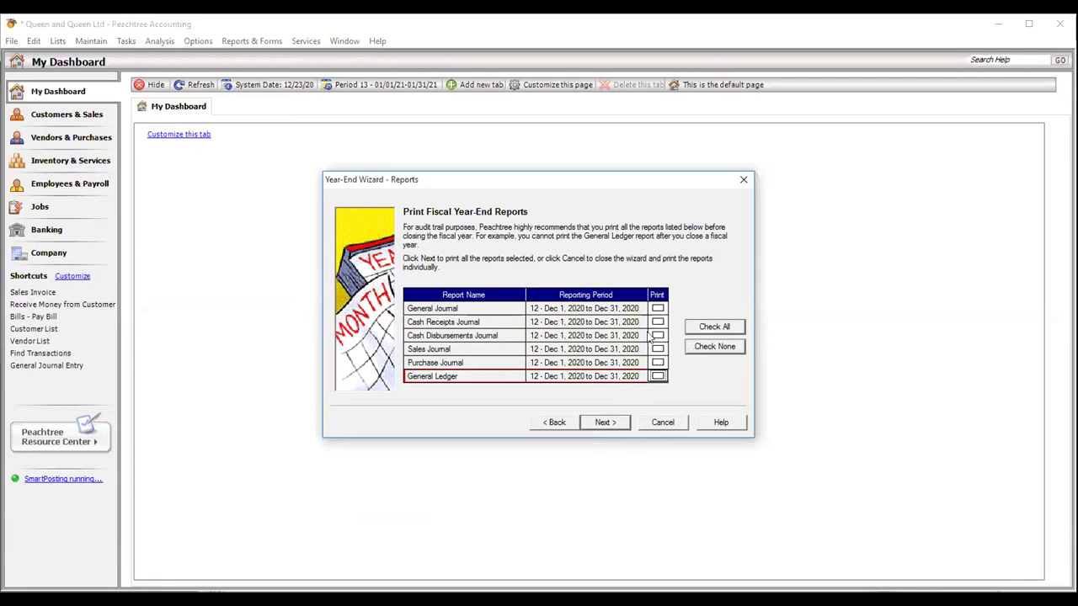
{"action": "key", "text": "Up"}
{"action": "key", "text": "Up"}
{"action": "key", "text": "Up"}
{"action": "key", "text": "Up"}
{"action": "key", "text": "Up"}
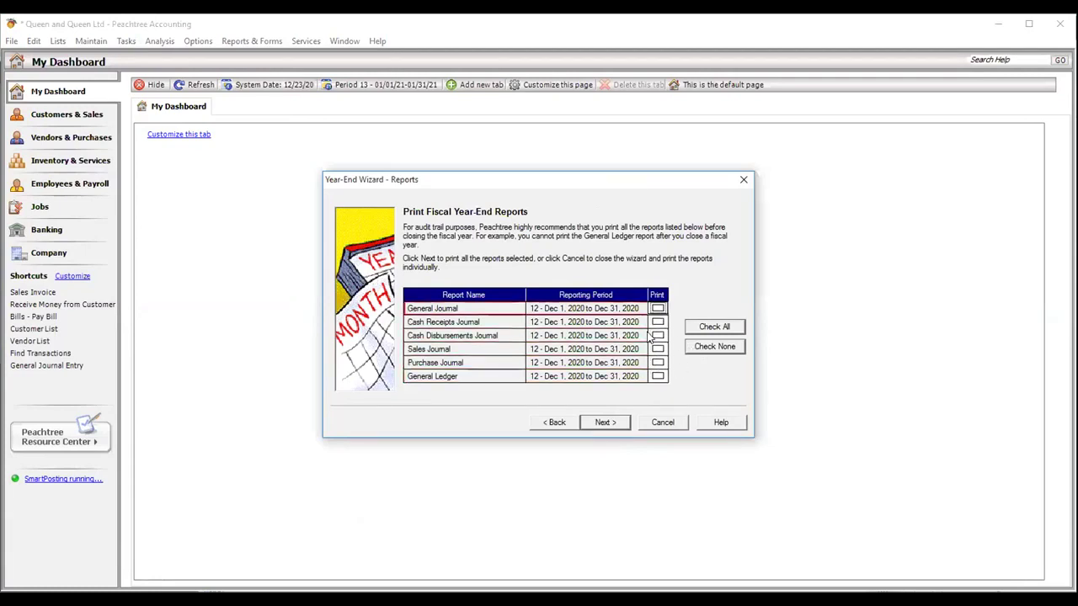
{"action": "key", "text": "Down"}
{"action": "key", "text": "Down"}
{"action": "key", "text": "Down"}
{"action": "key", "text": "Down"}
{"action": "key", "text": "Down"}
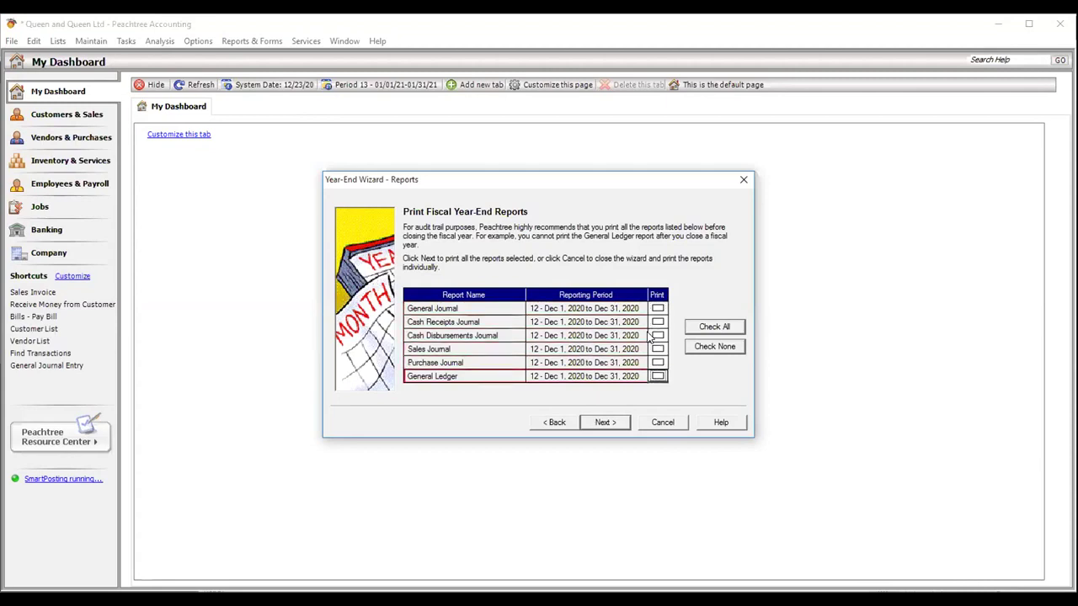
{"action": "left_click", "coordinate": [607, 425]}
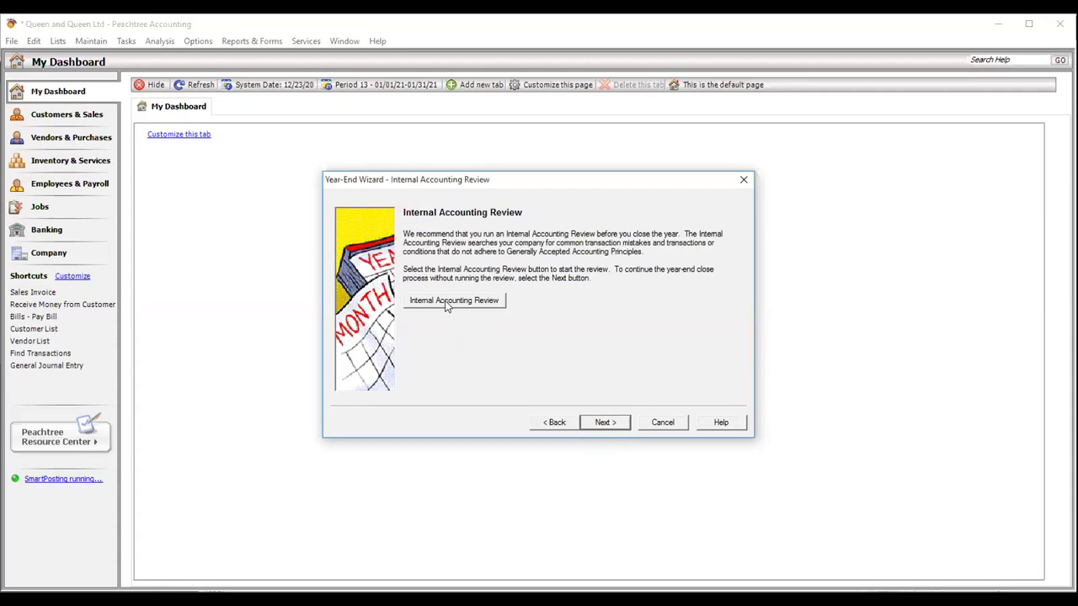
{"action": "left_click", "coordinate": [603, 425]}
{"action": "left_click", "coordinate": [443, 275]}
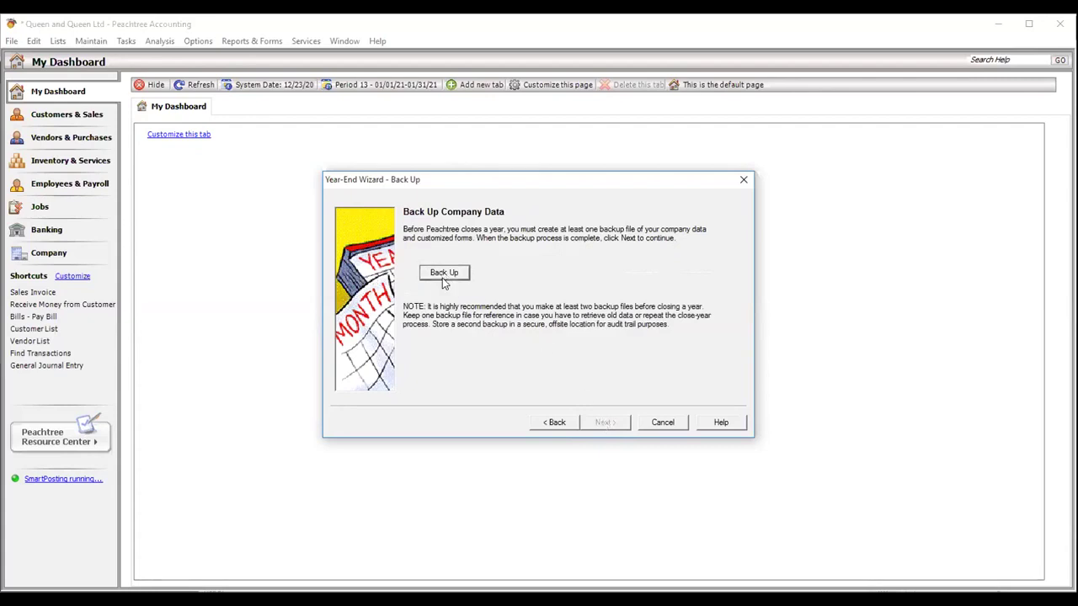
- Start the company backup and change the file name's date to 20201223
{"action": "left_click", "coordinate": [463, 379]}
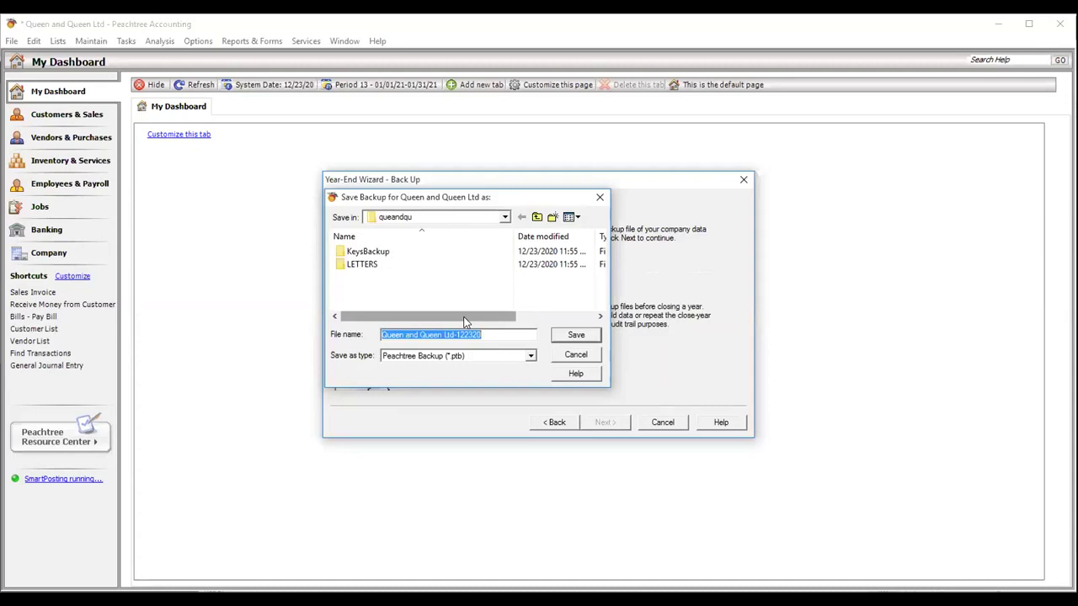
{"action": "mouse_move", "coordinate": [465, 321]}
{"action": "left_mouse_down"}
{"action": "mouse_move", "coordinate": [497, 321]}
{"action": "mouse_move", "coordinate": [465, 321]}
{"action": "left_mouse_up"}
{"action": "left_click", "coordinate": [489, 334]}
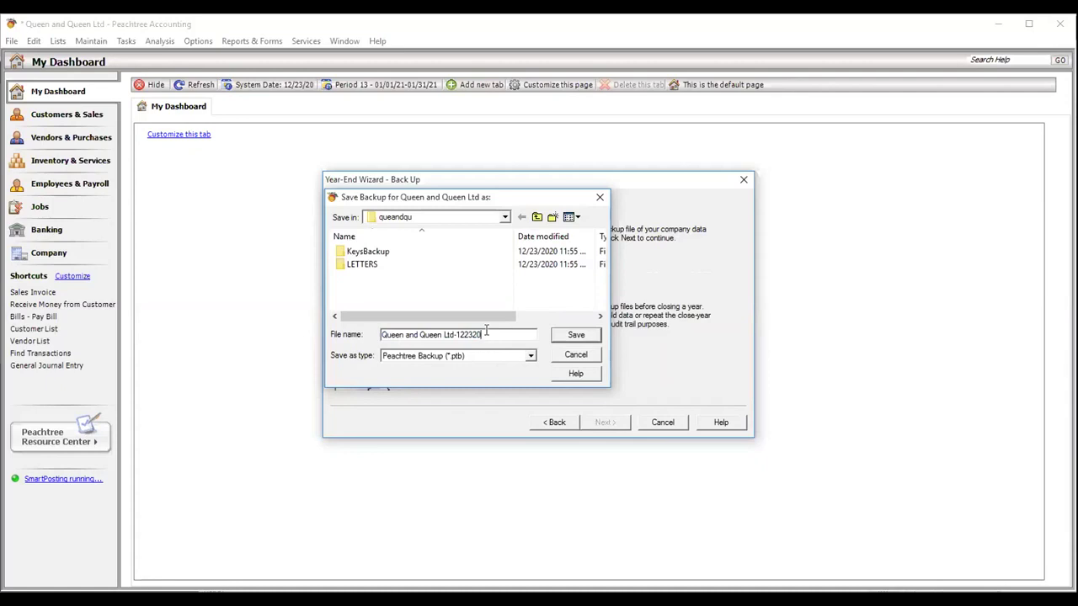
{"action": "key", "text": "BackSpace"}
{"action": "key", "text": "BackSpace"}
{"action": "key", "text": "BackSpace"}
{"action": "key", "text": "BackSpace"}
{"action": "key", "text": "BackSpace"}
{"action": "key", "text": "BackSpace"}
{"action": "type", "text": "20201223"}
- Save the backup to the Desktop and accept the 7.33MB size notice
{"action": "left_click", "coordinate": [505, 219]}
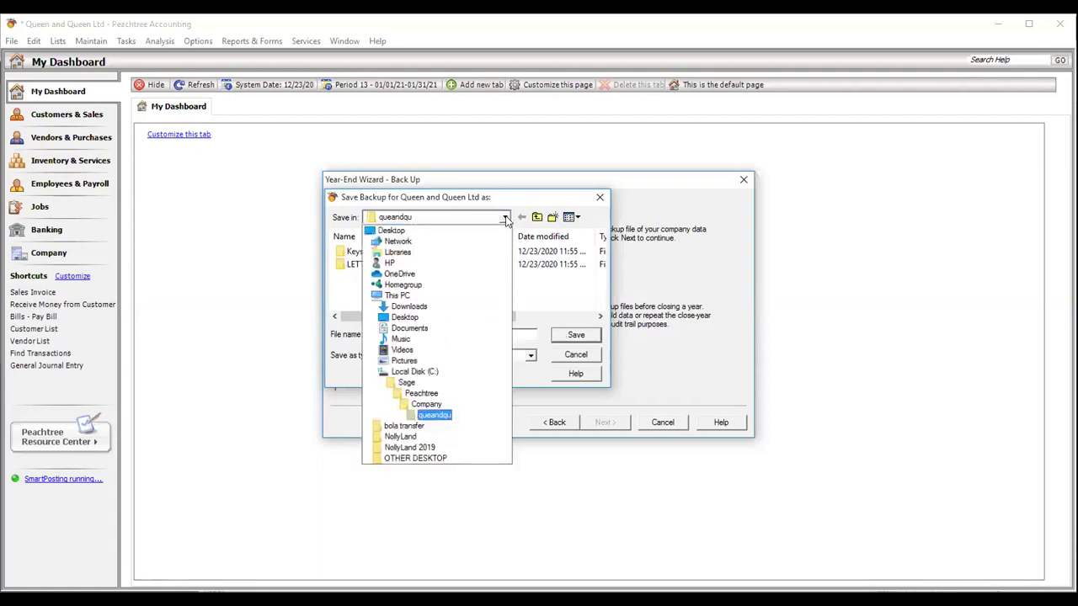
{"action": "left_click", "coordinate": [422, 233]}
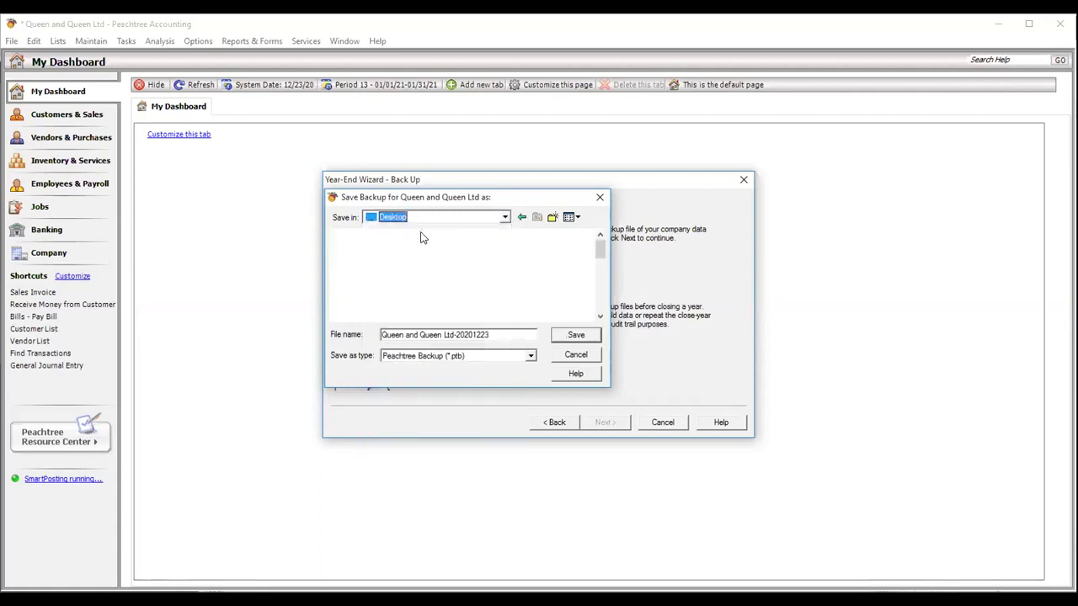
{"action": "left_click", "coordinate": [576, 336]}
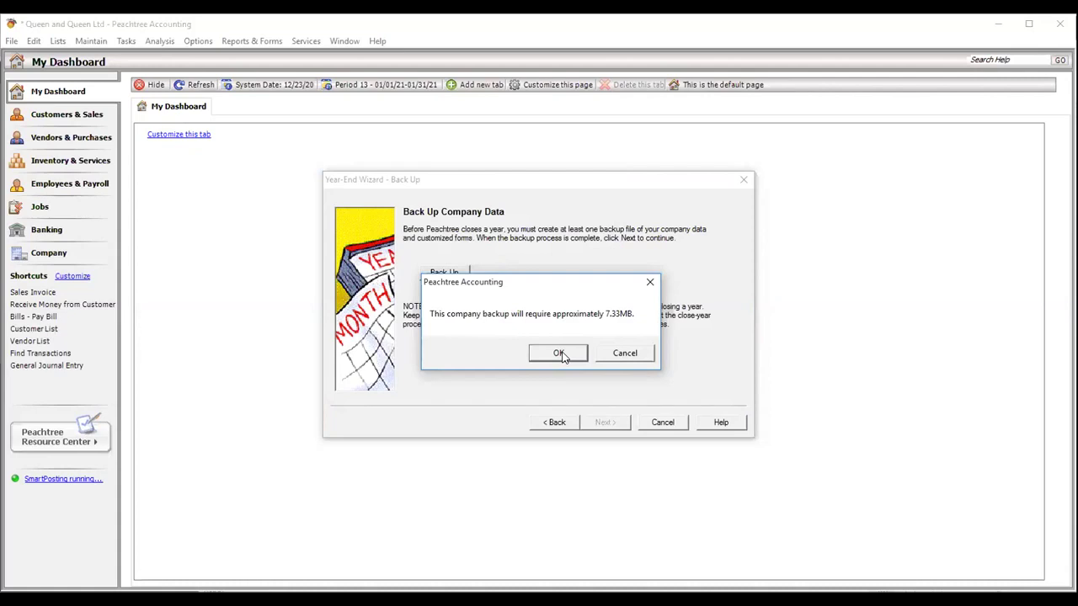
{"action": "left_click", "coordinate": [559, 353]}
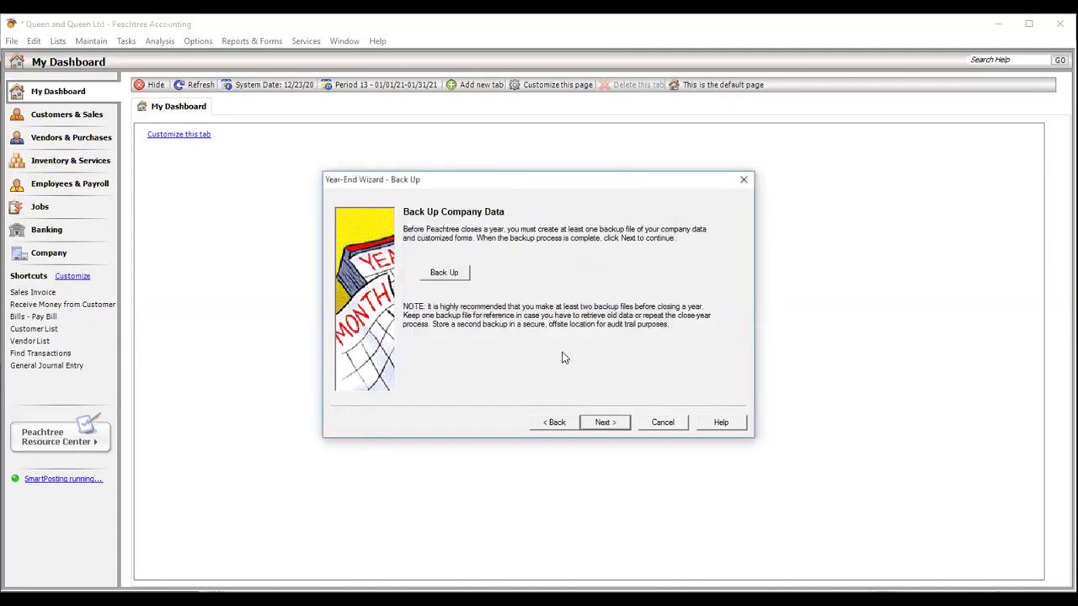
- Skip archiving, accept the 2021–2022 fiscal years, and close 2020 without data verification
{"action": "left_click", "coordinate": [598, 426]}
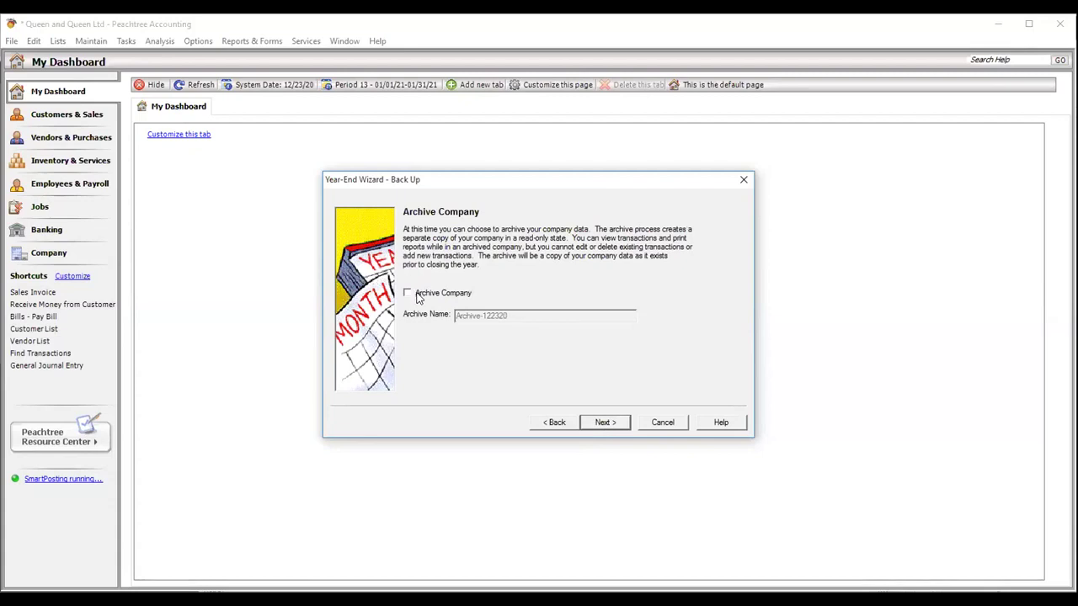
{"action": "left_click", "coordinate": [601, 424]}
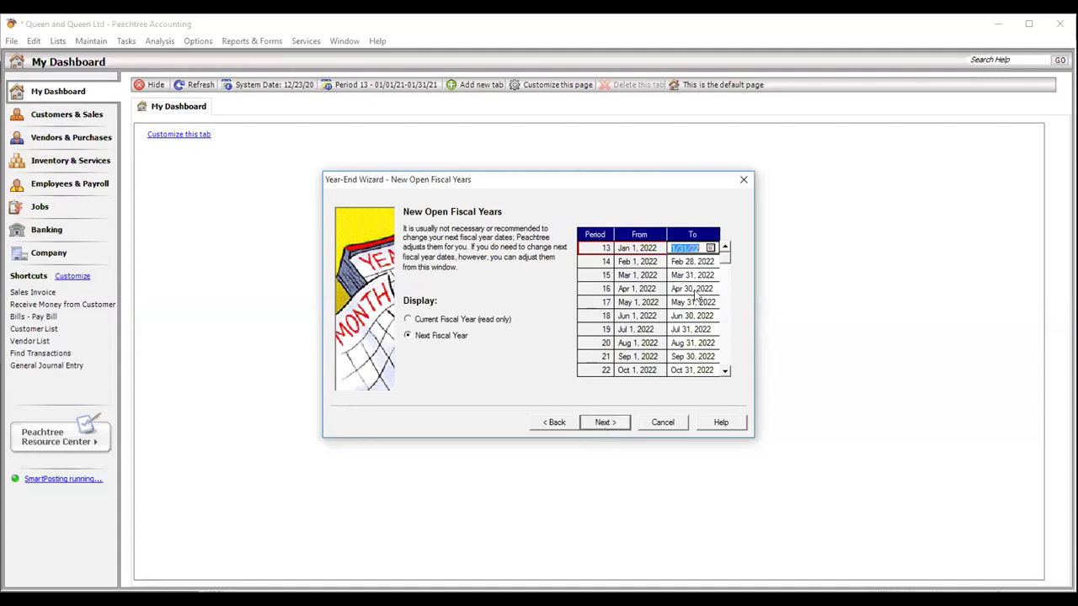
{"action": "left_click", "coordinate": [607, 423]}
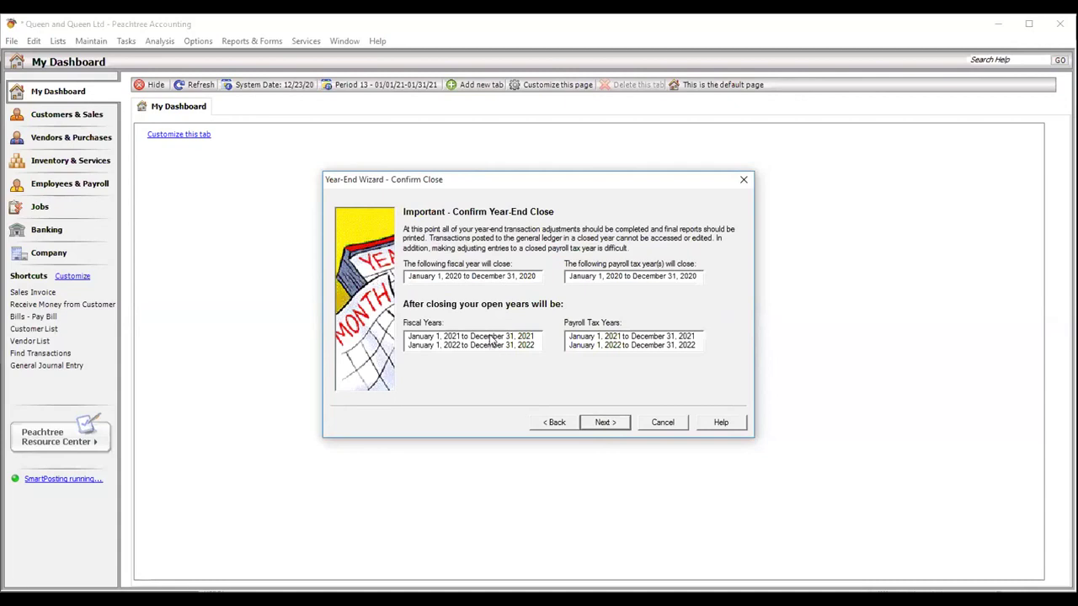
{"action": "left_click", "coordinate": [605, 423]}
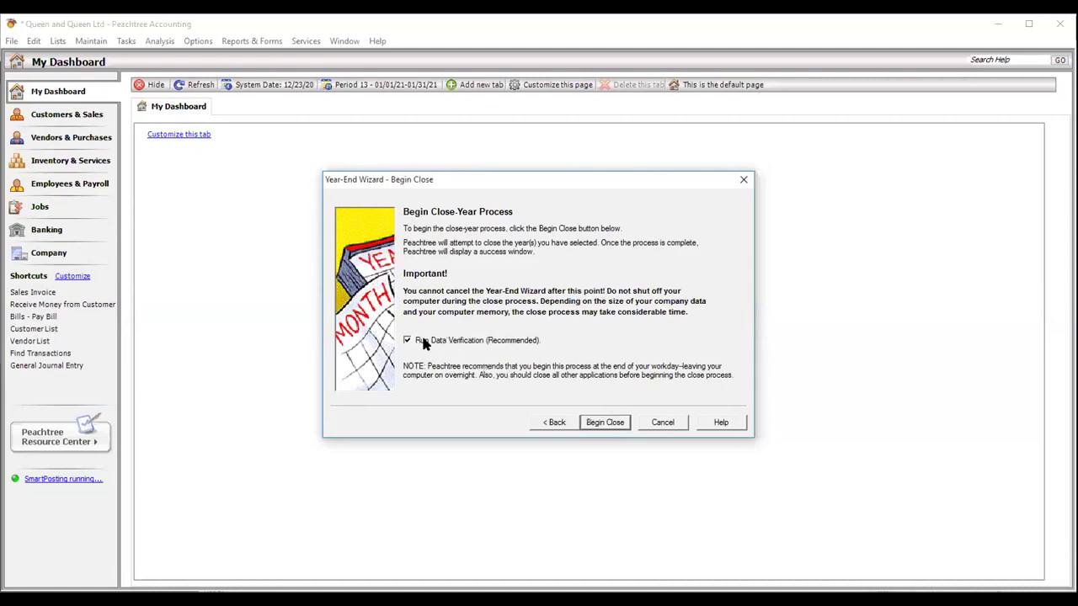
{"action": "left_click", "coordinate": [423, 340]}
{"action": "left_click", "coordinate": [602, 424]}
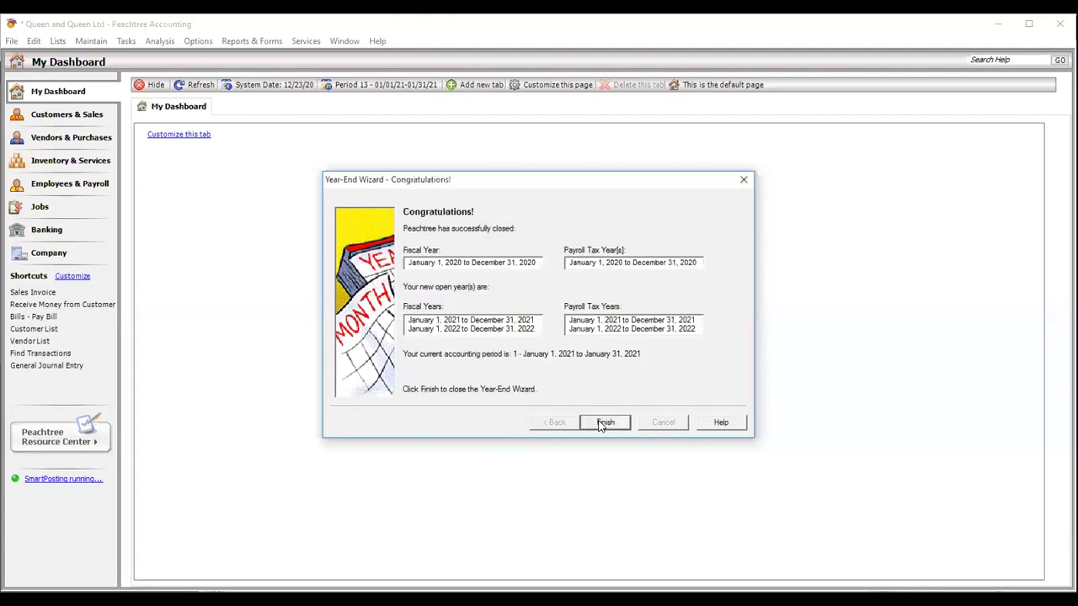
{"action": "left_click", "coordinate": [606, 423]}
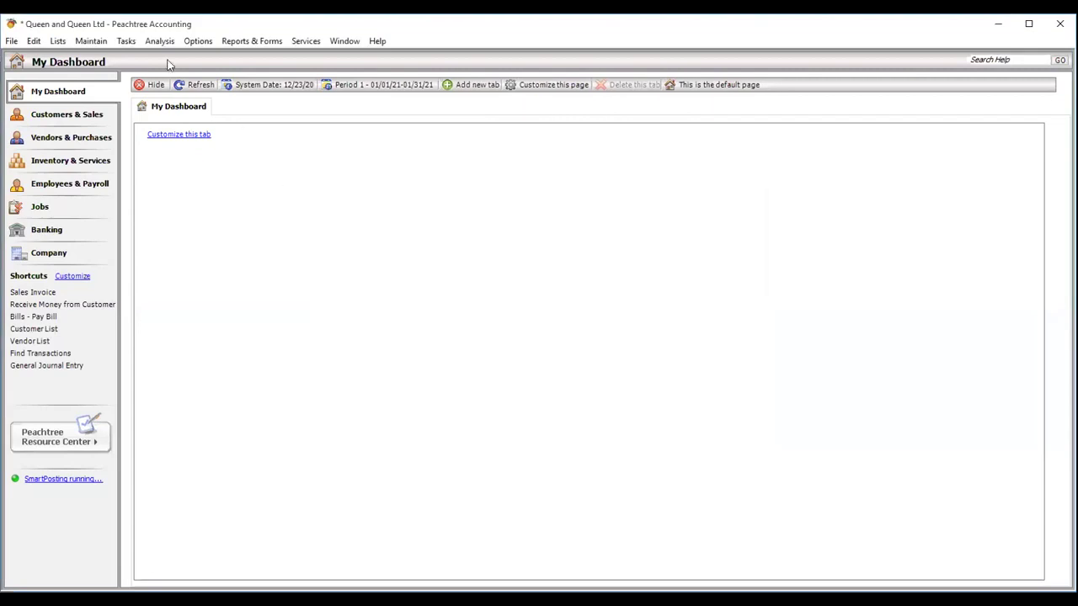
{"action": "left_click", "coordinate": [126, 41]}
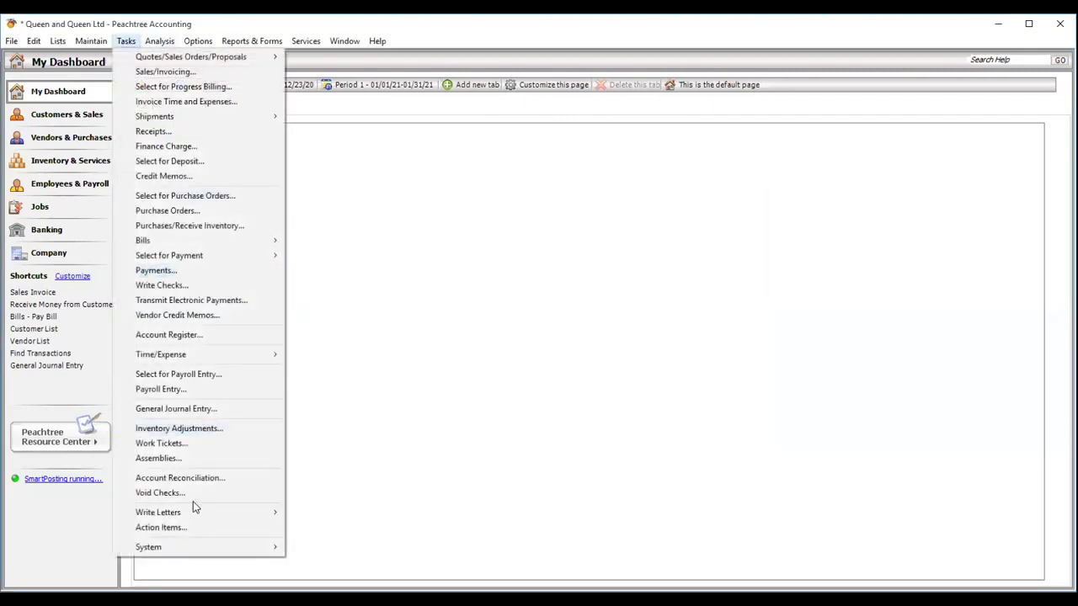
{"action": "mouse_move", "coordinate": [186, 549]}
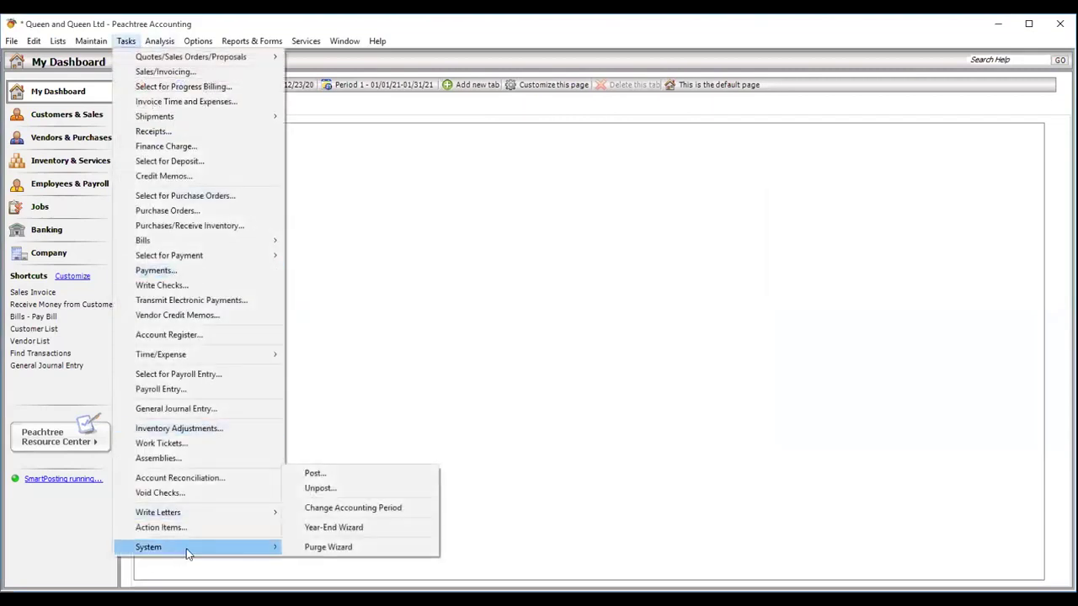
{"action": "left_click", "coordinate": [333, 511]}
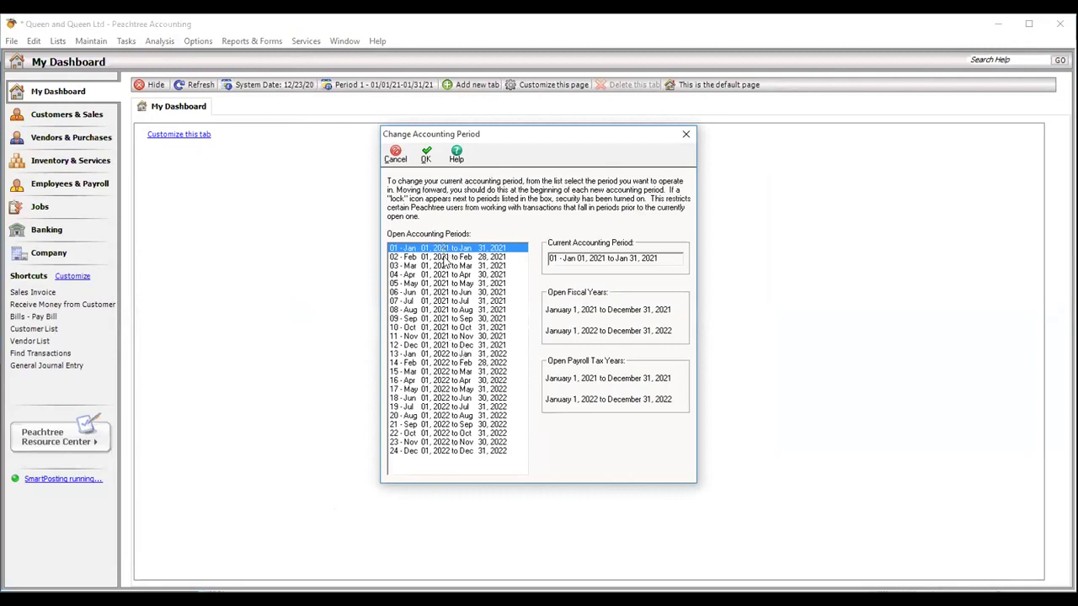
{"action": "left_click", "coordinate": [685, 135]}
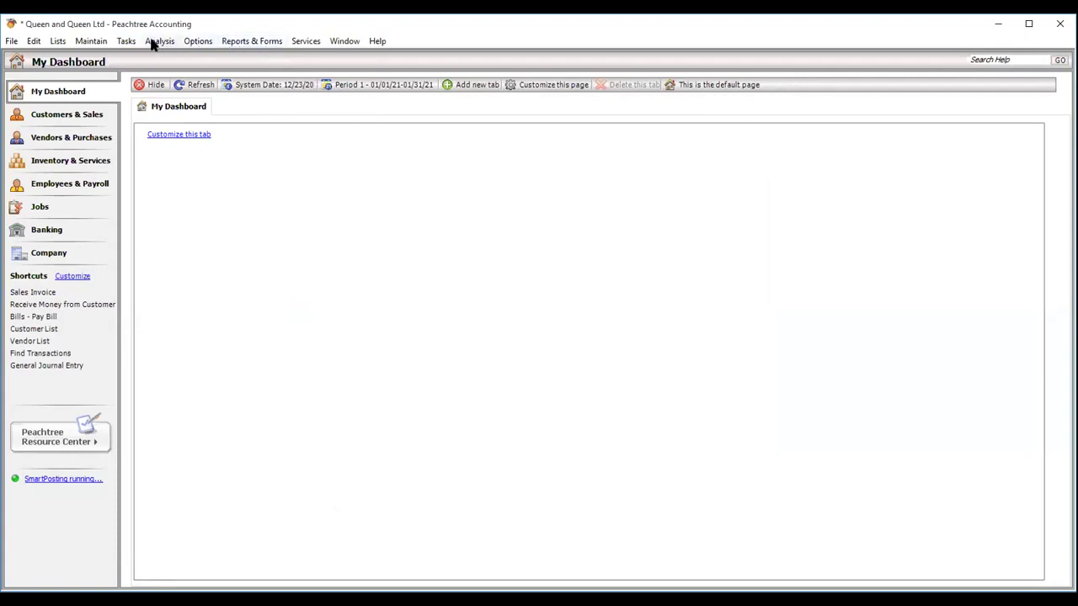
- Open the Sales Invoice List with the date range set to All Transactions
{"action": "left_click", "coordinate": [126, 42]}
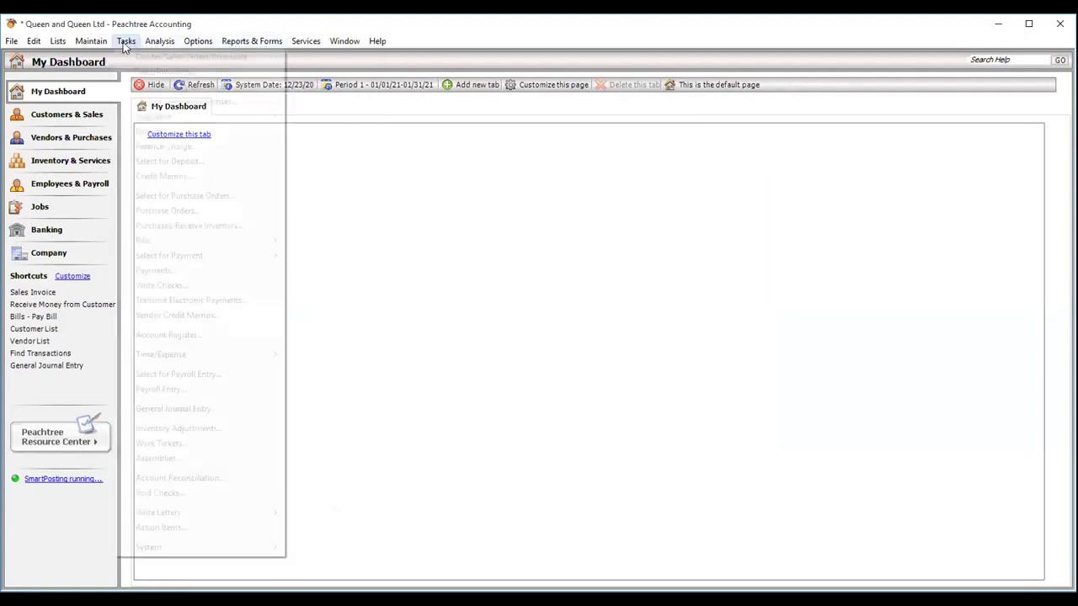
{"action": "left_click", "coordinate": [149, 72]}
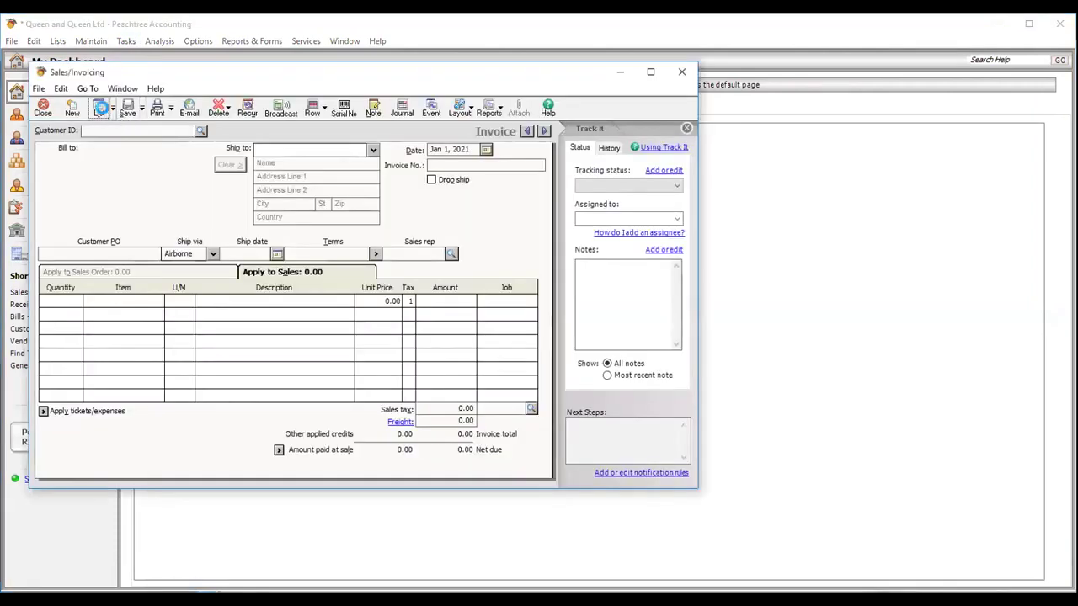
{"action": "left_click", "coordinate": [100, 108]}
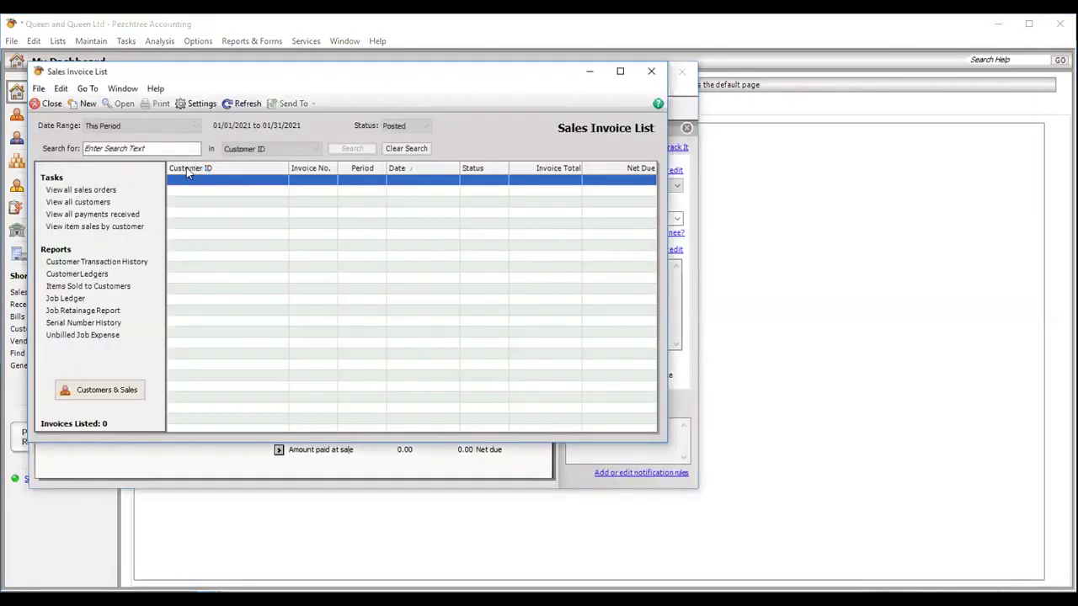
{"action": "left_click", "coordinate": [196, 126]}
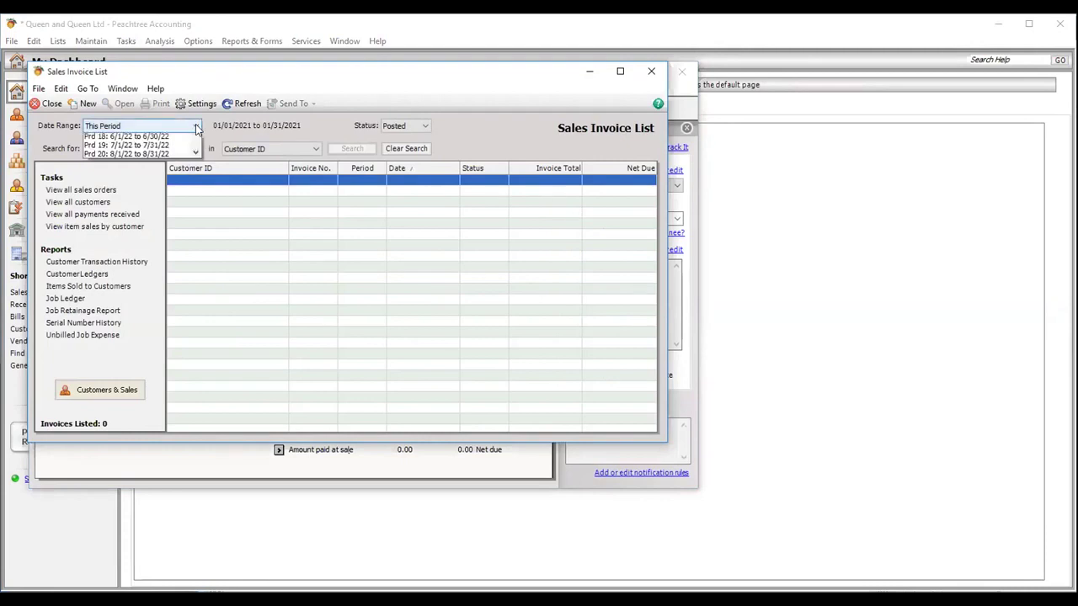
{"action": "scroll", "coordinate": [191, 161], "scroll_direction": "up", "scroll_amount": 1}
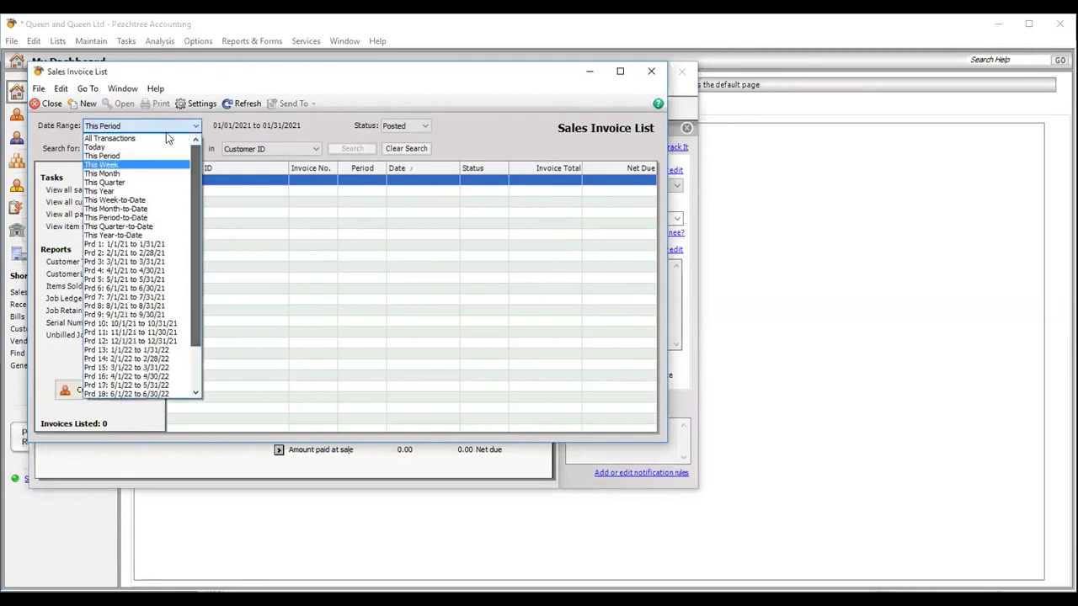
{"action": "left_click", "coordinate": [154, 137]}
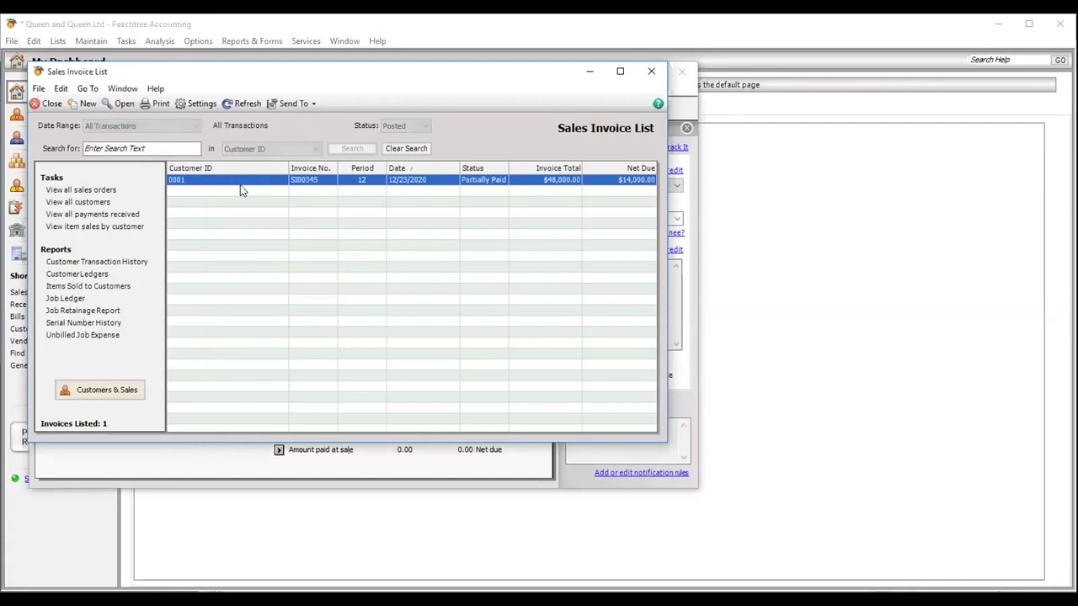
- Open the December 2020 invoice, try changing its 48,000.00 amount, and close without saving
{"action": "double_click", "coordinate": [238, 184]}
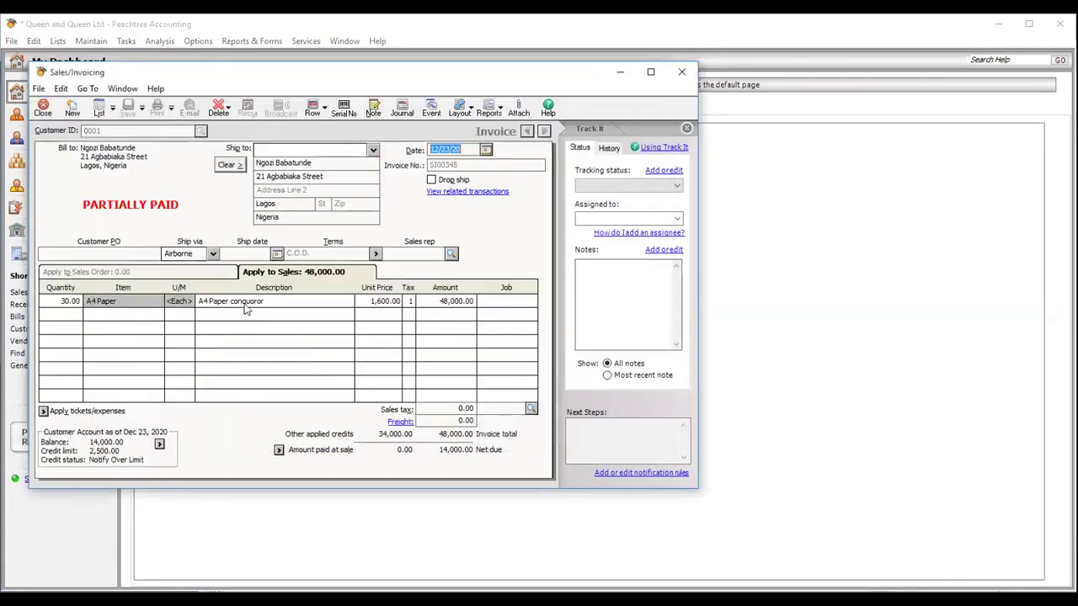
{"action": "left_click", "coordinate": [249, 304]}
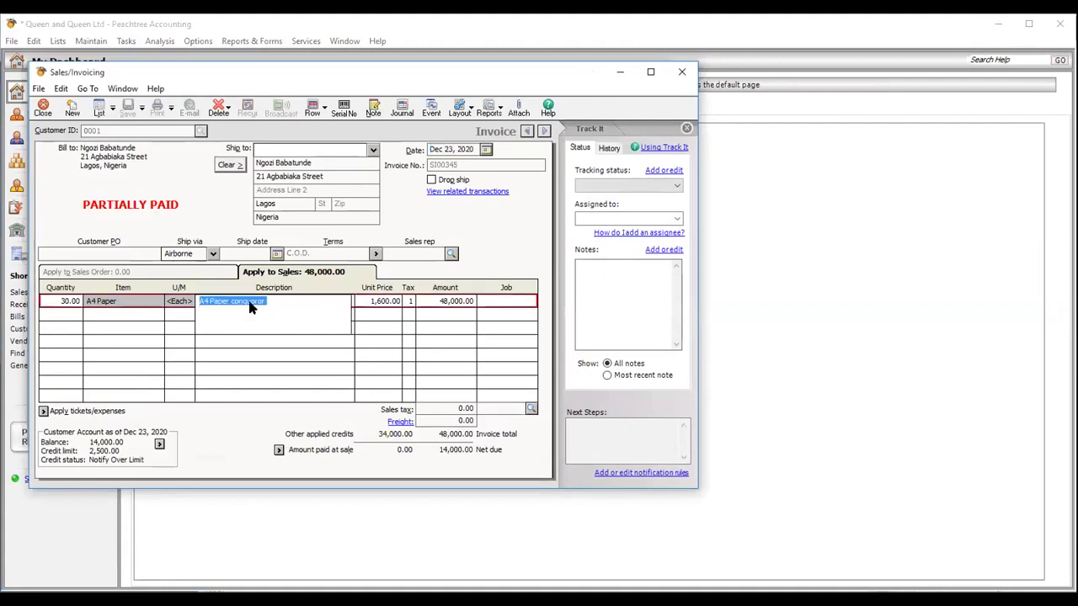
{"action": "left_click", "coordinate": [456, 300]}
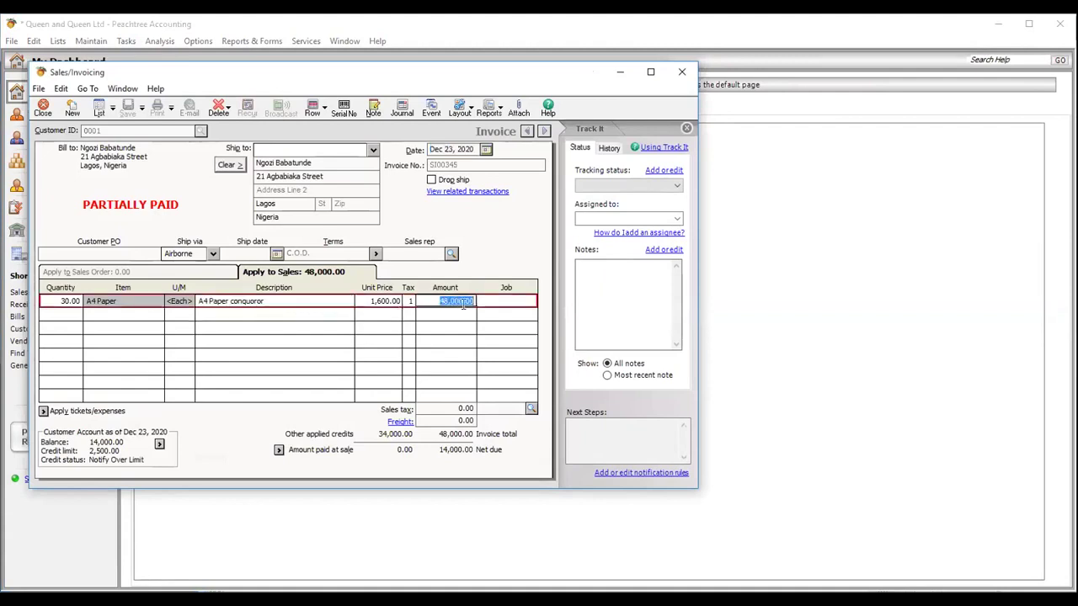
{"action": "type", "text": "33333"}
{"action": "left_click", "coordinate": [682, 75]}
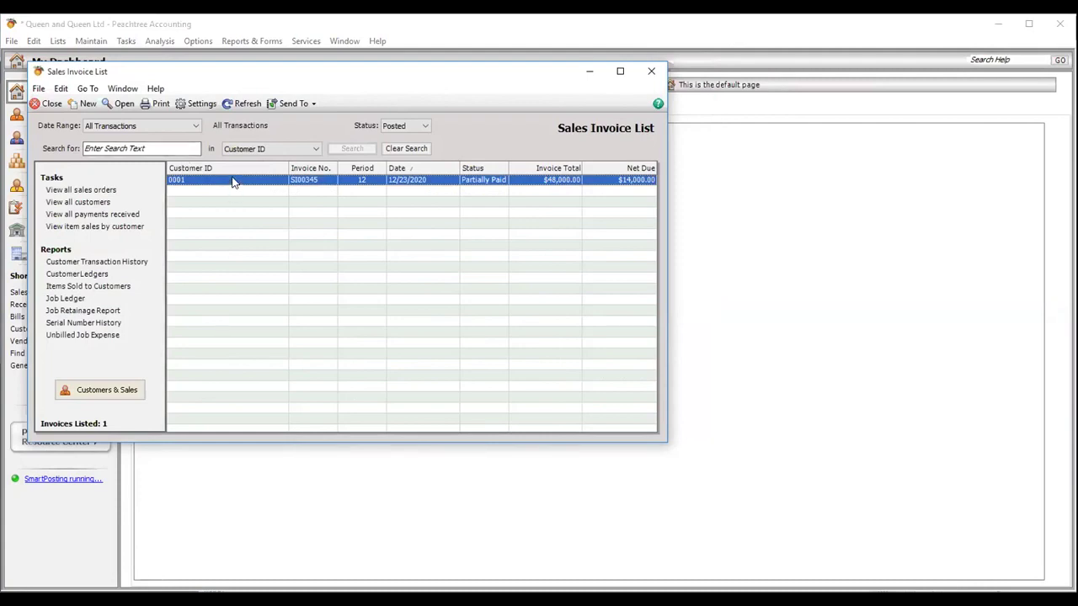
- Close the Sales Invoice List, browse the Maintain menu, and move to the File menu
{"action": "left_click", "coordinate": [48, 103]}
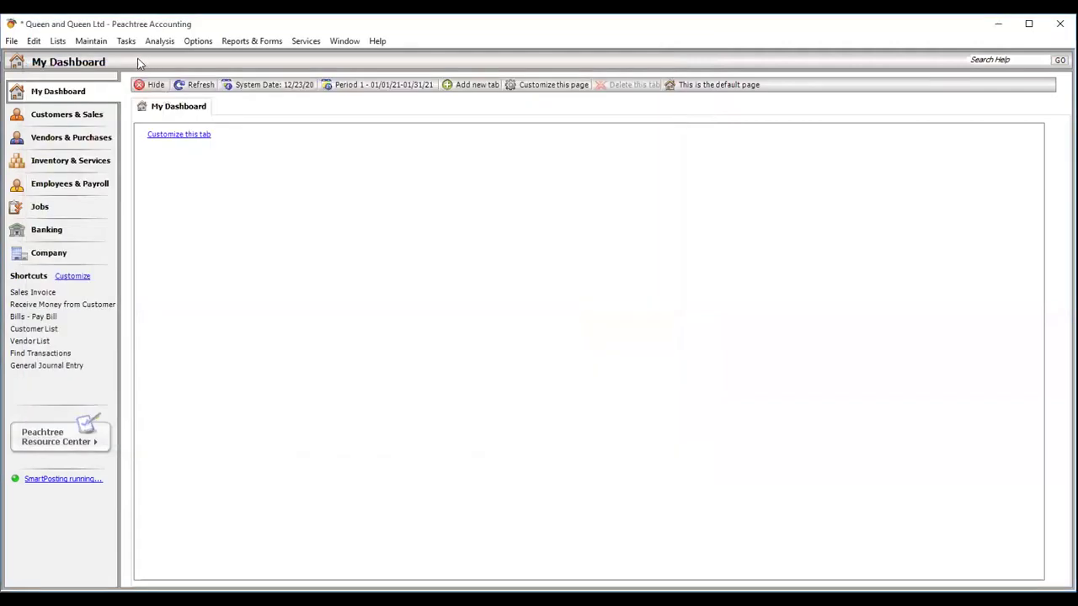
{"action": "left_click", "coordinate": [87, 42]}
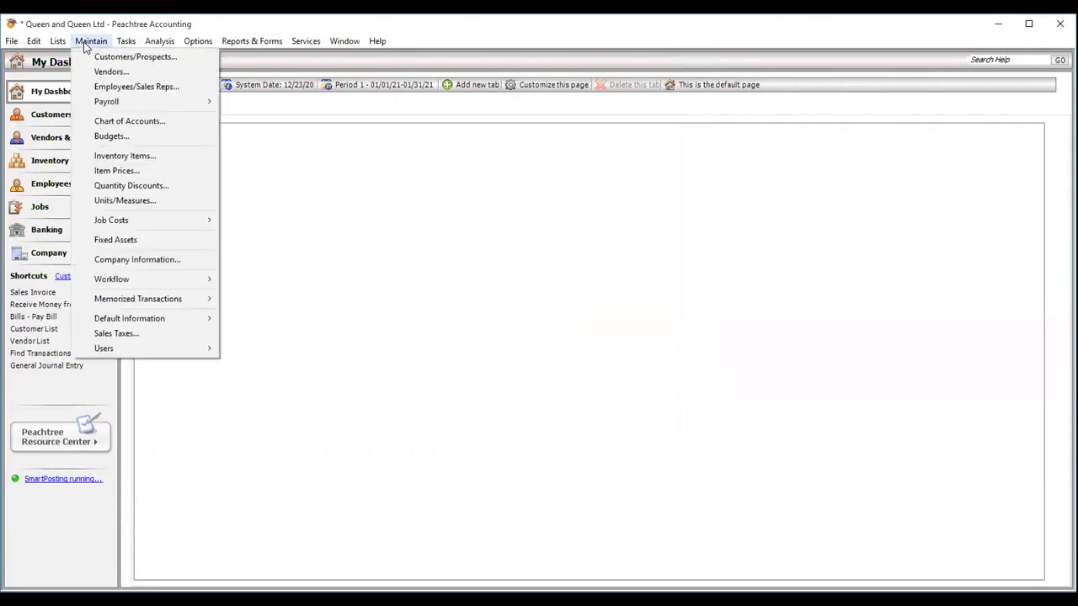
{"action": "left_click", "coordinate": [529, 450]}
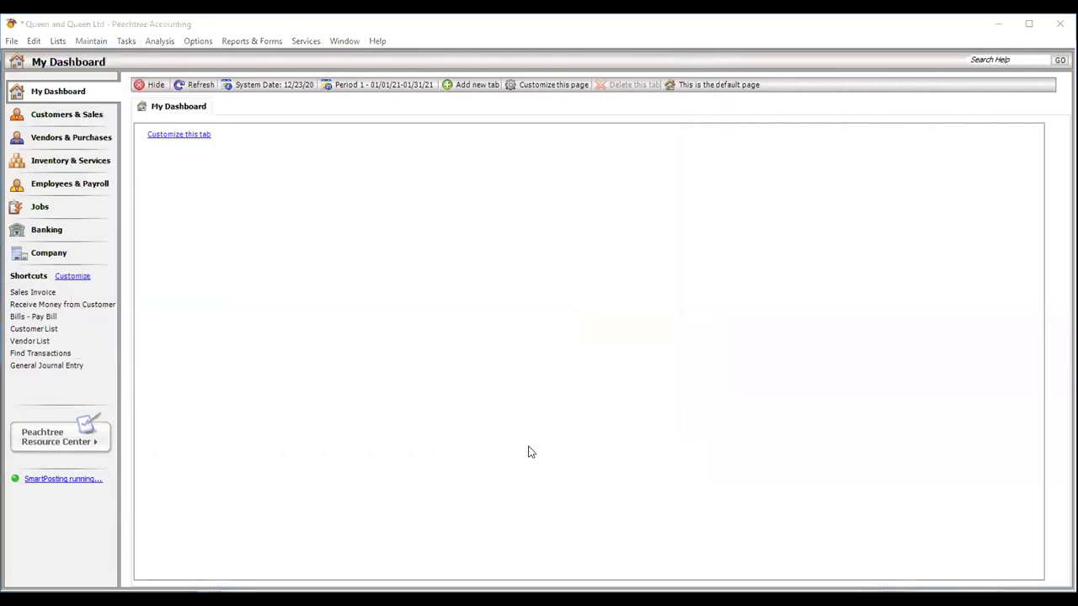
{"action": "left_click", "coordinate": [88, 41]}
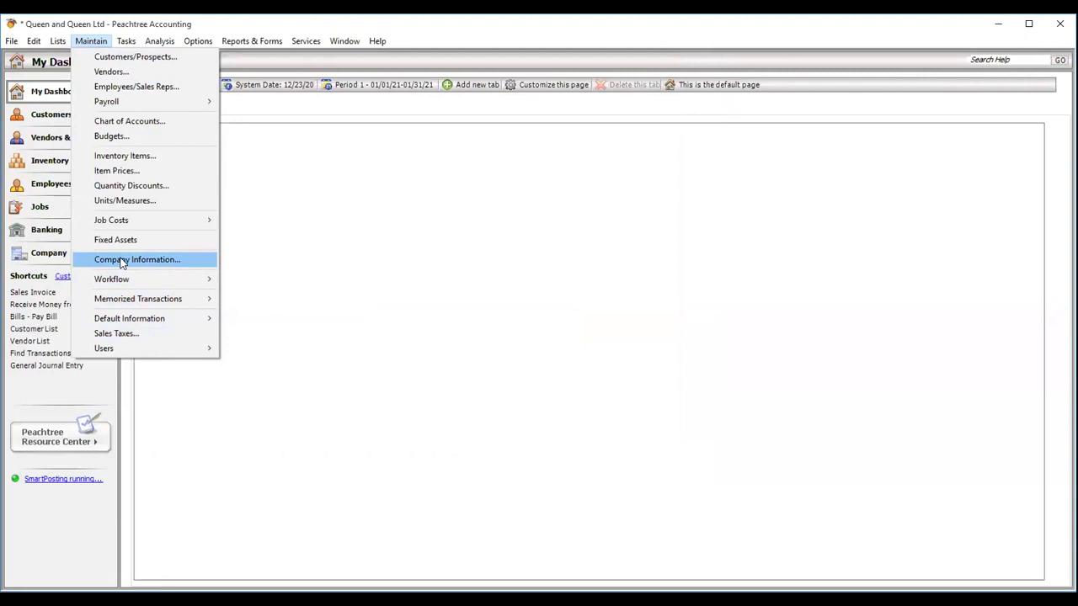
{"action": "mouse_move", "coordinate": [237, 41]}
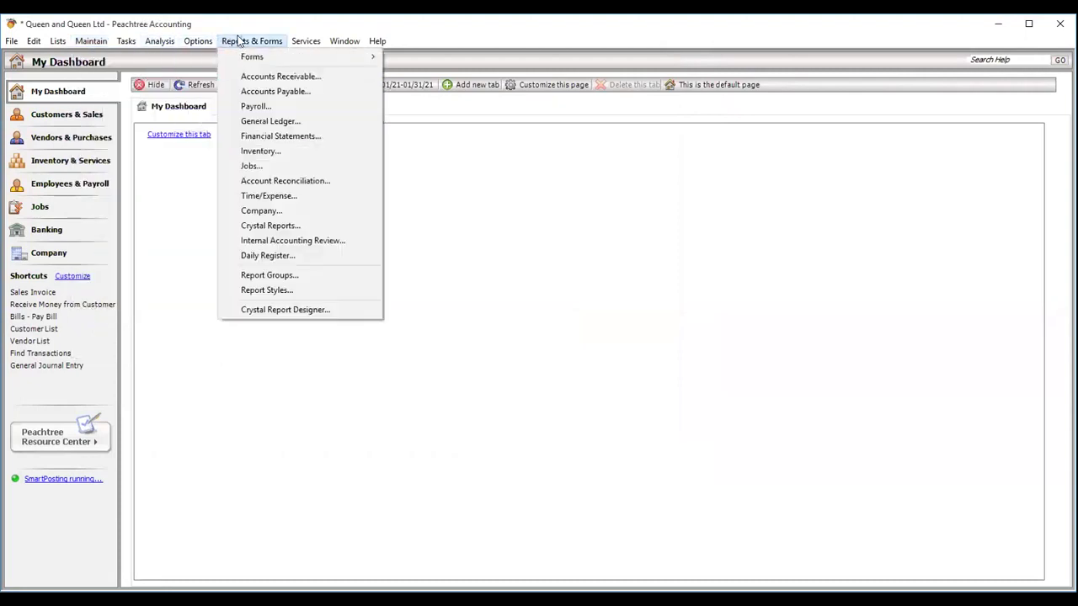
{"action": "mouse_move", "coordinate": [12, 44]}
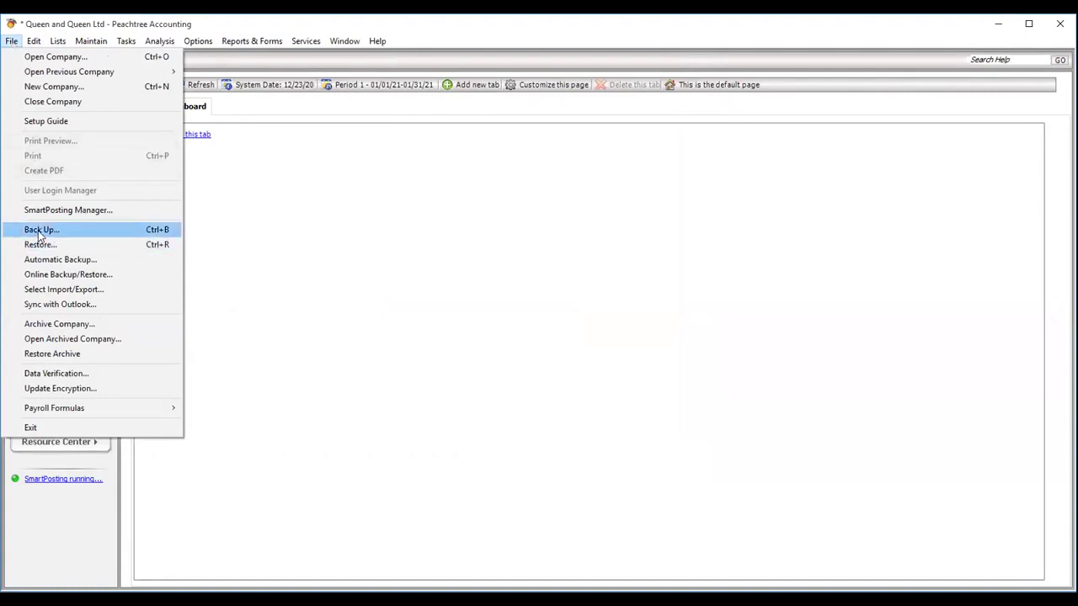
- Save a Peachtree Backup (*.ptb) of Queen and Queen Ltd to the Desktop, accepting the 7.41MB size
{"action": "left_click", "coordinate": [41, 232]}
{"action": "left_click", "coordinate": [455, 380]}
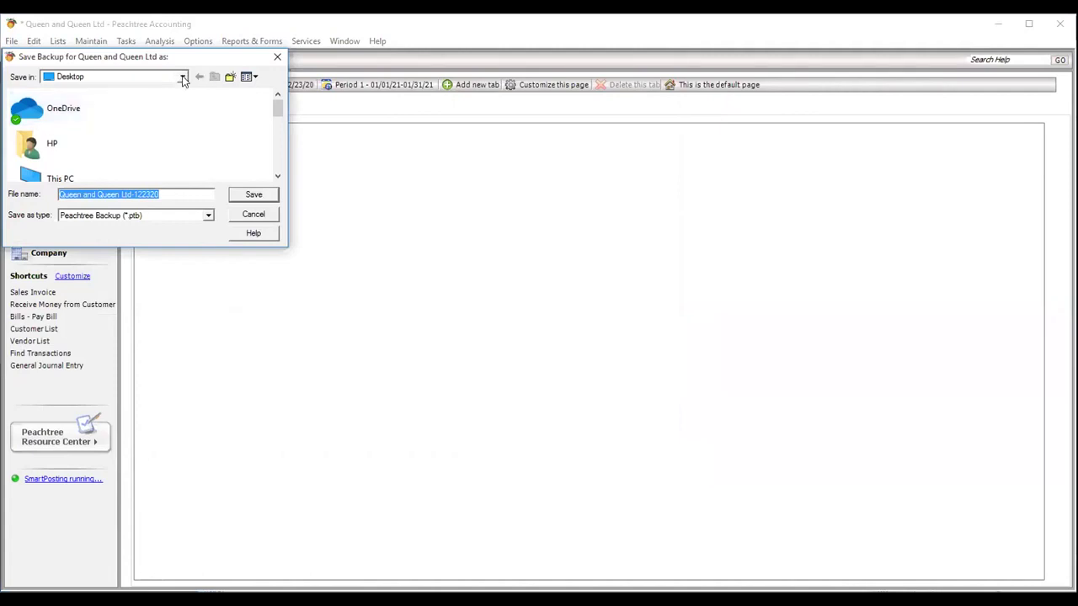
{"action": "left_click", "coordinate": [253, 196]}
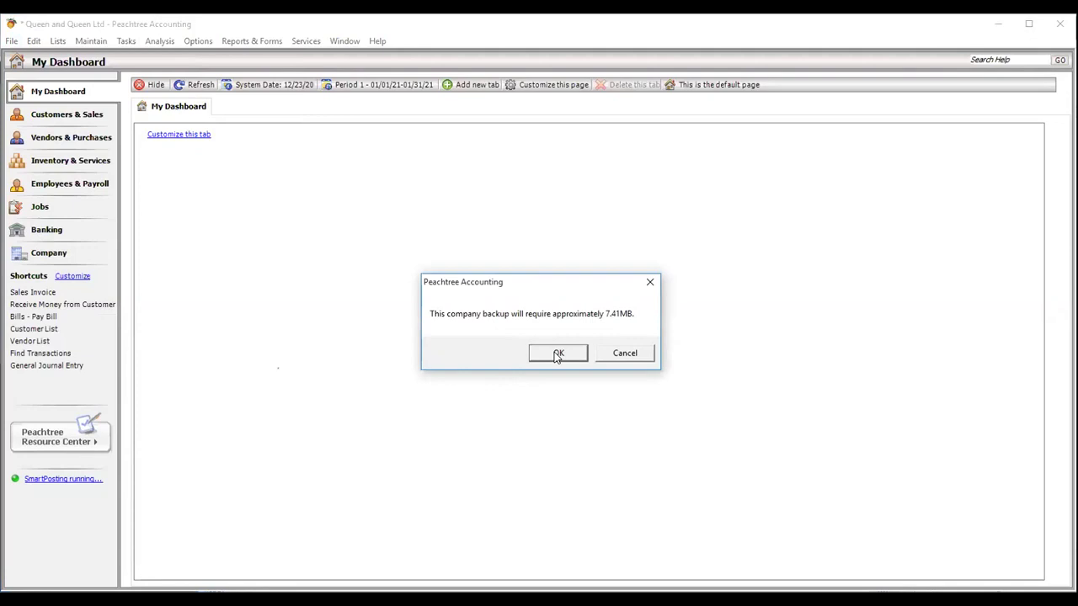
{"action": "left_click", "coordinate": [556, 357]}
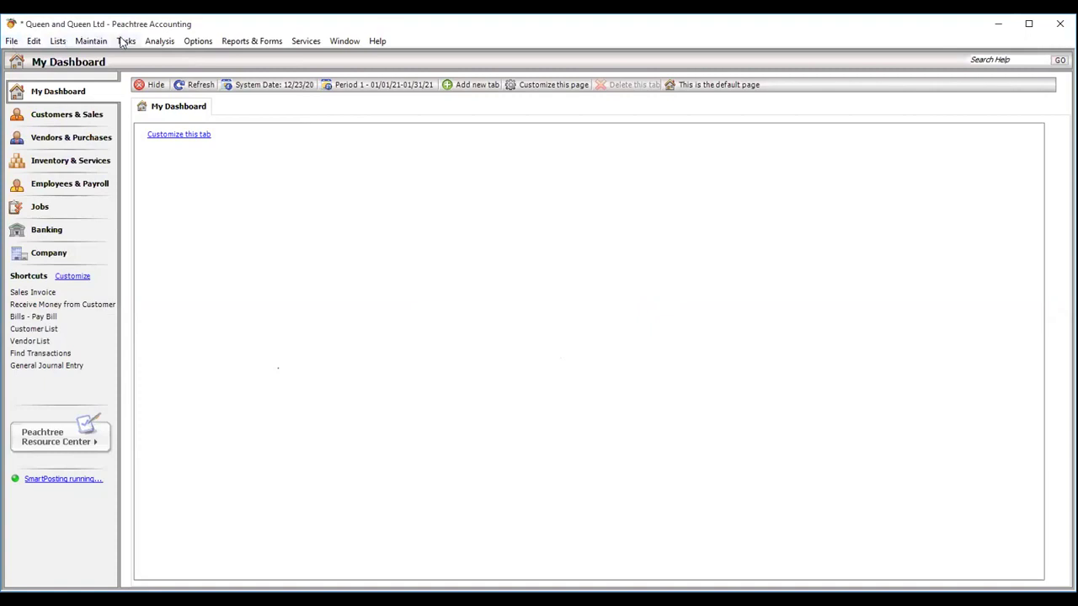
- Start a restore and select the Queen and Queen Ltd-20201223.ptb backup file
{"action": "left_click", "coordinate": [6, 42]}
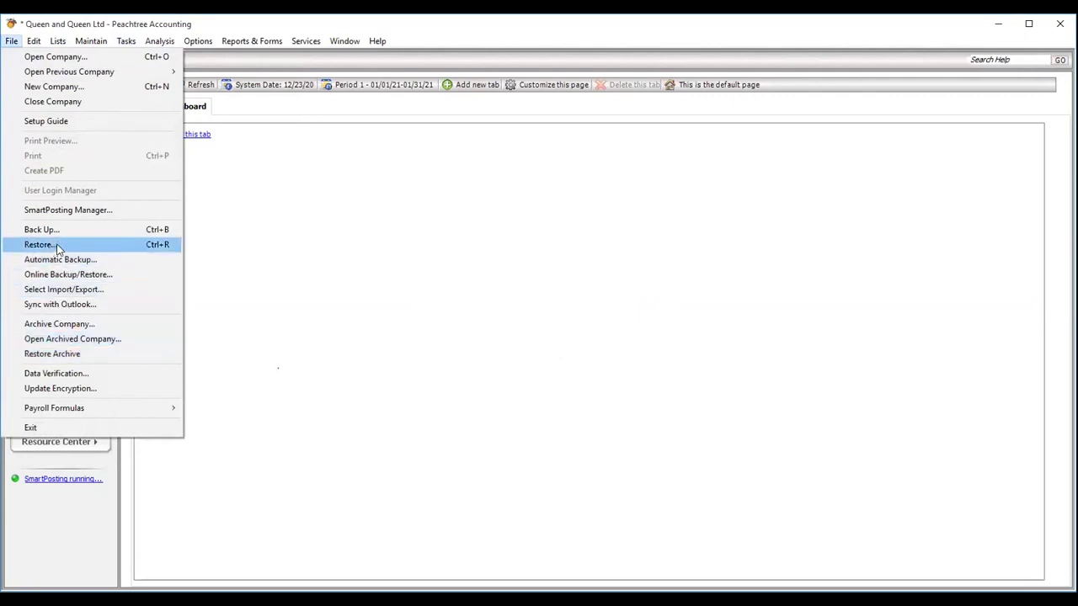
{"action": "left_click", "coordinate": [56, 248]}
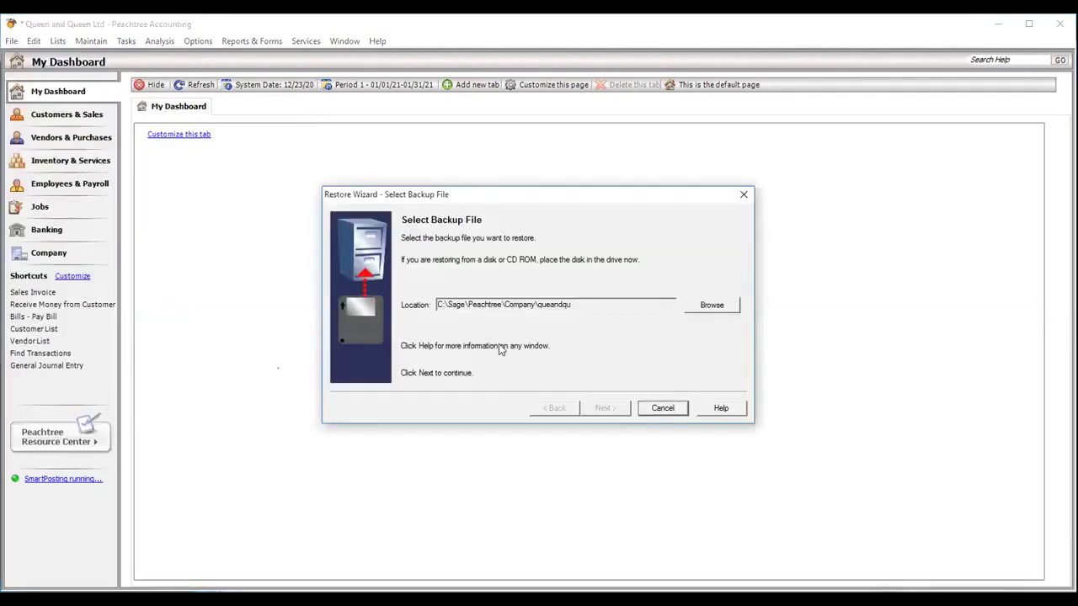
{"action": "left_click", "coordinate": [710, 305]}
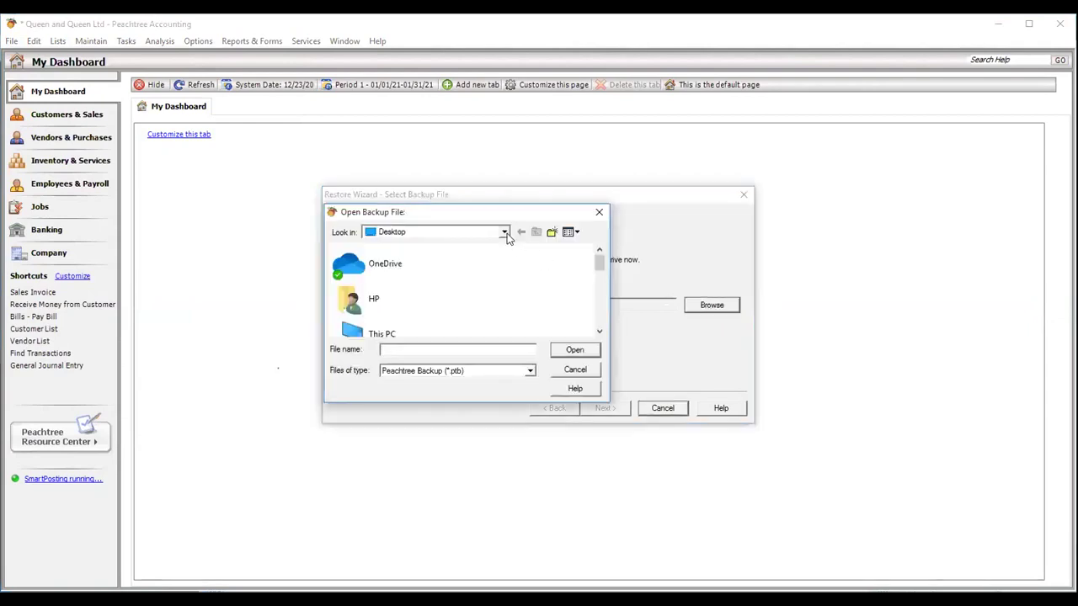
{"action": "left_click_drag", "start_coordinate": [598, 263], "coordinate": [604, 333]}
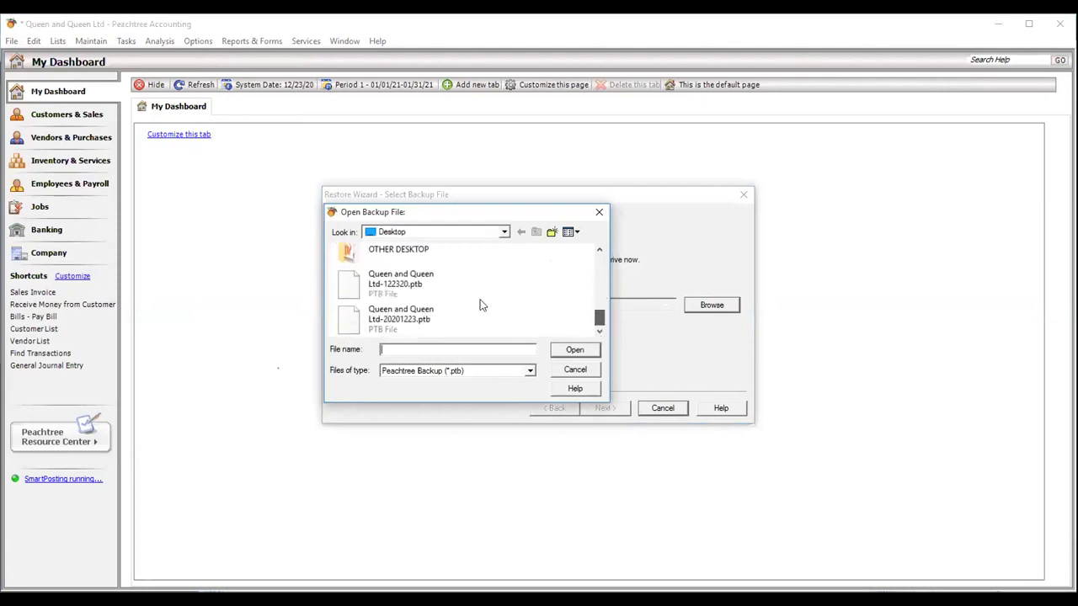
{"action": "left_click", "coordinate": [397, 318]}
{"action": "left_click", "coordinate": [574, 350]}
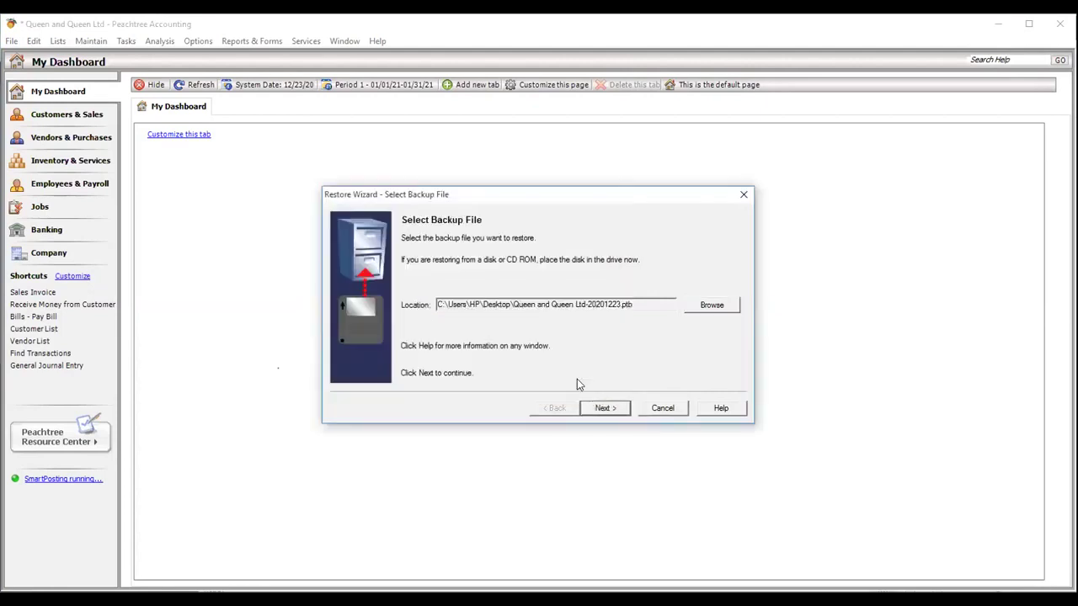
{"action": "left_click", "coordinate": [603, 410]}
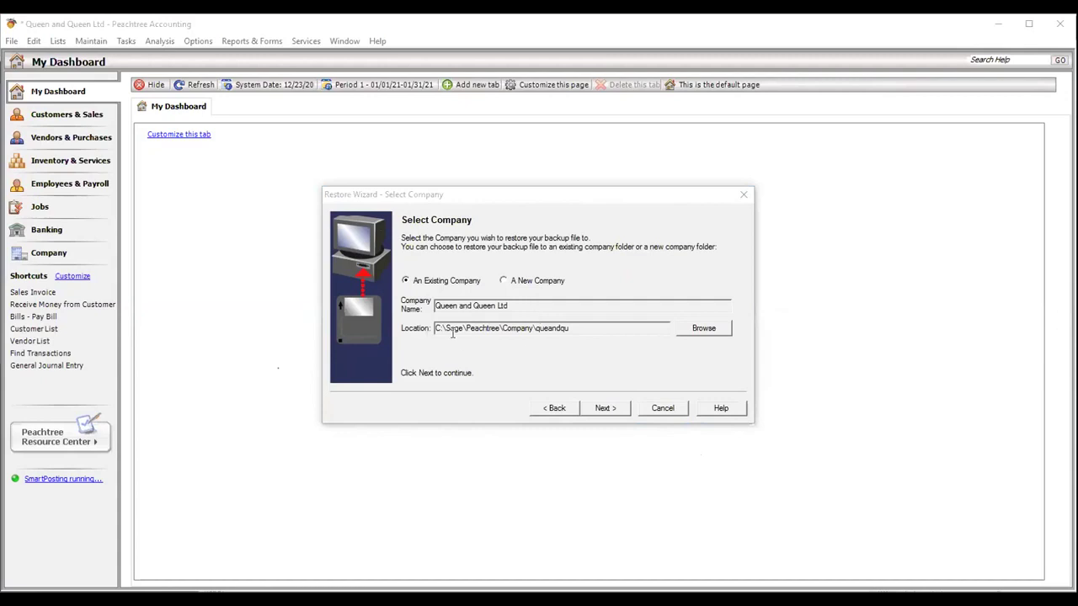
- Restore into the existing company with Company Data and Customized Forms, then finish
{"action": "left_click", "coordinate": [520, 282]}
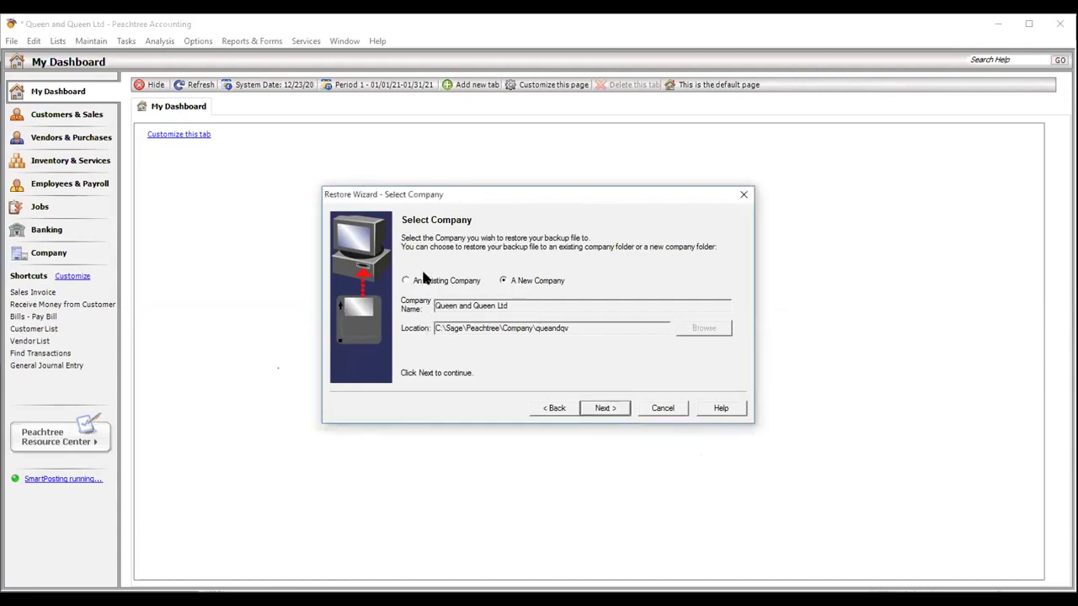
{"action": "left_click", "coordinate": [424, 280]}
{"action": "left_click", "coordinate": [605, 410]}
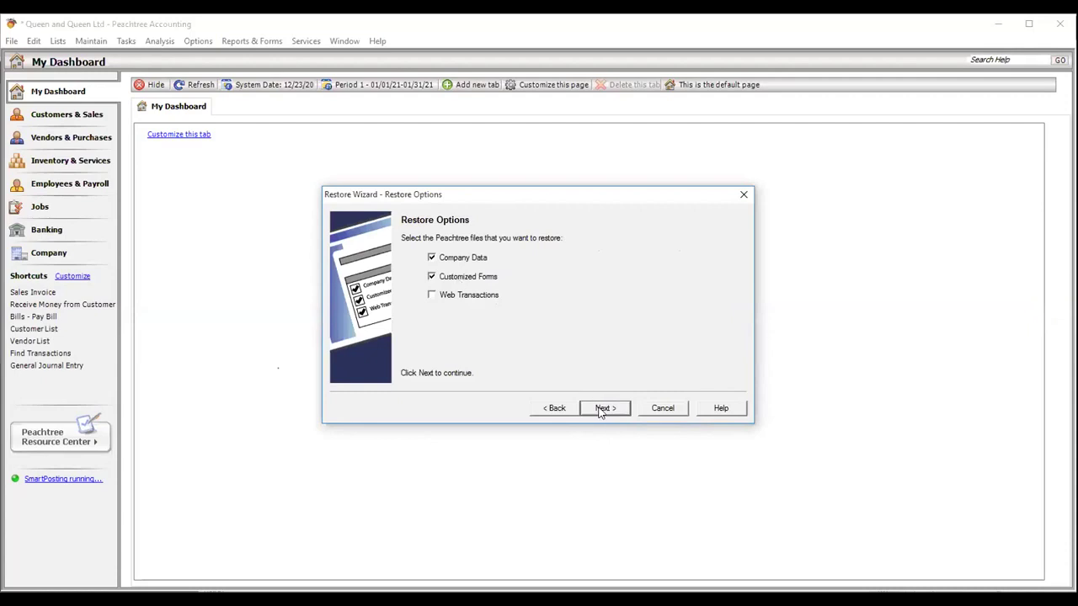
{"action": "left_click", "coordinate": [601, 408]}
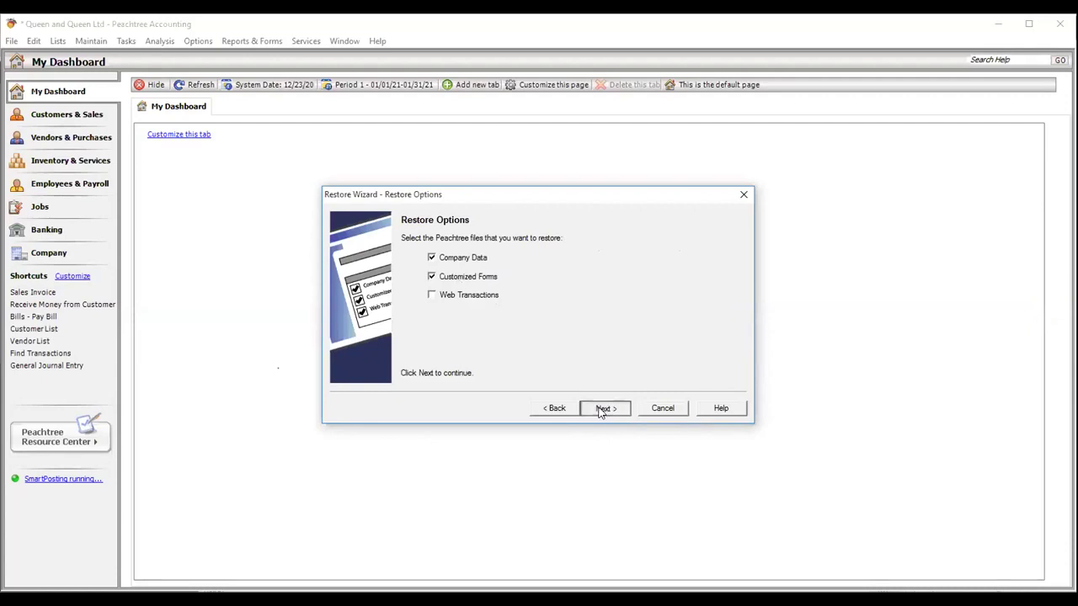
{"action": "left_click", "coordinate": [603, 409]}
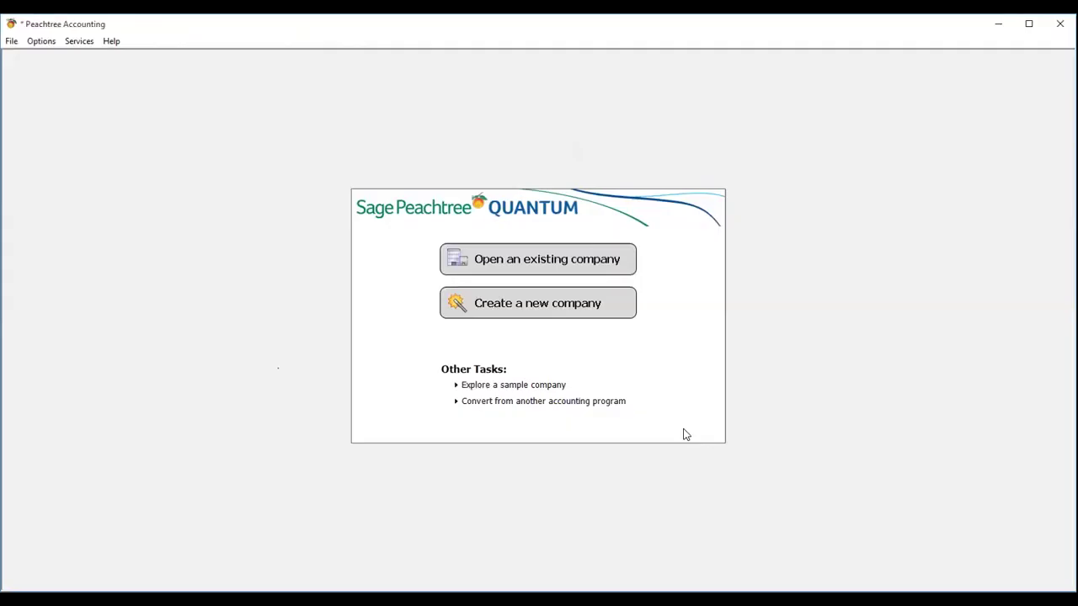
{"action": "left_click", "coordinate": [532, 264]}
{"action": "left_click", "coordinate": [667, 310]}
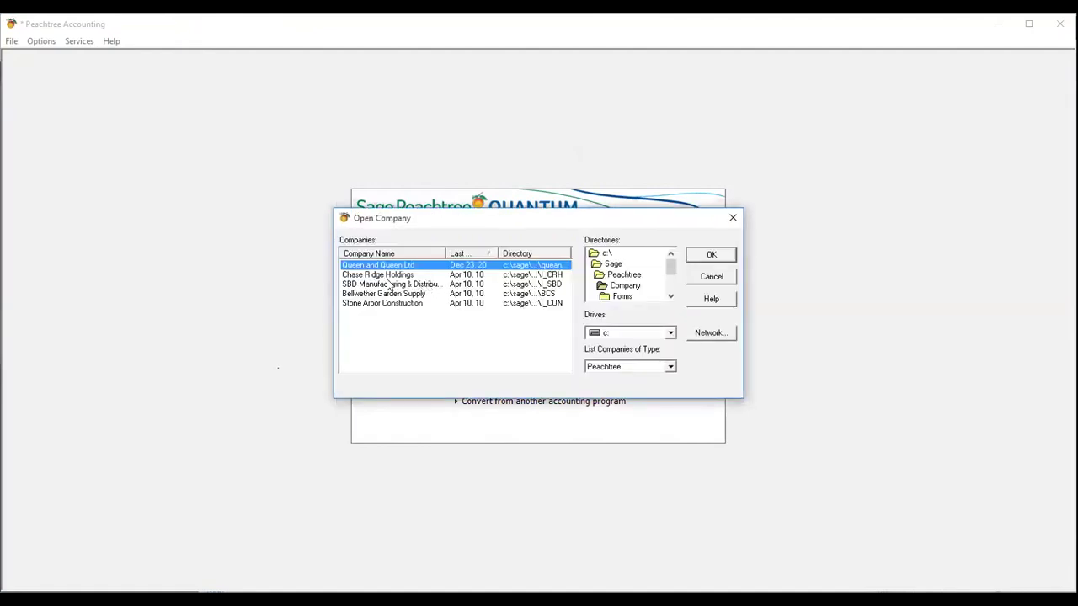
{"action": "left_click", "coordinate": [388, 278]}
{"action": "left_click", "coordinate": [389, 285]}
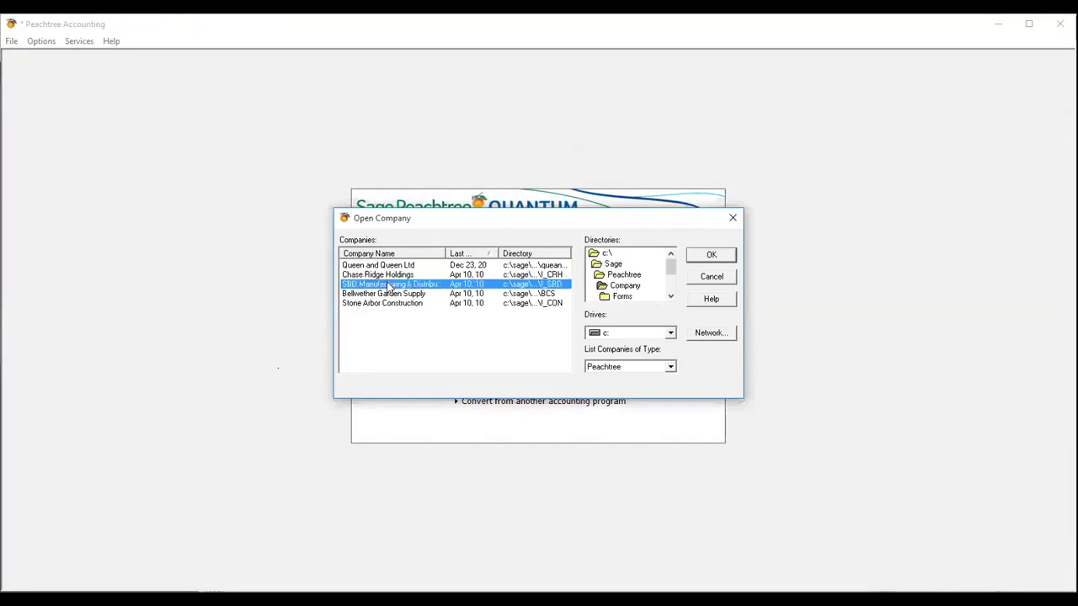
{"action": "left_click", "coordinate": [389, 295]}
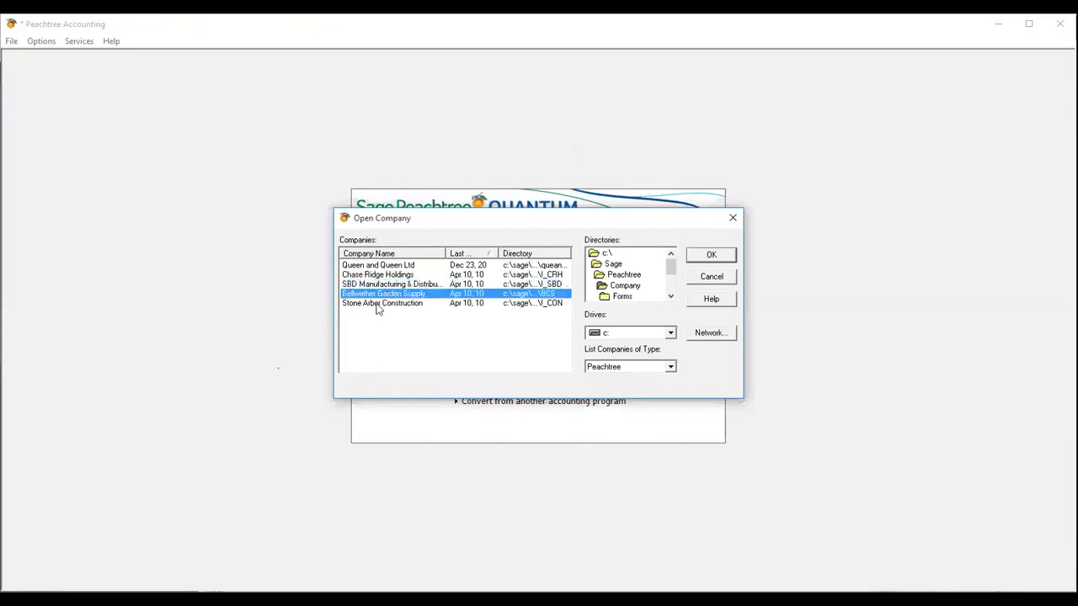
{"action": "left_click", "coordinate": [380, 305]}
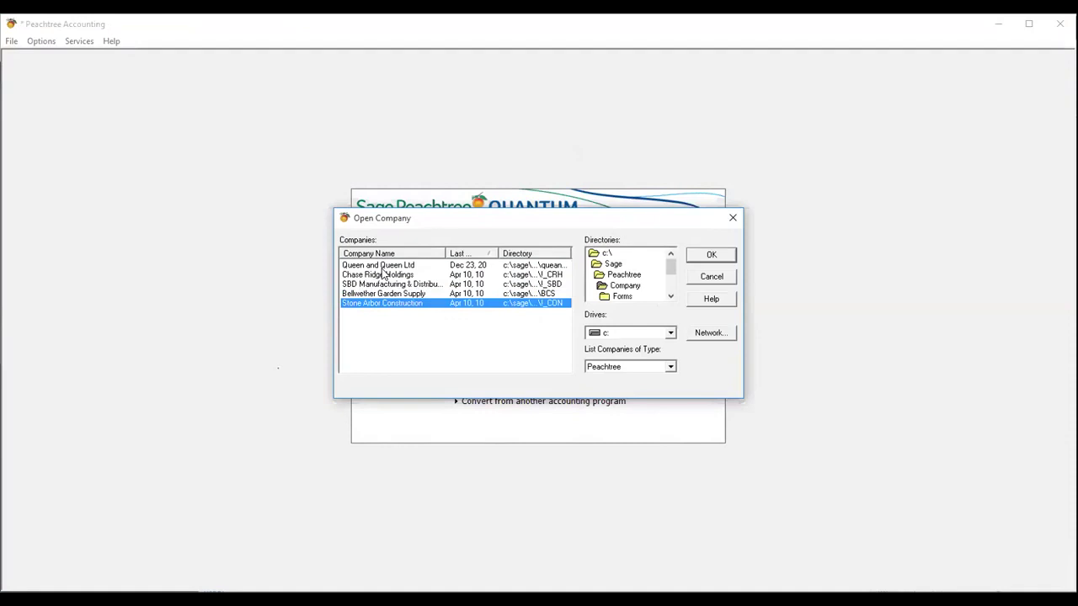
{"action": "left_click", "coordinate": [380, 266]}
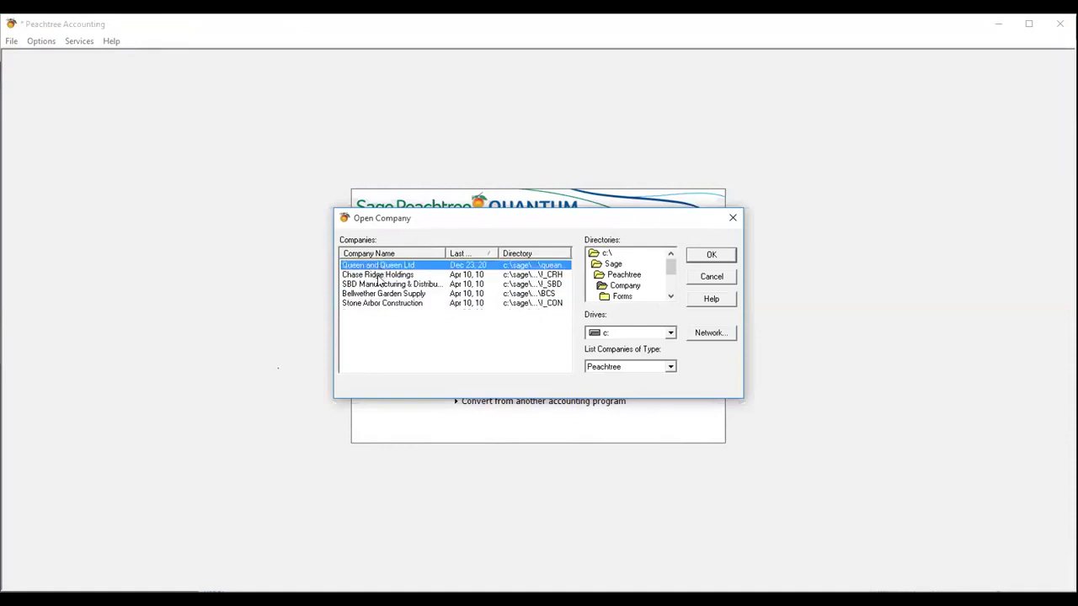
{"action": "left_click", "coordinate": [380, 275]}
{"action": "left_click", "coordinate": [375, 286]}
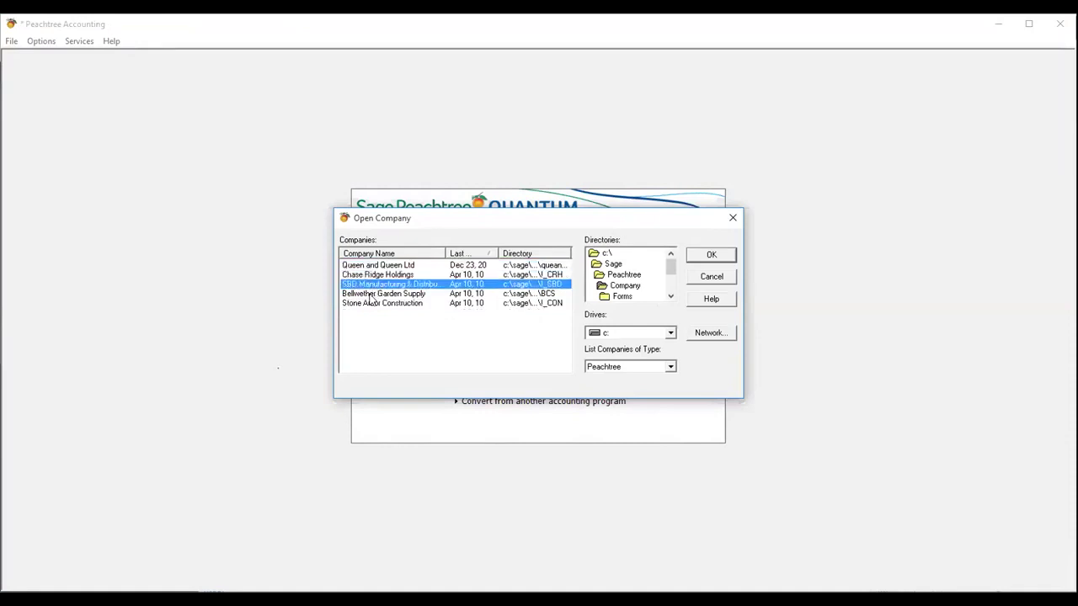
{"action": "left_click", "coordinate": [383, 304]}
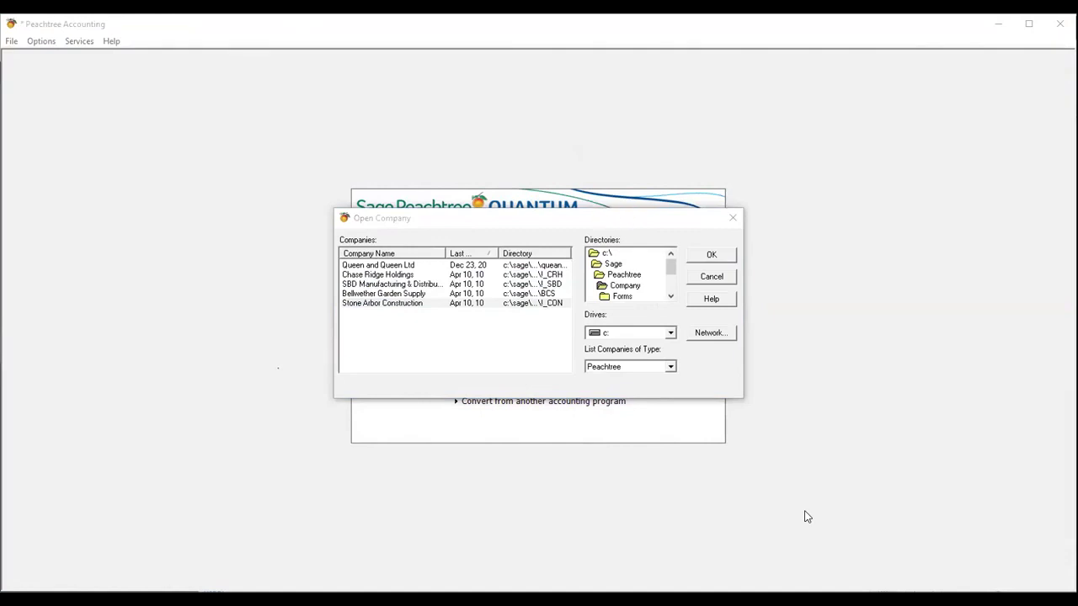
{"action": "left_click", "coordinate": [715, 279]}
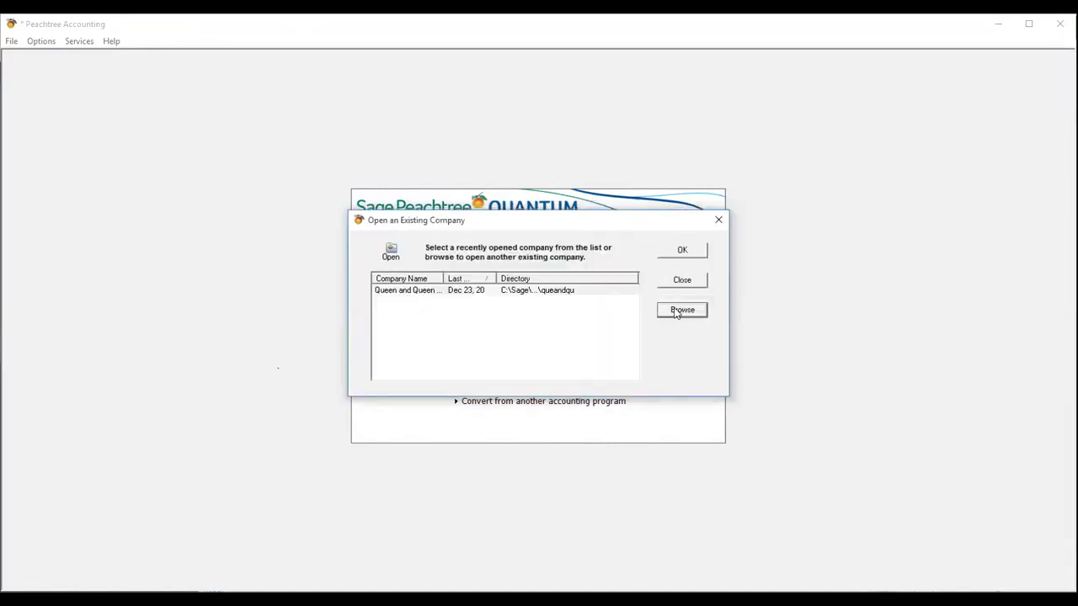
{"action": "left_click", "coordinate": [719, 220]}
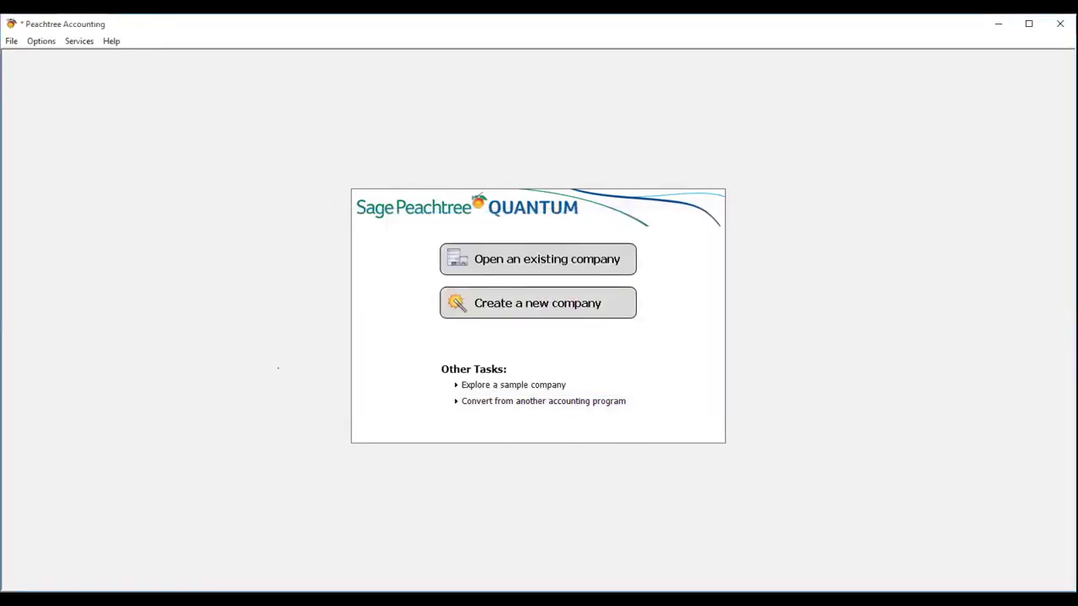
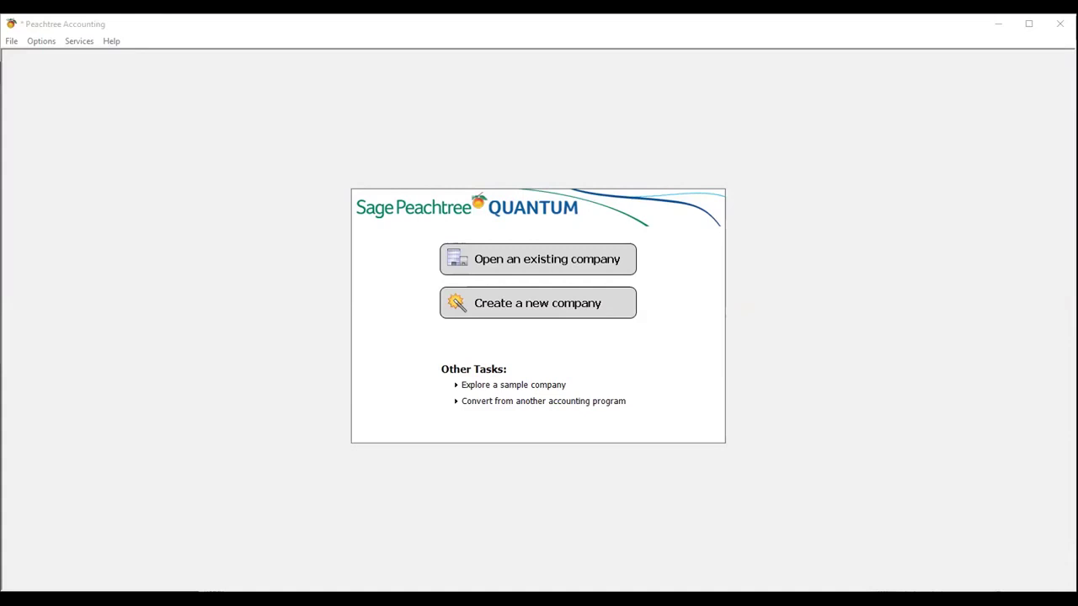
{"action": "left_click", "coordinate": [803, 489]}
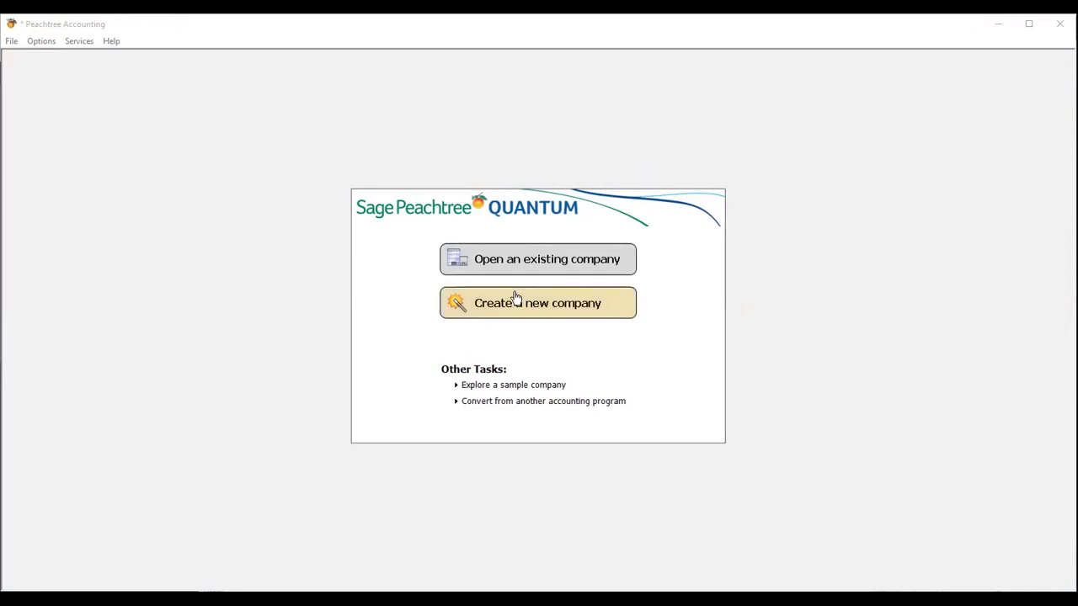
{"action": "left_click", "coordinate": [581, 268]}
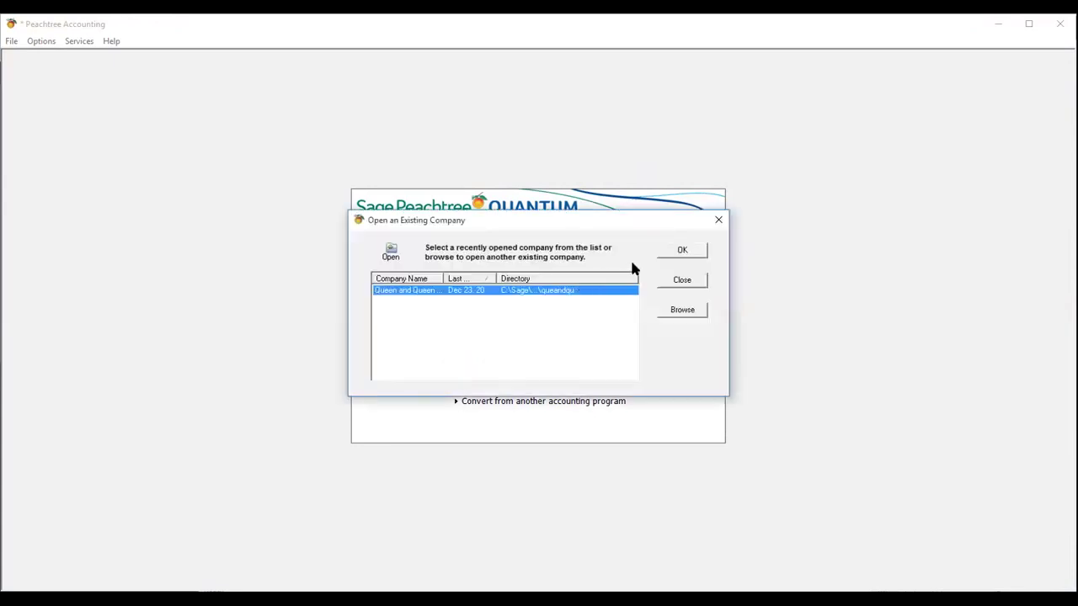
{"action": "left_click", "coordinate": [680, 252]}
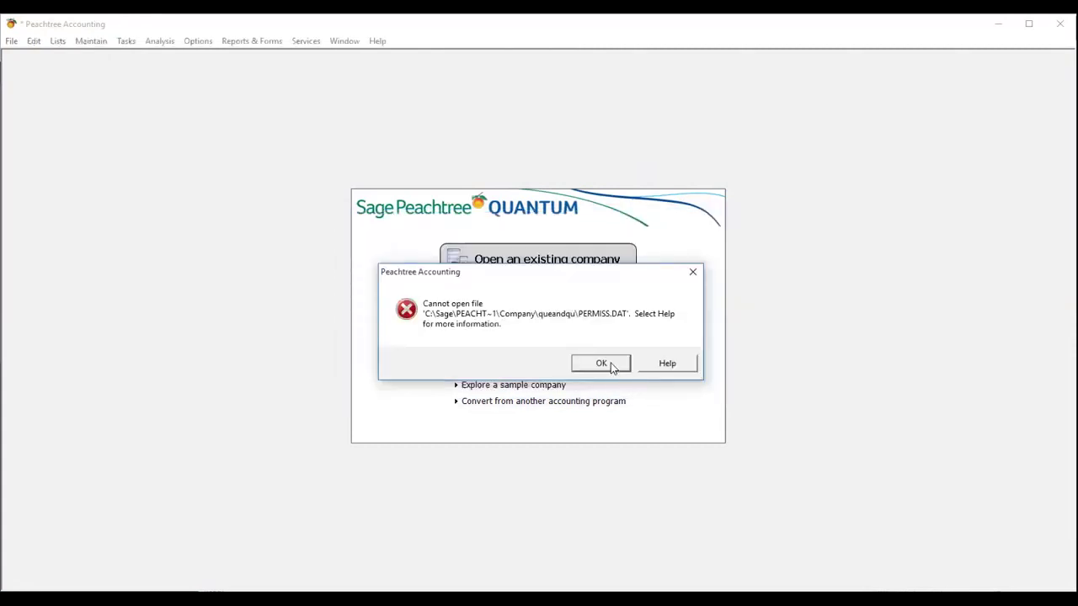
{"action": "left_click", "coordinate": [601, 363]}
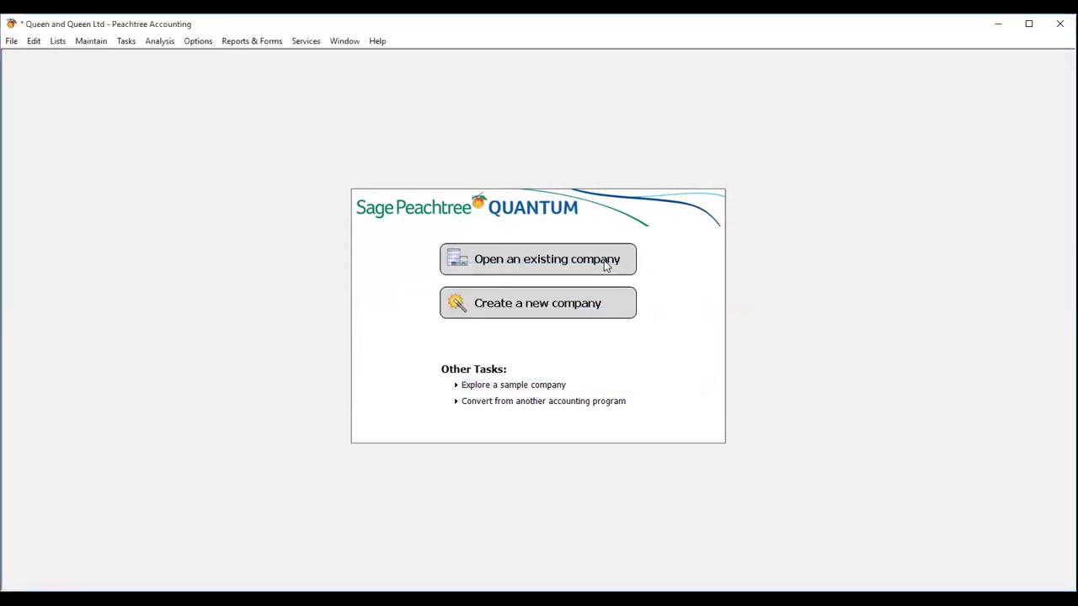
{"action": "left_click", "coordinate": [601, 260]}
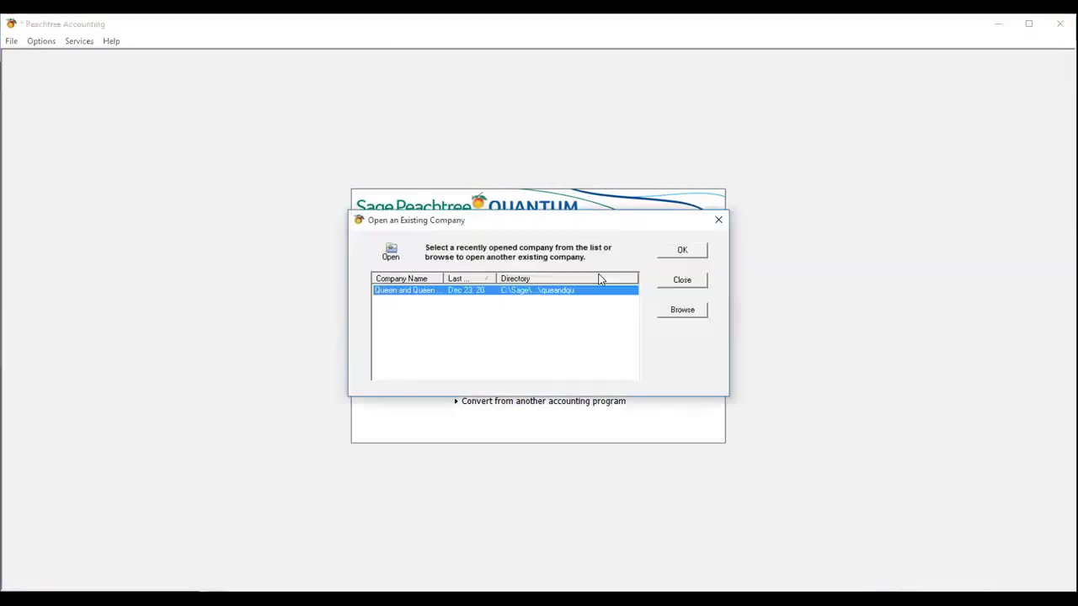
{"action": "left_click", "coordinate": [675, 251]}
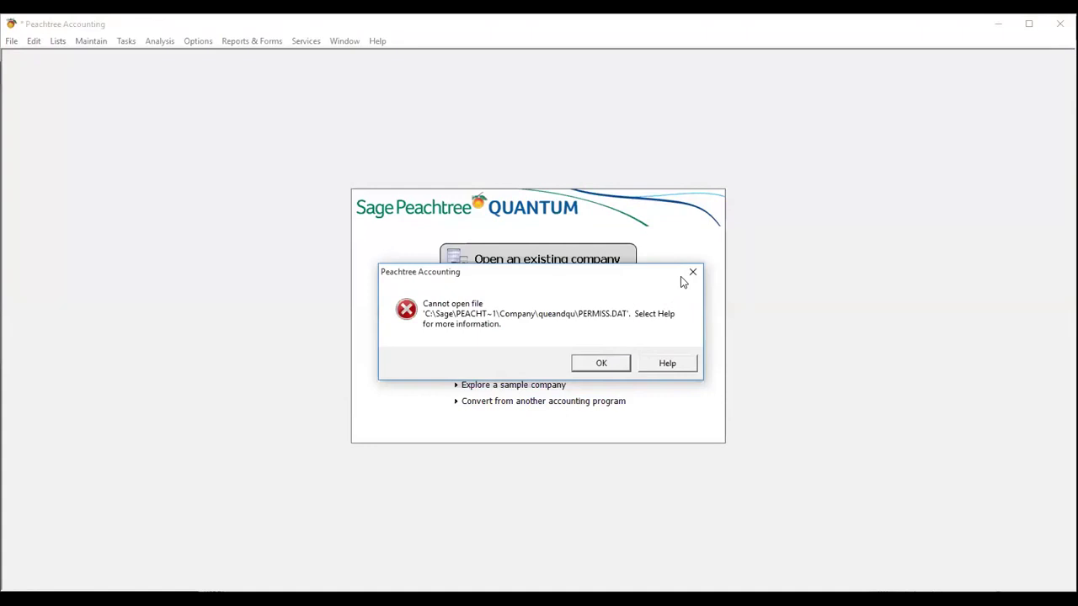
{"action": "left_click", "coordinate": [692, 276]}
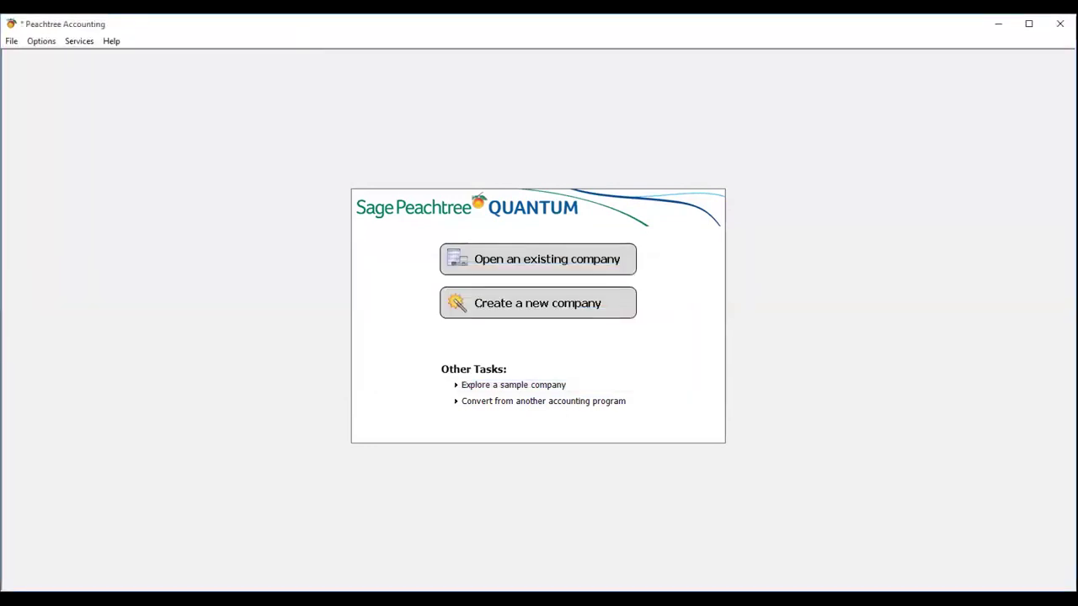